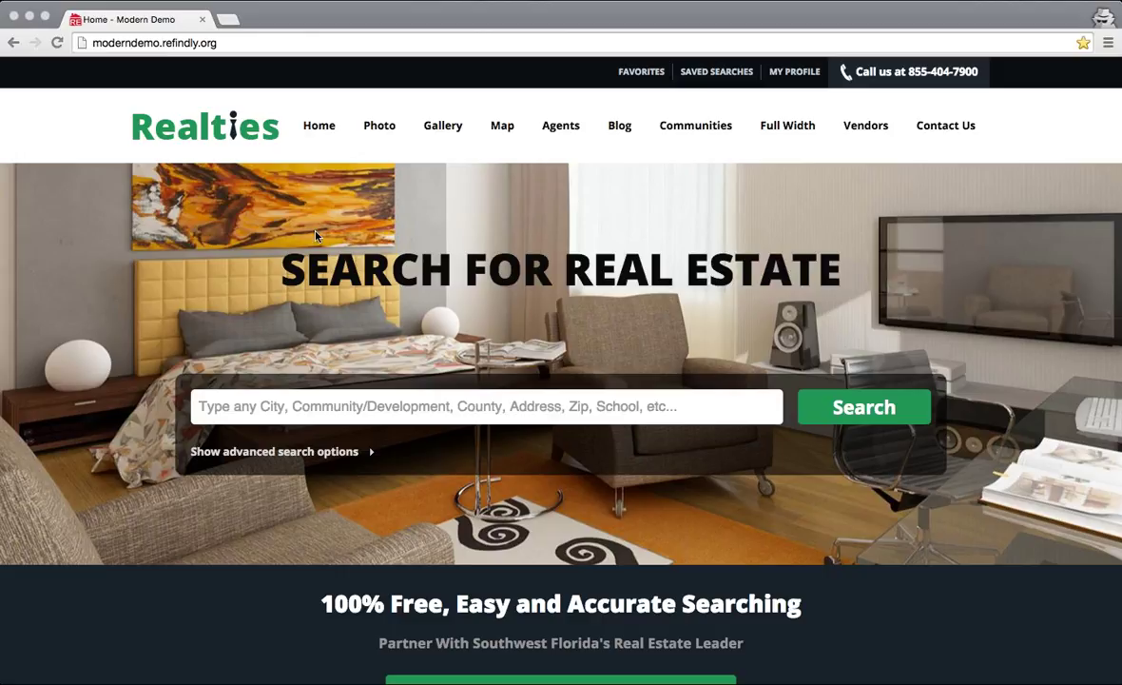
# - Look over the Realties home page, from the search banner through the listings and testimonials to the footer
pyautogui.click(240, 297)
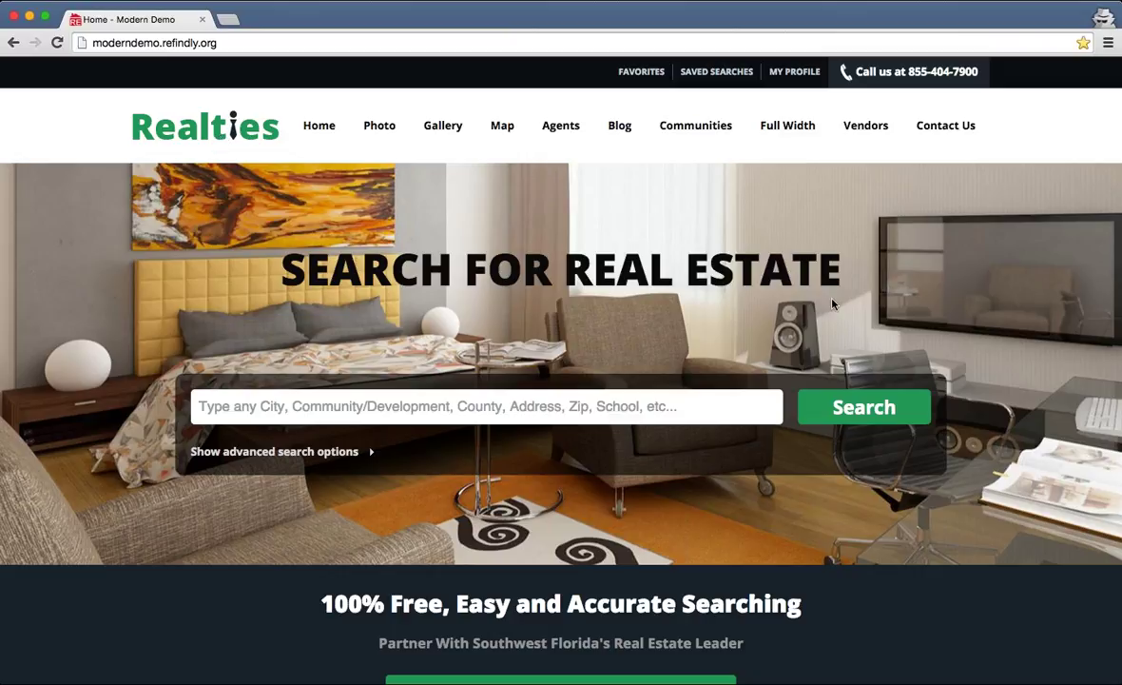
pyautogui.scroll(-10, 832, 303)
pyautogui.scroll(-5, 832, 306)
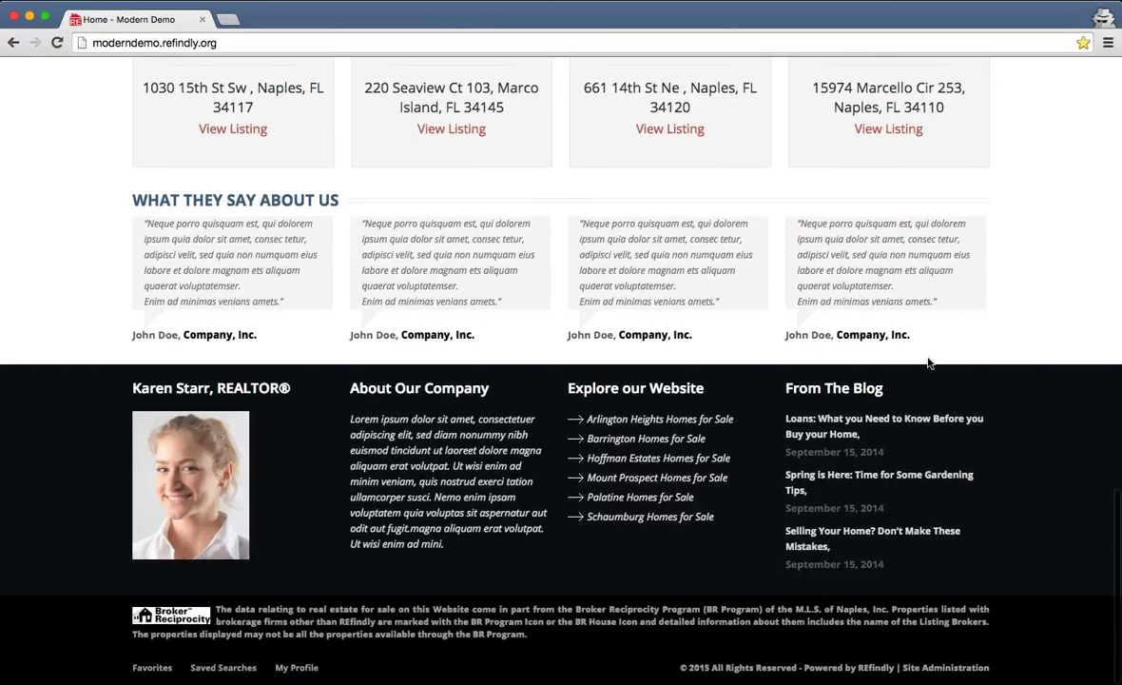
pyautogui.scroll(3, 536, 537)
pyautogui.scroll(10, 535, 538)
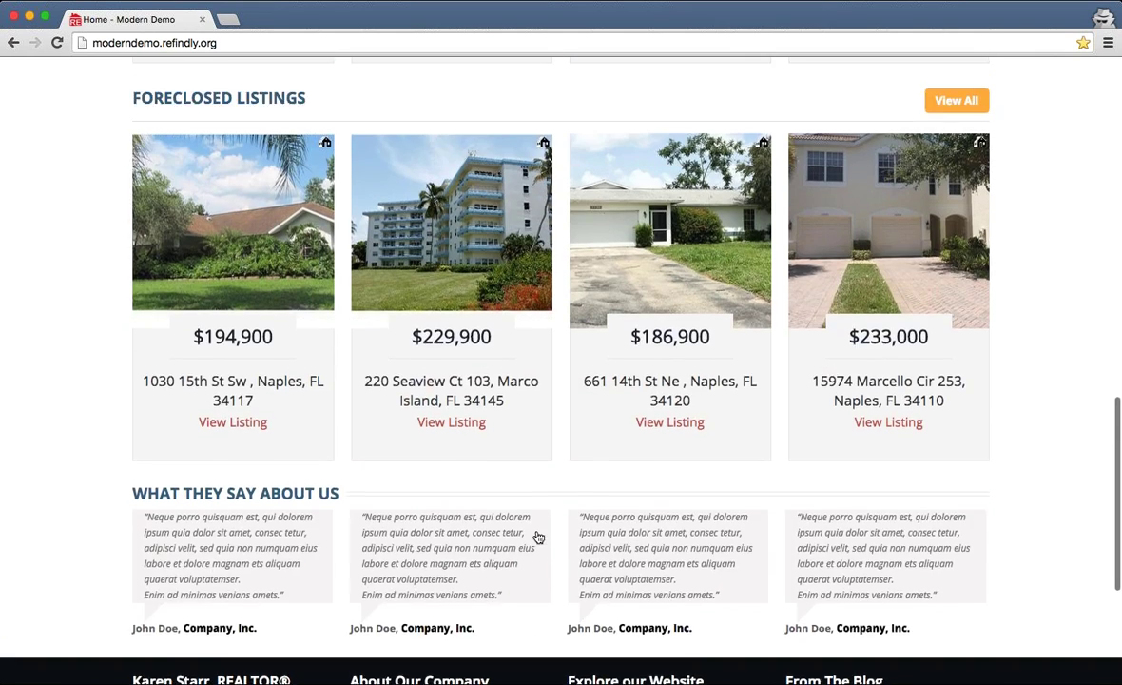
pyautogui.scroll(10, 538, 538)
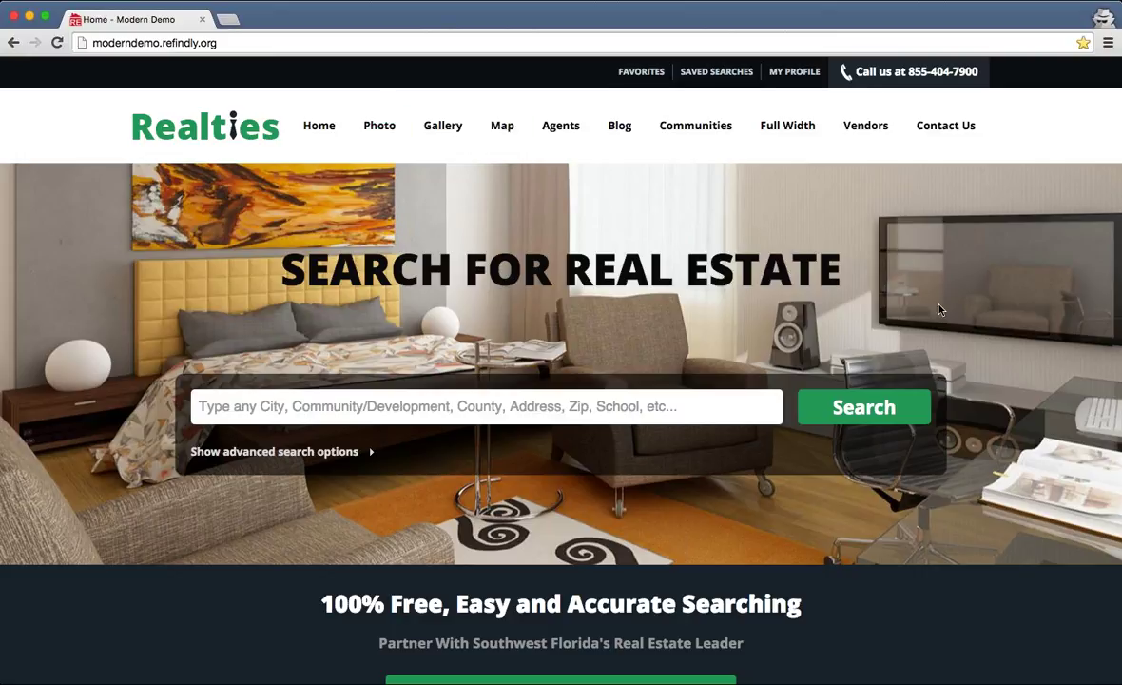
pyautogui.scroll(-3, 667, 205)
pyautogui.scroll(3, 663, 298)
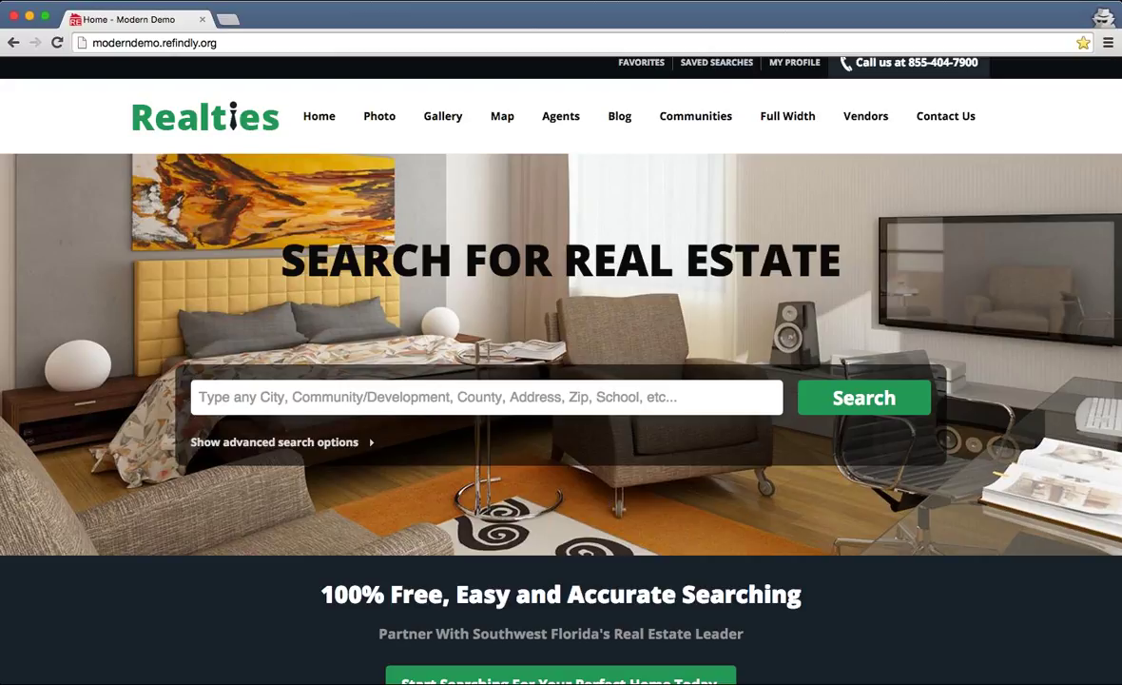
pyautogui.scroll(1, 573, 418)
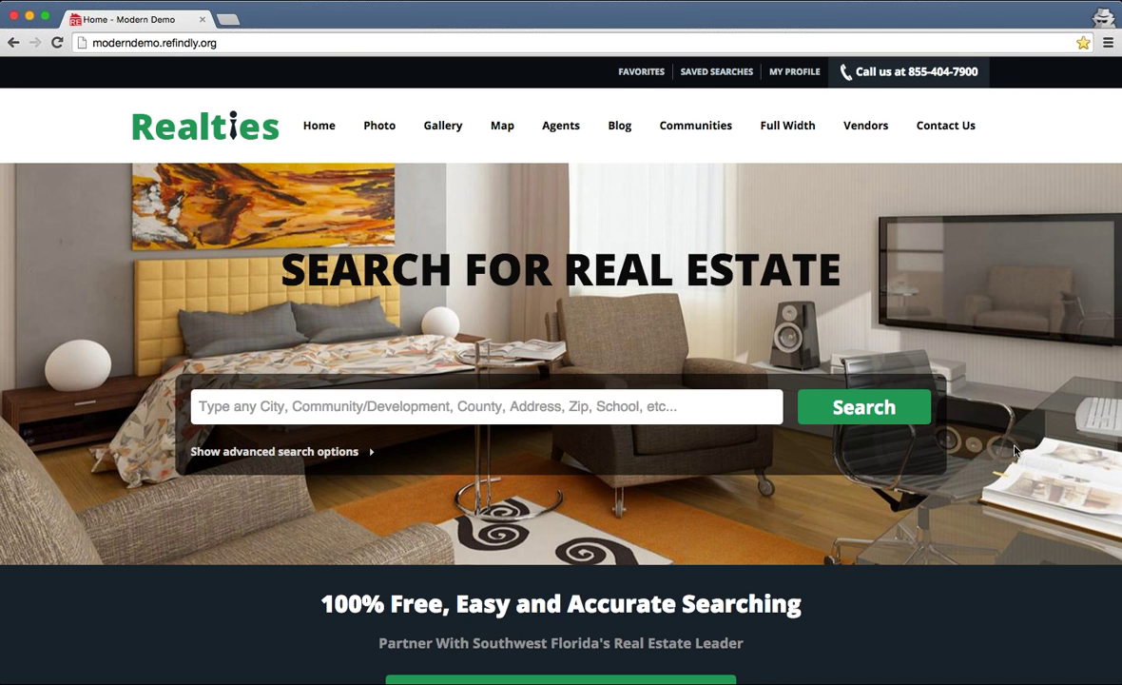
# - Open the site's administration dashboard through the Site Administration link in the home page footer
pyautogui.scroll(-5, 1014, 428)
pyautogui.scroll(-10, 1005, 418)
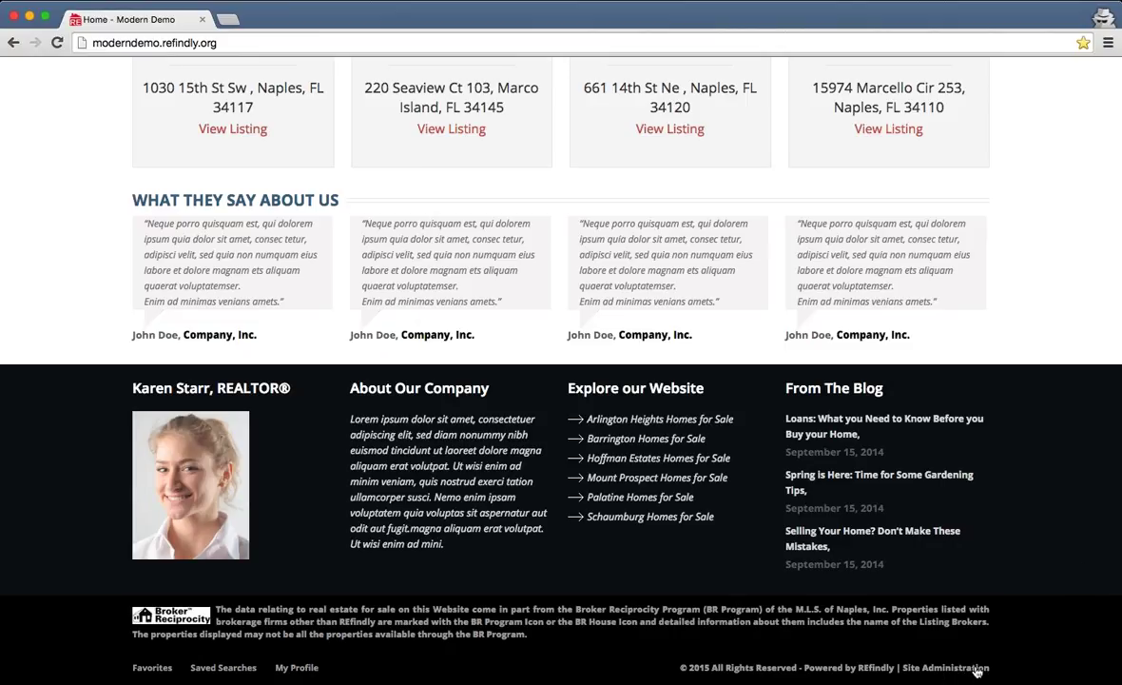
pyautogui.click(974, 670)
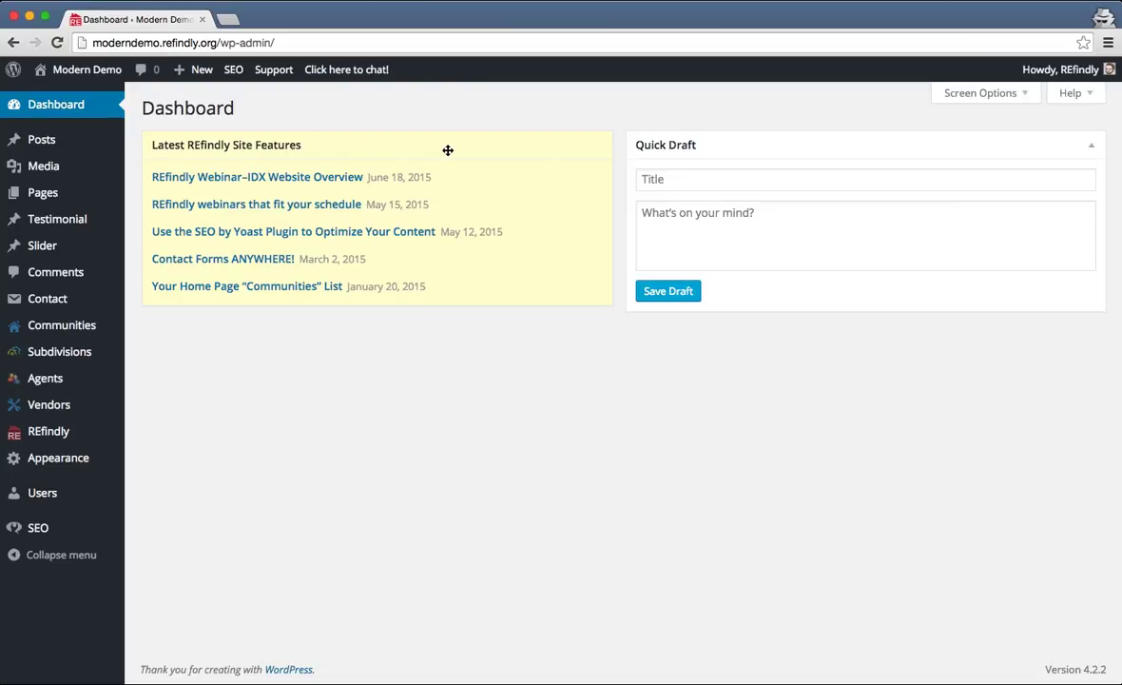
pyautogui.click(366, 138)
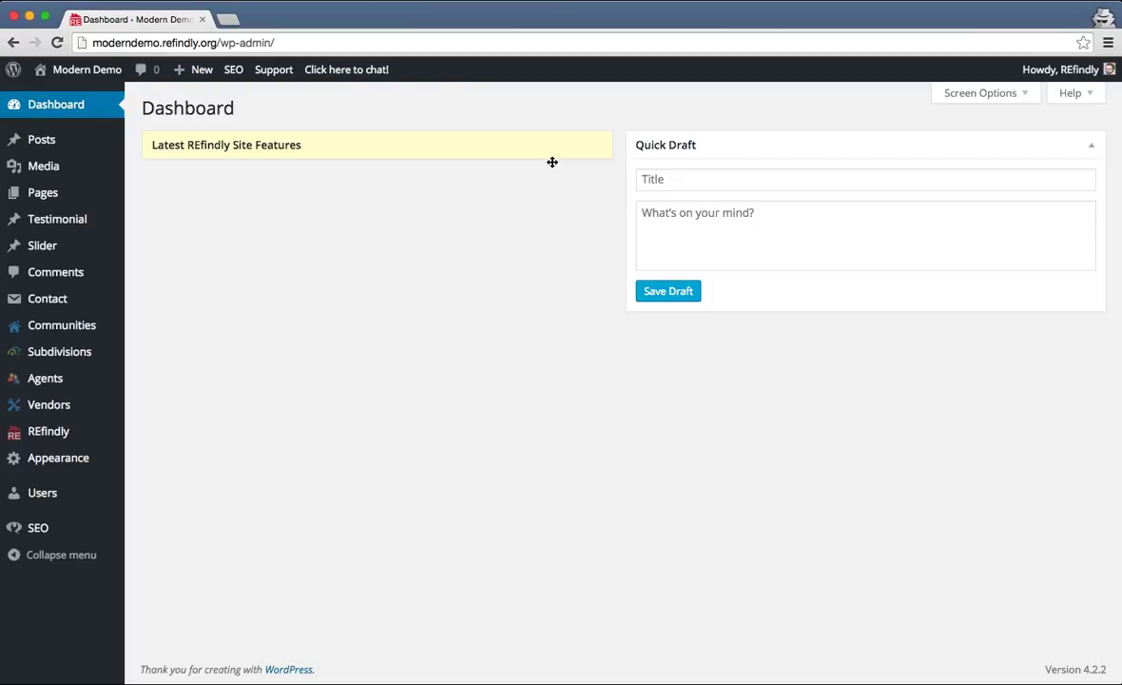
pyautogui.click(476, 154)
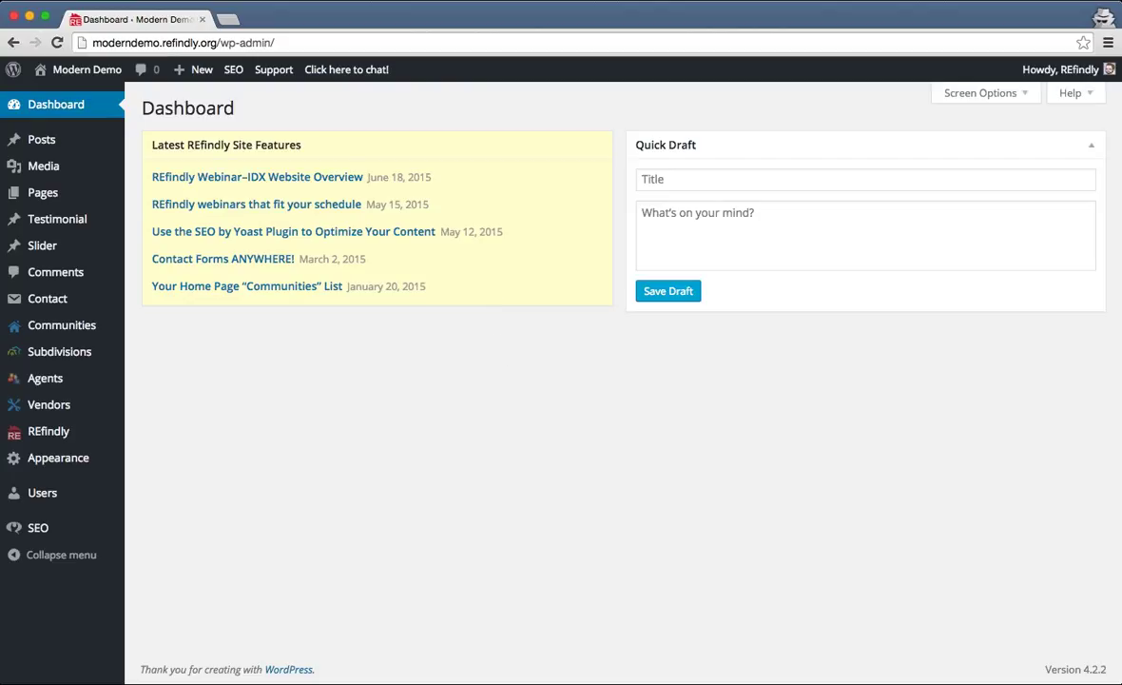
# - Open the live Modern Demo home page in a second tab alongside the dashboard
pyautogui.keyDown('super'); pyautogui.click(87, 70); pyautogui.keyUp('super')
pyautogui.click(278, 21)
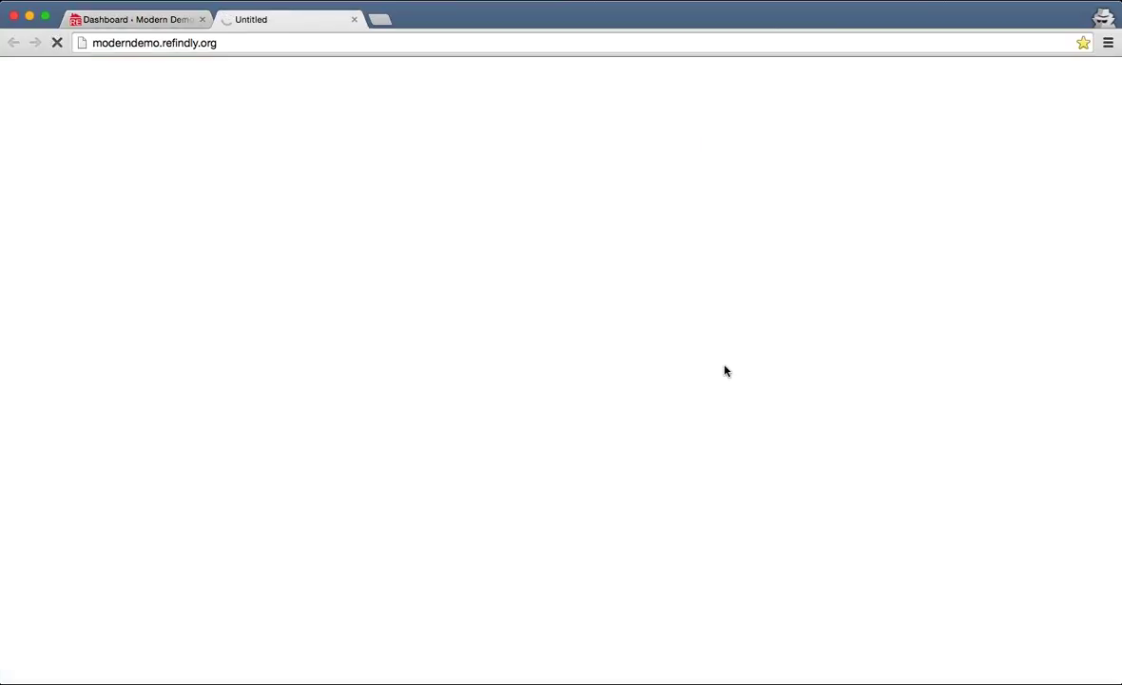
pyautogui.click(135, 22)
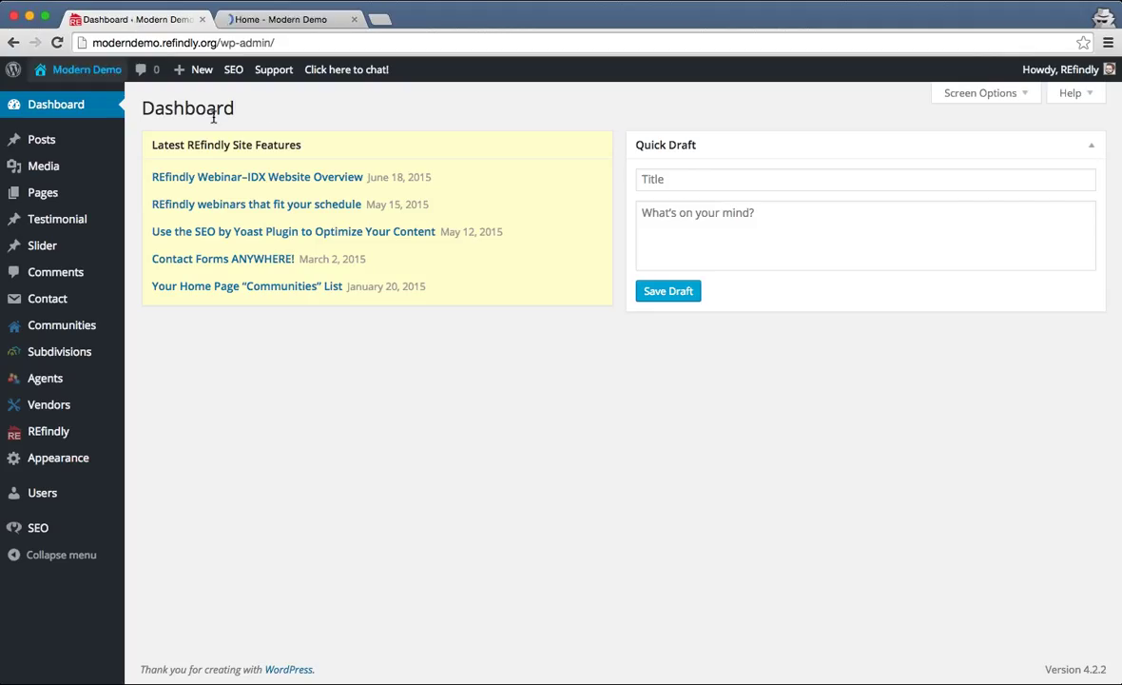
pyautogui.click(286, 20)
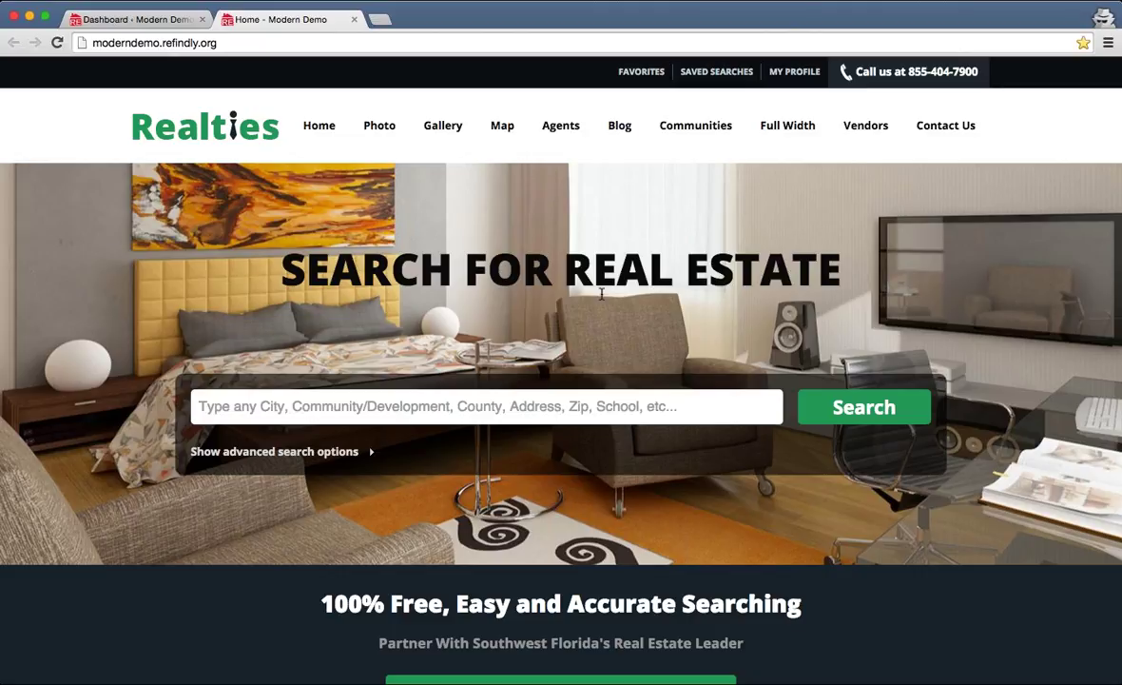
# - View the classic theme demo at classicdemo.refindly.org in a separate tab, and close that tab
pyautogui.click(378, 19)
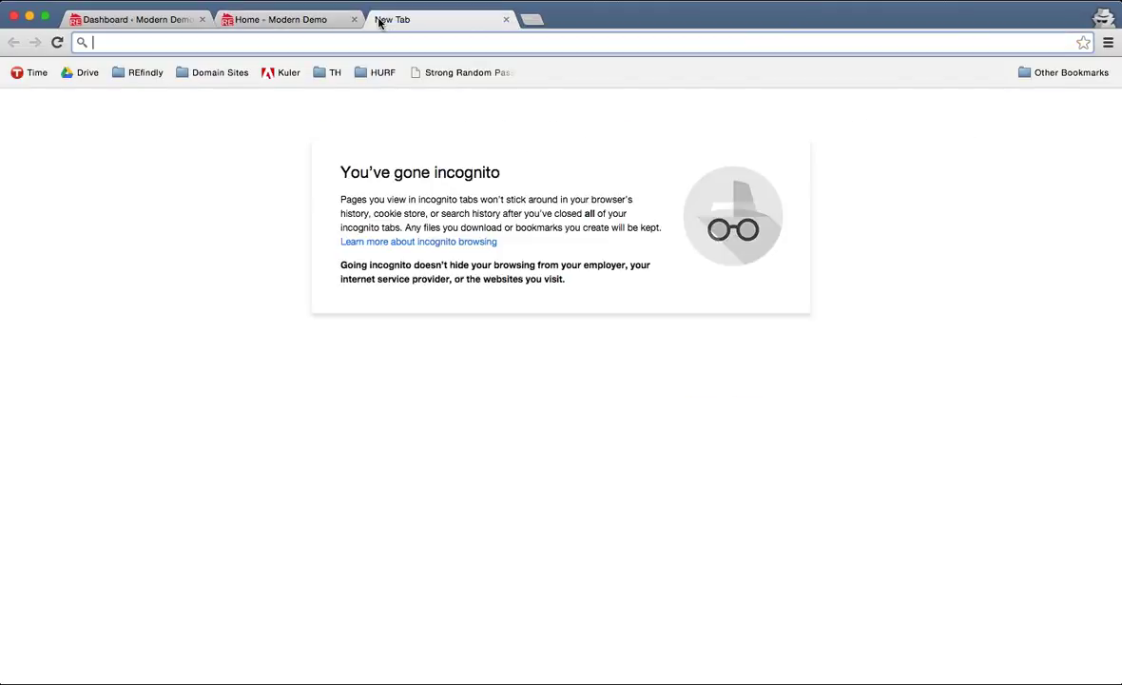
pyautogui.write('classi')
pyautogui.press('Return')
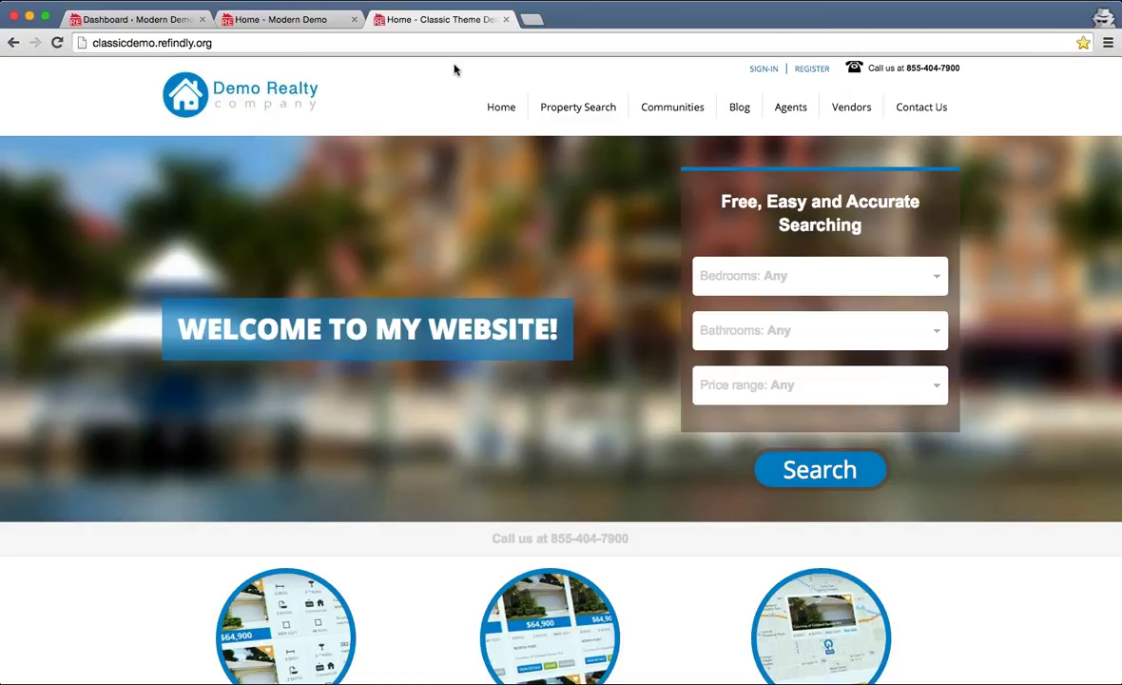
pyautogui.click(505, 19)
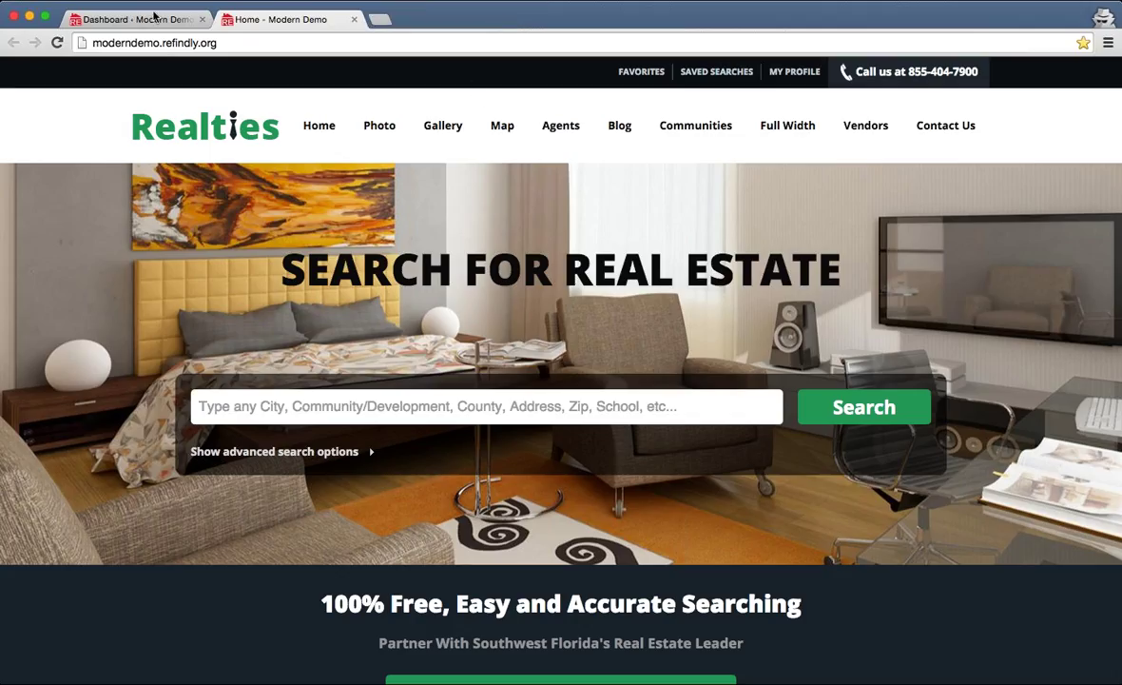
# - Open the appearance customizer from the Modern Demo dashboard and look through its home page preview
pyautogui.click(153, 15)
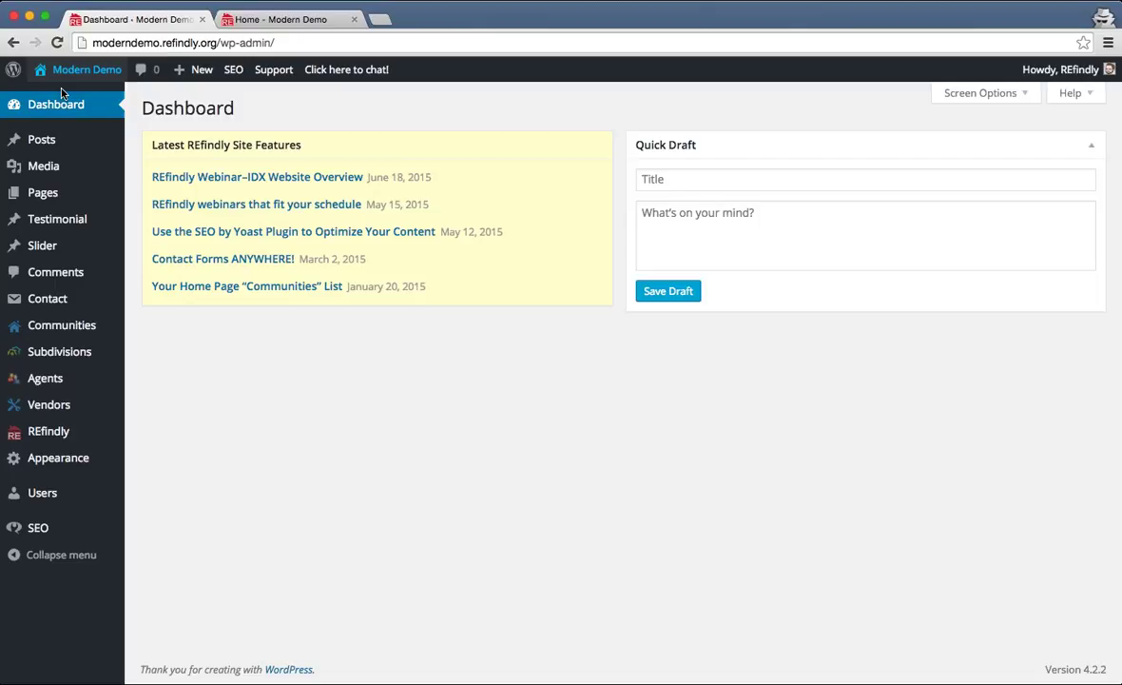
pyautogui.moveTo(63, 464)
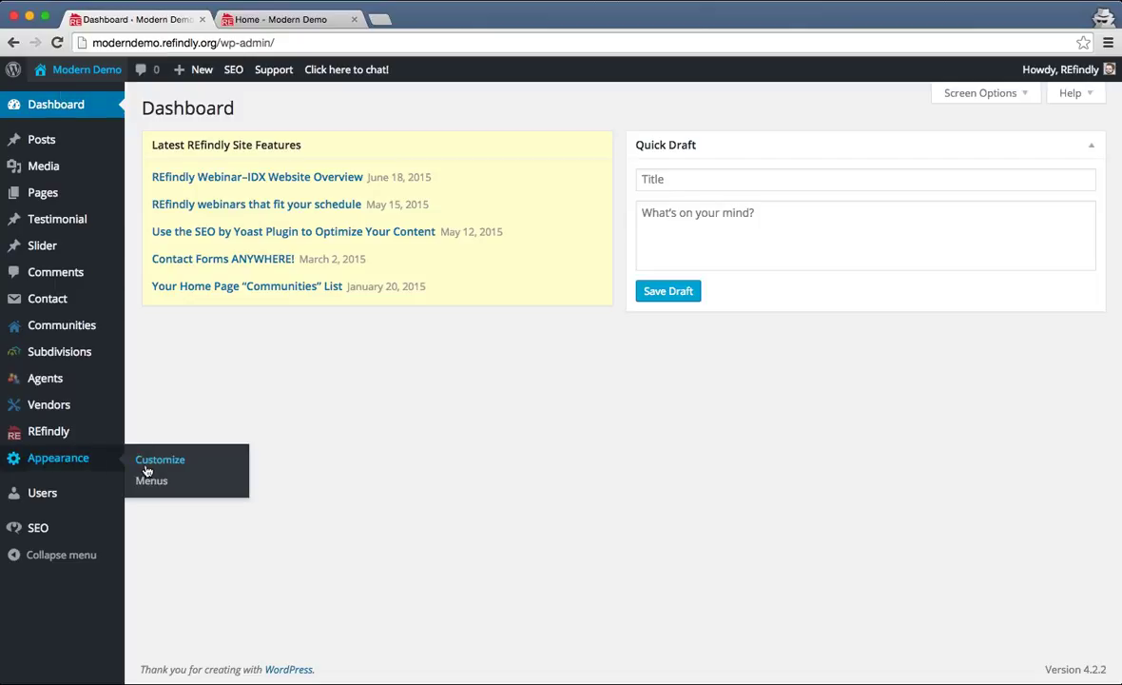
pyautogui.click(57, 458)
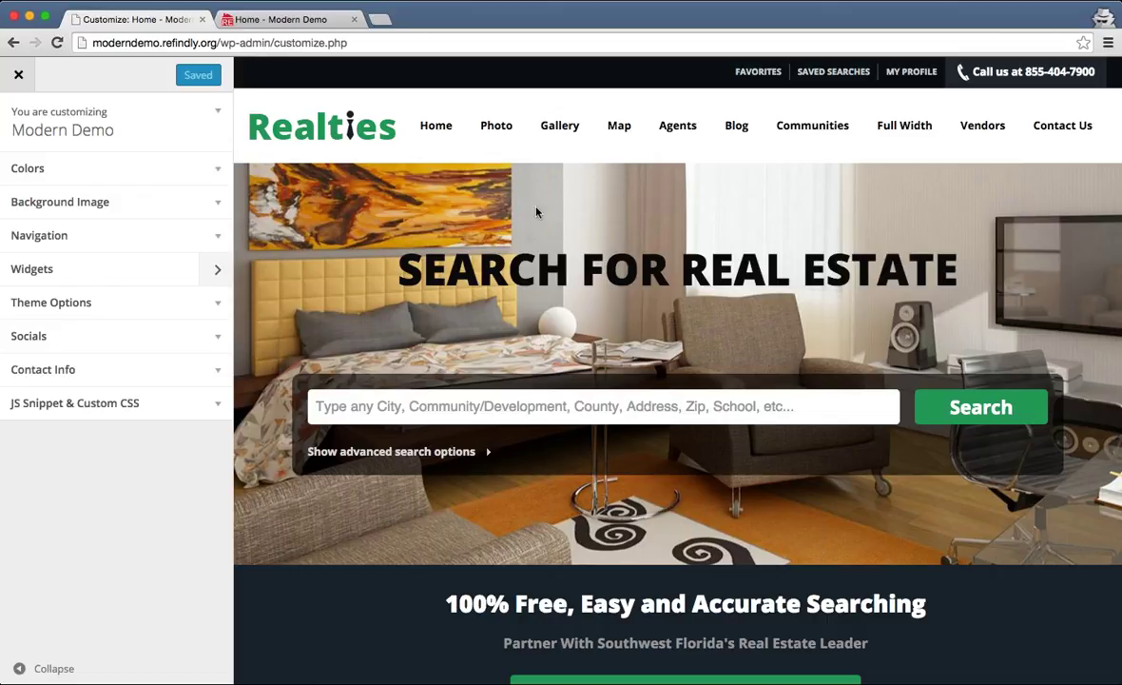
pyautogui.scroll(-5, 504, 247)
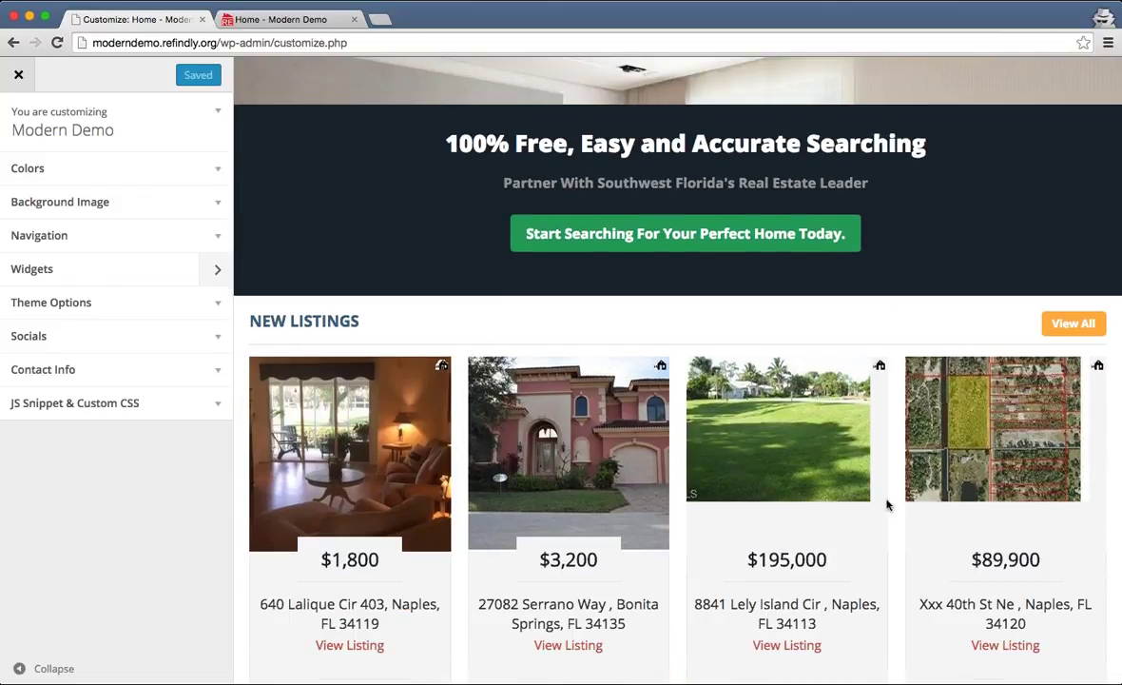
pyautogui.scroll(-4, 513, 316)
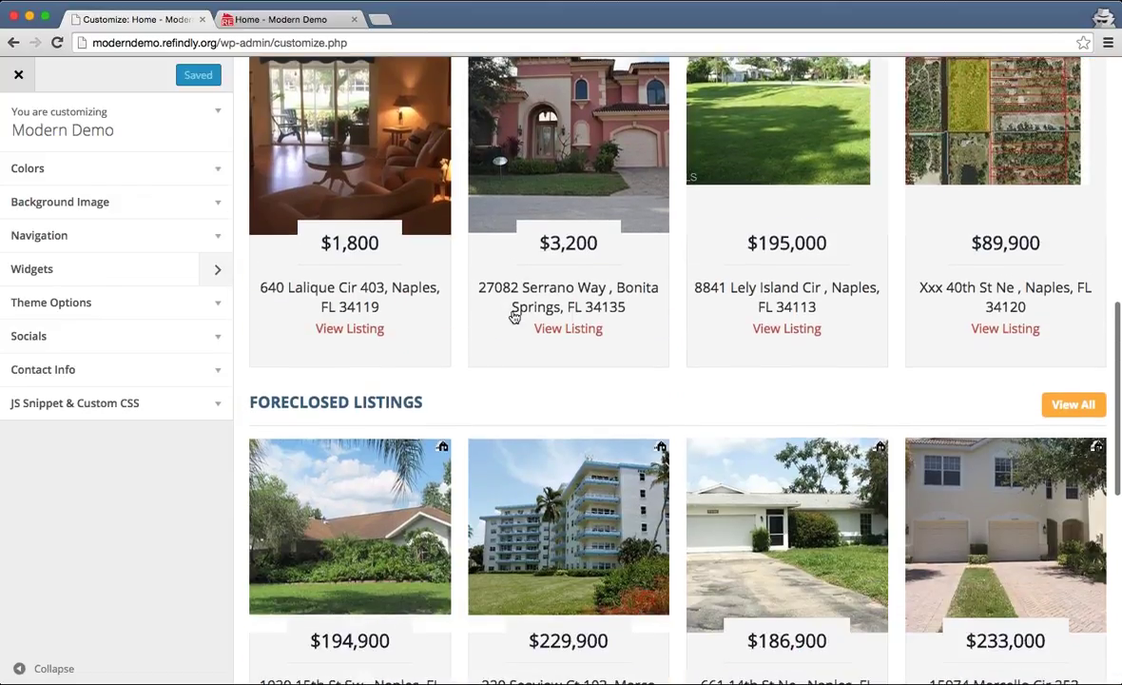
pyautogui.scroll(-5, 723, 373)
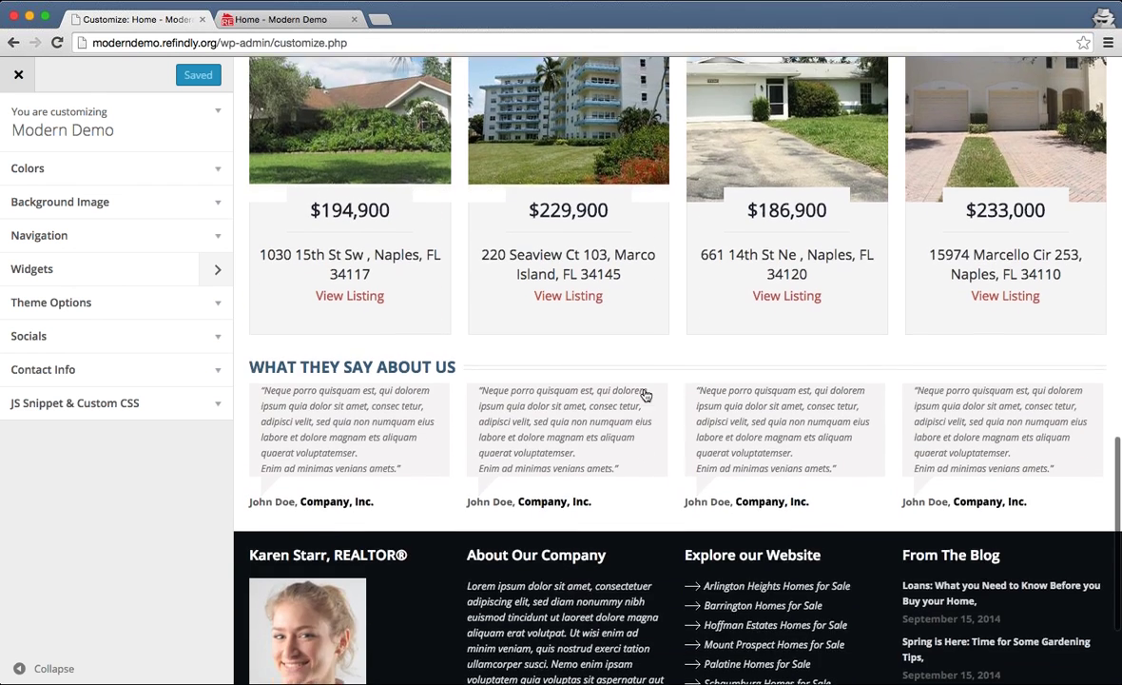
pyautogui.scroll(15, 636, 394)
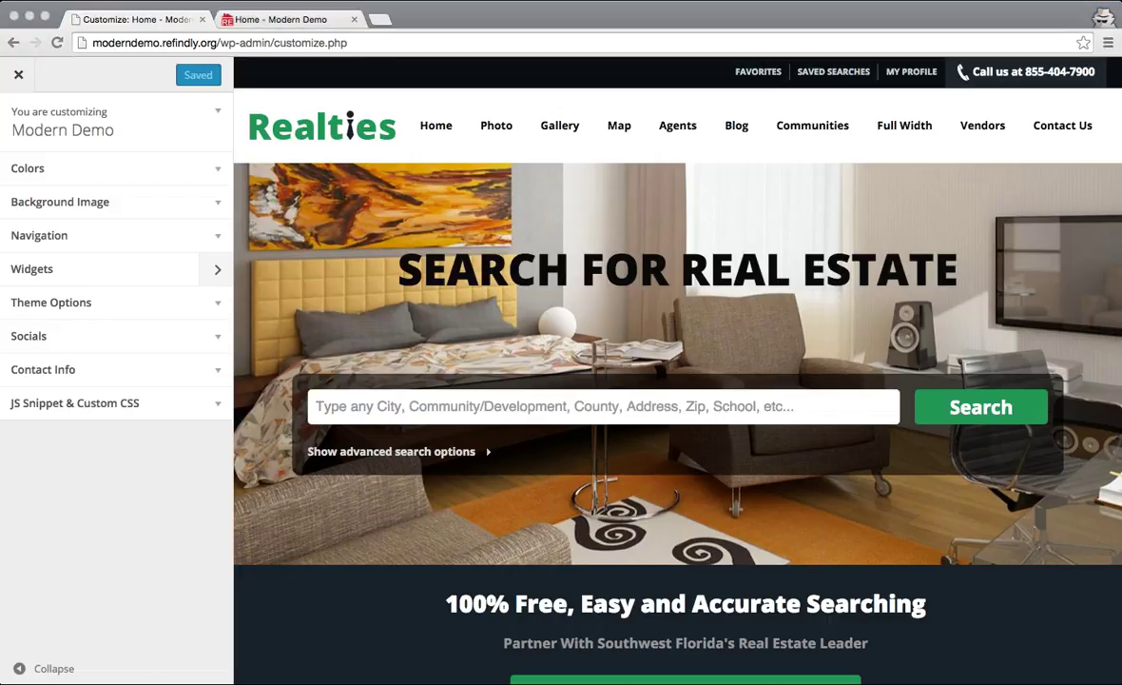
# - Show the bookmarks bar and load the bookmarked subtlepatterns.com site in a new tab
pyautogui.press('super+shift+b')
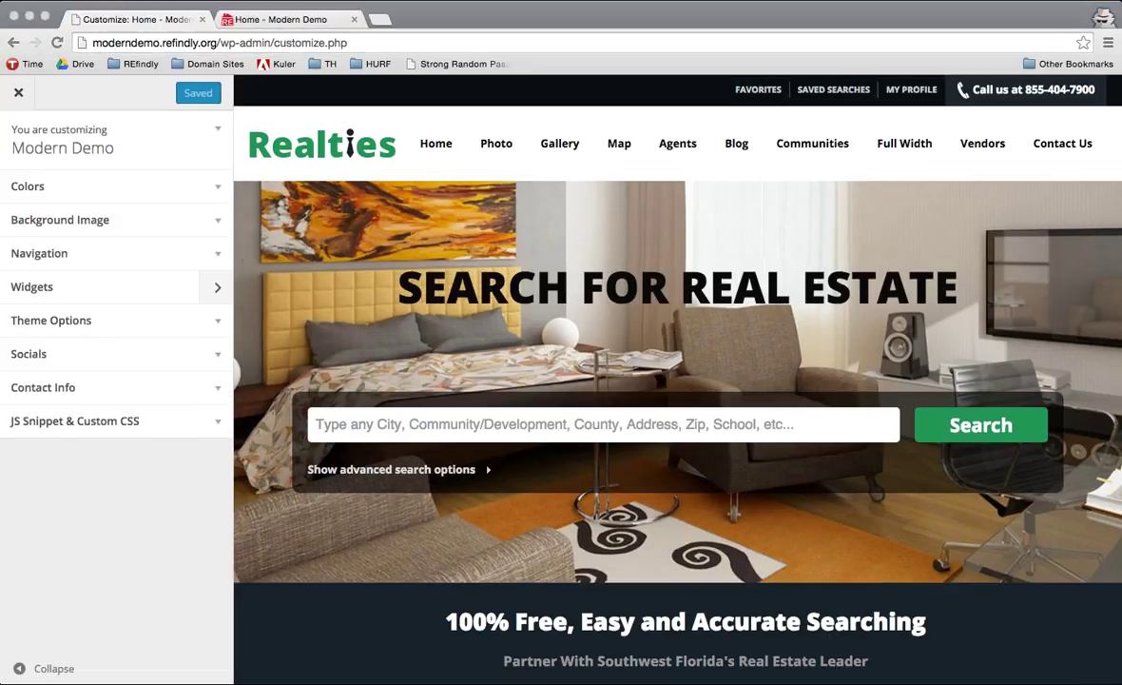
pyautogui.click(148, 64)
pyautogui.click(148, 63)
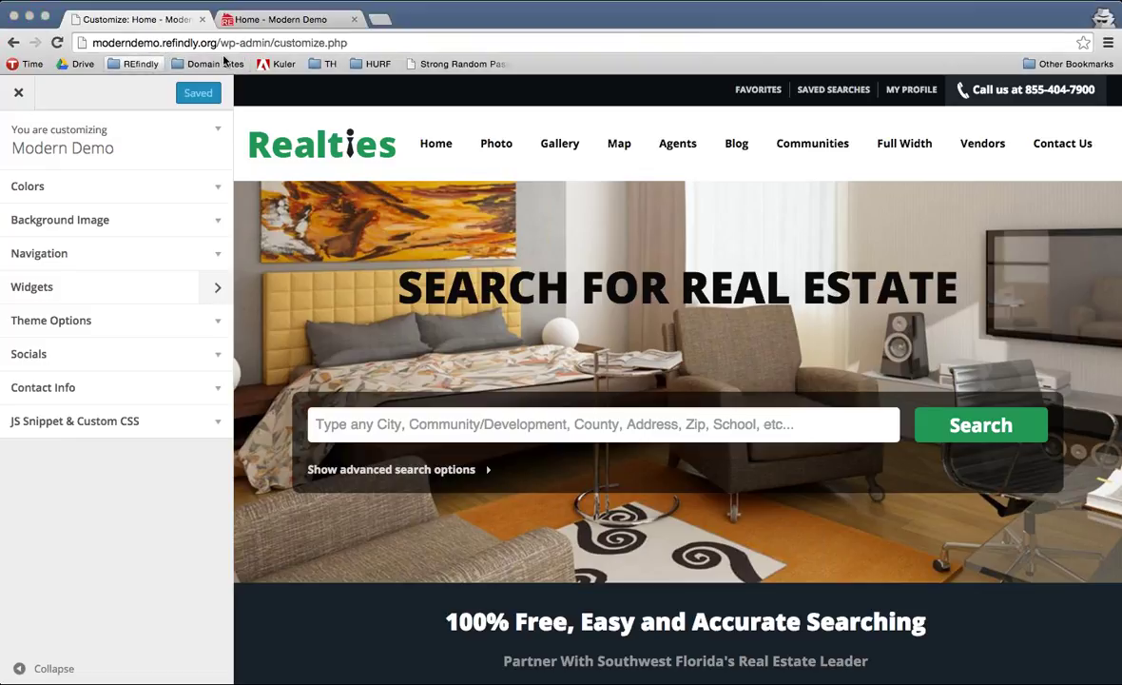
pyautogui.moveTo(378, 65)
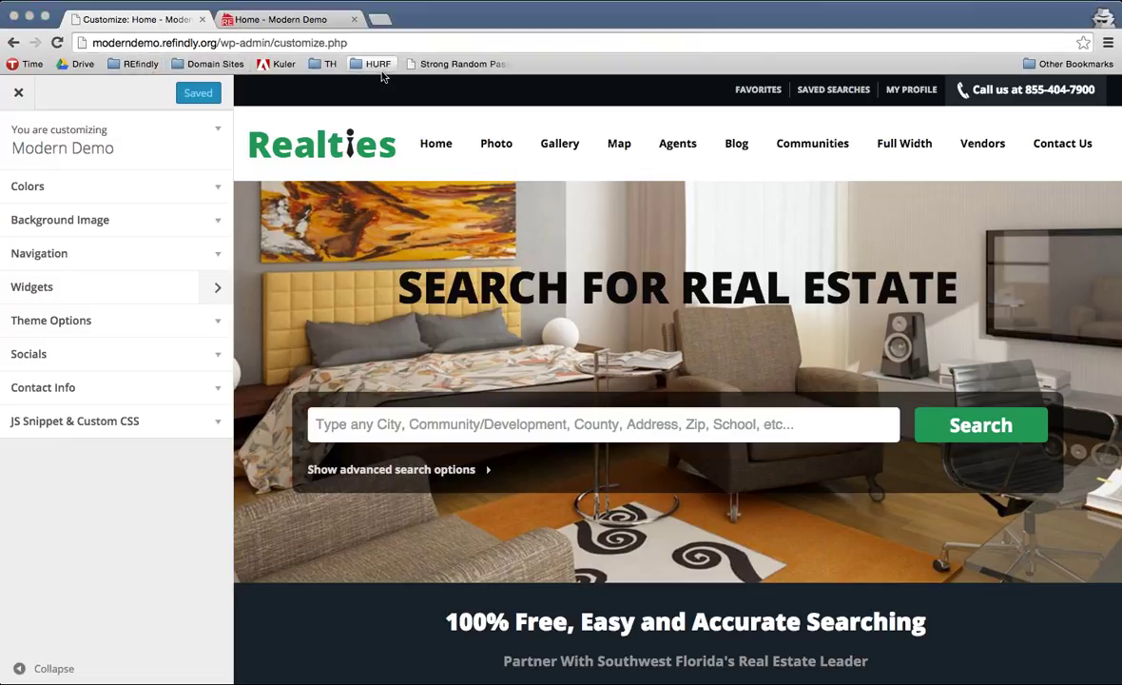
pyautogui.keyDown('super'); pyautogui.click(435, 141); pyautogui.keyUp('super')
pyautogui.click(472, 20)
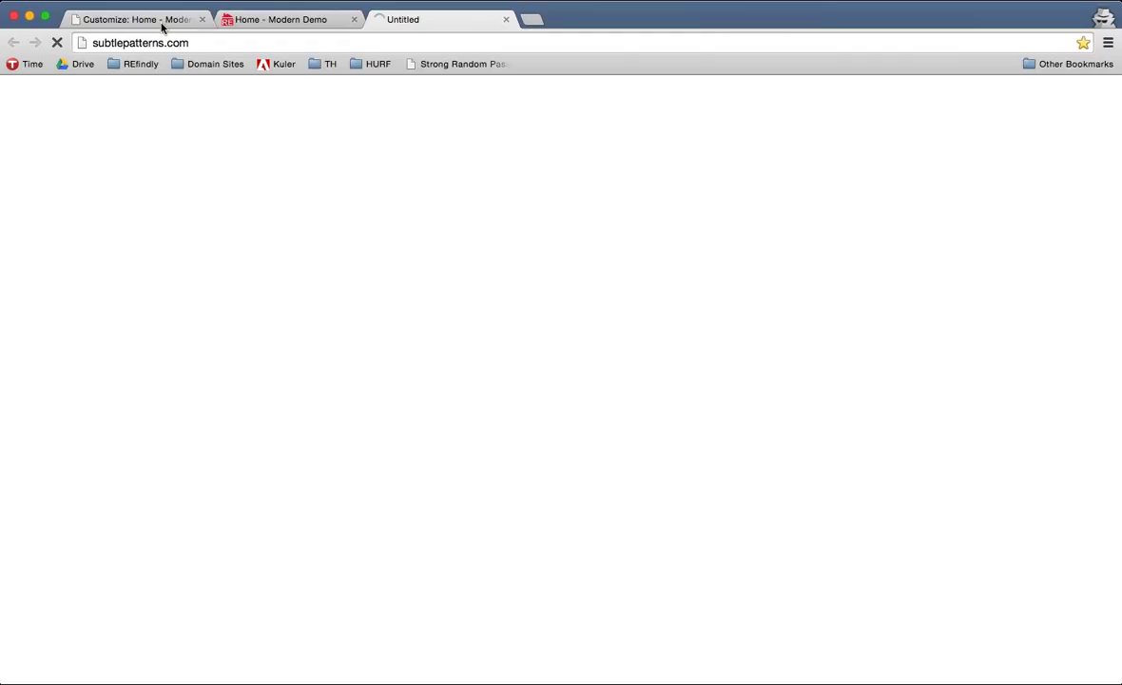
pyautogui.click(318, 43)
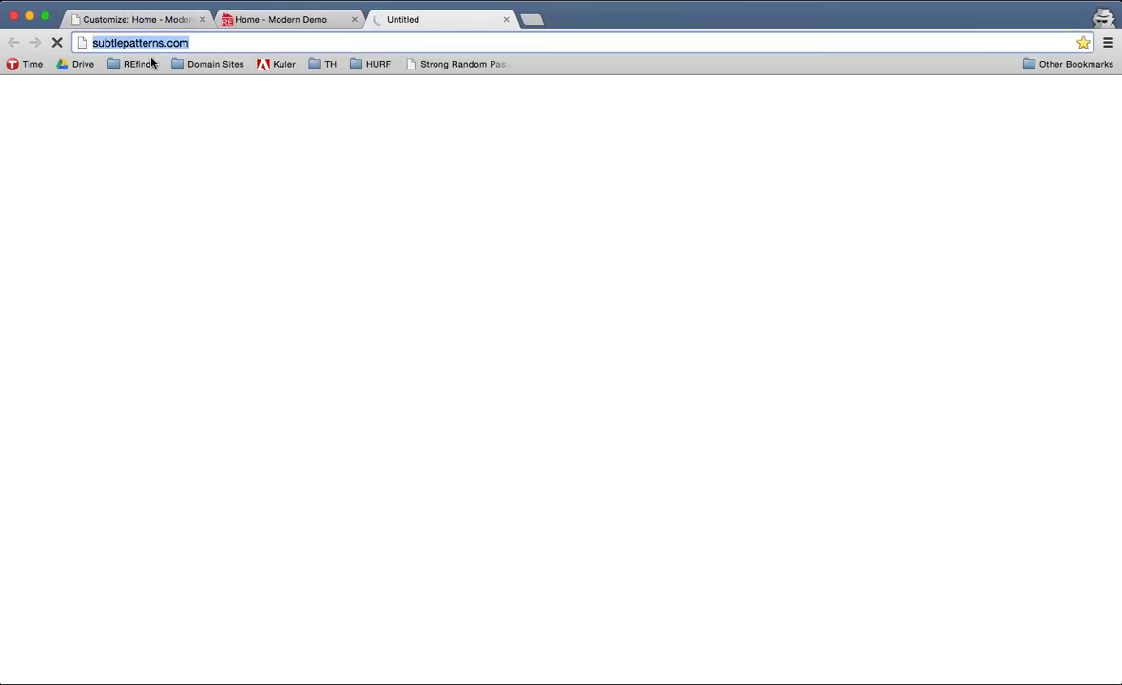
pyautogui.click(56, 44)
pyautogui.click(56, 45)
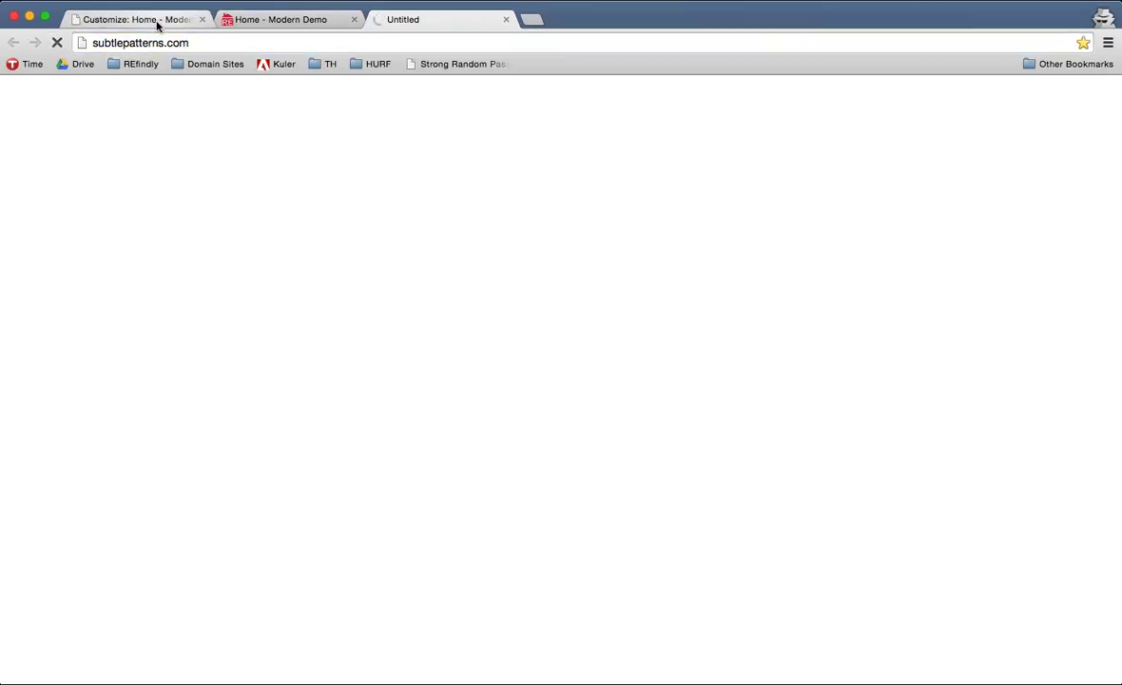
pyautogui.keyDown('super'); pyautogui.click(285, 65); pyautogui.keyUp('super')
pyautogui.click(592, 21)
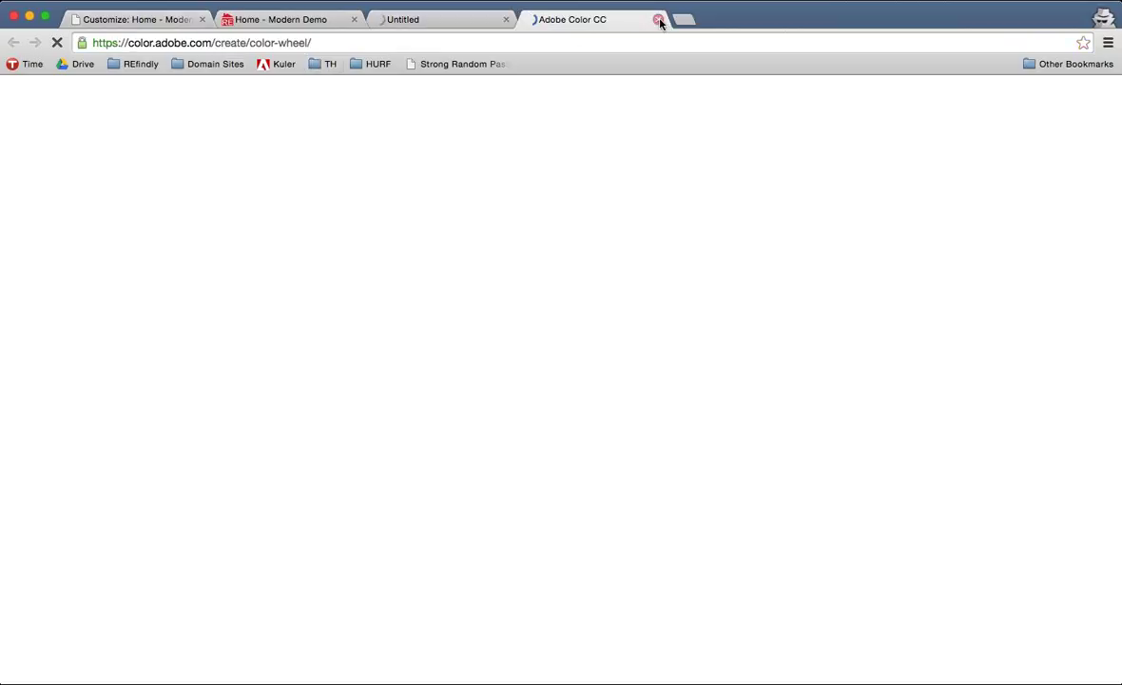
pyautogui.click(657, 19)
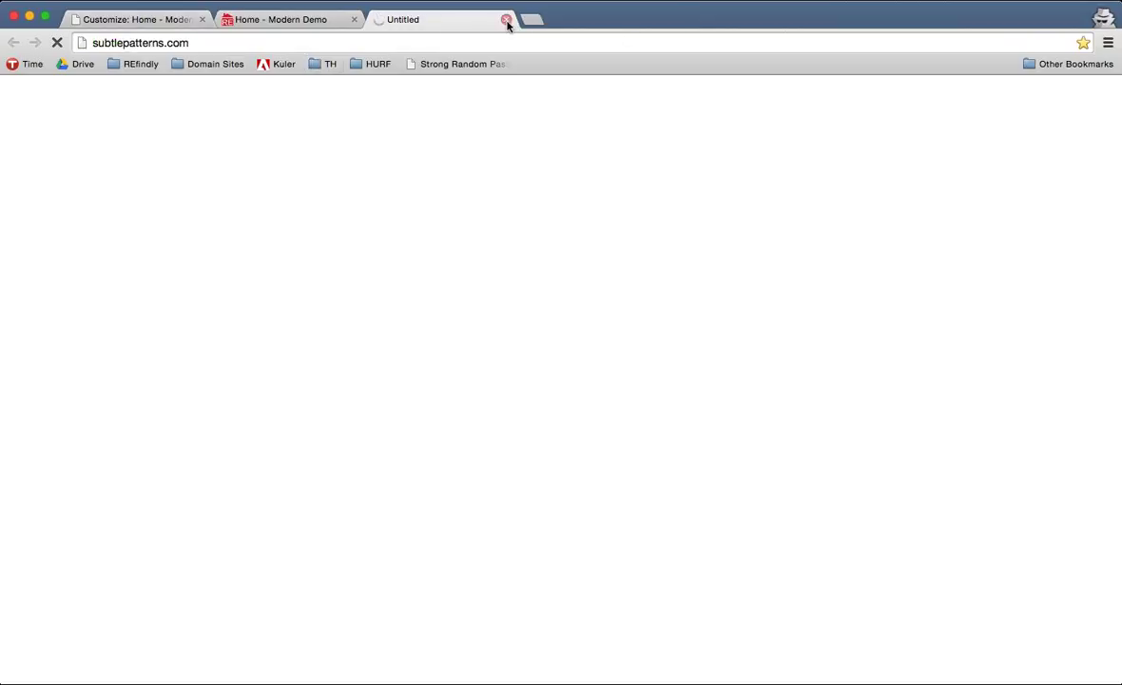
# - Move the customizer tab behind the other tabs and expand Theme Options to the logo and home page slider settings
pyautogui.moveTo(133, 19); pyautogui.dragTo(411, 9)
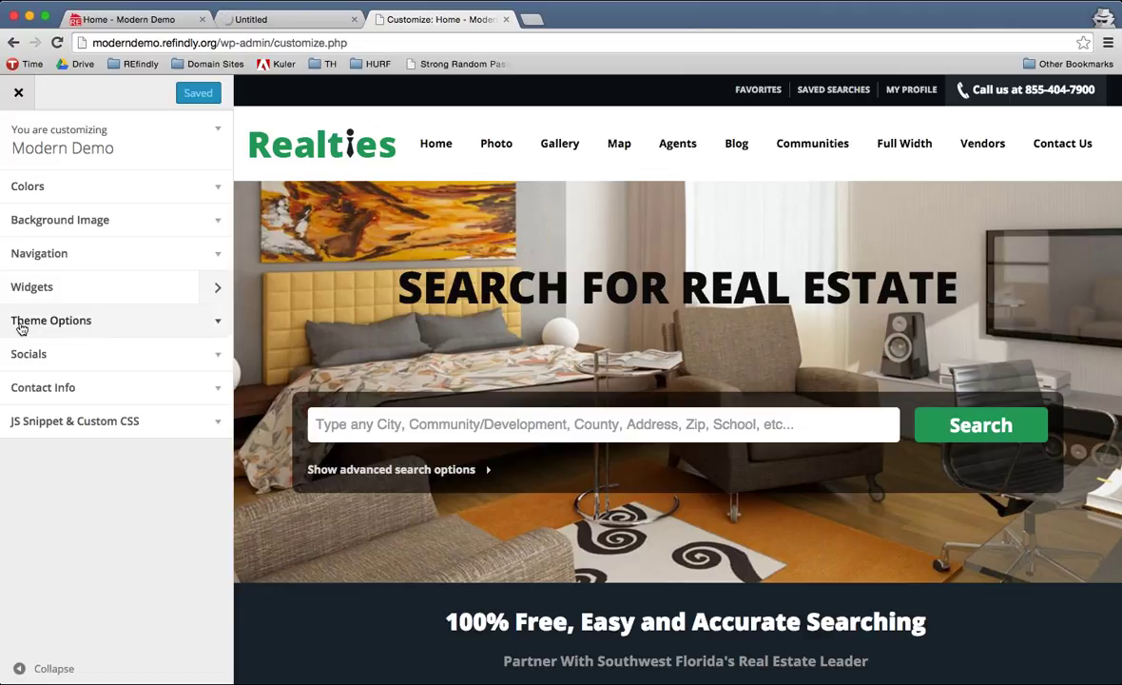
pyautogui.click(110, 323)
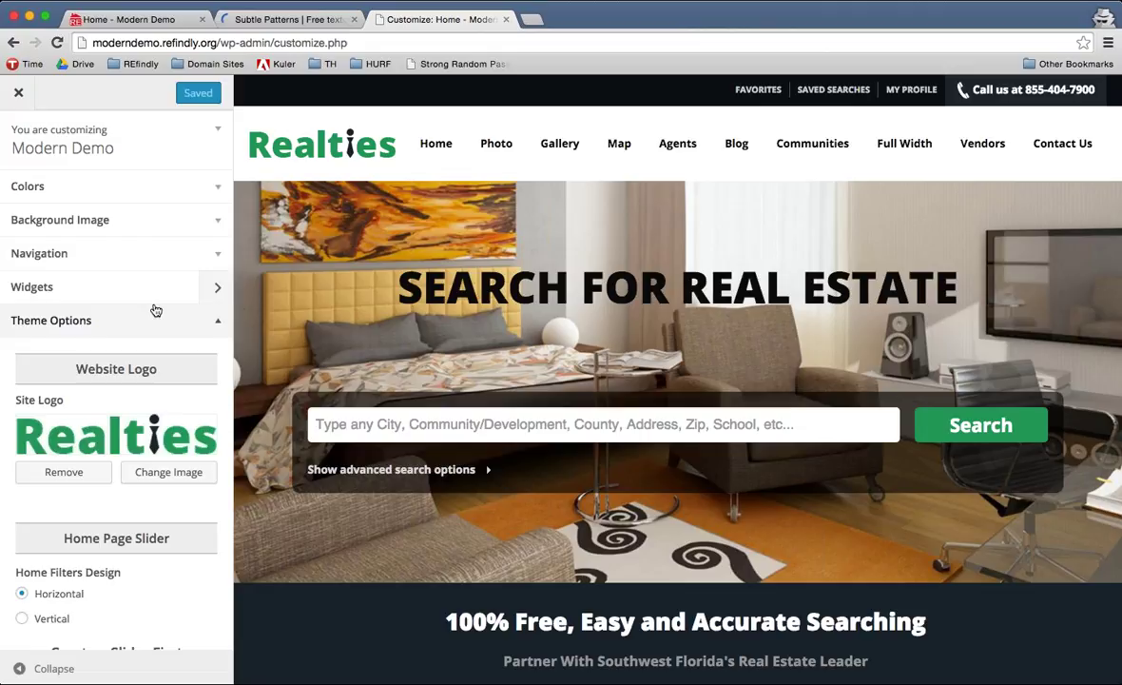
pyautogui.scroll(-1, 170, 294)
pyautogui.scroll(-2, 170, 293)
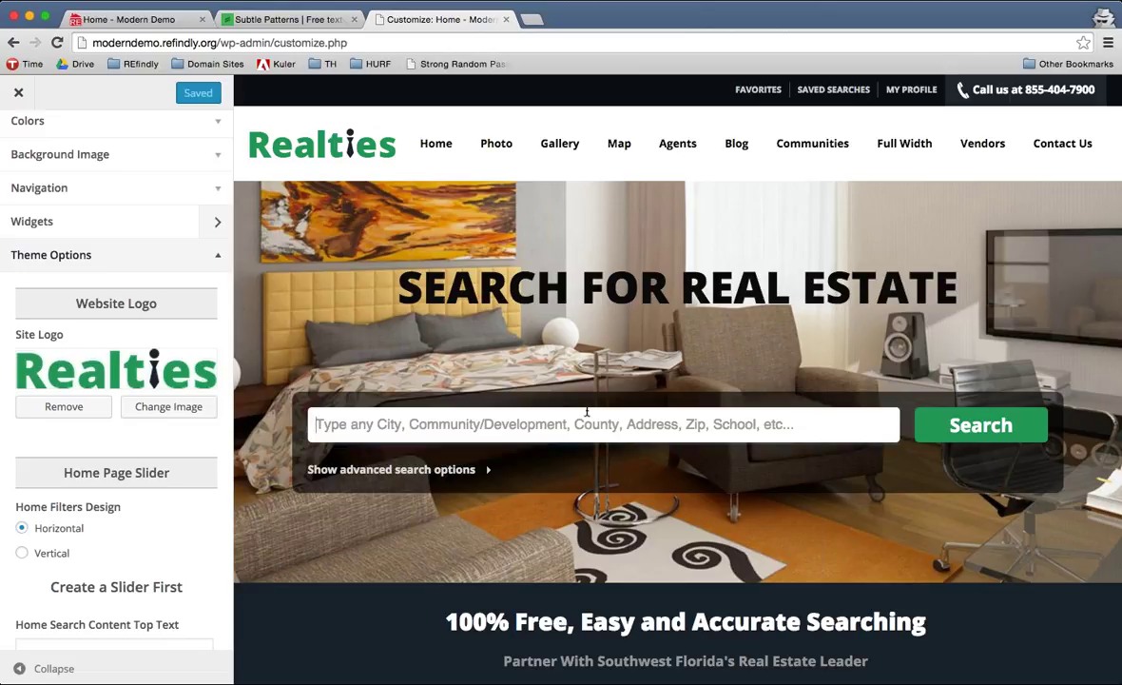
# - Look up "estero" in the home page preview's search box to view its suggestions, and clear the text
pyautogui.write('estero')
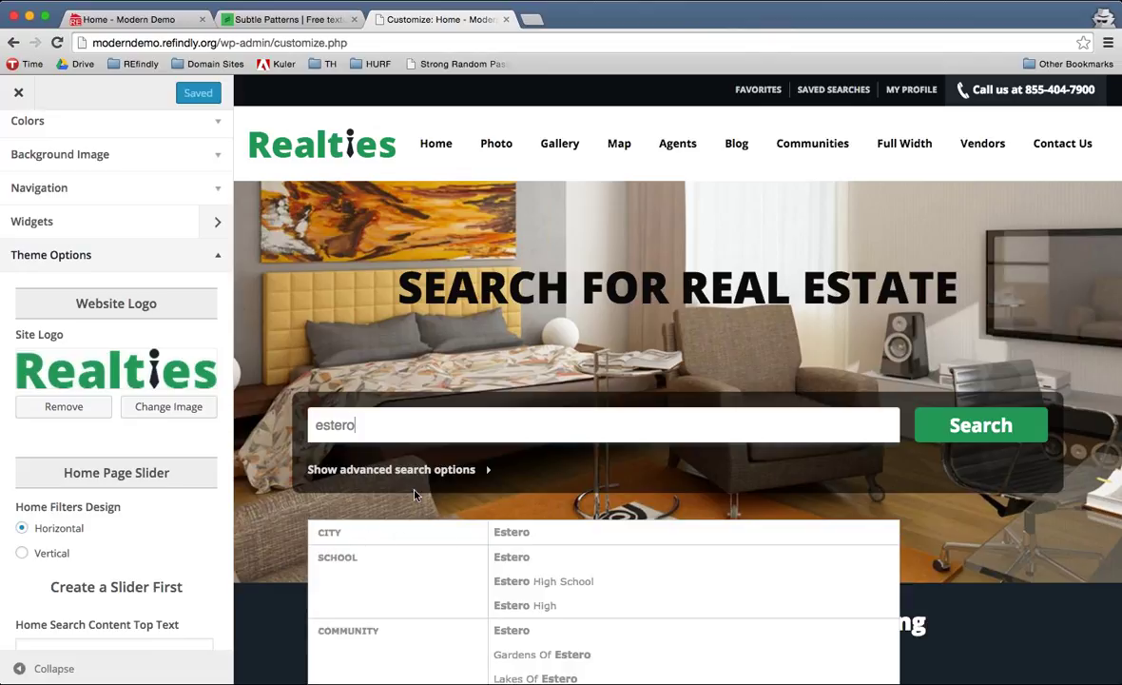
pyautogui.moveTo(414, 432); pyautogui.dragTo(312, 426)
pyautogui.press('BackSpace')
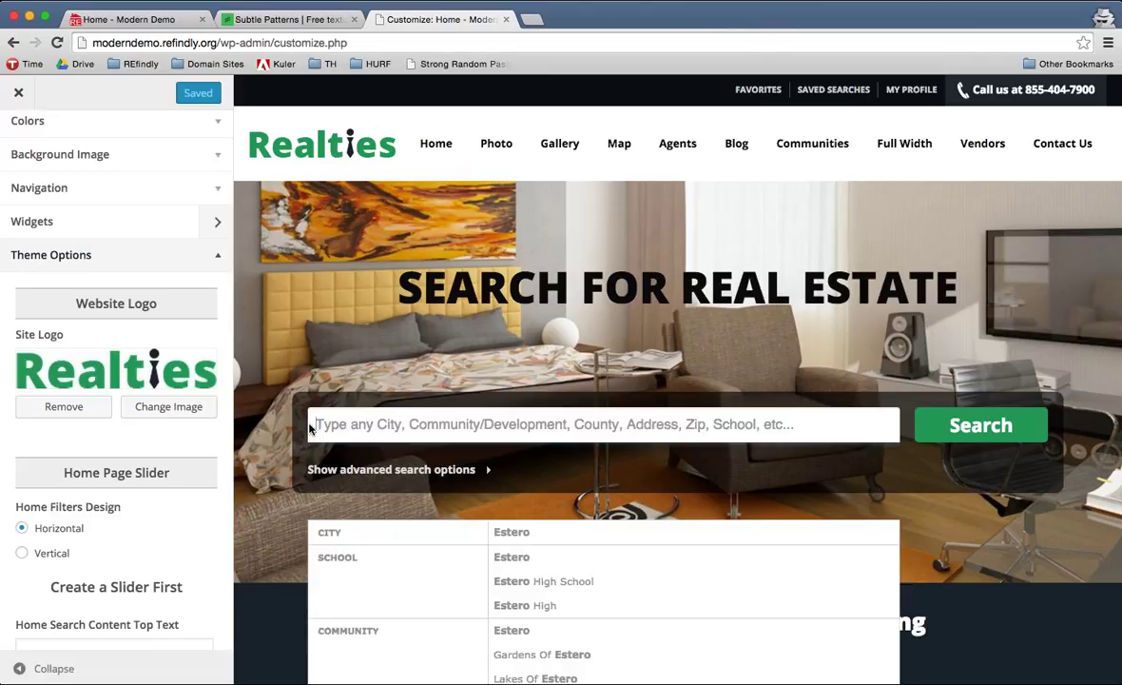
# - Preview the Vertical home filters design and switch the setting back to Horizontal
pyautogui.click(43, 557)
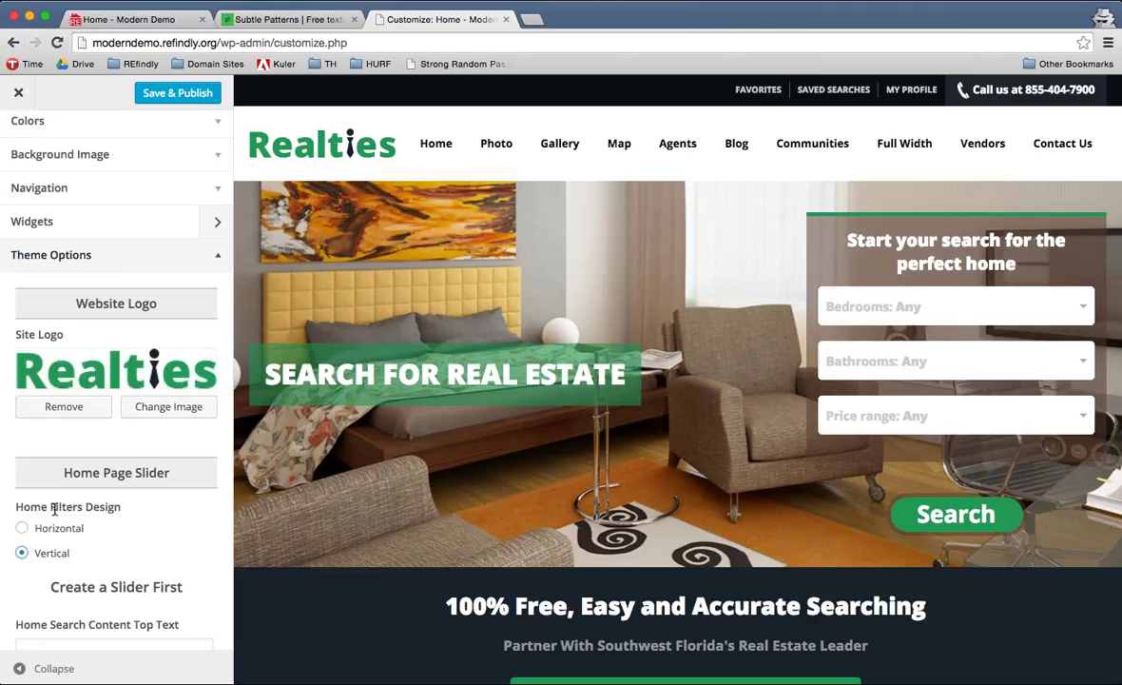
pyautogui.moveTo(126, 504); pyautogui.dragTo(86, 506)
pyautogui.click(86, 506)
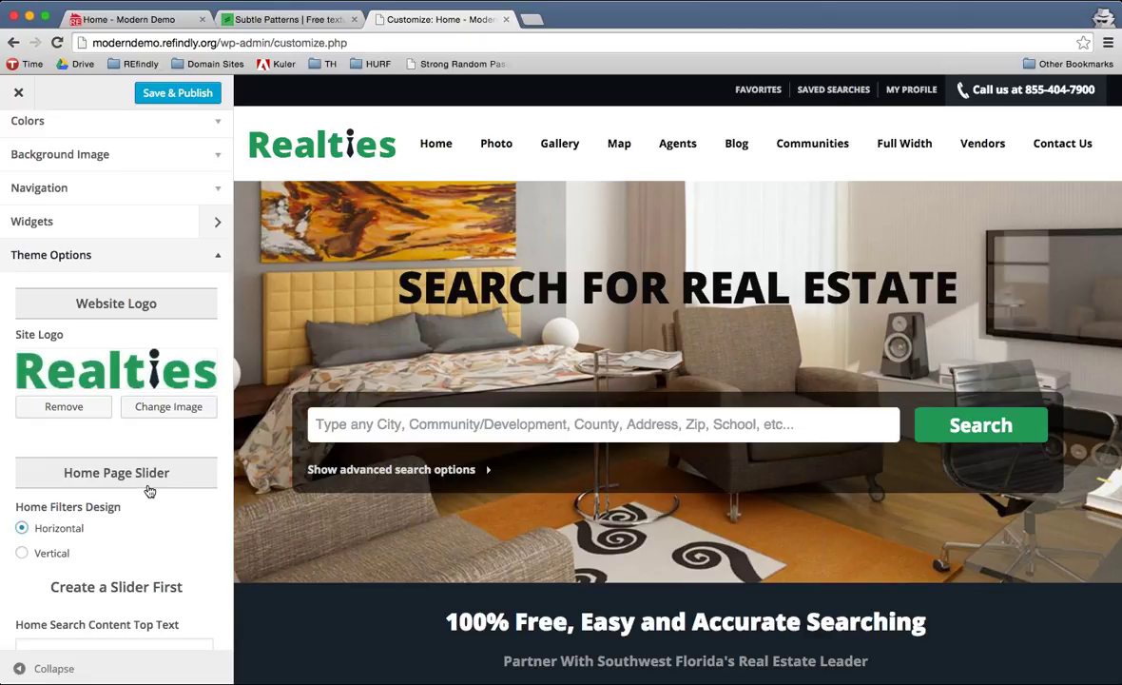
pyautogui.scroll(-1, 149, 490)
pyautogui.scroll(1, 148, 494)
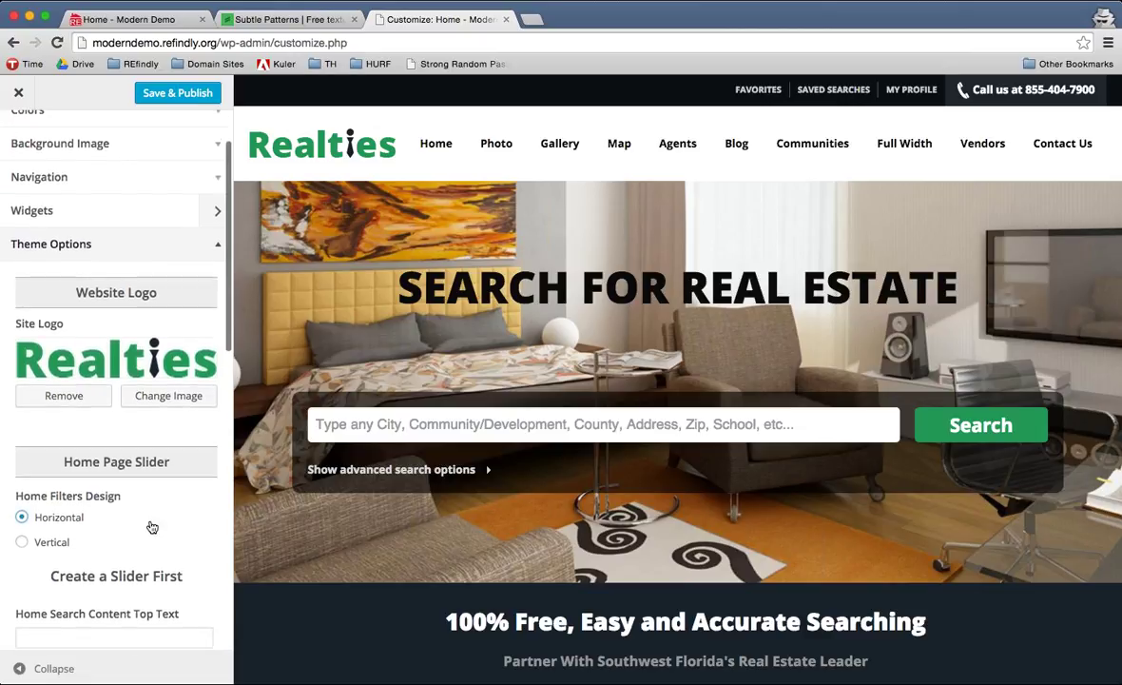
# - Leave the customizer, start a new slider from the Slider list, title it "null" and publish it without slides
pyautogui.moveTo(66, 580); pyautogui.dragTo(193, 579)
pyautogui.click(211, 580)
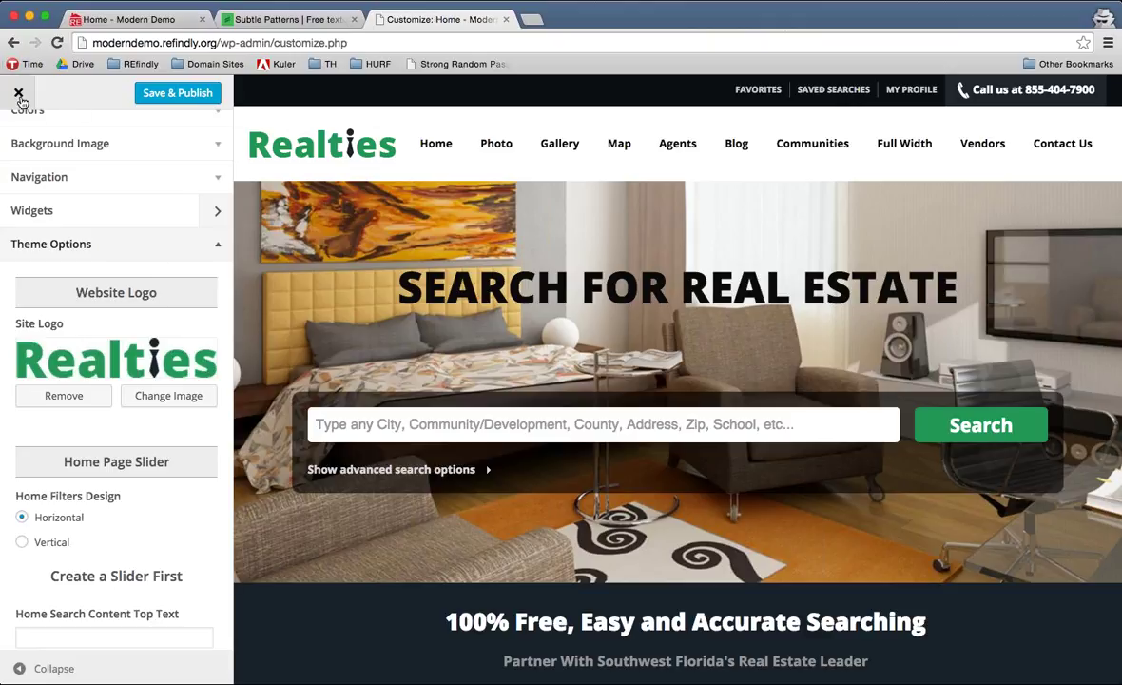
pyautogui.scroll(2, 24, 143)
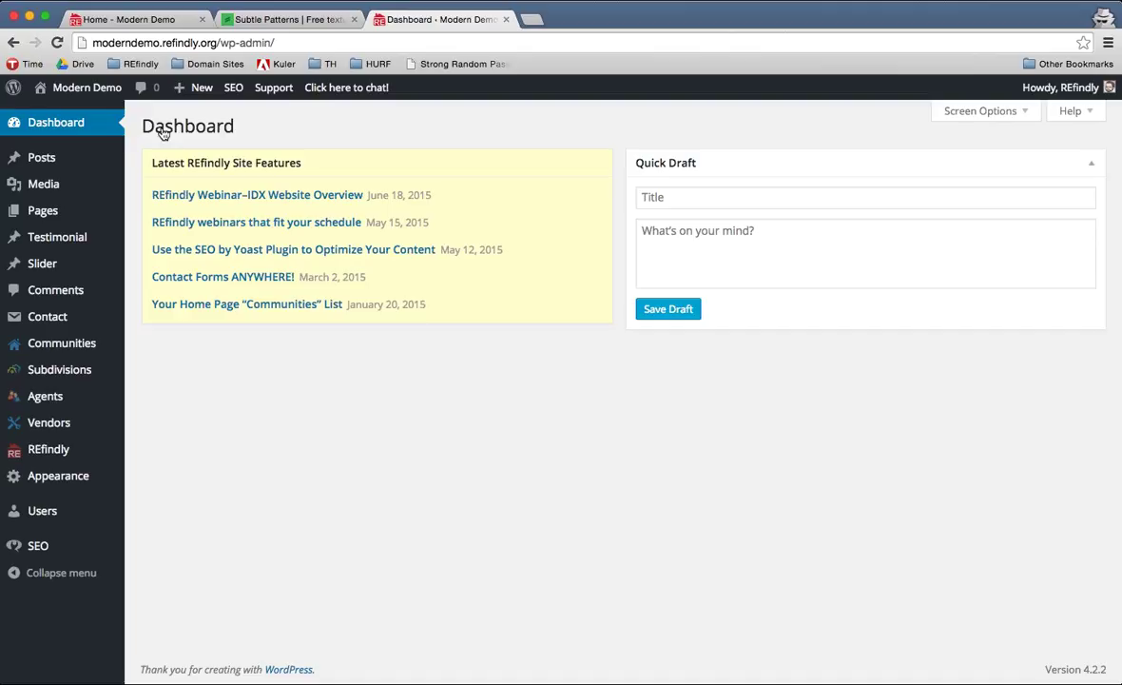
pyautogui.moveTo(55, 274)
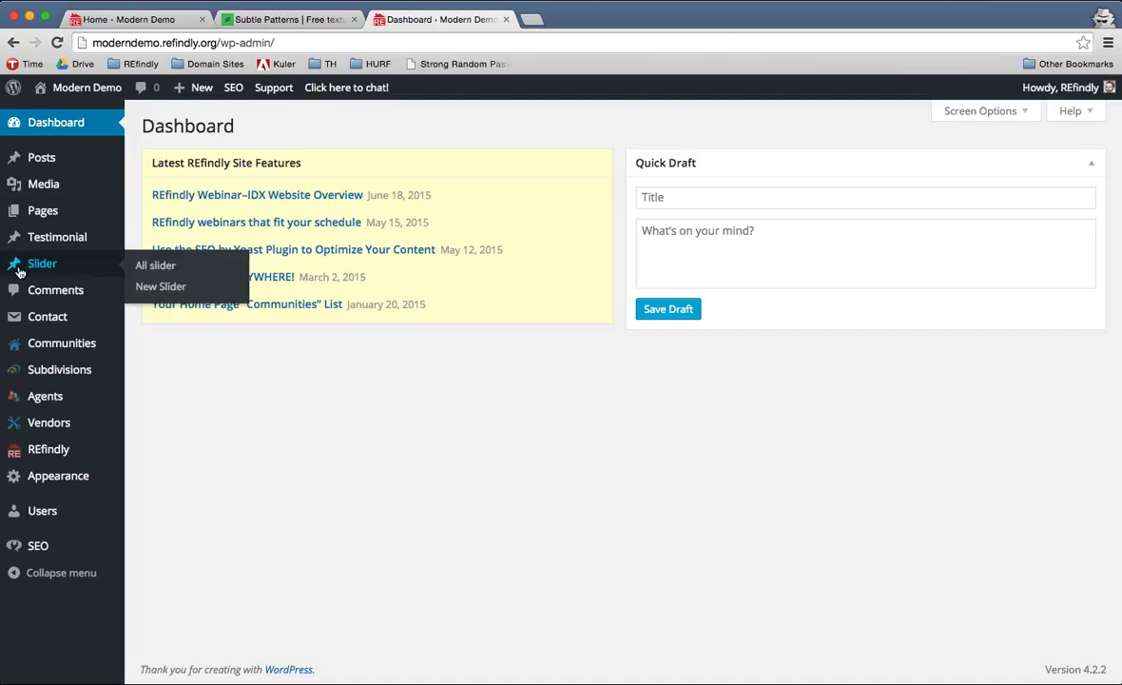
pyautogui.click(54, 272)
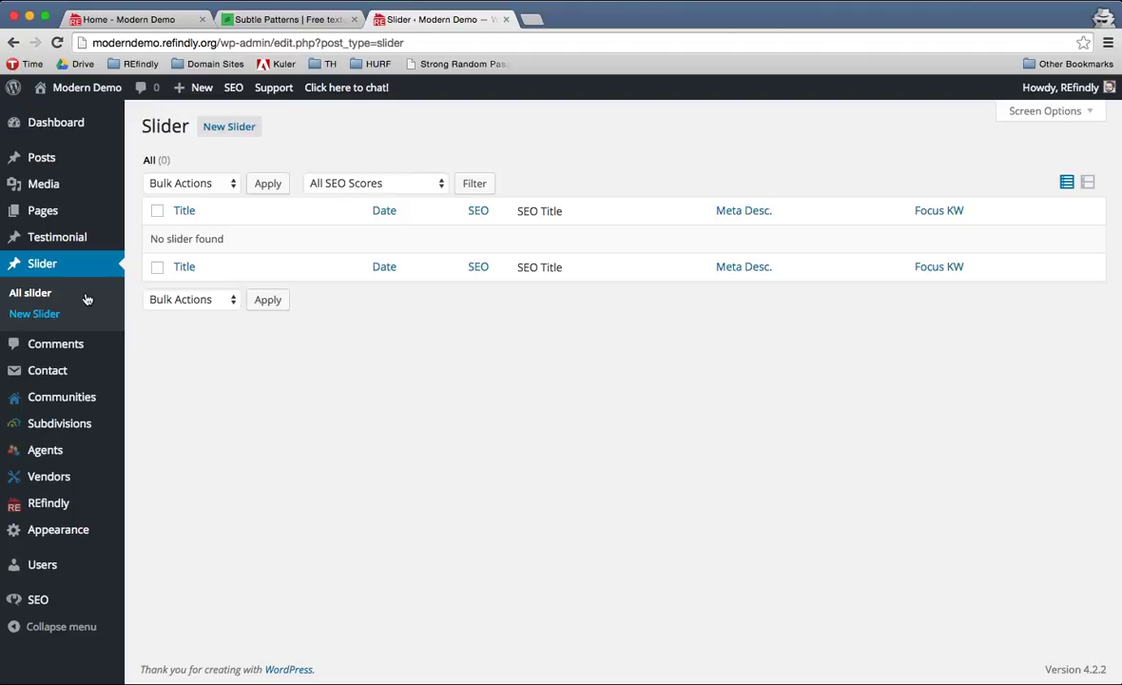
pyautogui.click(228, 128)
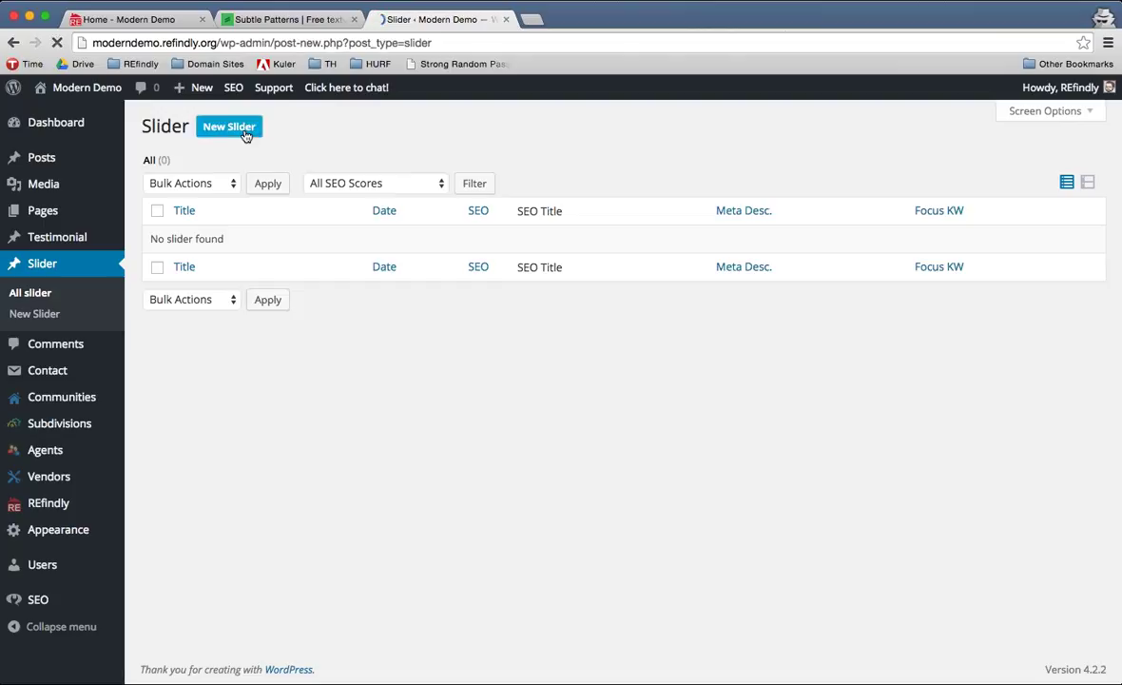
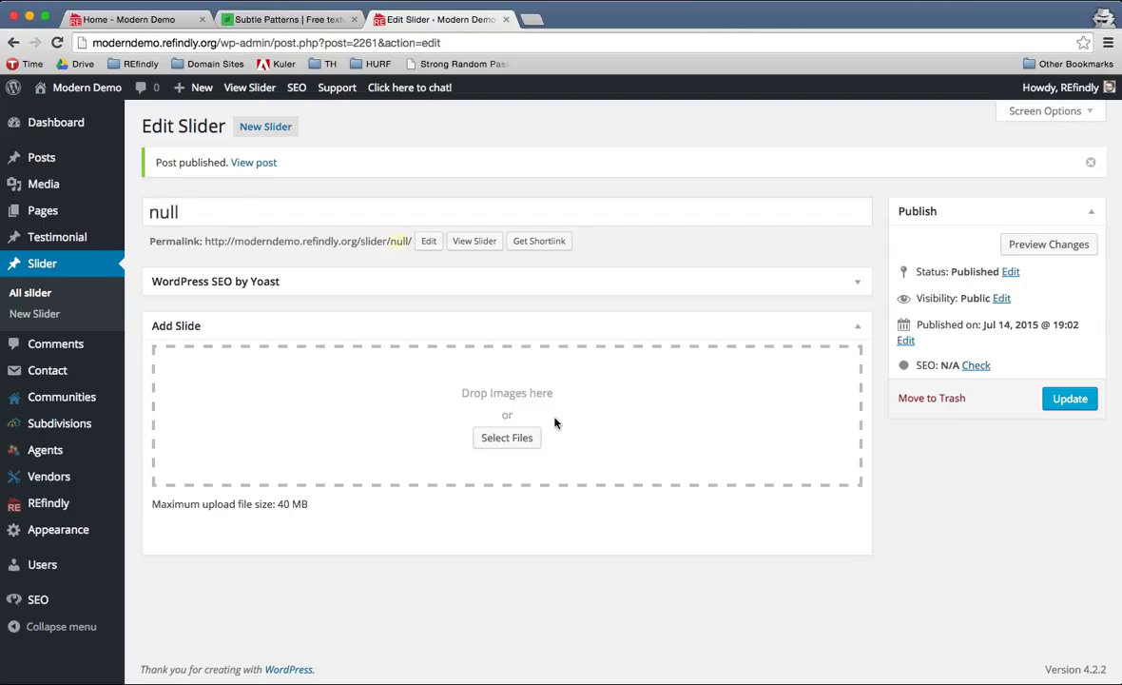
# - Open the appearance customizer in a new tab, close the Modern Demo home tab and switch to the customizer
pyautogui.moveTo(90, 535)
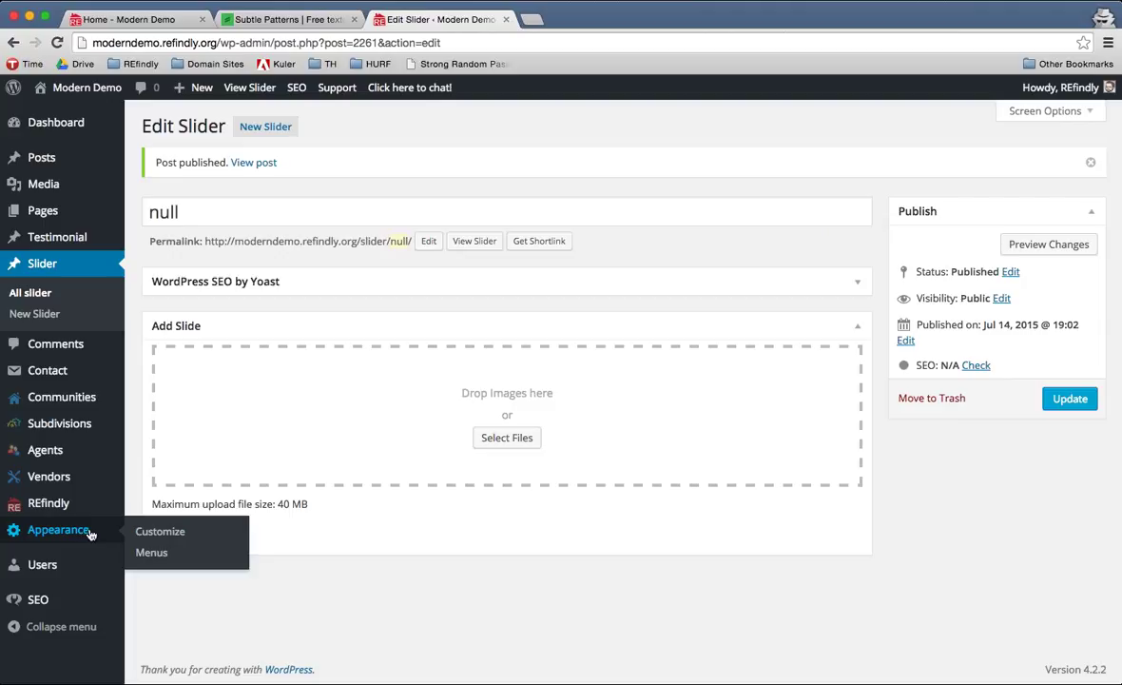
pyautogui.keyDown('super'); pyautogui.click(157, 532); pyautogui.keyUp('super')
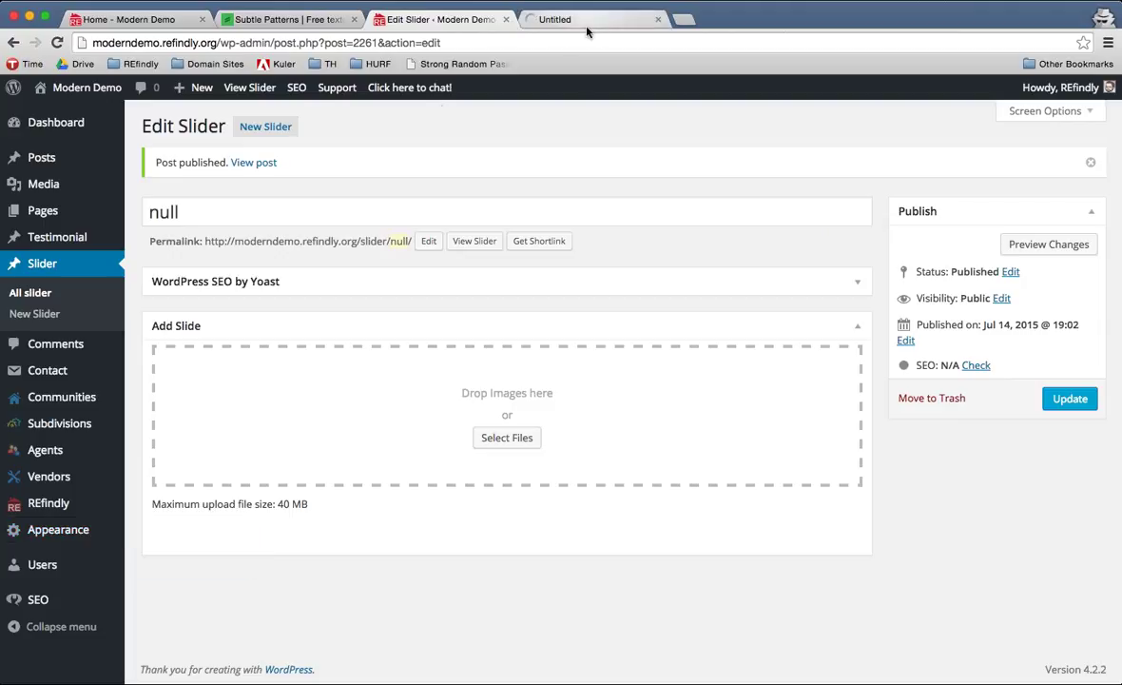
pyautogui.click(201, 19)
pyautogui.click(418, 28)
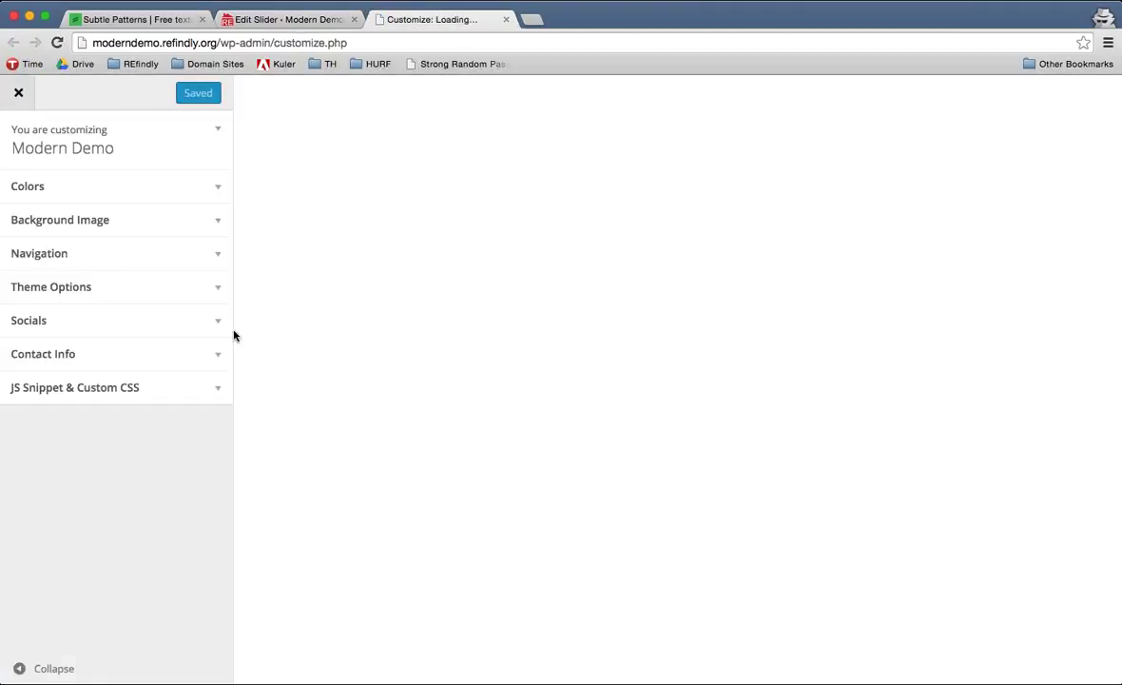
# - Expand Theme Options and view the choices for the home page background slider
pyautogui.click(218, 286)
pyautogui.click(22, 93)
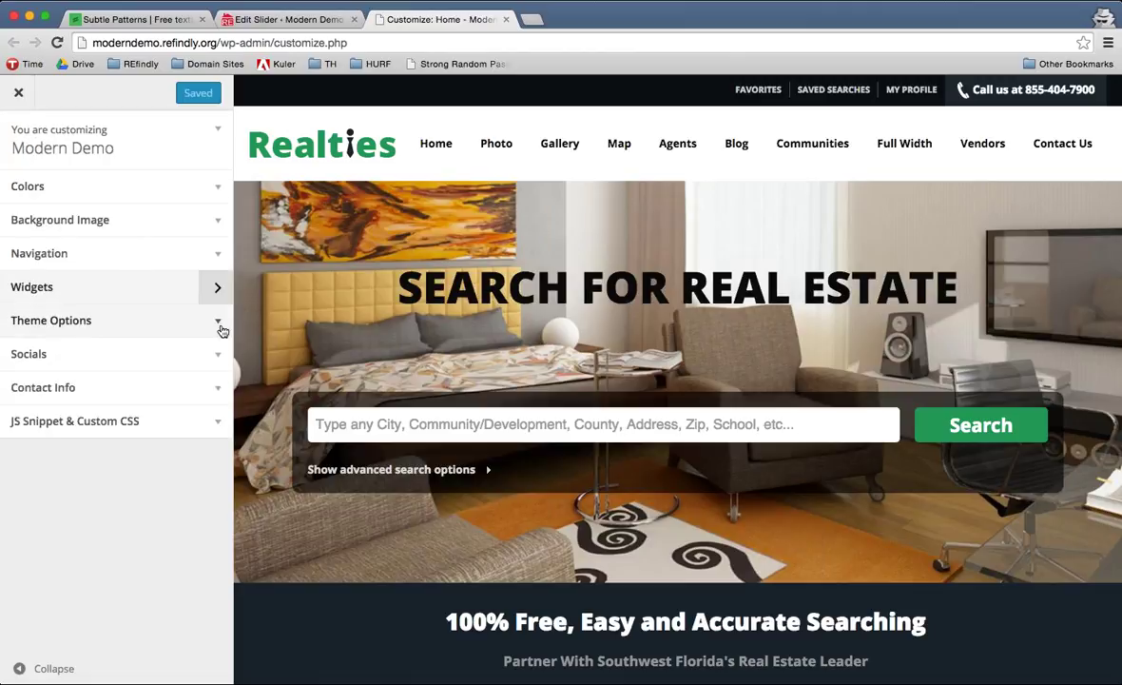
pyautogui.click(221, 328)
pyautogui.scroll(-3, 153, 304)
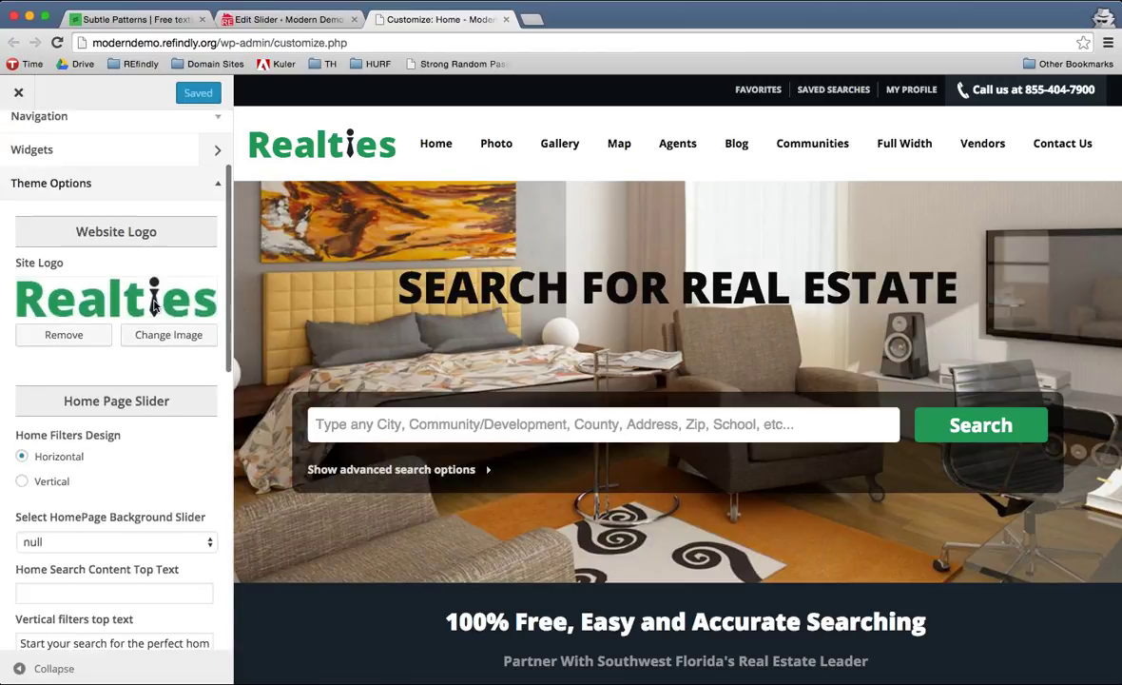
pyautogui.scroll(-2, 153, 305)
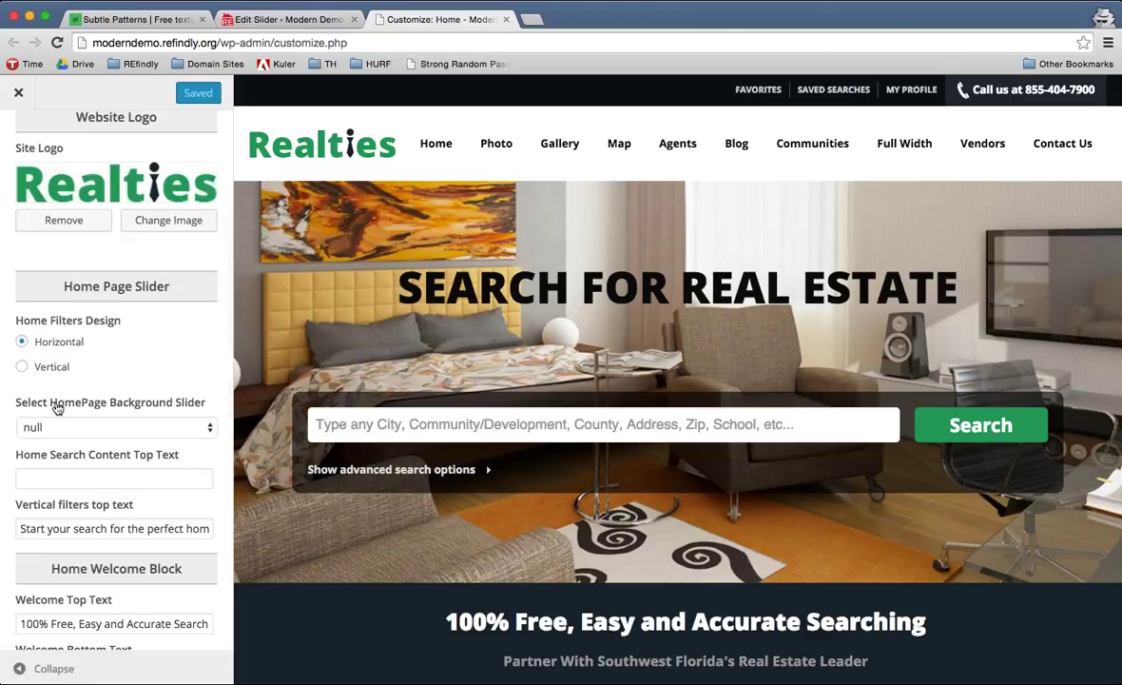
pyautogui.click(176, 433)
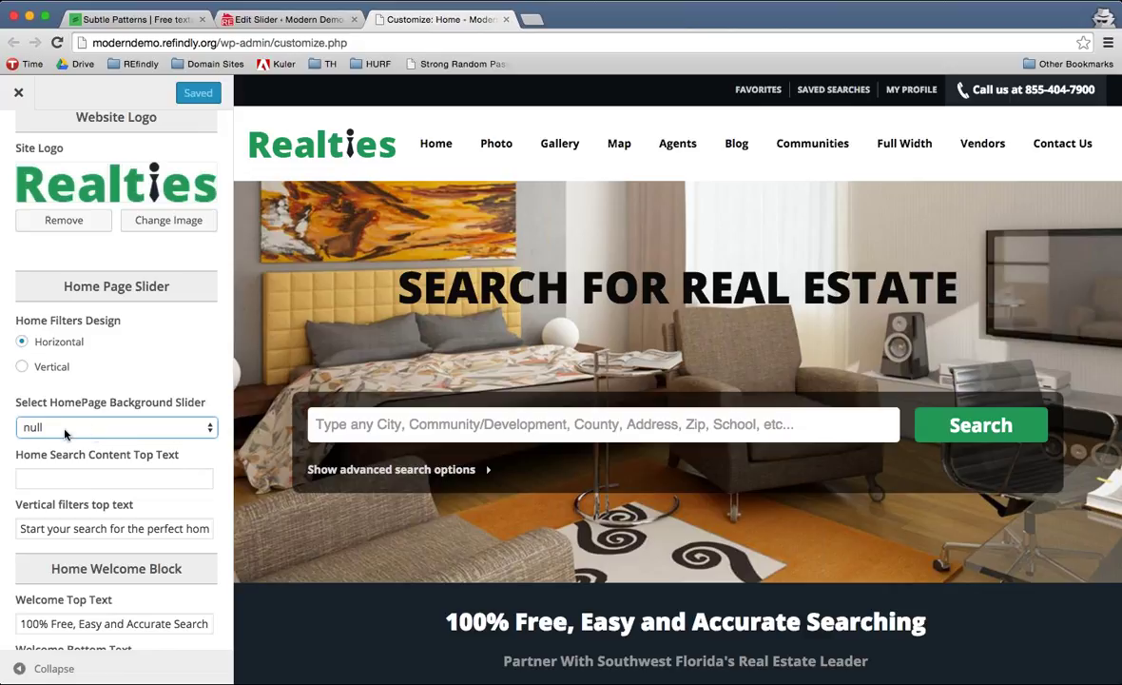
pyautogui.click(185, 416)
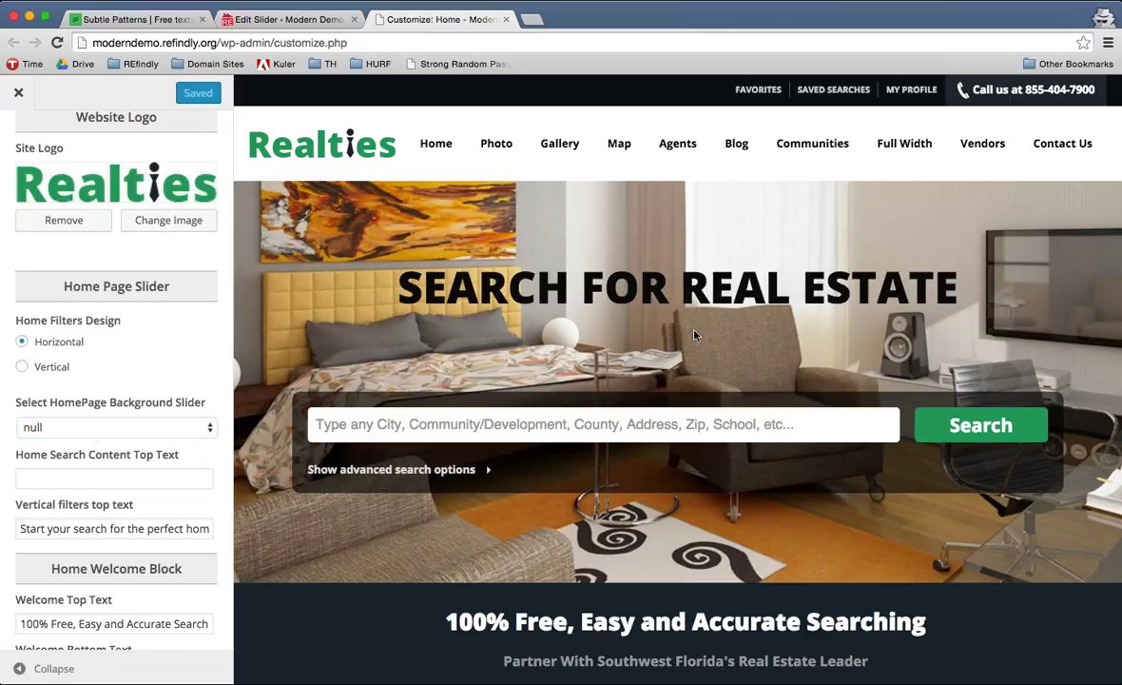
# - Return to the slider editor tab and publish another new slider titled "default"
pyautogui.click(262, 21)
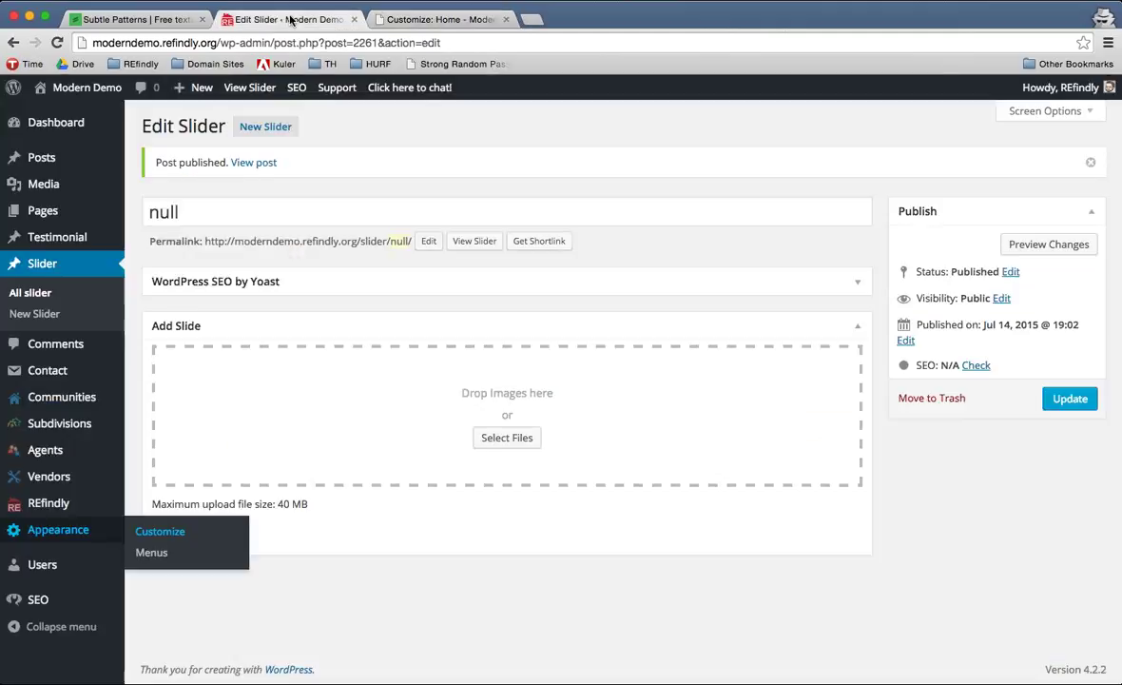
pyautogui.click(279, 130)
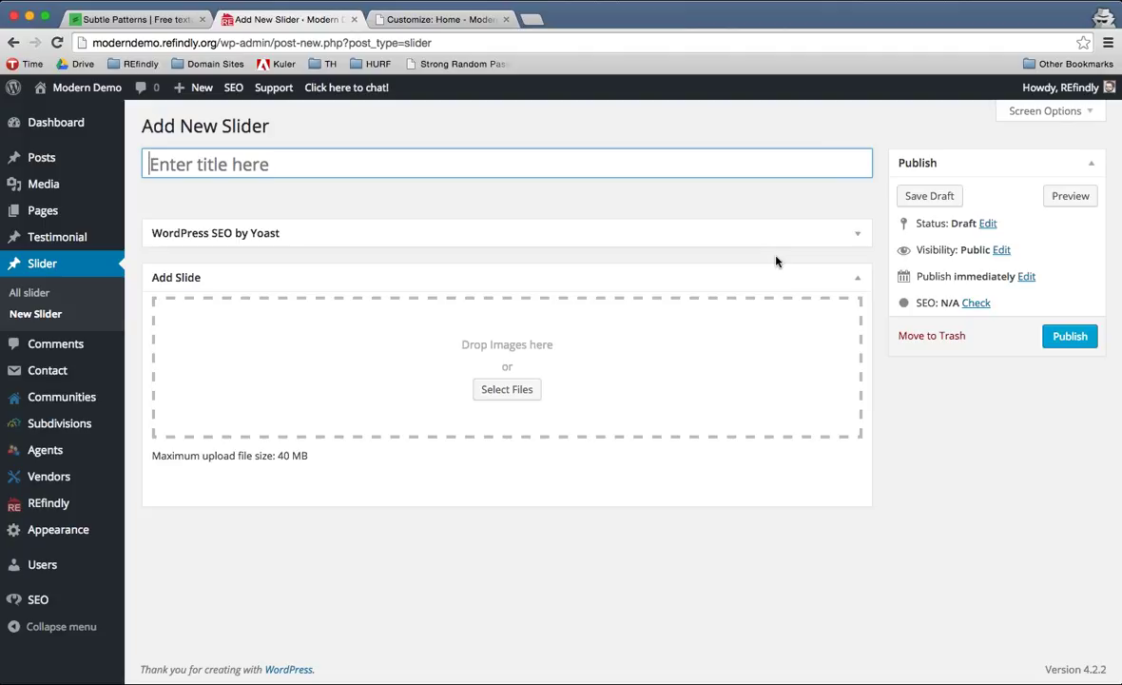
pyautogui.write('default')
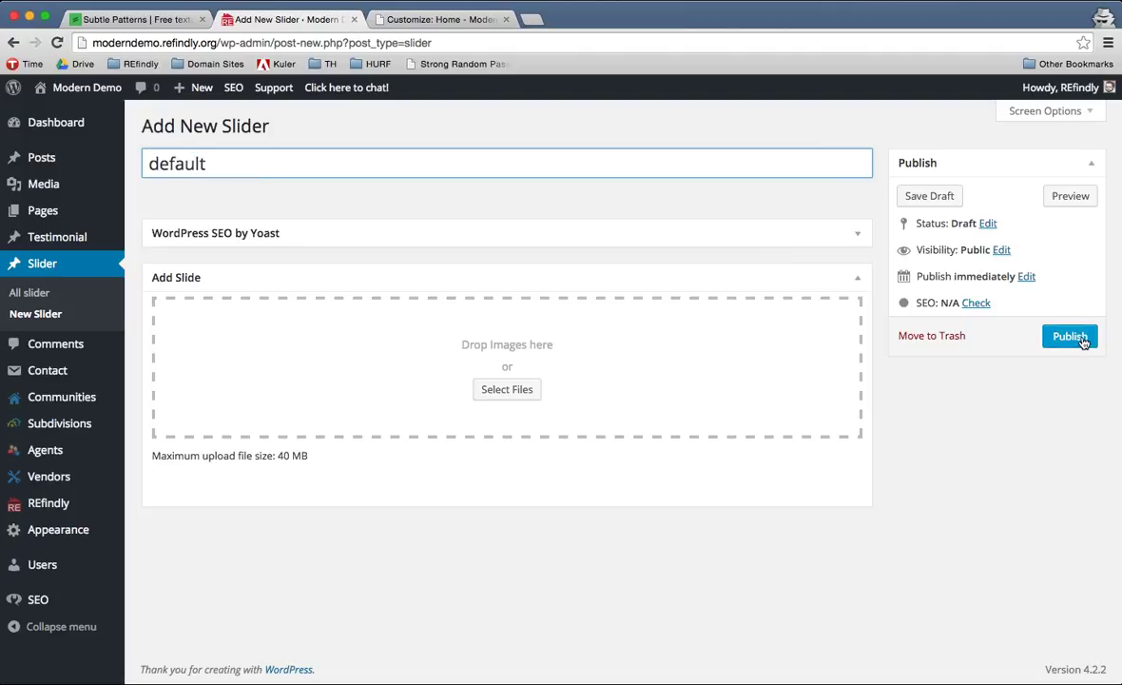
pyautogui.click(1083, 340)
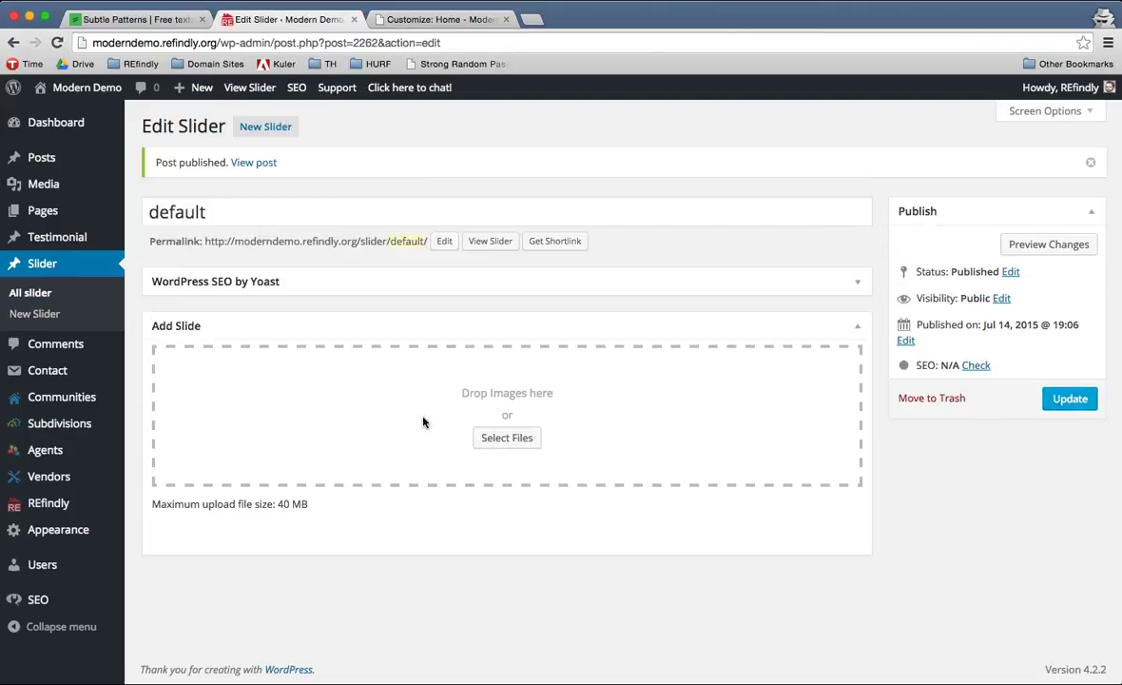
# - Reload the customizer and set the home page background slider in Theme Options to "null"
pyautogui.click(411, 19)
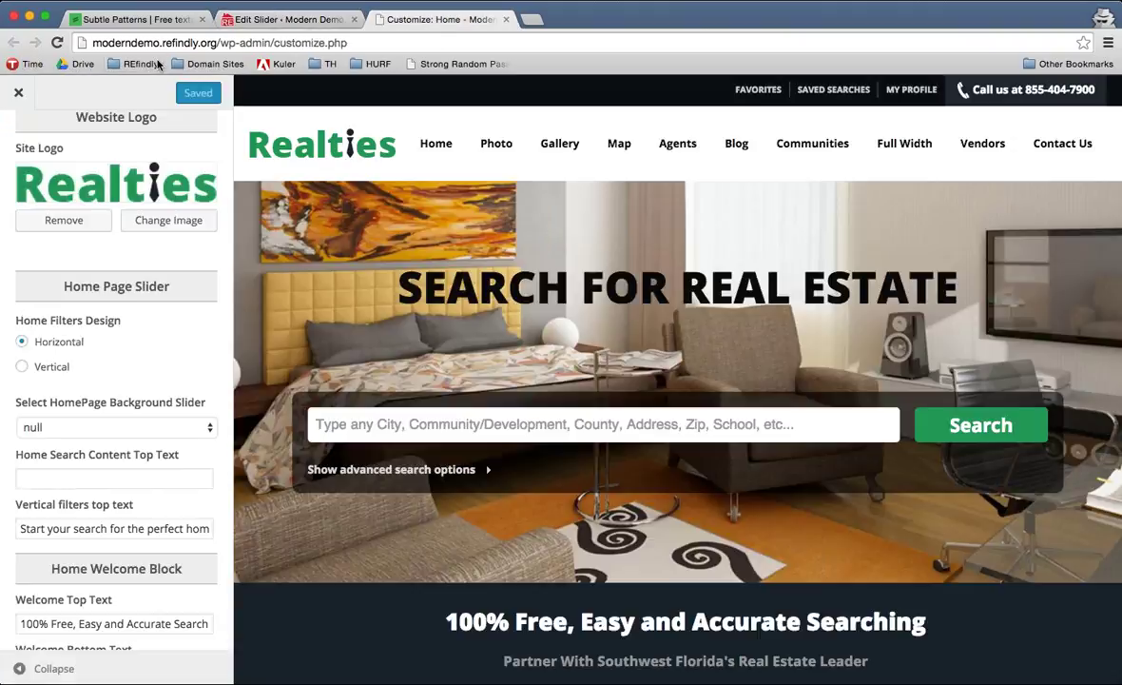
pyautogui.click(57, 43)
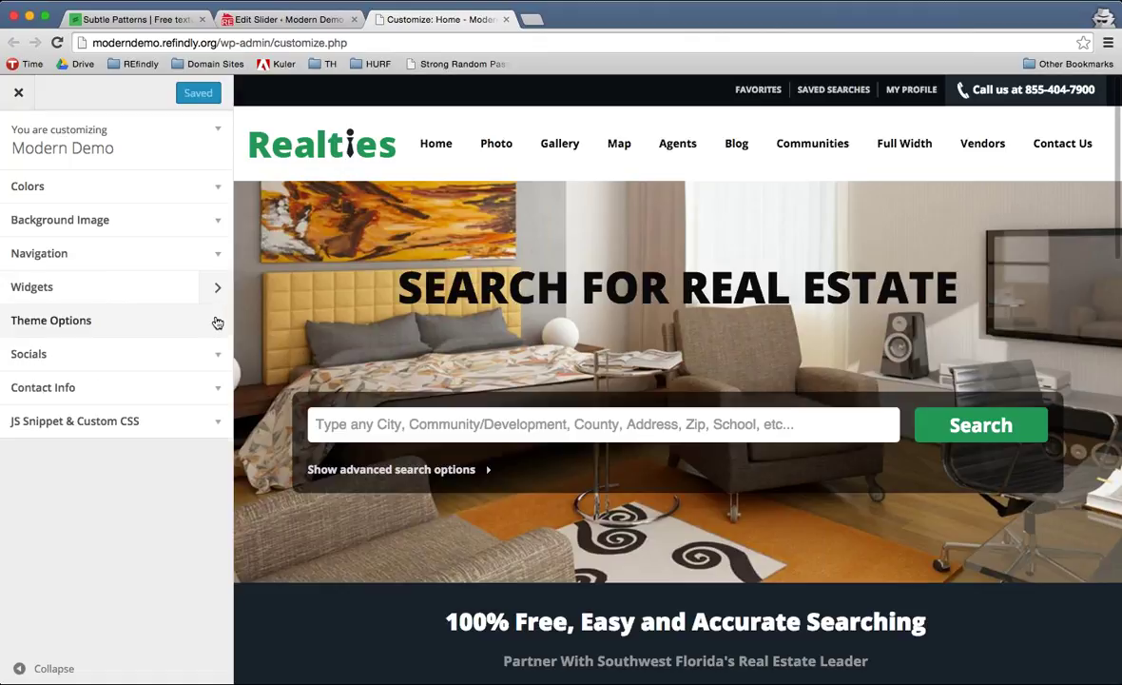
pyautogui.click(218, 321)
pyautogui.scroll(-3, 176, 491)
pyautogui.scroll(-2, 176, 490)
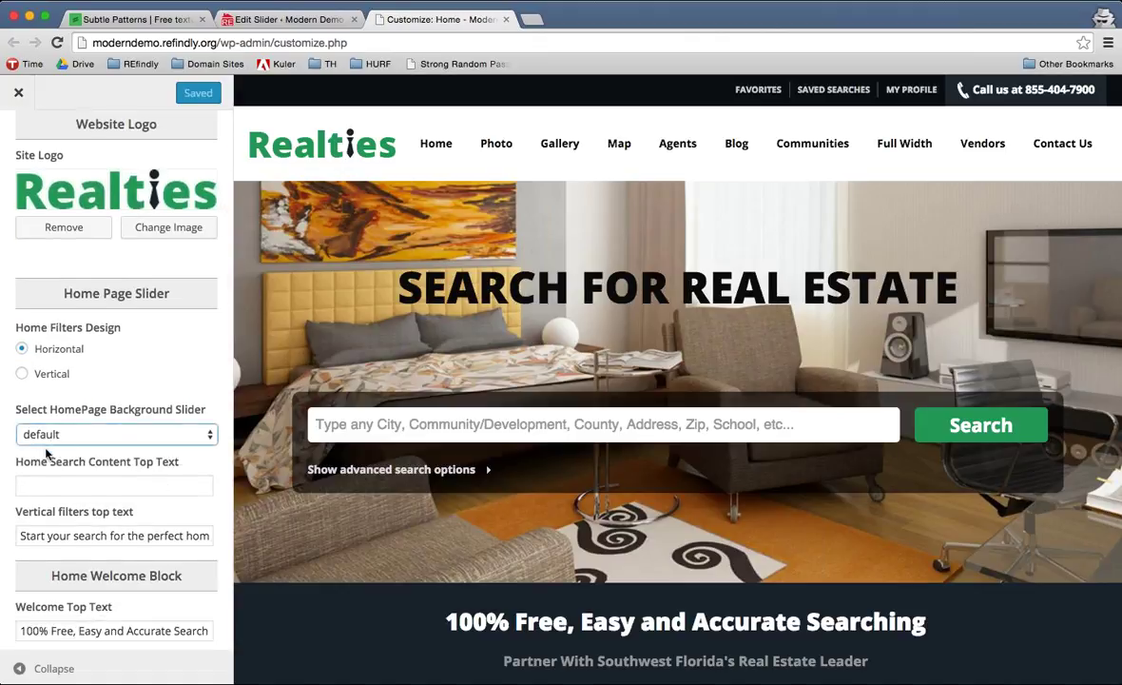
pyautogui.click(210, 433)
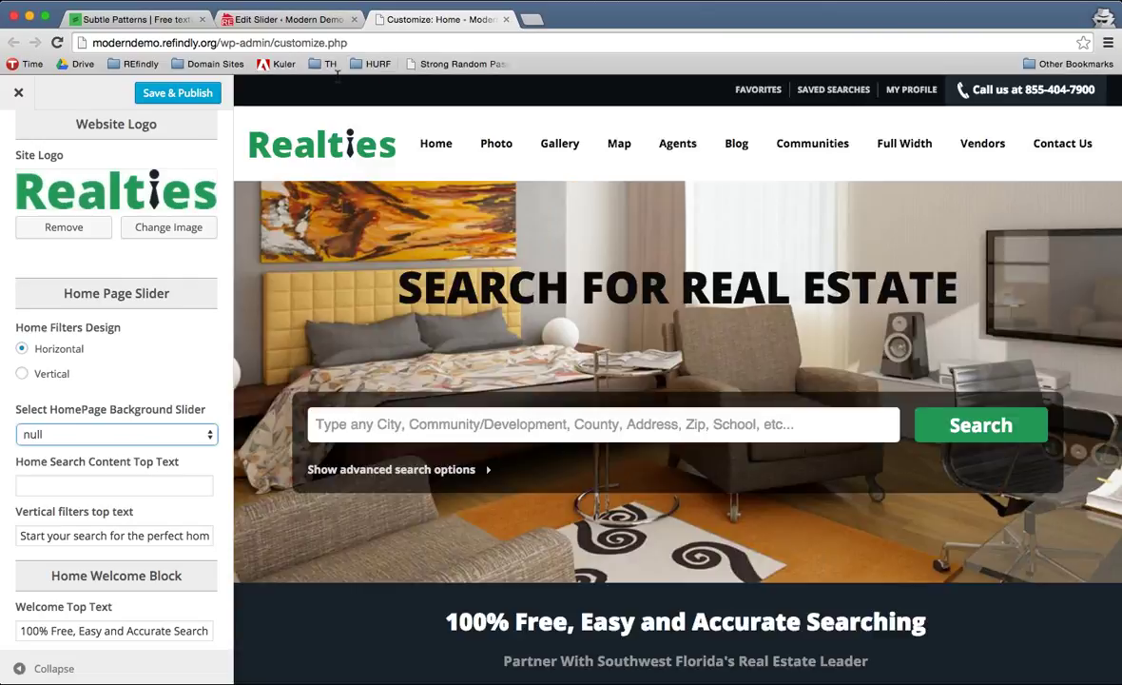
# - Upload the ocean sunset image as a slide in the "default" slider and update the slider
pyautogui.click(292, 23)
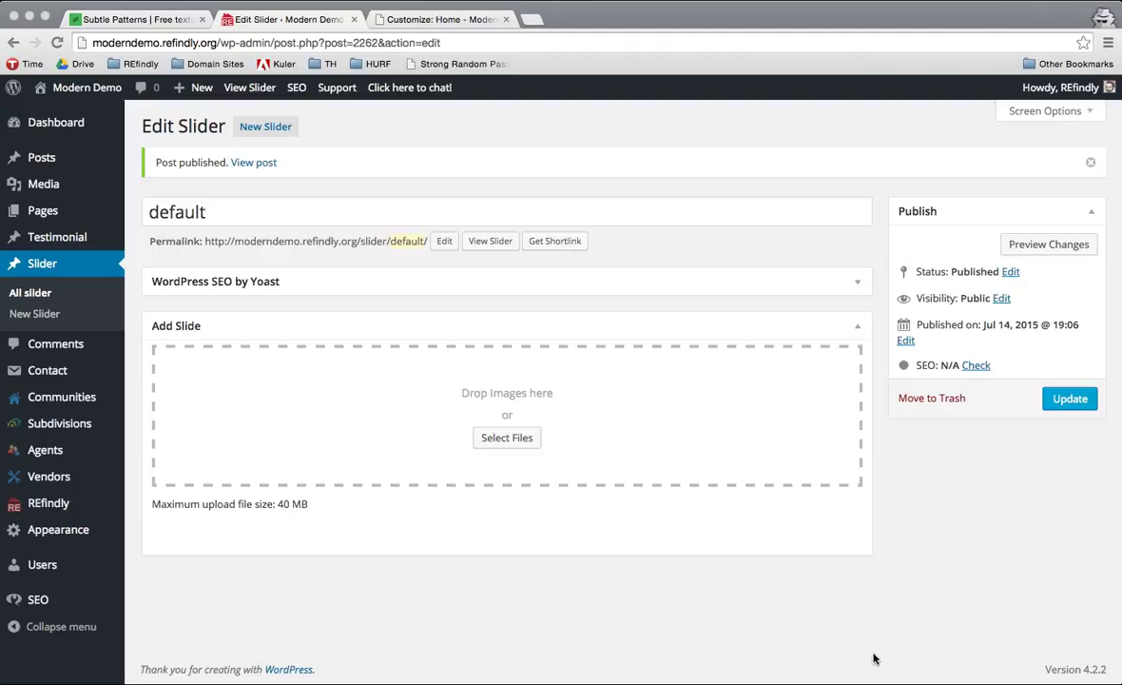
pyautogui.moveTo(872, 669); pyautogui.dragTo(362, 397)
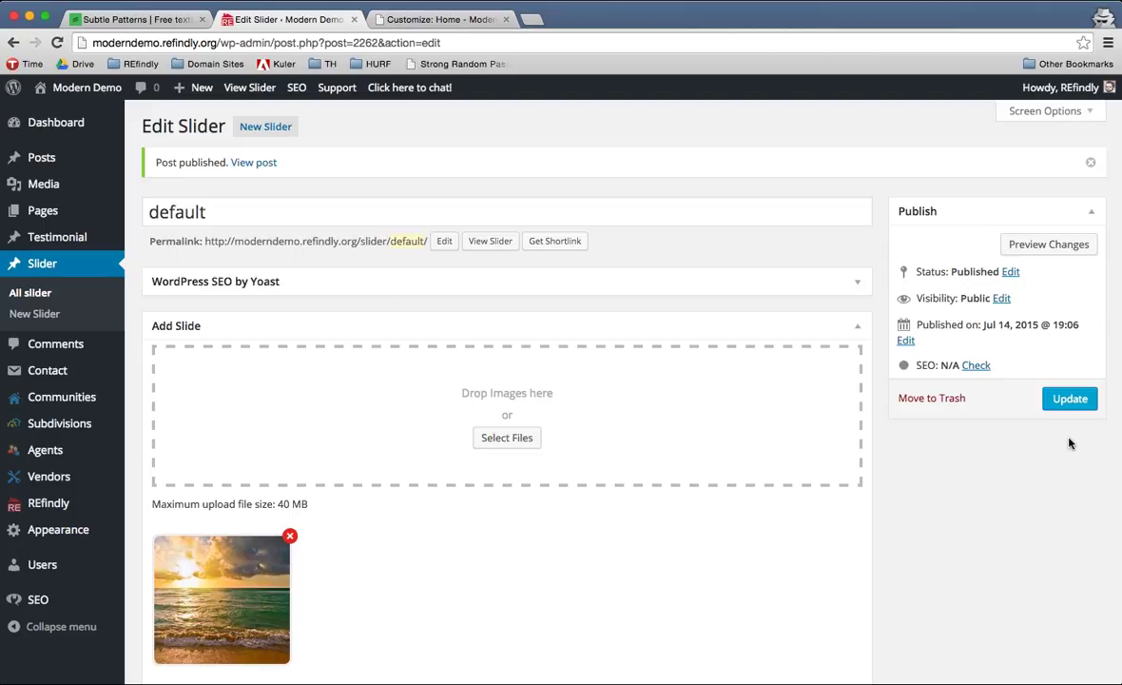
pyautogui.click(1078, 400)
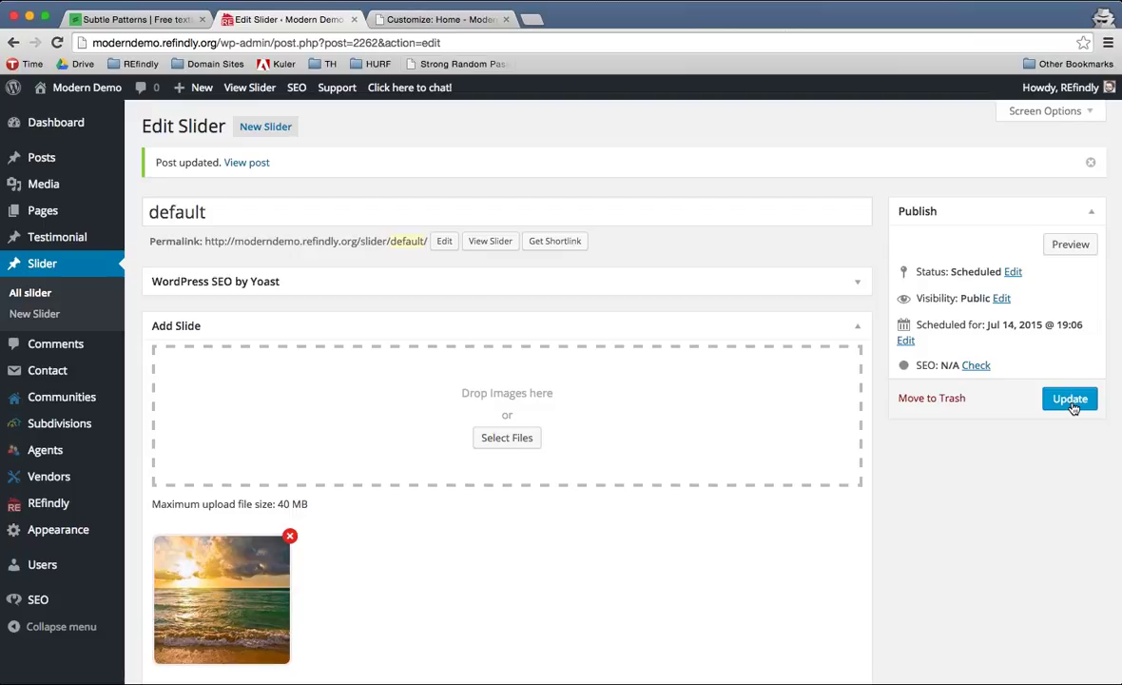
# - Reload the customizer, check the home page background slider in Theme Options, and reopen the customizer from the dashboard
pyautogui.click(436, 19)
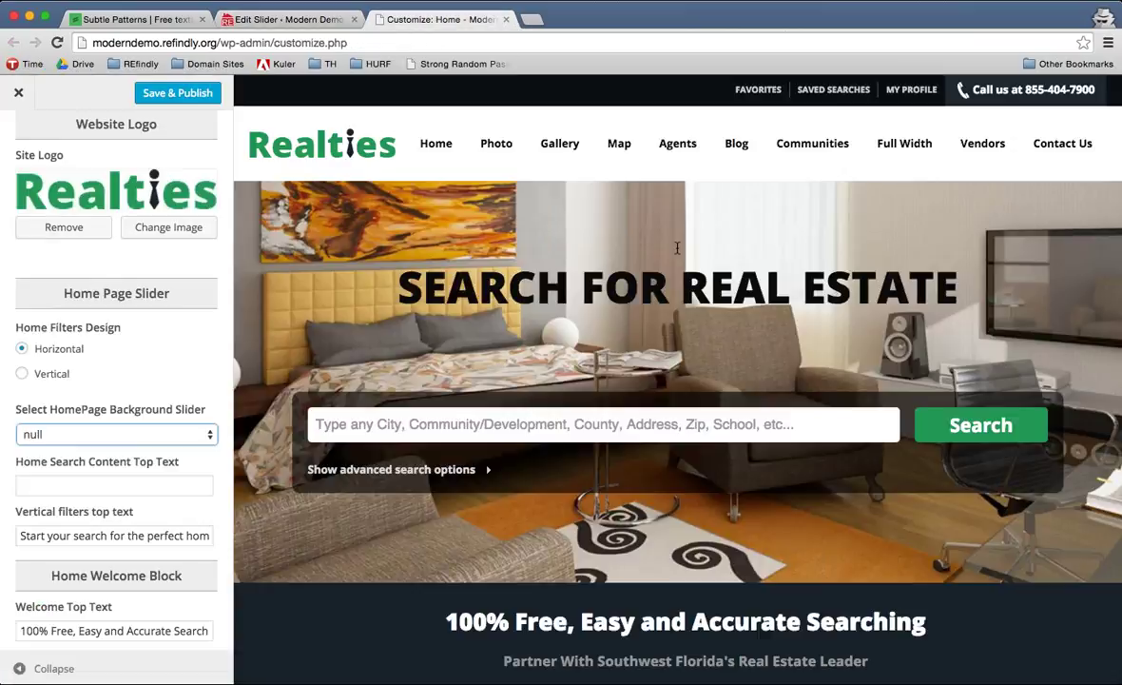
pyautogui.click(55, 42)
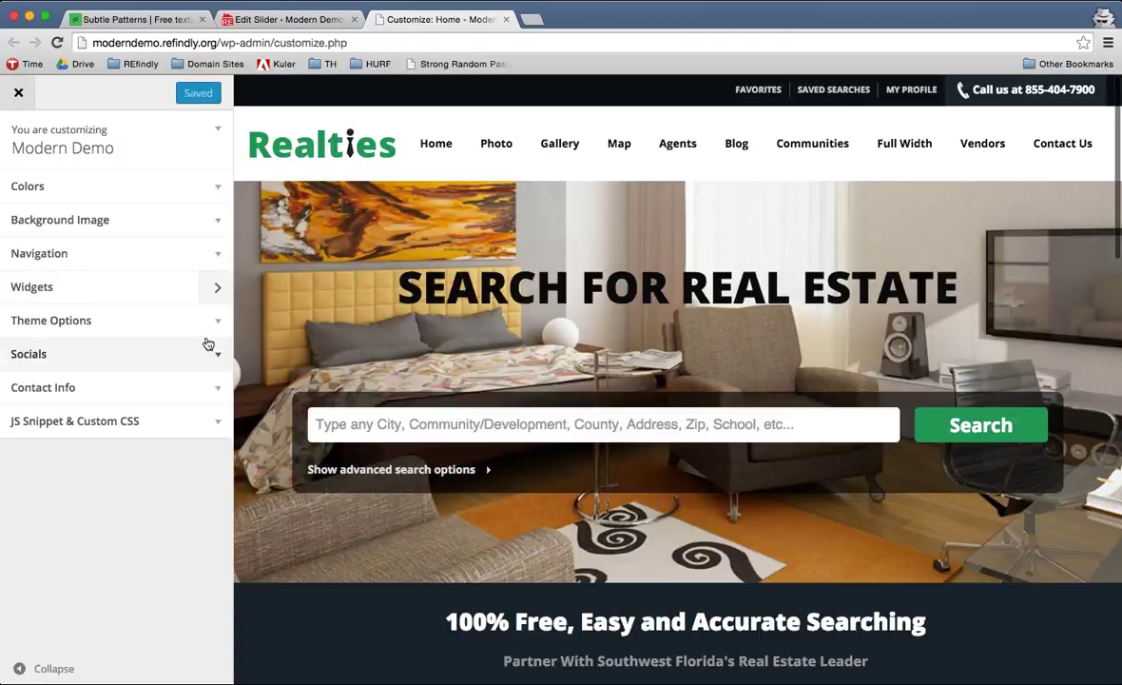
pyautogui.click(218, 323)
pyautogui.scroll(-3, 161, 611)
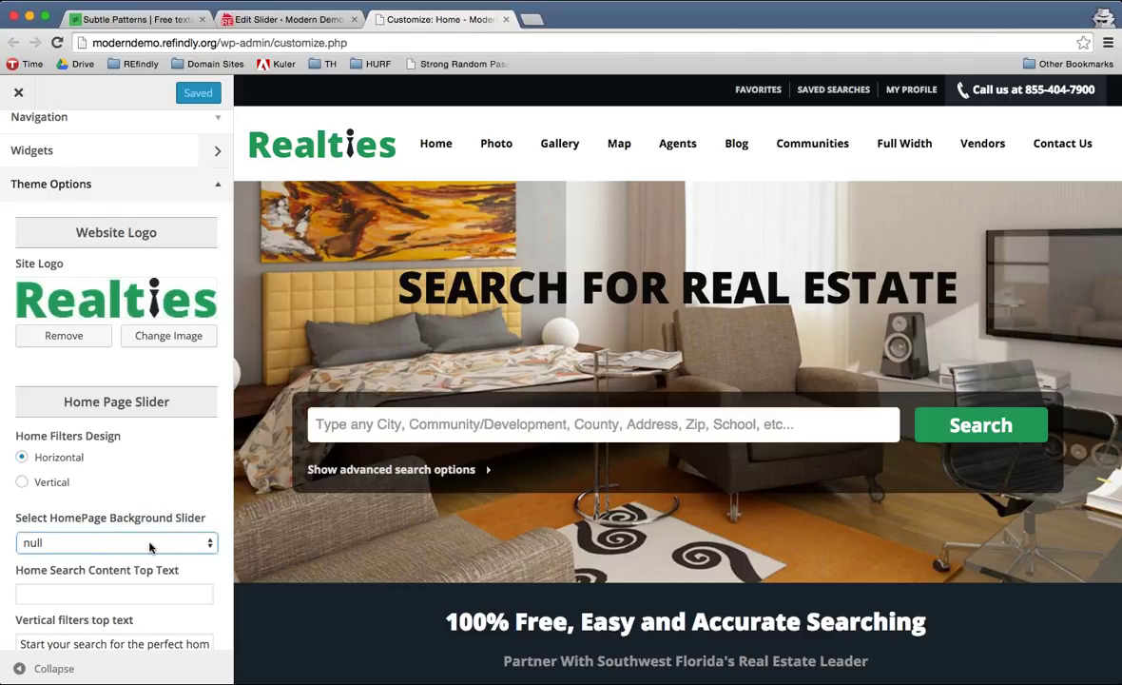
pyautogui.click(18, 92)
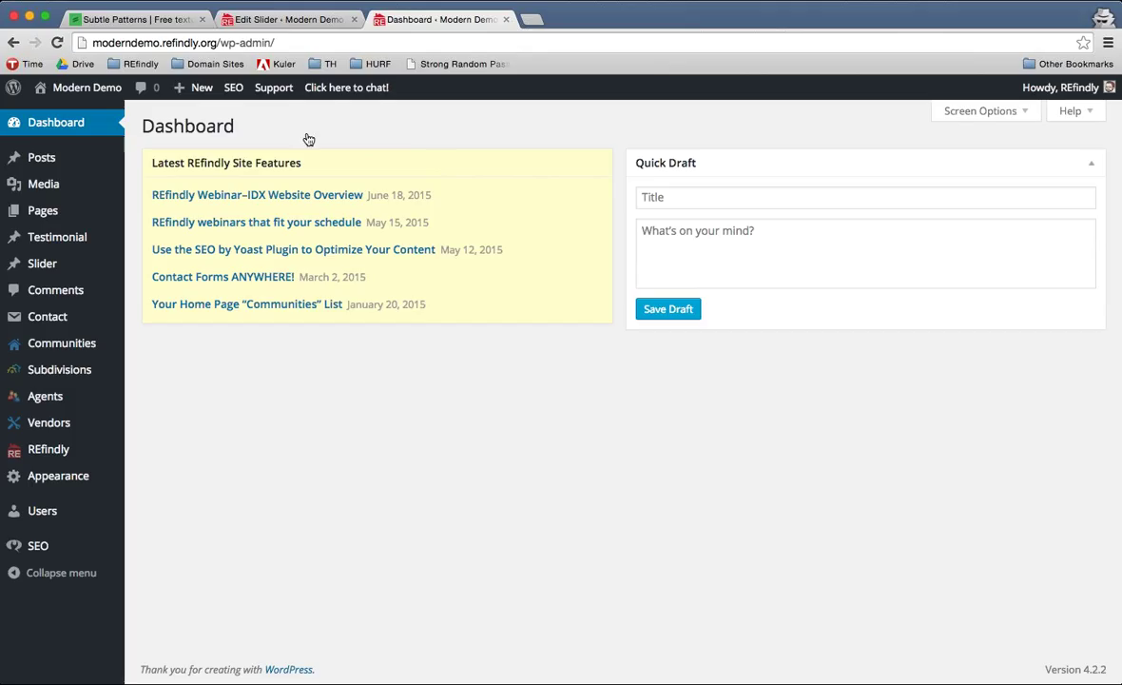
pyautogui.click(152, 475)
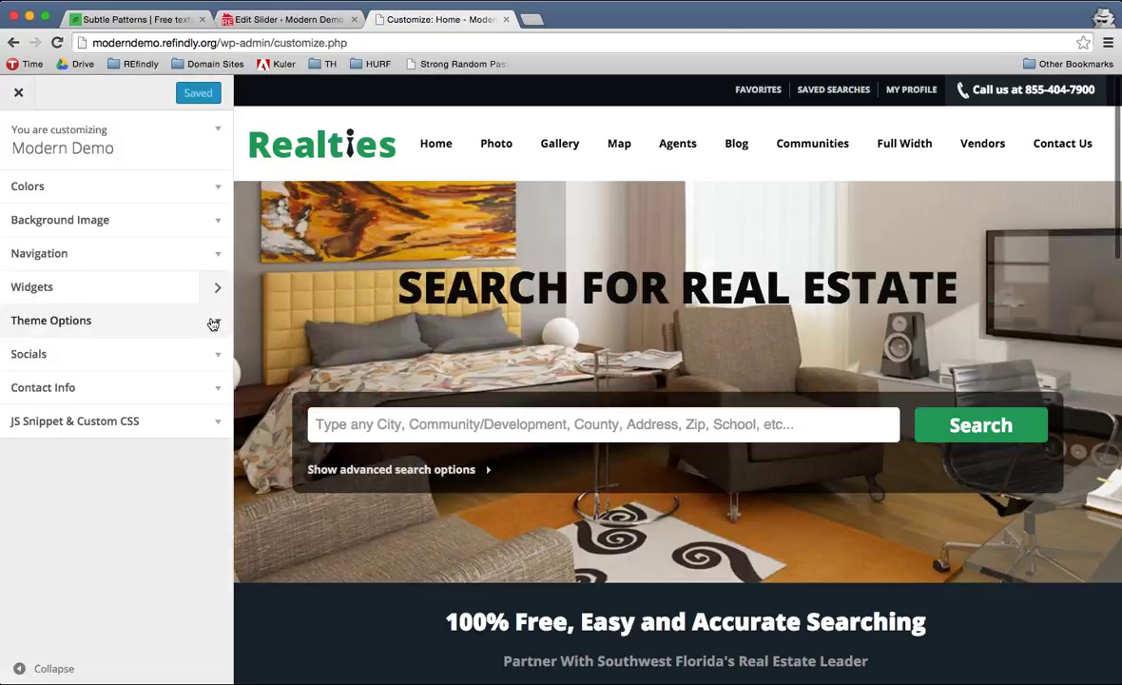
# - Check the home page background slider in Theme Options, and update the "default" slider in its editor tab
pyautogui.click(213, 325)
pyautogui.scroll(-5, 195, 328)
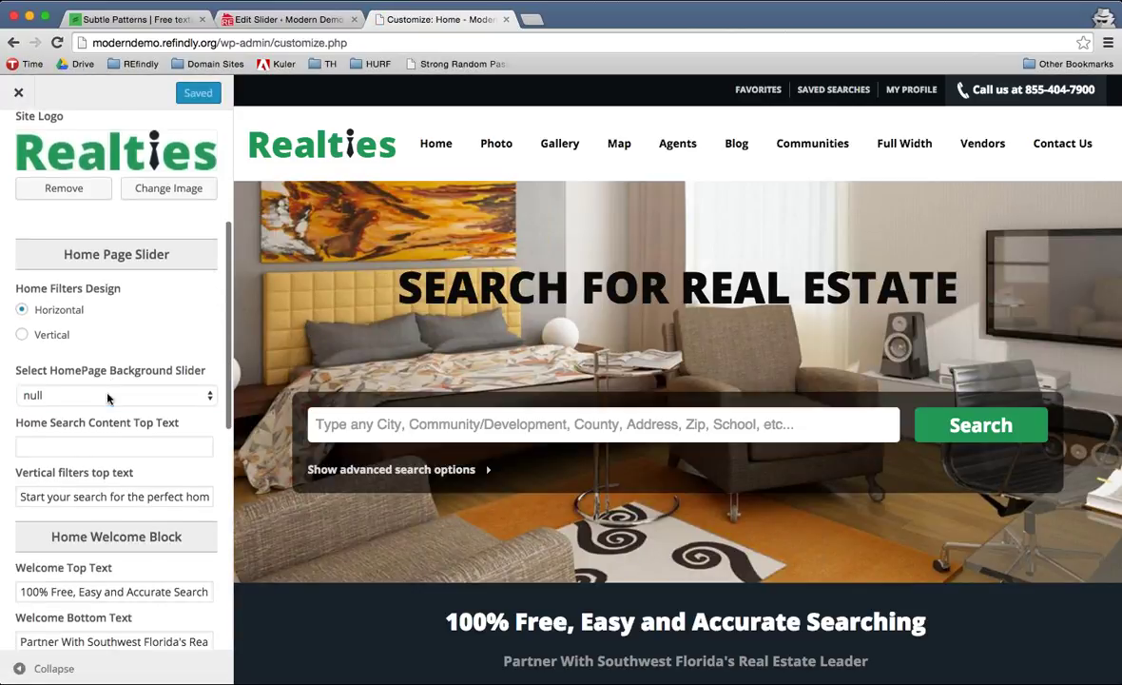
pyautogui.click(309, 19)
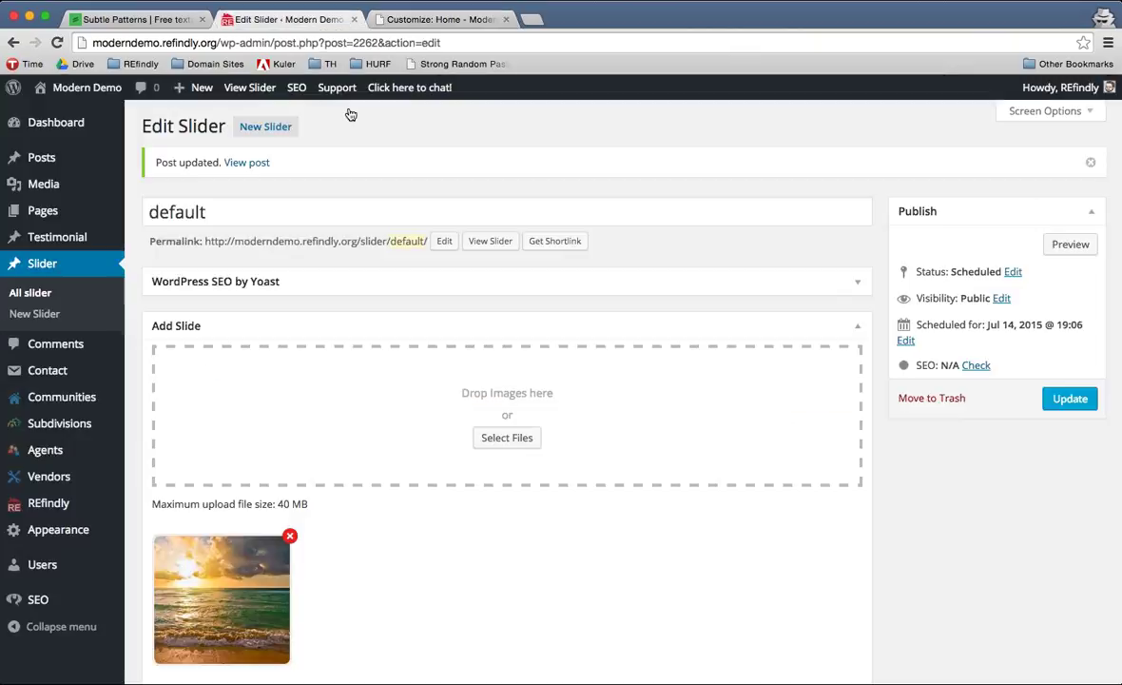
pyautogui.click(1065, 400)
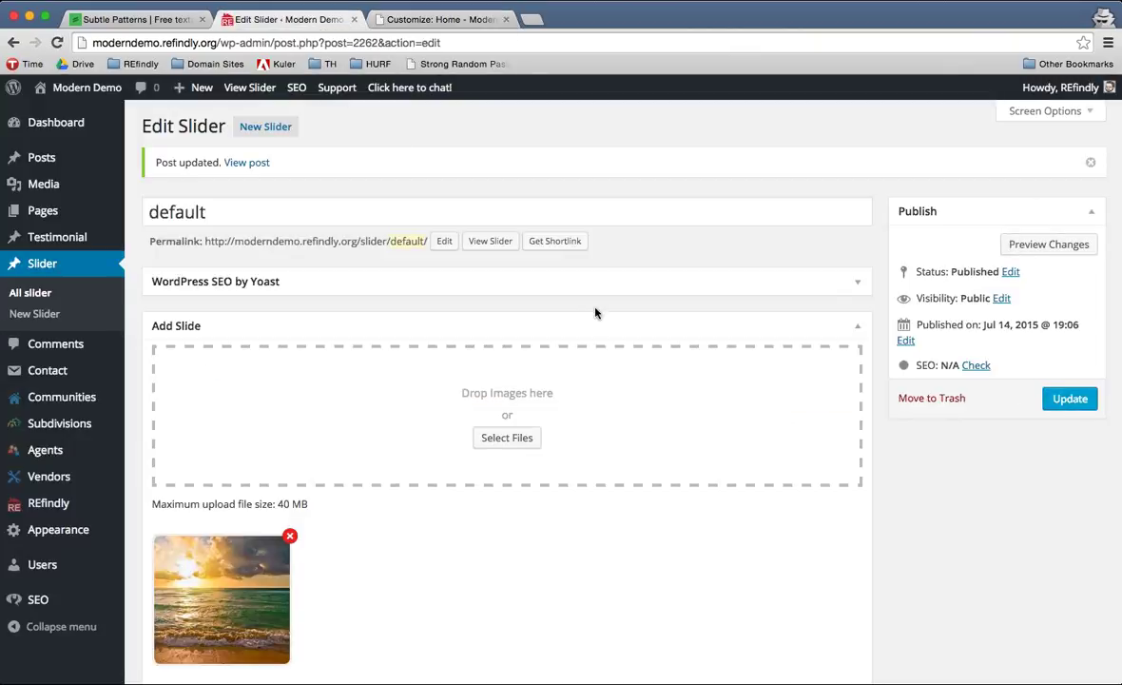
# - Return to the customizer tab, close the customizer and reopen it from the dashboard
pyautogui.click(431, 26)
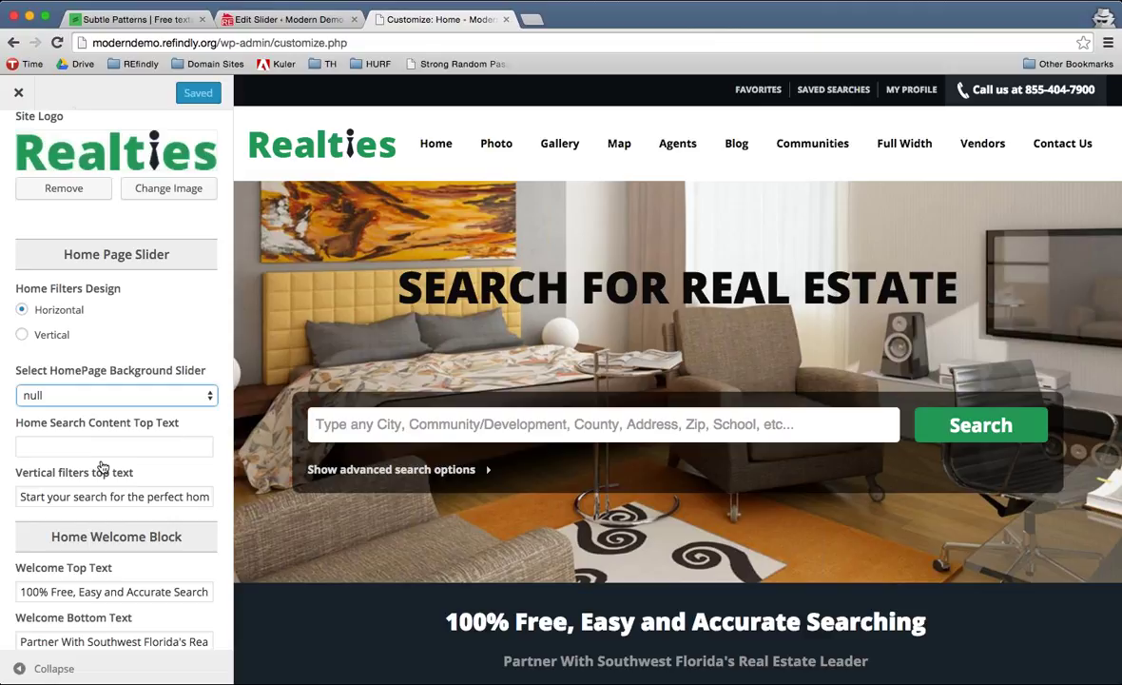
pyautogui.click(24, 100)
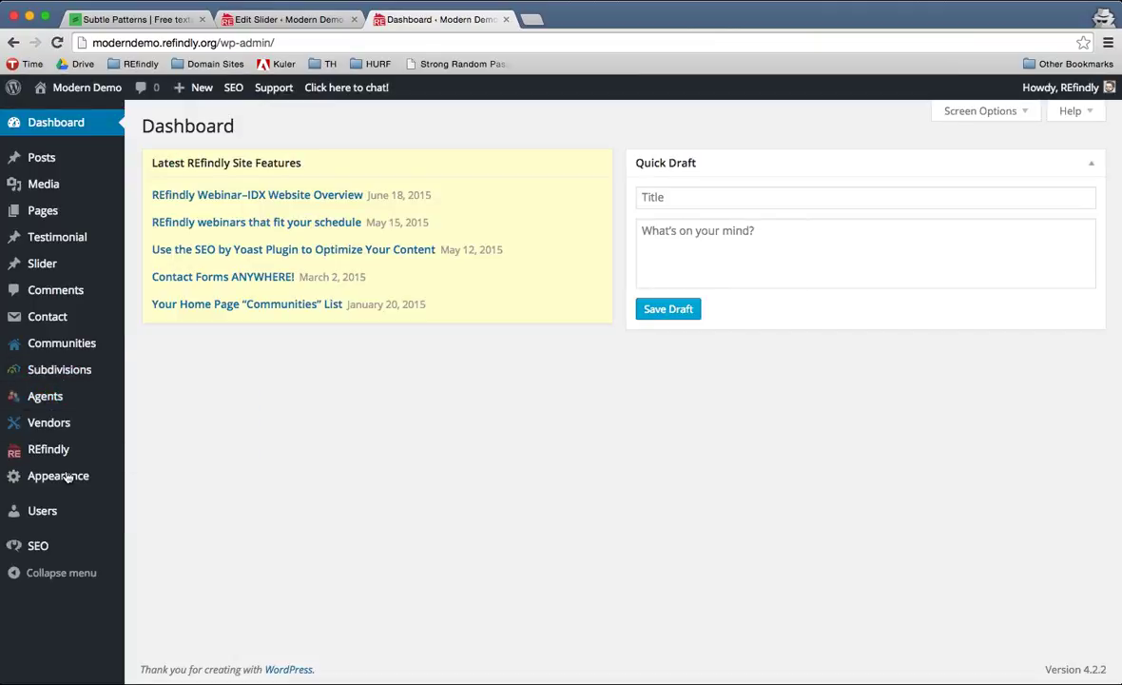
pyautogui.moveTo(68, 479)
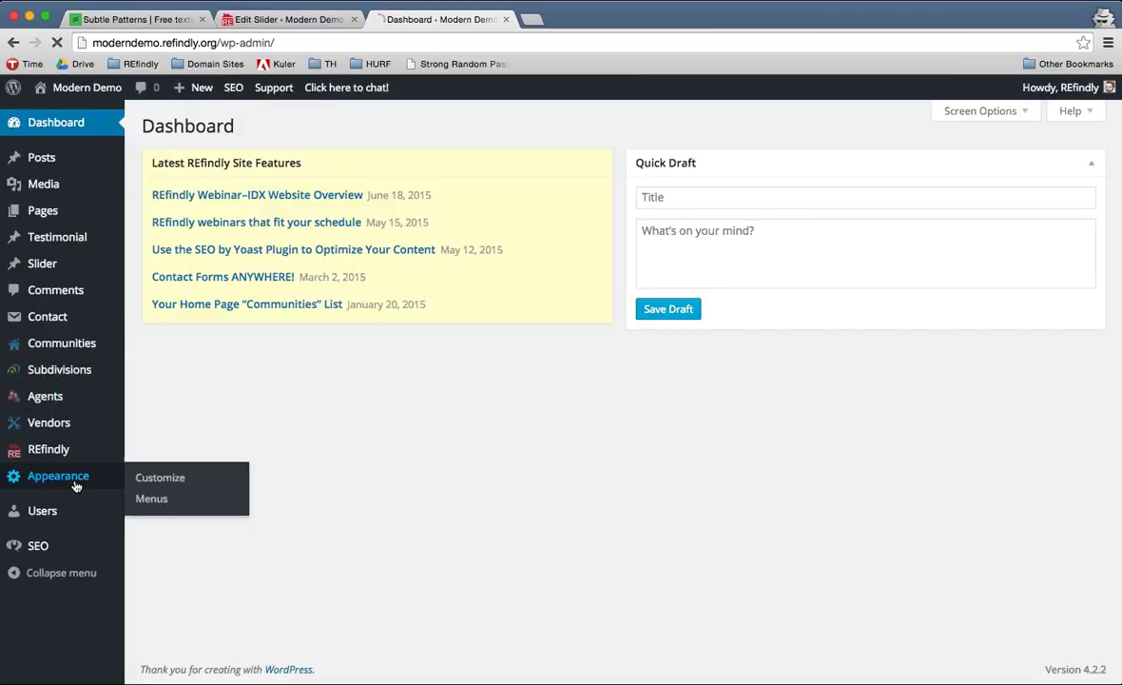
pyautogui.click(152, 473)
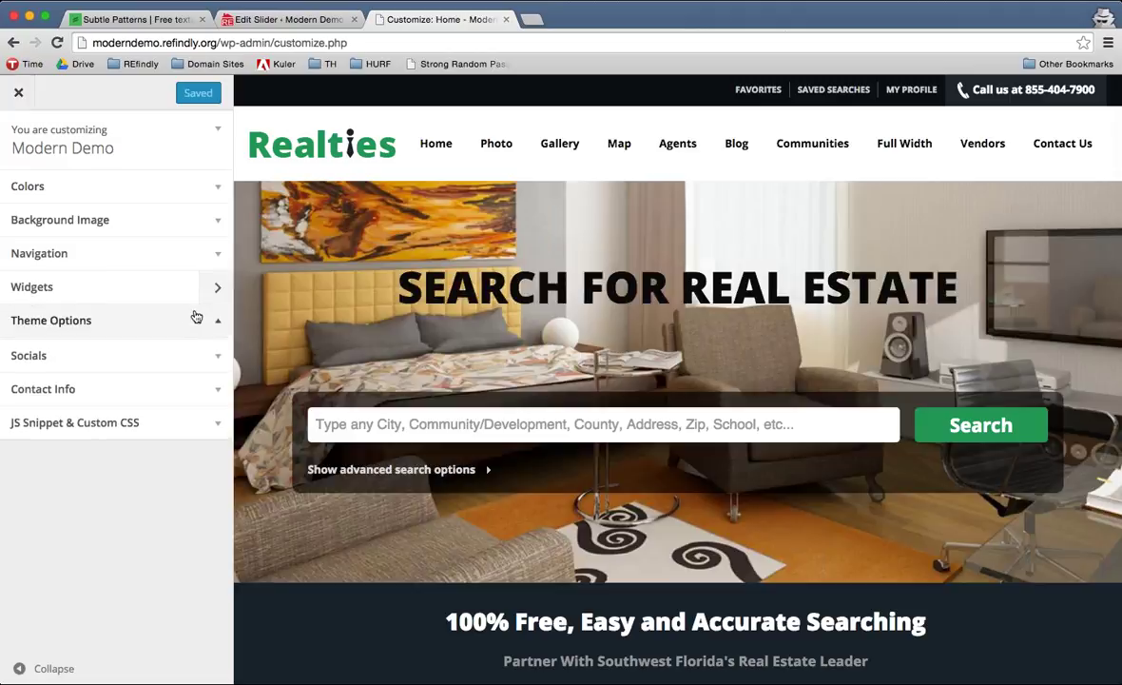
# - Reselect "default" as the home page background slider in Theme Options, then save and publish the change
pyautogui.click(195, 316)
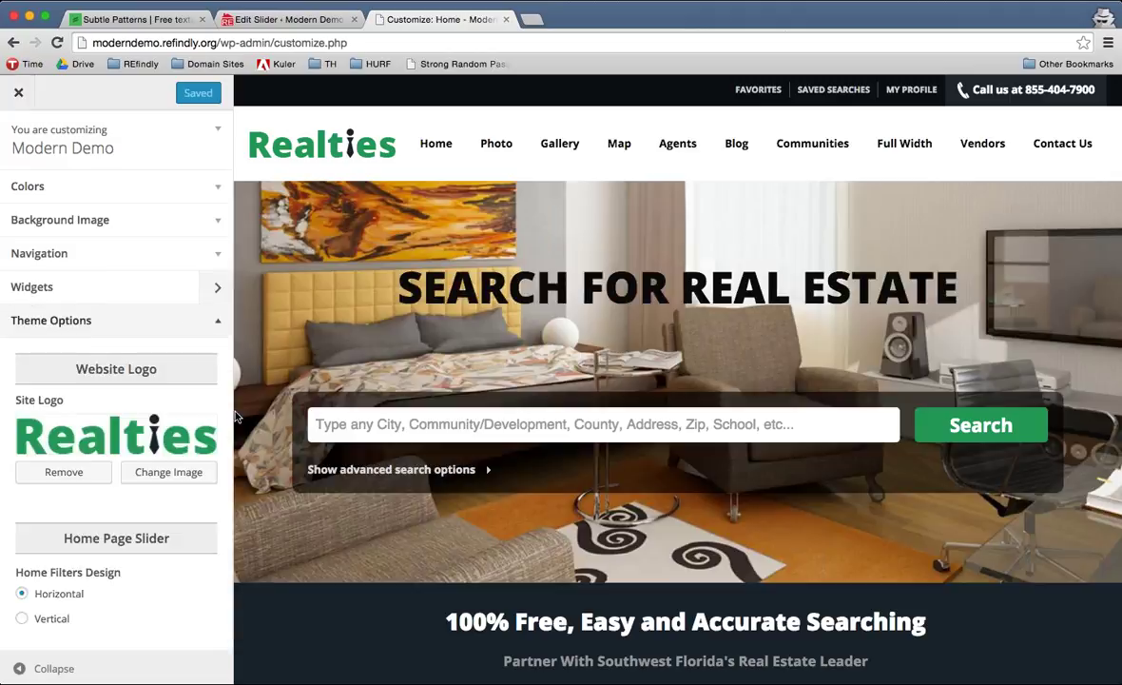
pyautogui.scroll(-4, 147, 533)
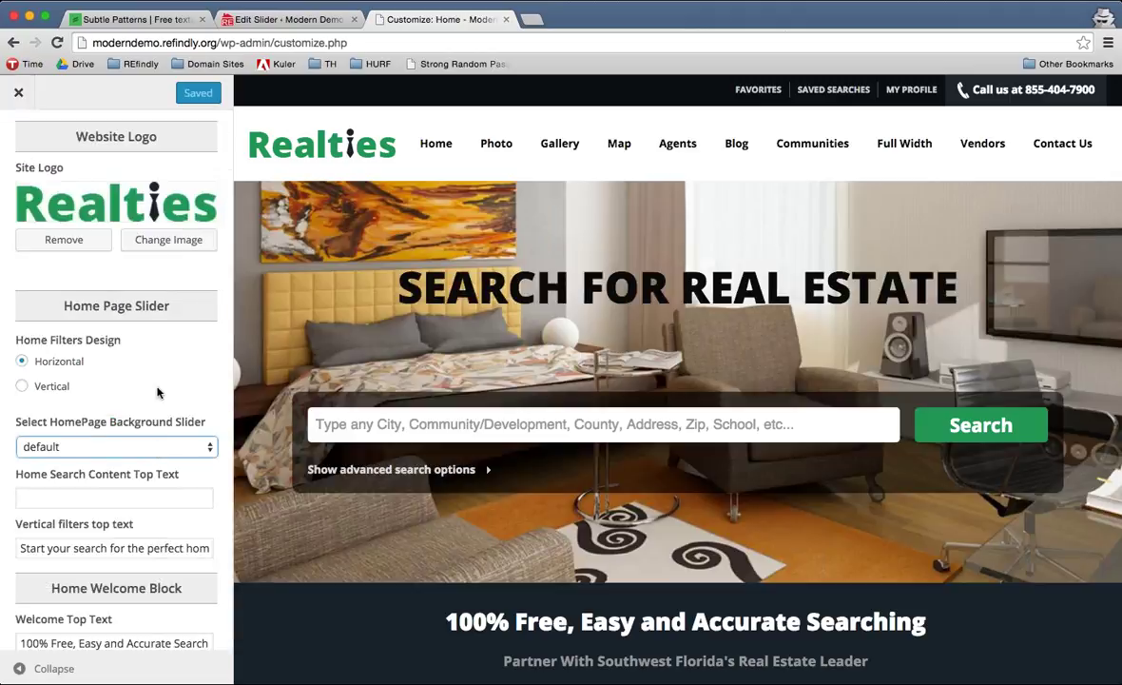
pyautogui.click(123, 446)
pyautogui.click(123, 426)
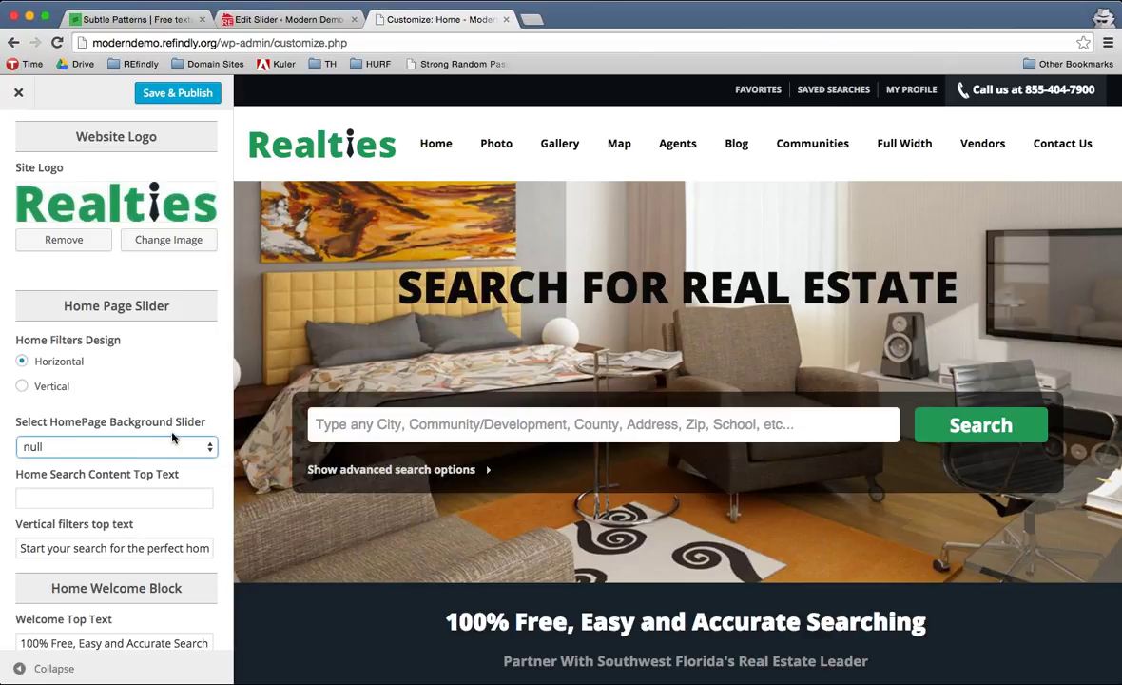
pyautogui.click(172, 443)
pyautogui.click(157, 427)
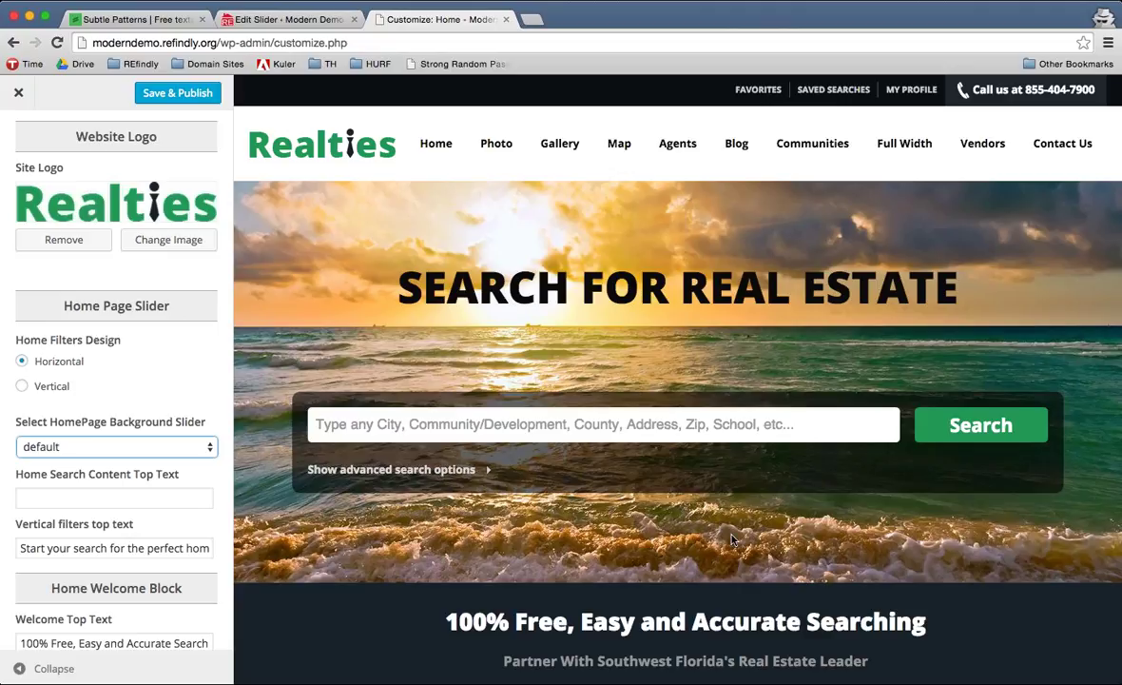
pyautogui.click(150, 94)
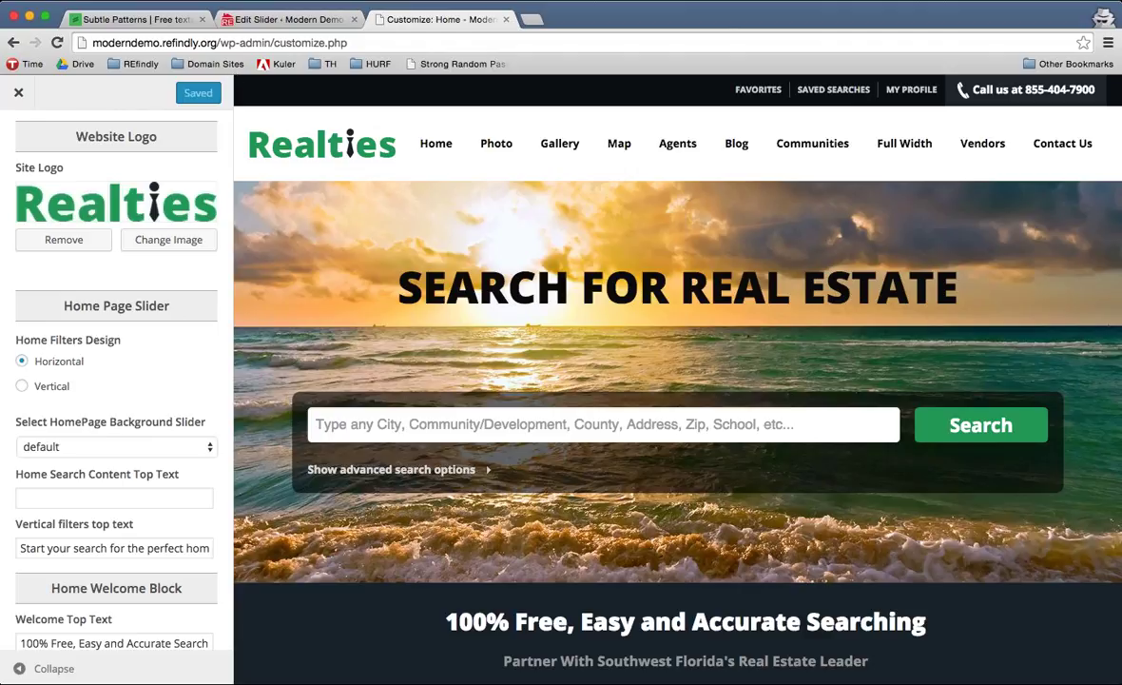
# - Upload the golf course image as a second slide in the "default" slider and update the slider
pyautogui.click(251, 20)
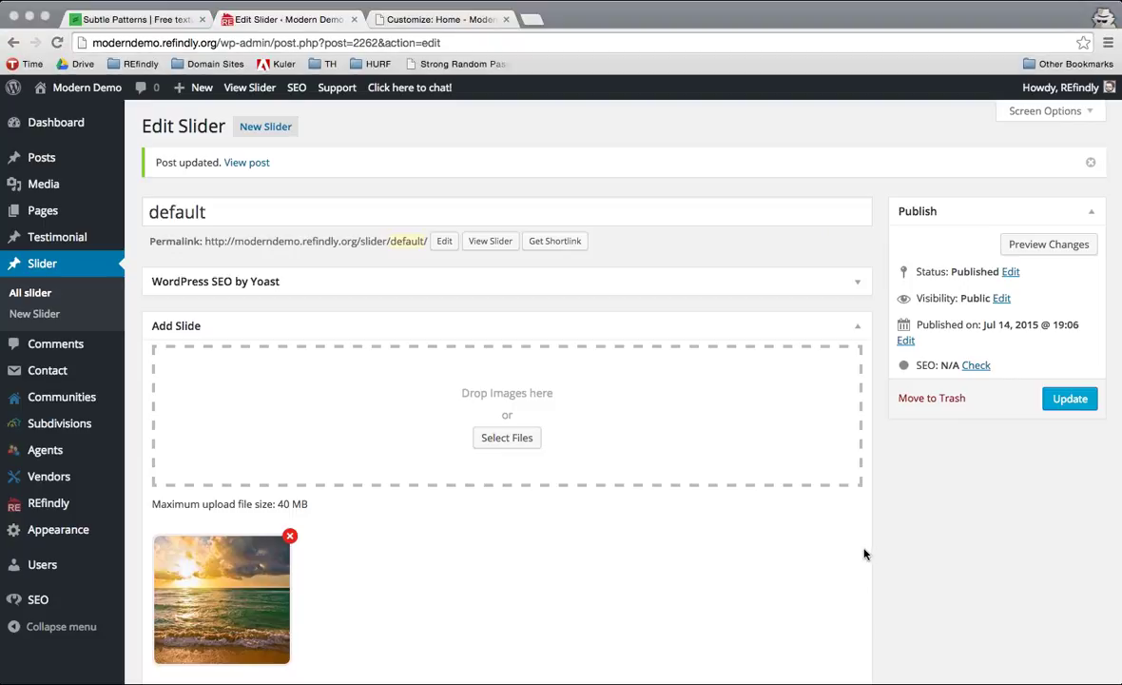
pyautogui.moveTo(863, 554); pyautogui.dragTo(476, 367)
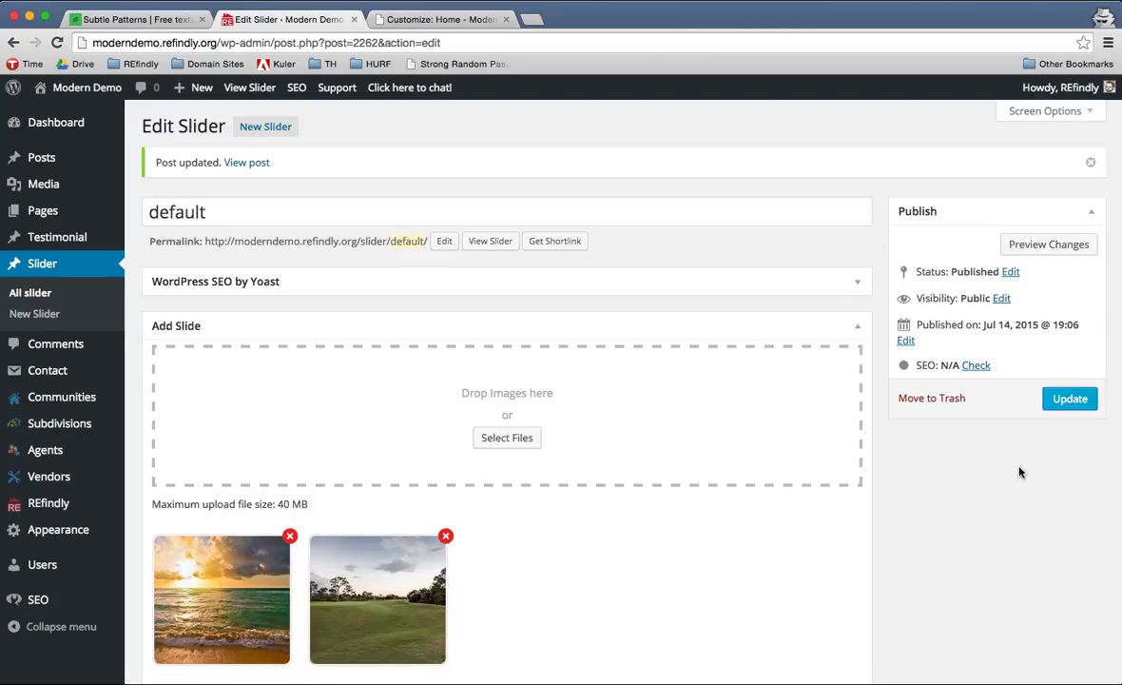
pyautogui.click(1074, 400)
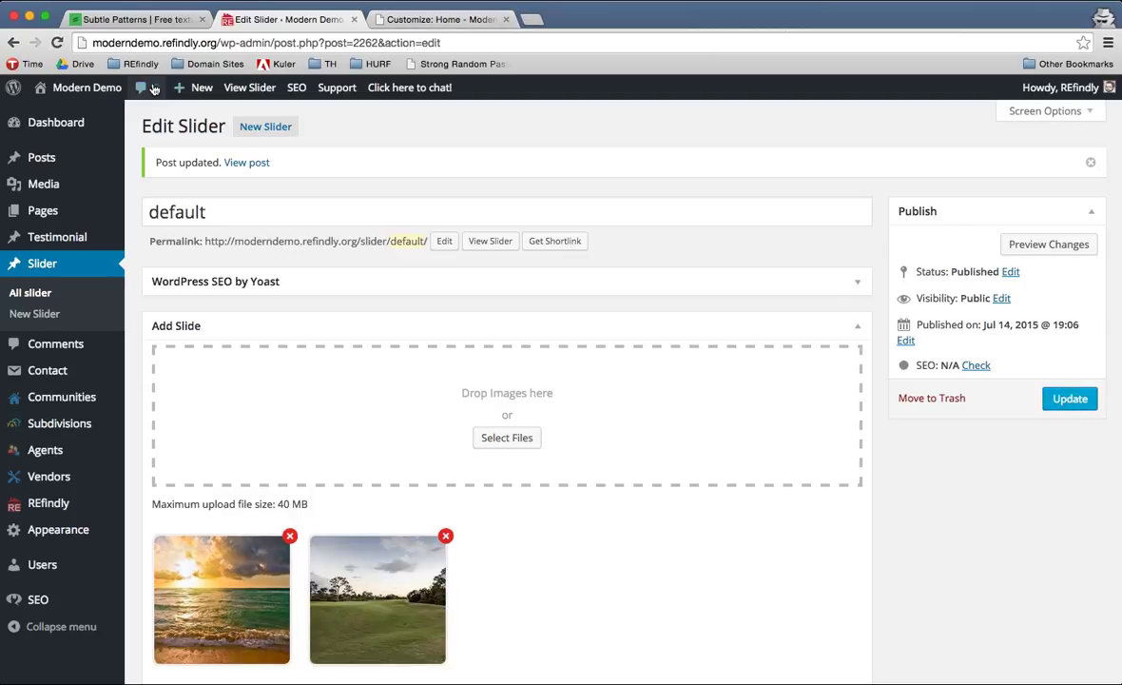
# - Open the site's home page in a new tab, and update the "default" slider again from its editor tab
pyautogui.moveTo(89, 88)
pyautogui.moveTo(89, 89); pyautogui.dragTo(533, 24)
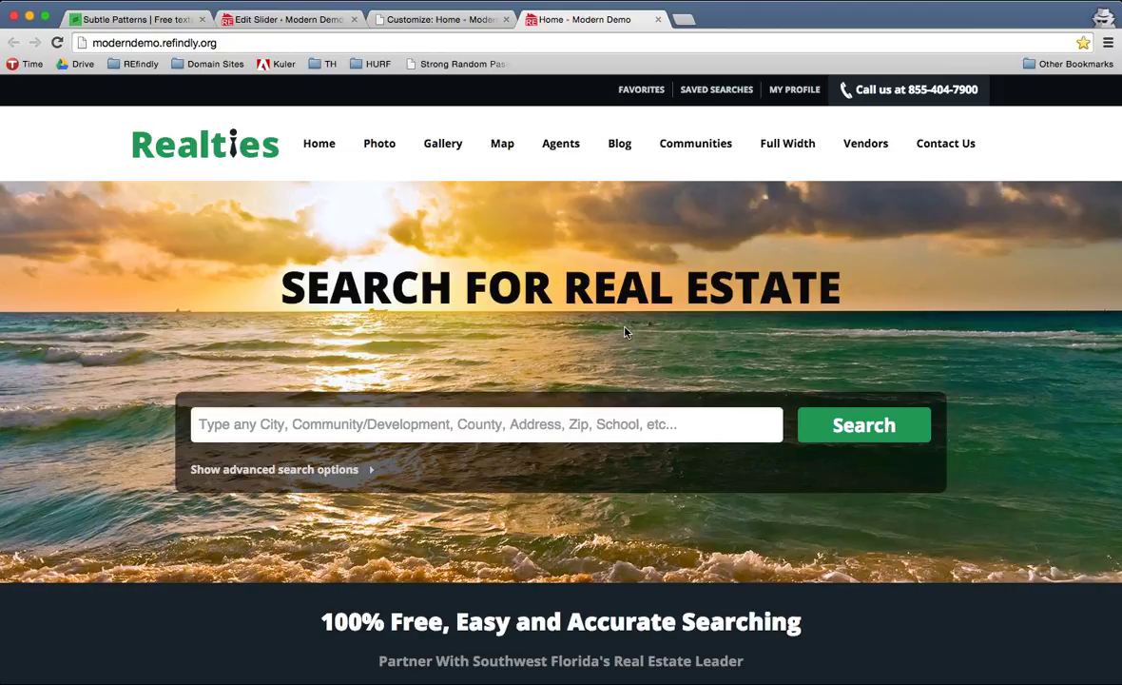
pyautogui.click(285, 19)
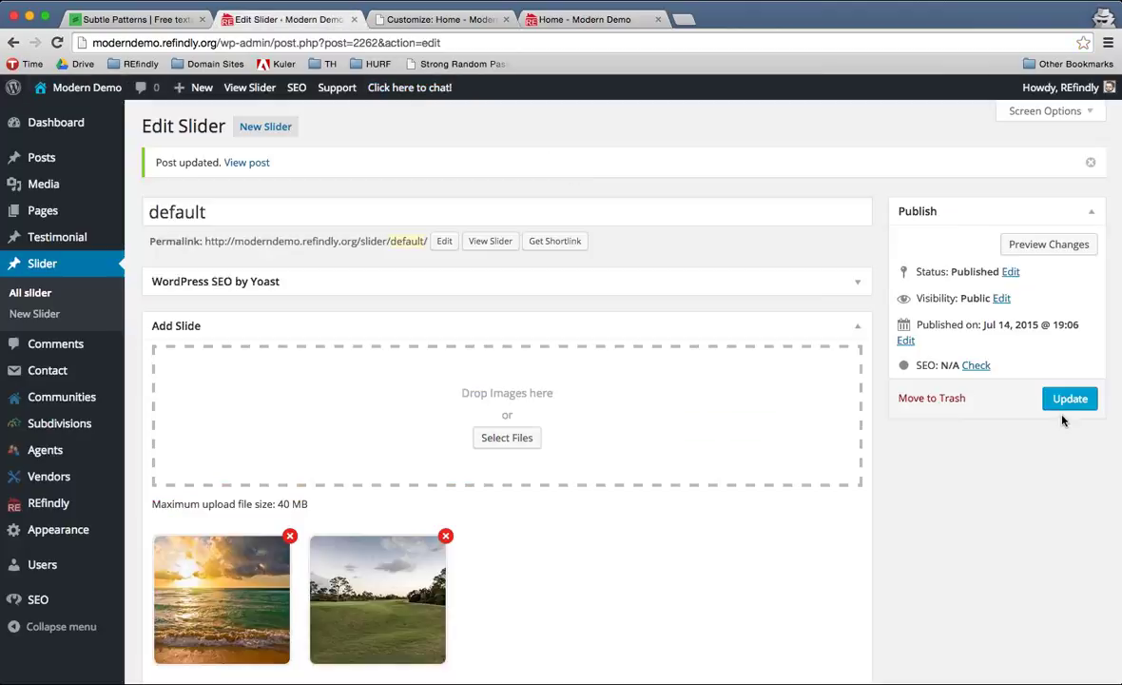
pyautogui.click(1066, 399)
# - Reload the live home page to check its background slides, look over the page down to the new listings, and close its tab
pyautogui.click(599, 20)
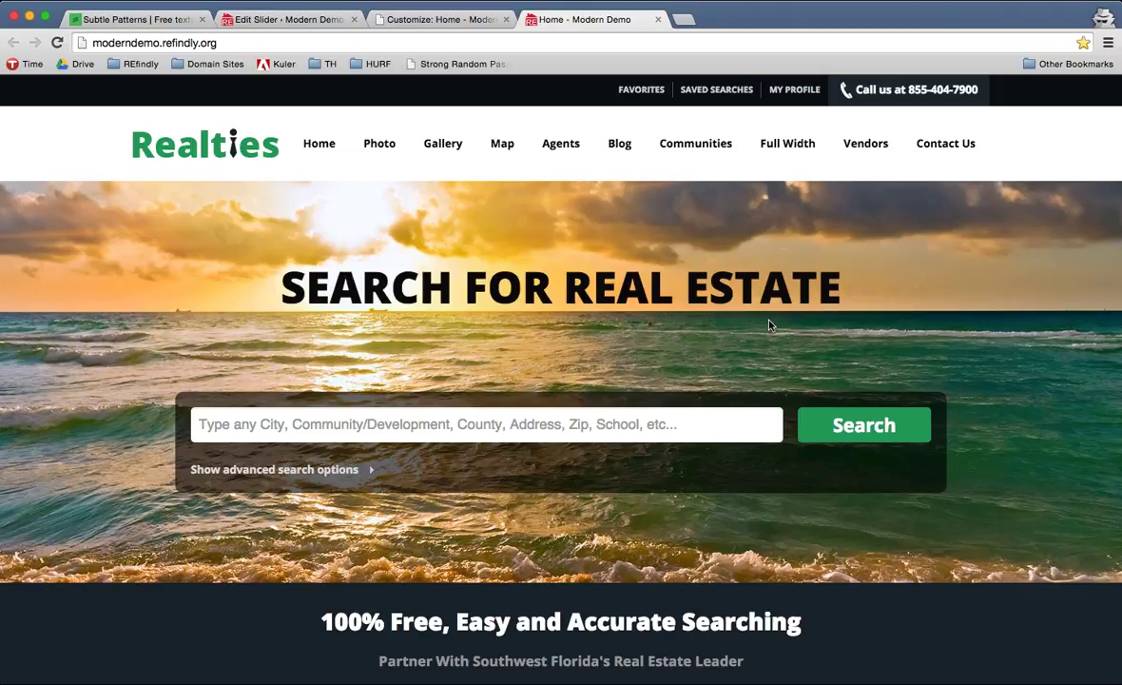
pyautogui.scroll(-1, 769, 326)
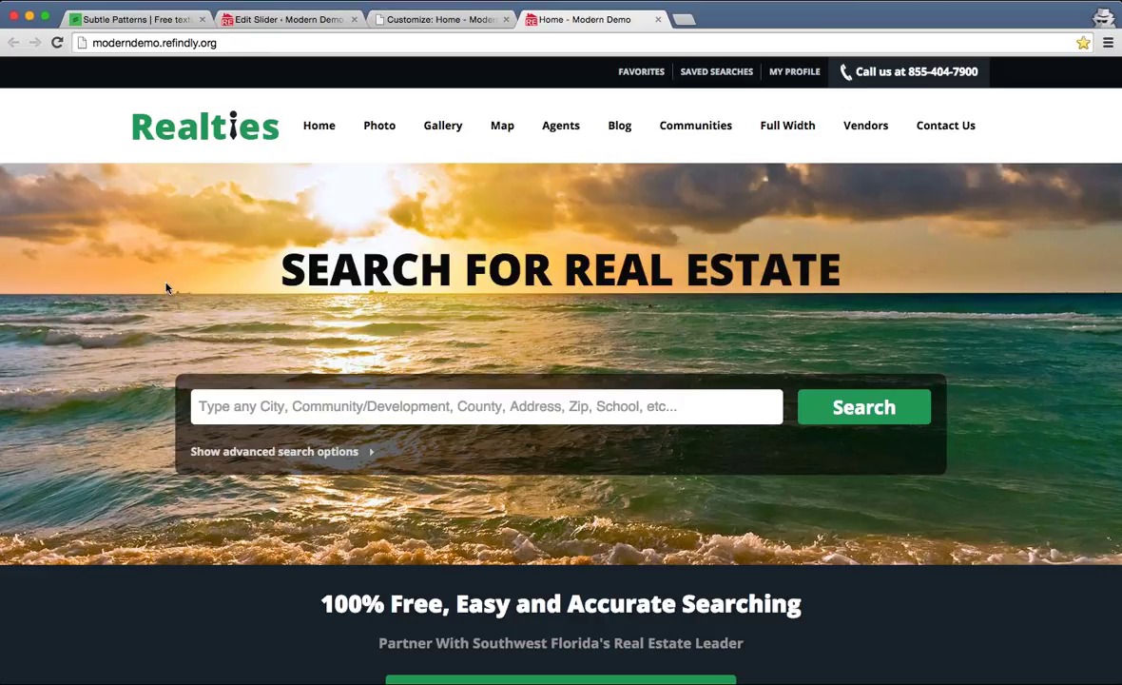
pyautogui.press('super+r')
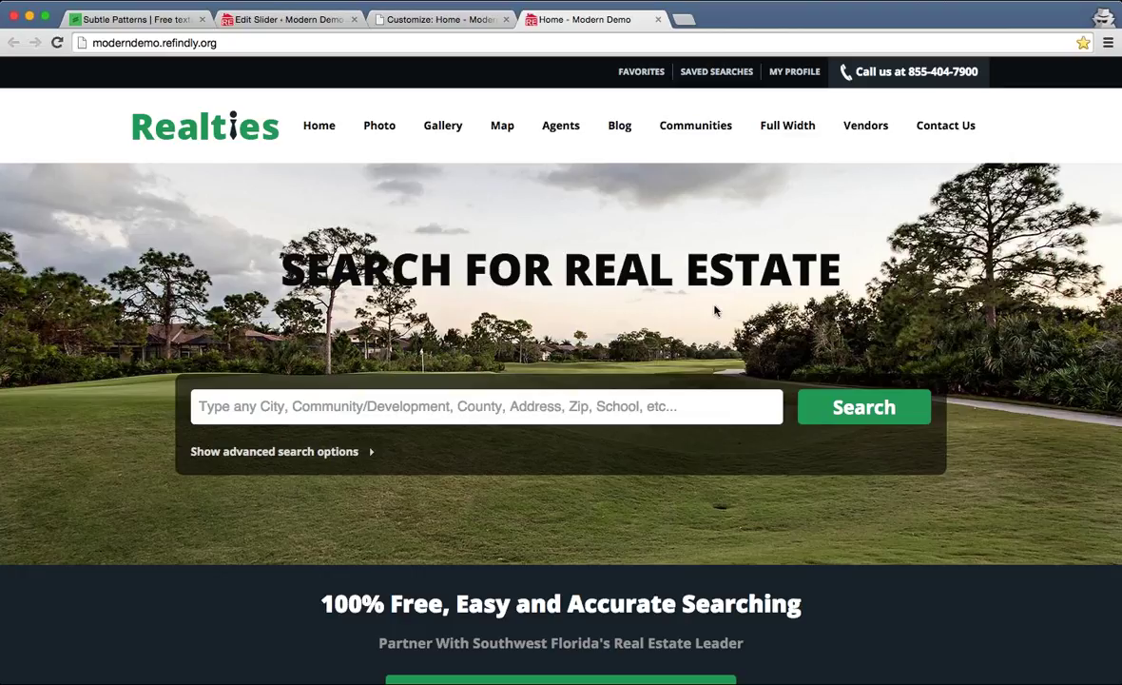
pyautogui.press('super+r')
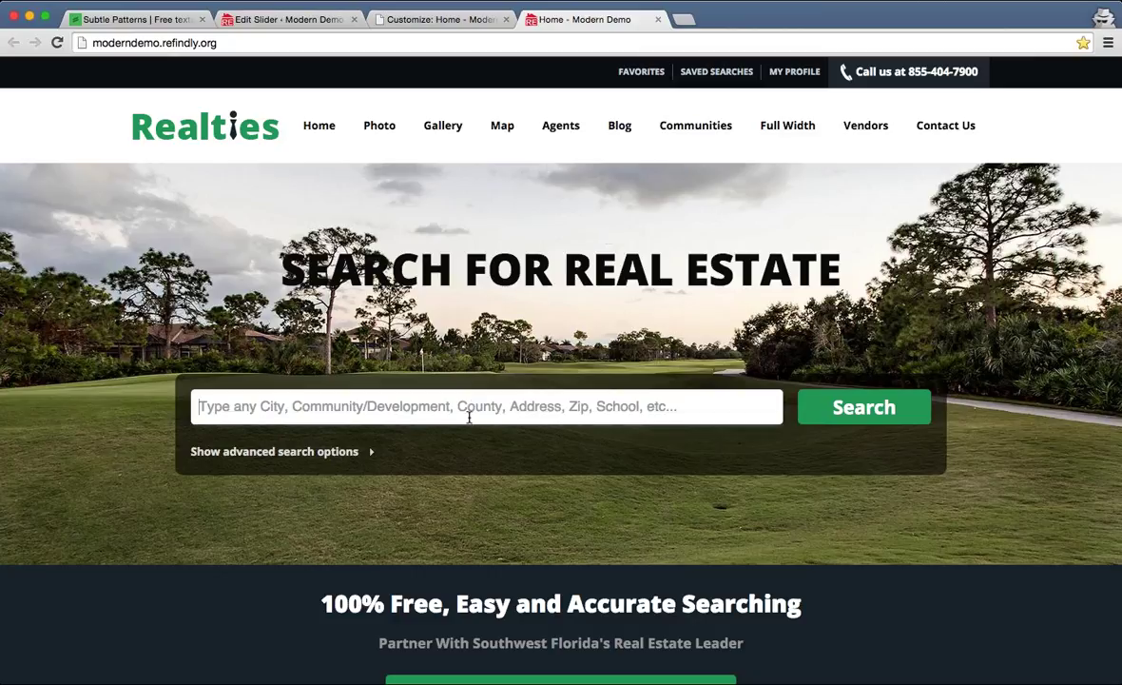
pyautogui.scroll(-5, 471, 407)
pyautogui.scroll(-1, 572, 480)
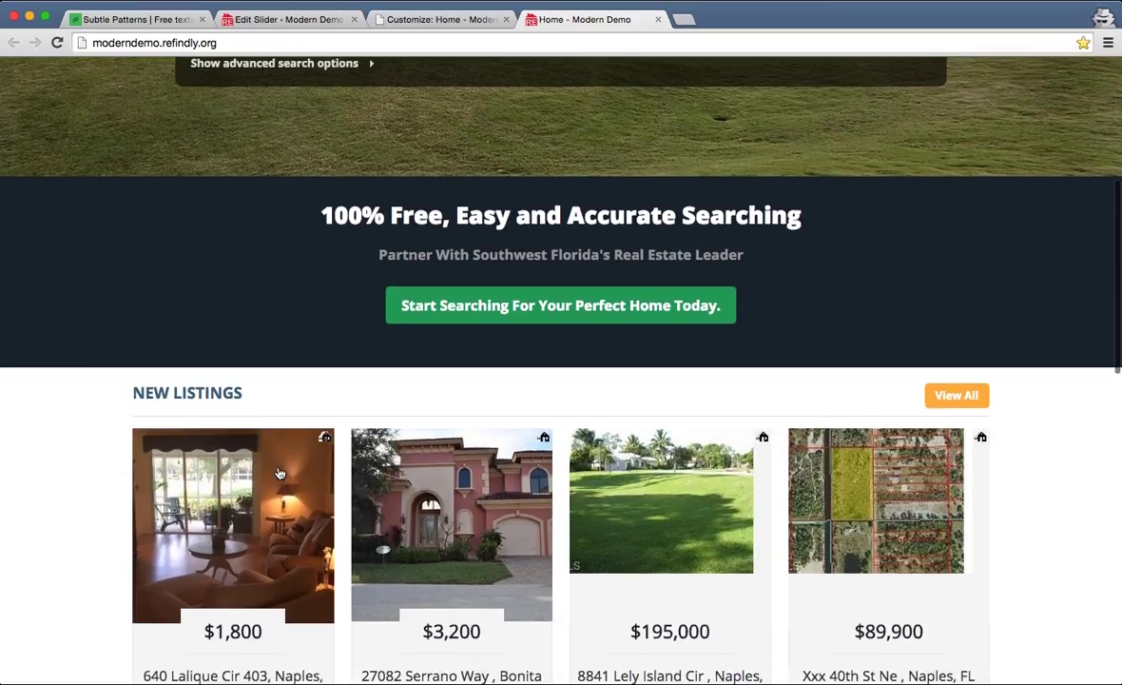
pyautogui.scroll(1, 694, 504)
pyautogui.scroll(5, 724, 523)
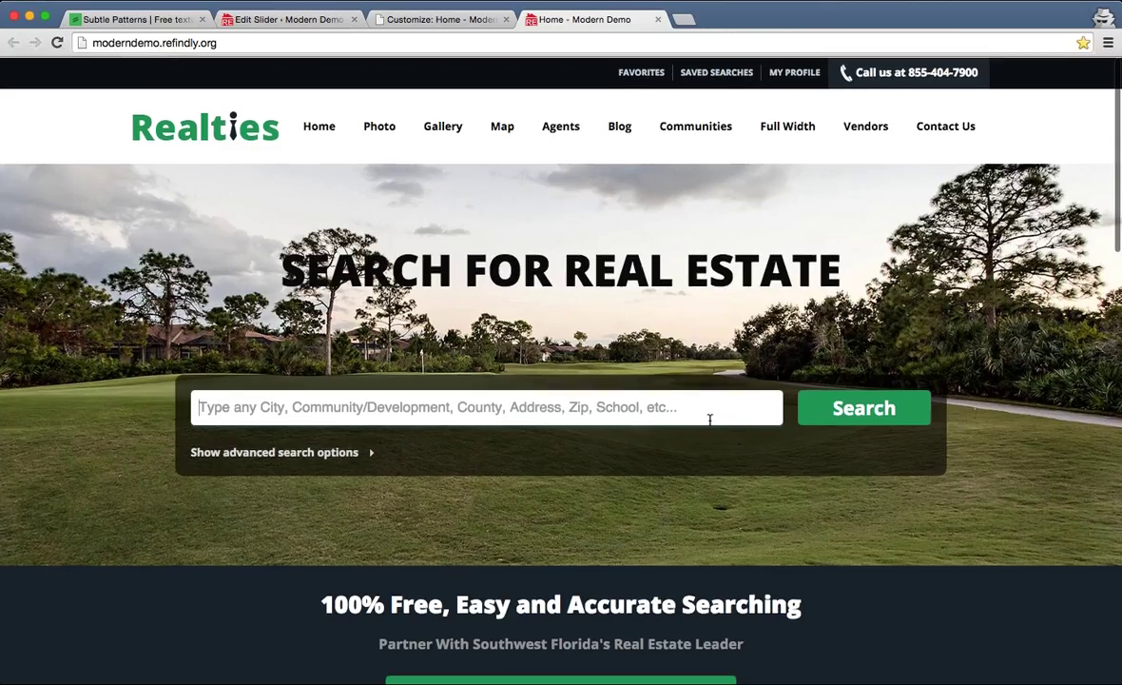
pyautogui.click(657, 19)
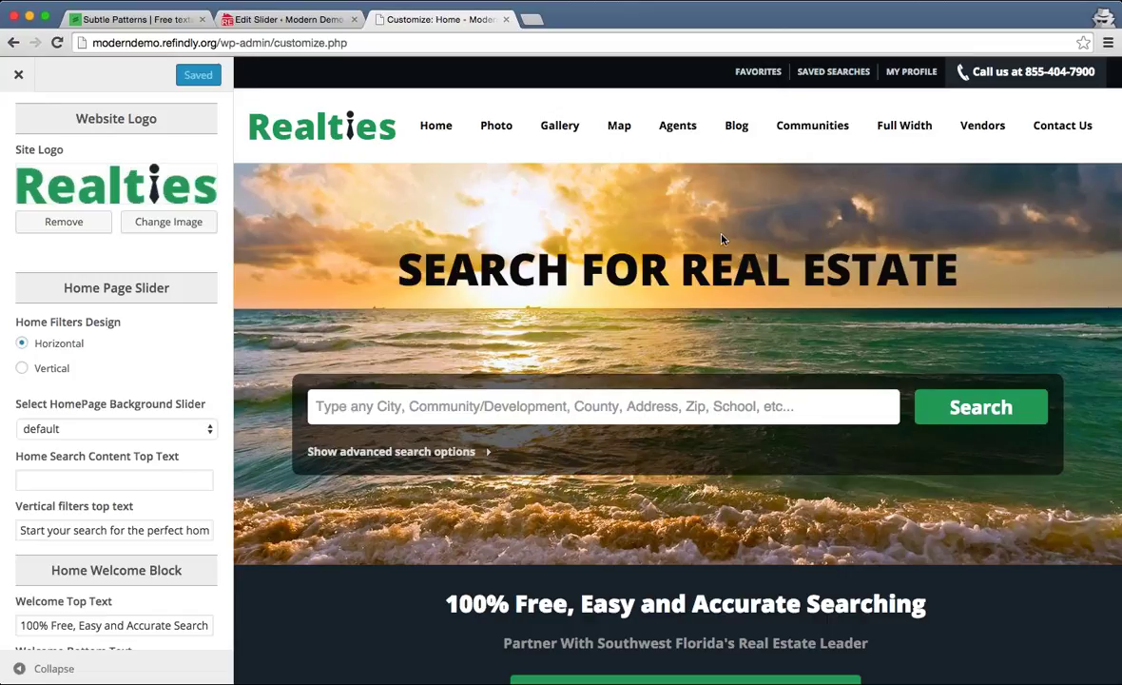
# - Examine the search heading over the slider and the realtor's name in the footer of the customizer preview
pyautogui.moveTo(395, 265); pyautogui.dragTo(988, 283)
pyautogui.click(970, 282)
pyautogui.scroll(-15, 524, 248)
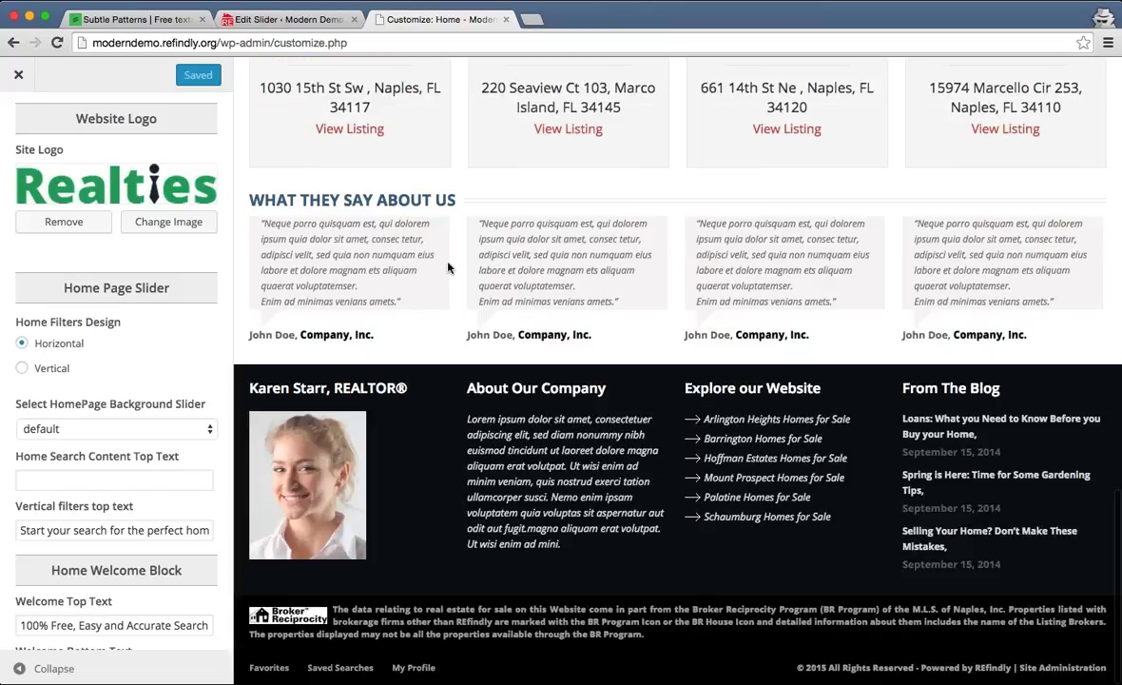
pyautogui.moveTo(249, 388); pyautogui.dragTo(328, 388)
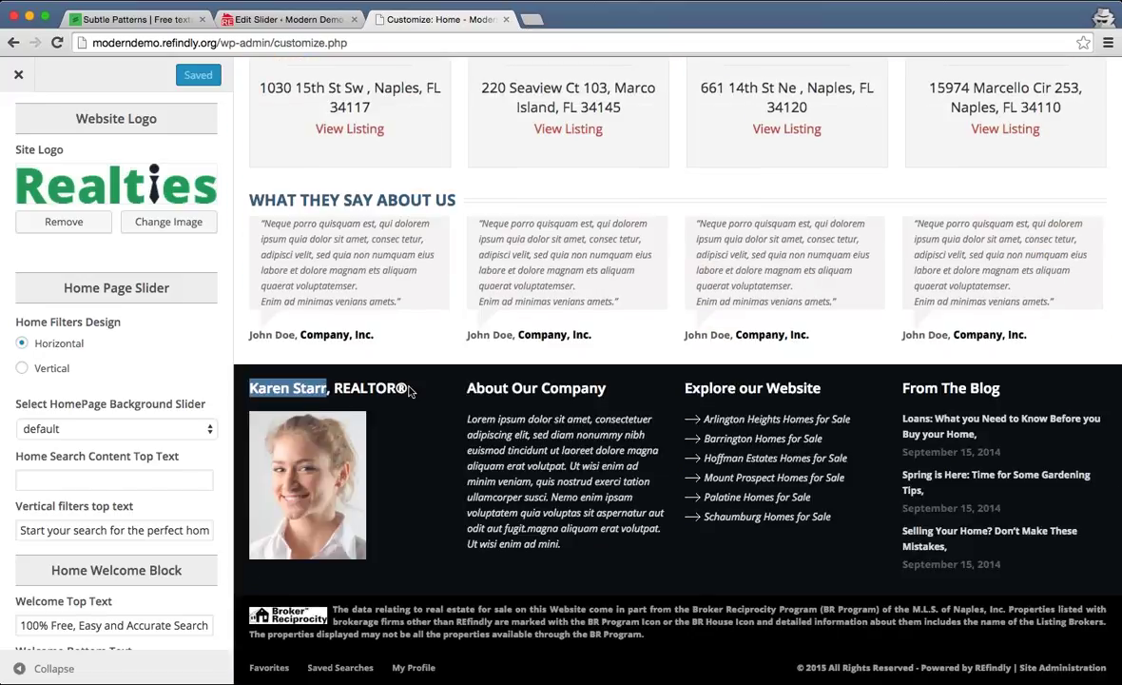
pyautogui.moveTo(411, 388); pyautogui.dragTo(247, 388)
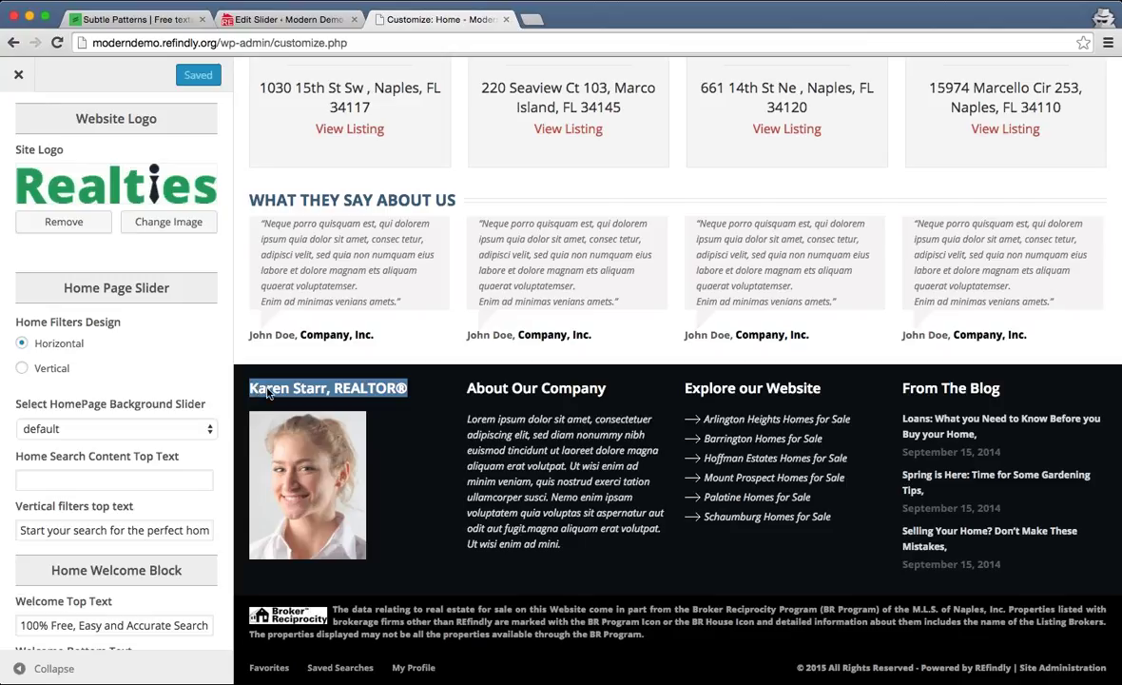
pyautogui.scroll(15, 516, 509)
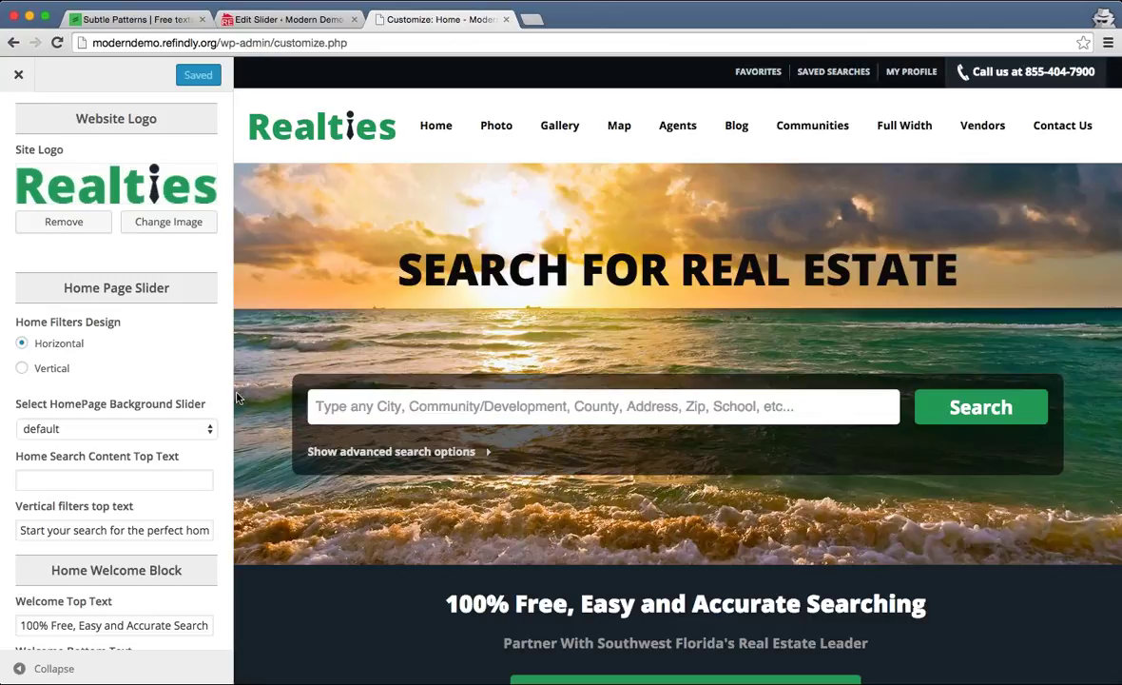
# - Set the Home Search Content Top Text to "Welcome to" followed by the realtor's full name in possessive form and "Website", and check the heading
pyautogui.click(124, 530)
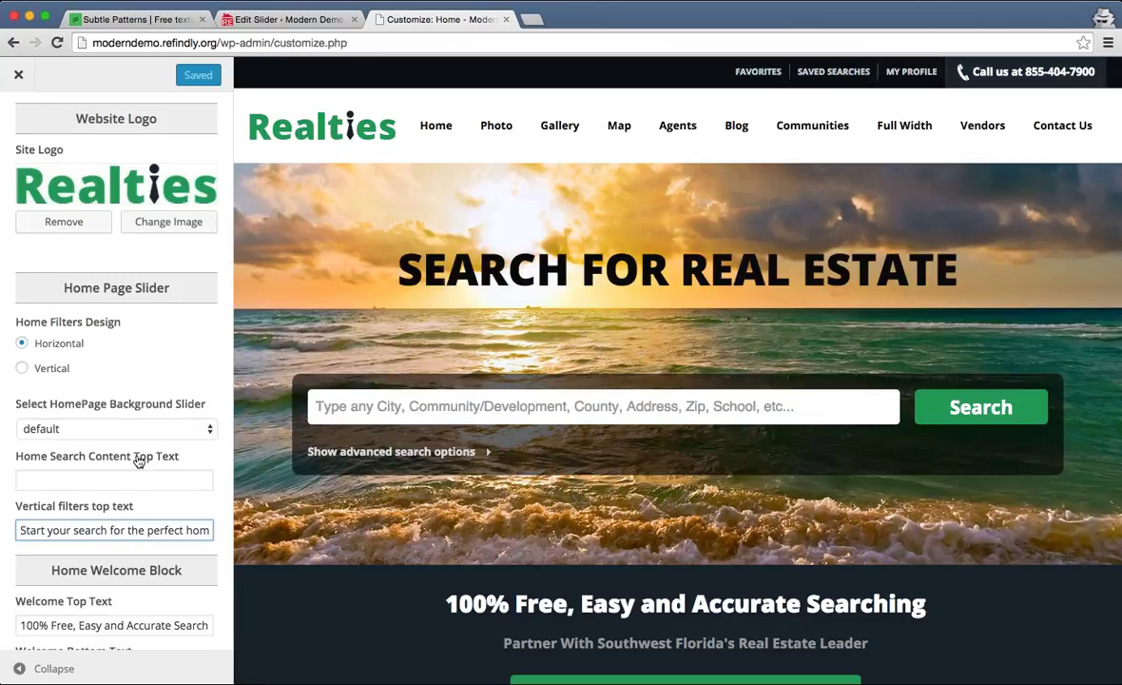
pyautogui.scroll(-3, 141, 455)
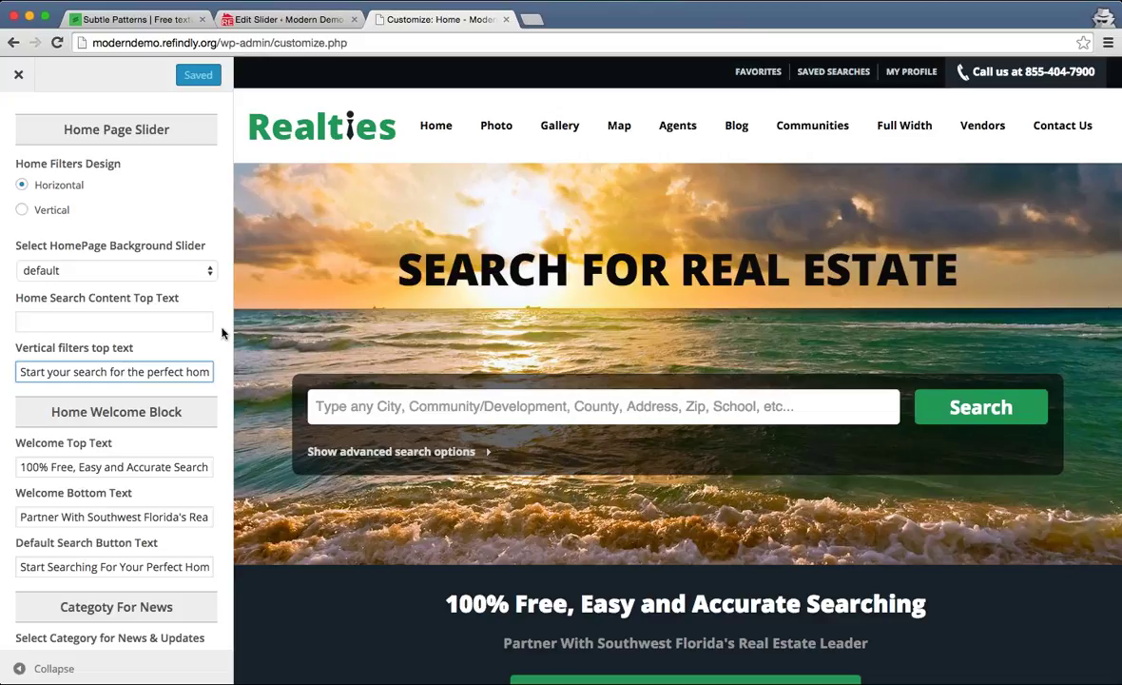
pyautogui.click(163, 323)
pyautogui.write('W')
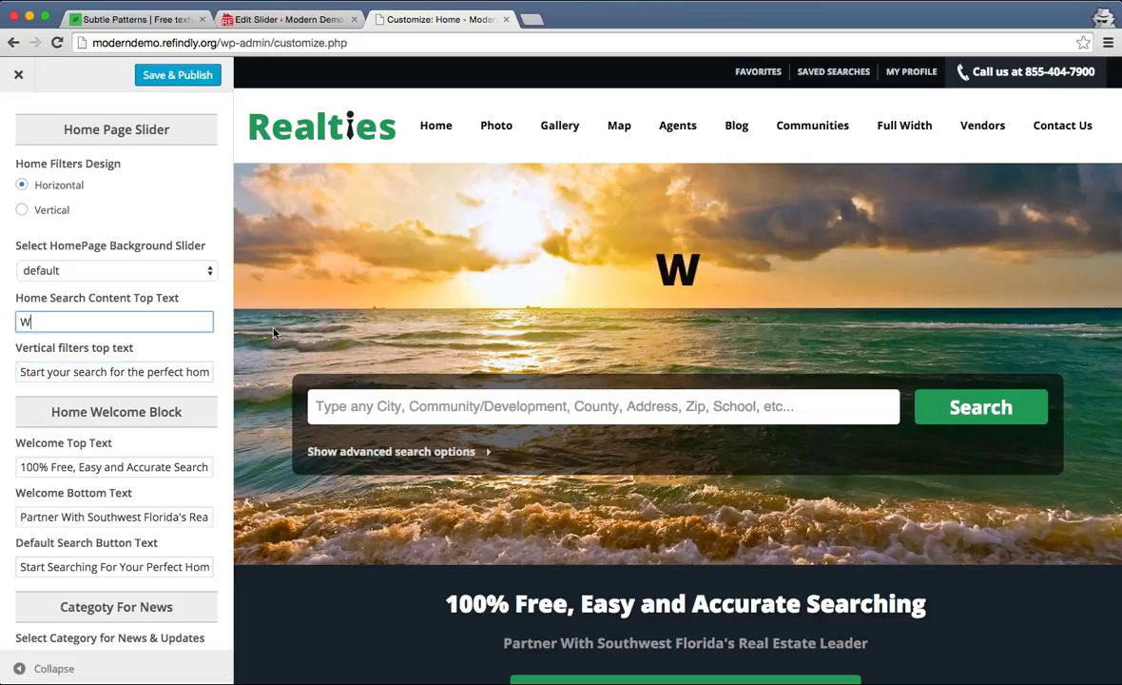
pyautogui.write('elcome to ')
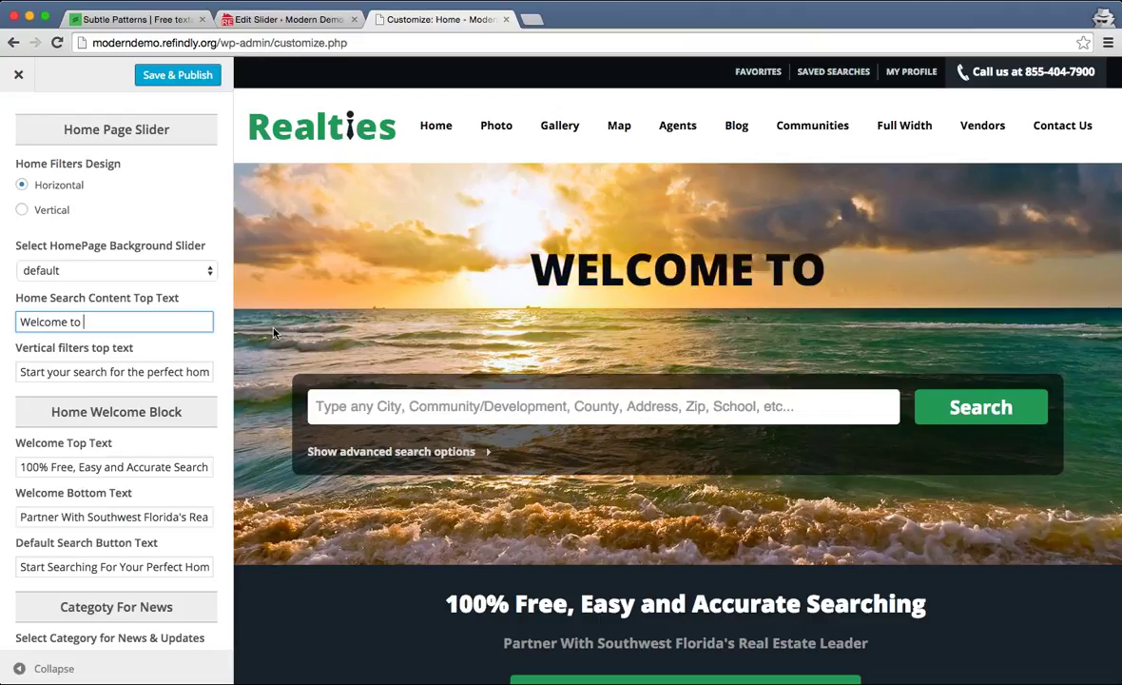
pyautogui.write('Karen S')
pyautogui.write('tar')
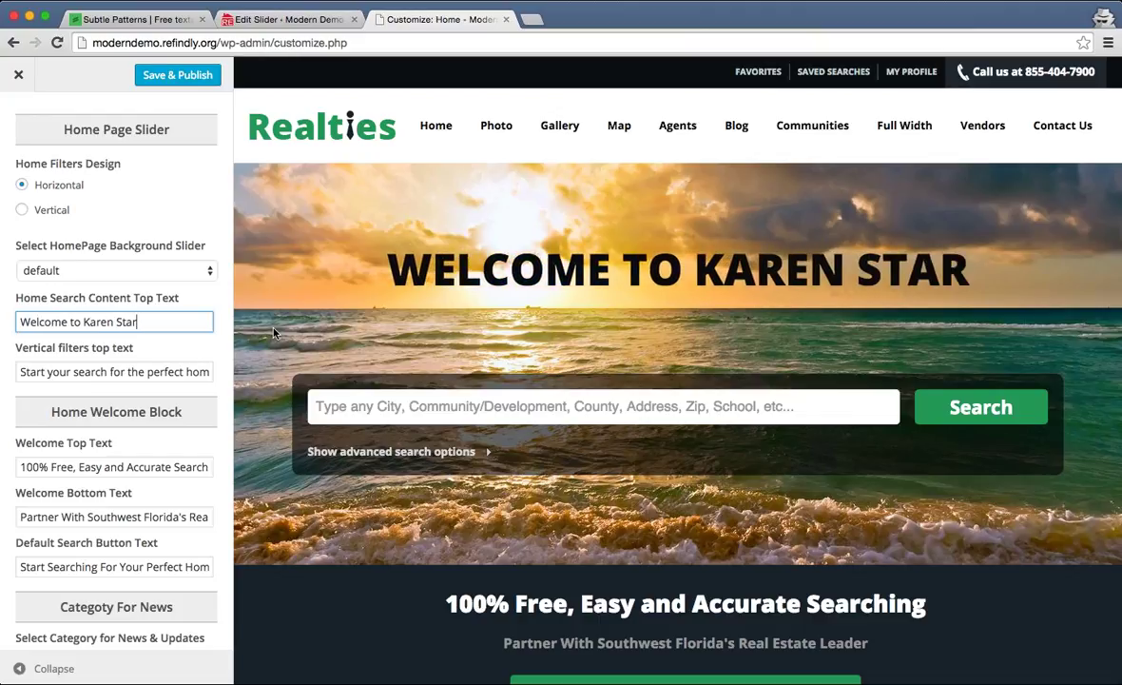
pyautogui.write("r's Website")
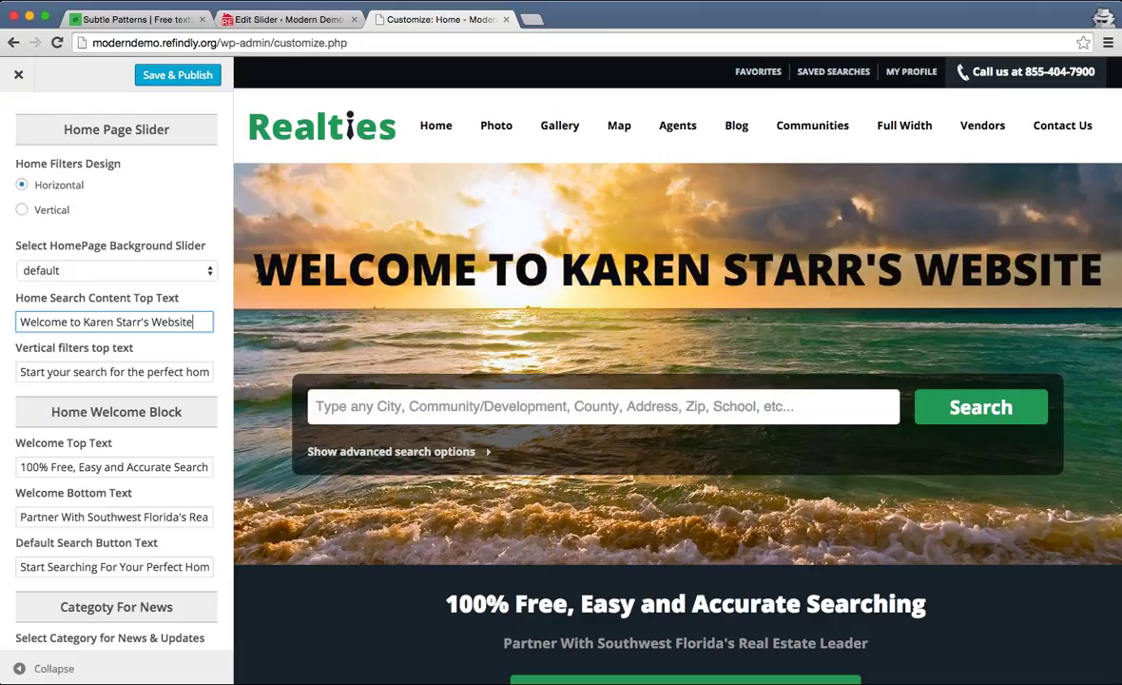
pyautogui.moveTo(251, 259); pyautogui.dragTo(1026, 262)
pyautogui.click(312, 276)
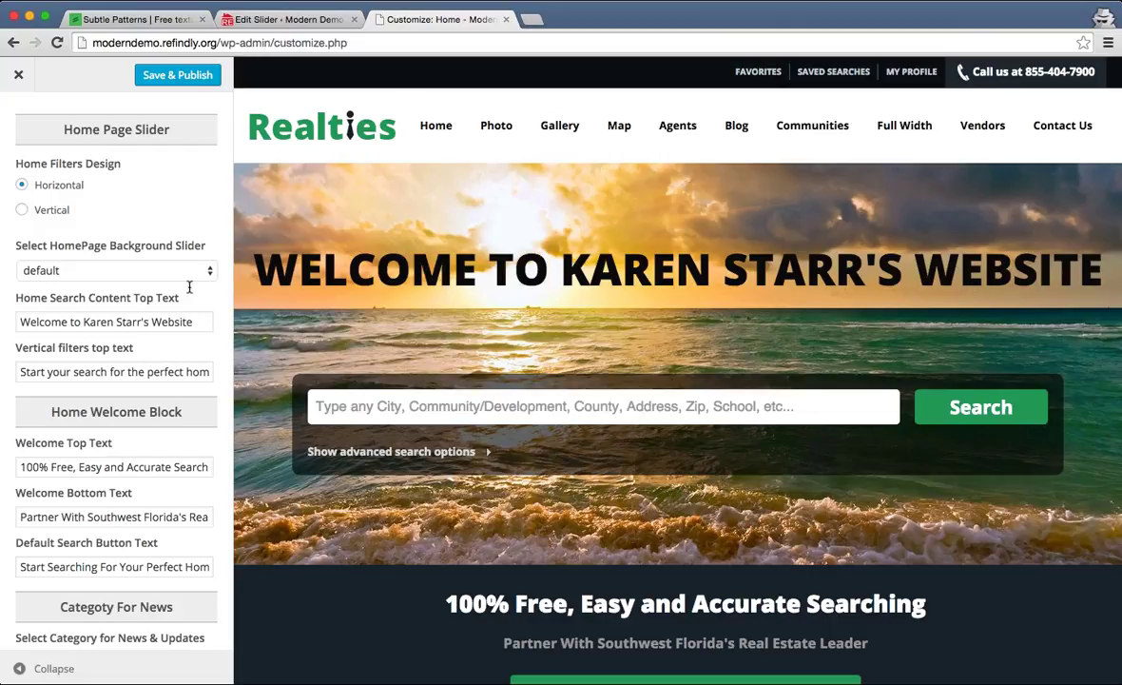
# - Set the Home Welcome Block's Welcome Top Text to "Real Estate in Beautiful Estero, Florida"
pyautogui.scroll(10, 78, 328)
pyautogui.scroll(-6, 82, 149)
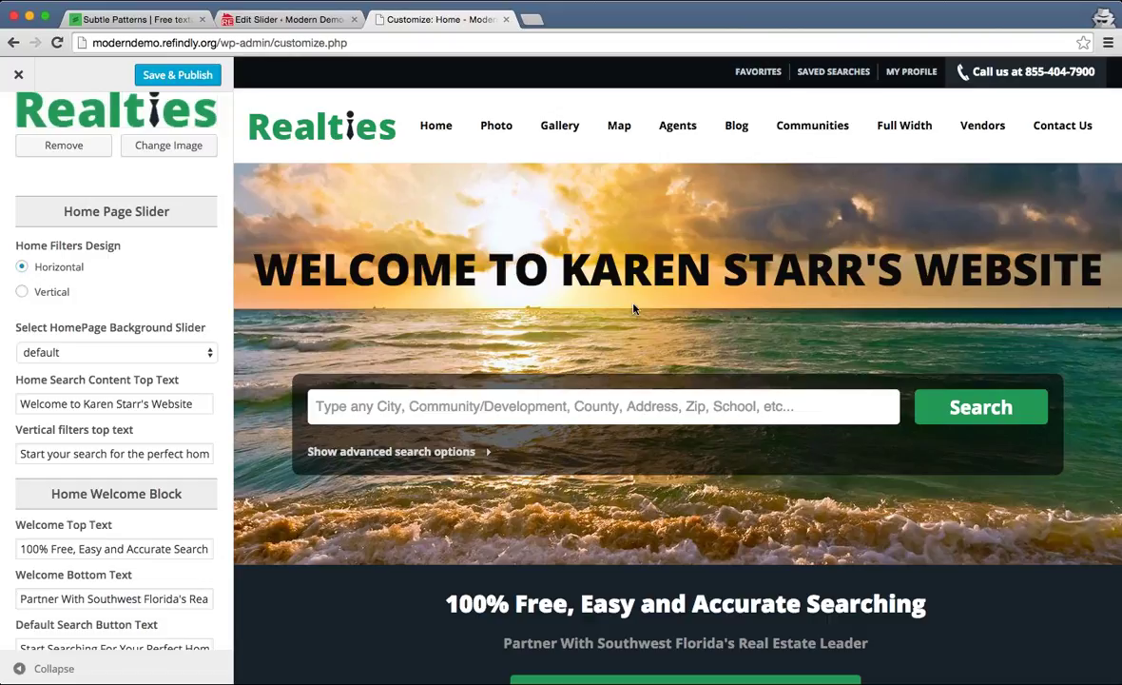
pyautogui.scroll(-3, 633, 286)
pyautogui.scroll(-3, 632, 285)
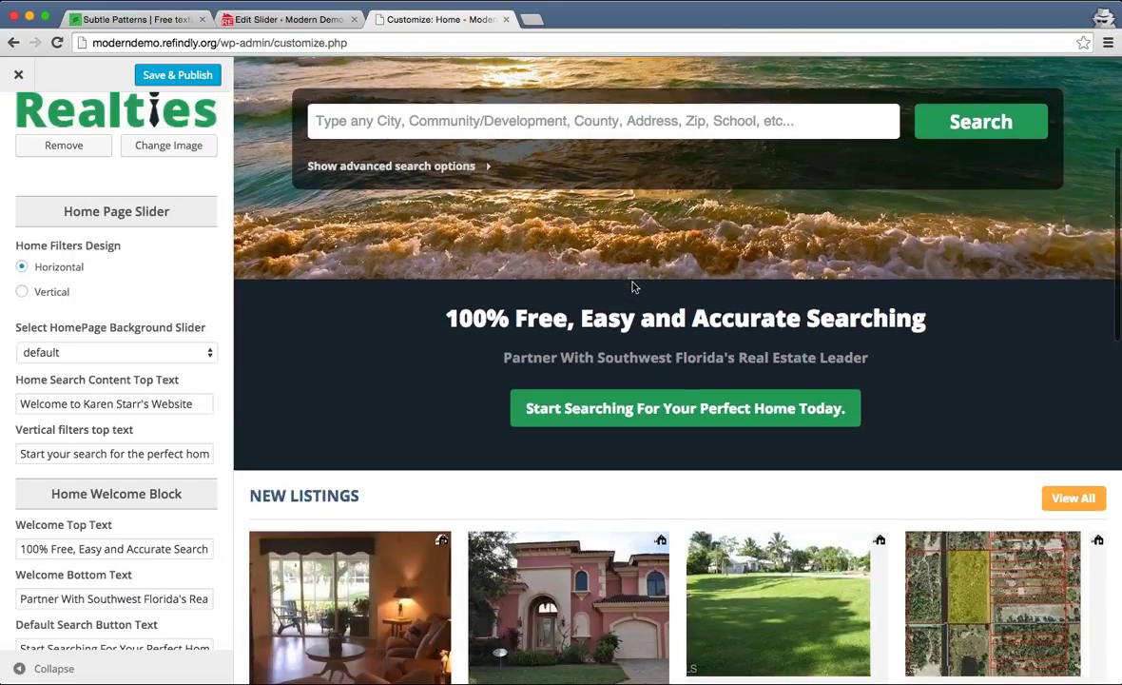
pyautogui.moveTo(446, 280); pyautogui.dragTo(947, 279)
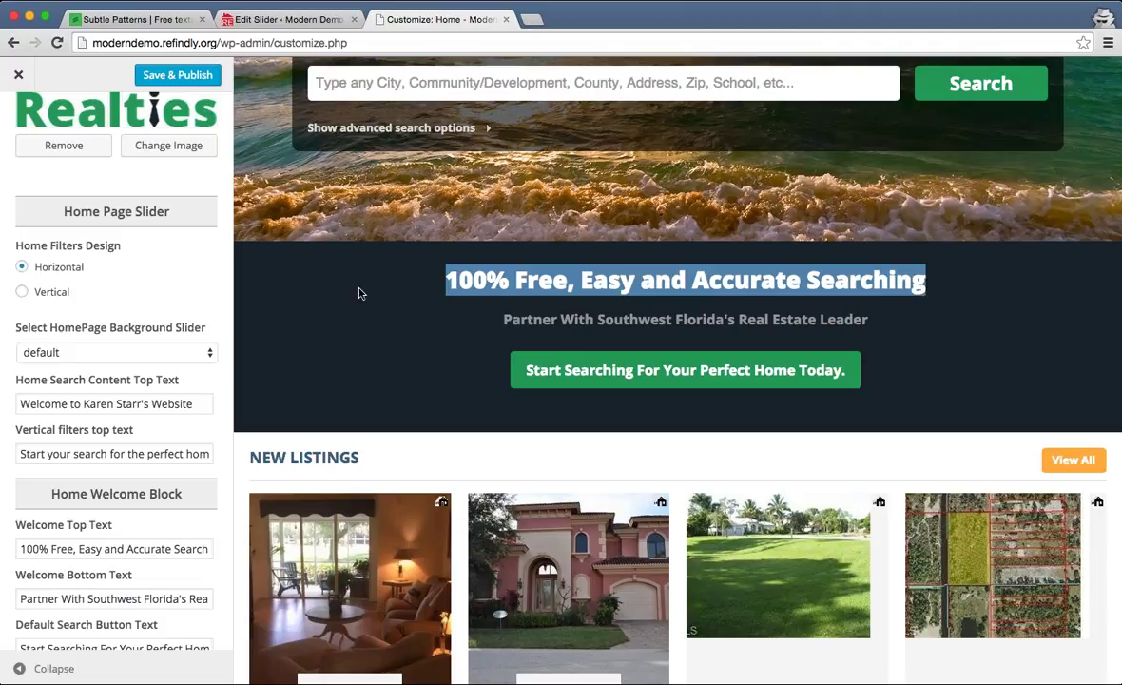
pyautogui.scroll(-3, 123, 494)
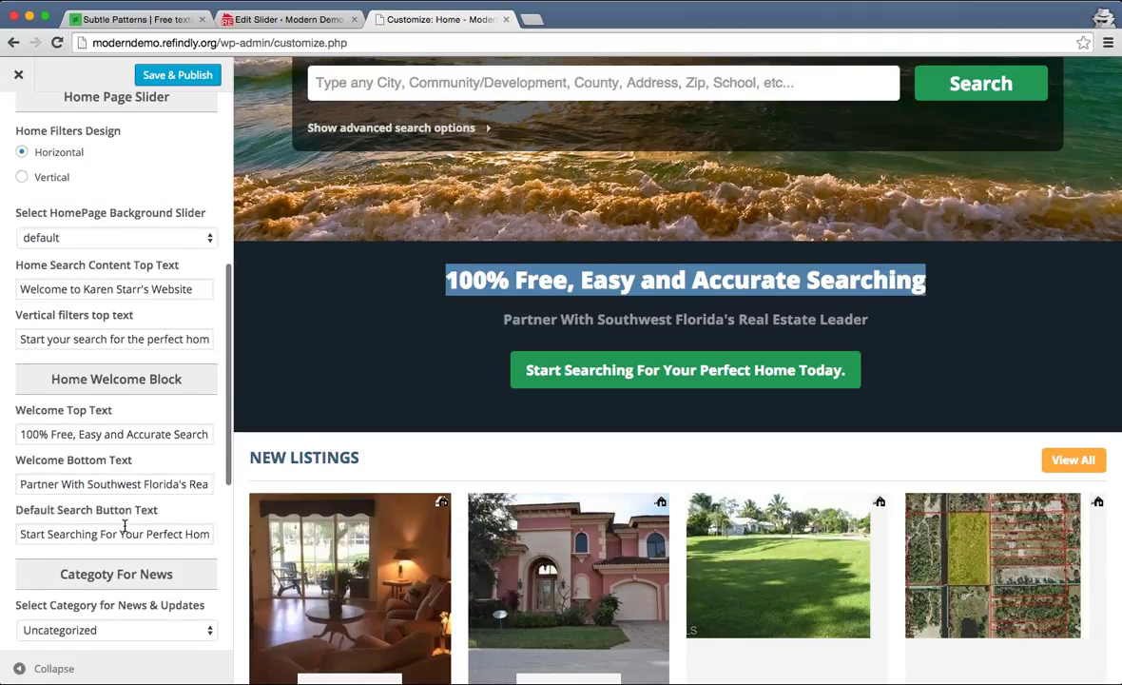
pyautogui.moveTo(18, 431); pyautogui.dragTo(245, 434)
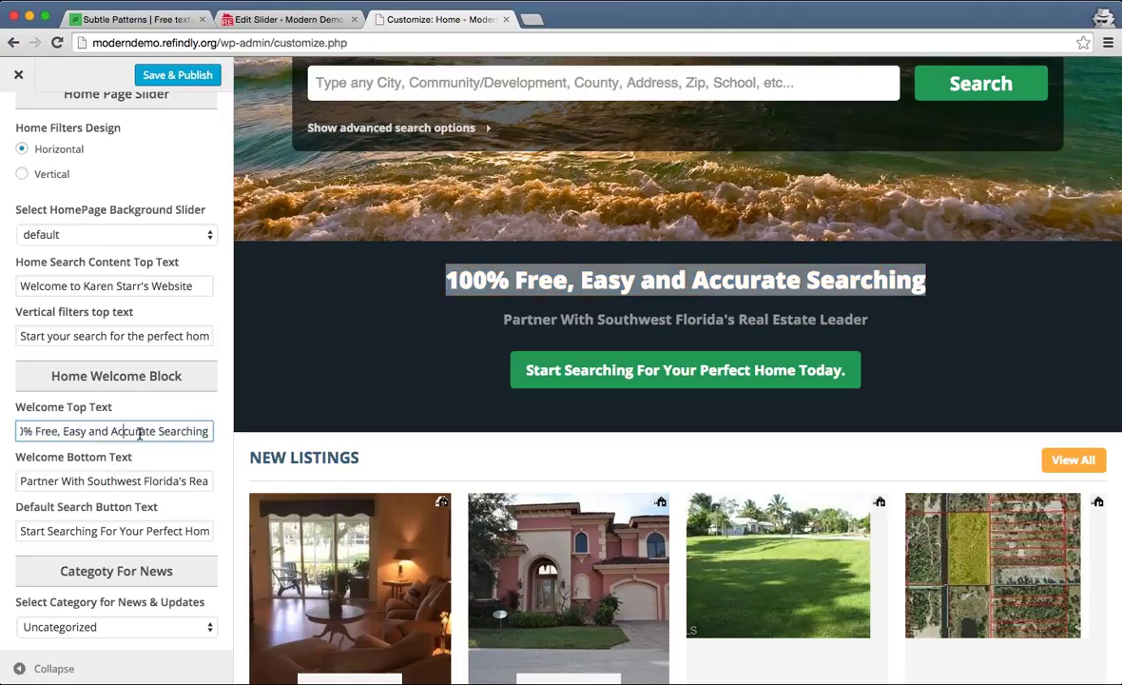
pyautogui.write('Real ')
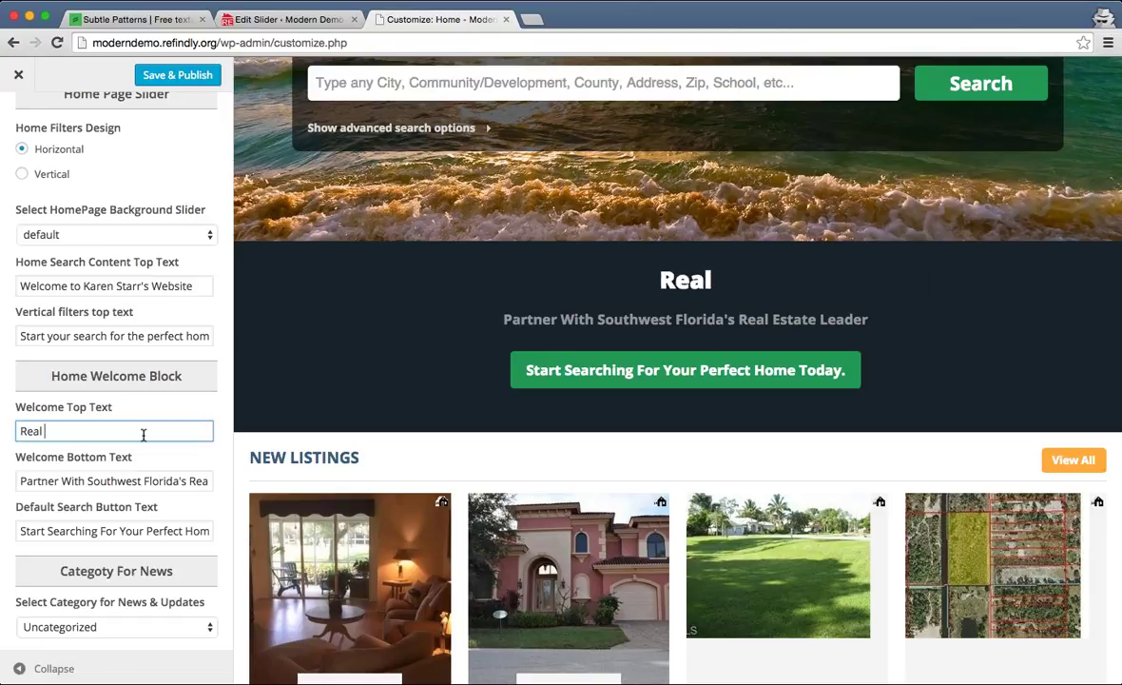
pyautogui.write('Estate in B')
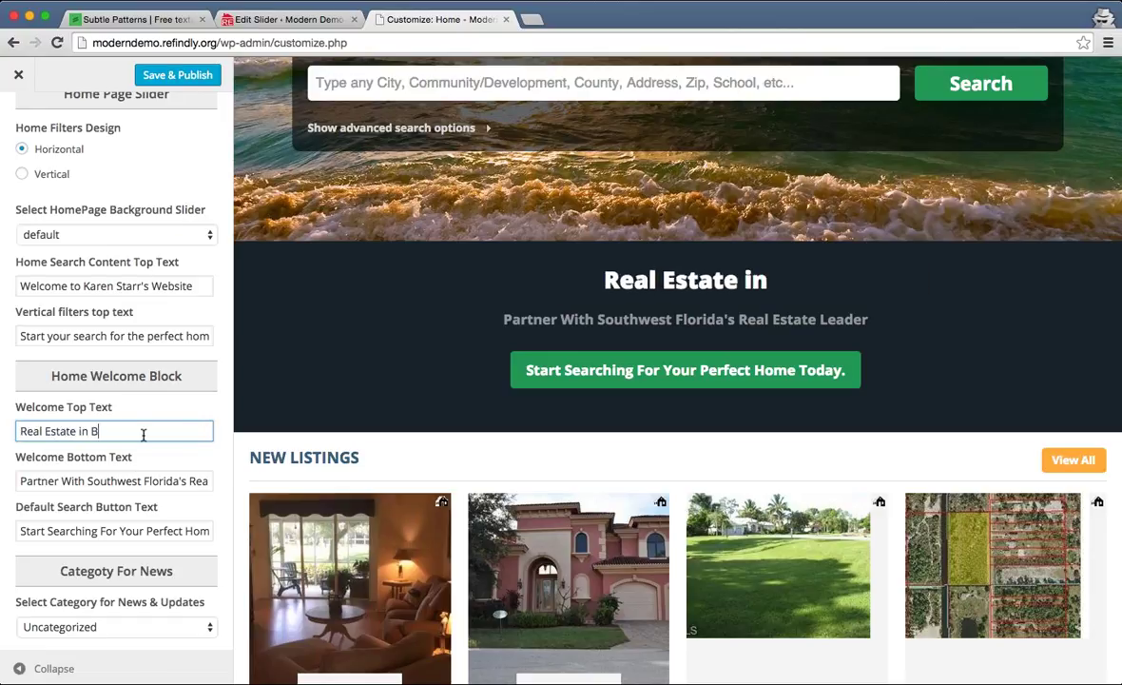
pyautogui.write('eautiful Es')
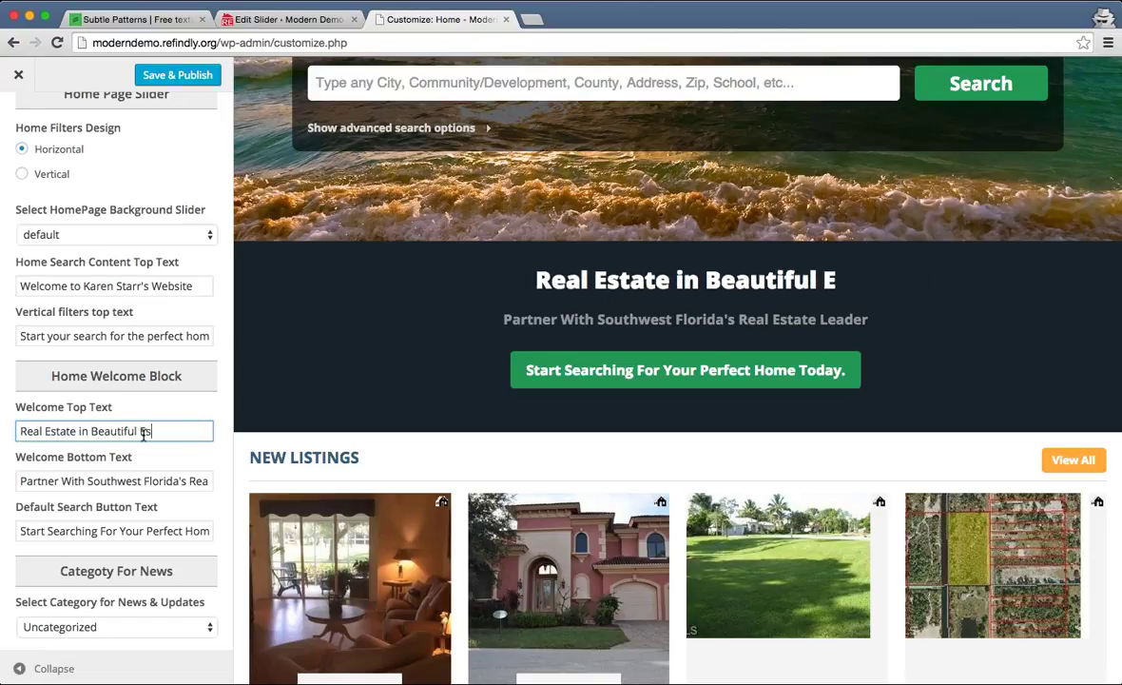
pyautogui.write('tero, Florida')
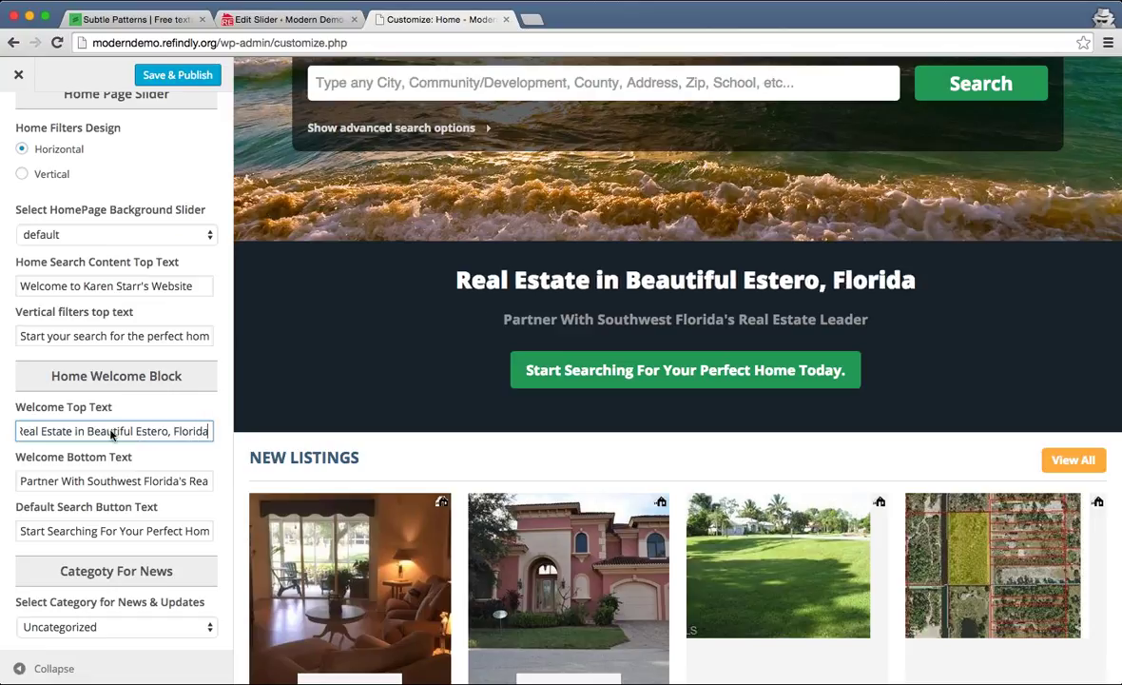
# - Review the Welcome Bottom Text and Default Search Button Text, and save and publish the customizer changes
pyautogui.click(120, 485)
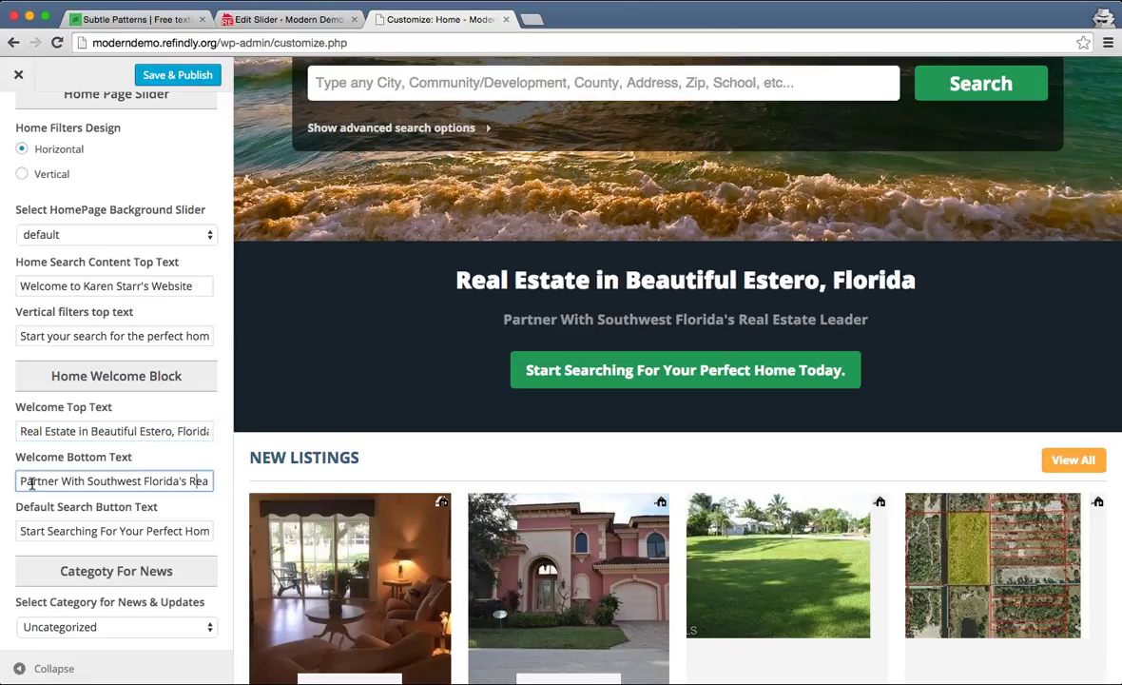
pyautogui.moveTo(21, 481); pyautogui.dragTo(235, 483)
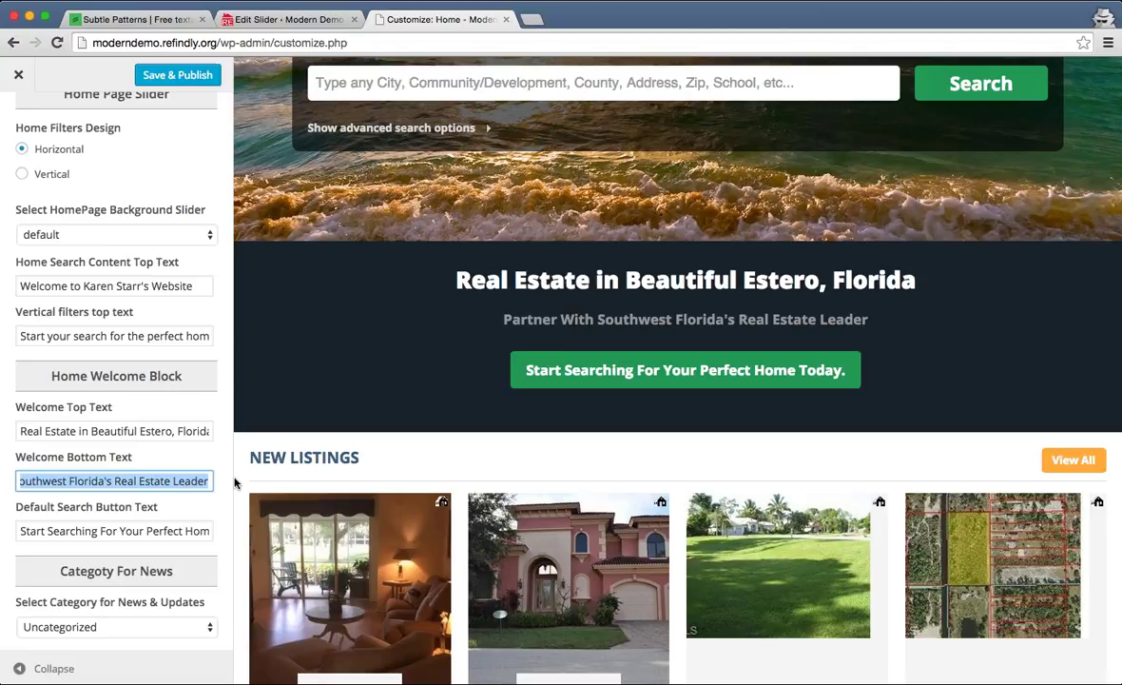
pyautogui.click(135, 481)
pyautogui.moveTo(21, 531); pyautogui.dragTo(165, 530)
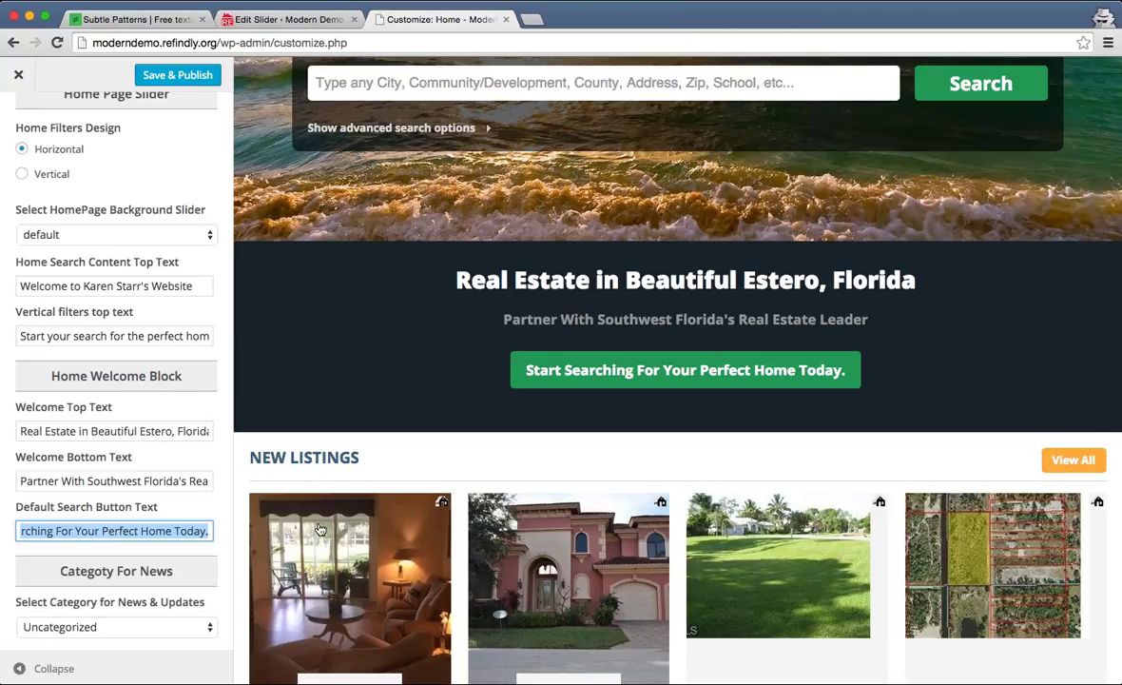
pyautogui.scroll(2, 175, 371)
pyautogui.click(148, 74)
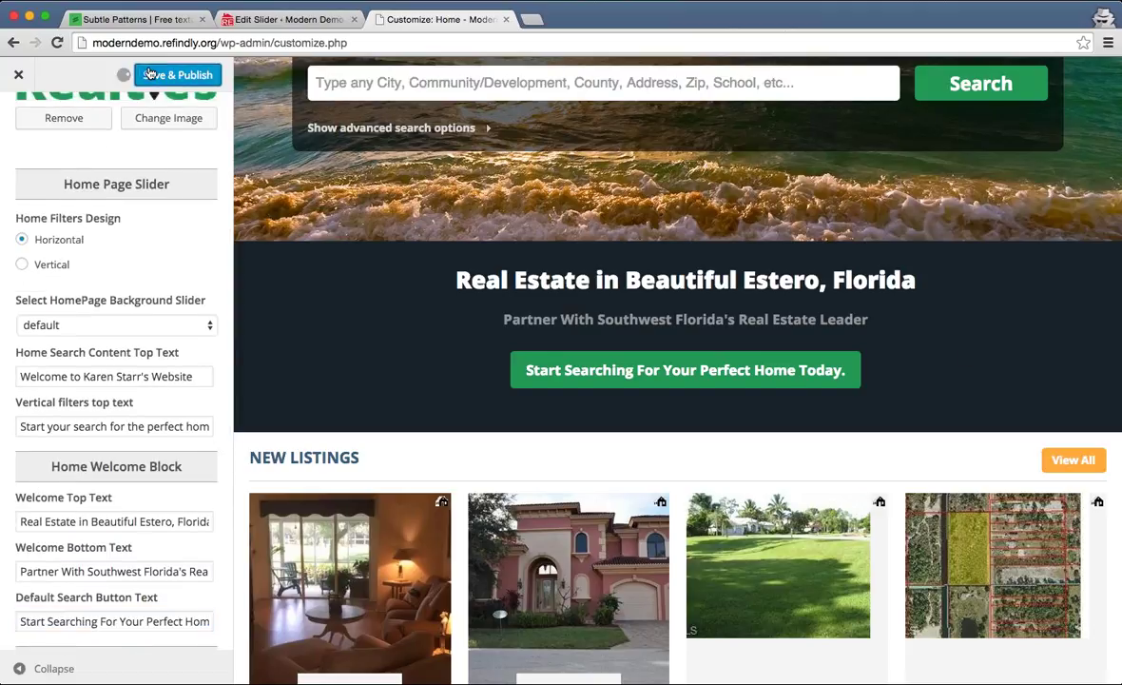
pyautogui.scroll(3, 294, 337)
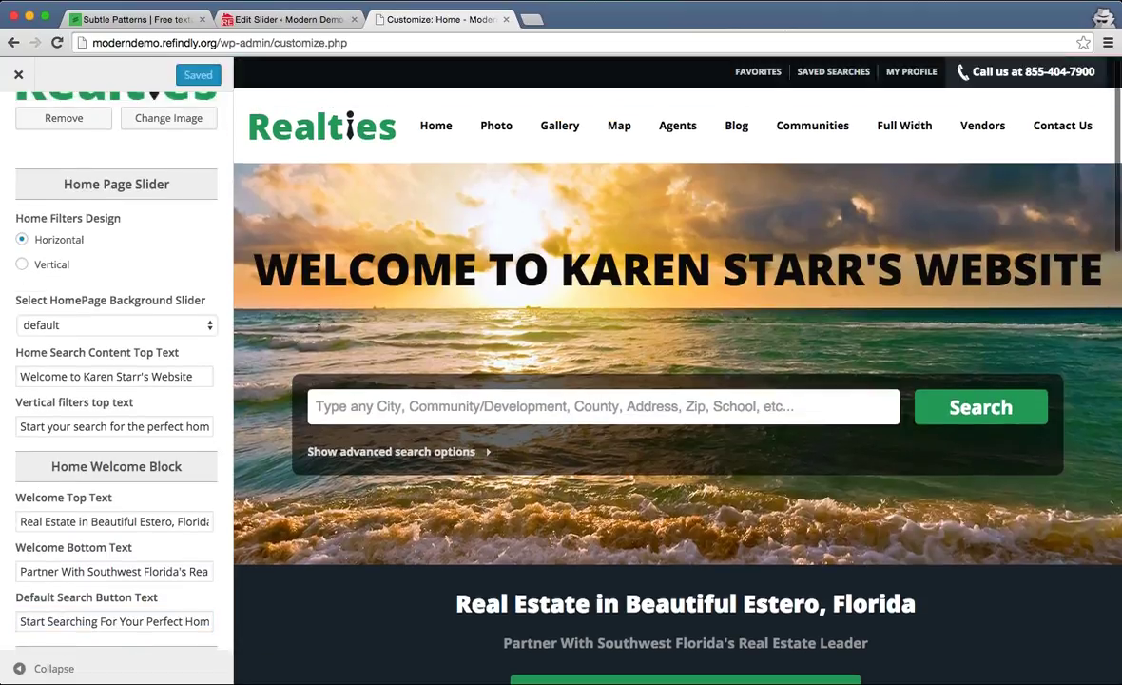
# - Open the site's home page in a new tab, zoomed out, and examine its slider heading and welcome block
pyautogui.moveTo(449, 129); pyautogui.dragTo(570, 19)
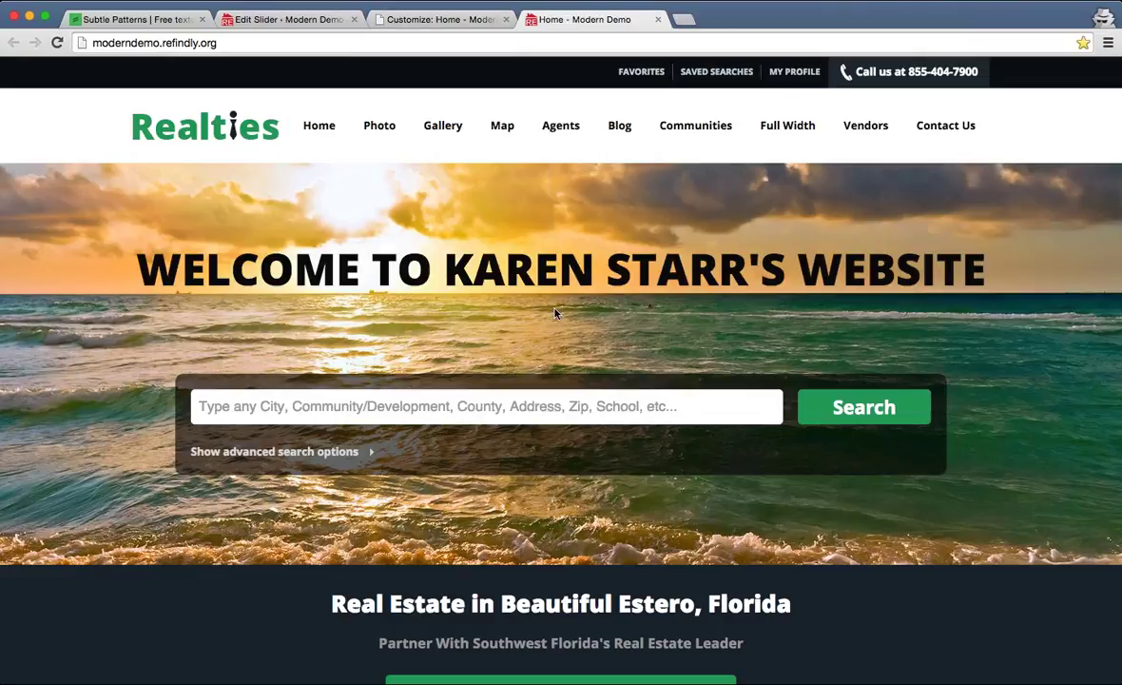
pyautogui.press('super+minus')
pyautogui.press('super+minus')
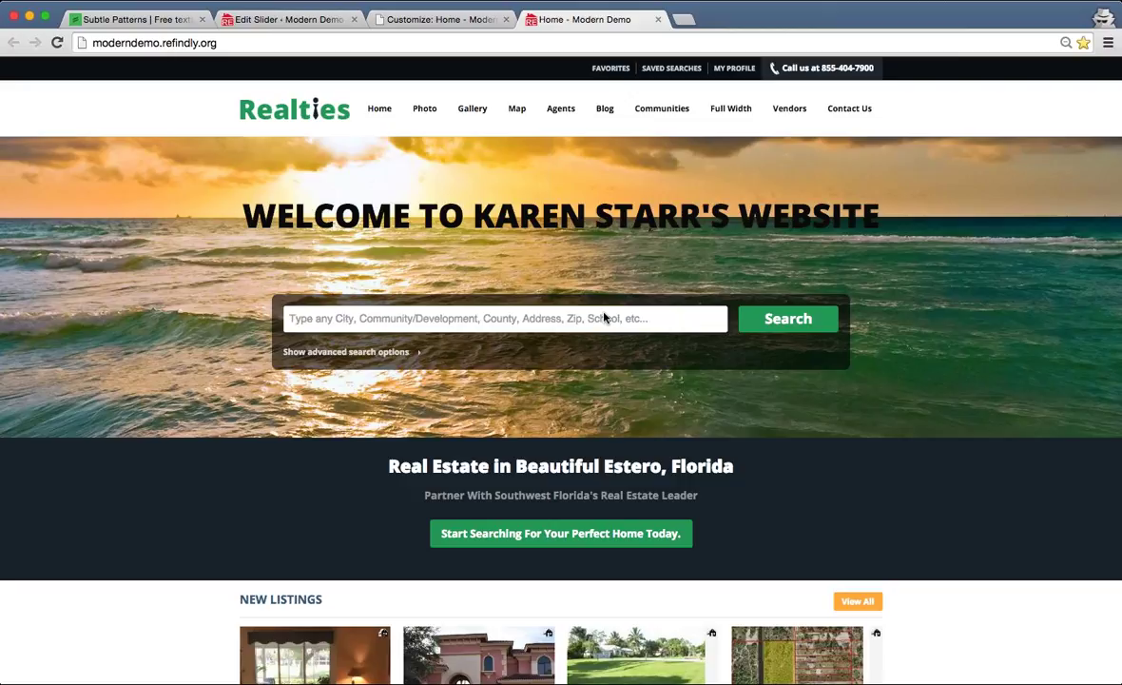
pyautogui.press('super+minus')
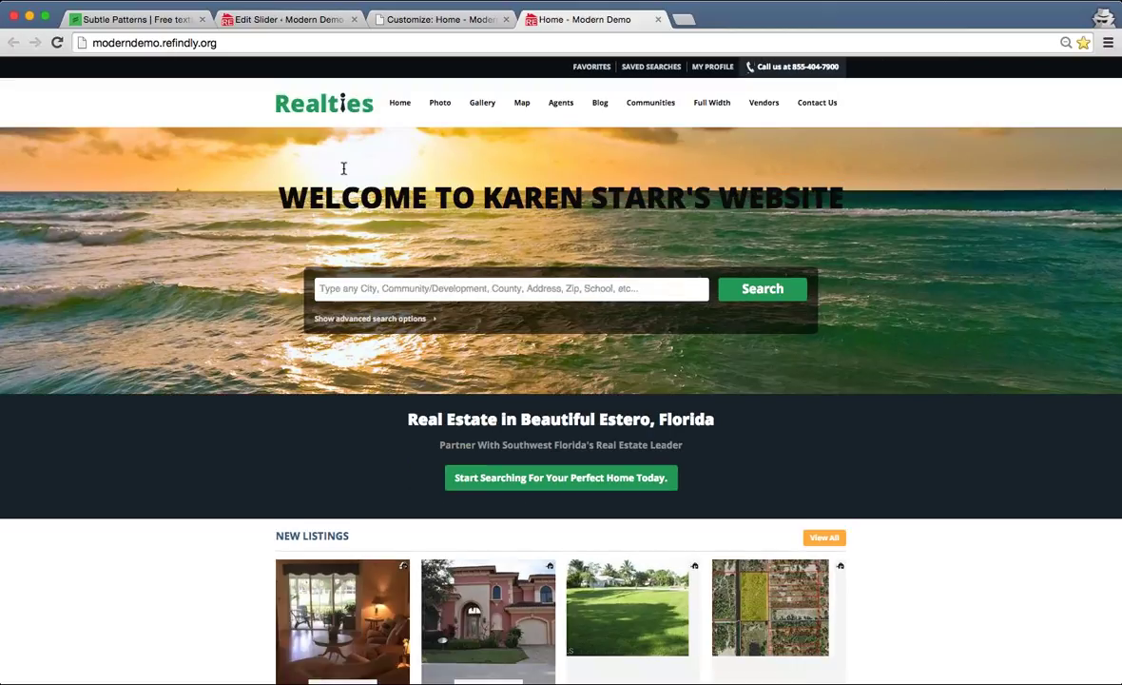
pyautogui.moveTo(343, 168); pyautogui.dragTo(845, 393)
pyautogui.click(647, 455)
pyautogui.moveTo(646, 455); pyautogui.dragTo(356, 384)
pyautogui.click(356, 384)
# - Look over the live home page's new listings, foreclosed listings and testimonials
pyautogui.scroll(-3, 596, 430)
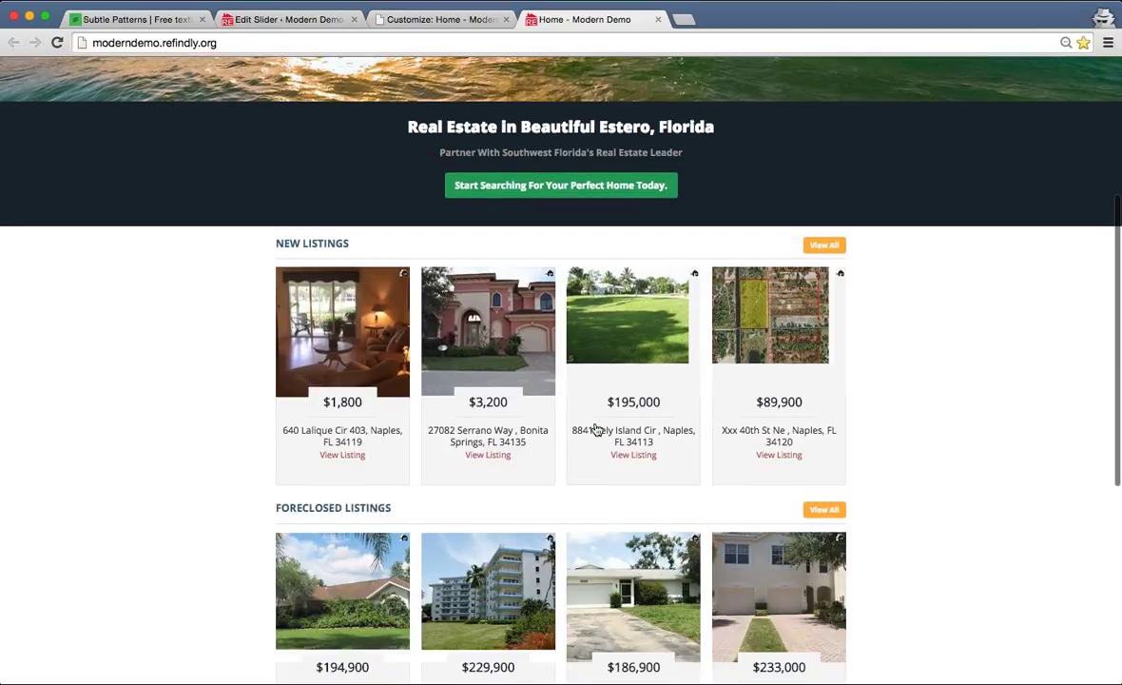
pyautogui.scroll(-2, 979, 605)
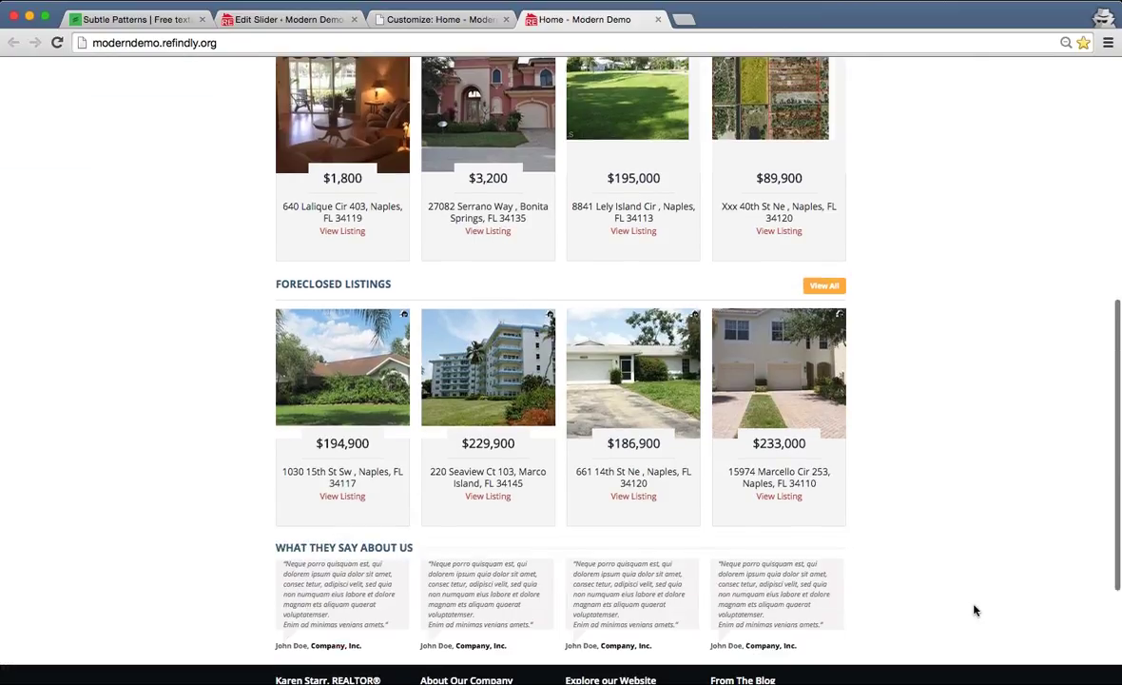
pyautogui.scroll(-2, 974, 609)
pyautogui.scroll(5, 973, 610)
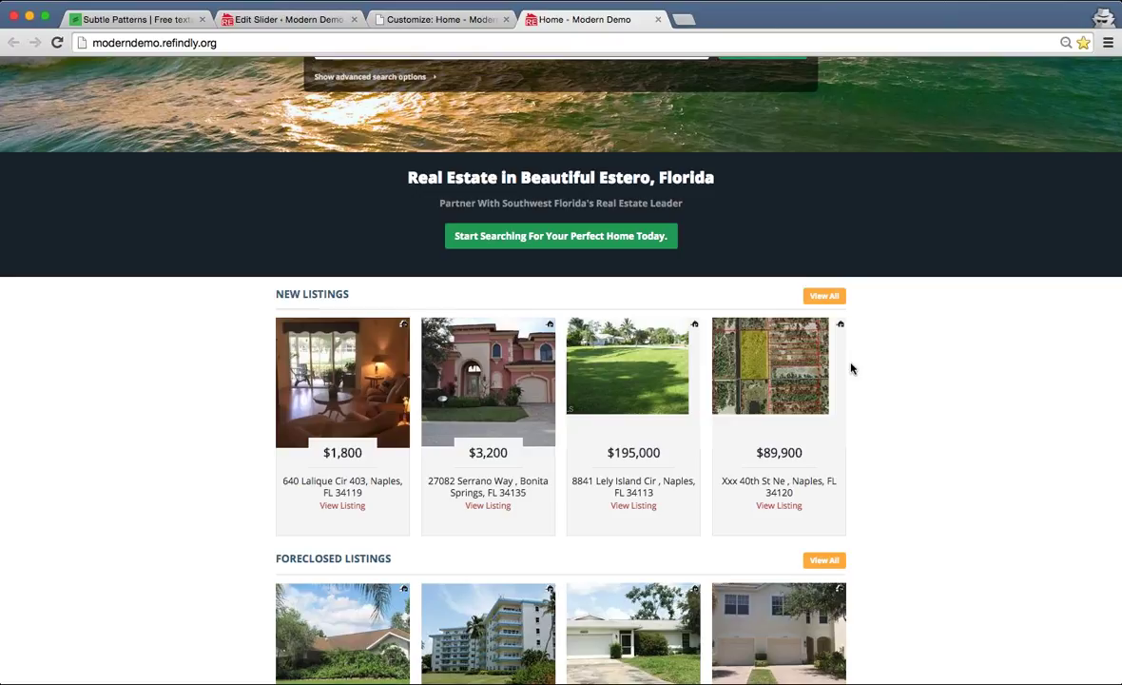
pyautogui.scroll(5, 865, 461)
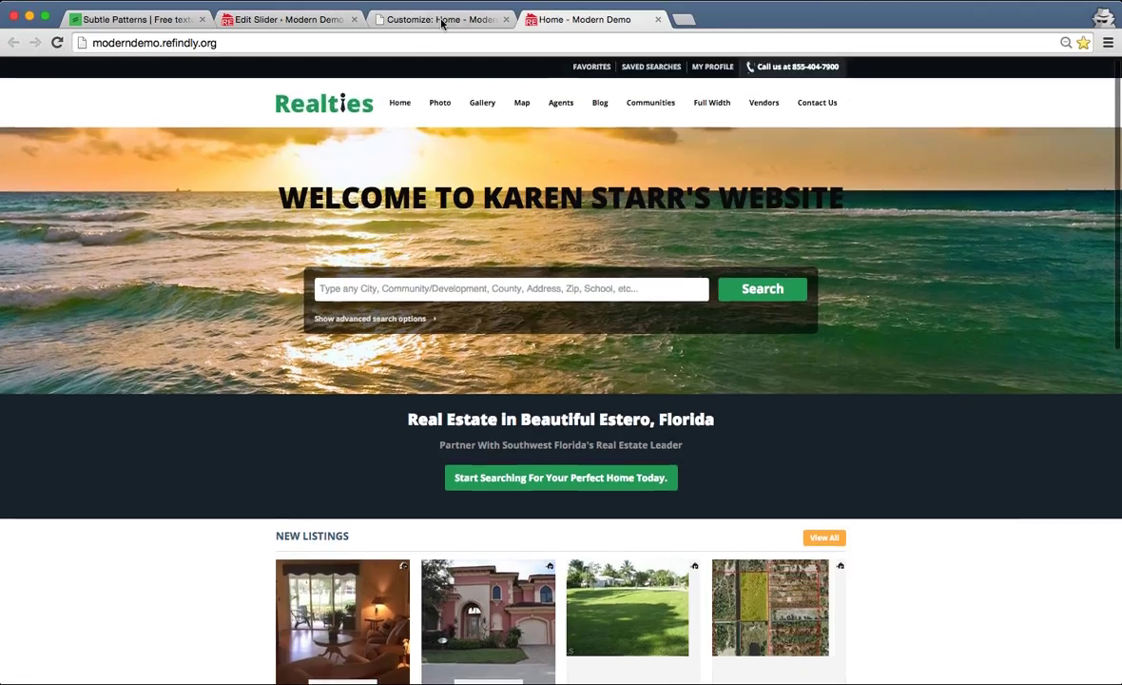
# - Return to the slider editor tab, restore the default page zoom, and open the REfindly plugin's settings
pyautogui.click(443, 21)
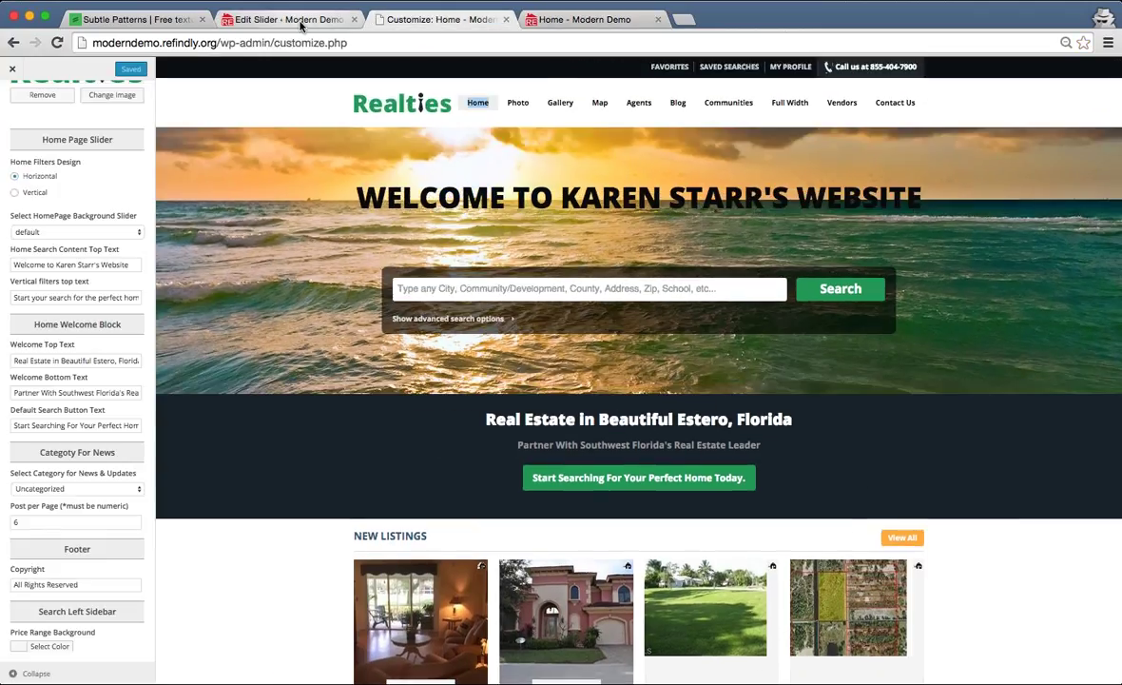
pyautogui.click(322, 21)
pyautogui.click(475, 20)
pyautogui.click(302, 27)
pyautogui.click(984, 42)
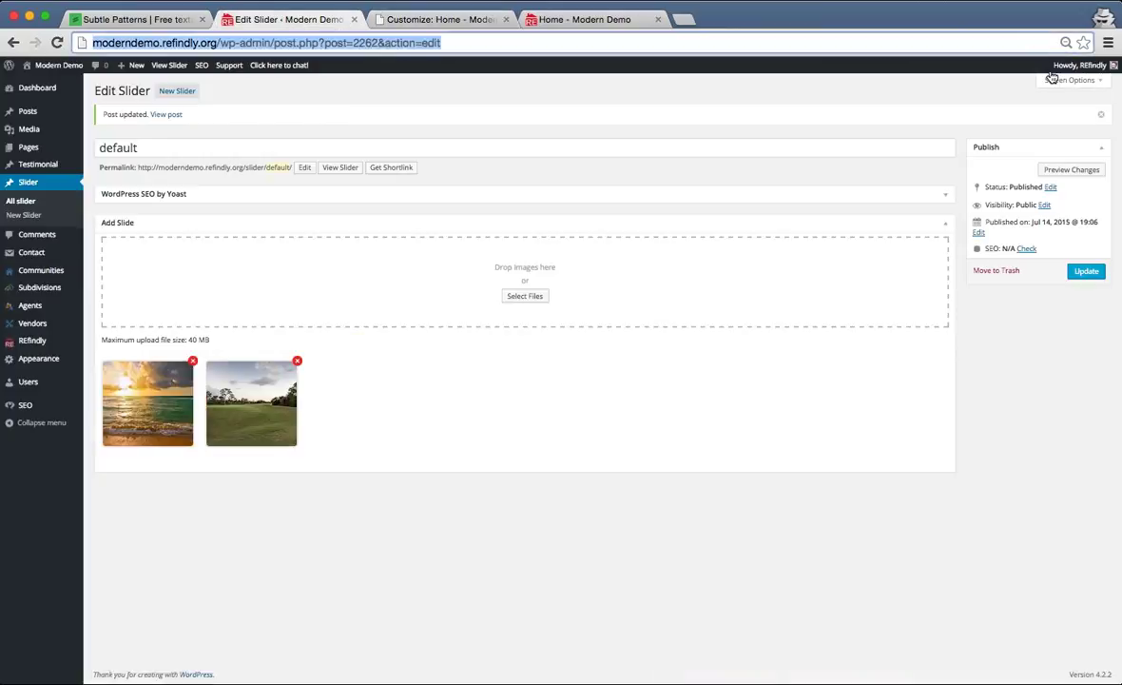
pyautogui.press('super+0')
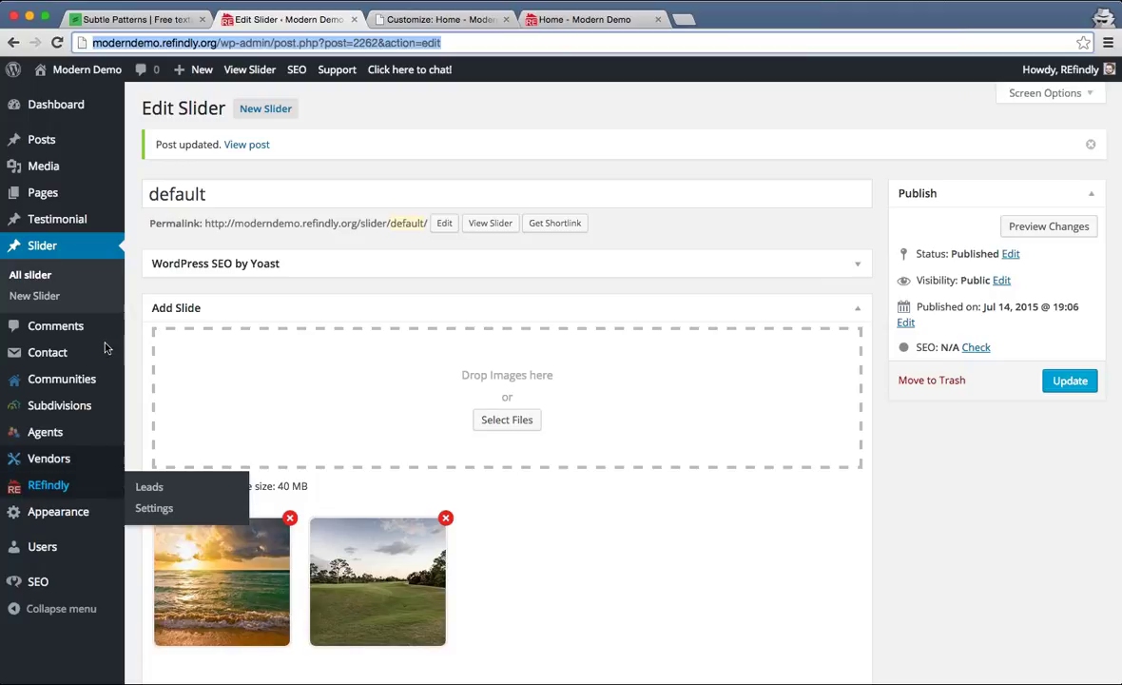
pyautogui.moveTo(38, 495)
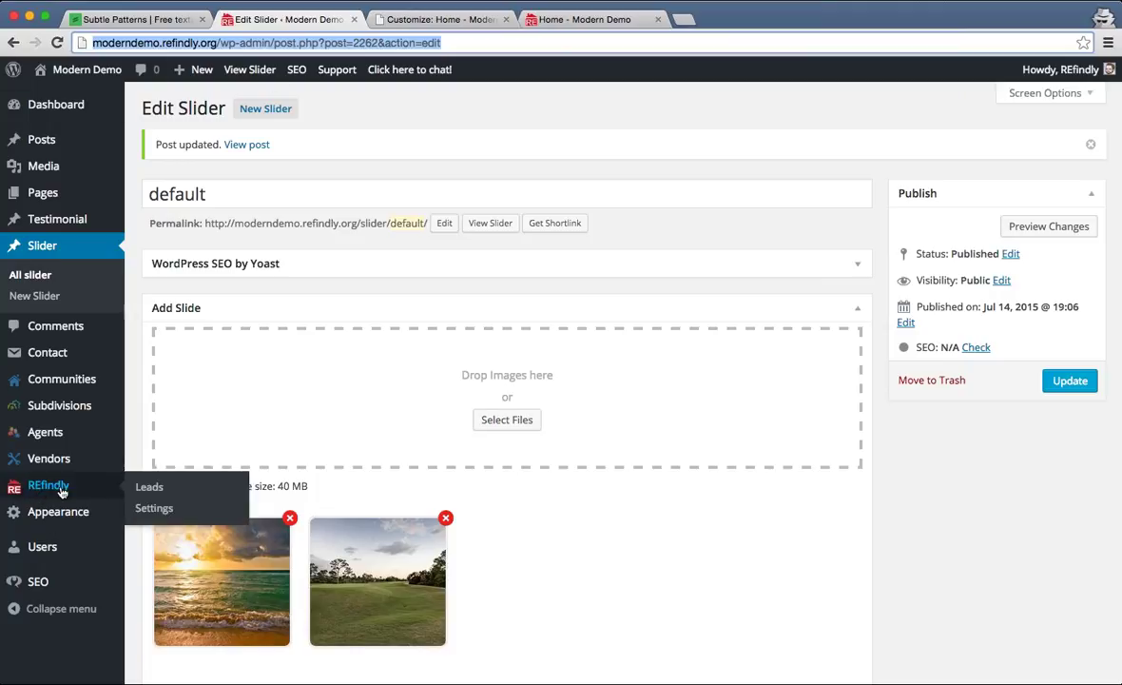
pyautogui.click(154, 509)
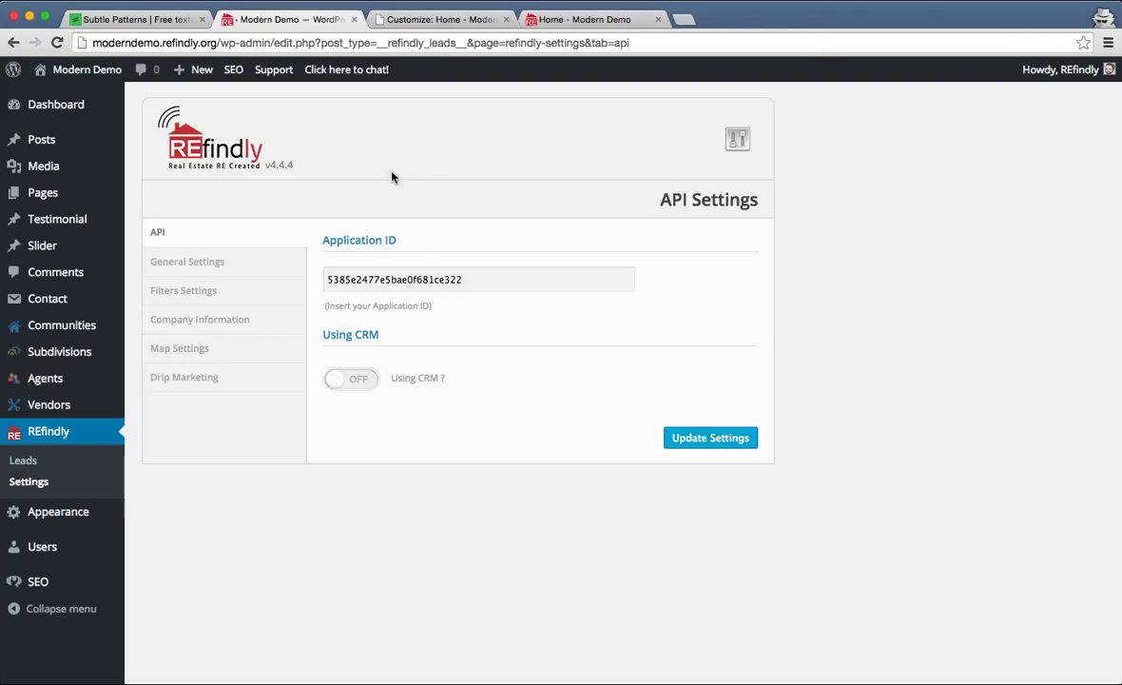
# - Set the Default Sort in REfindly's General Settings to DOM (newest) and update the settings
pyautogui.click(218, 272)
pyautogui.scroll(-5, 588, 328)
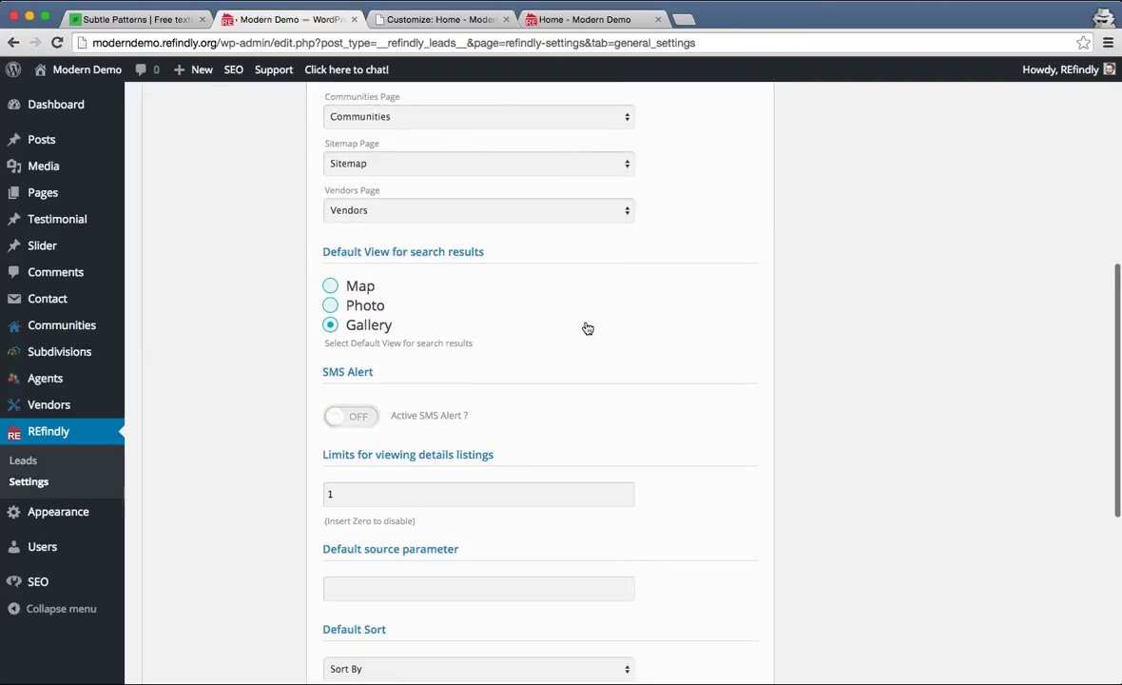
pyautogui.scroll(-4, 588, 328)
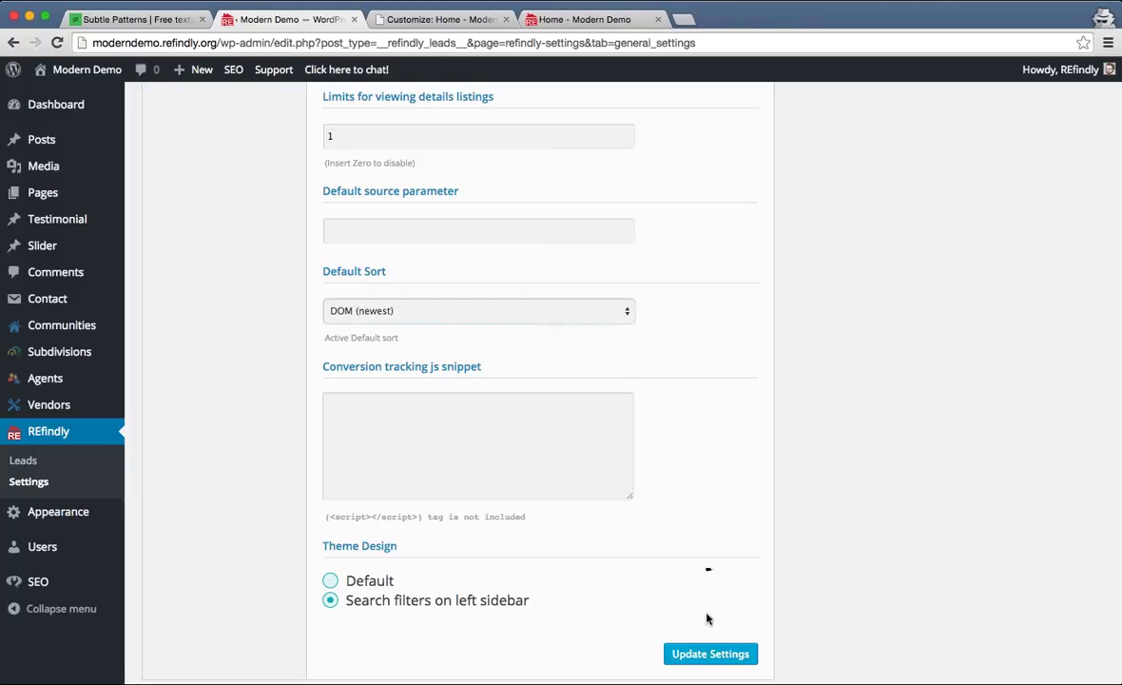
pyautogui.click(681, 654)
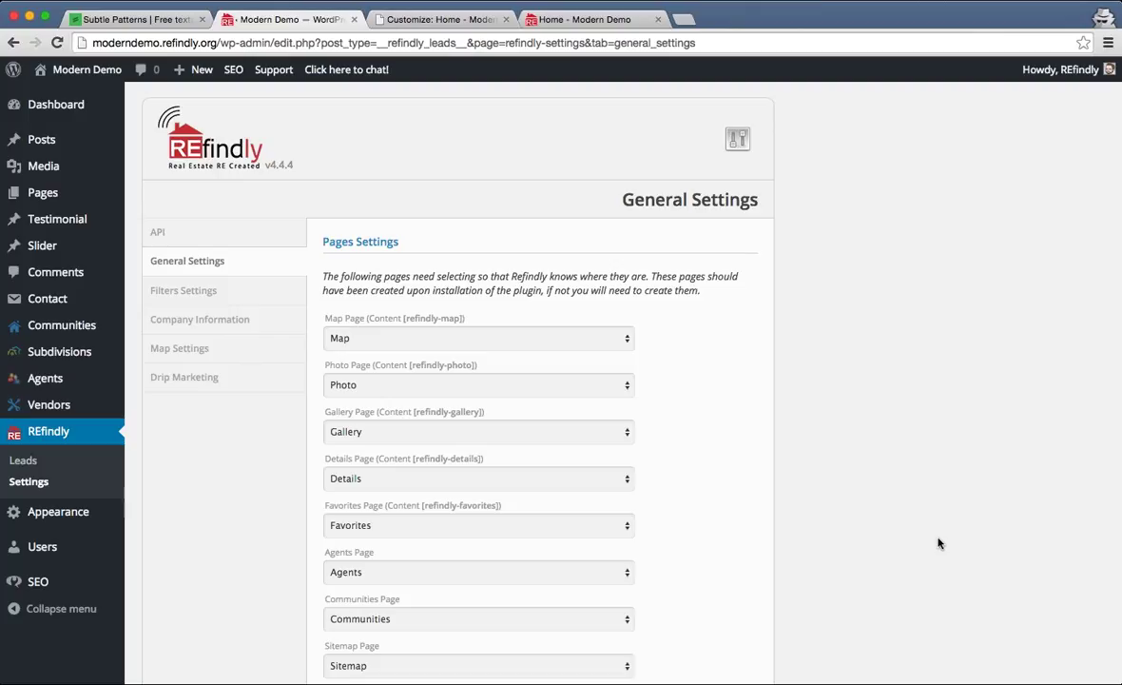
# - Reload the live home page to refresh its new listings after the default sort change
pyautogui.click(576, 21)
pyautogui.scroll(-10, 862, 343)
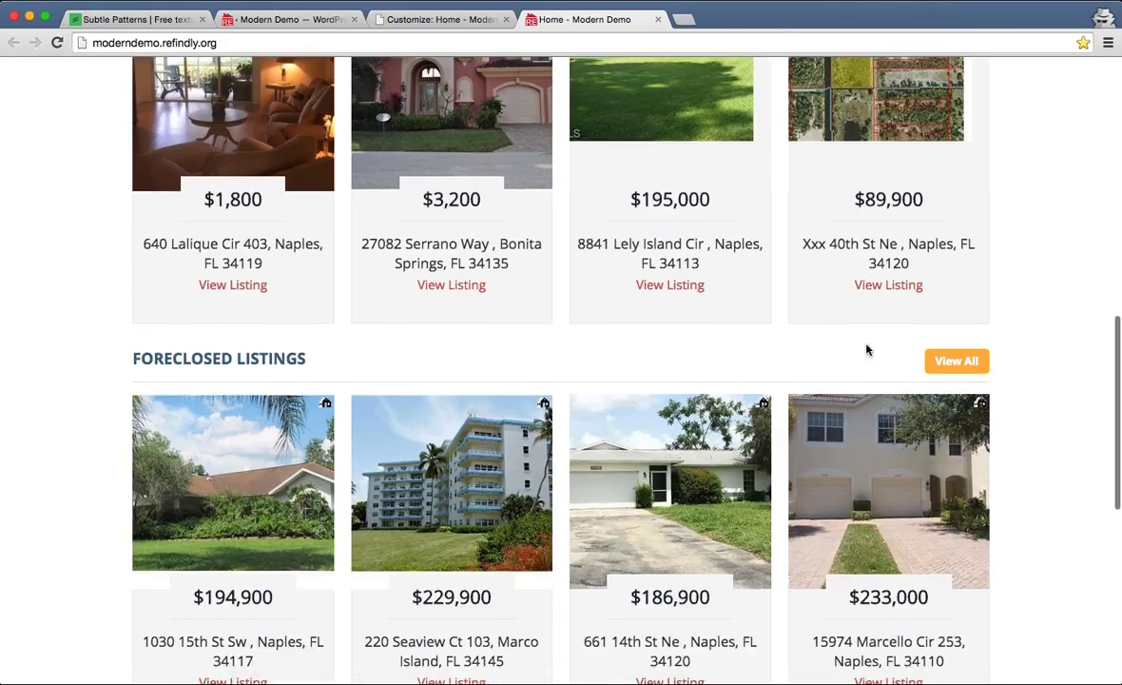
pyautogui.scroll(2, 863, 342)
pyautogui.scroll(1, 862, 341)
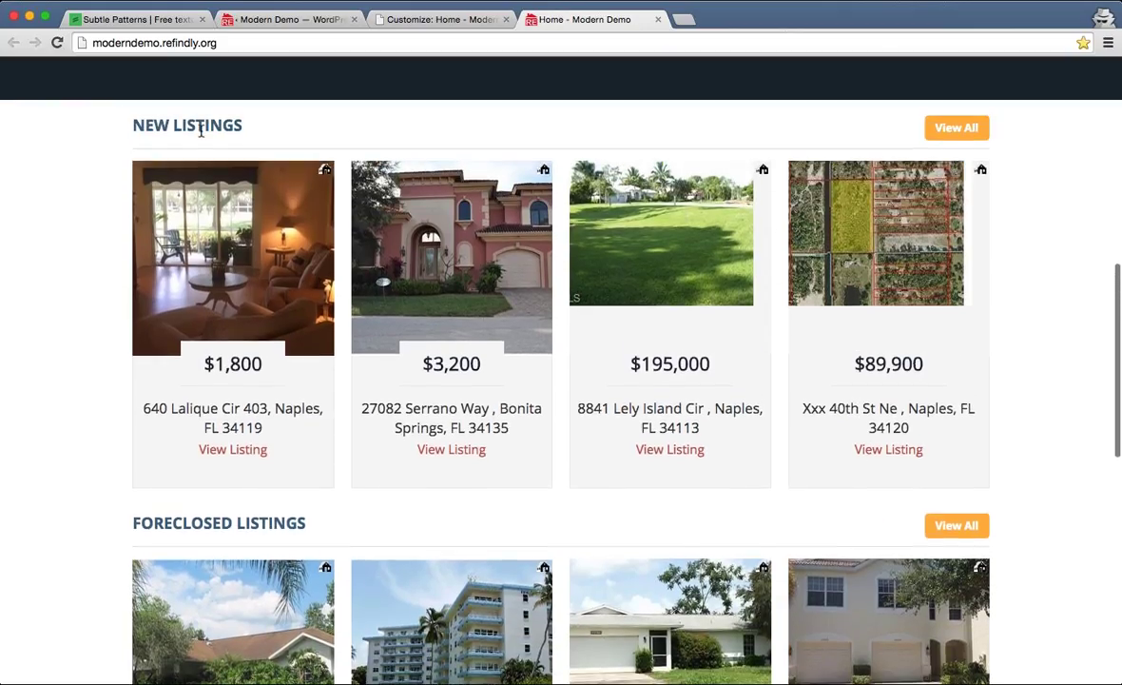
pyautogui.press('super+r')
pyautogui.press('super+r')
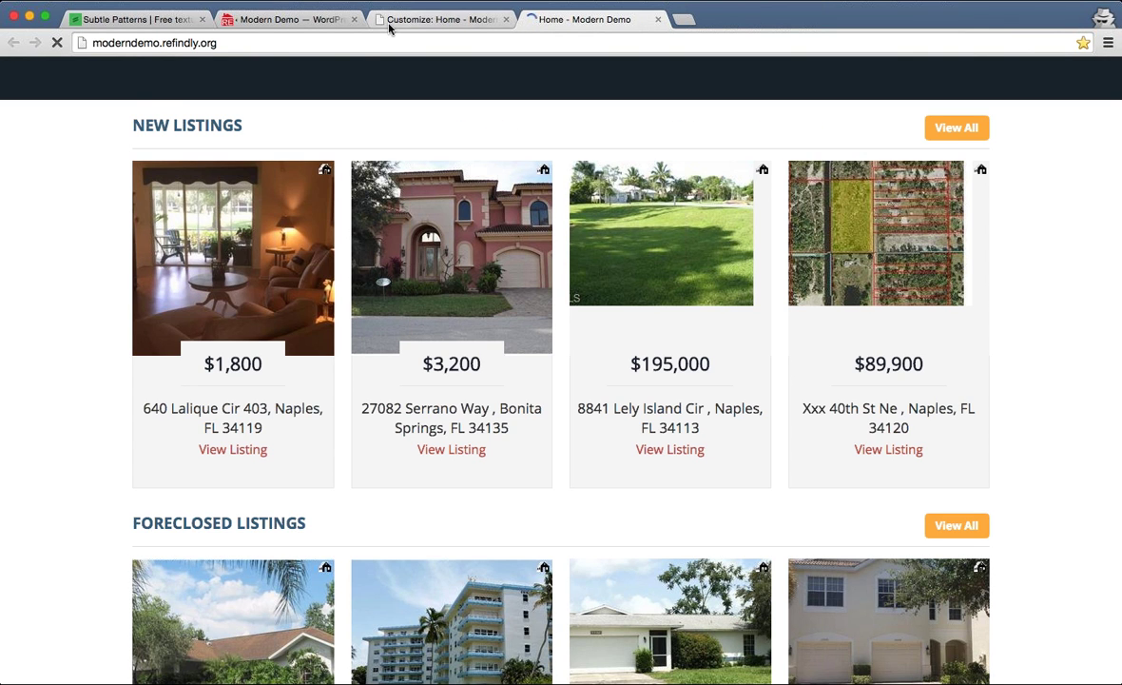
pyautogui.click(393, 21)
pyautogui.click(581, 18)
pyautogui.click(460, 23)
pyautogui.click(544, 23)
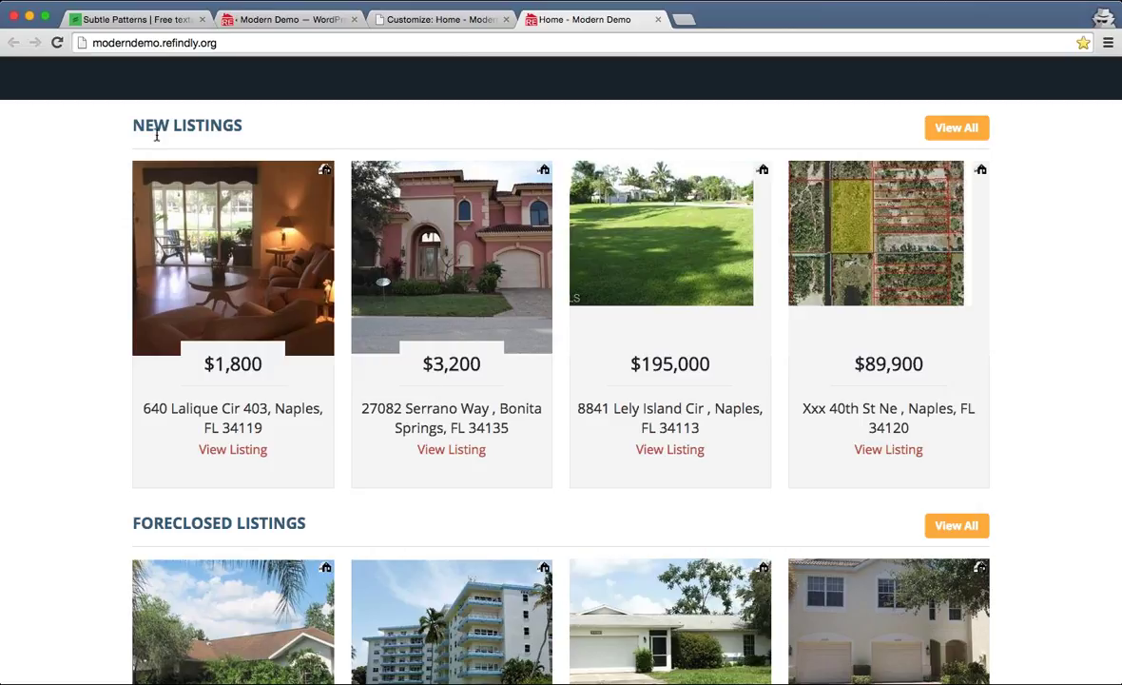
# - Examine the new listings and foreclosed listings sections of the reloaded home page
pyautogui.scroll(-1, 771, 376)
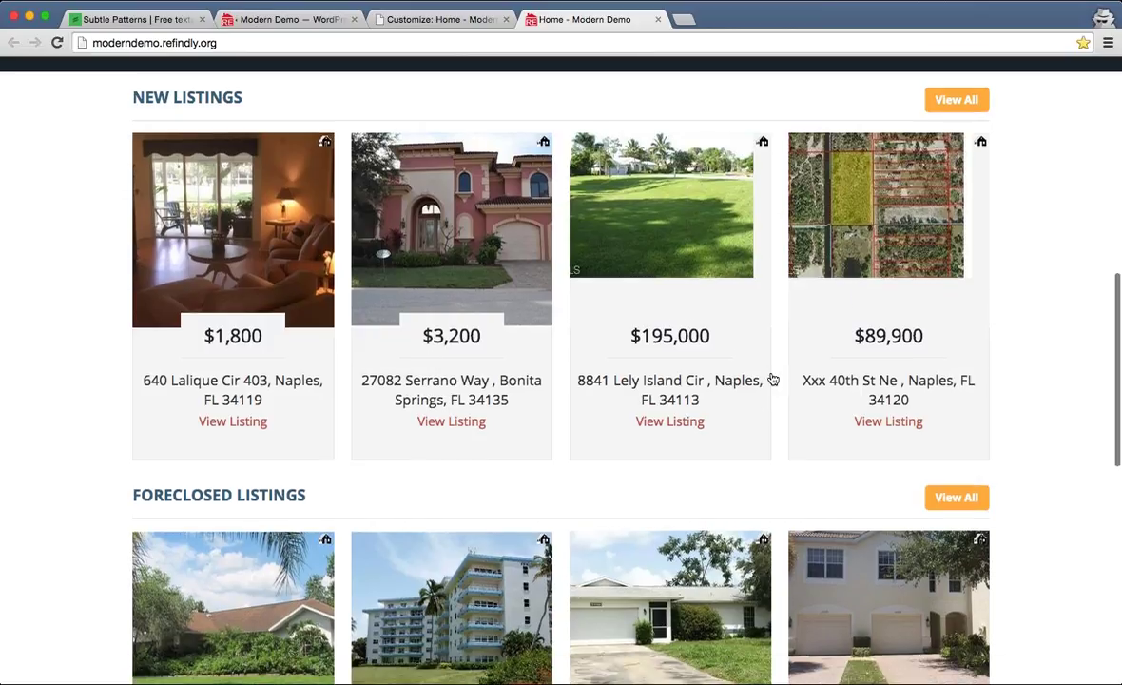
pyautogui.scroll(2, 773, 379)
pyautogui.scroll(1, 773, 379)
pyautogui.scroll(-6, 758, 393)
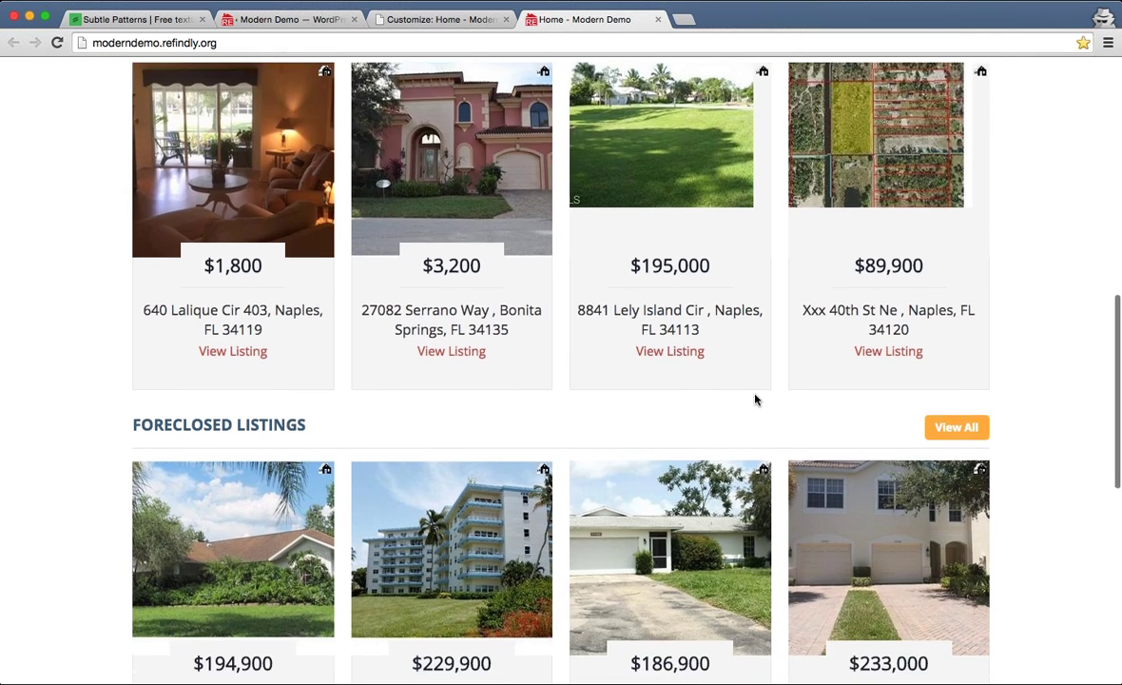
# - Return to the theme customizer, leave the Theme Options section, and open the Widgets settings
pyautogui.scroll(3, 756, 396)
pyautogui.scroll(5, 756, 400)
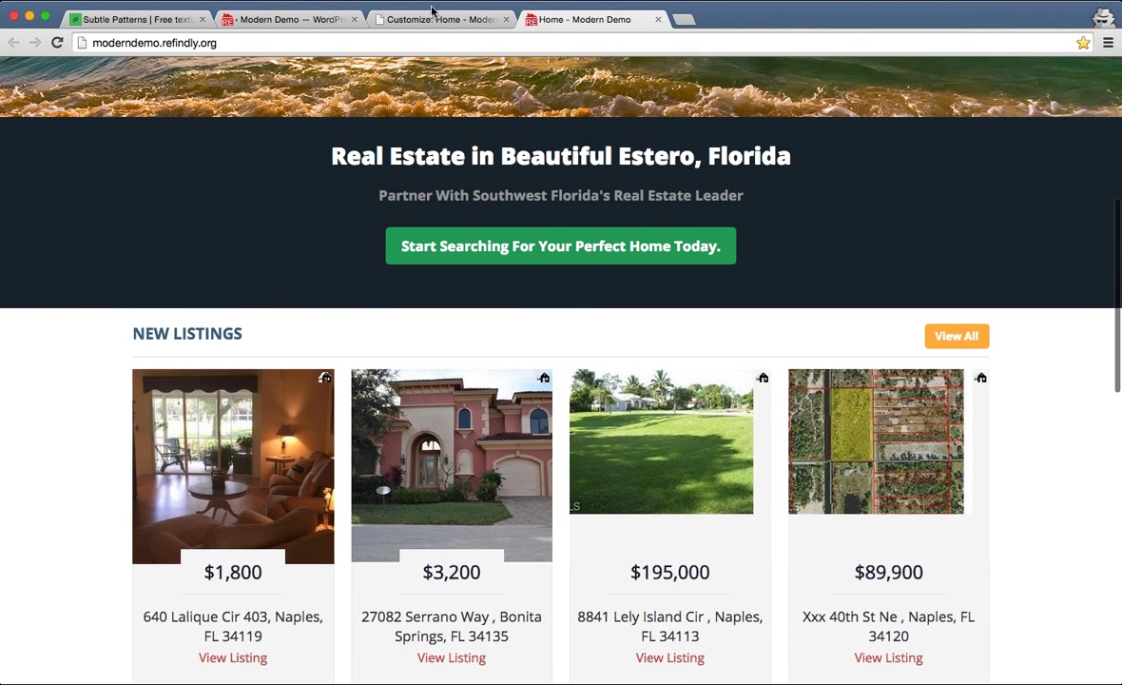
pyautogui.click(424, 20)
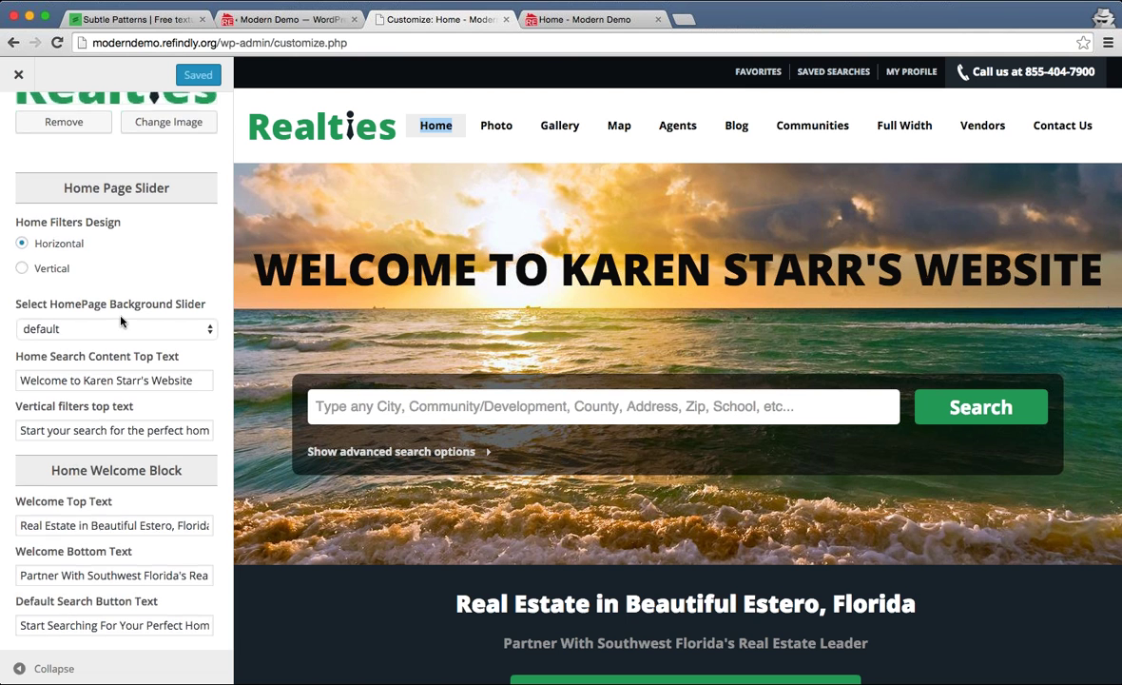
pyautogui.scroll(5, 112, 285)
pyautogui.click(160, 312)
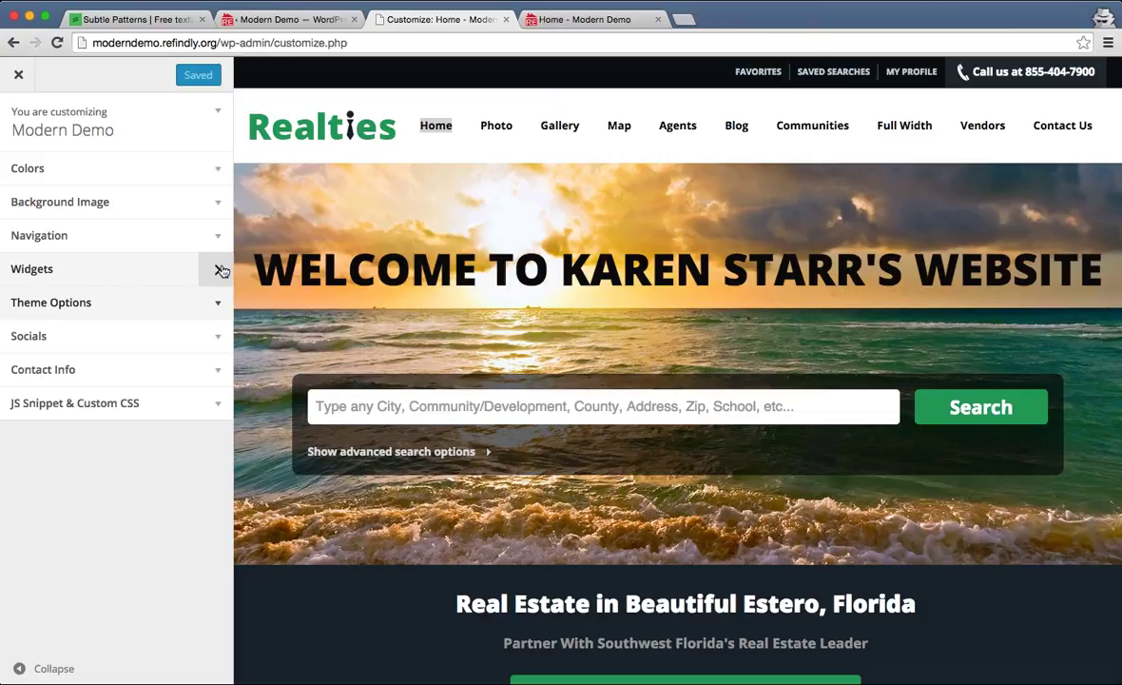
pyautogui.click(221, 271)
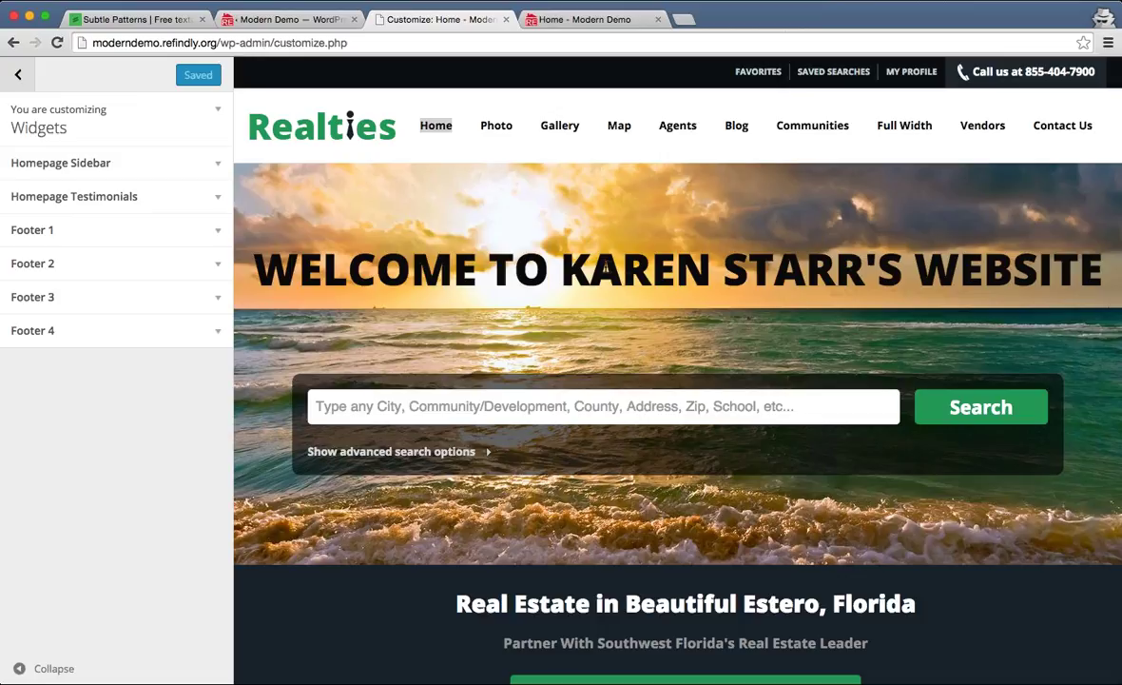
# - Examine the New Listings and Foreclosed Listings sections in the home page preview, including their headings and property cards
pyautogui.scroll(-8, 605, 271)
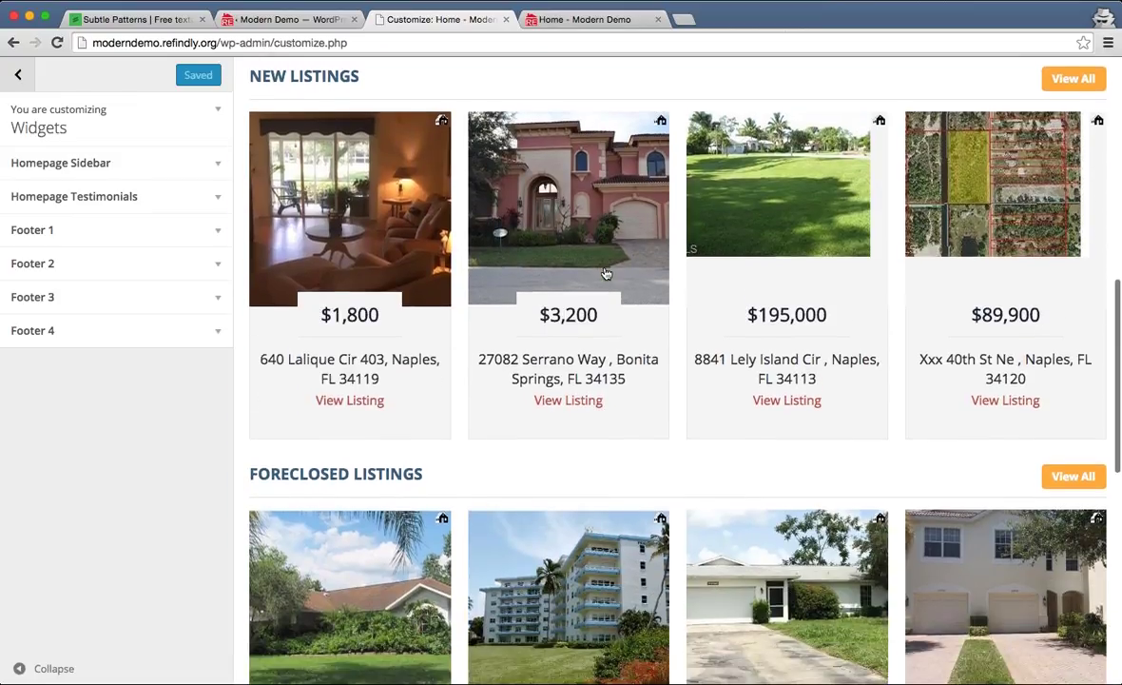
pyautogui.scroll(5, 604, 272)
pyautogui.scroll(-3, 605, 273)
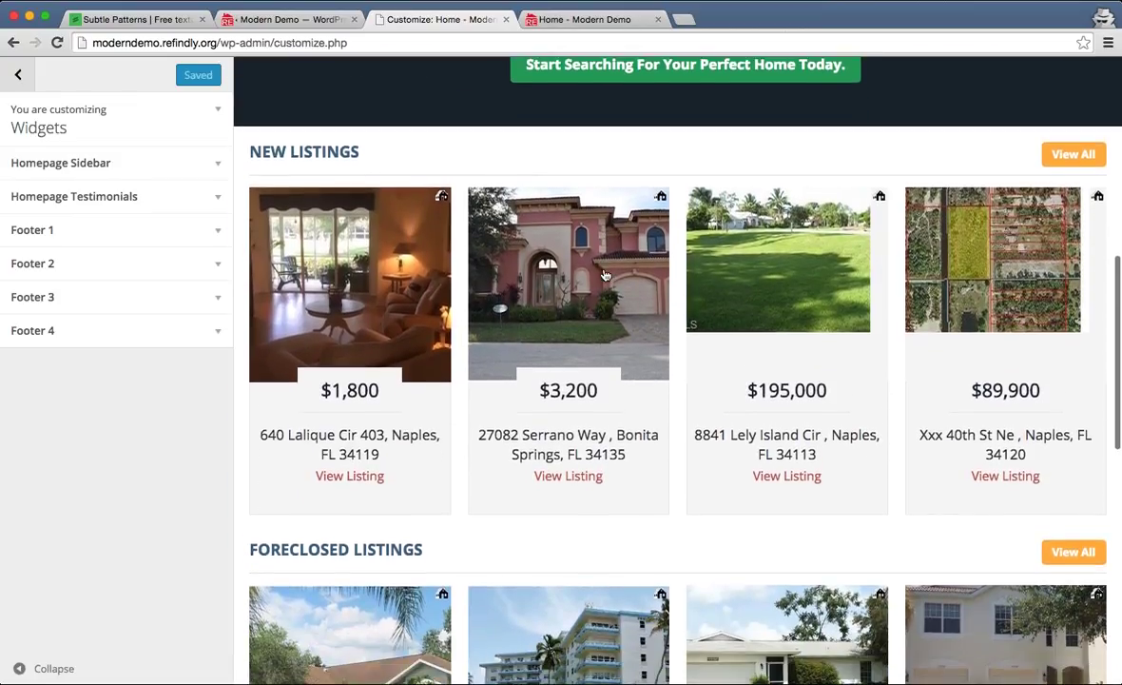
pyautogui.scroll(-1, 604, 274)
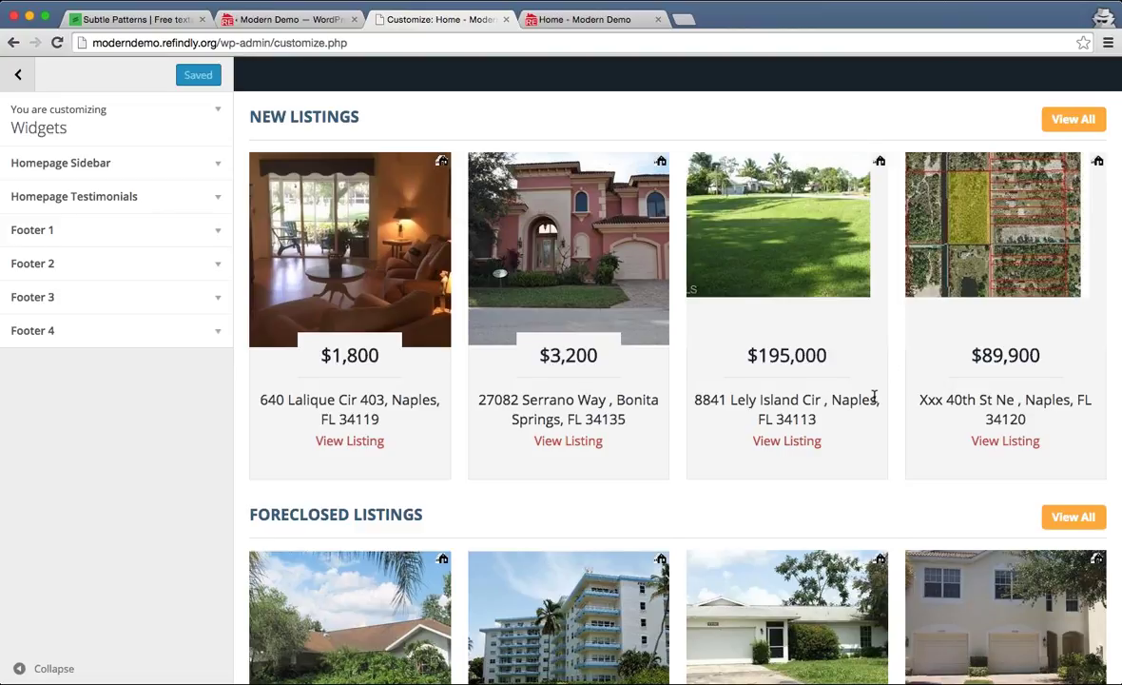
pyautogui.scroll(6, 872, 400)
pyautogui.scroll(-6, 394, 345)
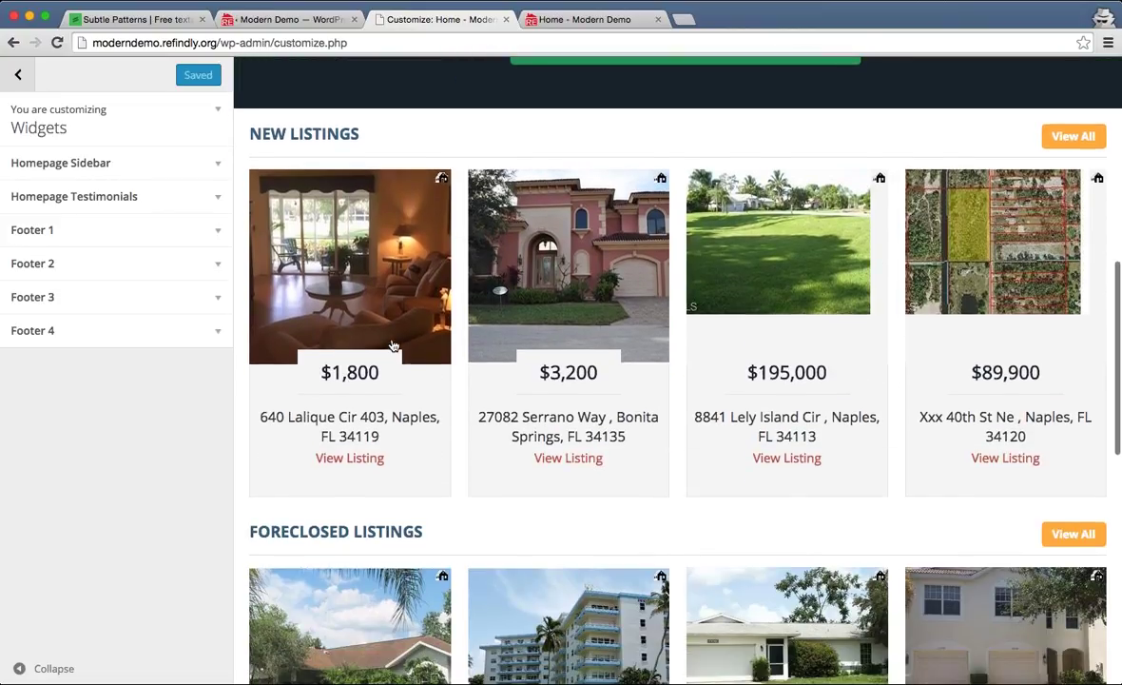
pyautogui.scroll(-1, 393, 345)
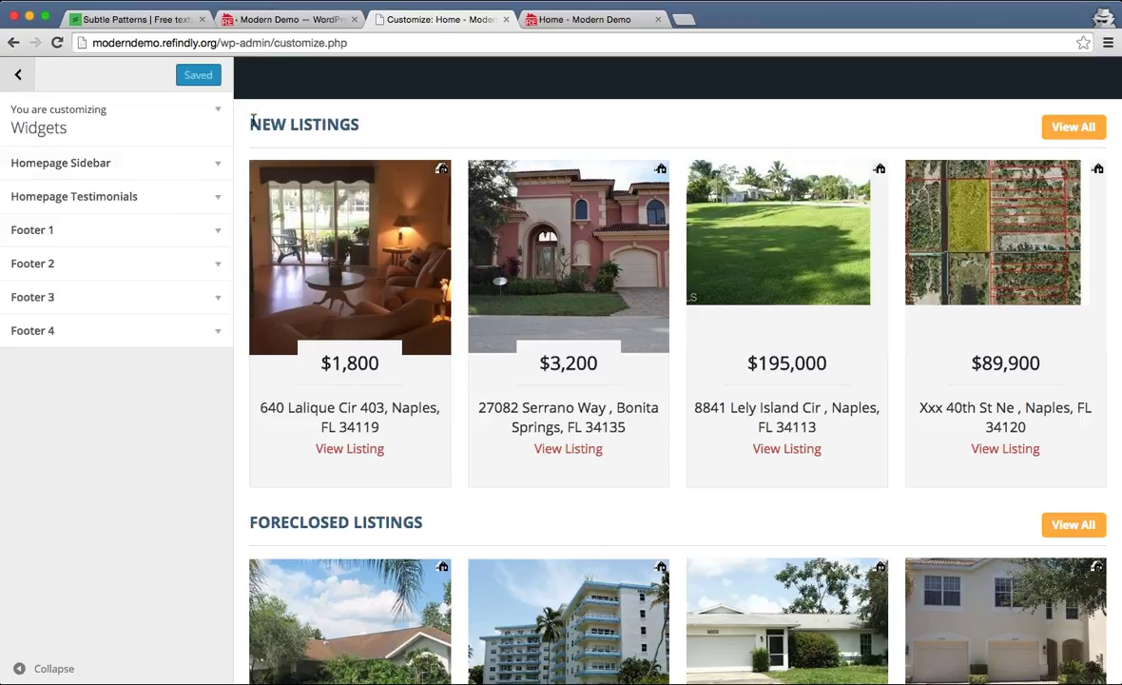
pyautogui.moveTo(252, 119); pyautogui.dragTo(378, 132)
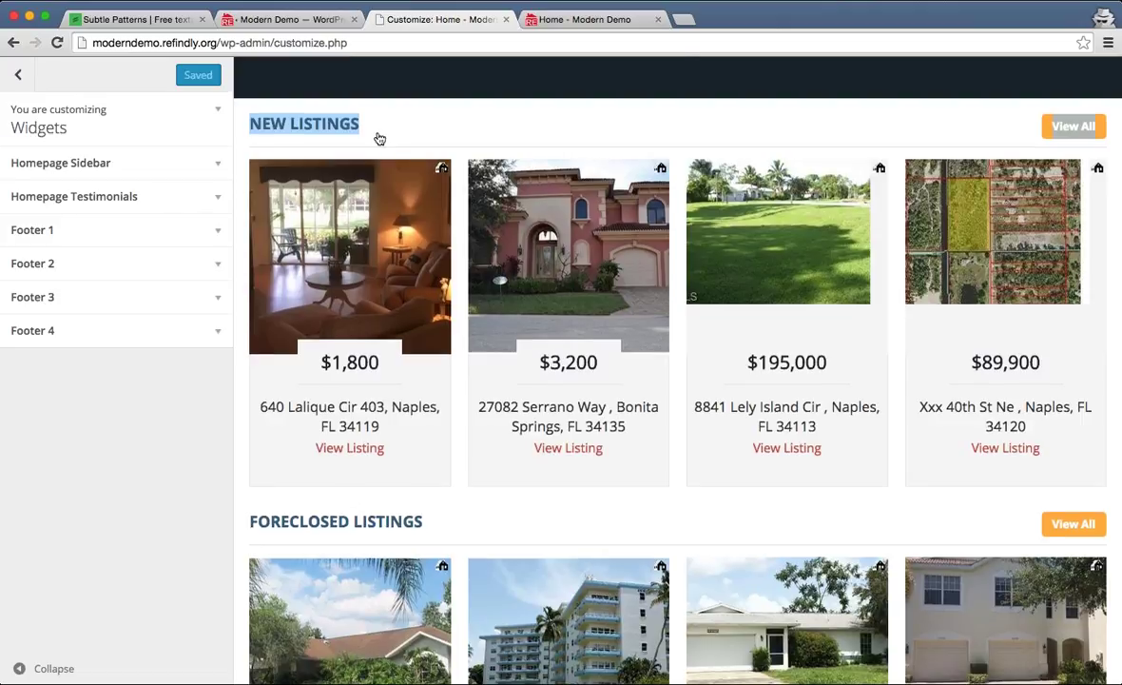
pyautogui.scroll(-5, 378, 132)
pyautogui.moveTo(380, 250); pyautogui.dragTo(1084, 585)
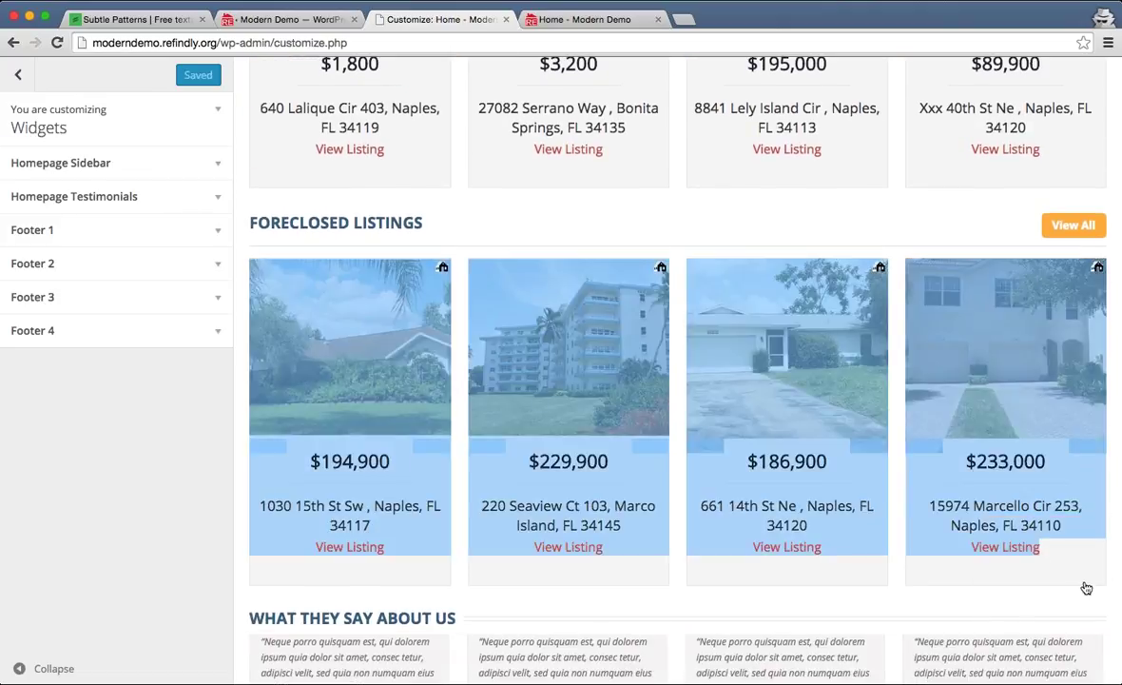
pyautogui.click(1059, 608)
pyautogui.scroll(5, 1039, 609)
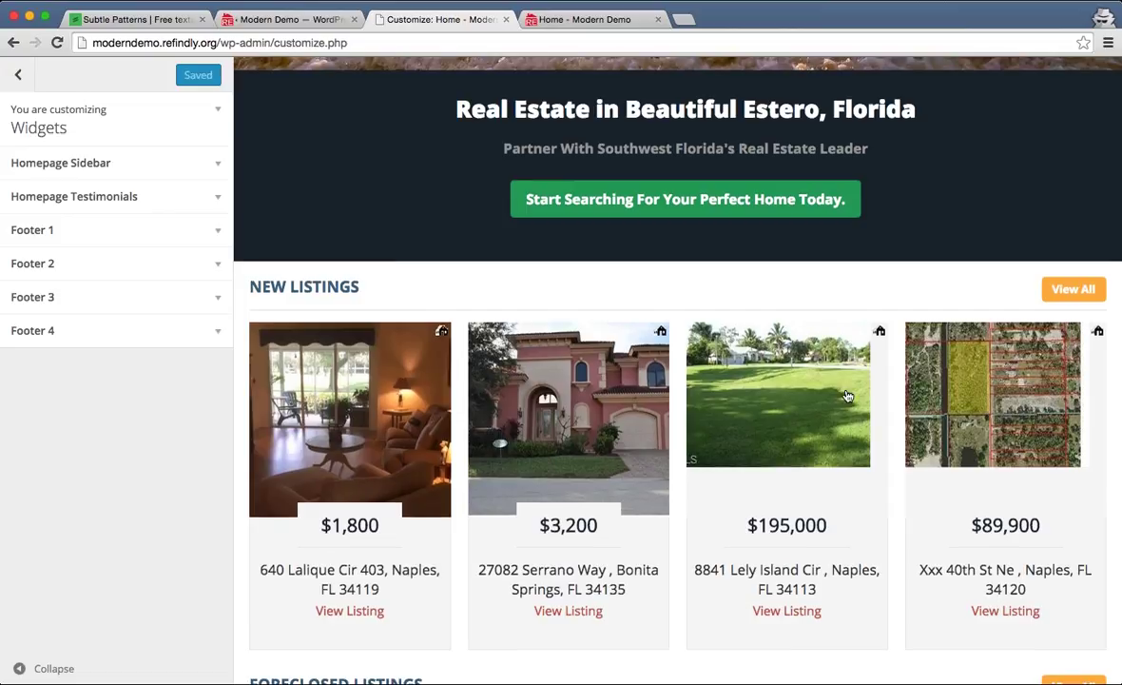
pyautogui.scroll(-5, 861, 390)
pyautogui.scroll(4, 870, 428)
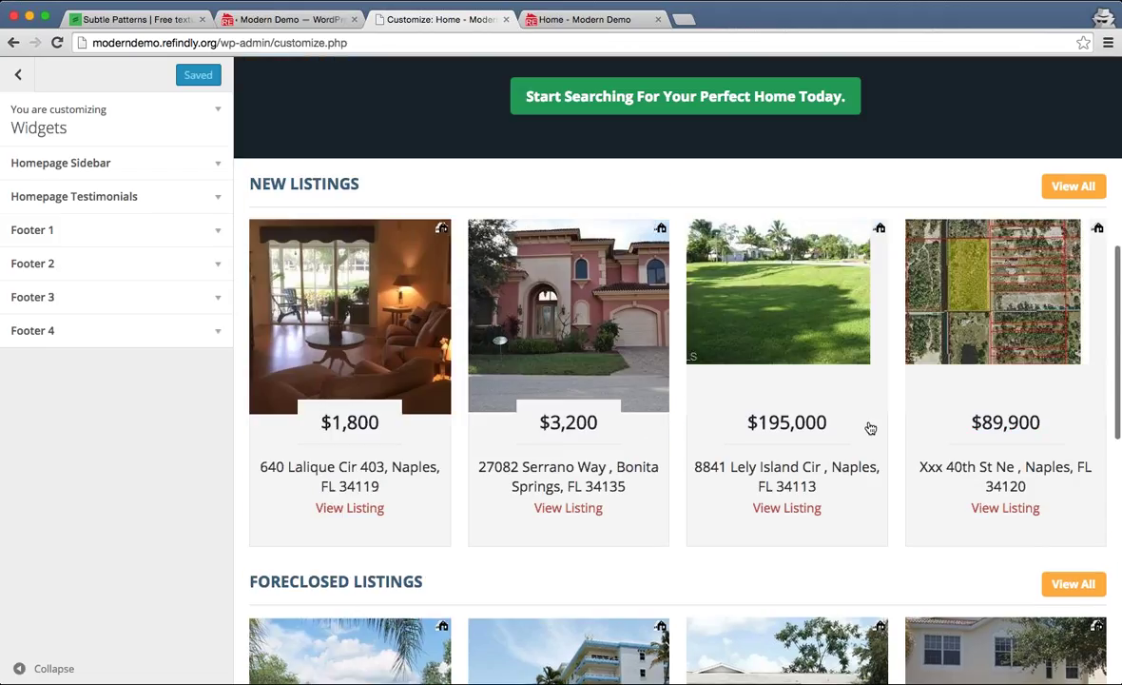
pyautogui.scroll(2, 870, 428)
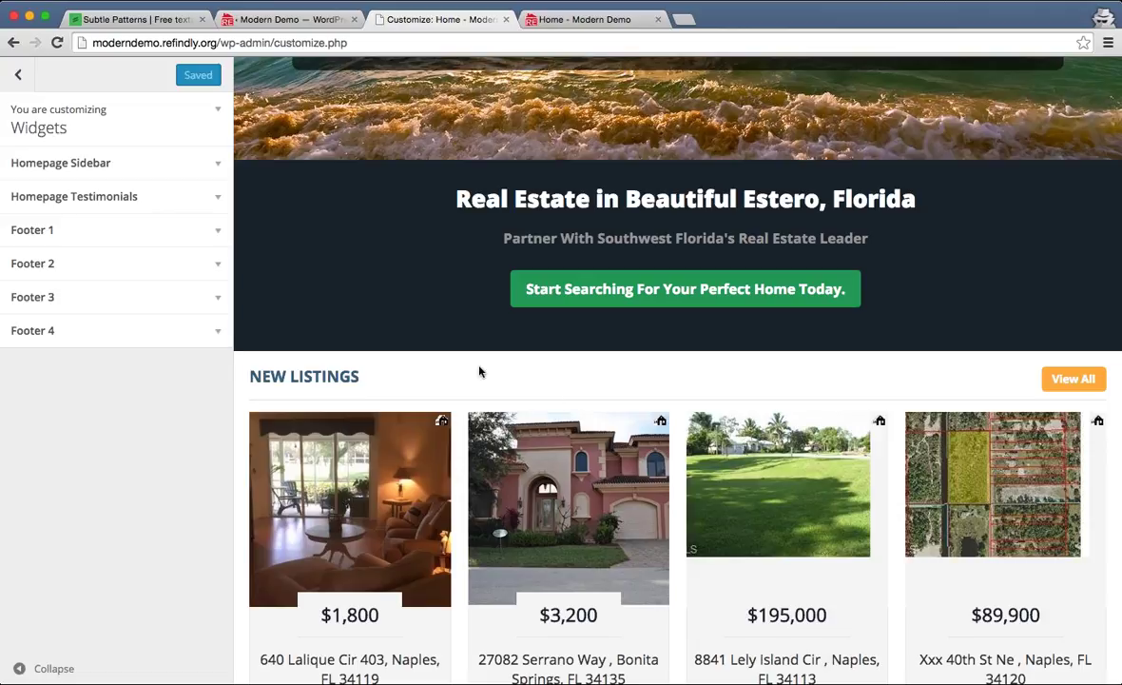
# - Expand the Homepage Sidebar widget area and open the settings of its Refindly New Listings widget
pyautogui.click(219, 168)
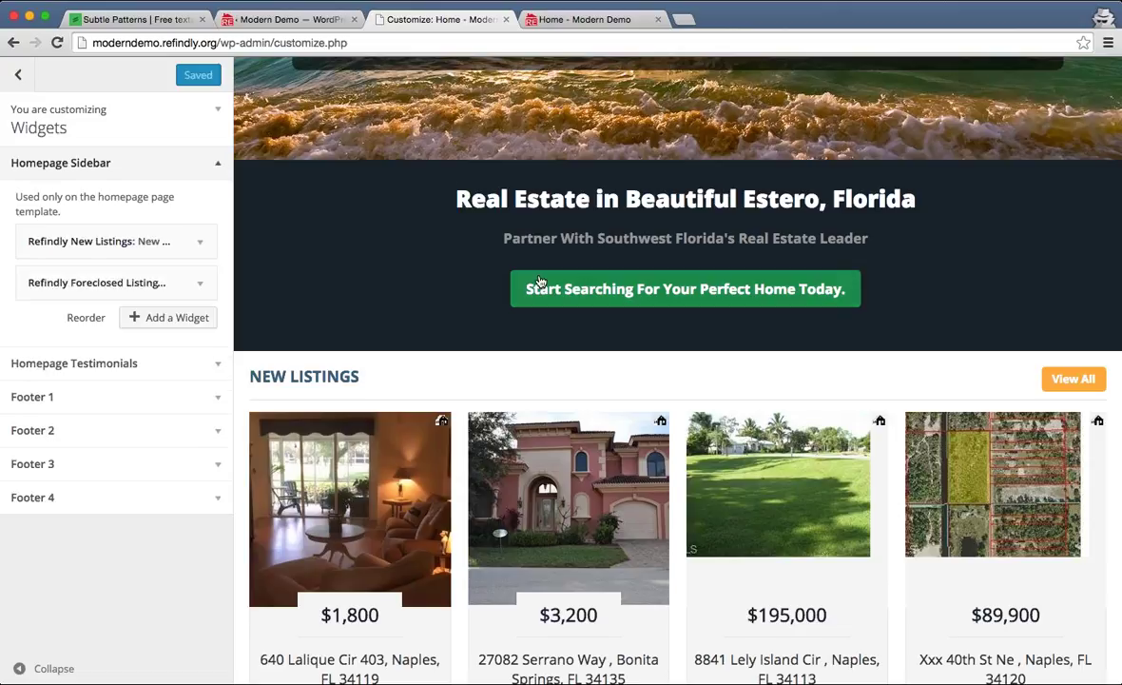
pyautogui.scroll(-2, 441, 267)
pyautogui.scroll(-2, 438, 269)
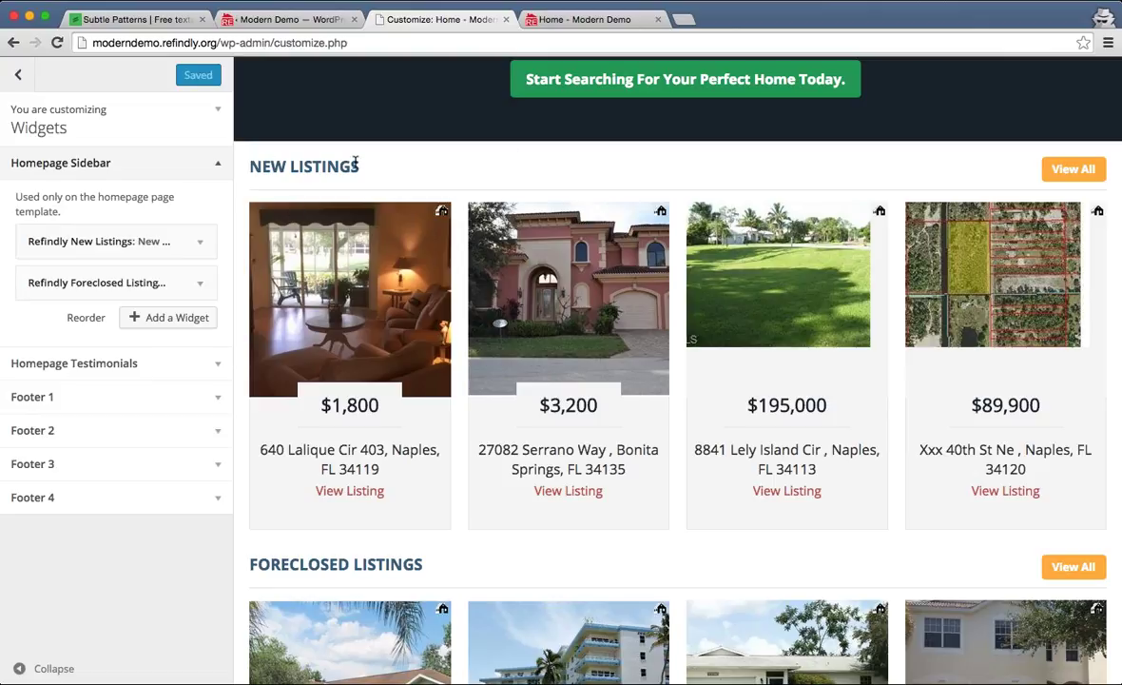
pyautogui.click(203, 244)
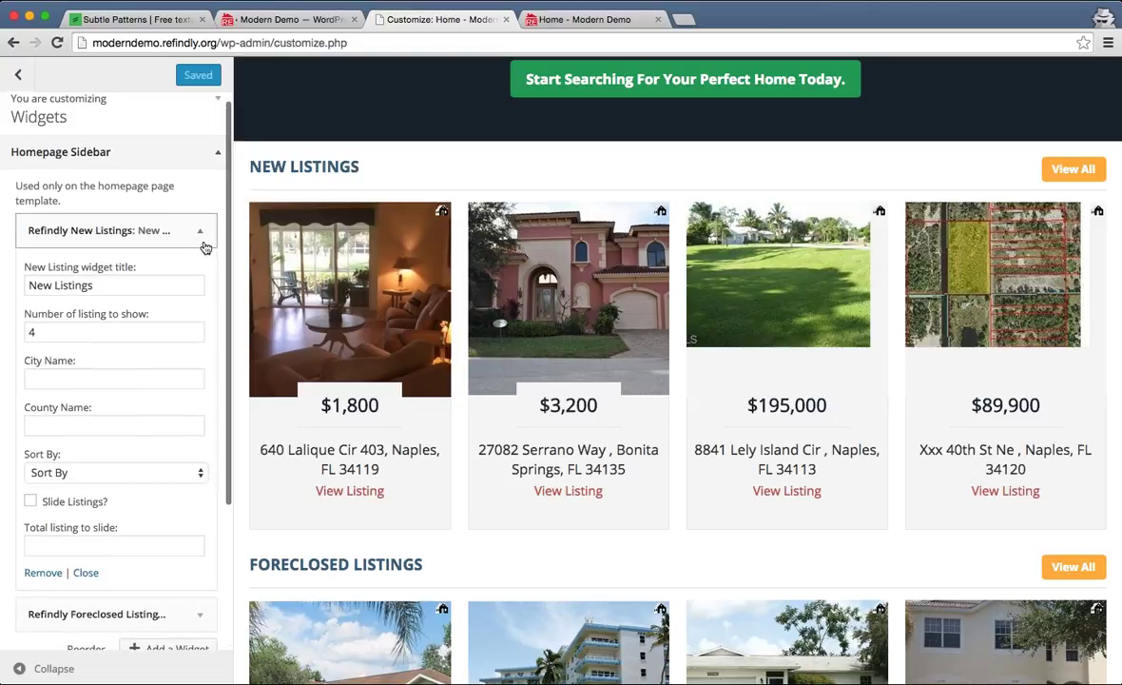
pyautogui.scroll(-2, 203, 245)
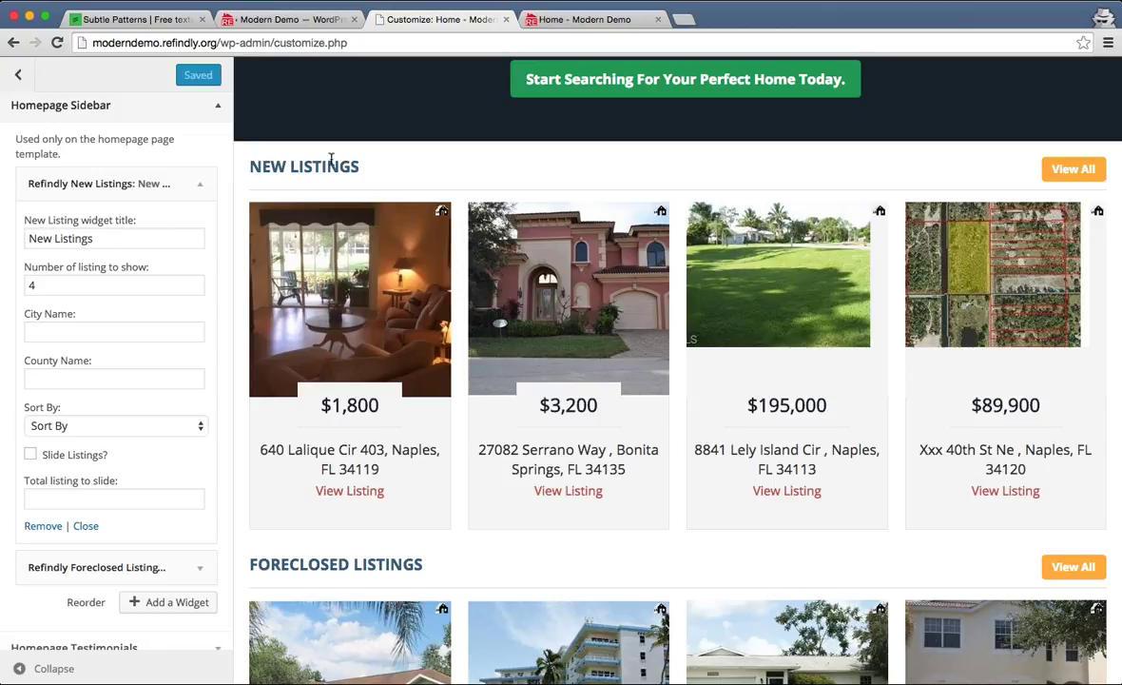
# - Change the New Listings widget's title to "Newest Listings"
pyautogui.moveTo(257, 167); pyautogui.dragTo(392, 167)
pyautogui.click(377, 167)
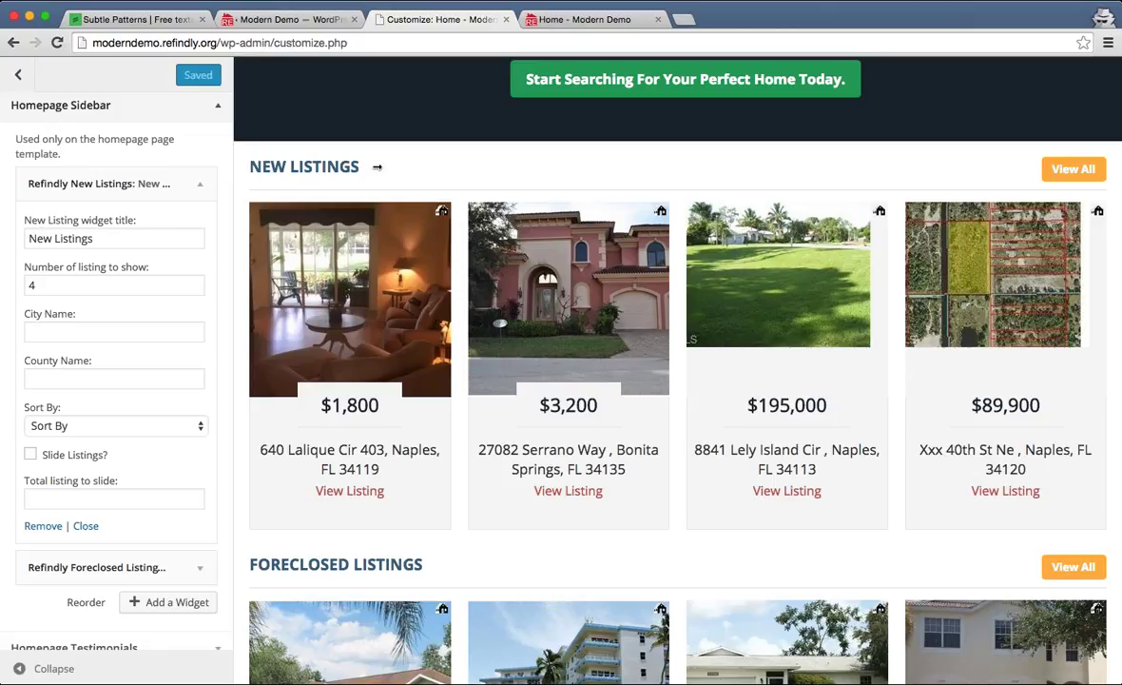
pyautogui.click(48, 238)
pyautogui.write('est')
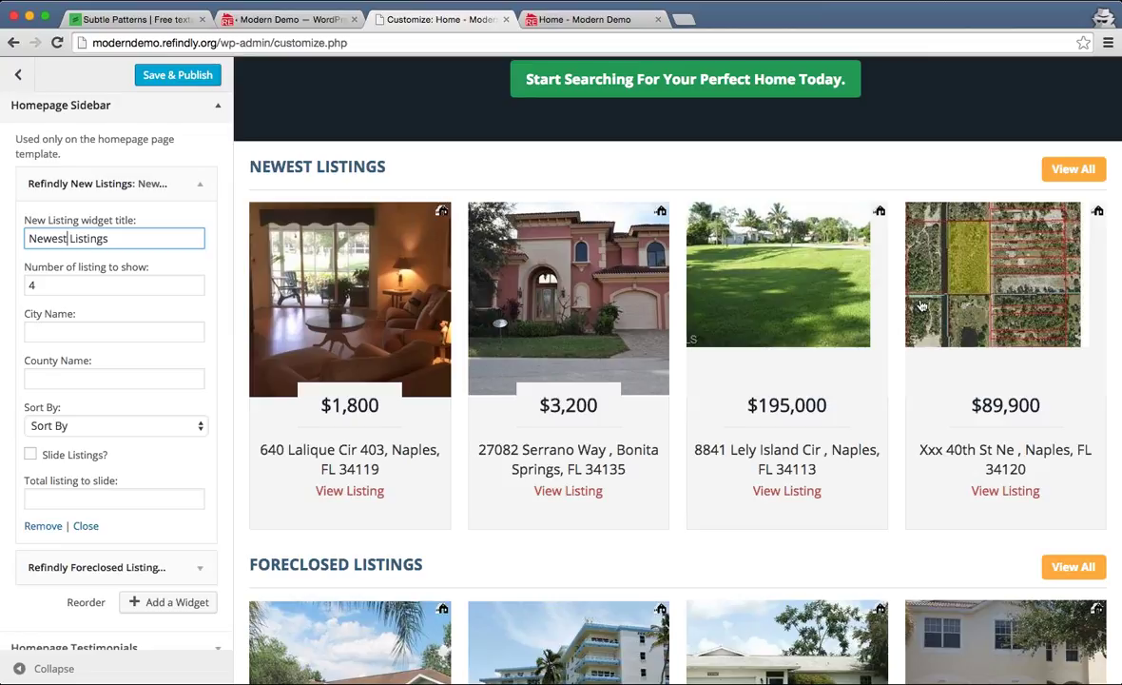
# - Set the New Listings widget's number of listings to show to 8 and check the added row in the preview
pyautogui.moveTo(151, 285); pyautogui.dragTo(26, 274)
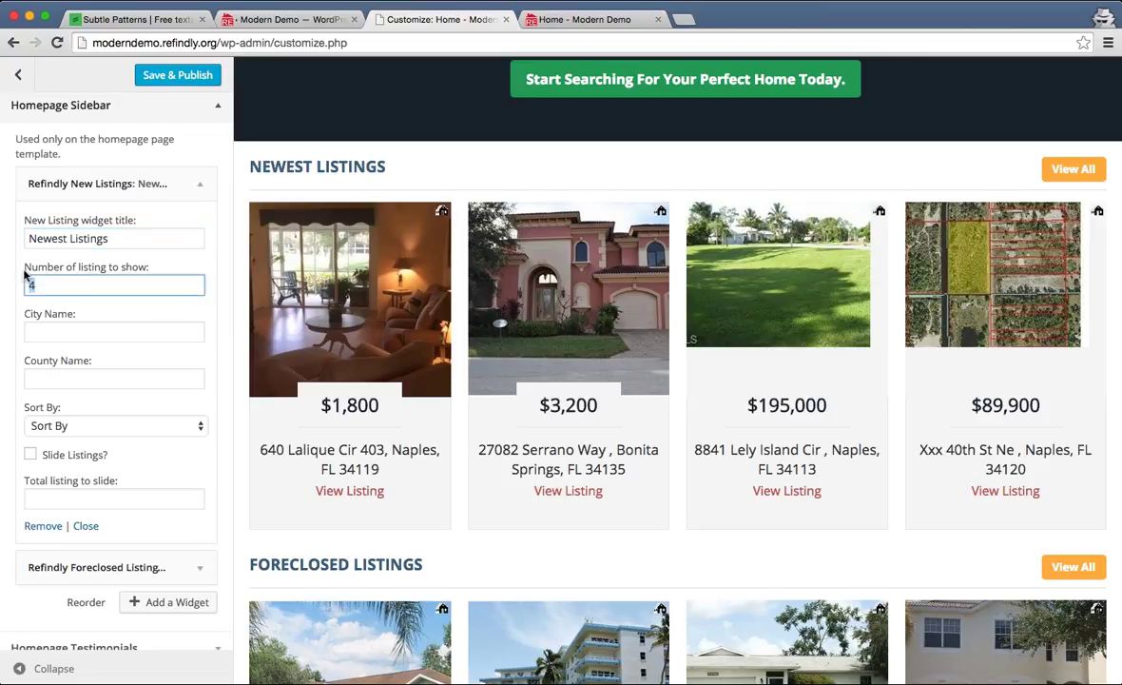
pyautogui.write('8')
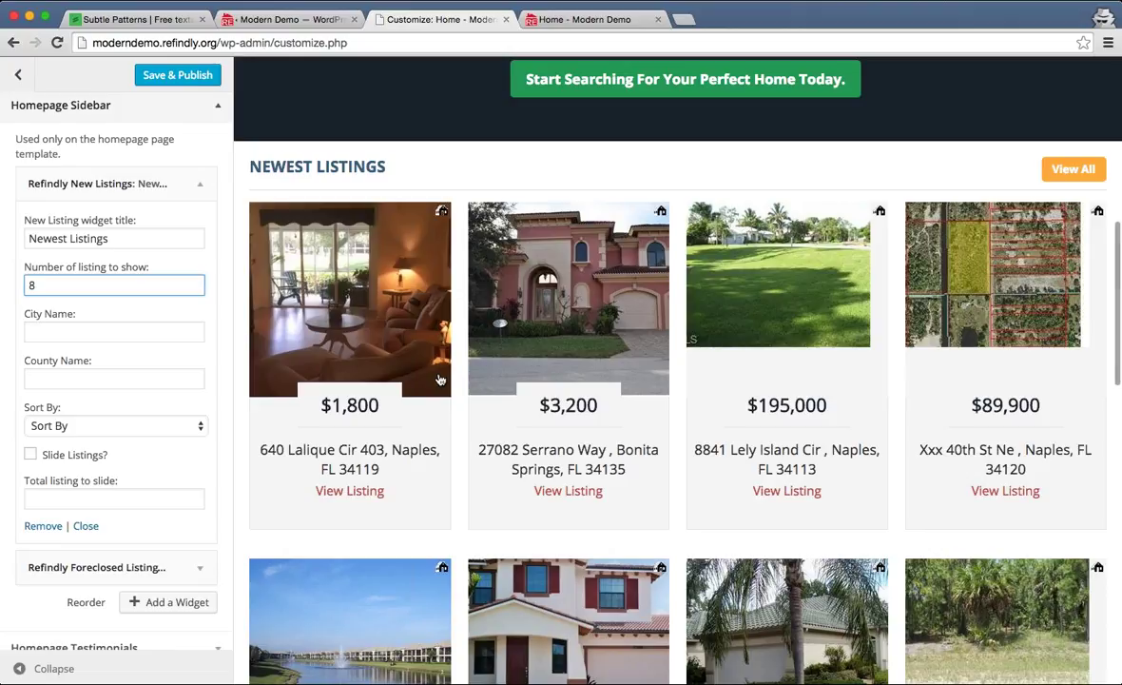
pyautogui.scroll(-3, 433, 380)
pyautogui.scroll(2, 433, 380)
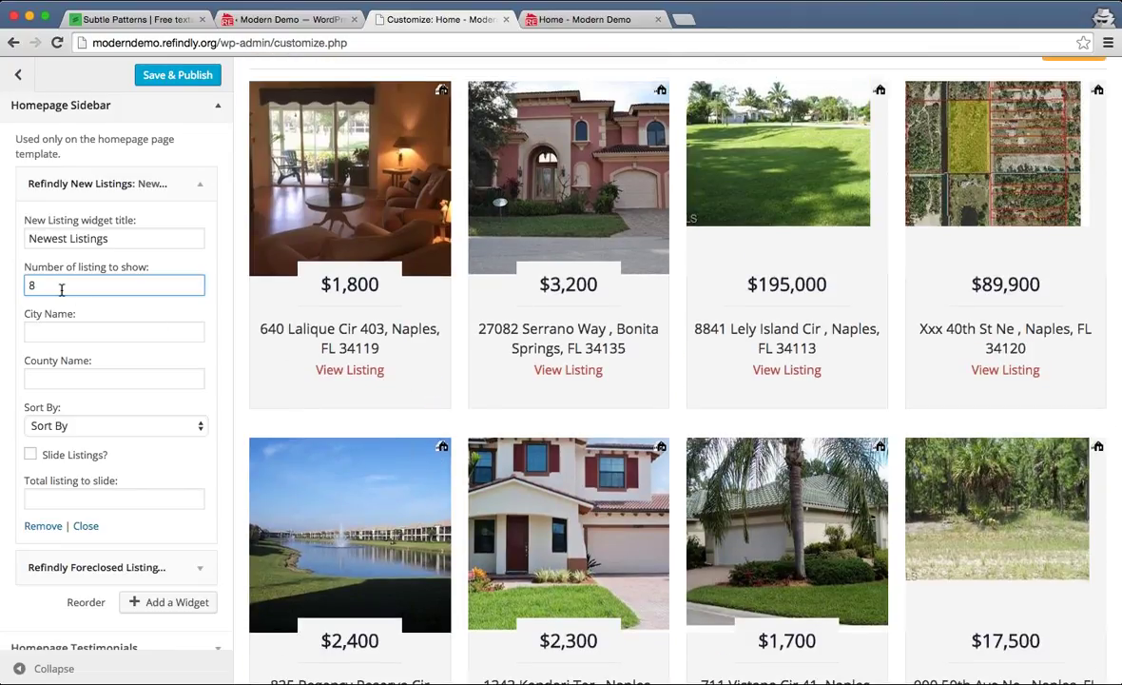
# - Set the New Listings widget's City Name filter to Estero, leaving the County Name empty
pyautogui.click(140, 329)
pyautogui.click(146, 381)
pyautogui.click(165, 328)
pyautogui.click(158, 379)
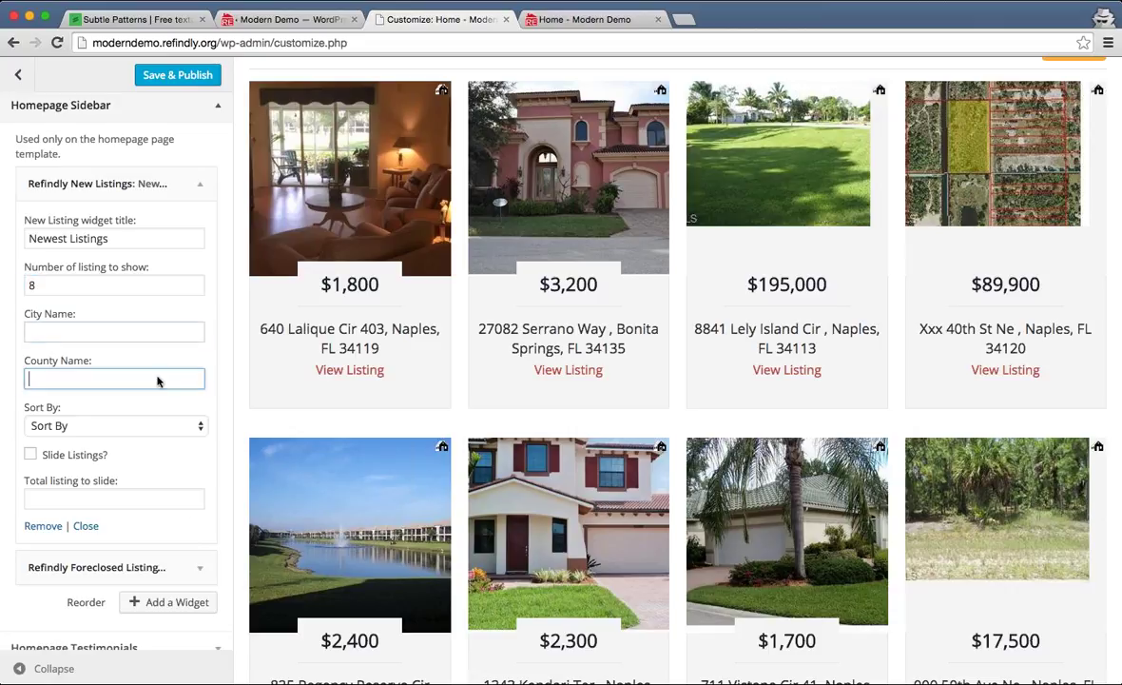
pyautogui.click(167, 328)
pyautogui.press('Tab')
pyautogui.click(179, 332)
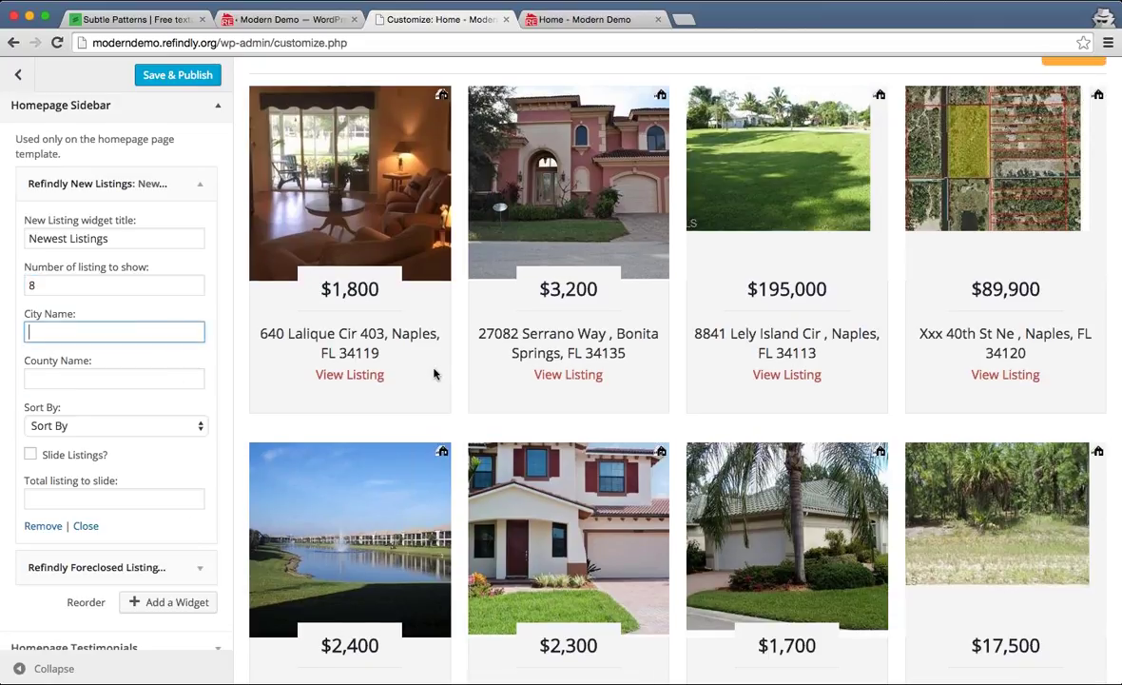
pyautogui.scroll(2, 433, 372)
pyautogui.scroll(-1, 419, 361)
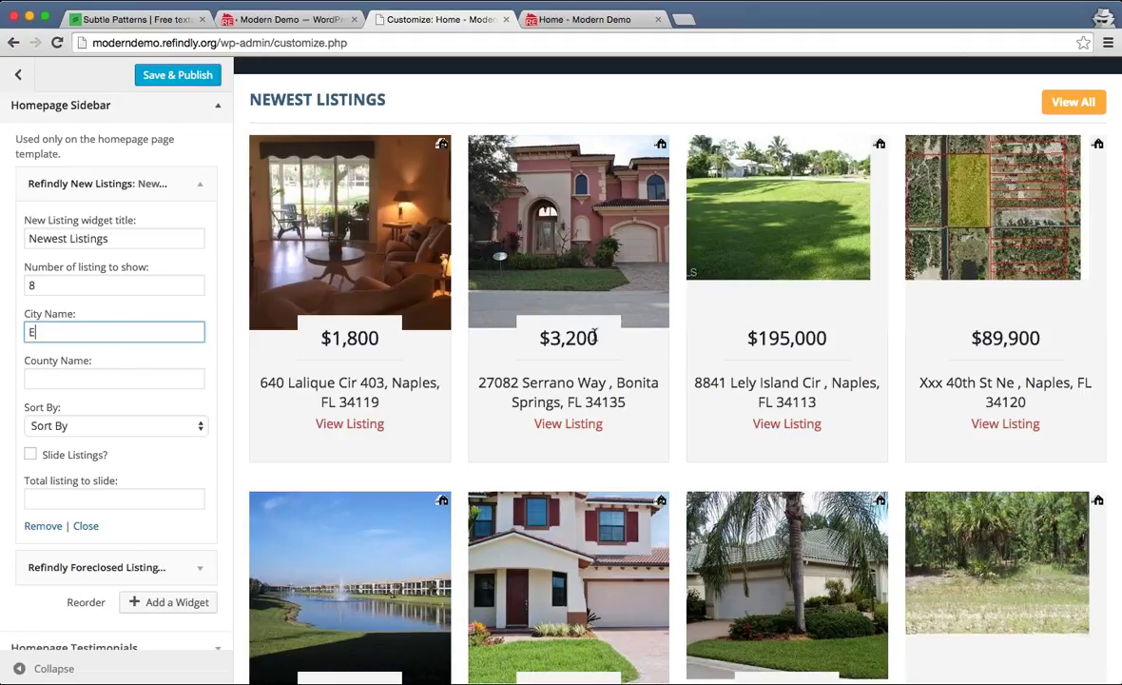
pyautogui.write('stero')
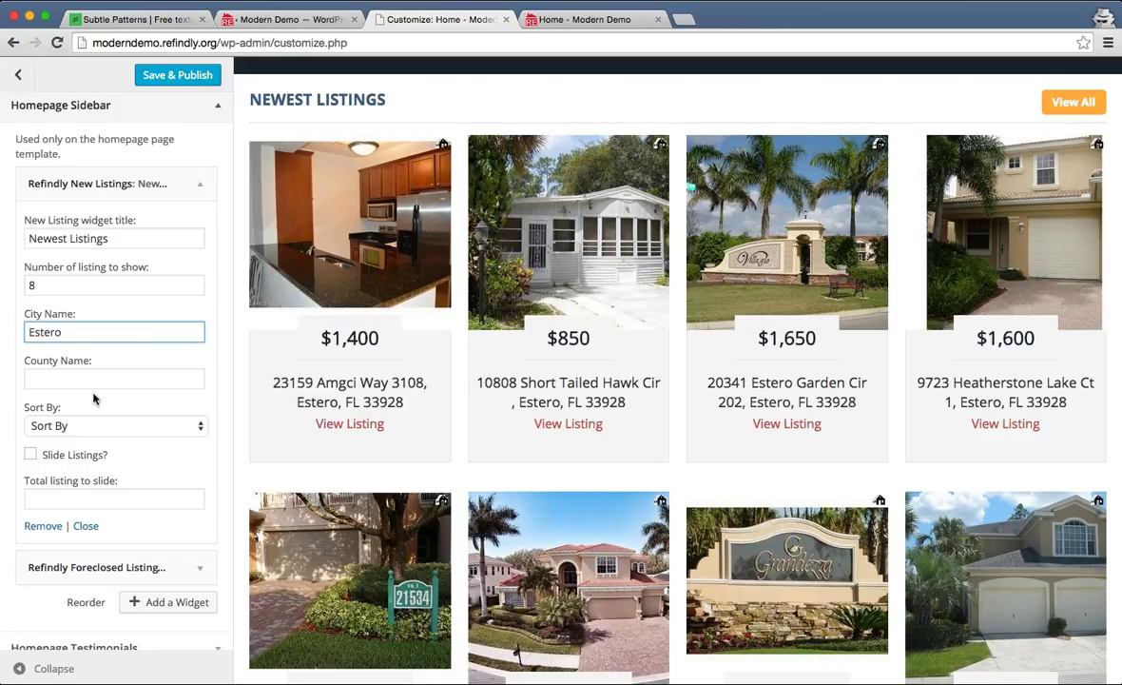
# - Sort the New Listings widget by DOM (newest), and save and publish the changes
pyautogui.press('Tab')
pyautogui.press('Tab')
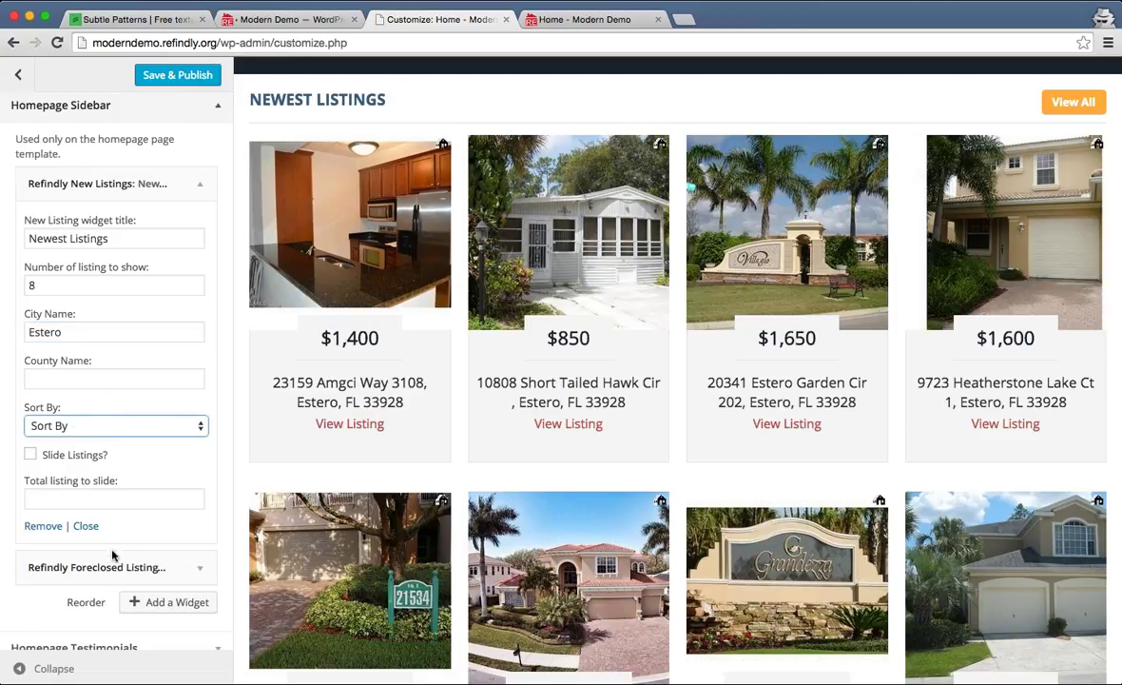
pyautogui.press('Down')
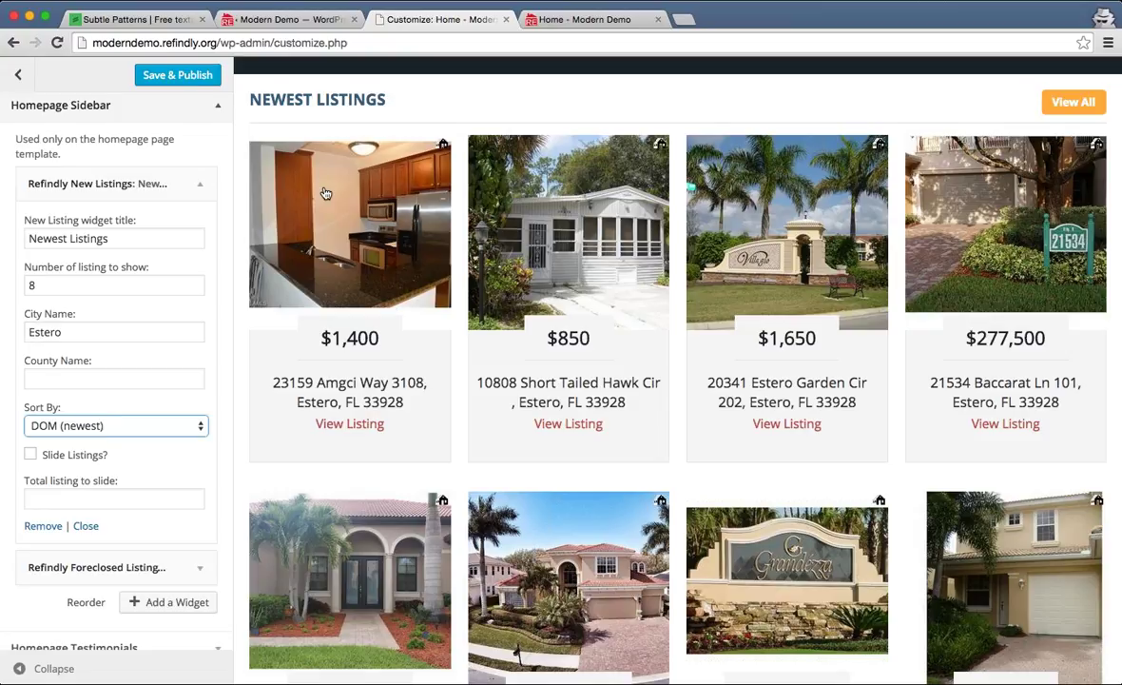
pyautogui.click(175, 76)
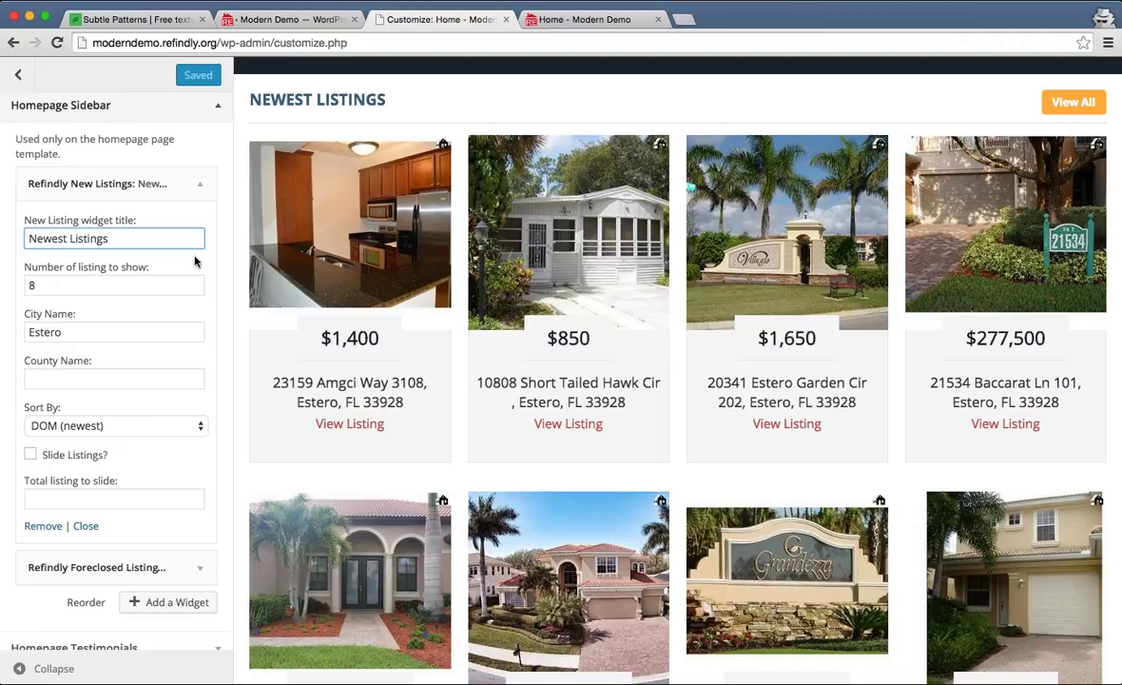
# - Retitle the New Listings widget "Newest Estero Listings" and review the listings in the preview
pyautogui.write('Estero')
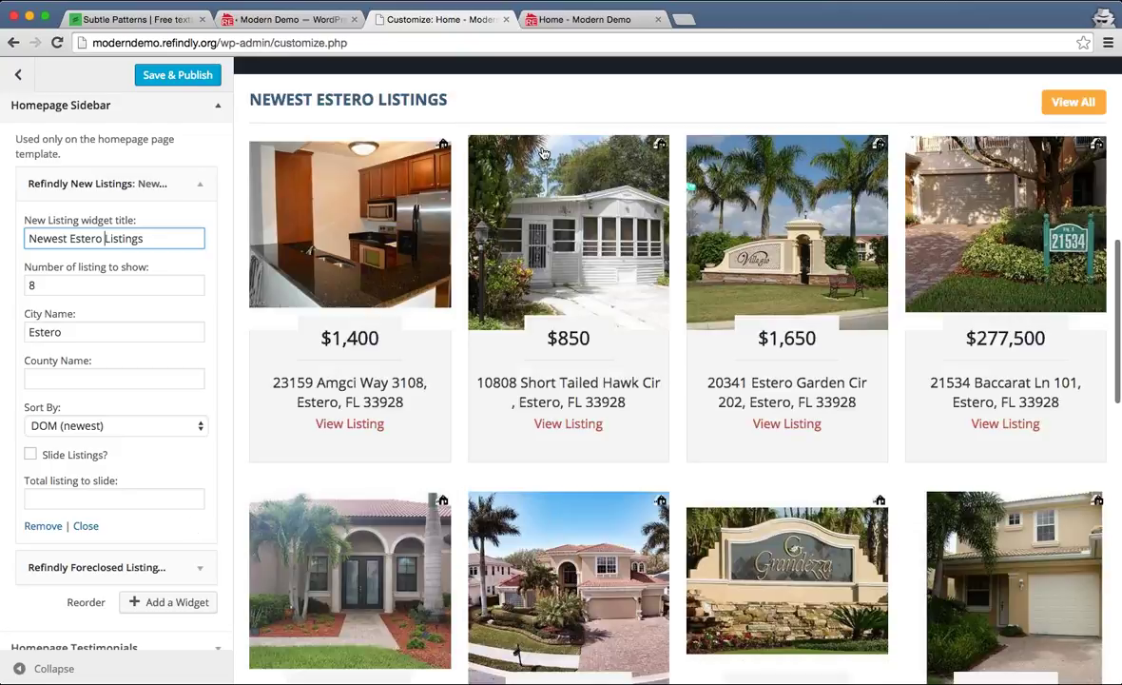
pyautogui.scroll(-2, 628, 290)
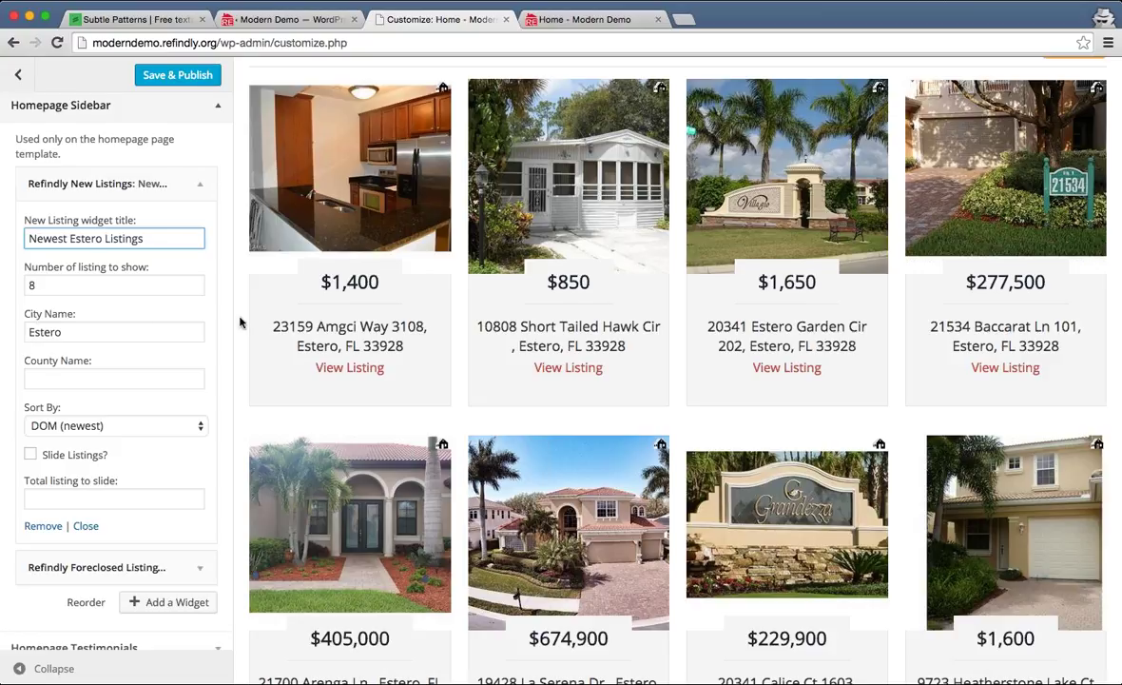
# - Replace the city in the New Listings widget's title so it reads "Newest Lee County Listings"
pyautogui.doubleClick(88, 240)
pyautogui.write('L')
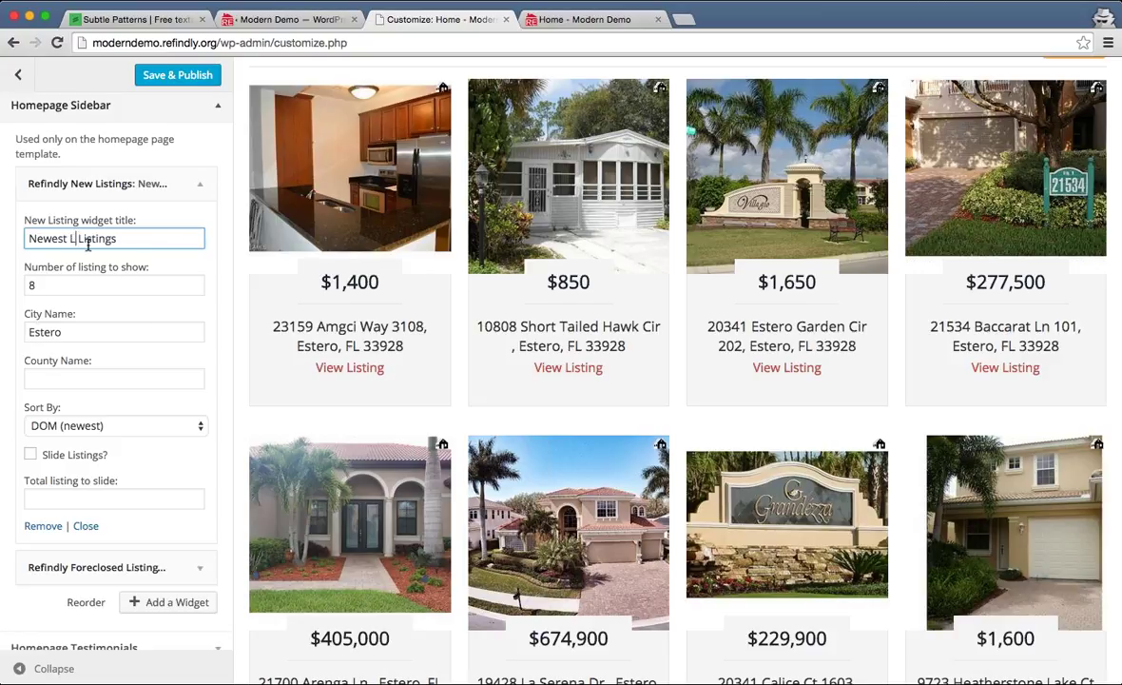
pyautogui.write('ee Co')
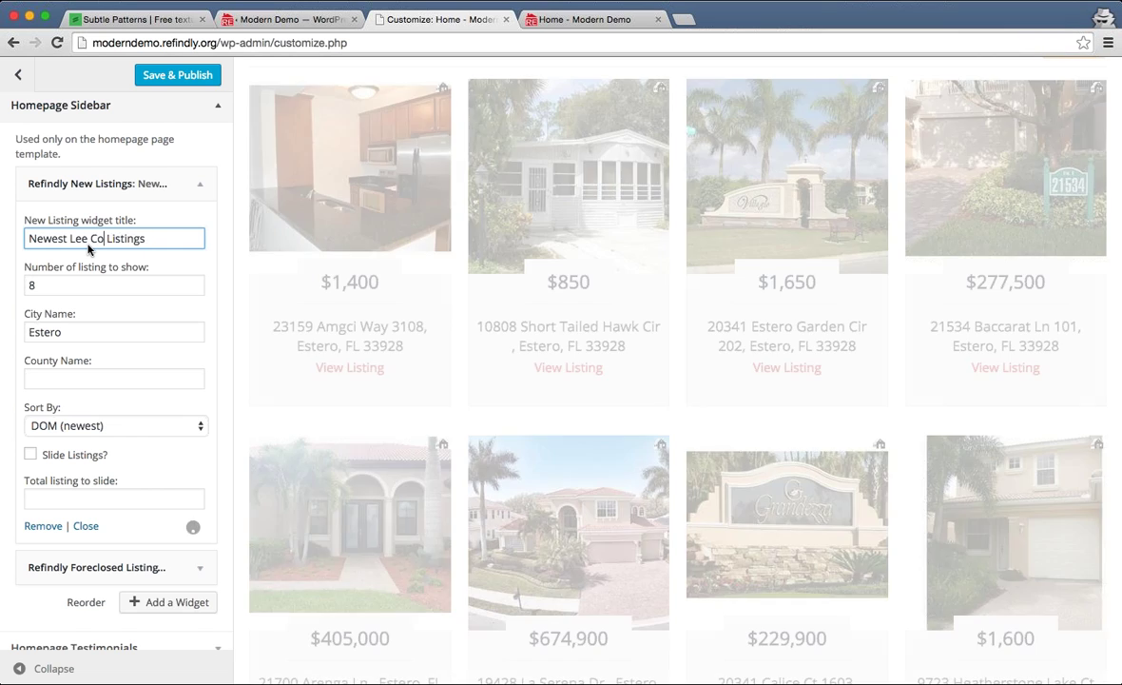
pyautogui.write('unty')
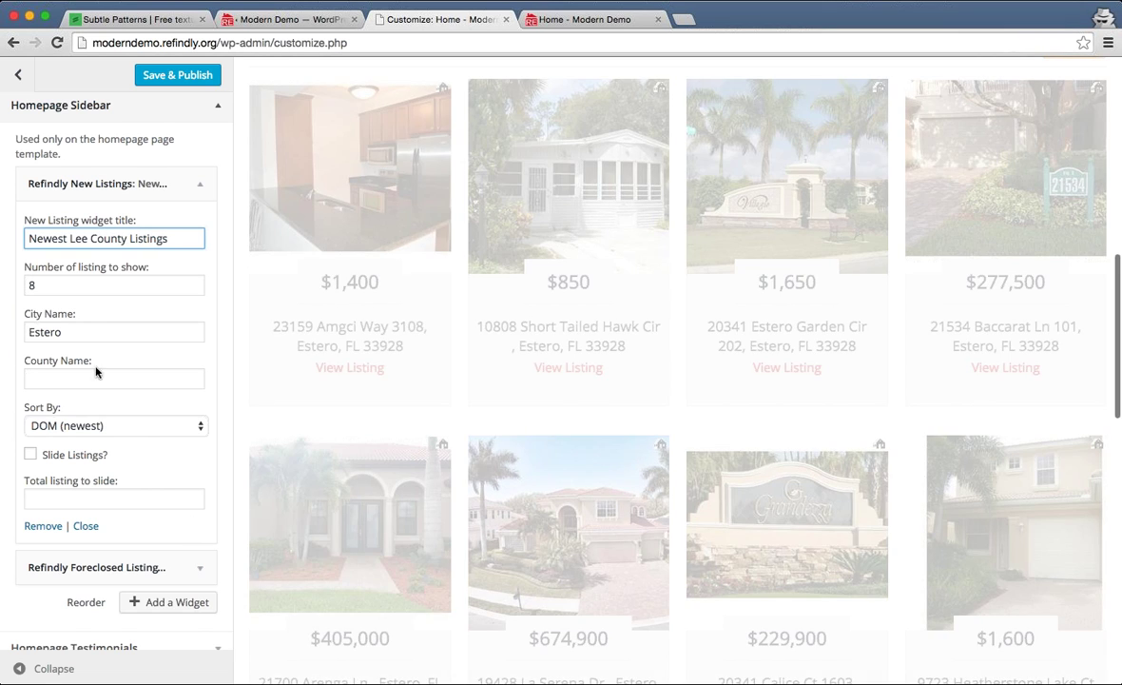
# - Clear the New Listings widget's City Name, set its County Name to Lee, and save and publish the changes
pyautogui.moveTo(88, 332); pyautogui.dragTo(26, 334)
pyautogui.press('BackSpace')
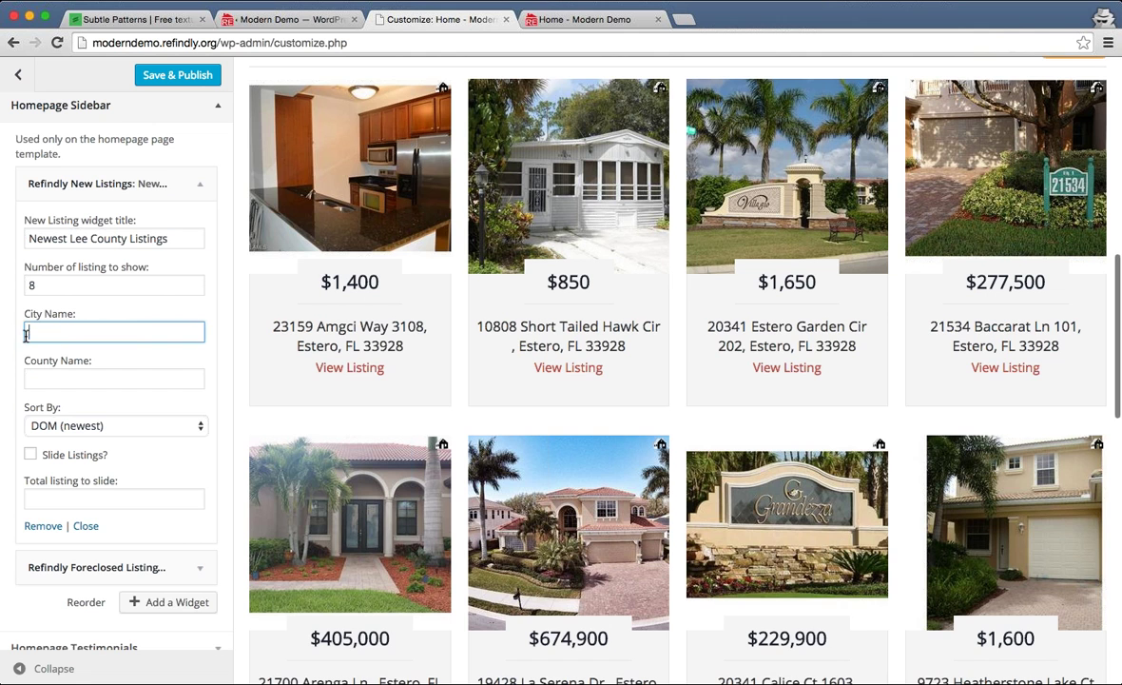
pyautogui.click(28, 378)
pyautogui.write('L')
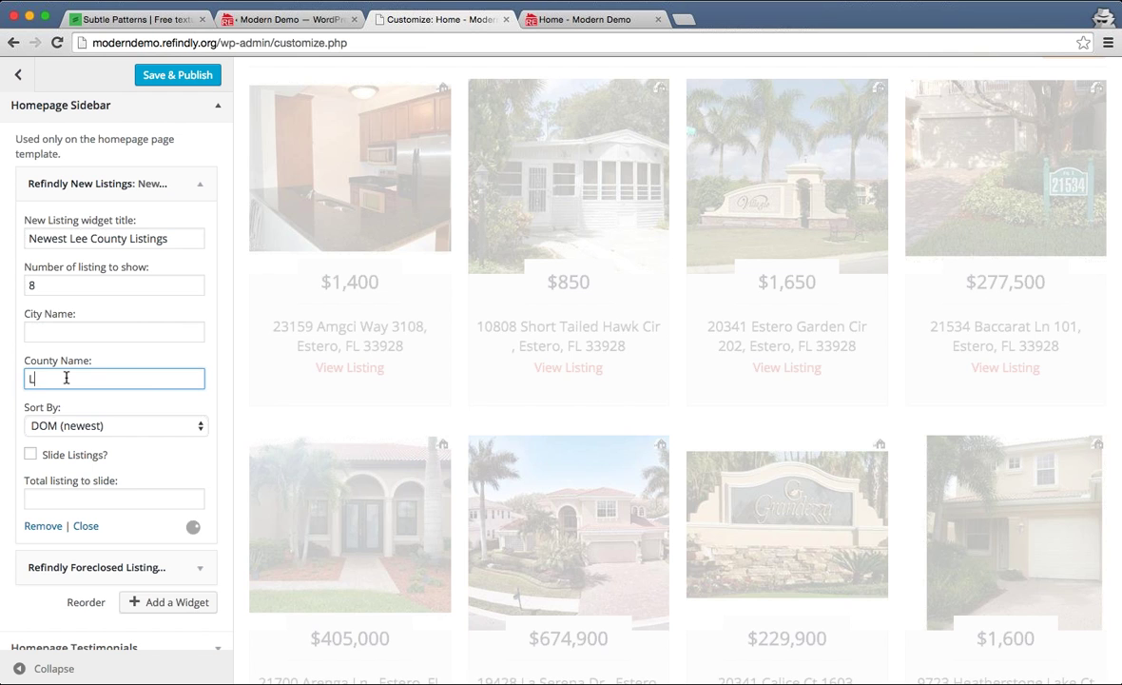
pyautogui.write('ee')
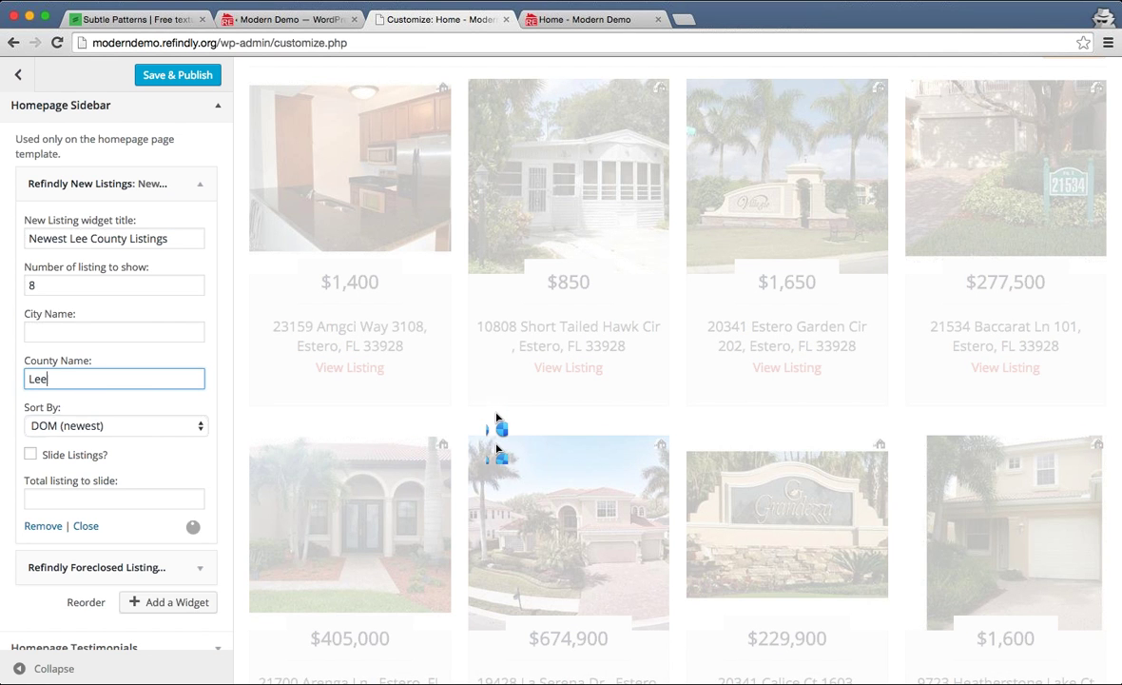
pyautogui.press('Tab')
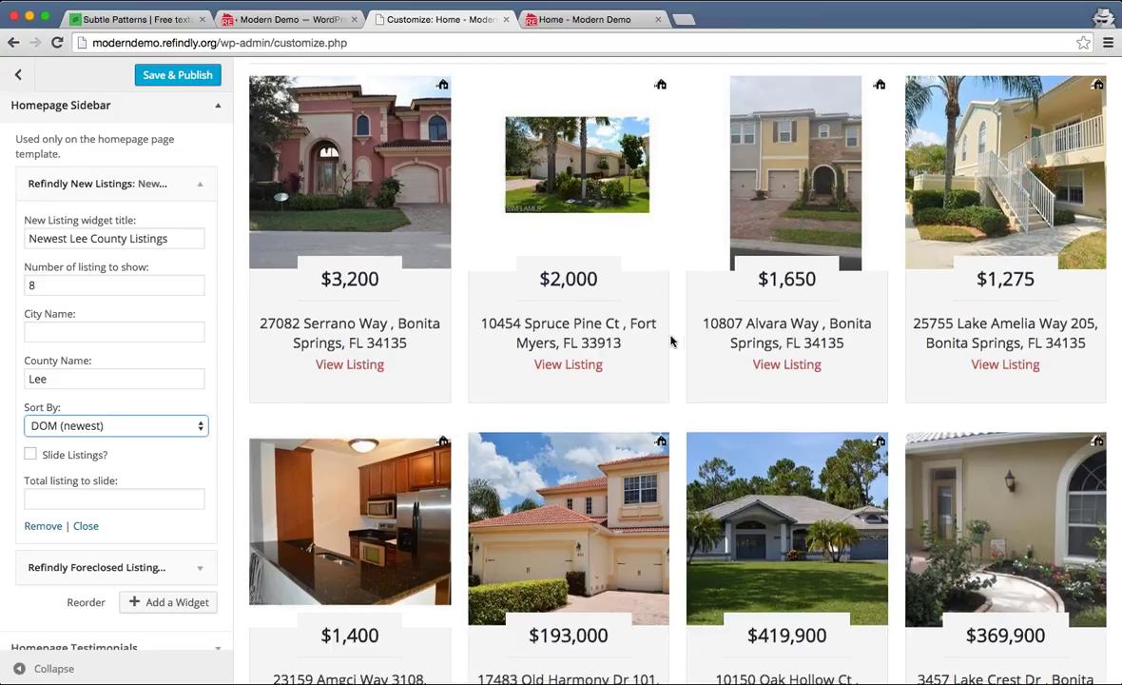
pyautogui.scroll(-1, 671, 344)
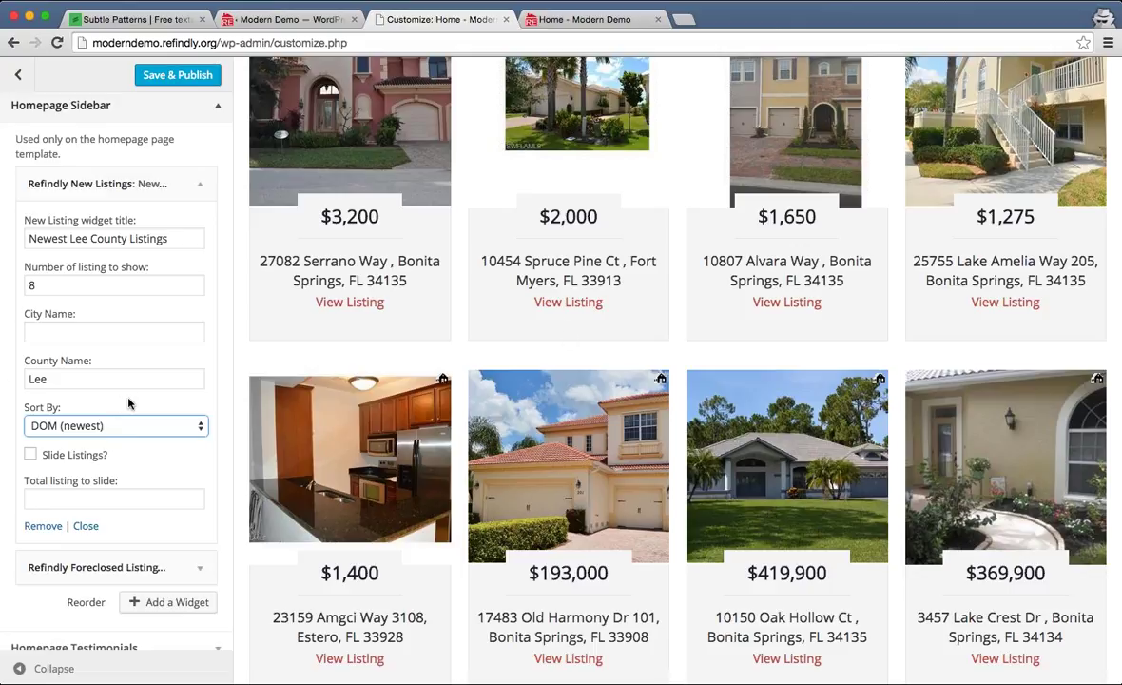
pyautogui.click(193, 72)
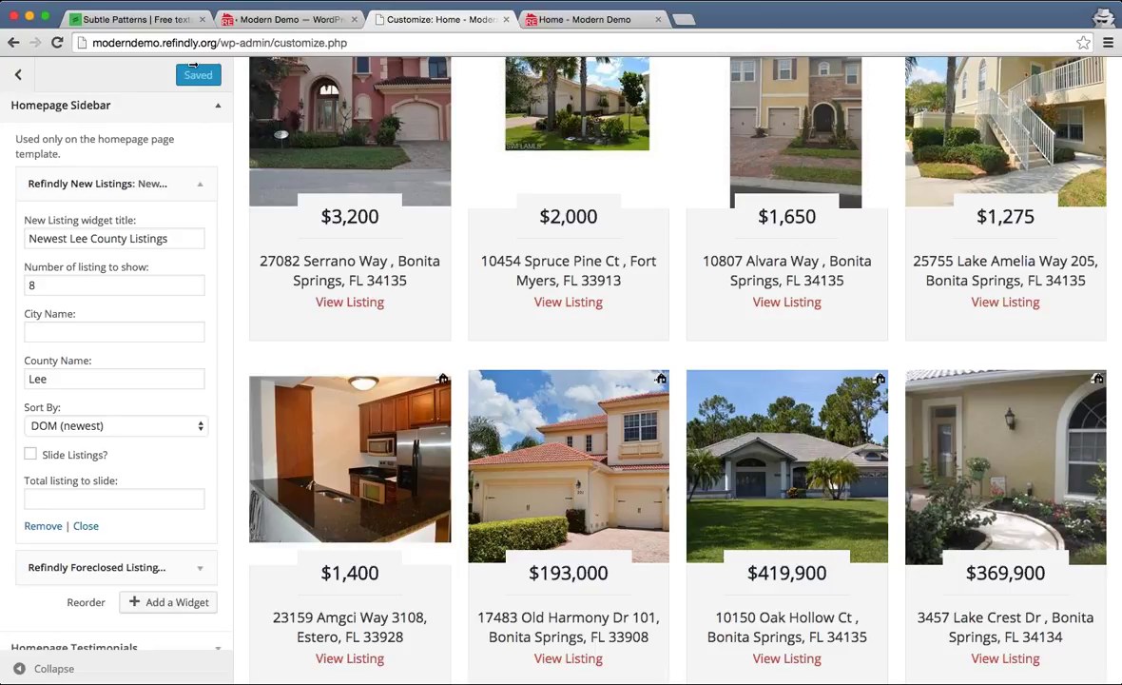
# - Clear the New Listings widget's County Name and change its title to "Newest Southwest Florida Listings"
pyautogui.click(51, 379)
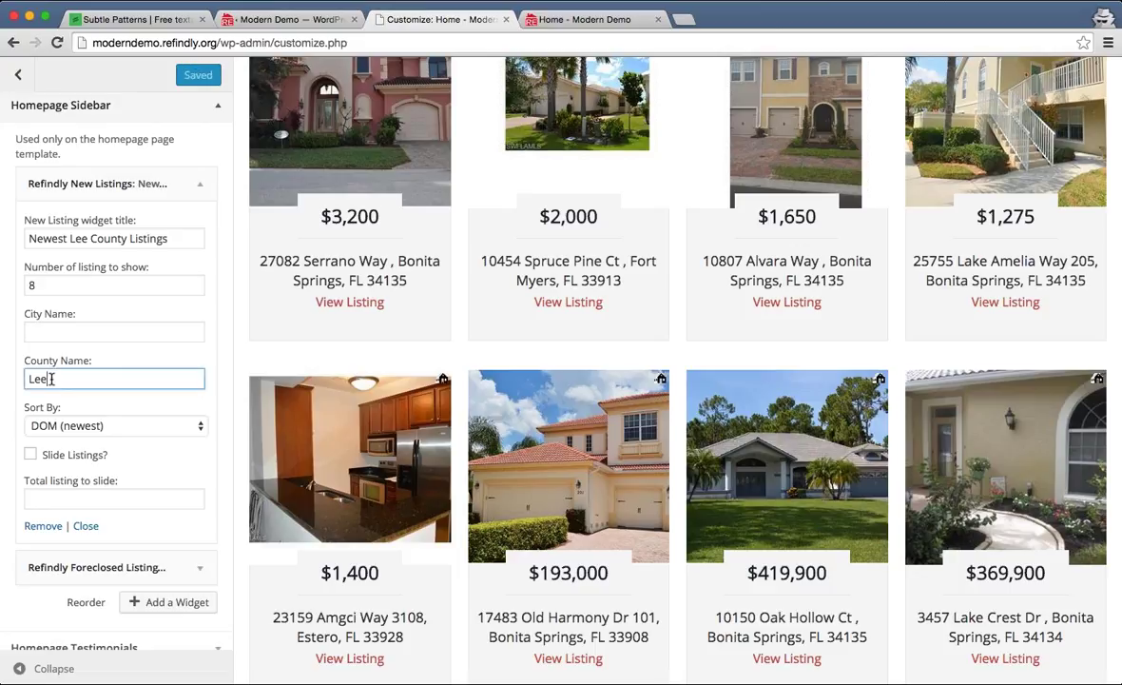
pyautogui.doubleClick(51, 378)
pyautogui.press('BackSpace')
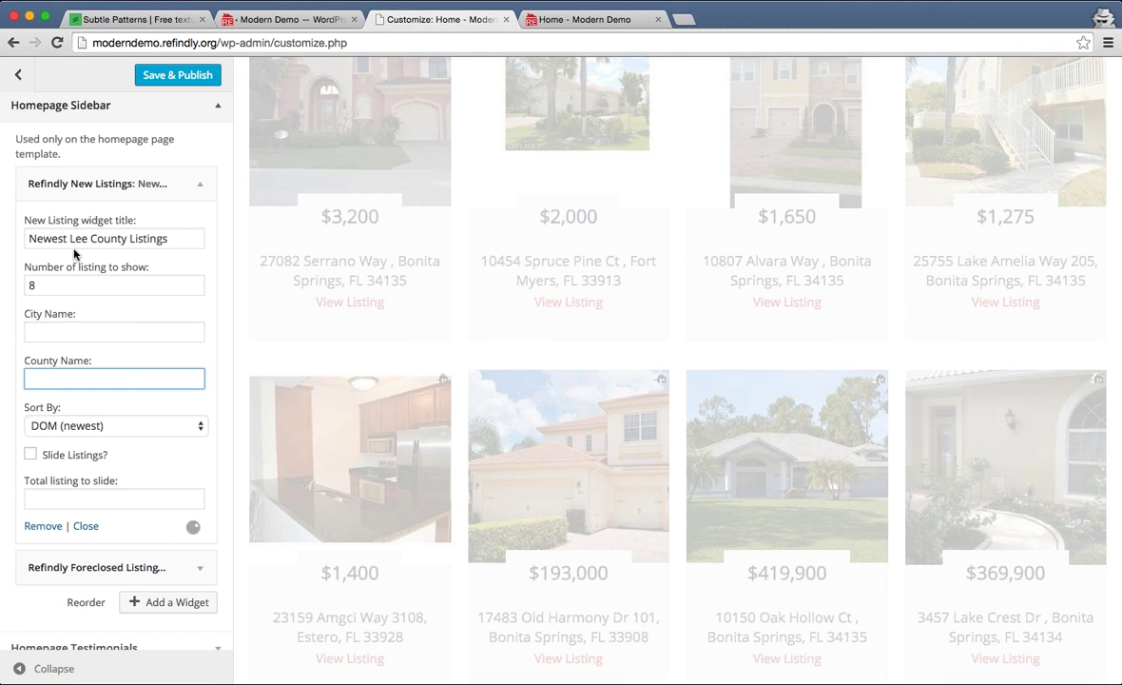
pyautogui.moveTo(74, 241); pyautogui.dragTo(129, 238)
pyautogui.write('Southwest')
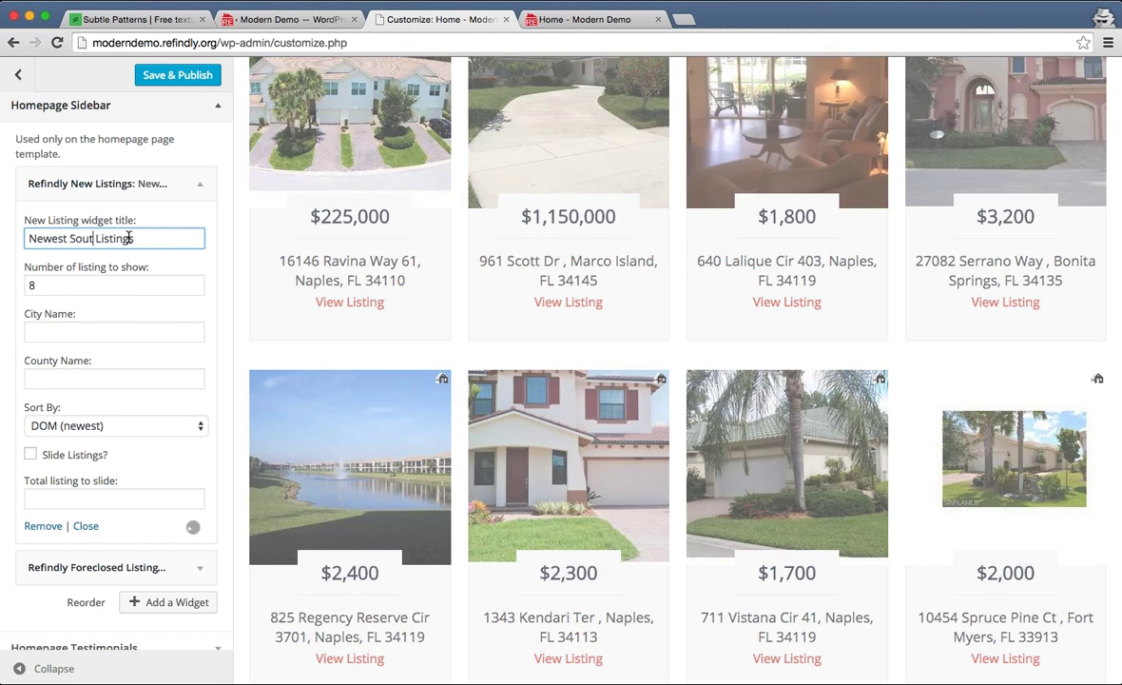
pyautogui.write(' Florida')
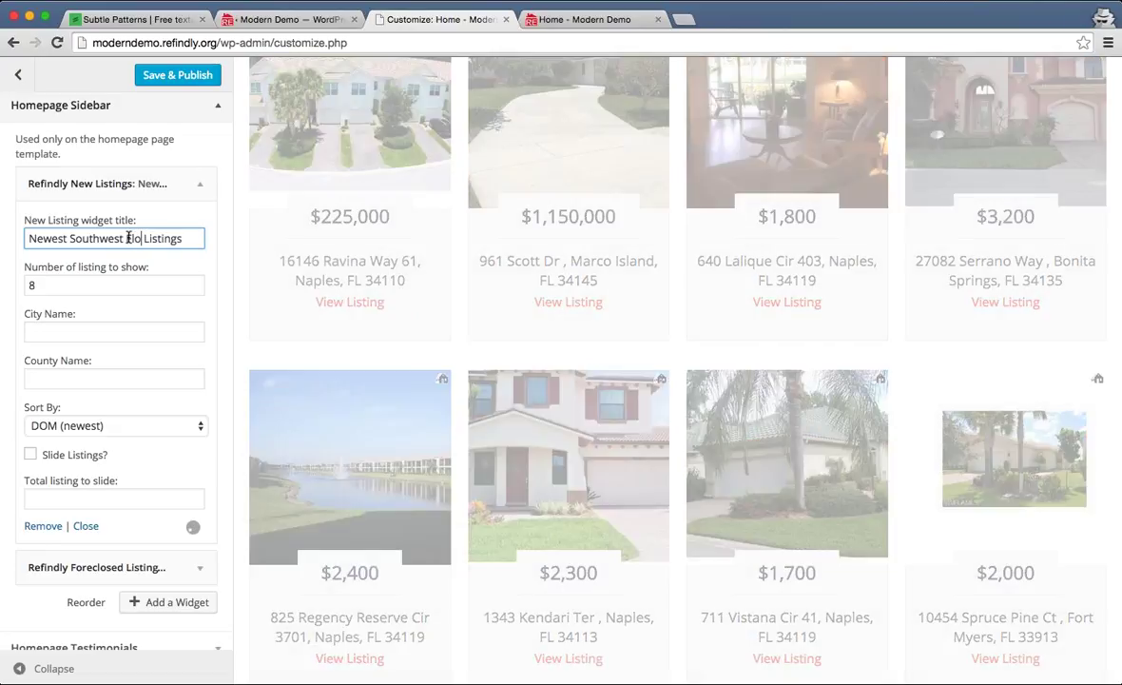
# - Set the New Listings widget's City Name filter to "Naples, Estero, Bonita Springs", leaving the County Name empty
pyautogui.click(89, 329)
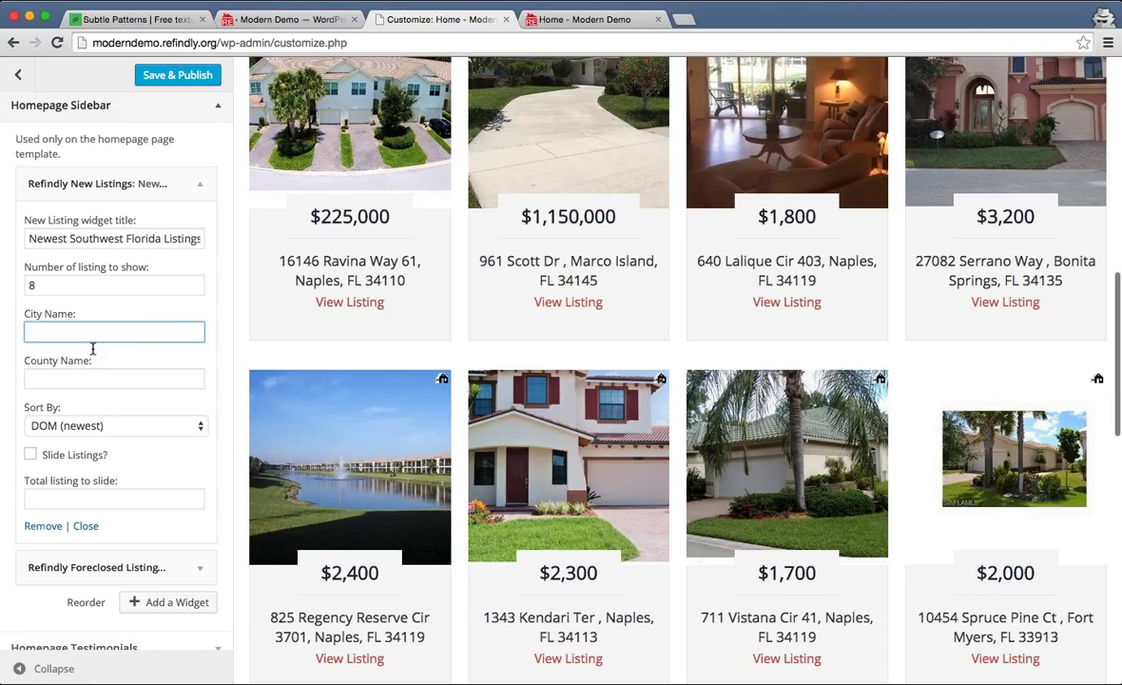
pyautogui.write('Naple')
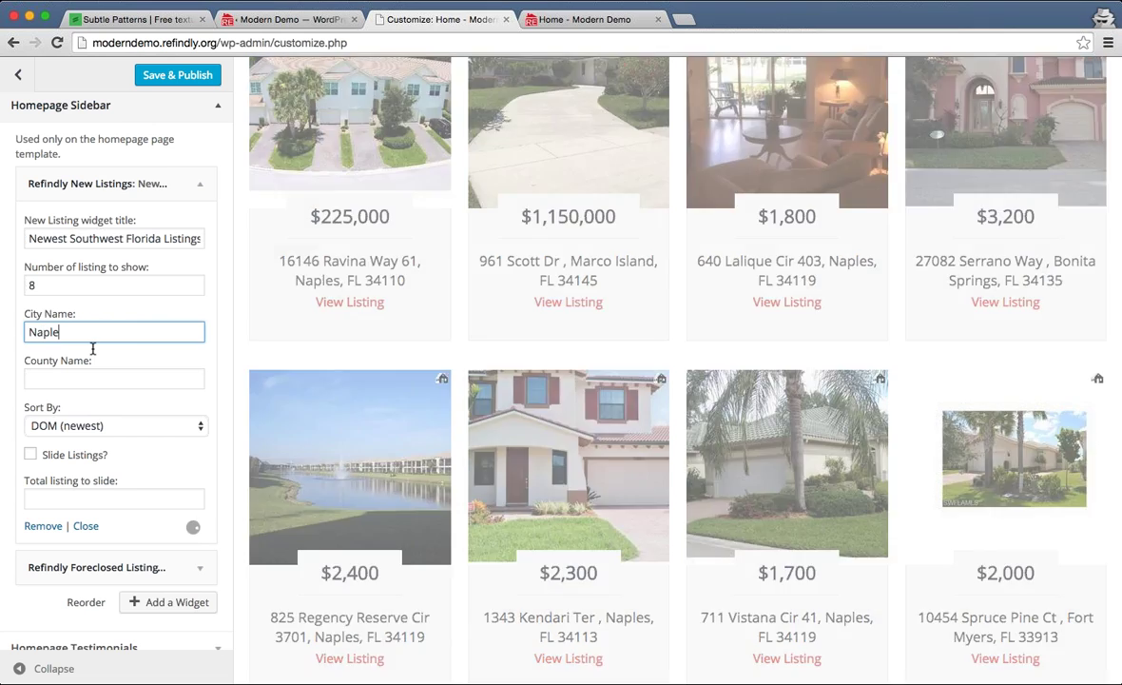
pyautogui.write('s, Estero')
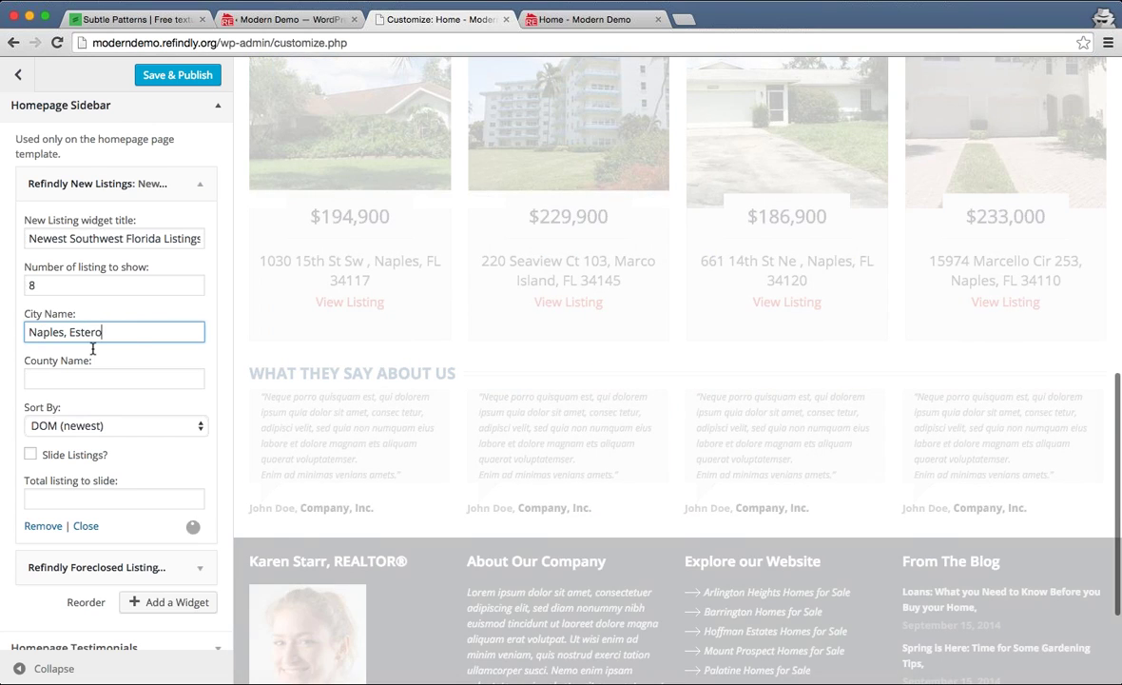
pyautogui.write(', Bonita Springs')
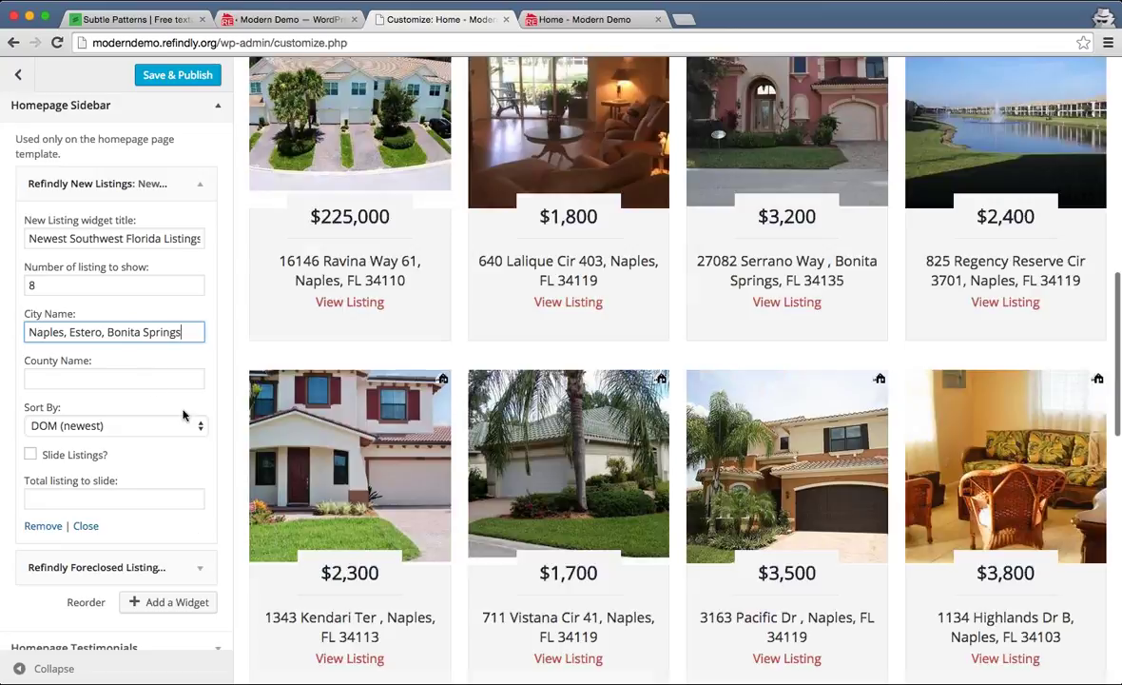
pyautogui.click(173, 381)
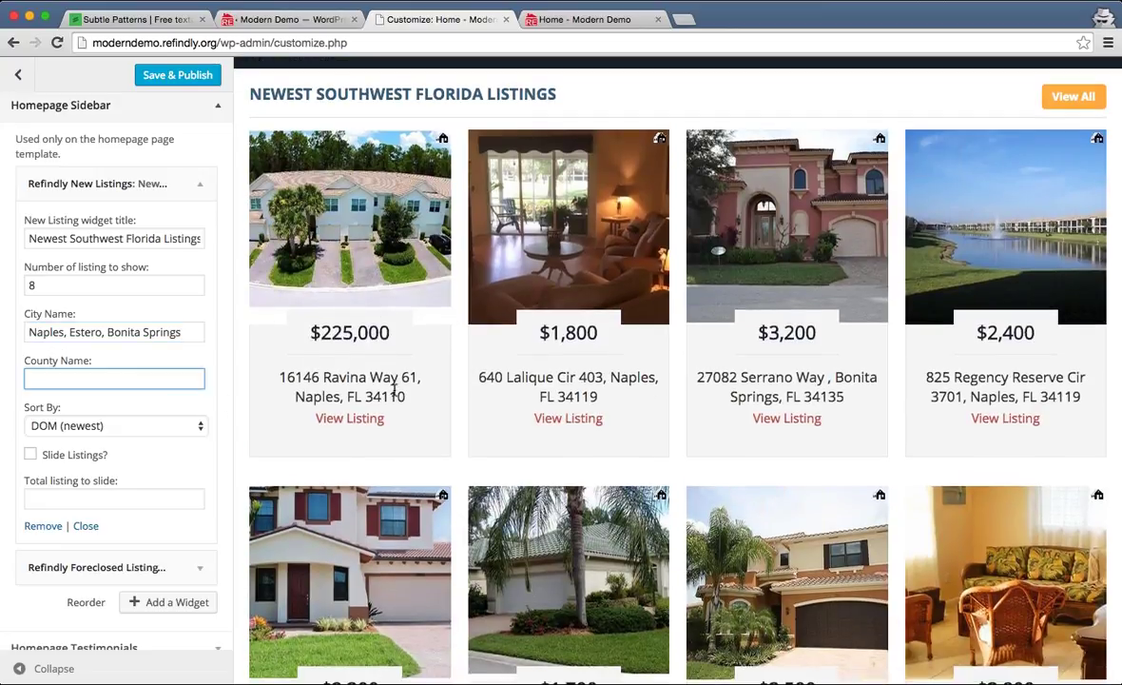
# - Check the cities of the new listings in the preview, and save and publish the changes
pyautogui.scroll(-2, 428, 371)
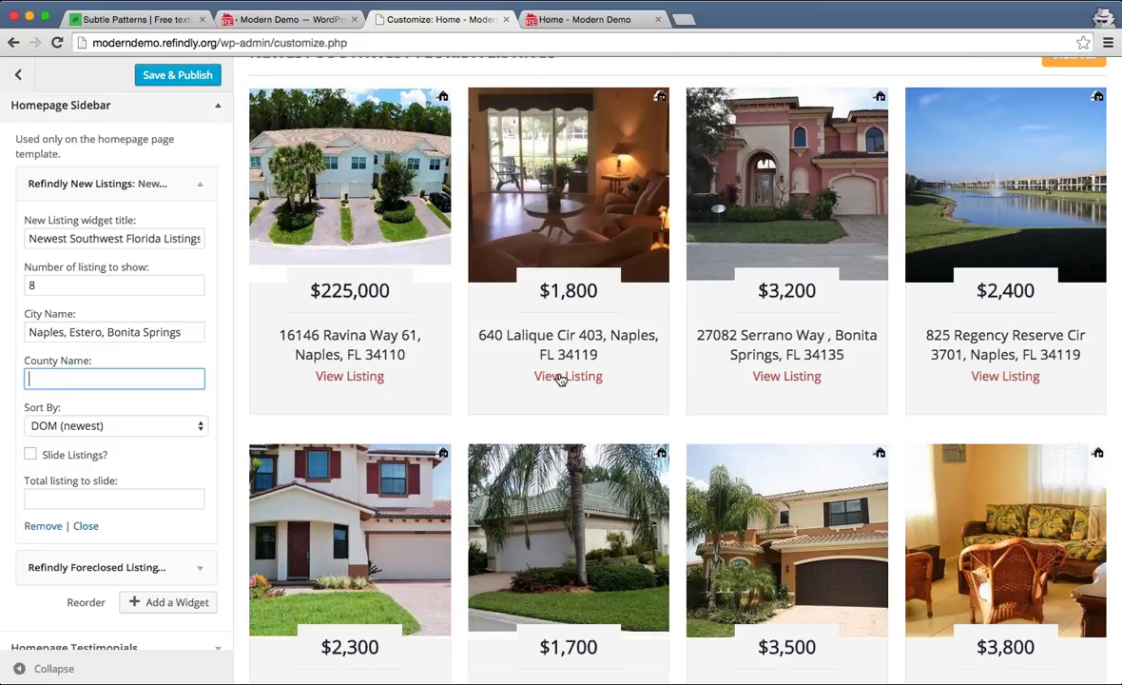
pyautogui.moveTo(296, 353); pyautogui.dragTo(370, 354)
pyautogui.moveTo(776, 335); pyautogui.dragTo(808, 339)
pyautogui.scroll(-2, 797, 344)
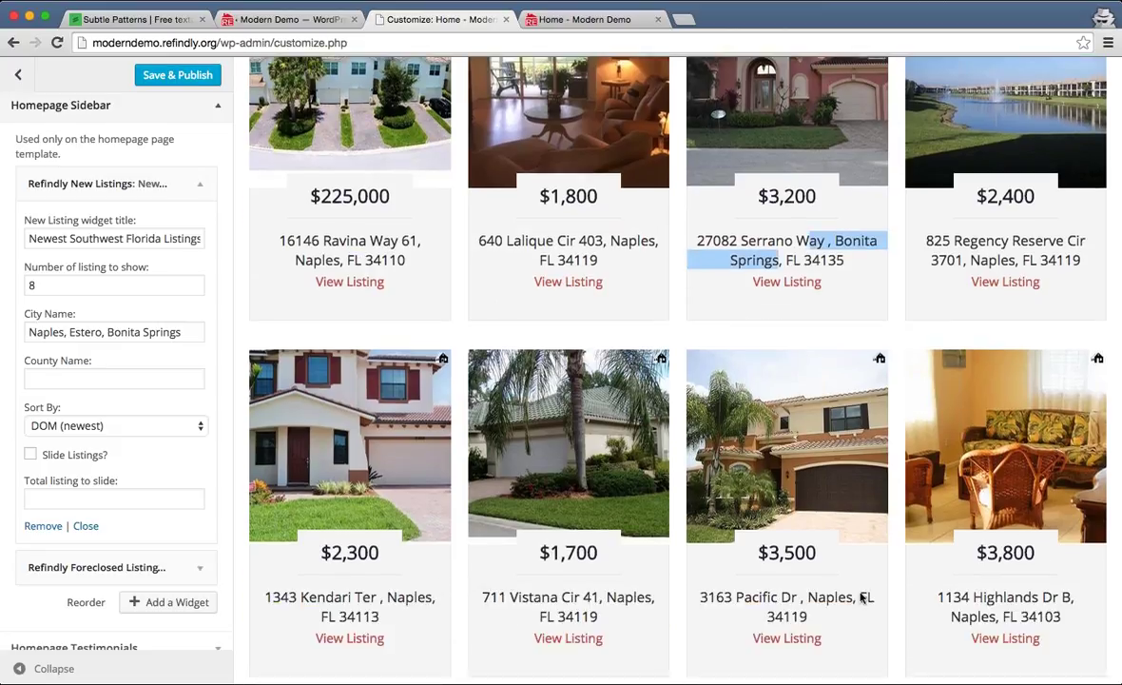
pyautogui.scroll(2, 665, 585)
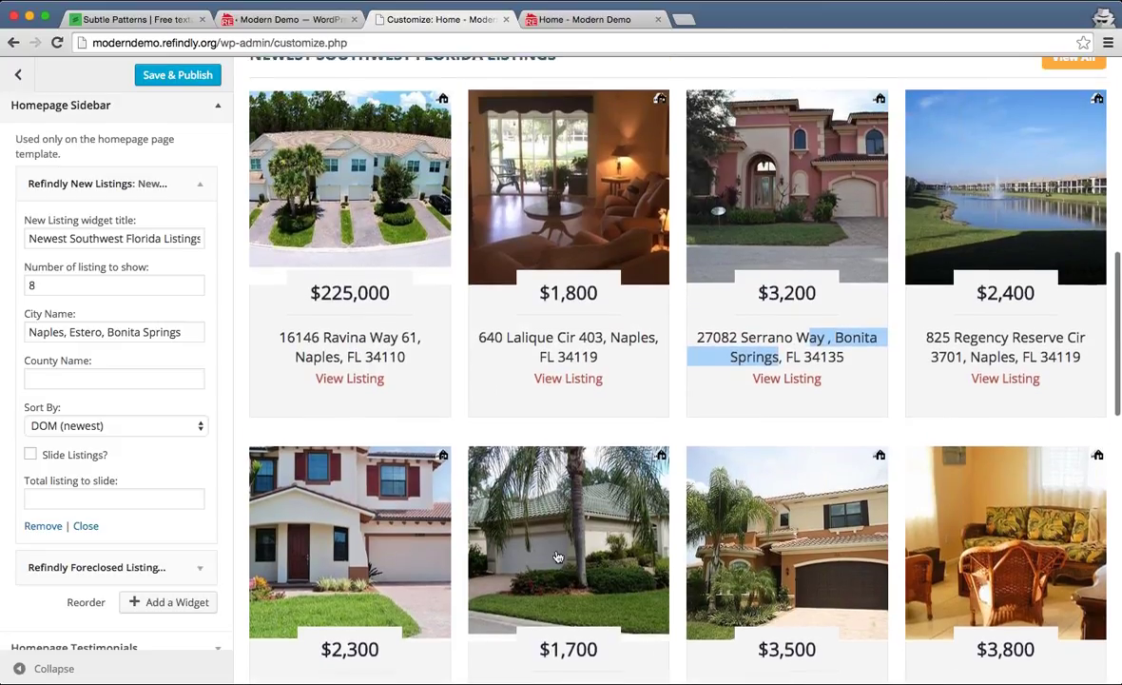
pyautogui.click(192, 82)
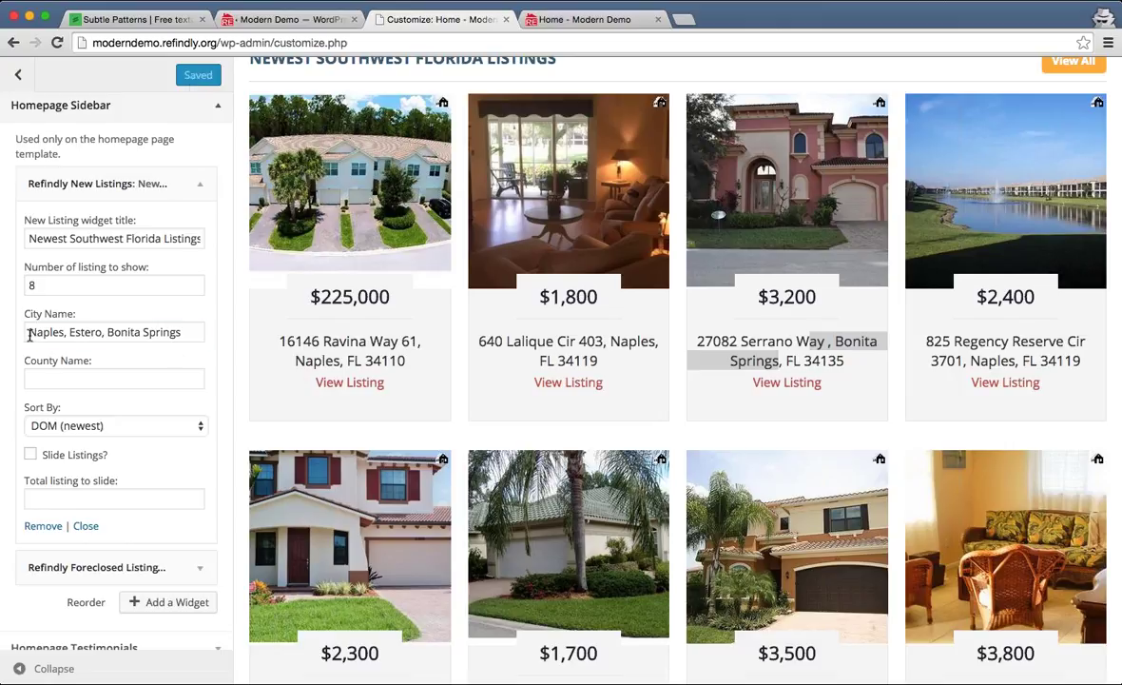
pyautogui.moveTo(29, 334); pyautogui.dragTo(185, 332)
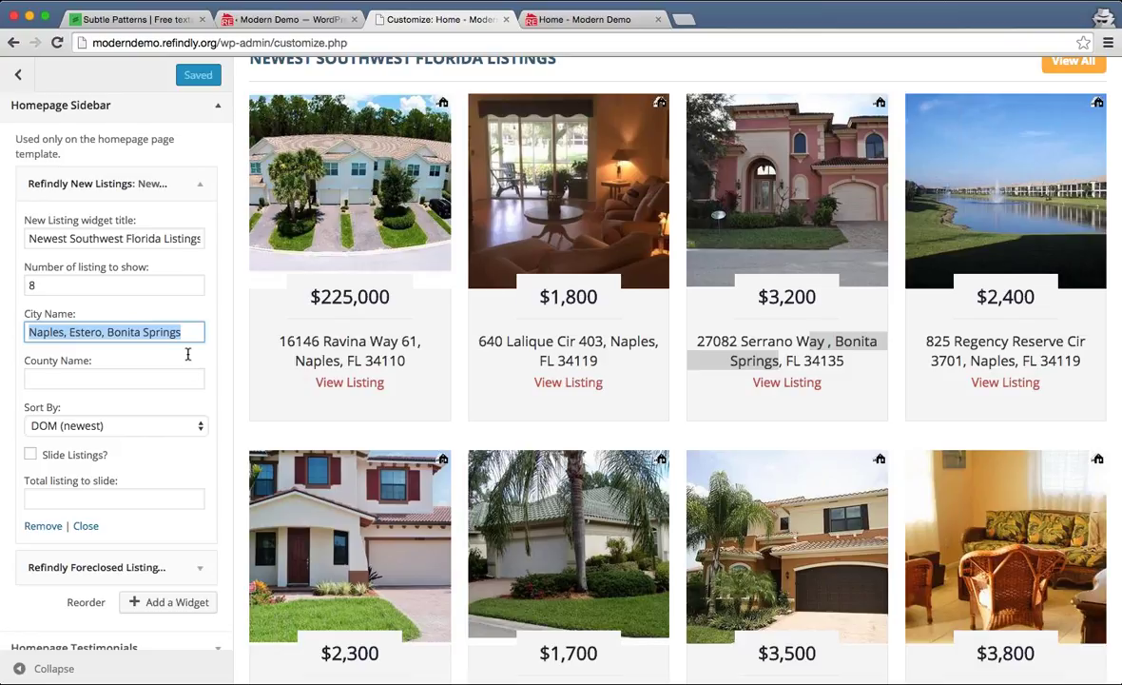
pyautogui.press('Right')
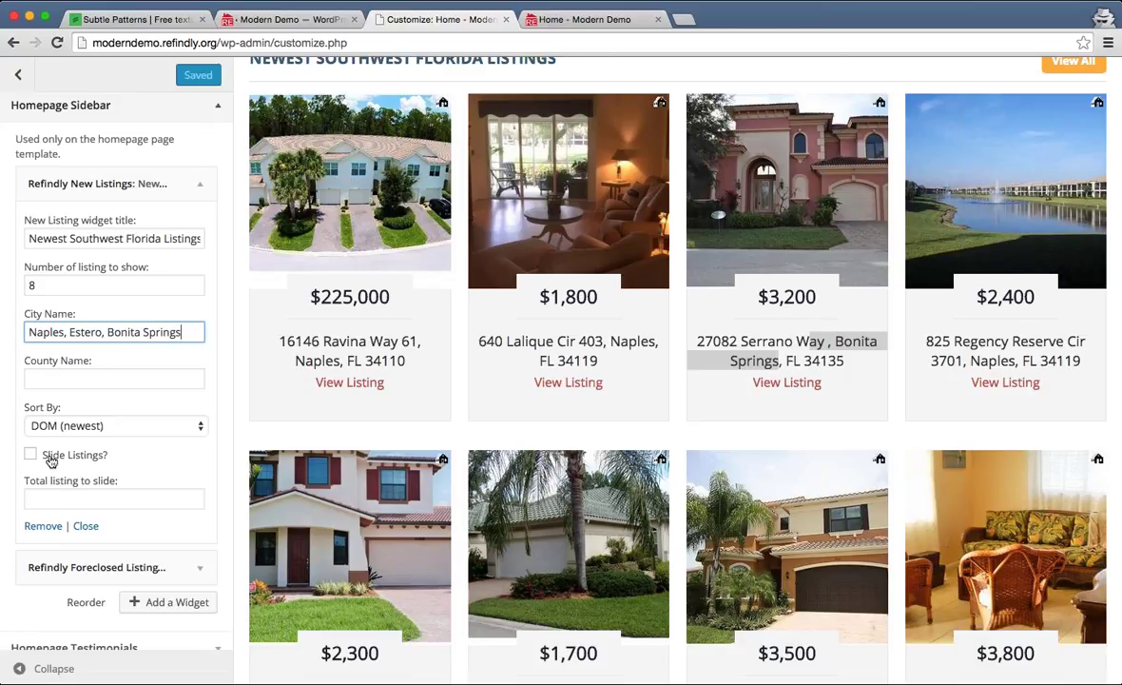
pyautogui.click(775, 333)
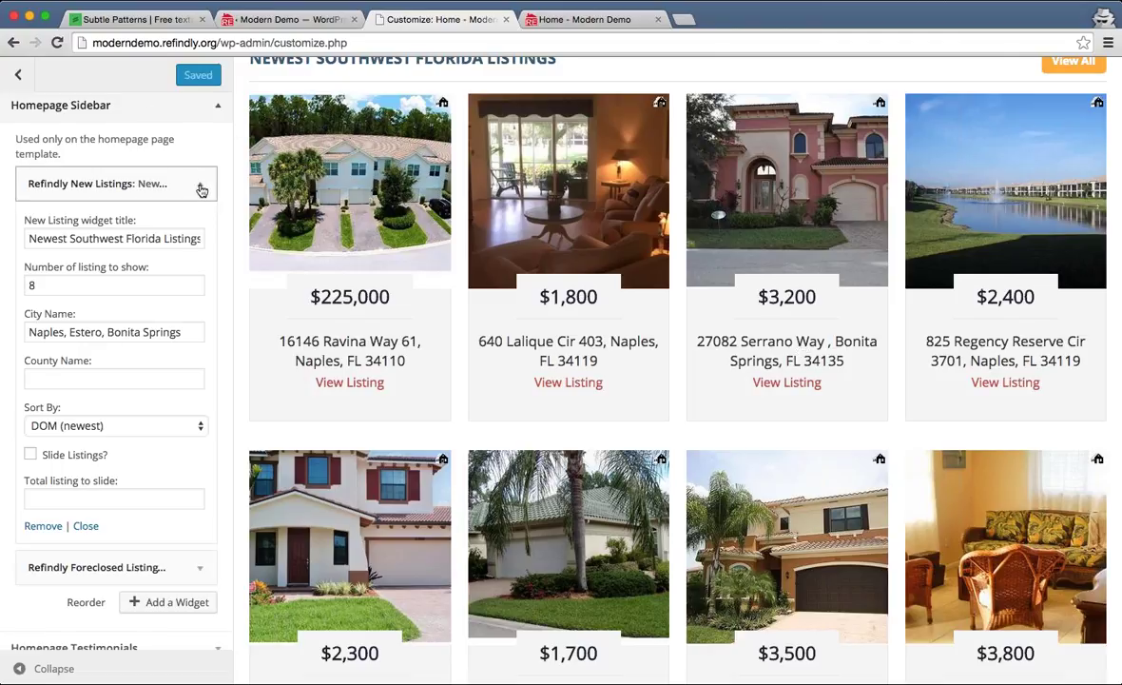
# - Collapse the New Listings widget and open the Foreclosed Listings widget's settings
pyautogui.scroll(1, 202, 190)
pyautogui.click(205, 244)
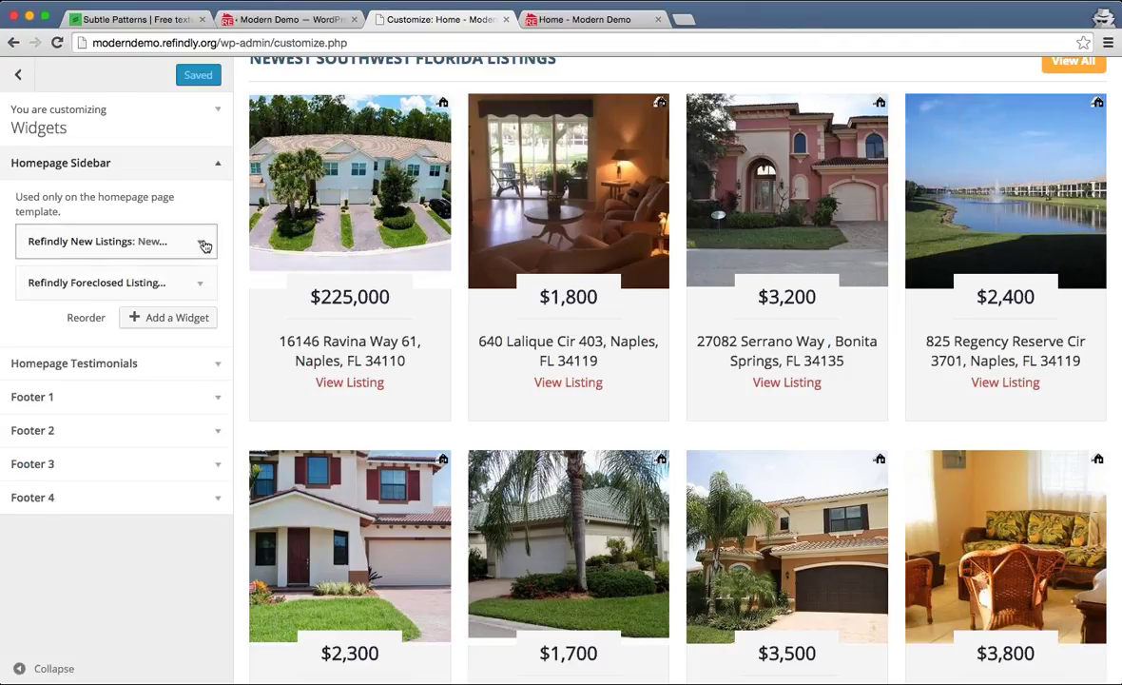
pyautogui.click(205, 290)
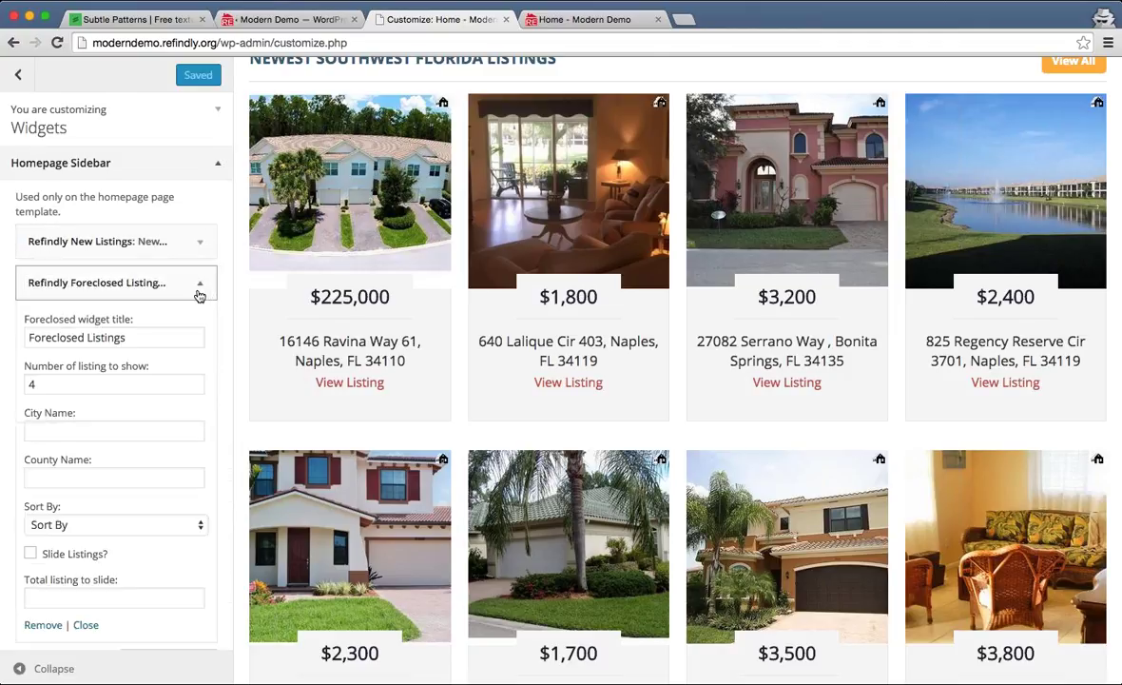
pyautogui.scroll(-1, 178, 311)
pyautogui.scroll(-1, 178, 311)
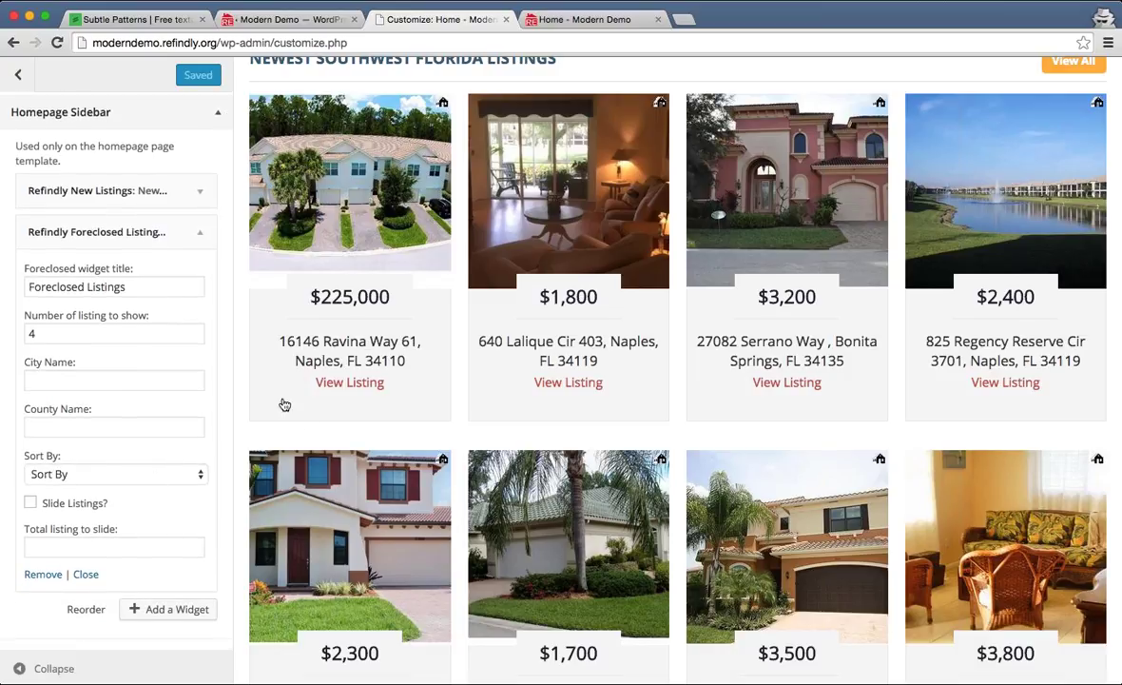
# - Examine the Foreclosed Listings section and the testimonials and footer below it in the homepage preview
pyautogui.scroll(-4, 314, 407)
pyautogui.scroll(-10, 338, 411)
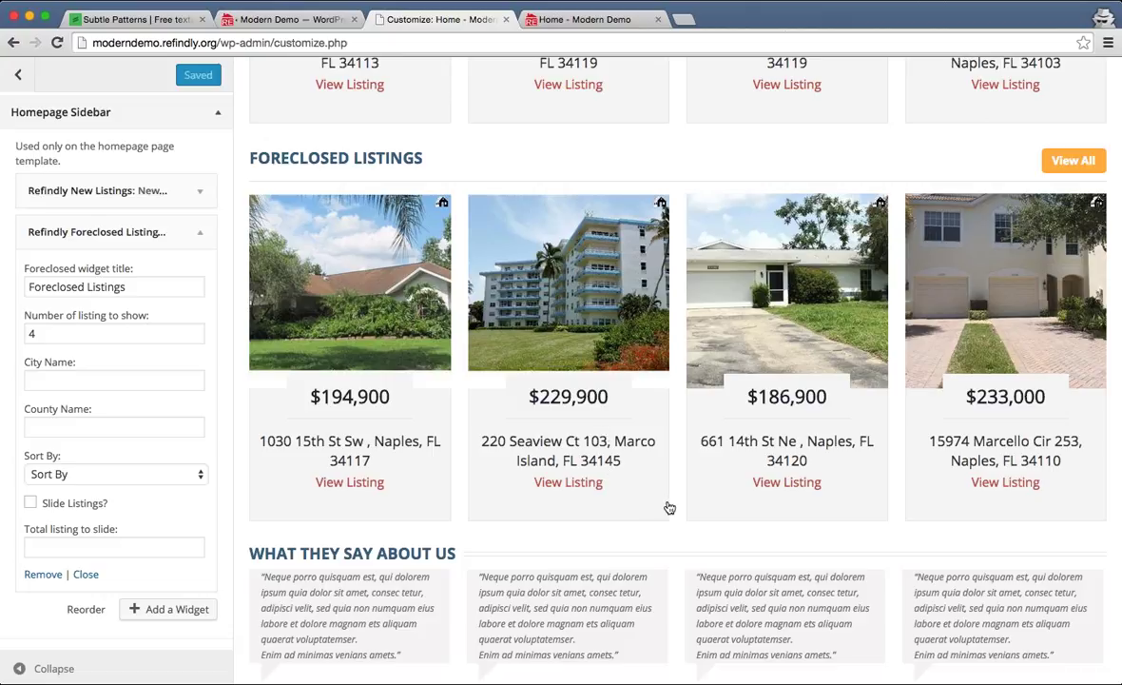
pyautogui.scroll(3, 665, 506)
pyautogui.scroll(-3, 672, 332)
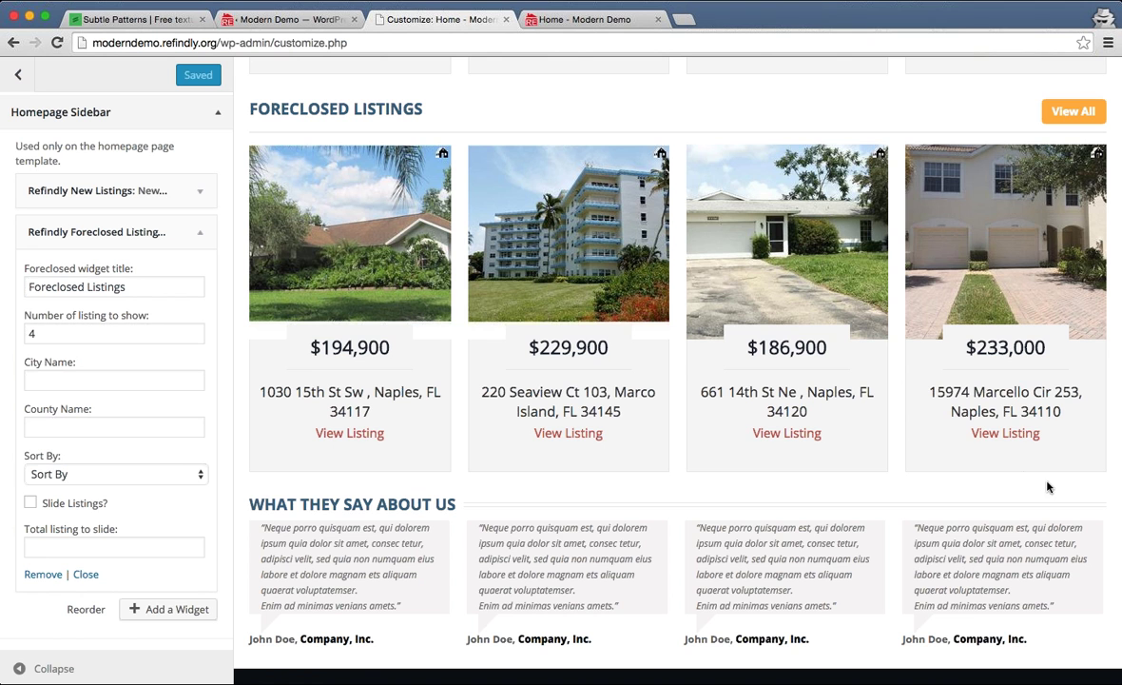
pyautogui.scroll(5, 906, 426)
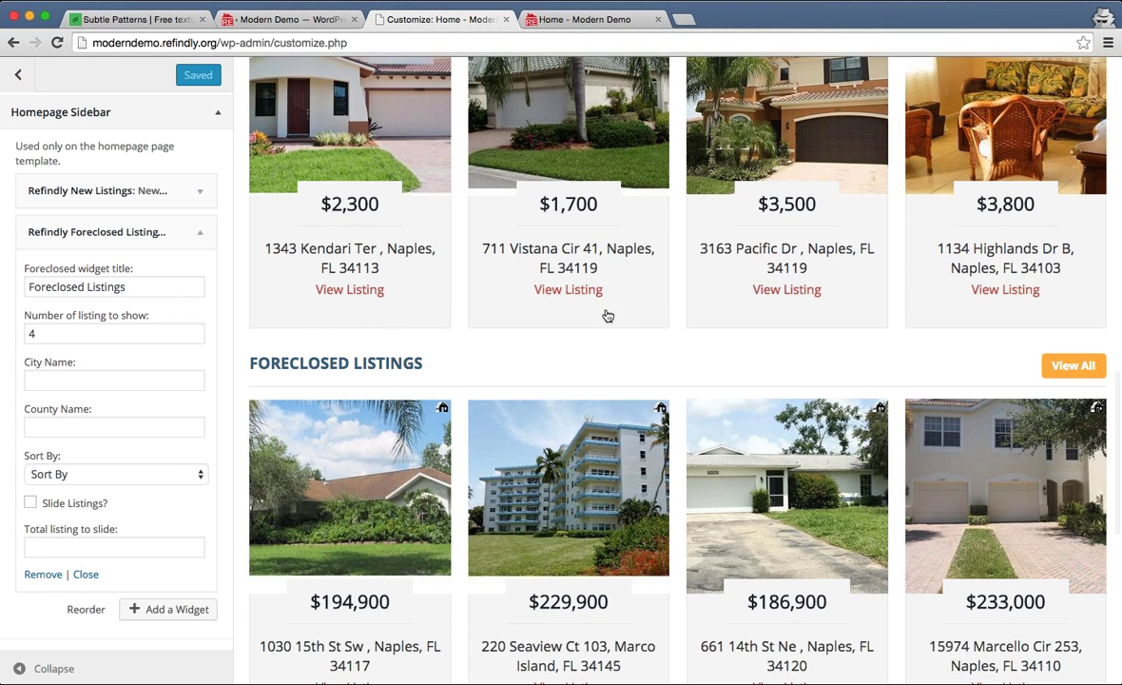
pyautogui.scroll(-10, 656, 336)
pyautogui.scroll(12, 311, 454)
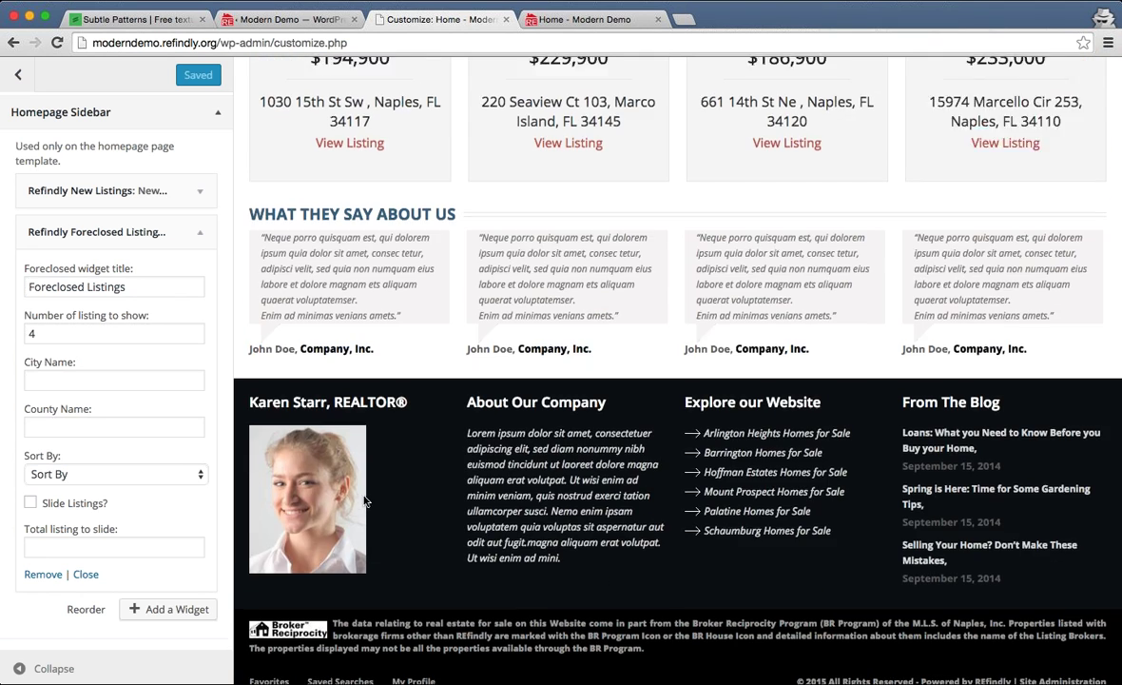
pyautogui.scroll(-6, 368, 499)
pyautogui.scroll(2, 380, 477)
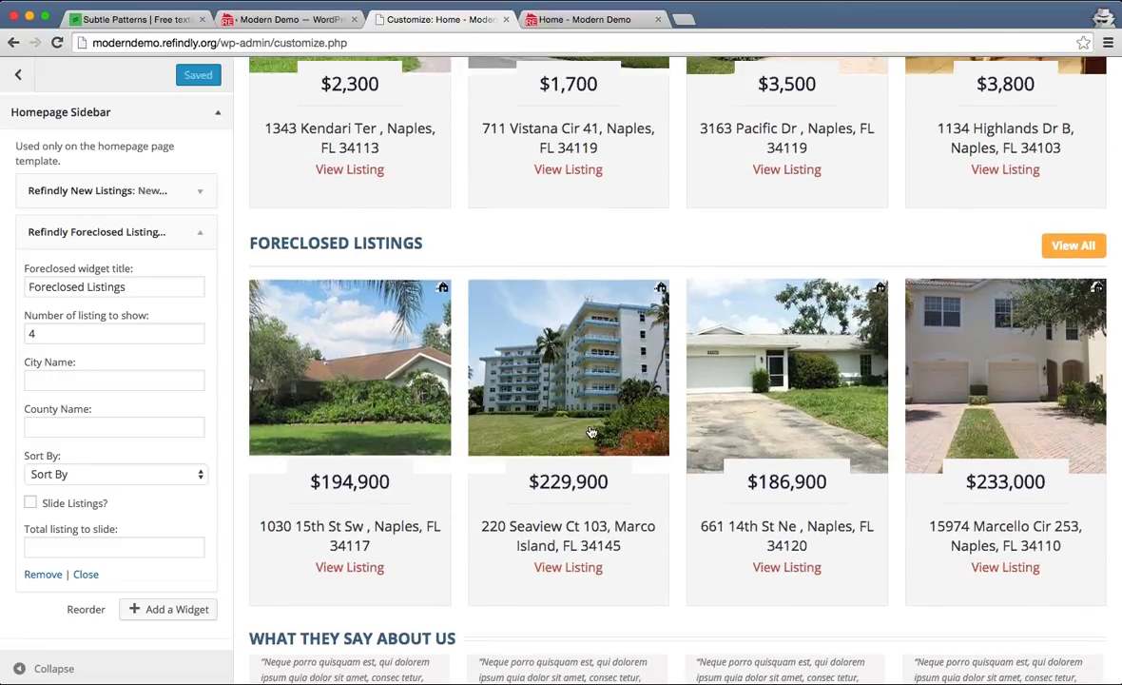
# - Set the Foreclosed Listings widget's number of listings to show to 0
pyautogui.click(119, 330)
pyautogui.moveTo(101, 330); pyautogui.dragTo(10, 330)
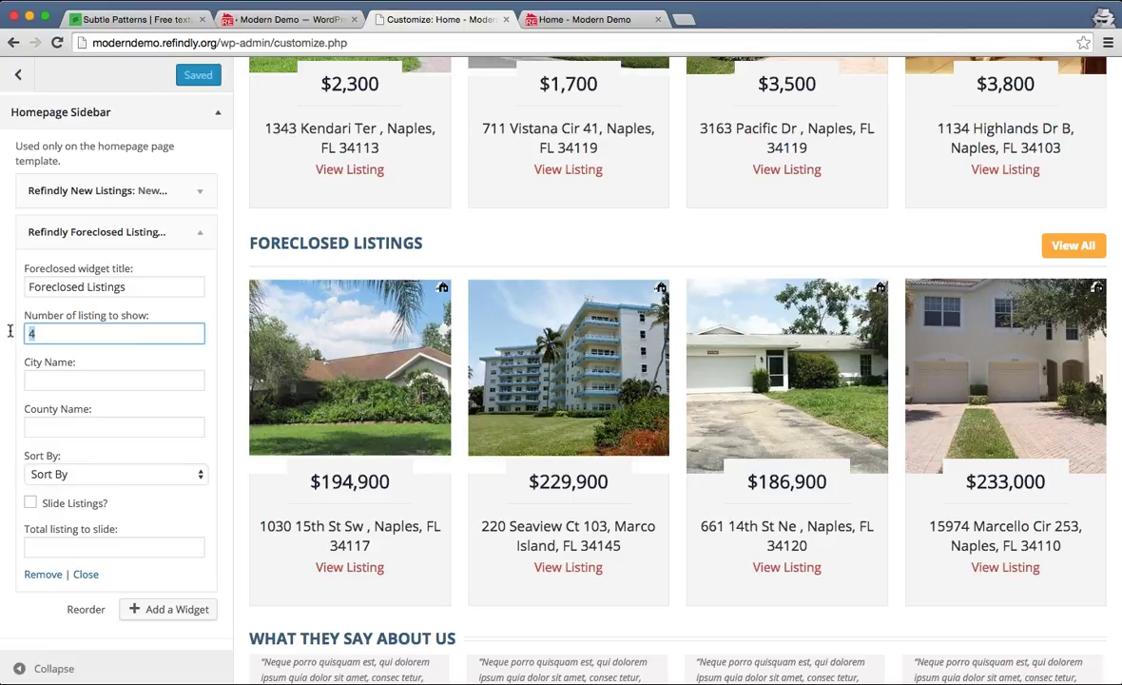
pyautogui.write('0')
pyautogui.press('Tab')
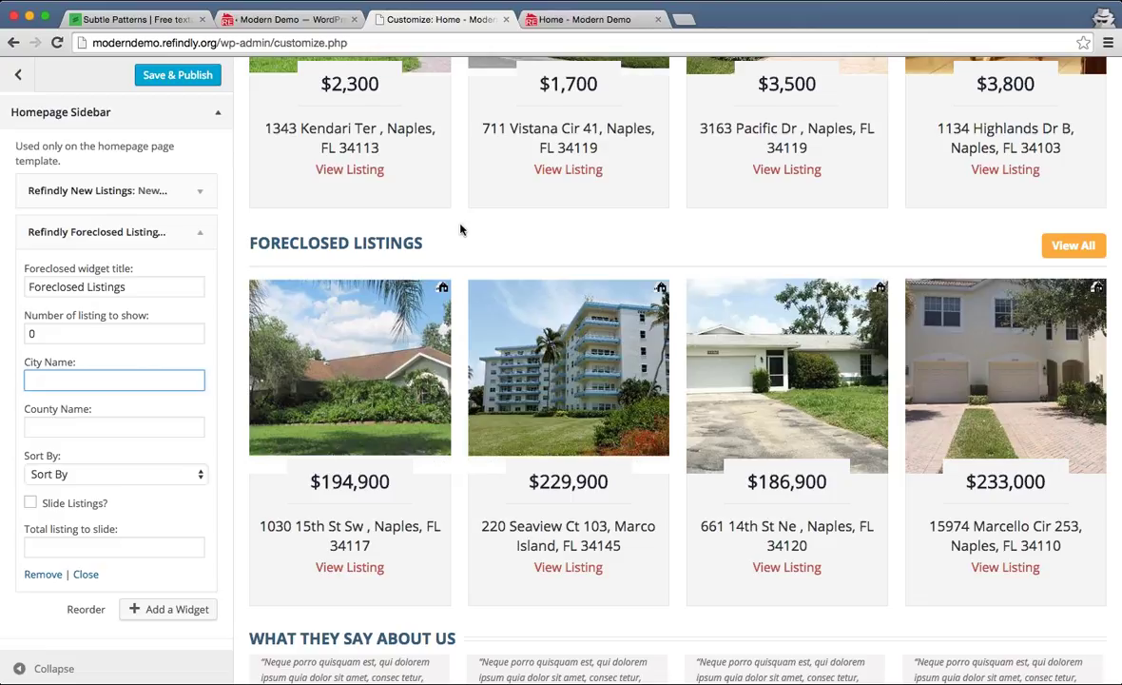
# - Remove the Foreclosed Listings widget from the Homepage Sidebar and check the homepage preview
pyautogui.click(43, 575)
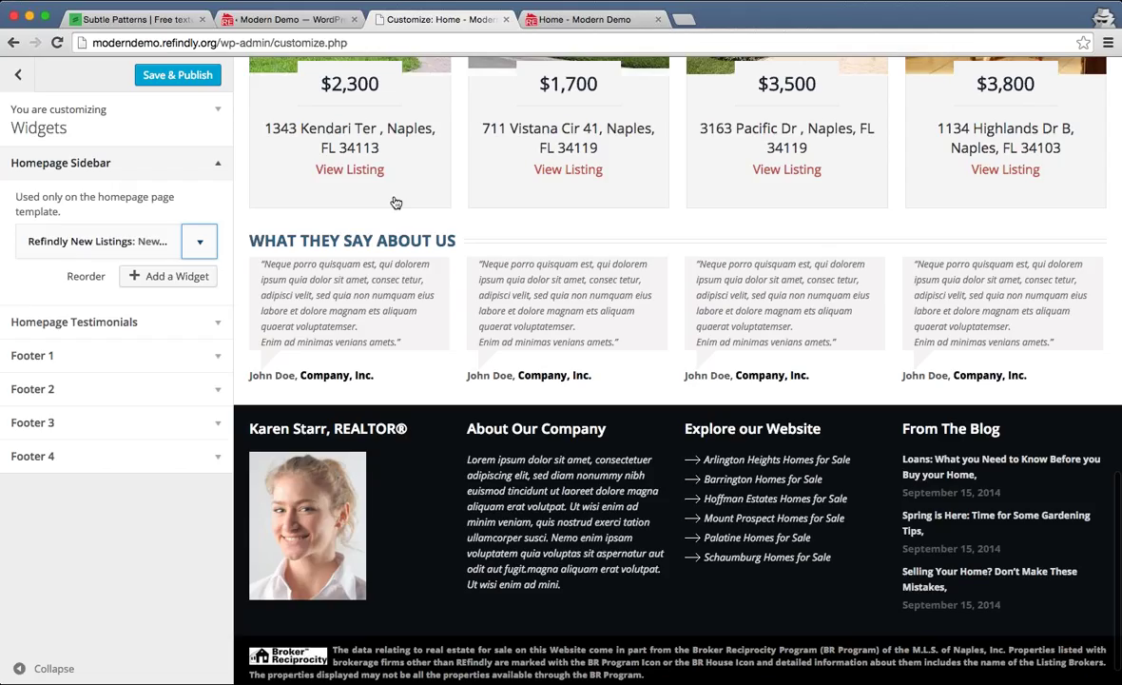
pyautogui.scroll(3, 400, 269)
pyautogui.scroll(1, 471, 269)
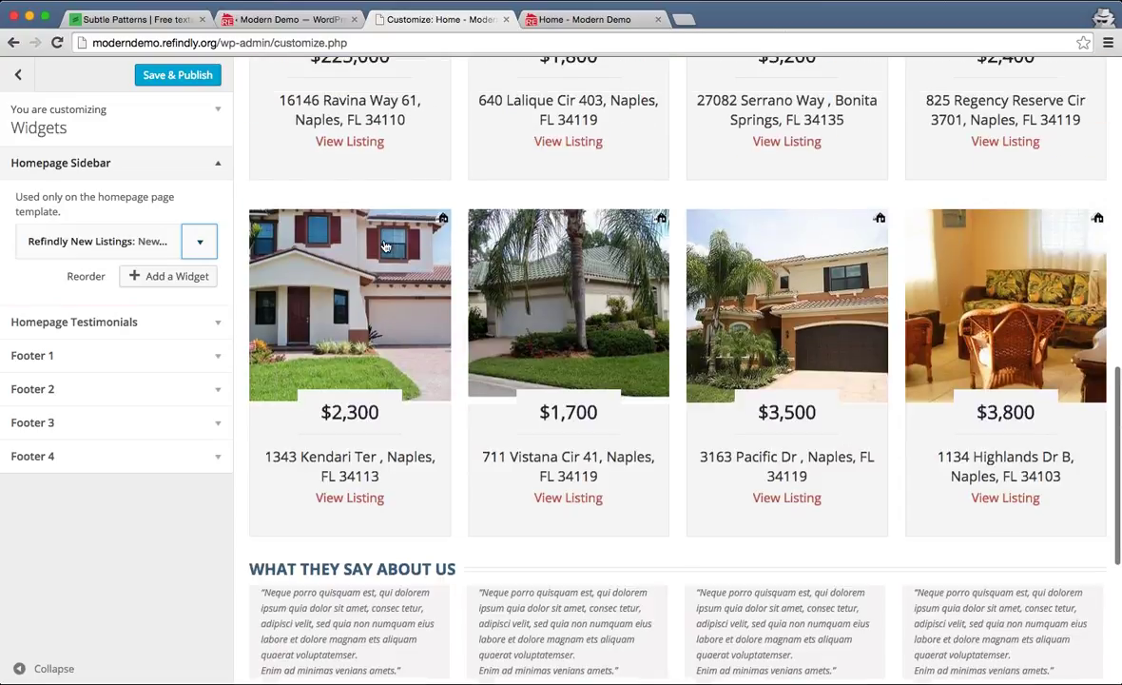
pyautogui.scroll(1, 674, 243)
pyautogui.scroll(-1, 674, 243)
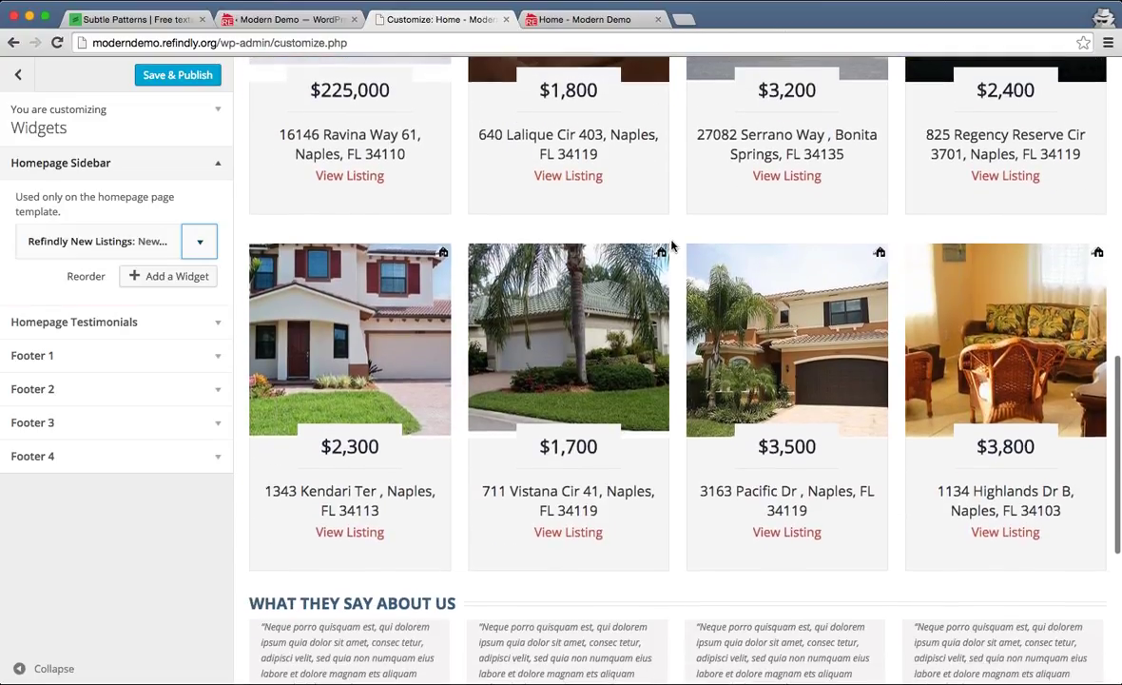
# - Save and publish the homepage widget changes and check the preview down to the testimonials and footer
pyautogui.scroll(3, 624, 298)
pyautogui.scroll(-2, 623, 300)
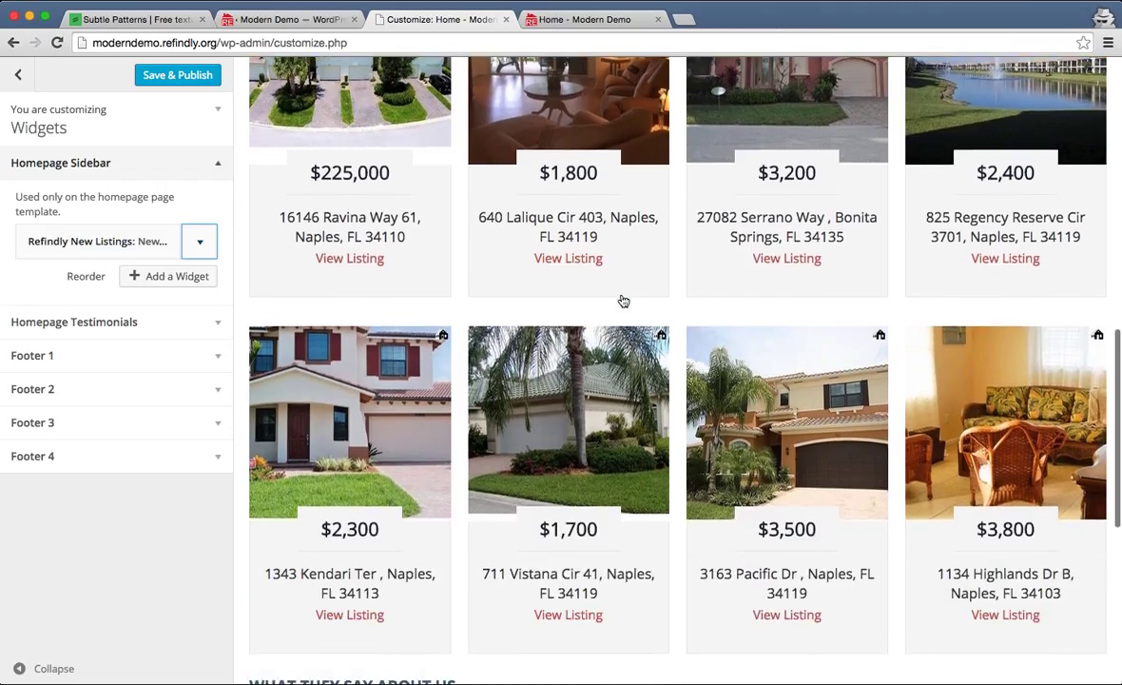
pyautogui.click(213, 75)
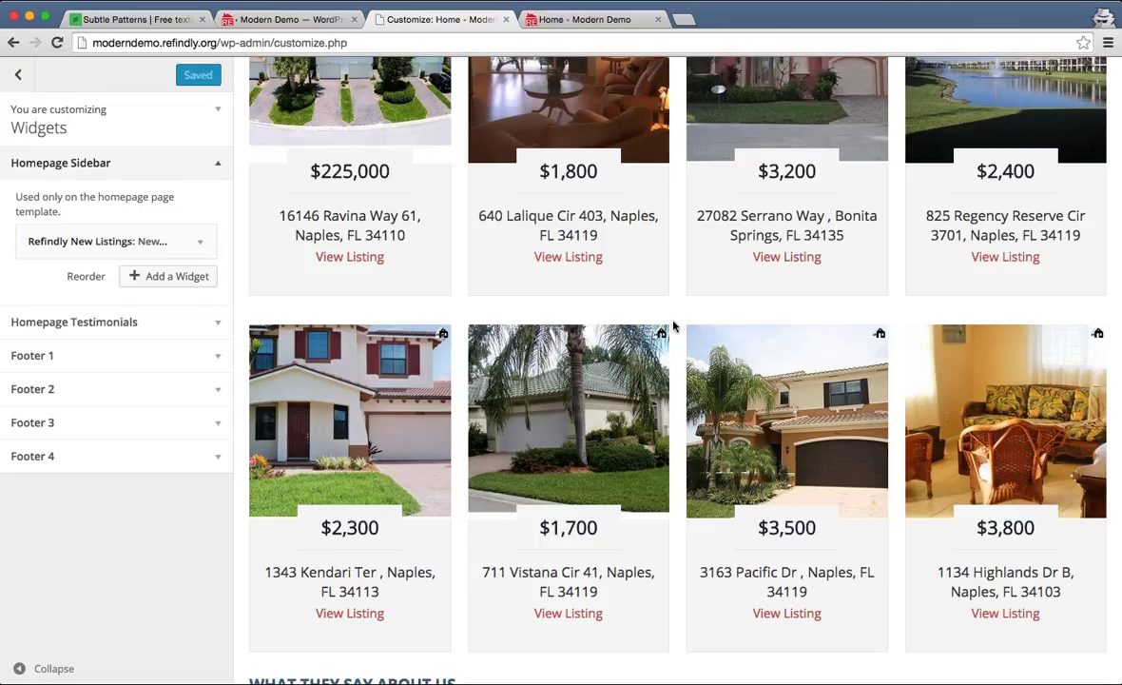
pyautogui.scroll(-3, 613, 343)
pyautogui.scroll(-2, 667, 376)
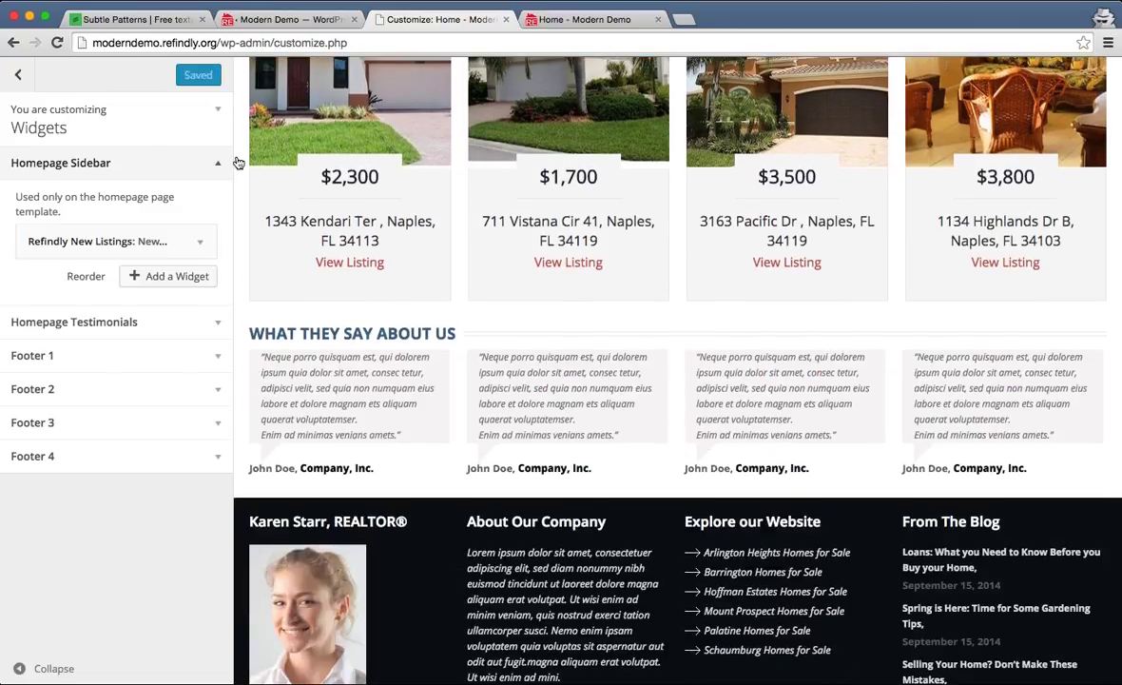
# - View the settings of the Testimonials widget in the Homepage Testimonials area and check the matching section in the preview
pyautogui.click(195, 160)
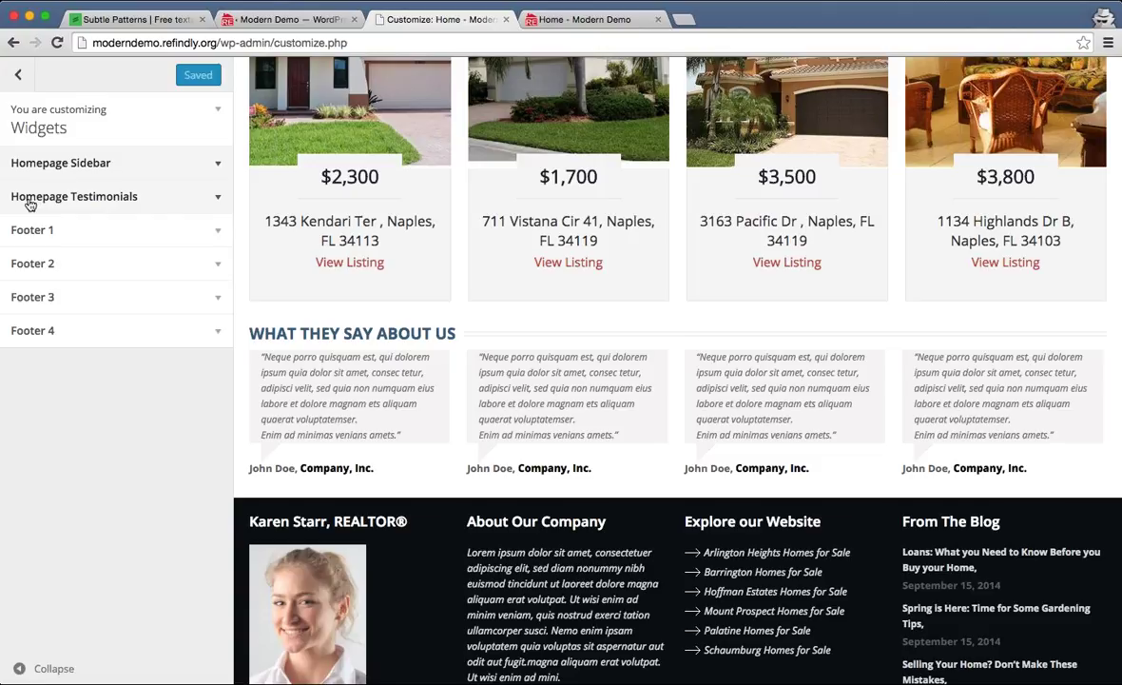
pyautogui.click(217, 197)
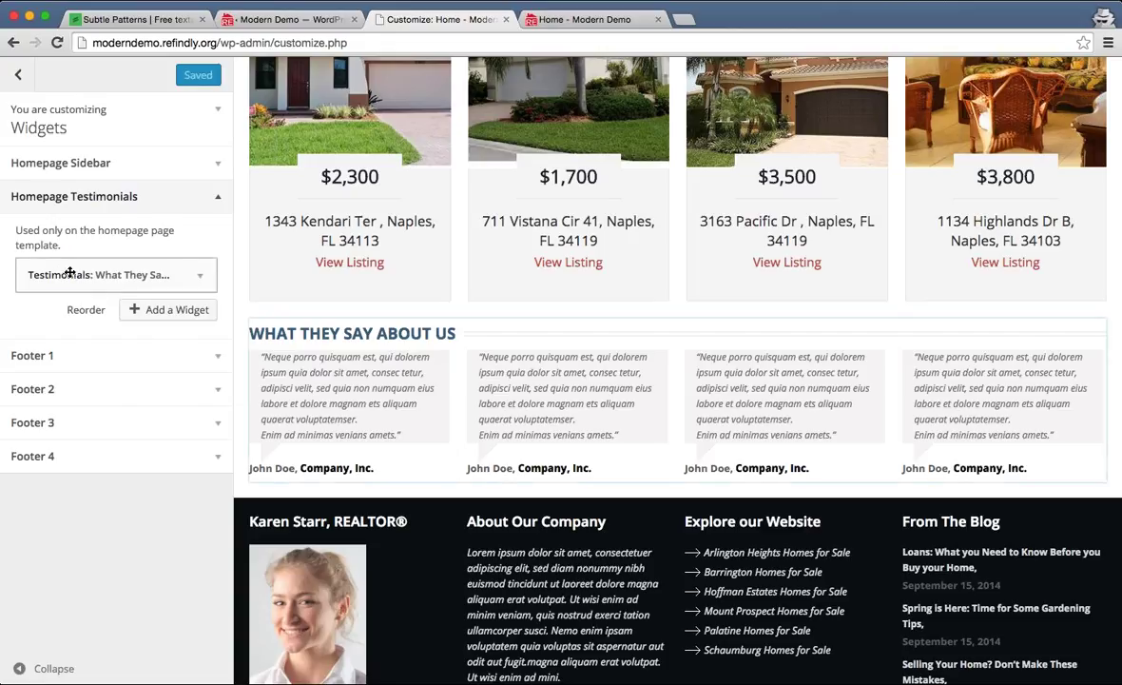
pyautogui.click(196, 275)
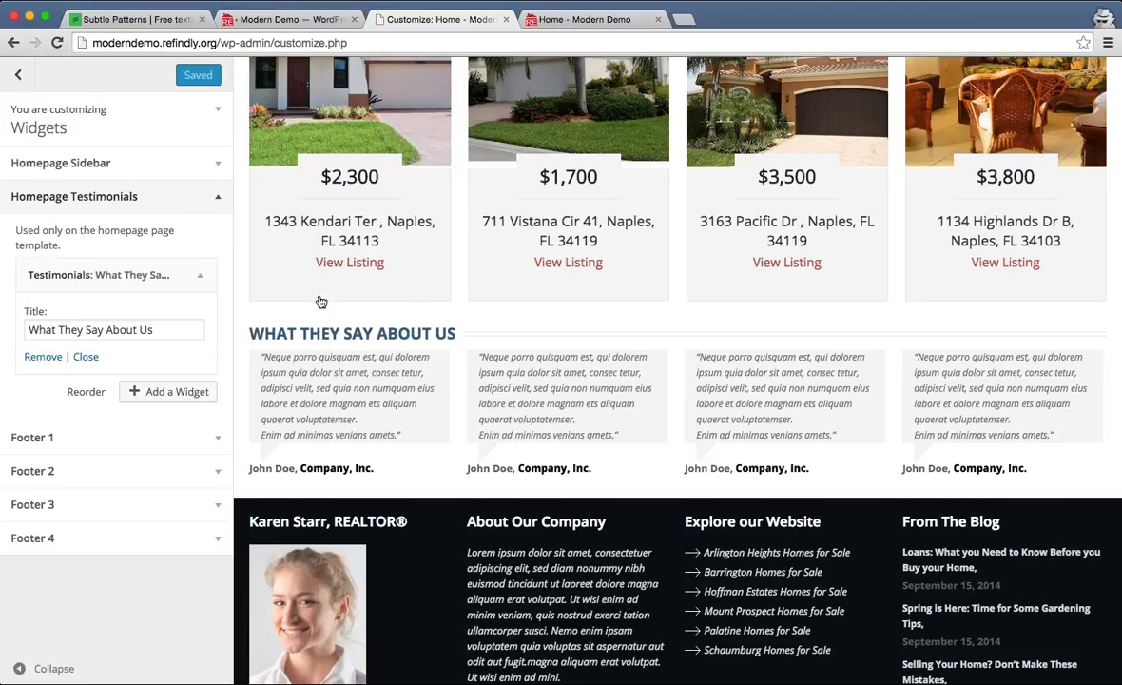
pyautogui.click(208, 285)
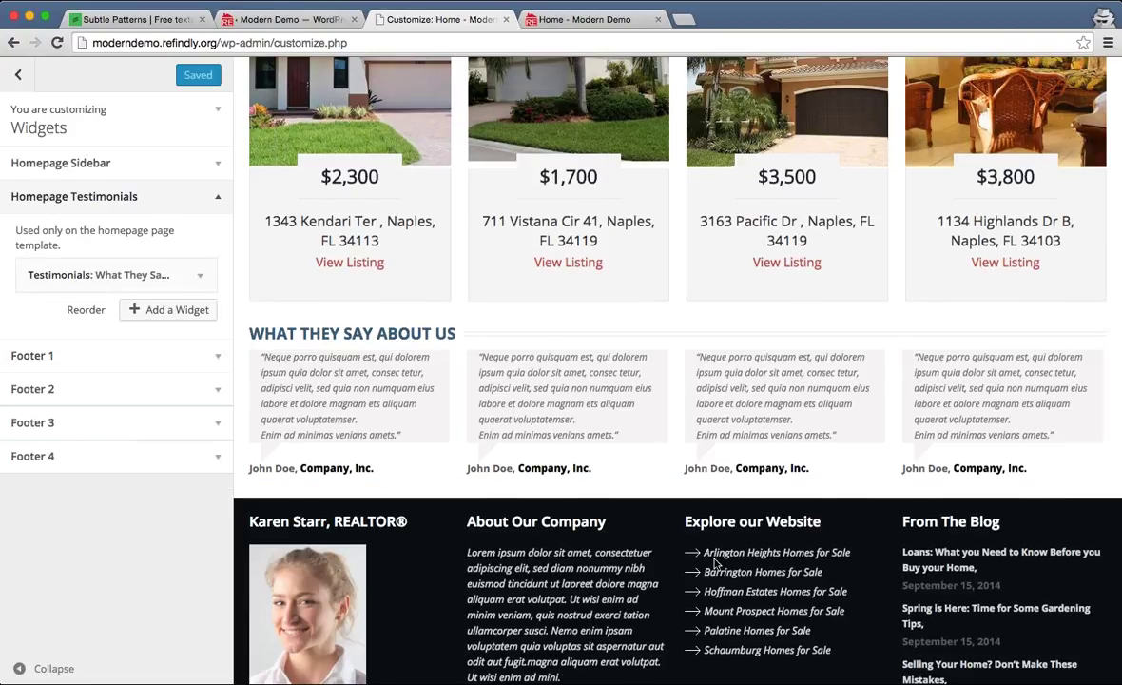
pyautogui.scroll(-3, 760, 542)
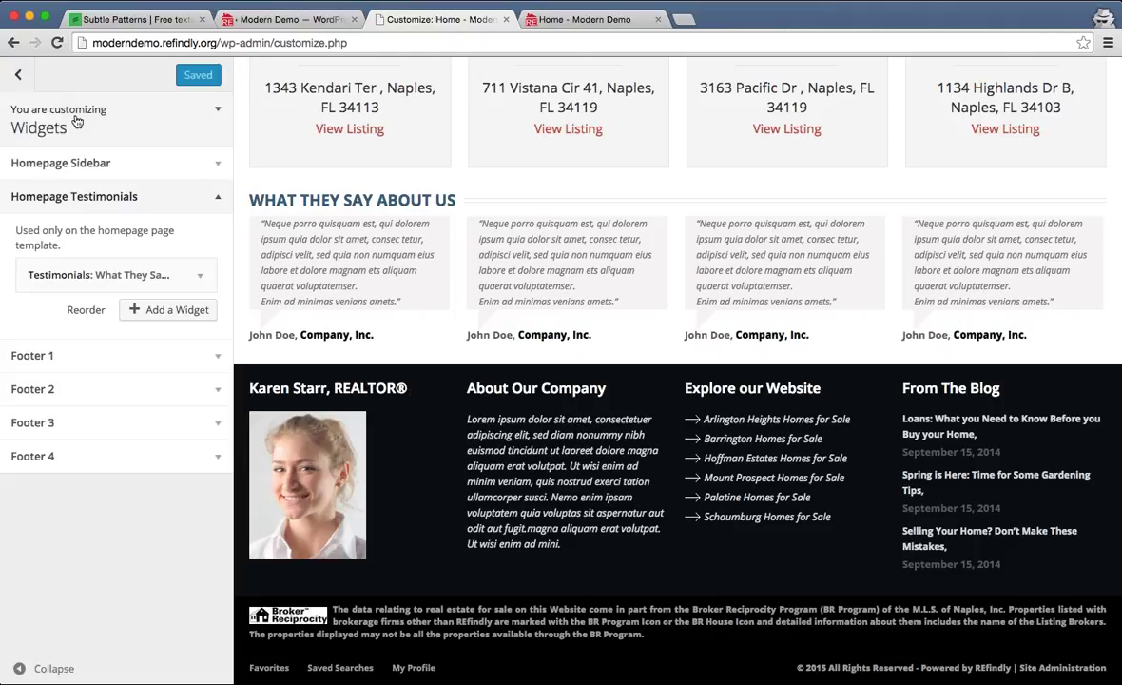
# - Return to the main customizer options and look over the homepage preview from the footer up to the listings
pyautogui.click(18, 76)
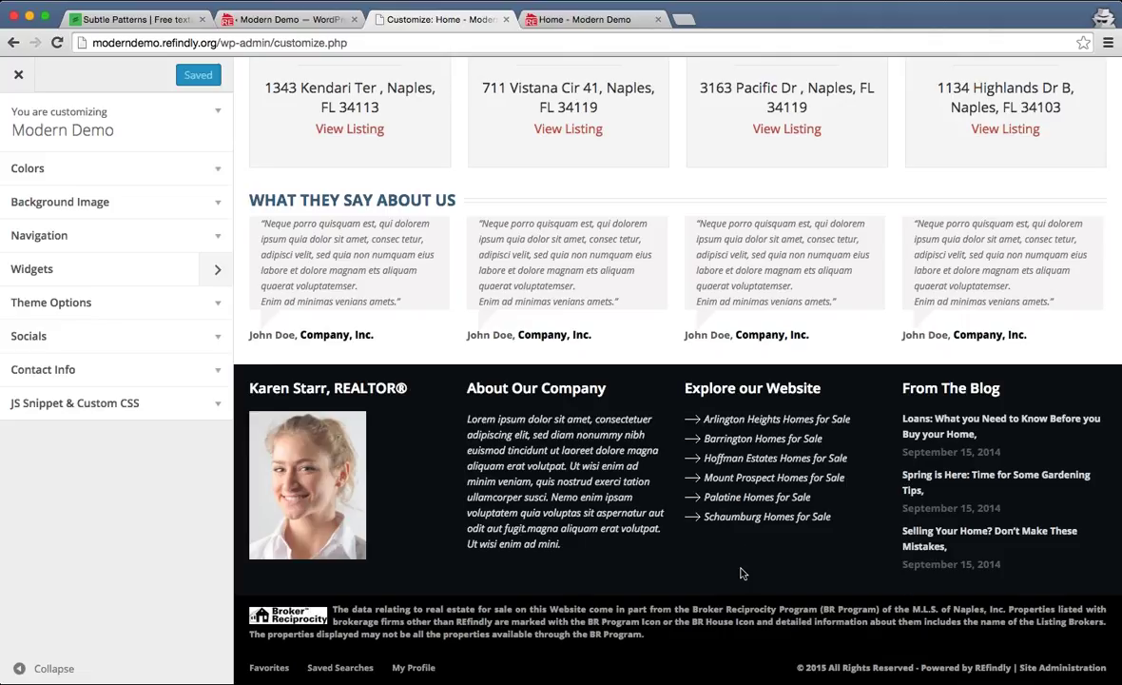
pyautogui.scroll(3, 746, 575)
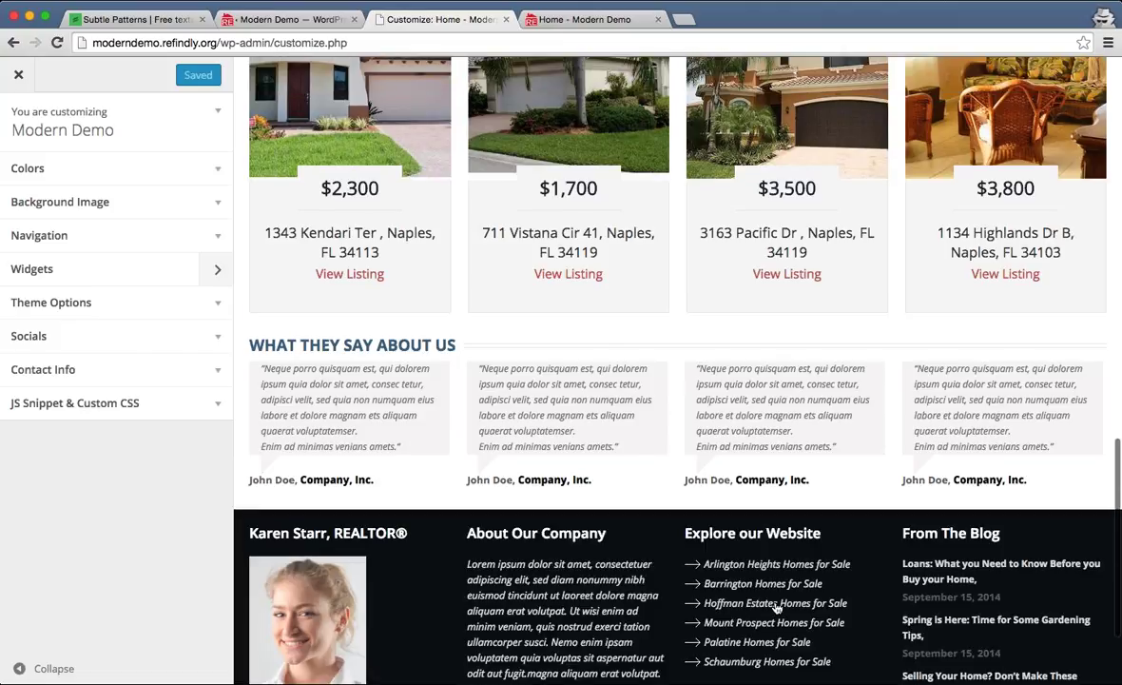
pyautogui.scroll(-2, 777, 607)
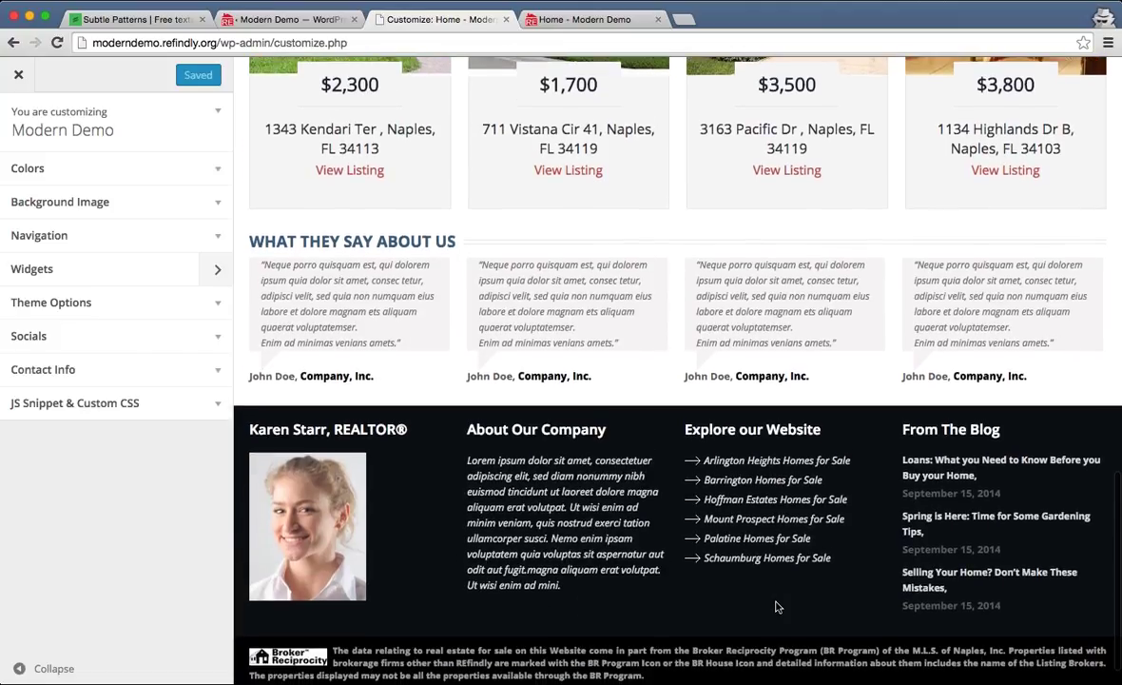
pyautogui.scroll(3, 779, 602)
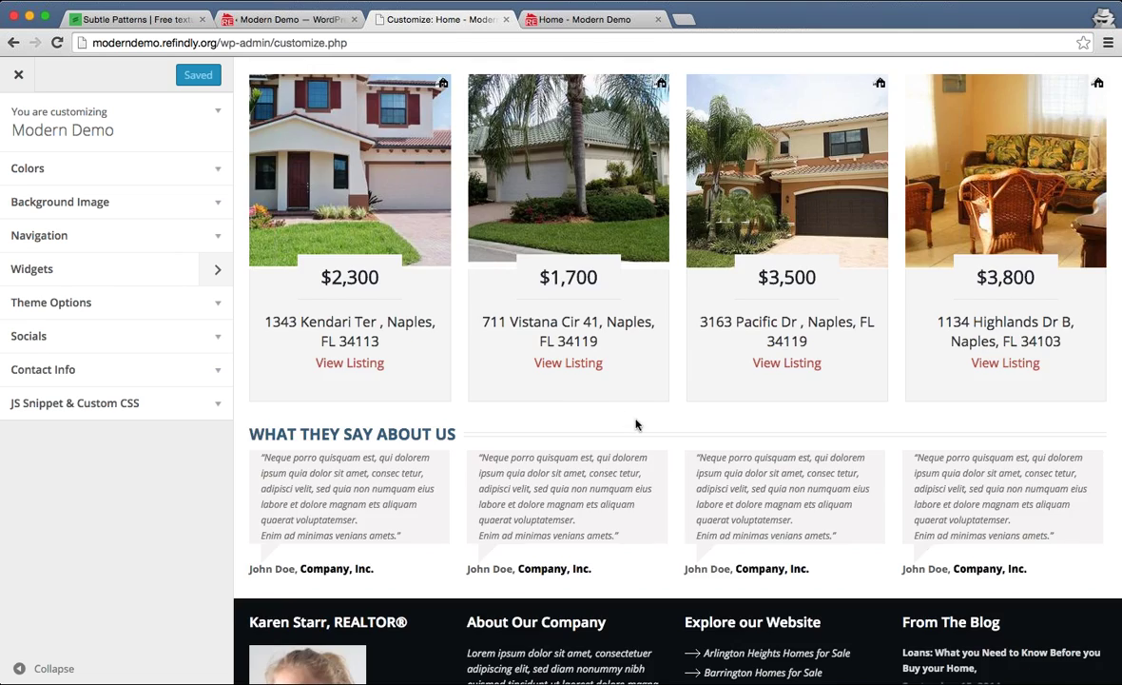
pyautogui.scroll(3, 637, 426)
pyautogui.scroll(7, 642, 427)
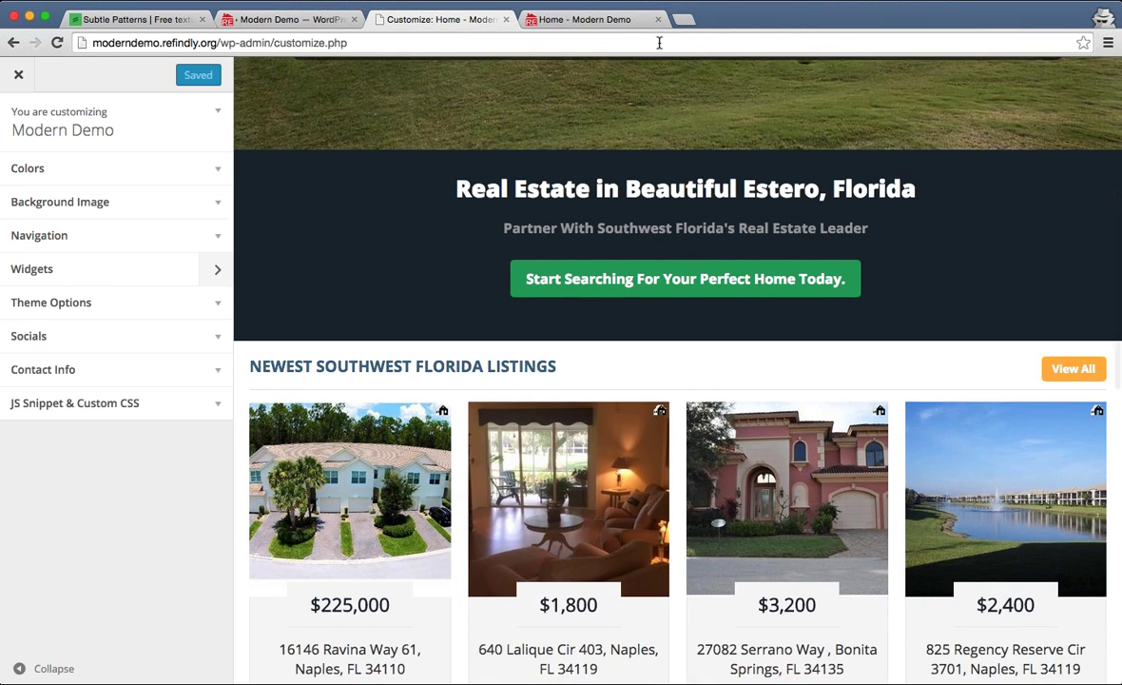
# - Reload the live homepage in the other browser tab, zoomed out, and review its listings and testimonials
pyautogui.click(636, 21)
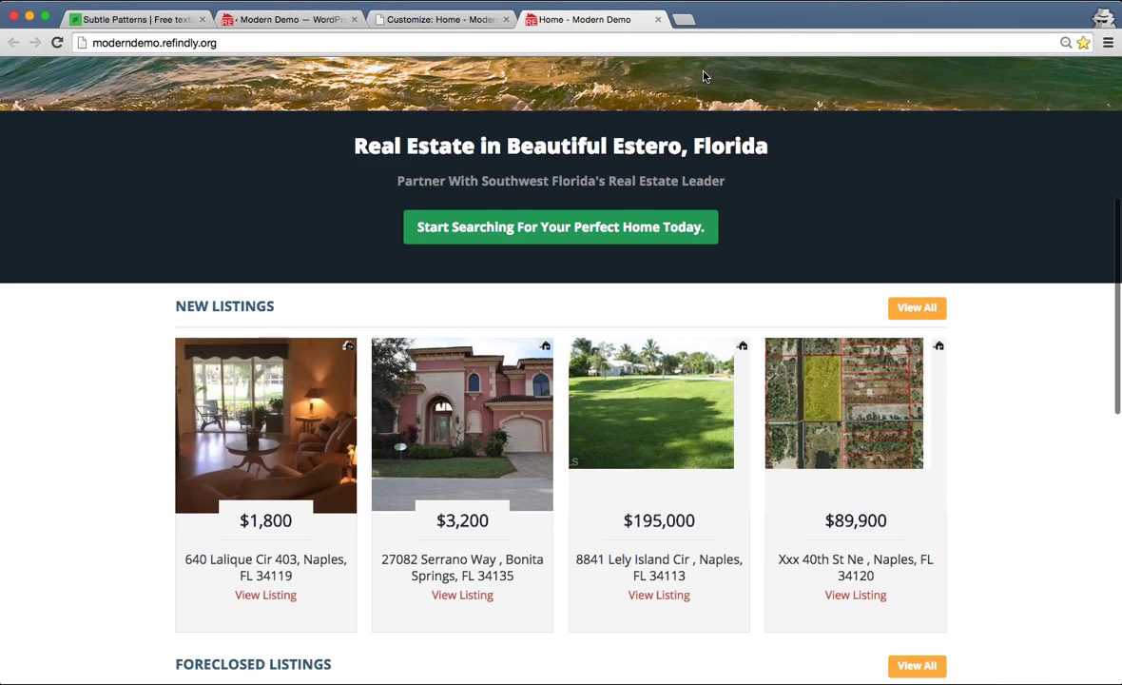
pyautogui.press('super+minus')
pyautogui.press('super+minus')
pyautogui.press('super+minus')
pyautogui.press('super+minus')
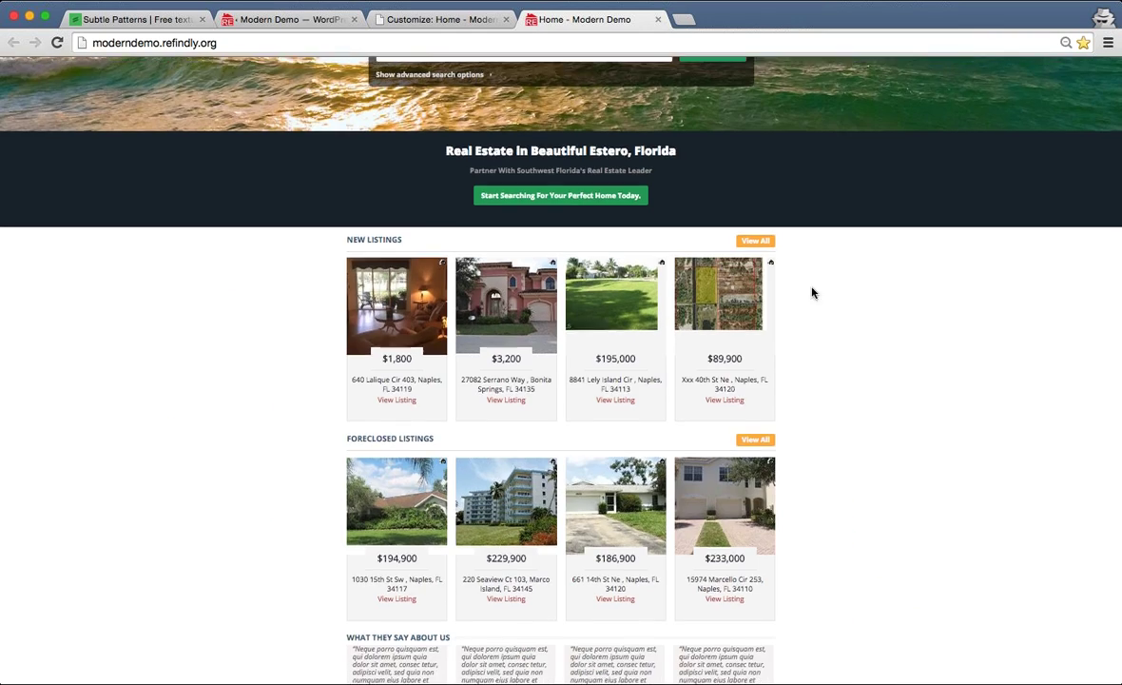
pyautogui.scroll(5, 812, 292)
pyautogui.press('super+r')
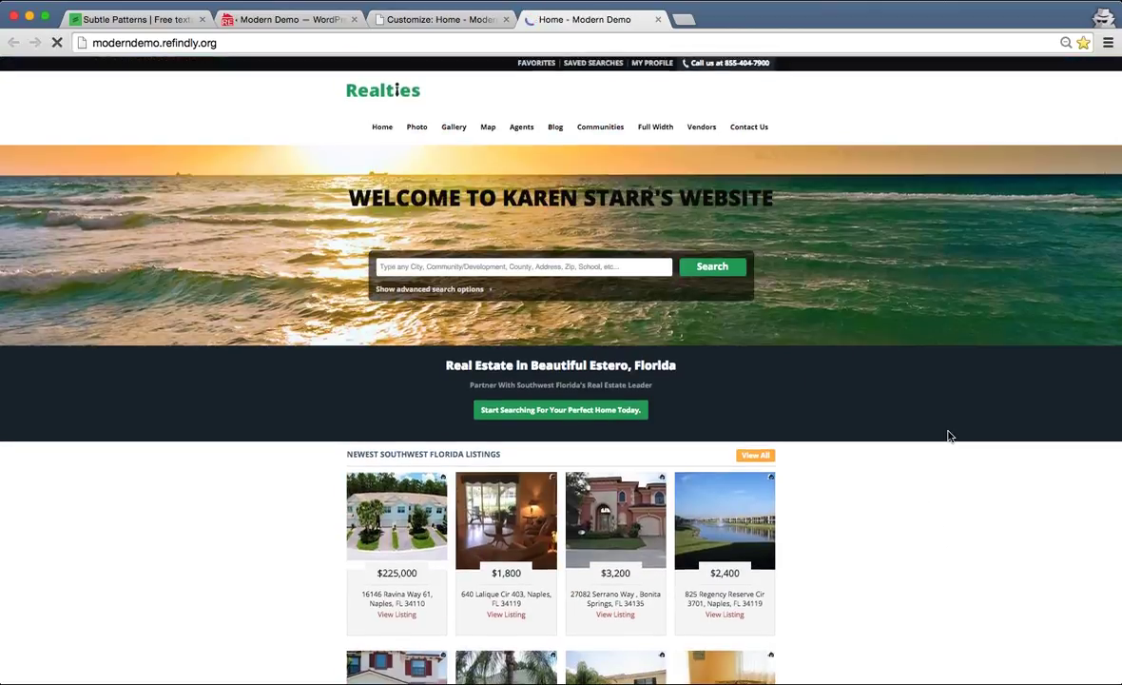
pyautogui.scroll(-3, 958, 419)
pyautogui.scroll(-2, 952, 432)
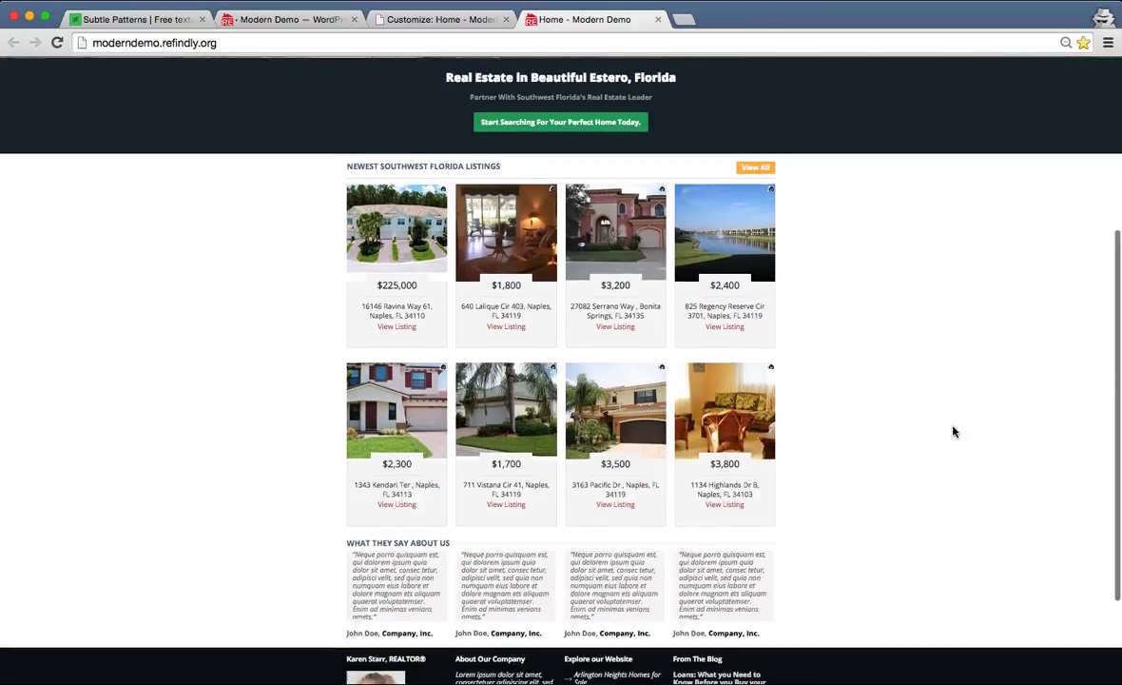
pyautogui.scroll(5, 944, 469)
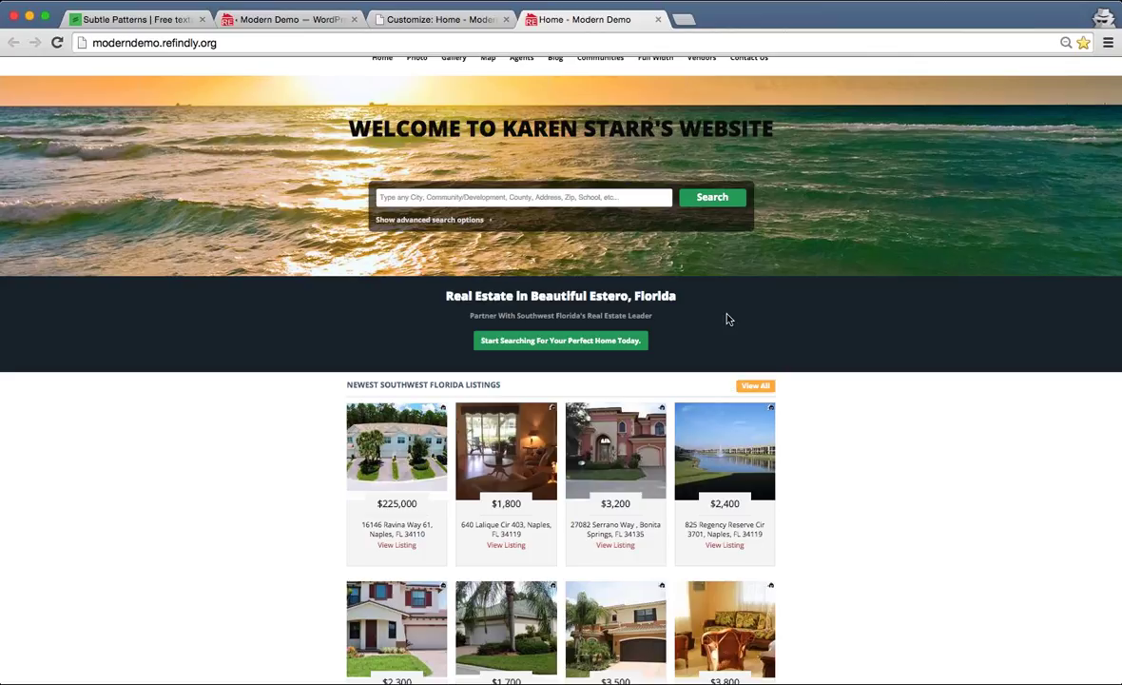
# - Switch back to the WordPress customizer and restore the page zoom to its normal size
pyautogui.click(390, 19)
pyautogui.scroll(2, 275, 346)
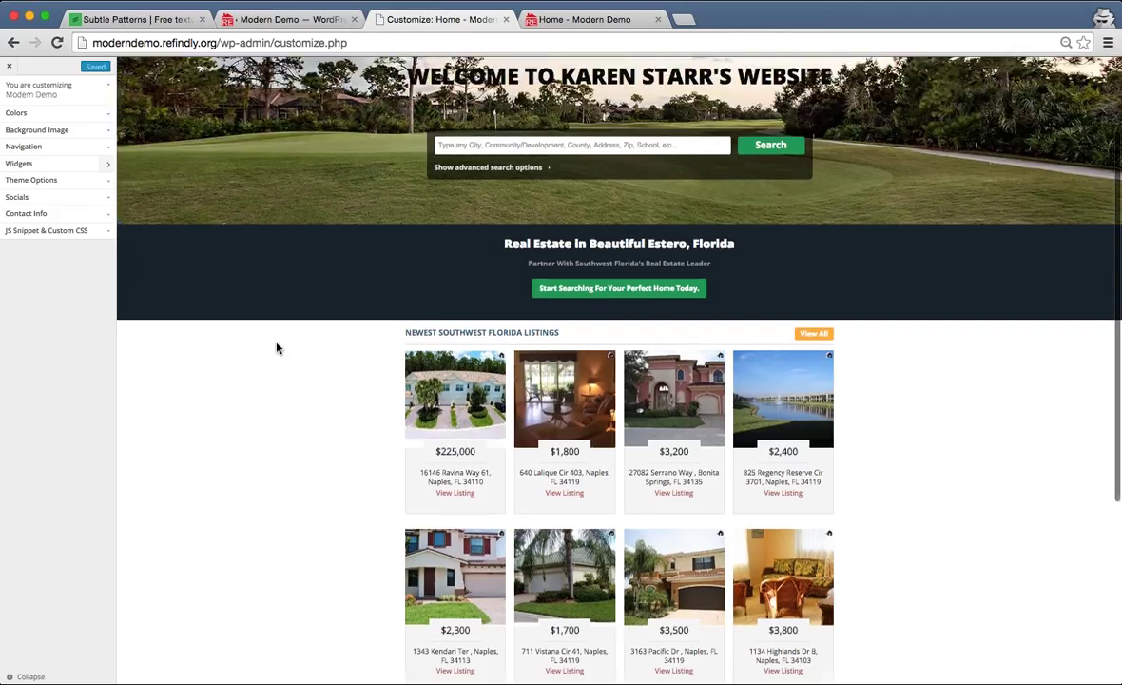
pyautogui.press('super+equal')
pyautogui.press('super+equal')
pyautogui.press('super+equal')
pyautogui.press('super+equal')
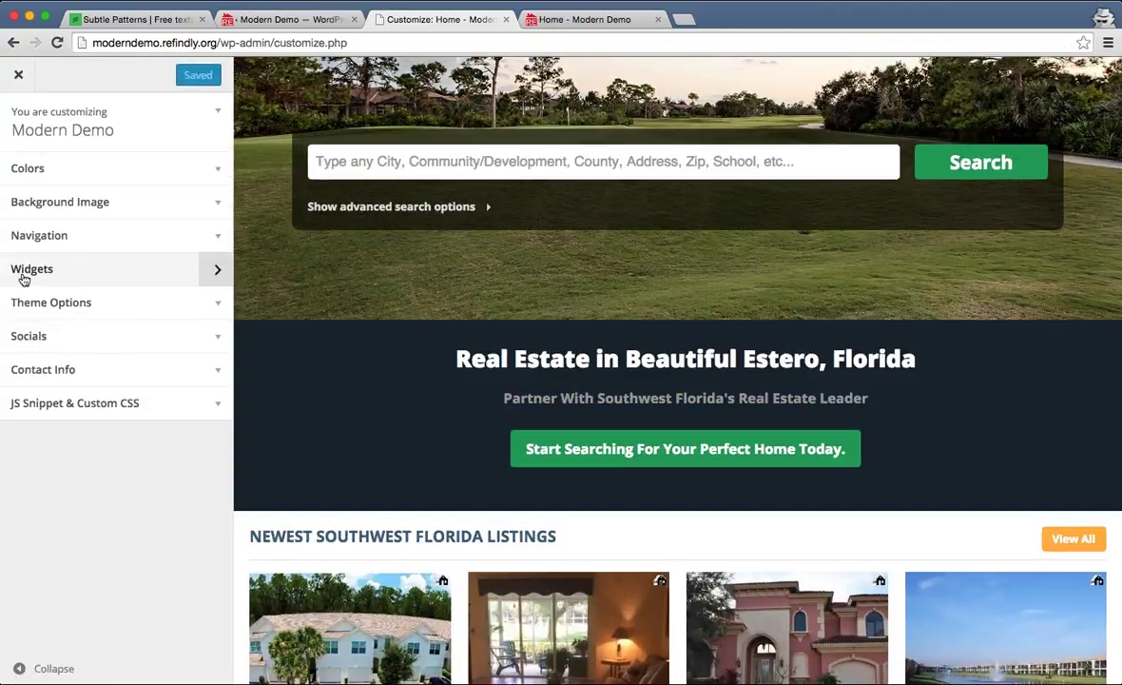
# - Collapse the Homepage Testimonials area and expand the Homepage Sidebar widget area
pyautogui.click(219, 274)
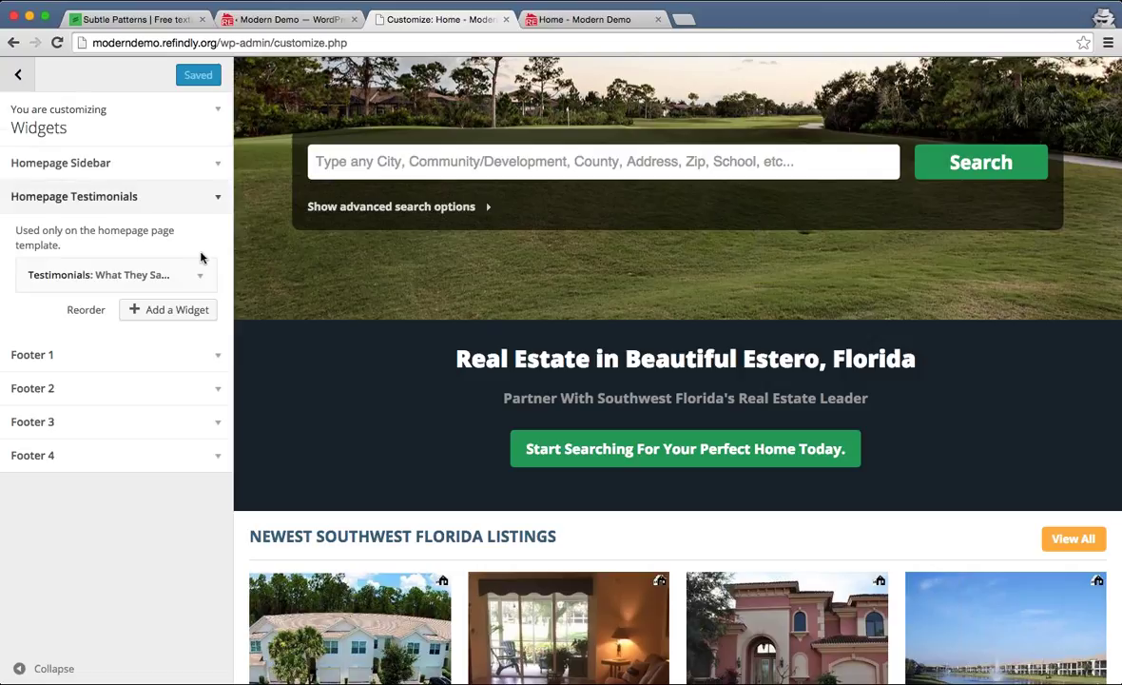
pyautogui.click(211, 196)
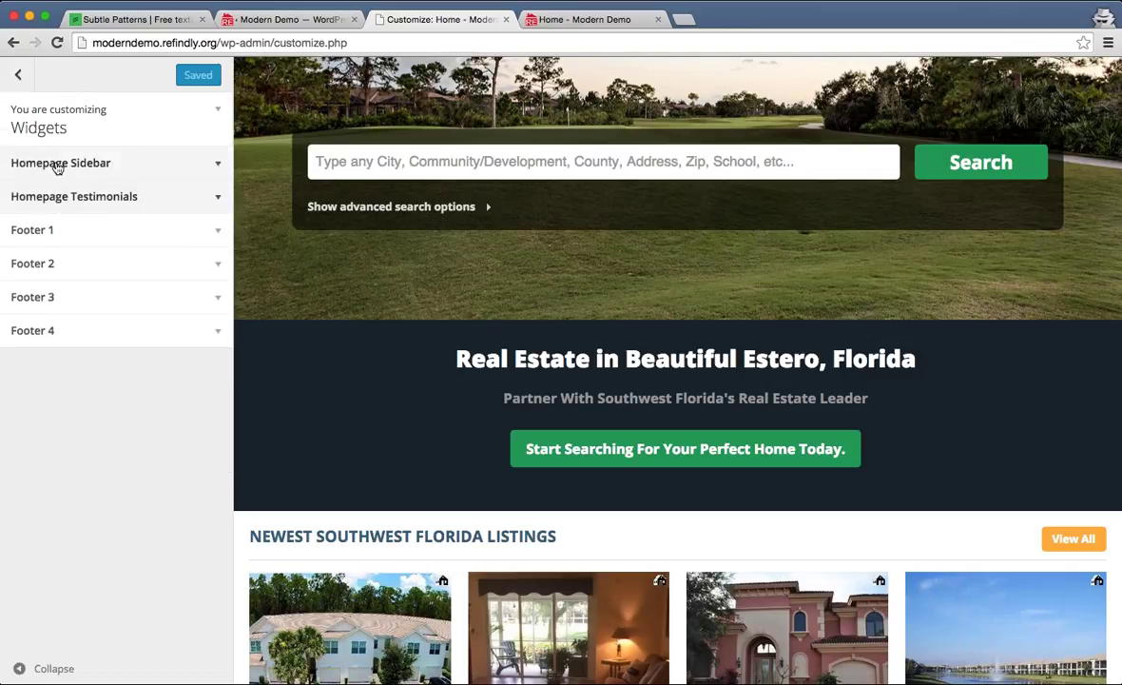
pyautogui.click(217, 164)
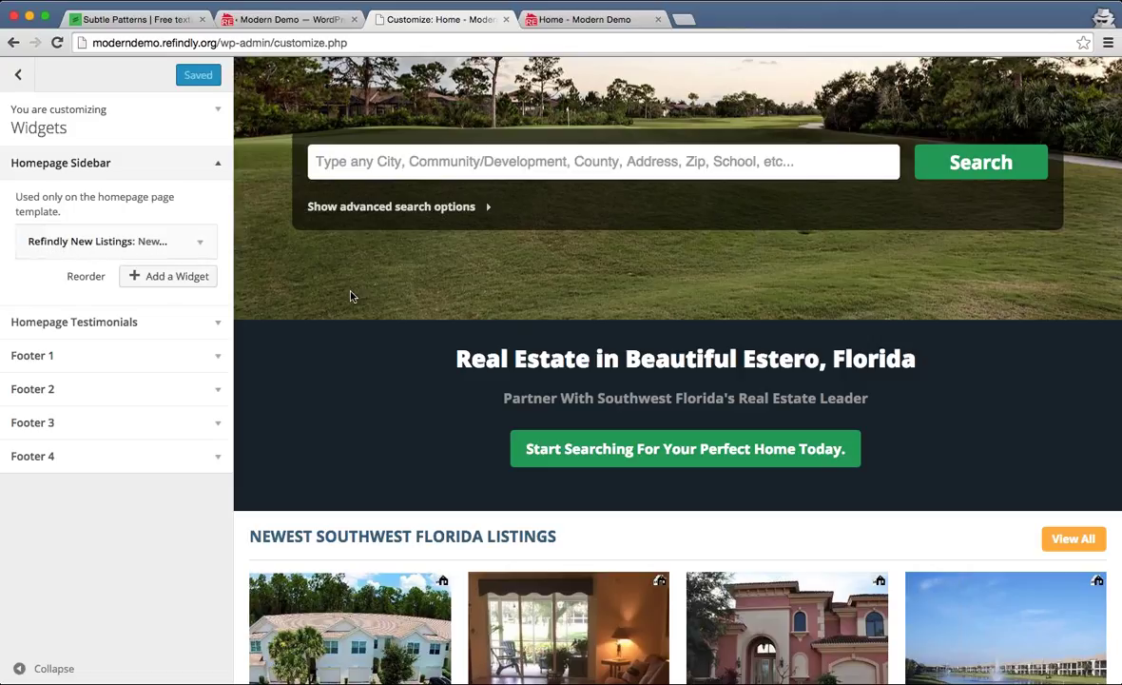
pyautogui.scroll(-2, 350, 297)
pyautogui.scroll(-2, 350, 297)
pyautogui.scroll(3, 351, 296)
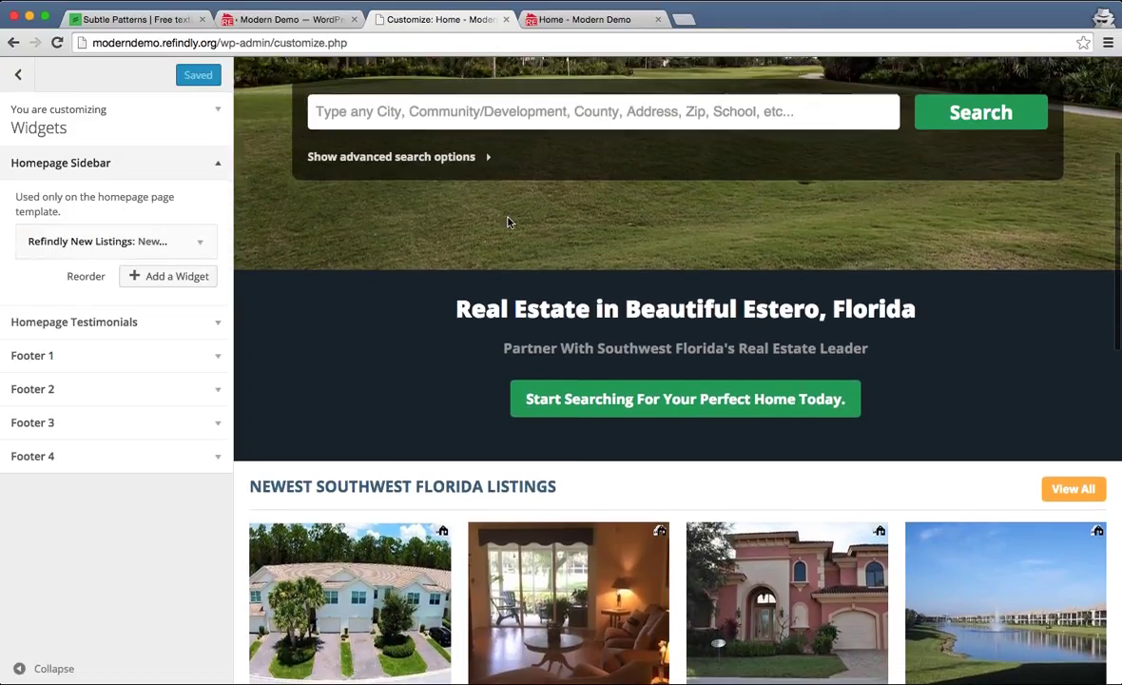
# - Look through the available widgets and add a Text widget to the Homepage Sidebar
pyautogui.click(145, 282)
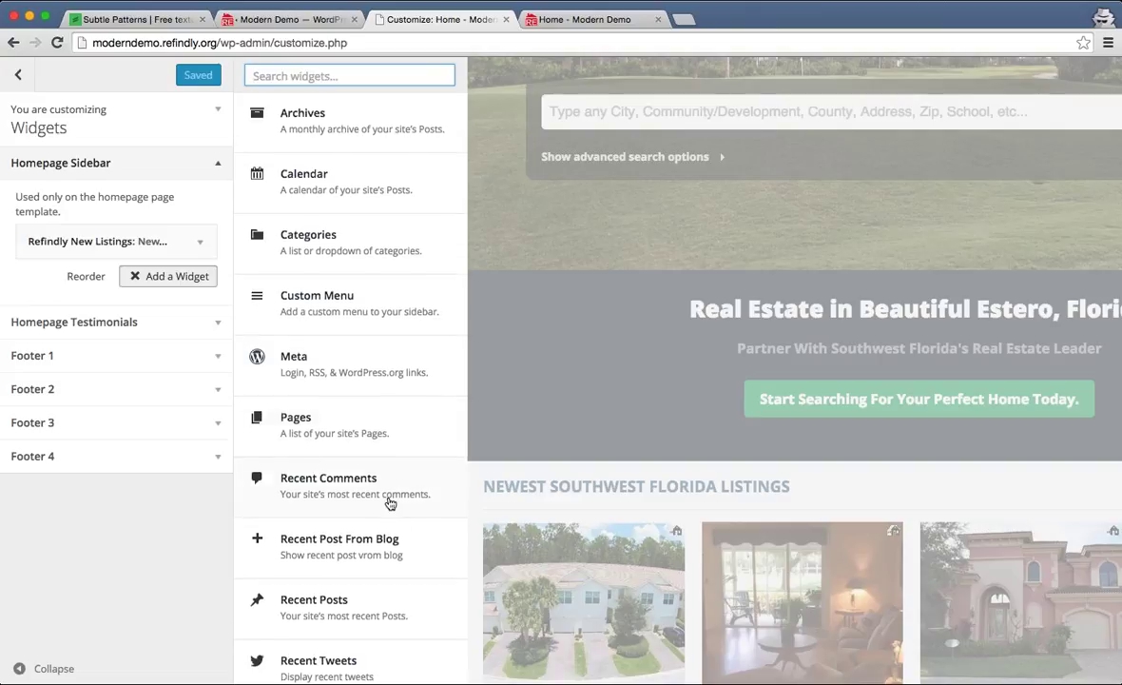
pyautogui.scroll(-5, 389, 503)
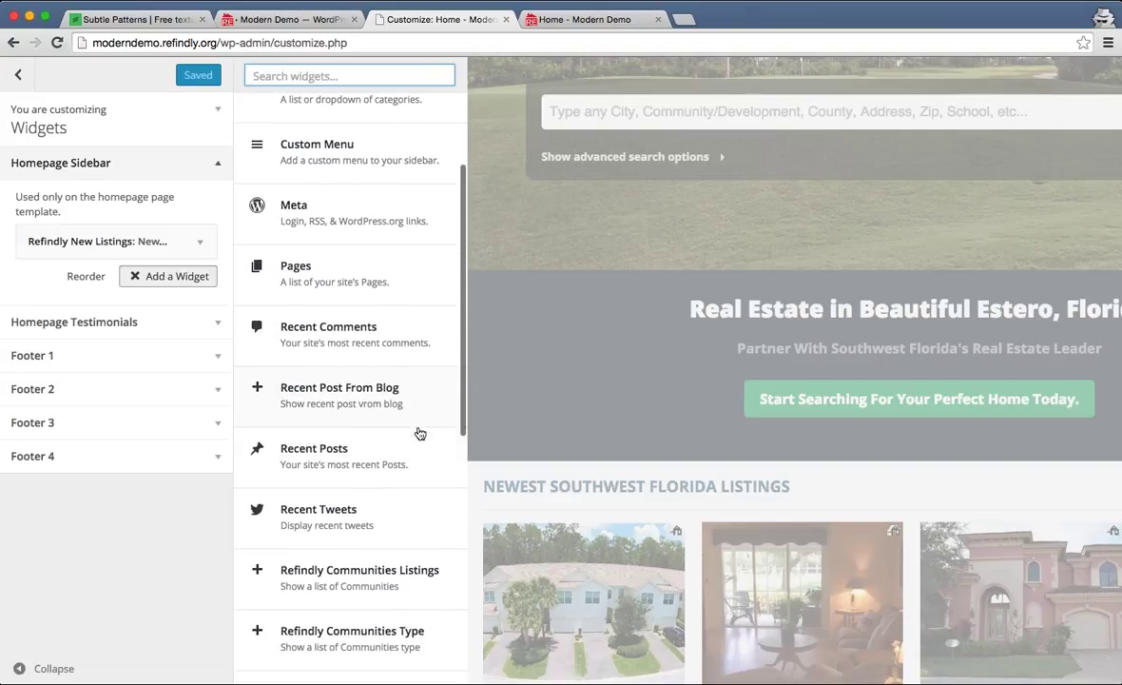
pyautogui.scroll(5, 420, 434)
pyautogui.scroll(-10, 408, 433)
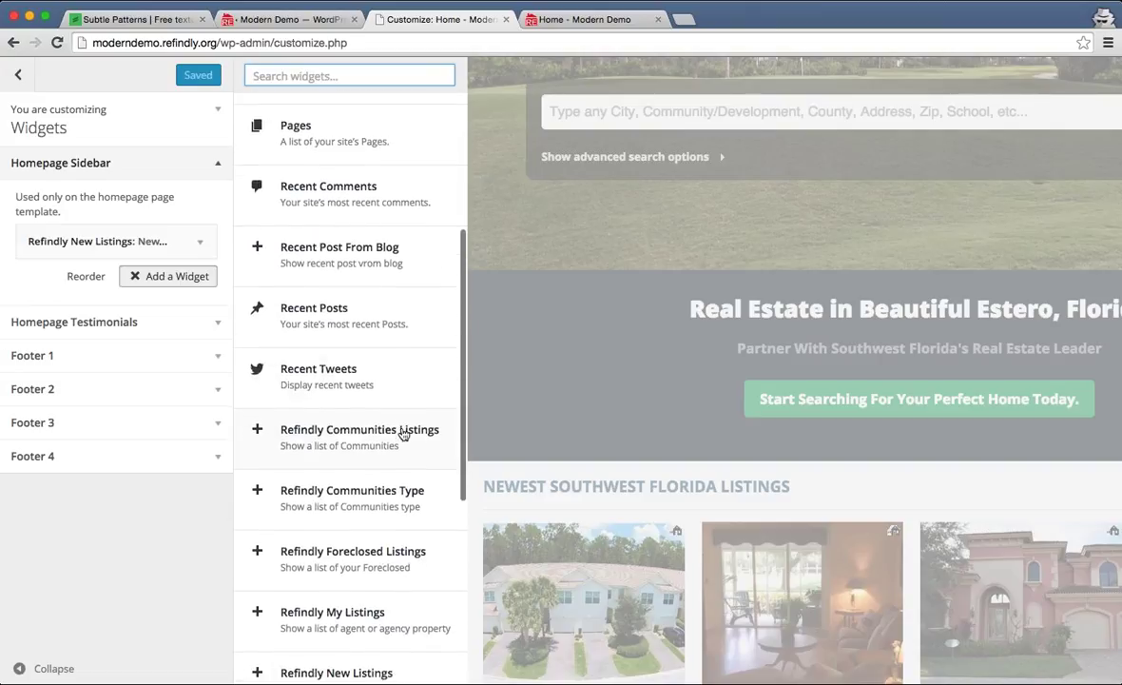
pyautogui.scroll(-8, 404, 434)
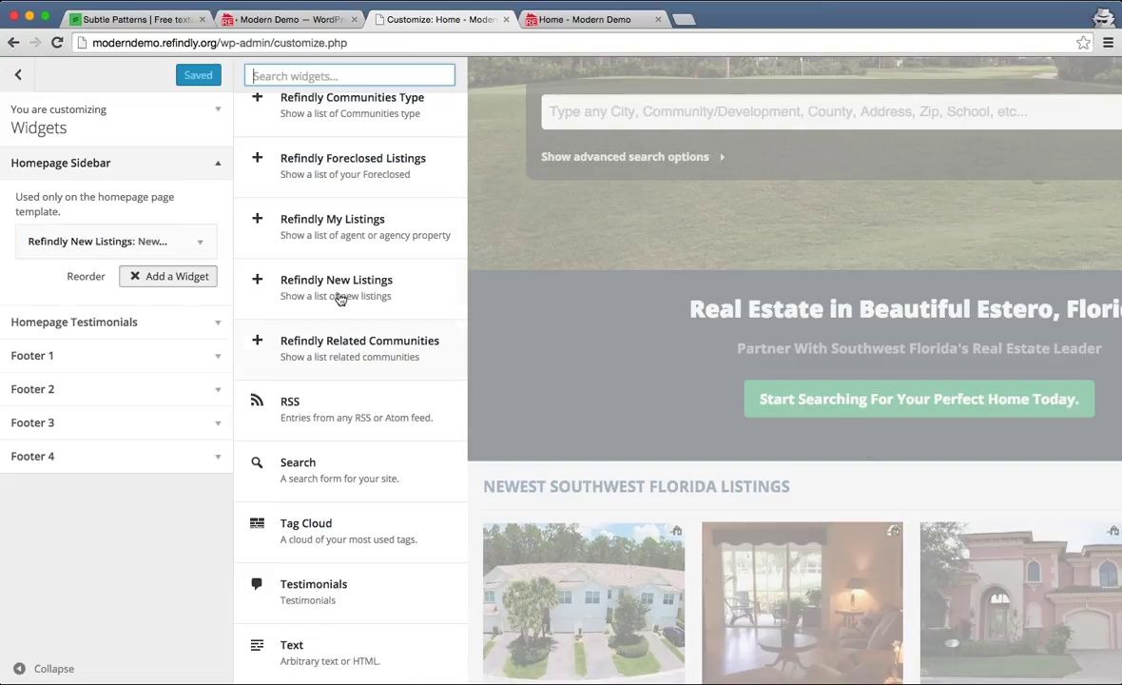
pyautogui.click(323, 650)
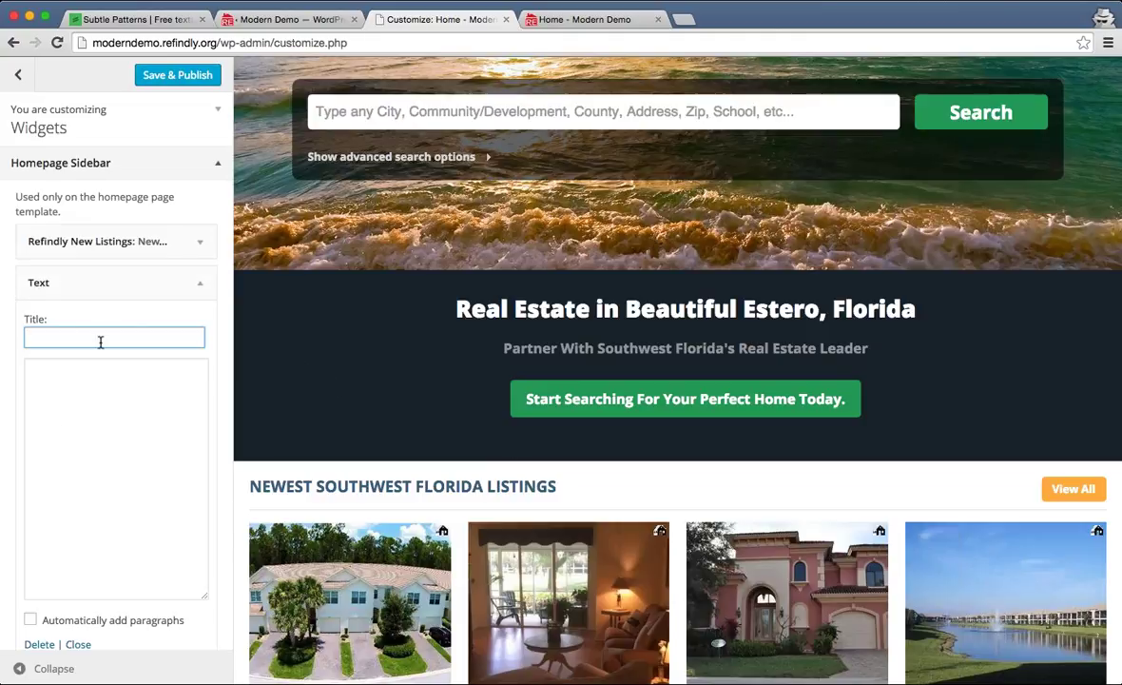
# - Locate the new widget's place above the testimonials in the preview and set its title to "Text Widget Title"
pyautogui.scroll(-10, 446, 435)
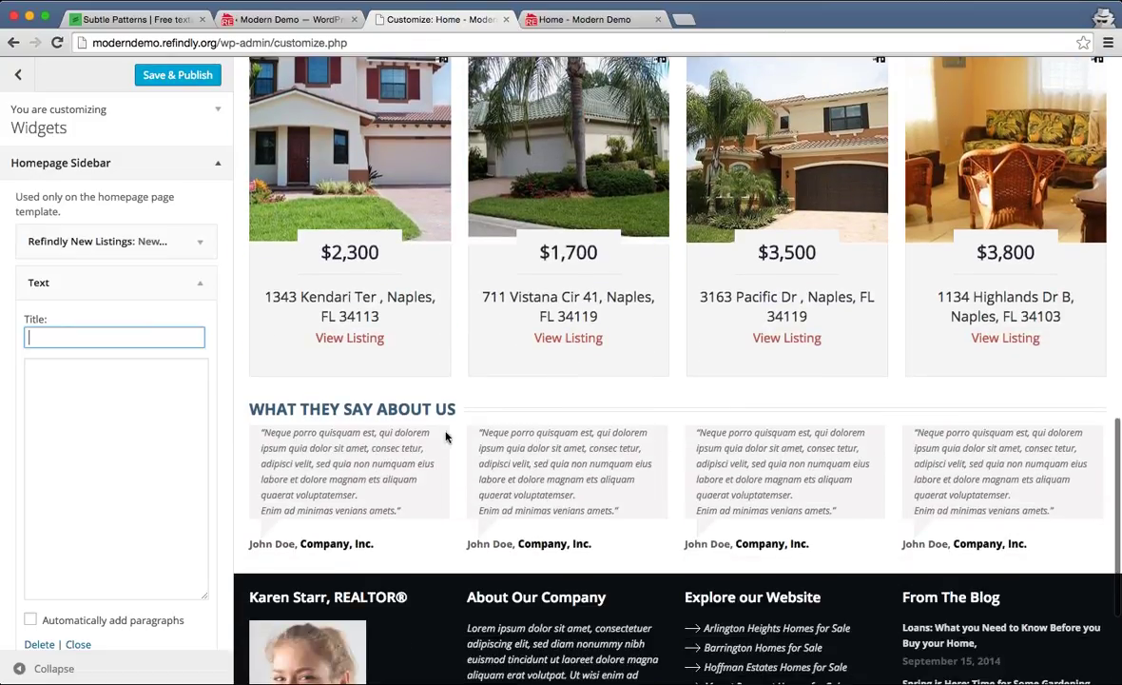
pyautogui.scroll(-2, 446, 433)
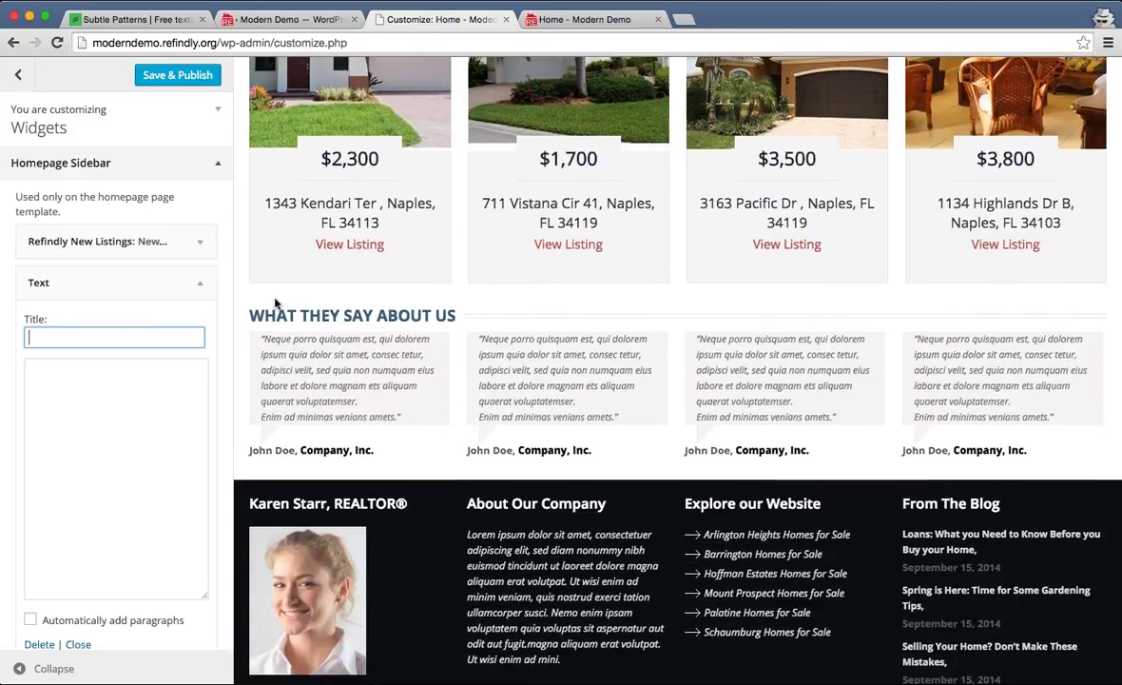
pyautogui.click(276, 302)
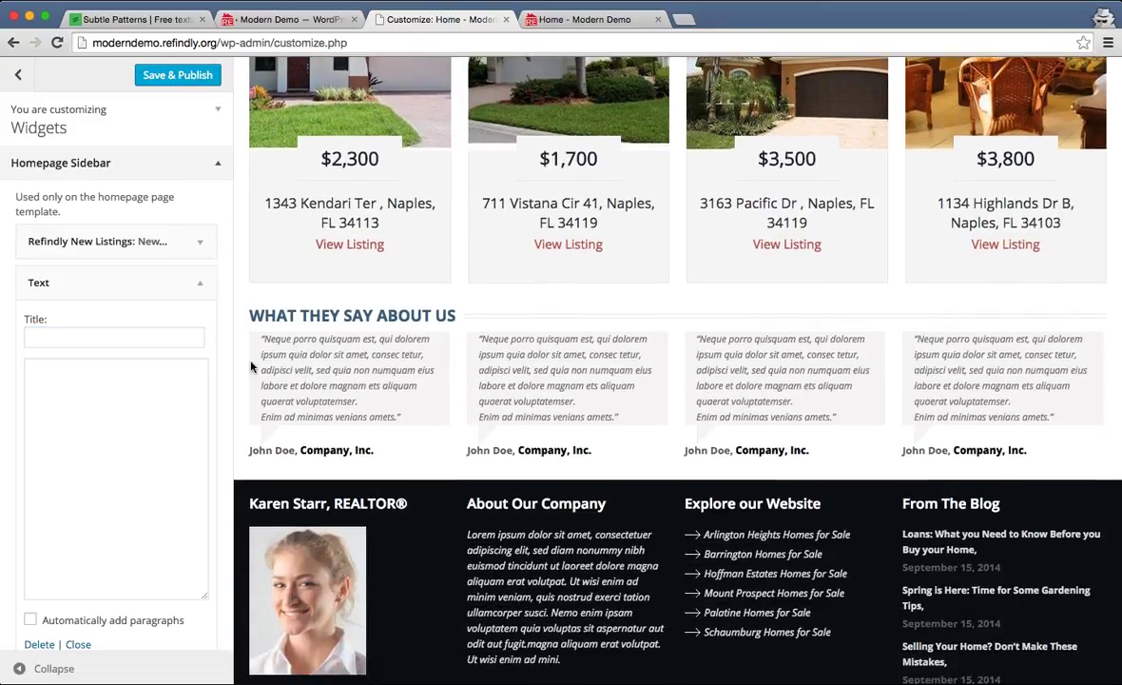
pyautogui.click(160, 341)
pyautogui.write('Text Widget Tit')
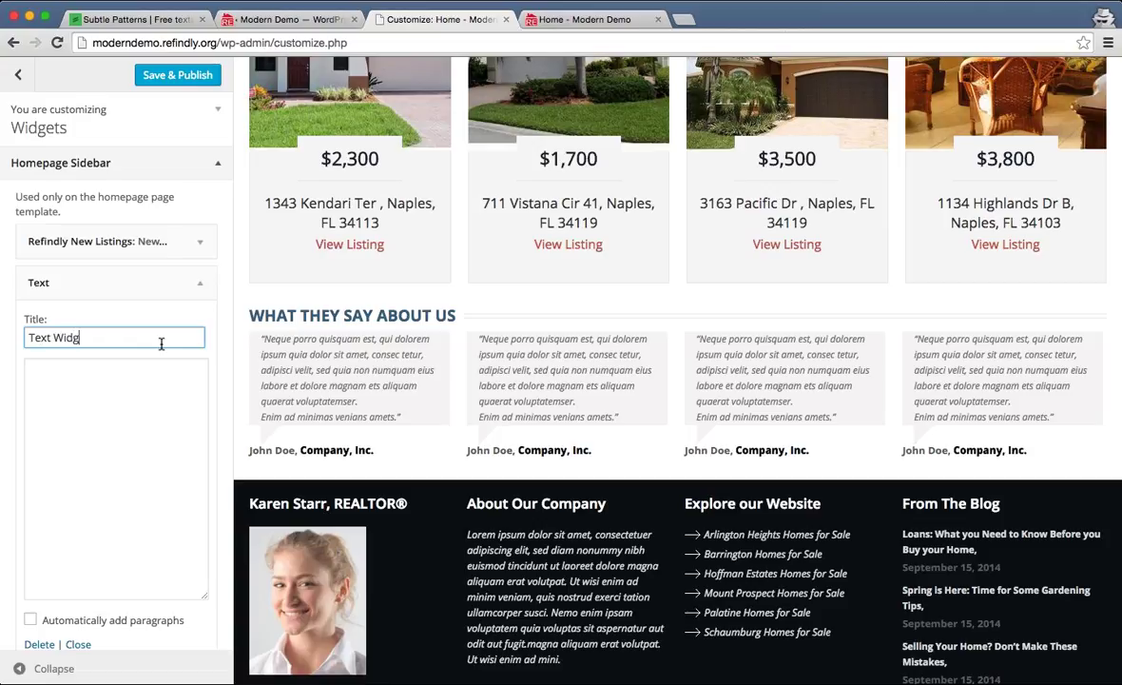
pyautogui.write('le')
pyautogui.press('Tab')
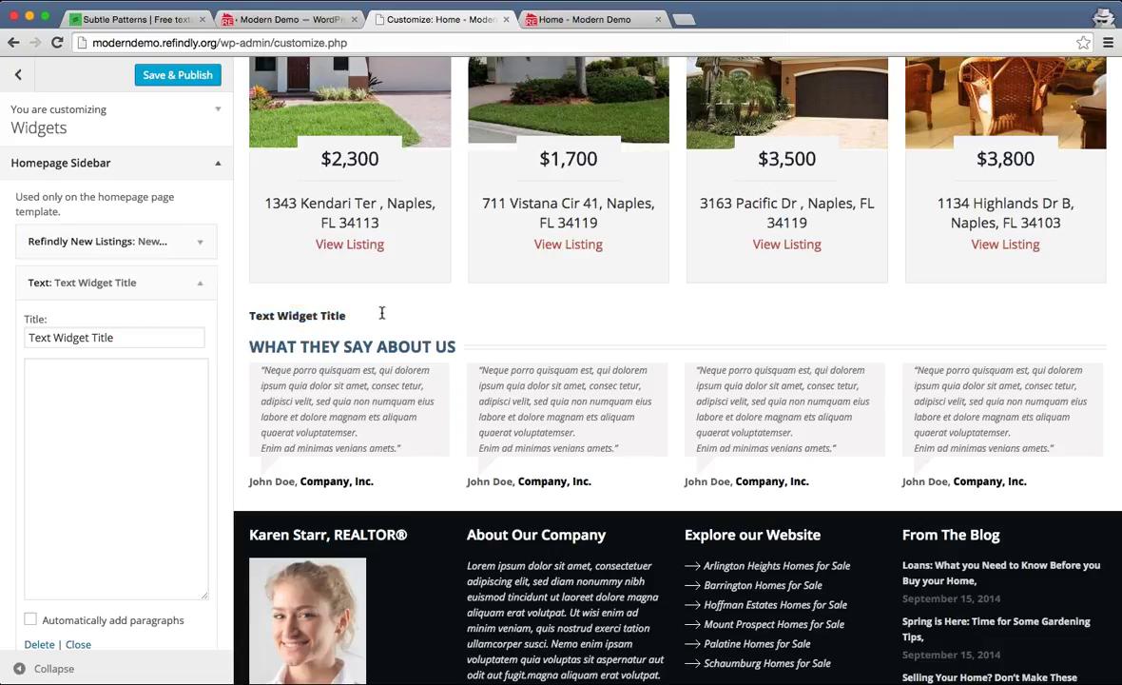
# - Enter "Text widget content" as the Text widget's body, collapse the widget and publish the changes
pyautogui.write('Text widget conte')
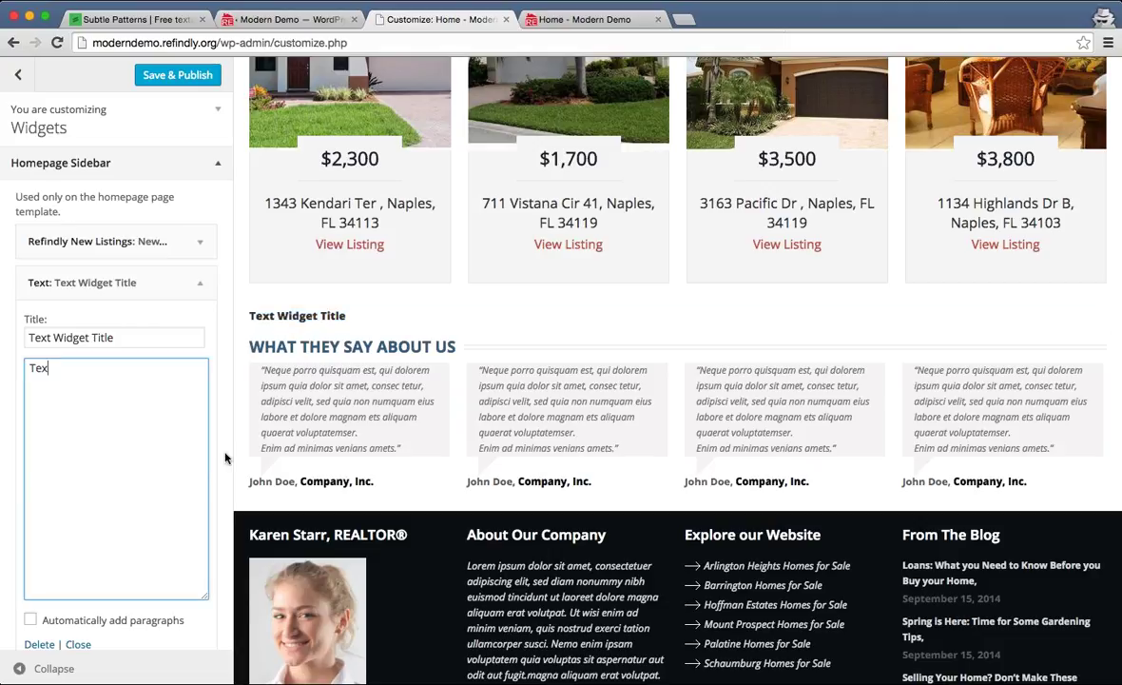
pyautogui.write('nt')
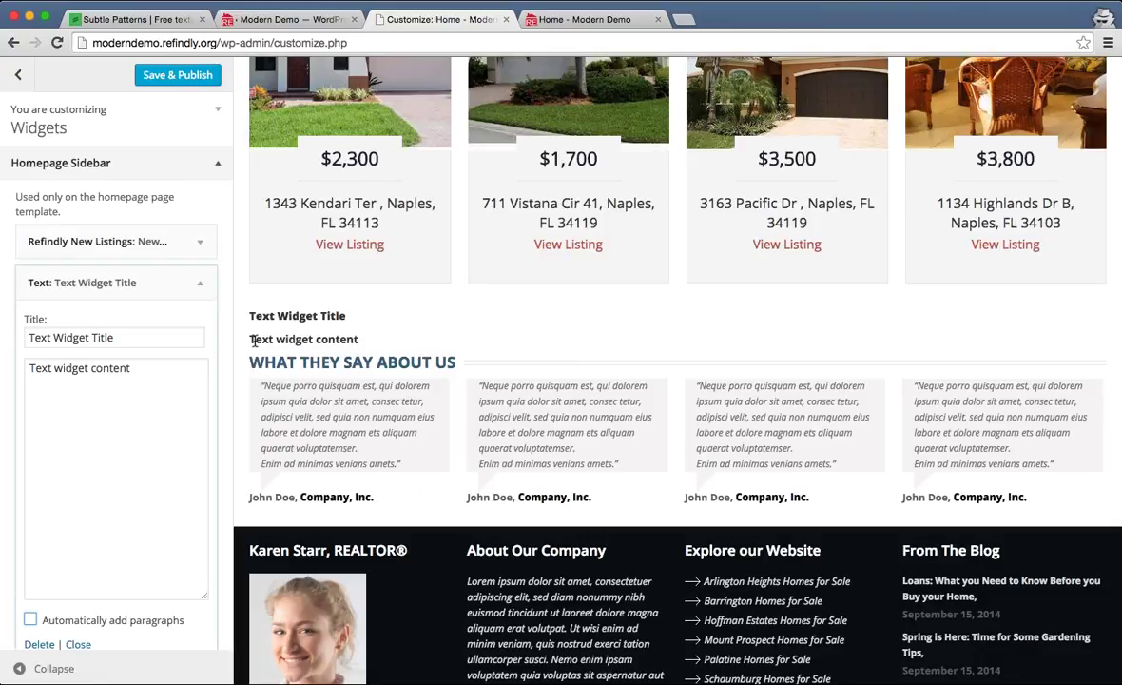
pyautogui.moveTo(250, 338); pyautogui.dragTo(399, 336)
pyautogui.click(377, 345)
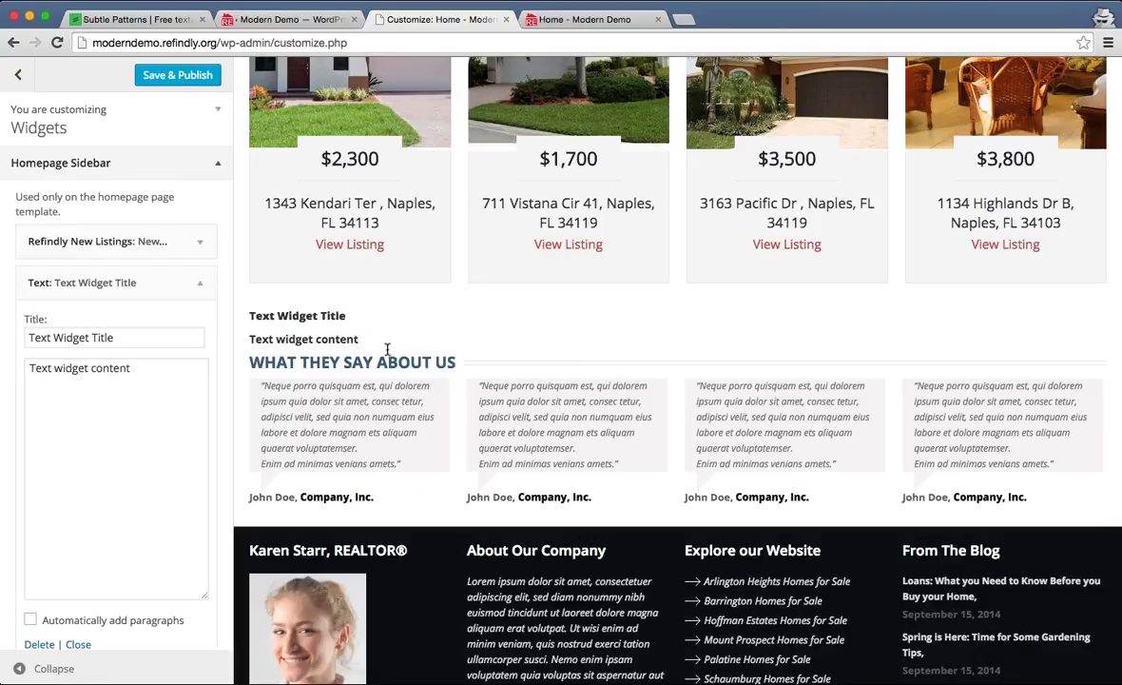
pyautogui.click(188, 292)
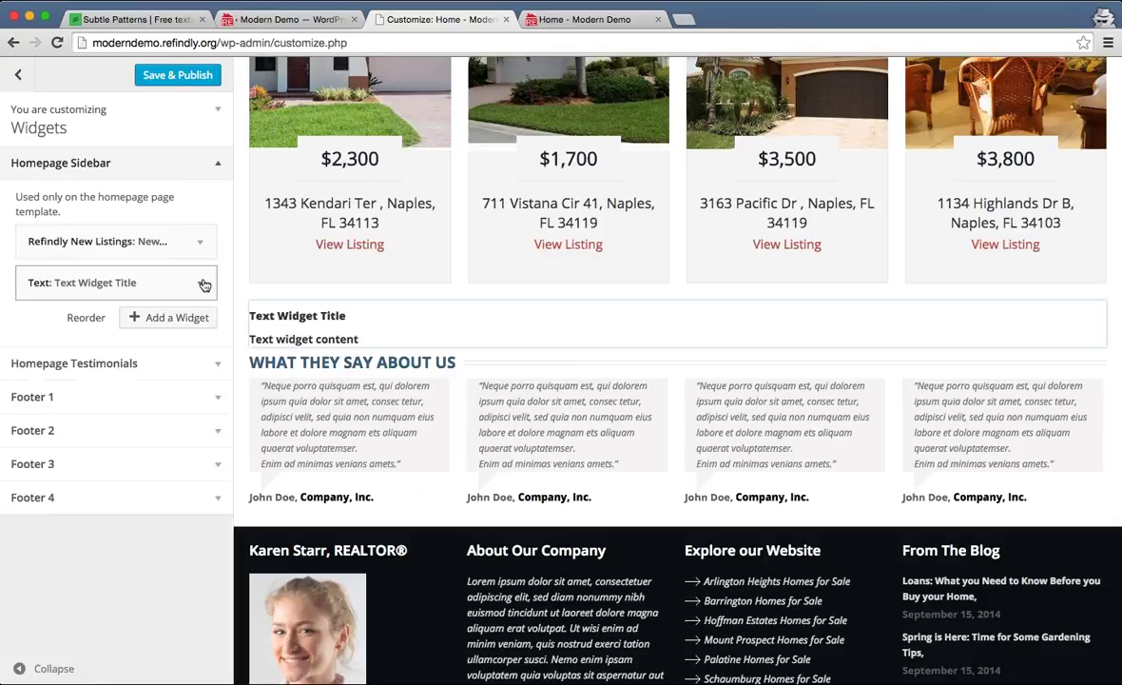
pyautogui.click(180, 82)
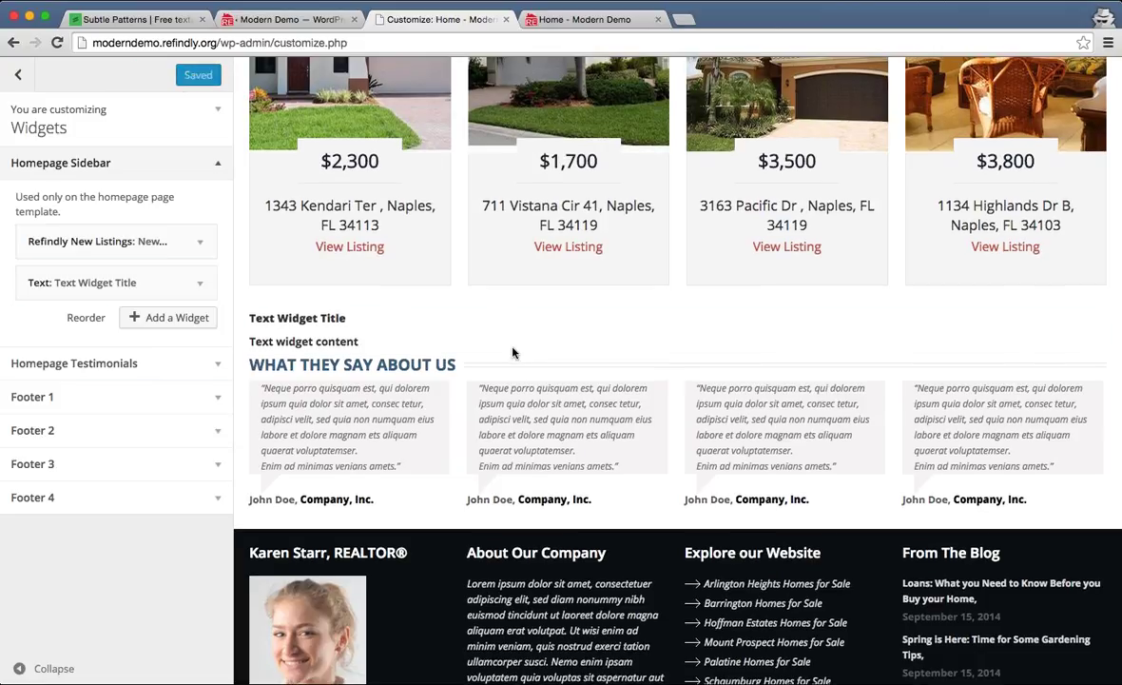
# - Move the Text widget above the Refindly New Listings widget in the Homepage Sidebar and publish the new order
pyautogui.scroll(4, 511, 353)
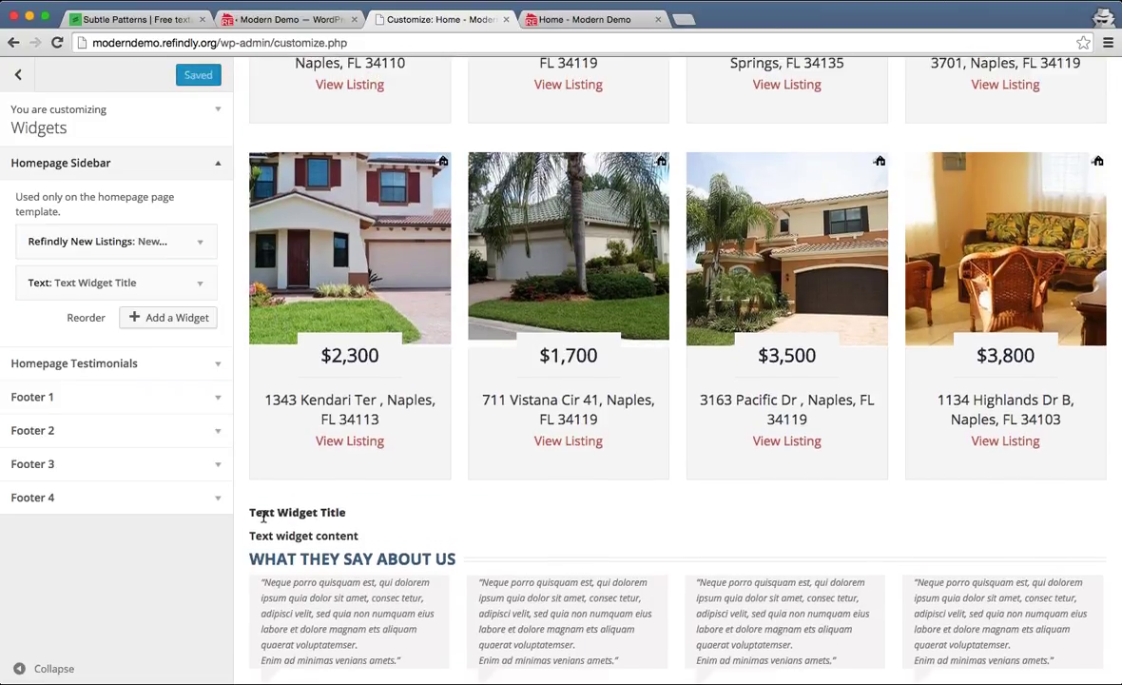
pyautogui.moveTo(249, 514); pyautogui.dragTo(366, 529)
pyautogui.click(376, 527)
pyautogui.scroll(10, 378, 528)
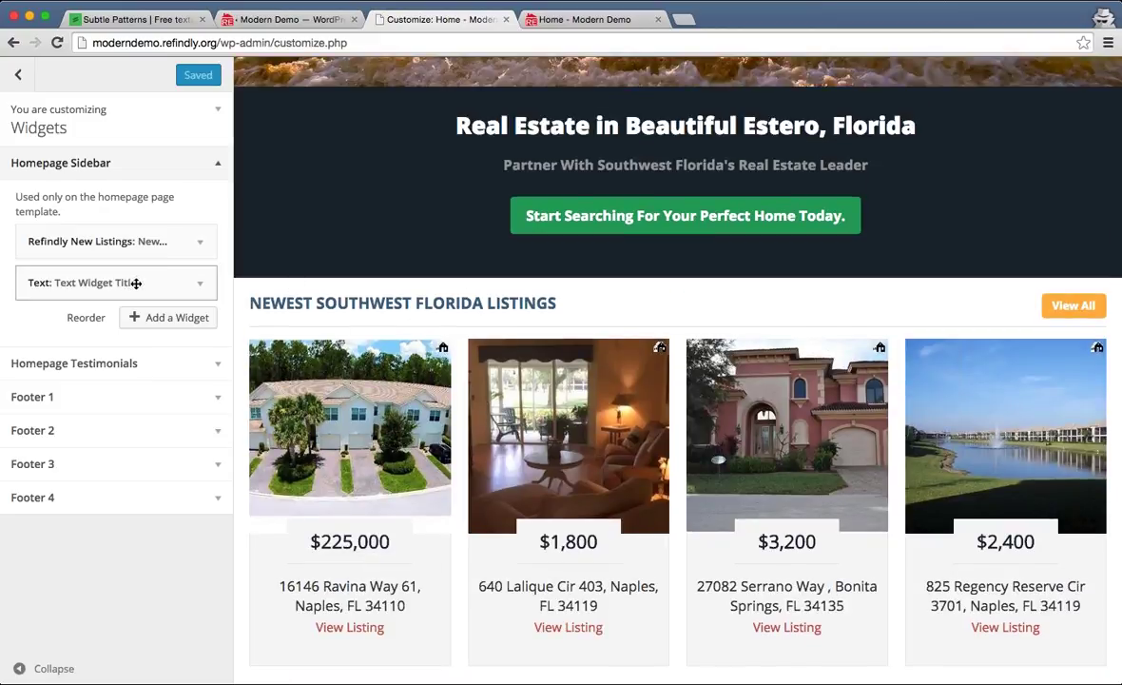
pyautogui.moveTo(160, 284); pyautogui.dragTo(167, 234)
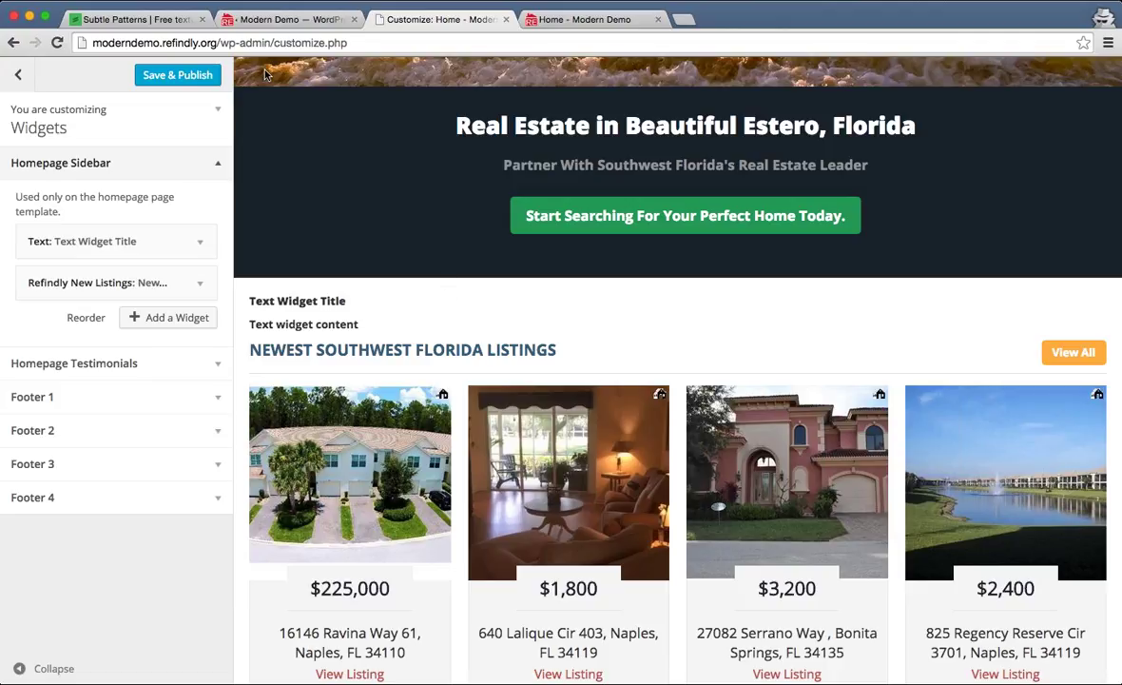
pyautogui.click(193, 76)
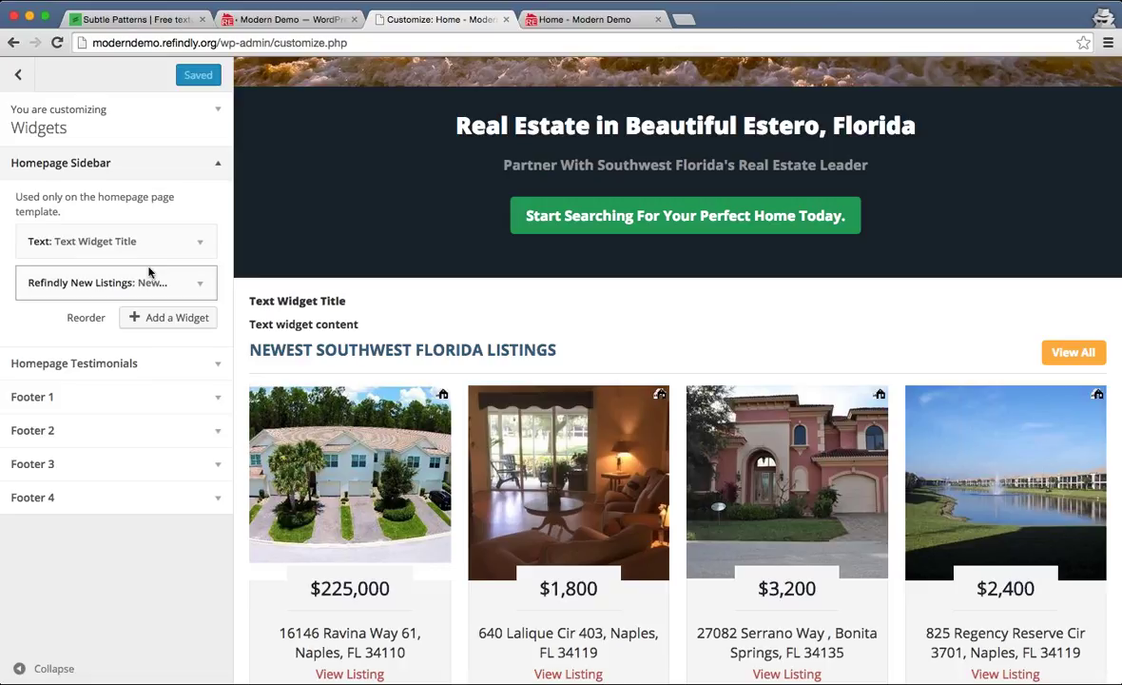
# - Expand the Text widget and change its title to "Welcome to Southwest Florida!"
pyautogui.click(205, 243)
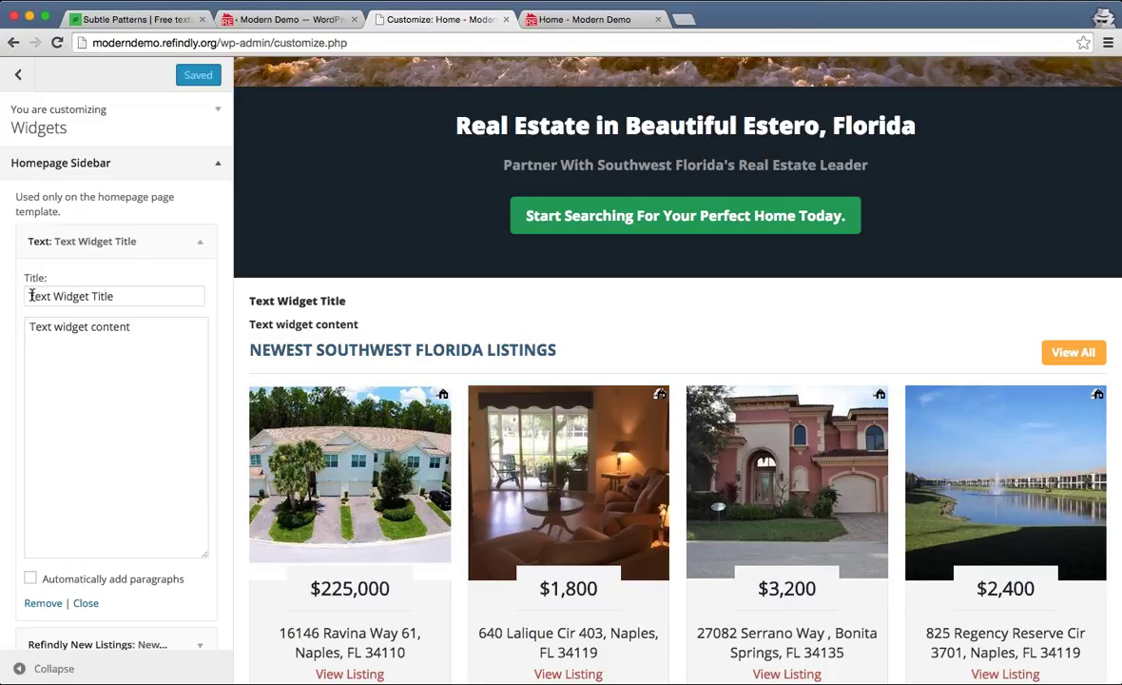
pyautogui.moveTo(31, 296); pyautogui.dragTo(135, 291)
pyautogui.write('W')
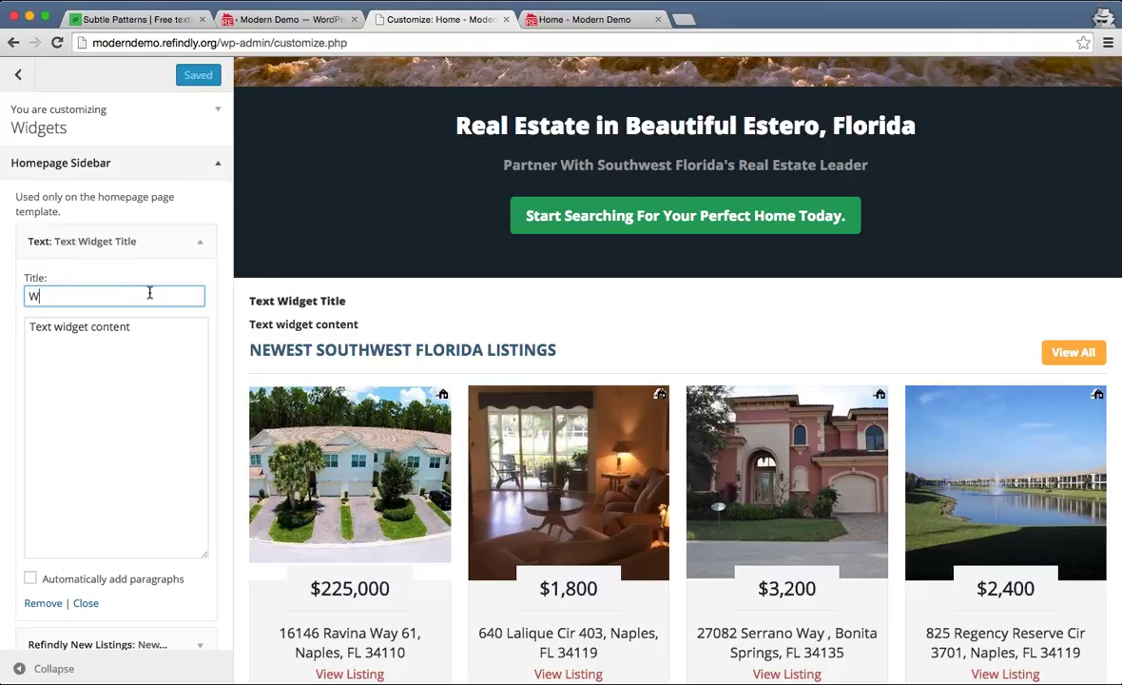
pyautogui.write('elcome to')
pyautogui.write('Southwest ')
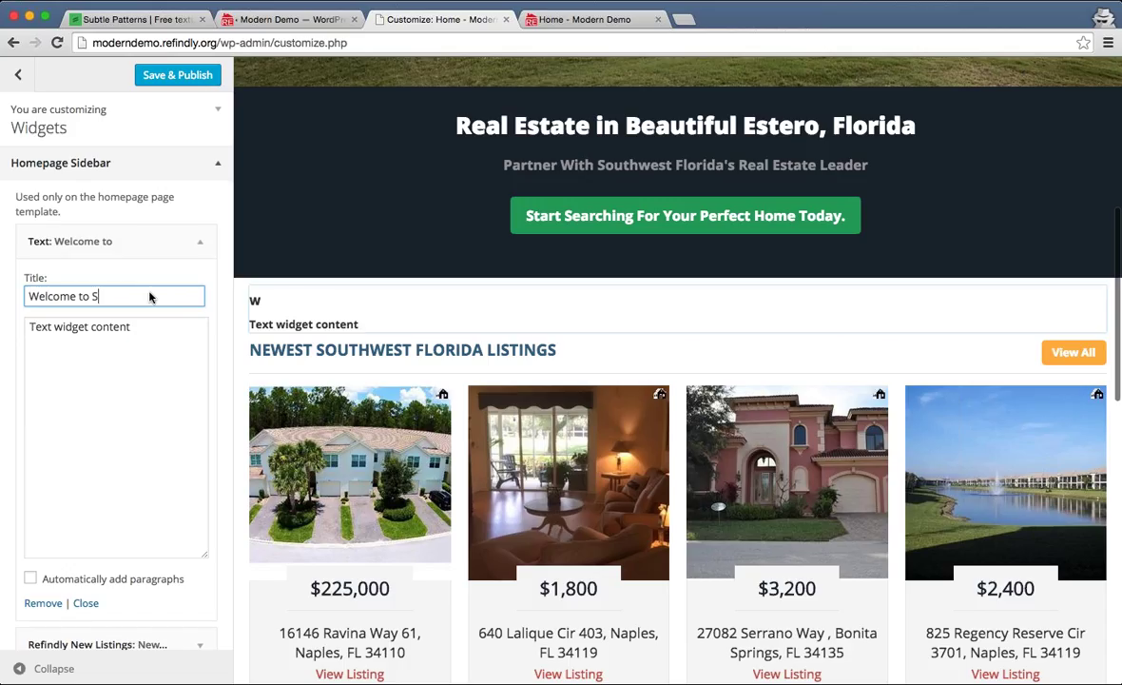
pyautogui.write('Florida!')
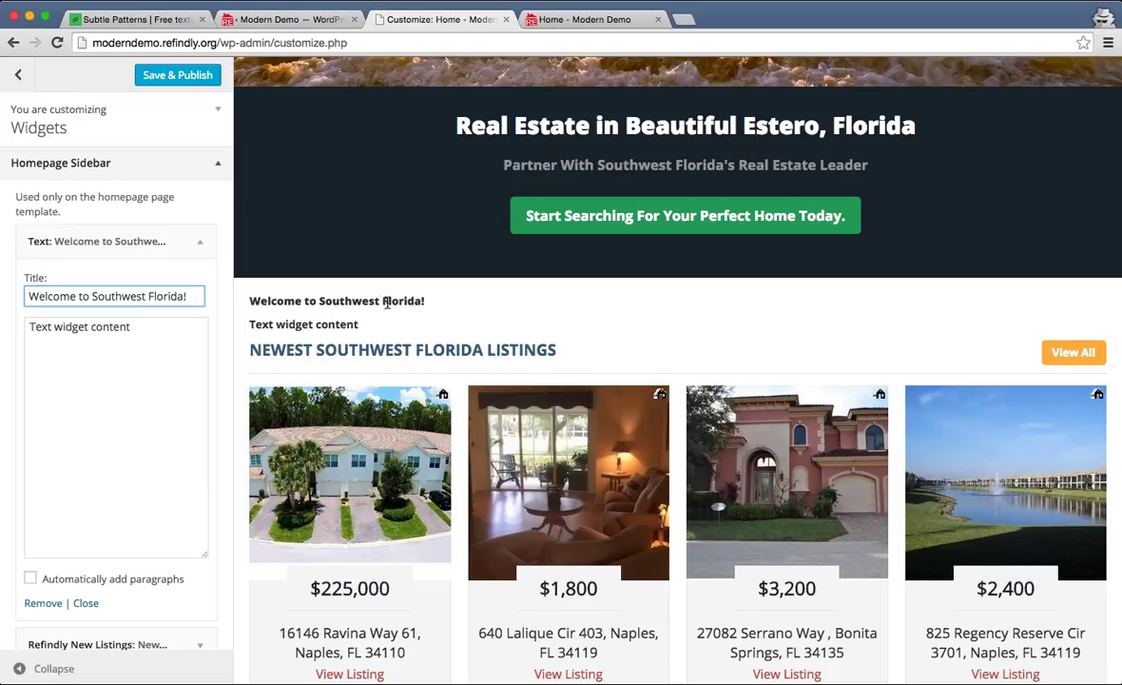
# - Insert a line break before the word "content" in the Text widget's body and publish the changes
pyautogui.click(134, 349)
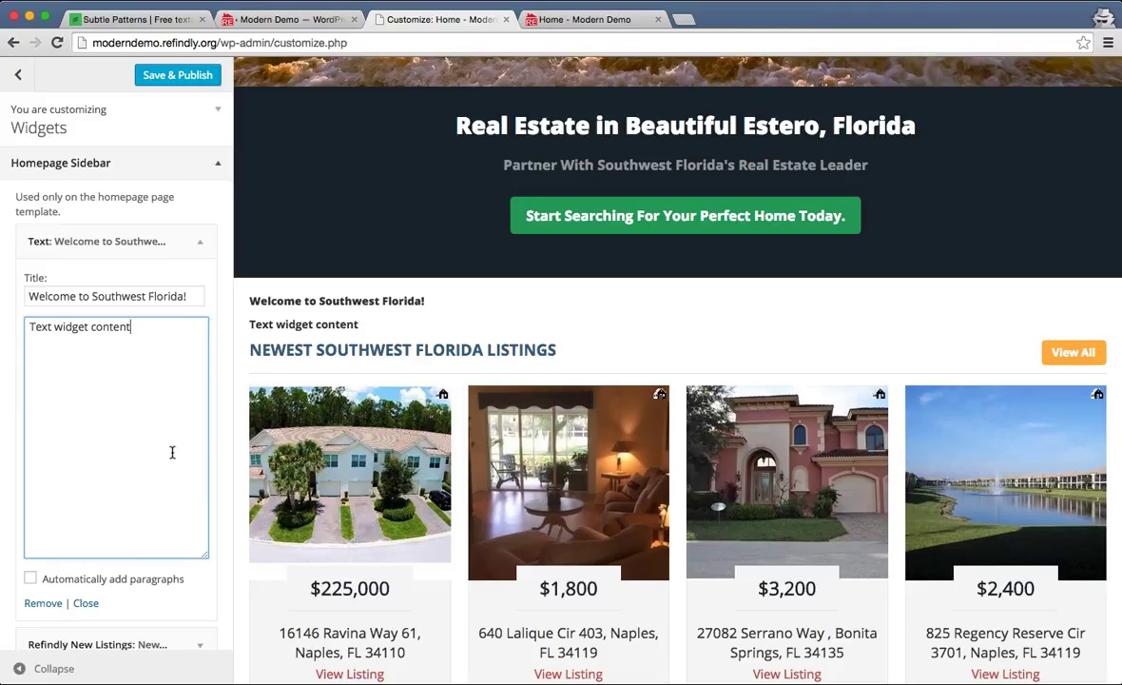
pyautogui.click(89, 327)
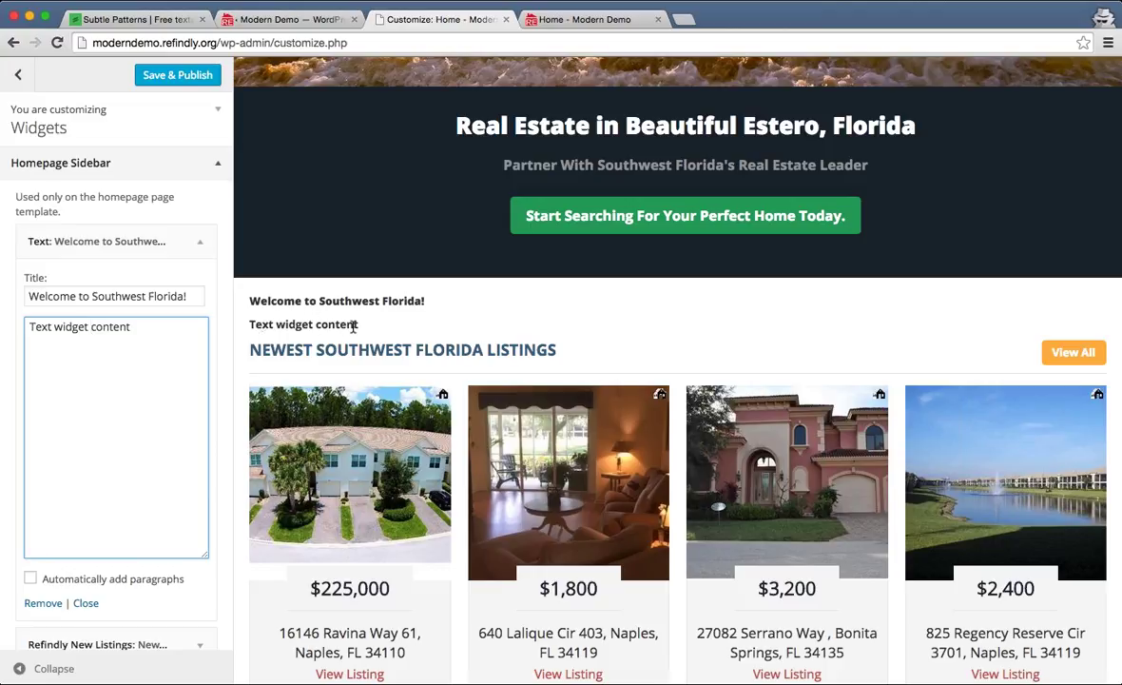
pyautogui.click(92, 327)
pyautogui.press('Return')
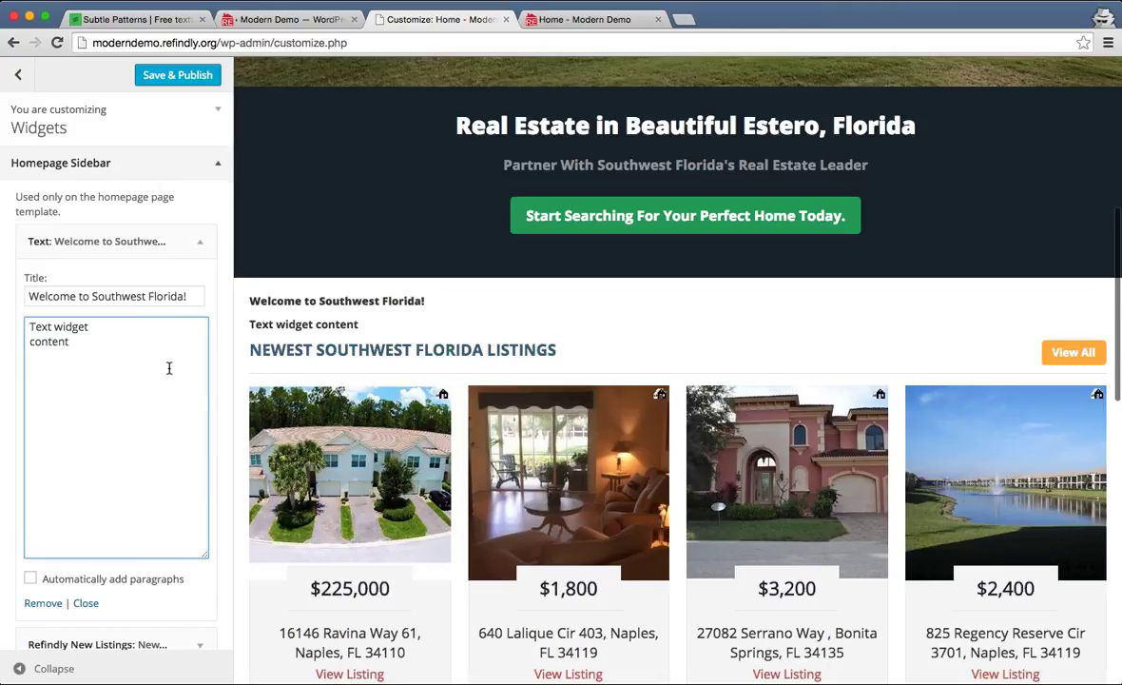
pyautogui.click(121, 357)
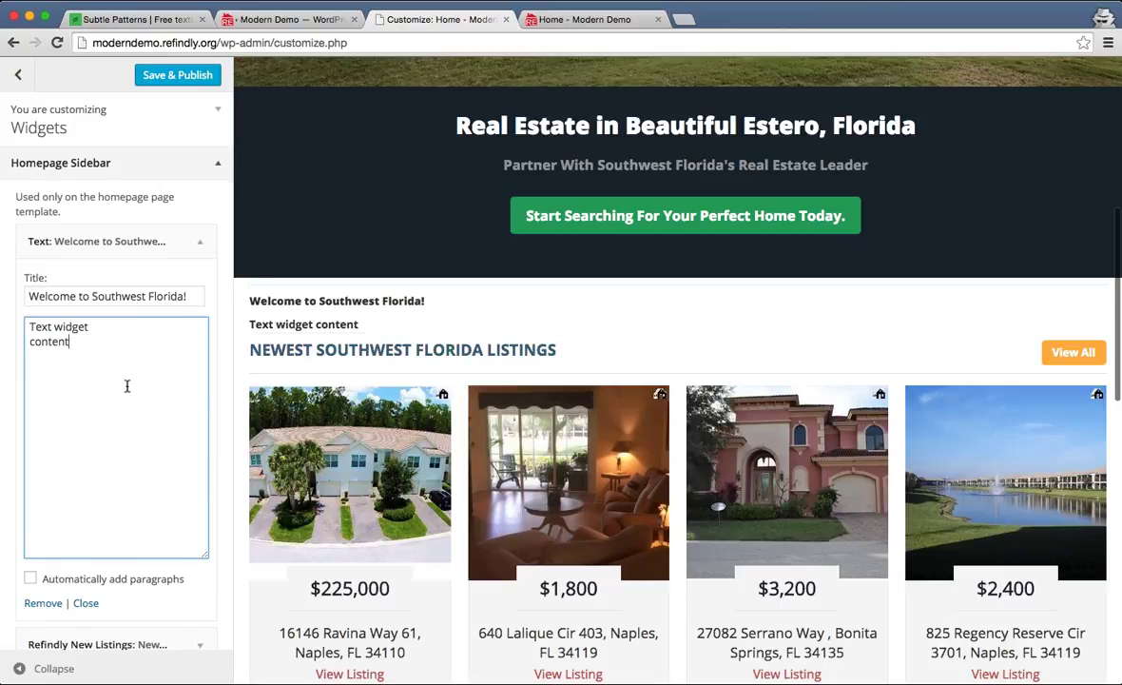
pyautogui.click(200, 76)
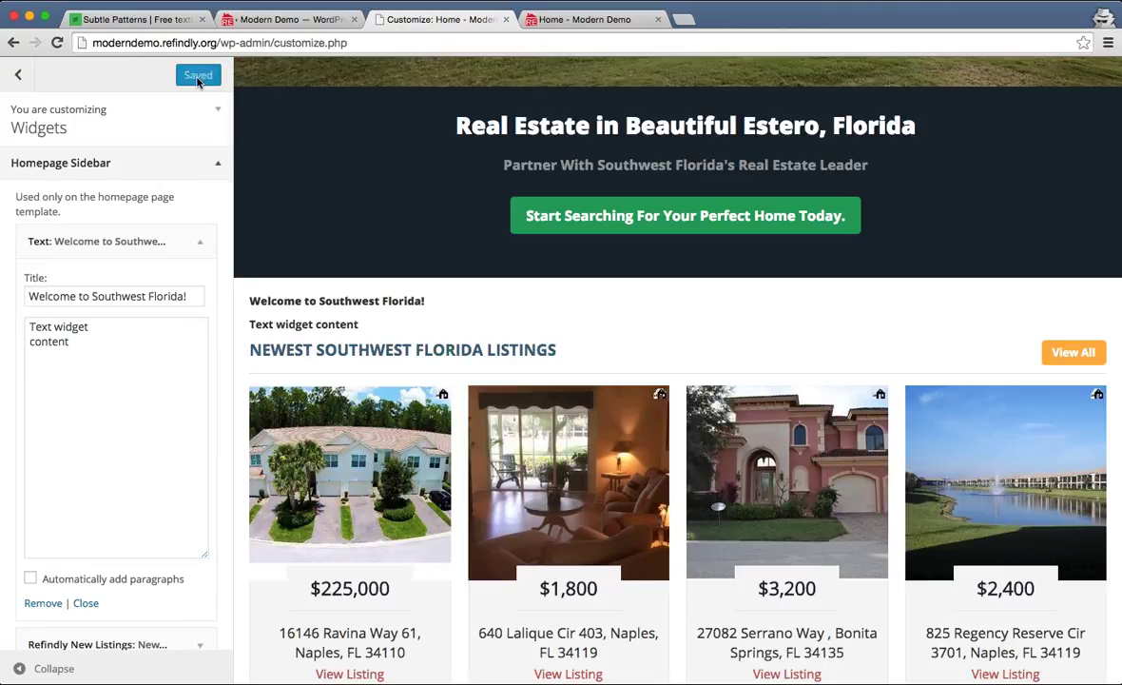
# - Reload the live homepage, check how the Text widget's line break is displayed, and return to the customizer
pyautogui.click(580, 19)
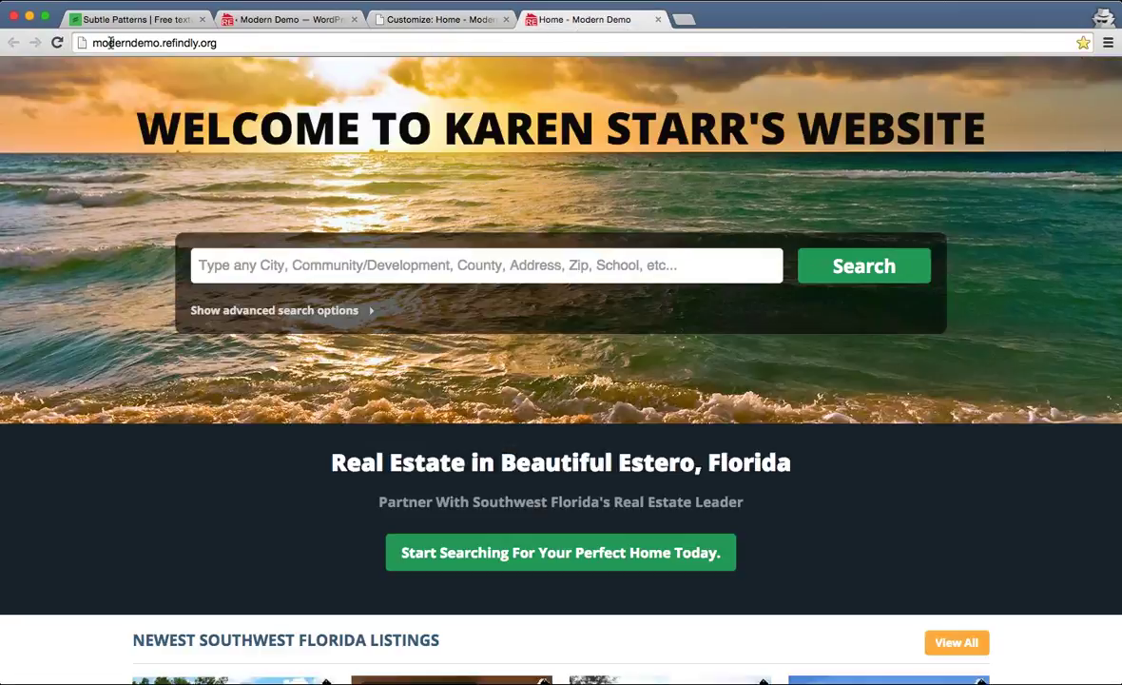
pyautogui.click(57, 42)
pyautogui.scroll(-5, 195, 286)
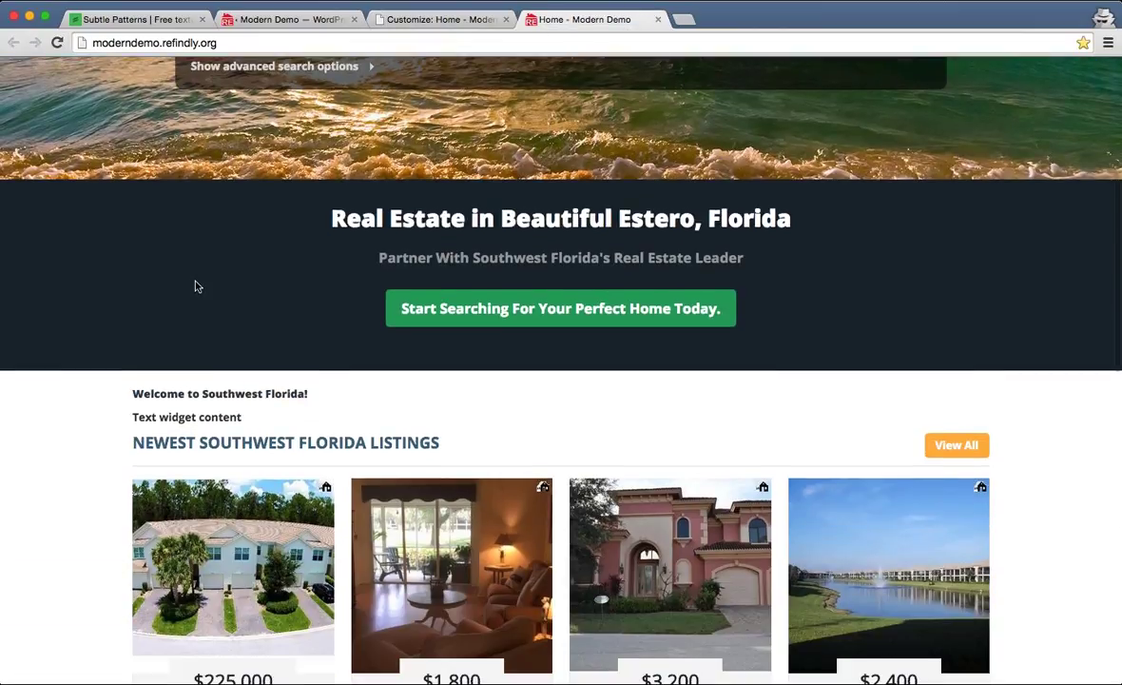
pyautogui.moveTo(305, 357); pyautogui.dragTo(238, 359)
pyautogui.click(426, 19)
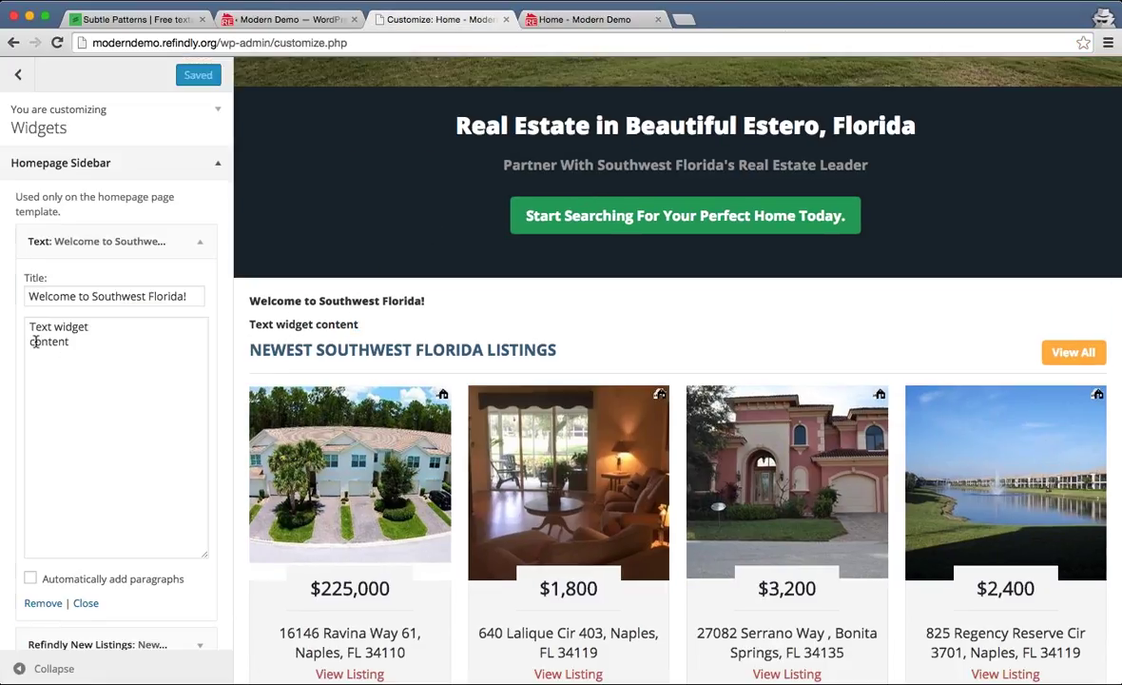
# - Replace the line break between "Text widget" and "content" in the welcome widget's text with a <br> tag
pyautogui.click(153, 347)
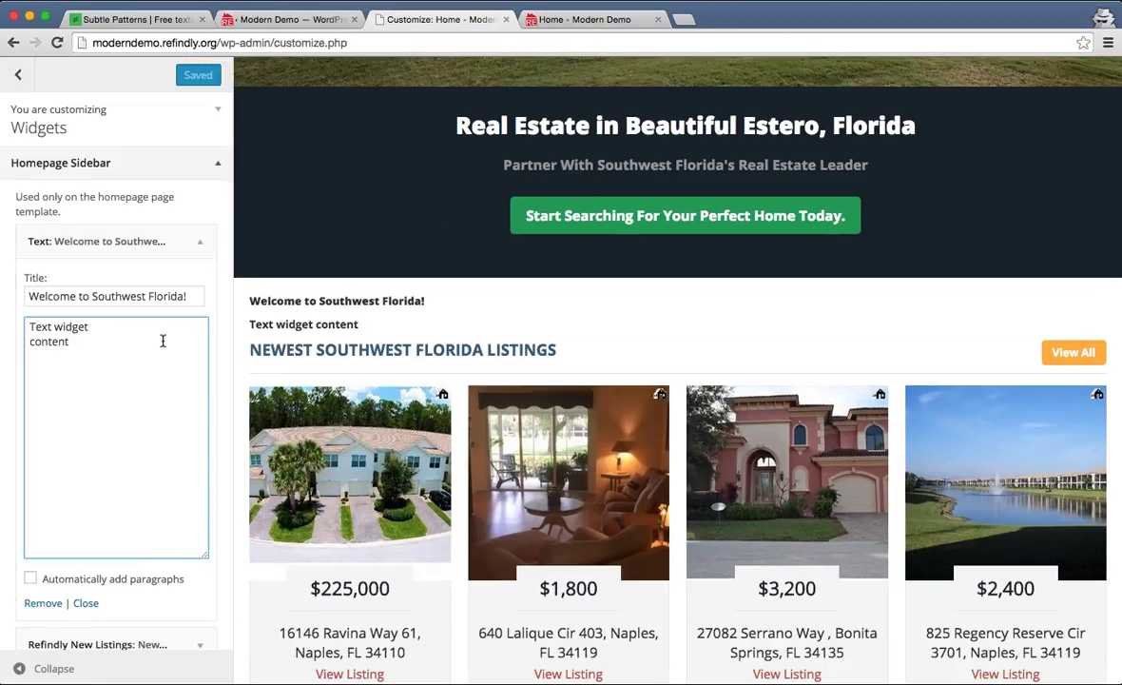
pyautogui.press('super+Left')
pyautogui.press('BackSpace')
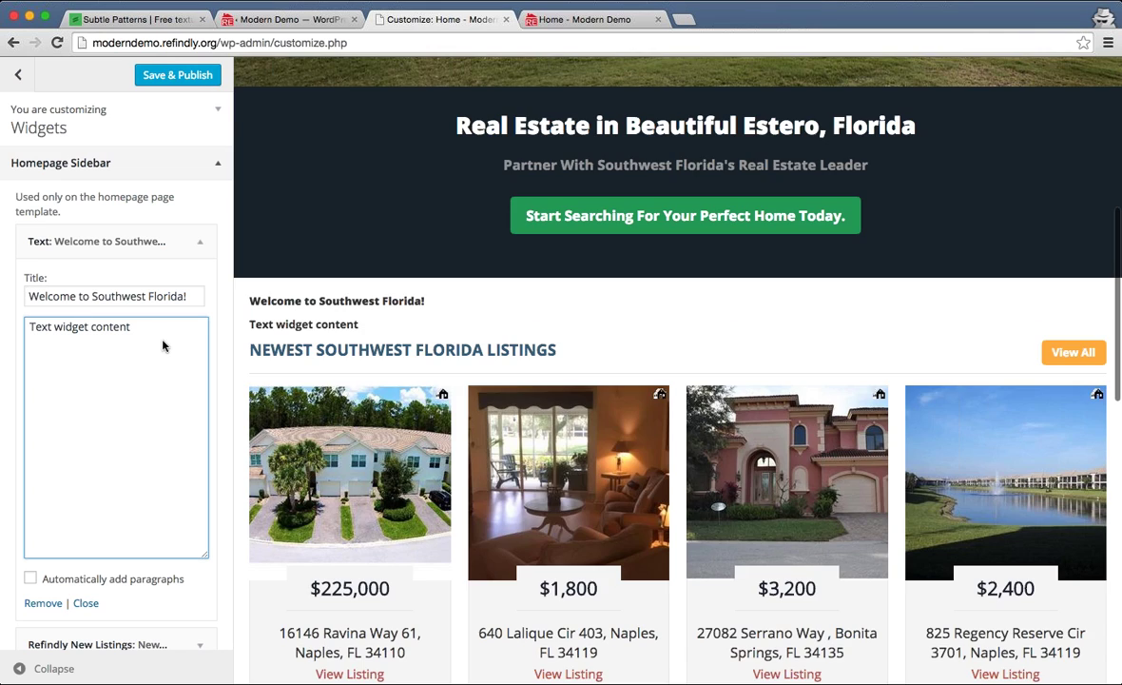
pyautogui.write('<>')
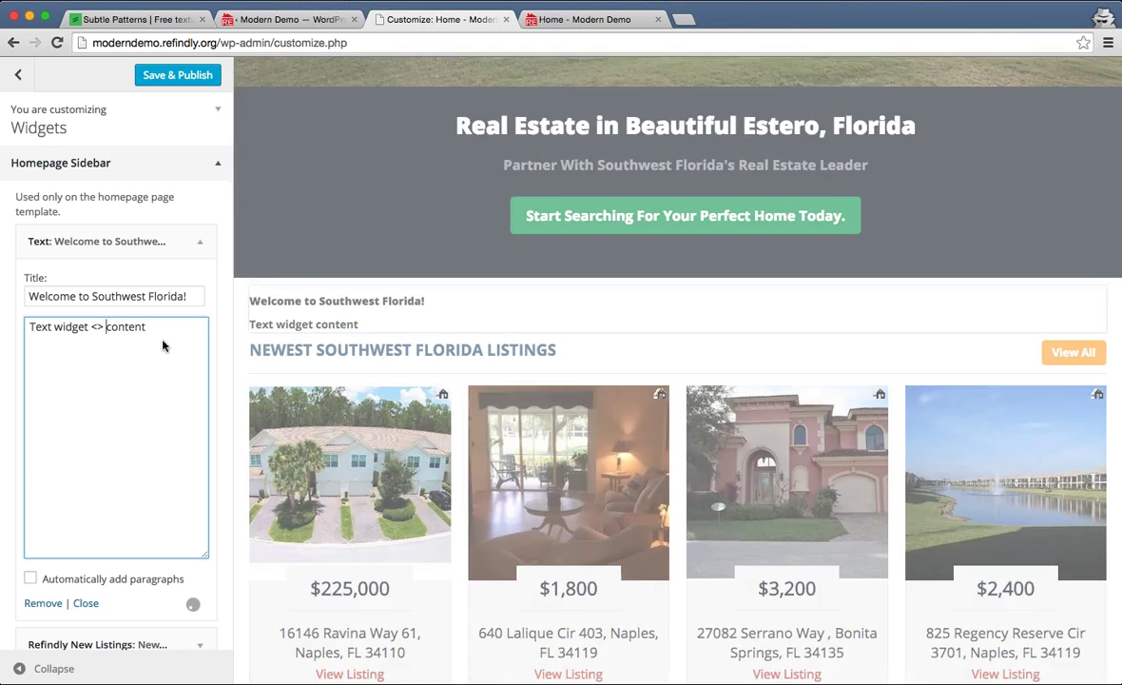
pyautogui.press('BackSpace')
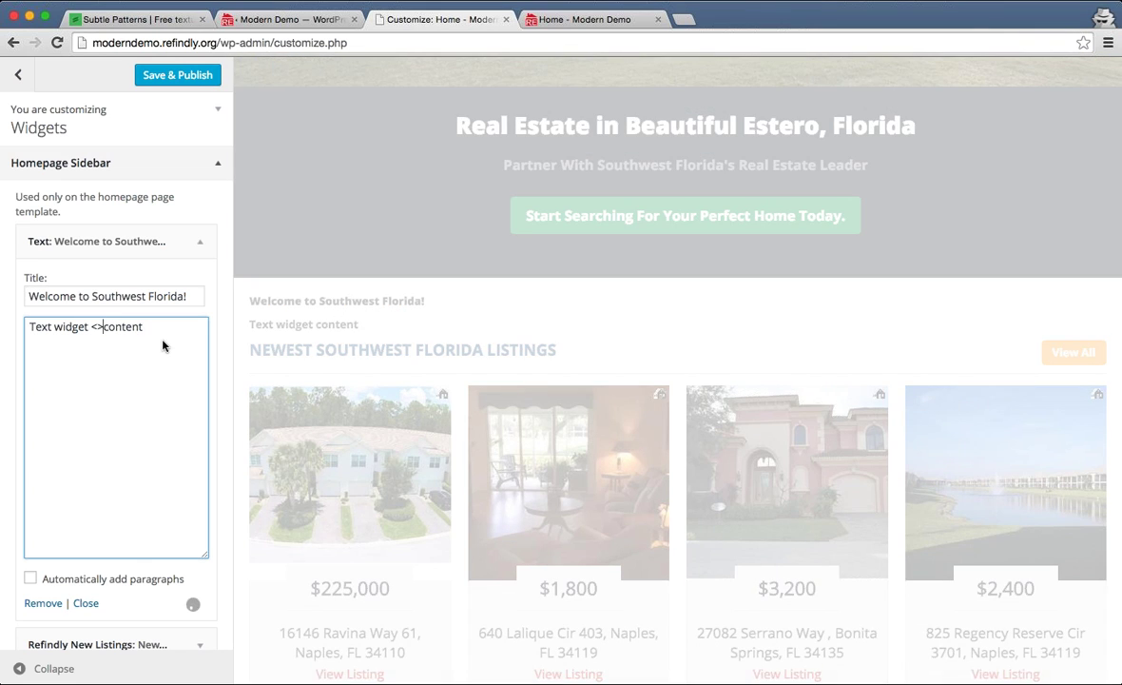
pyautogui.press('Left')
pyautogui.write('br')
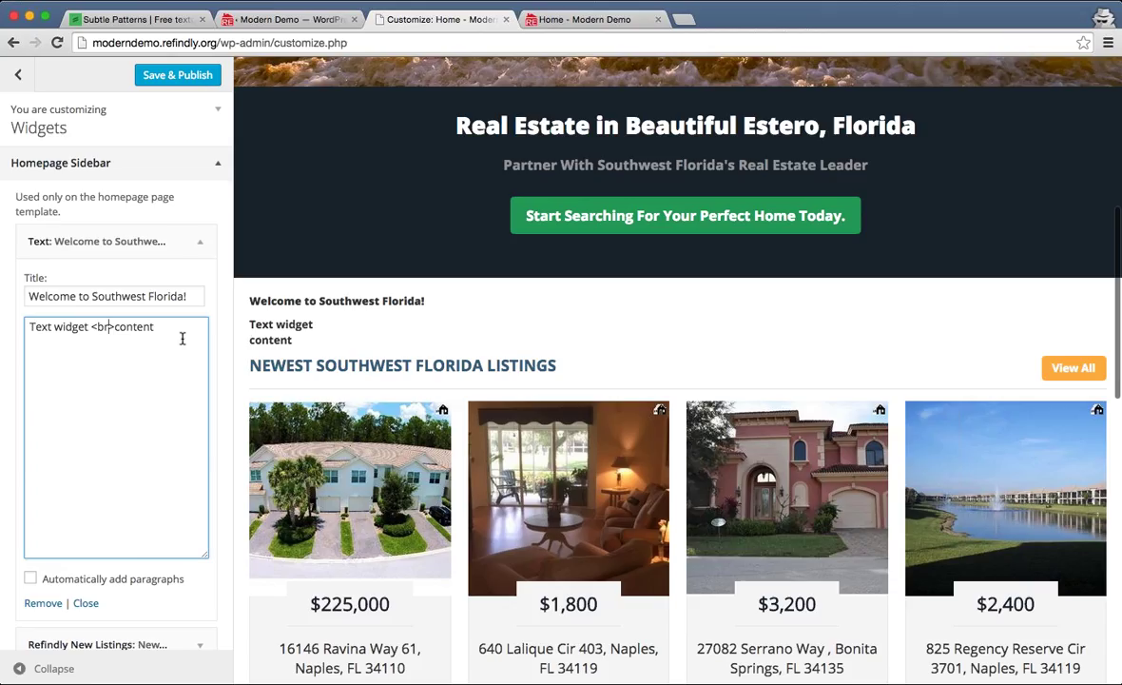
# - Check the two-line widget text in the homepage preview, then save and publish the change
pyautogui.moveTo(251, 324); pyautogui.dragTo(311, 323)
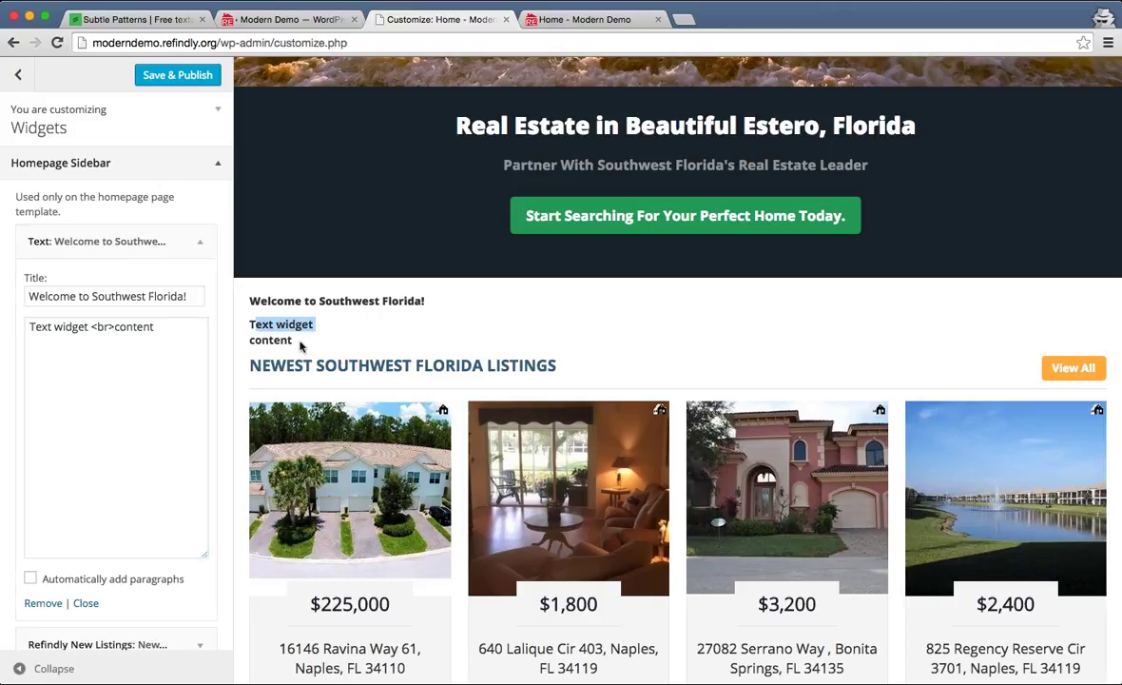
pyautogui.click(320, 329)
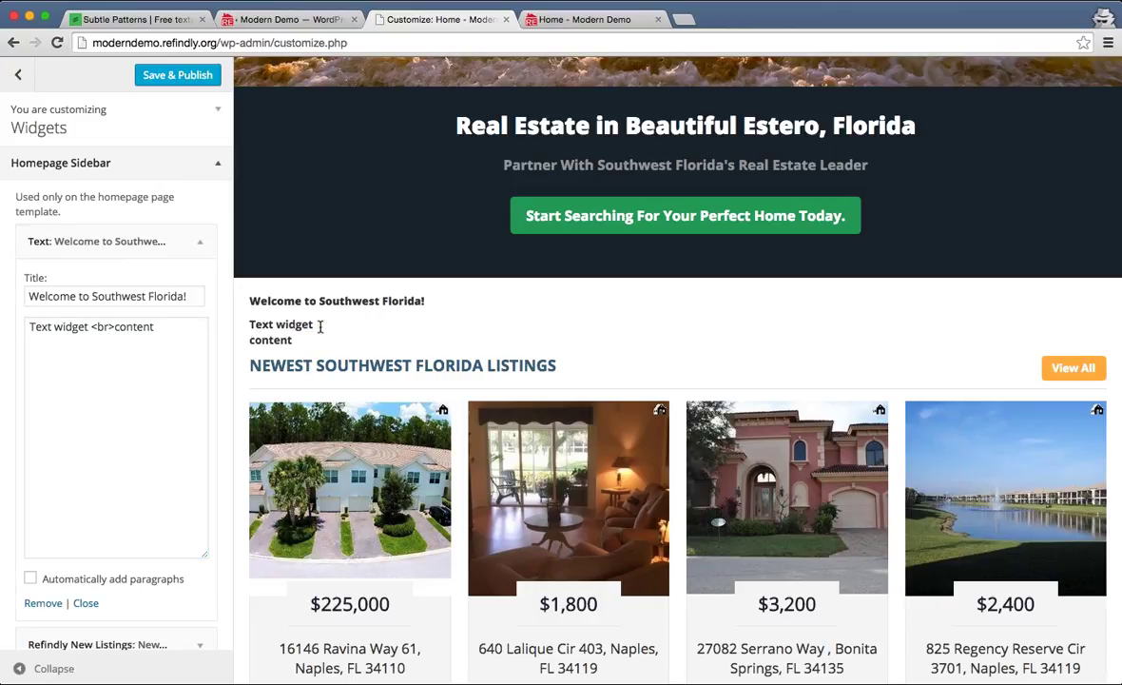
pyautogui.moveTo(318, 323); pyautogui.dragTo(308, 324)
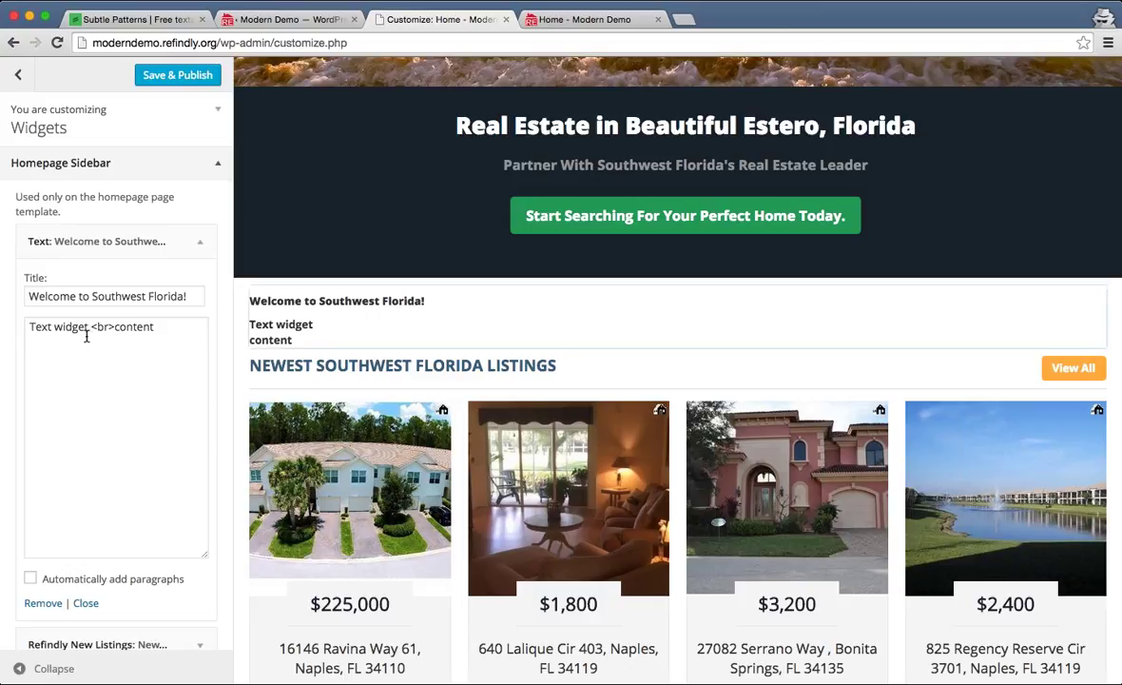
pyautogui.click(133, 327)
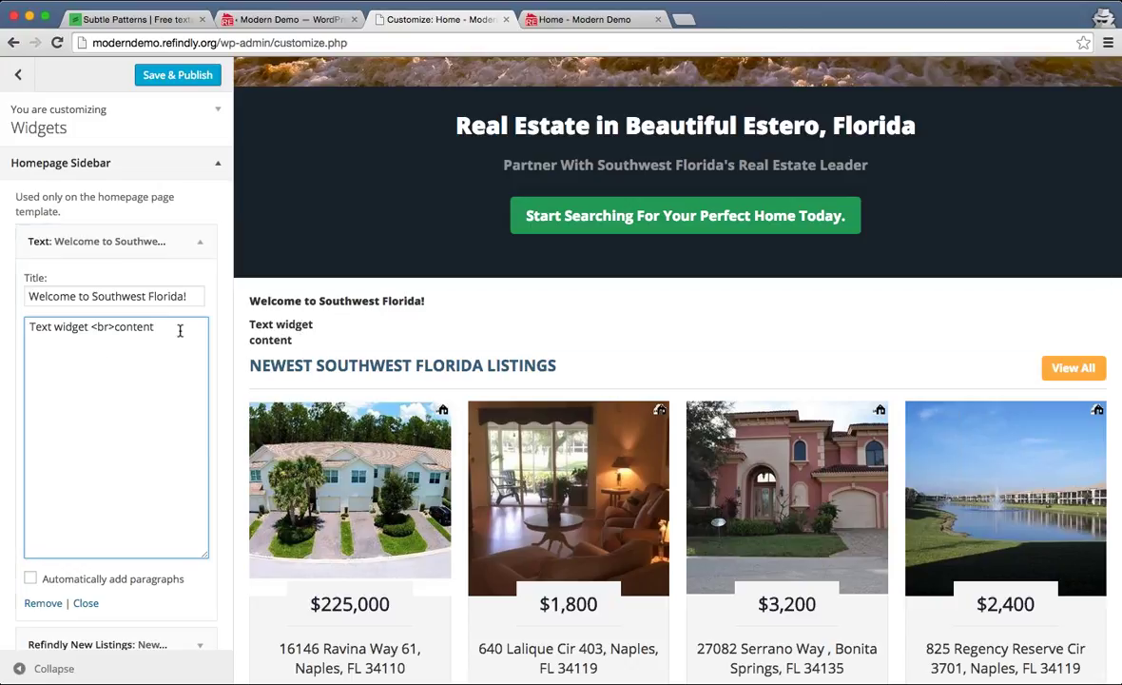
pyautogui.click(203, 74)
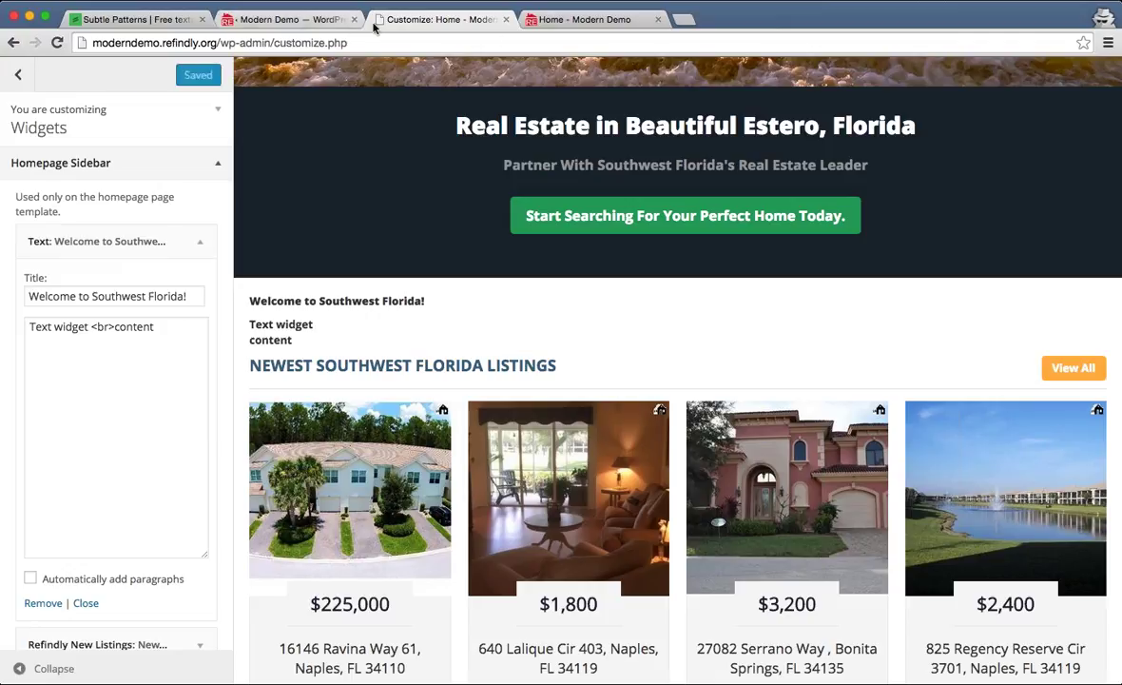
# - Review the site's list of pages in the admin dashboard, then create a new page and dismiss the distraction-free writing tip
pyautogui.click(270, 21)
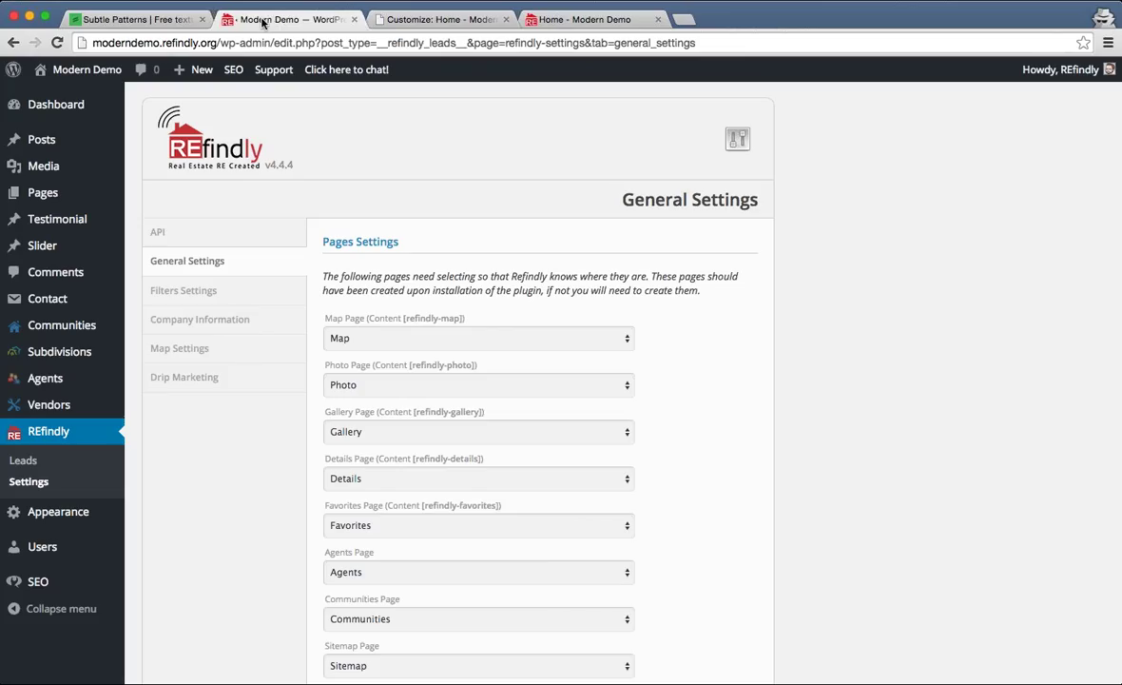
pyautogui.click(58, 195)
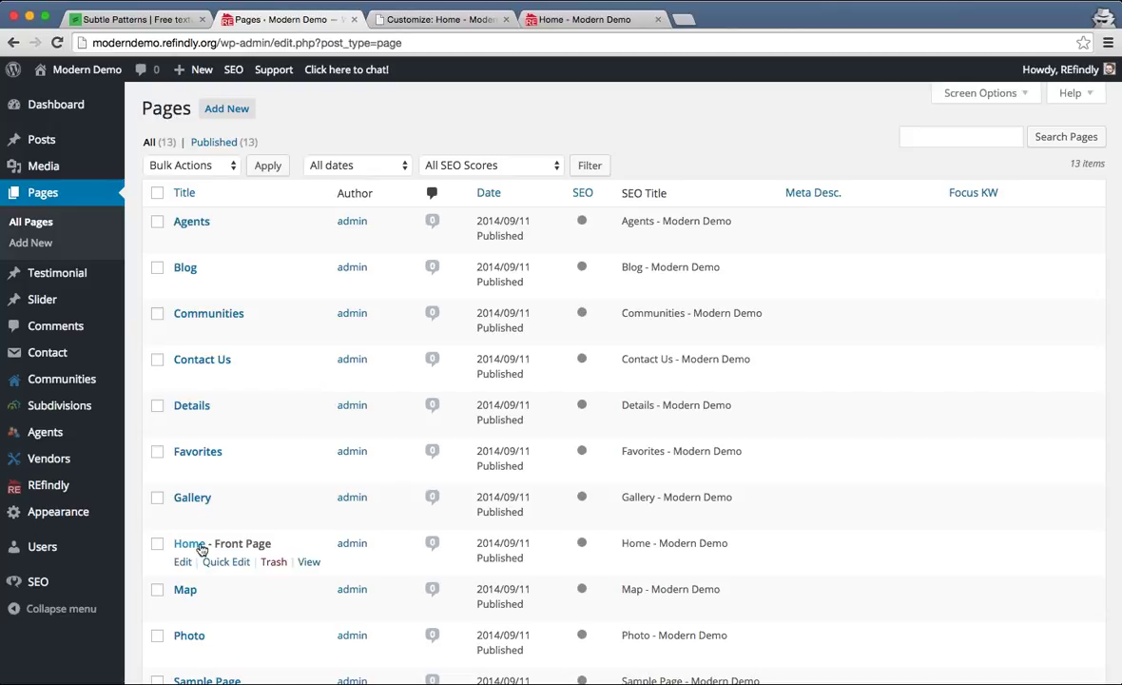
pyautogui.scroll(-3, 255, 531)
pyautogui.scroll(-3, 255, 531)
pyautogui.scroll(6, 293, 553)
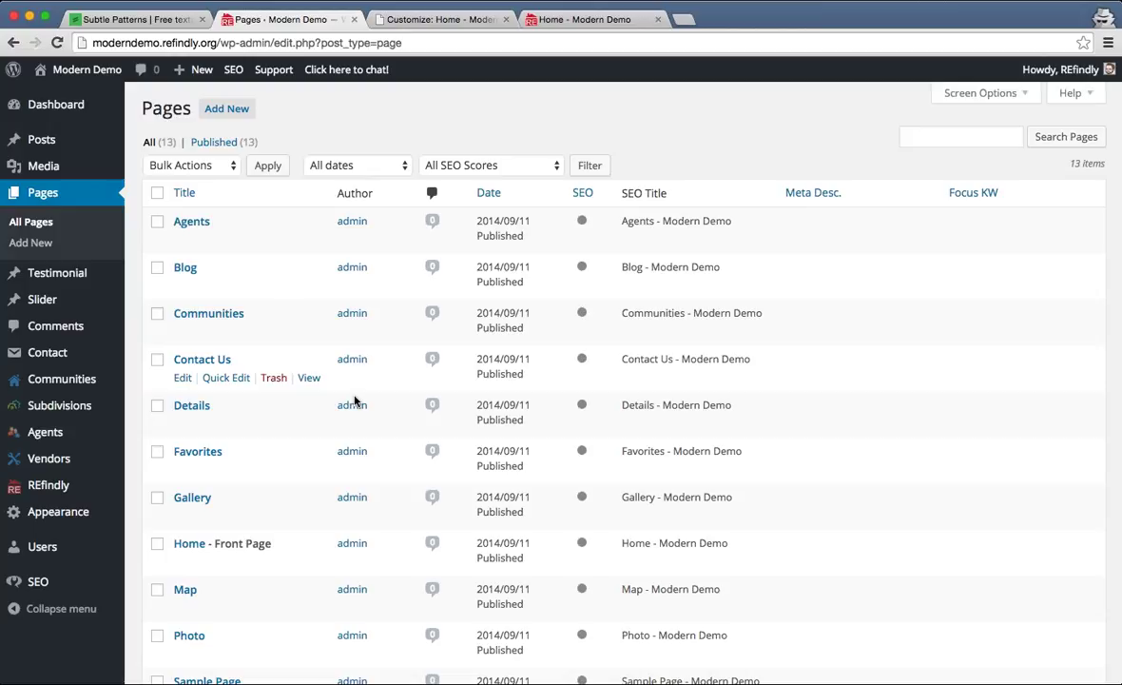
pyautogui.scroll(-1, 184, 150)
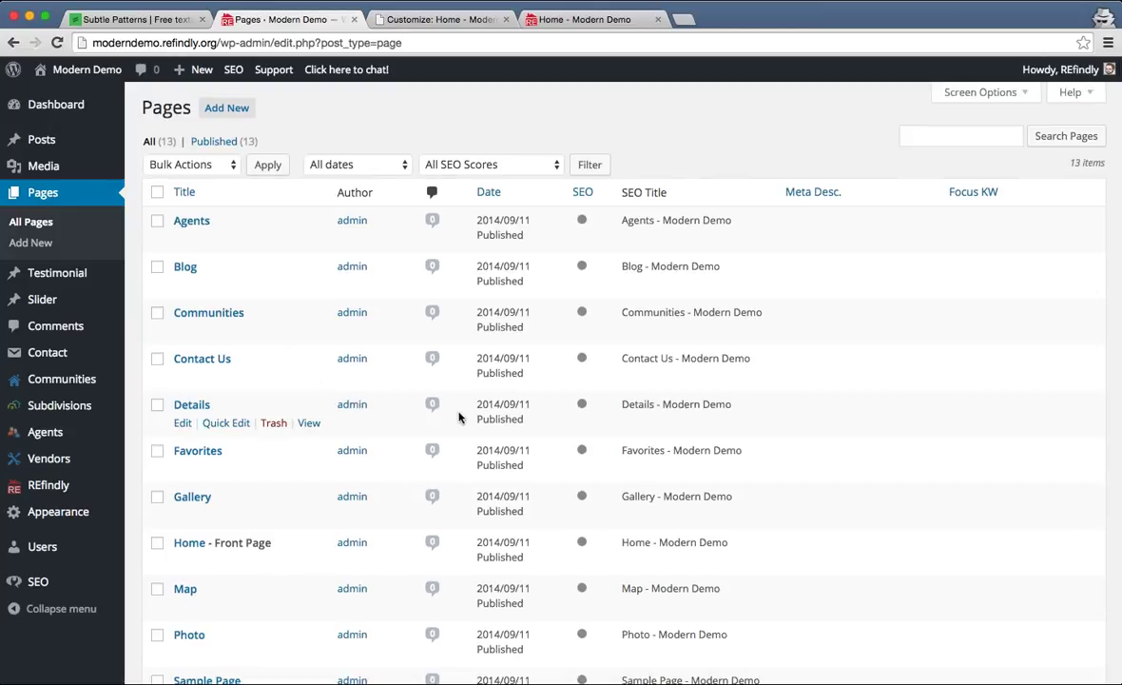
pyautogui.click(222, 109)
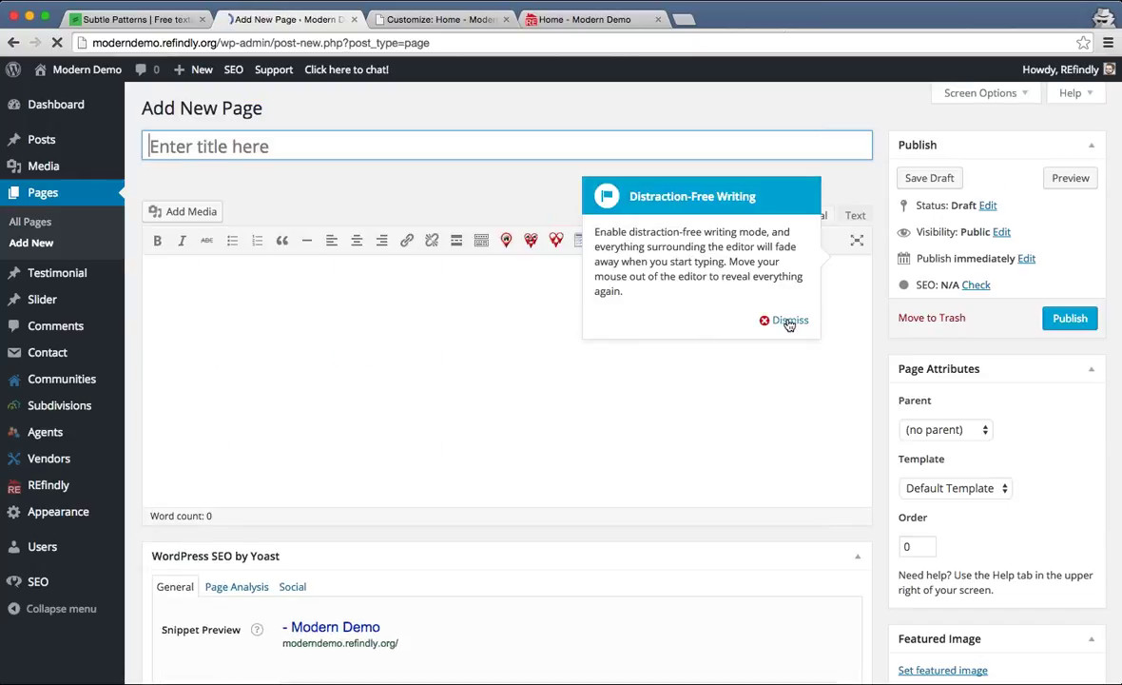
pyautogui.click(789, 322)
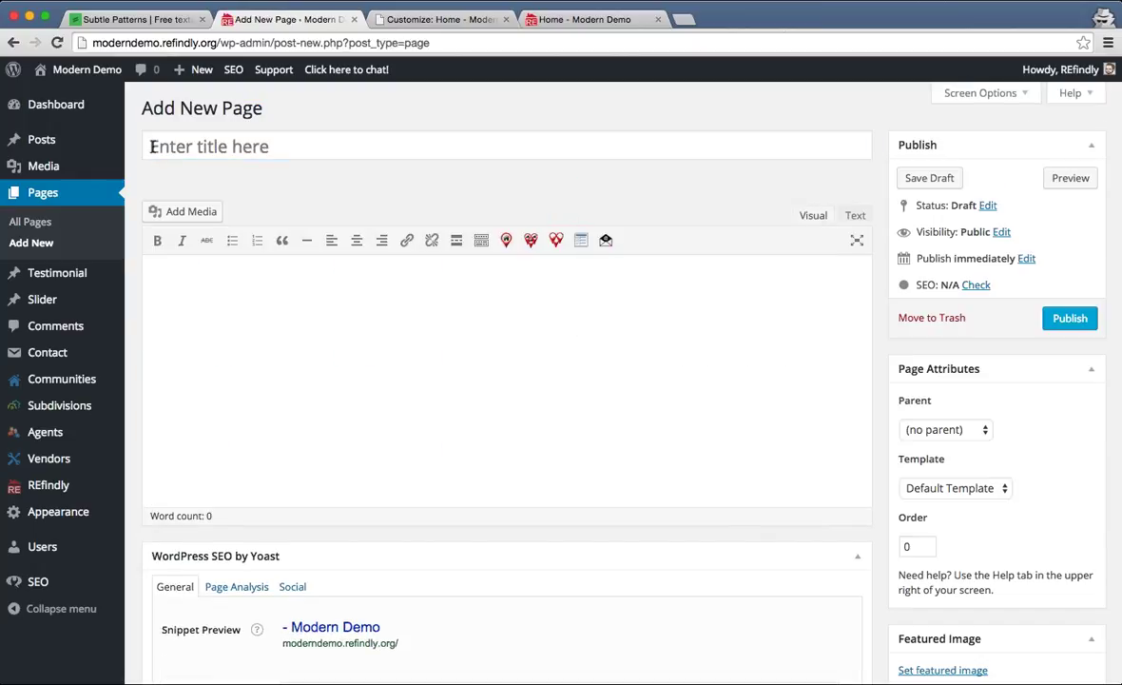
pyautogui.click(283, 284)
pyautogui.write('sgdfgdsfgdfg')
pyautogui.press('super+a')
pyautogui.press('BackSpace')
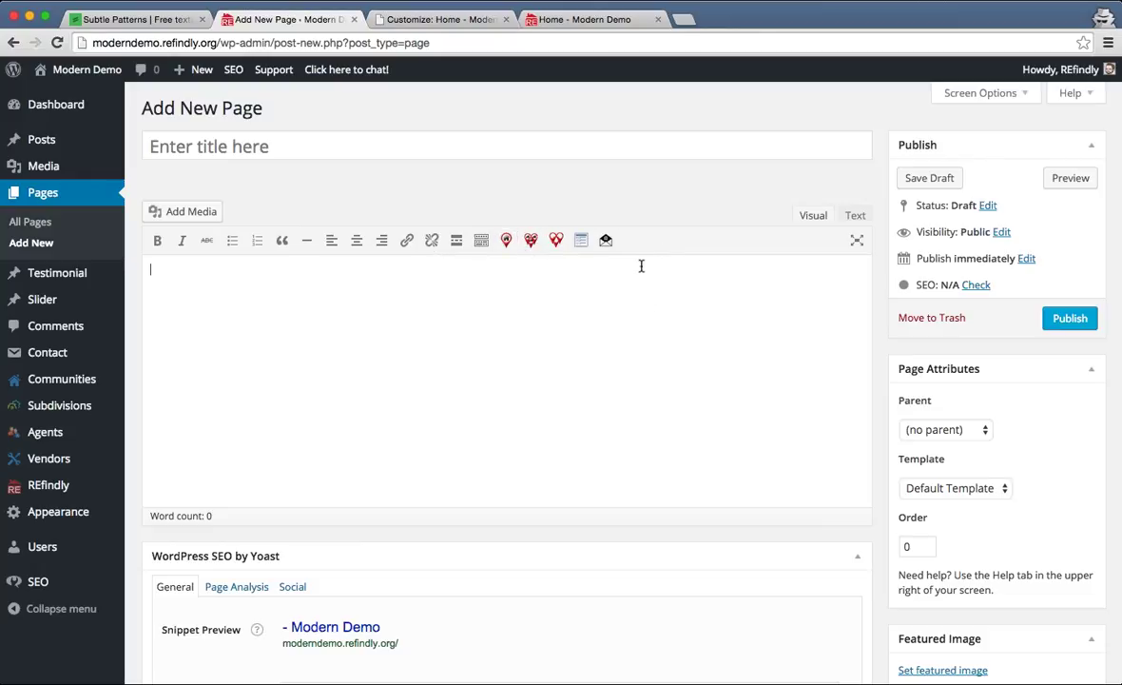
# - Show the editor's additional formatting tools and fill the page body with three paragraphs of Lorem ipsum placeholder text
pyautogui.click(482, 243)
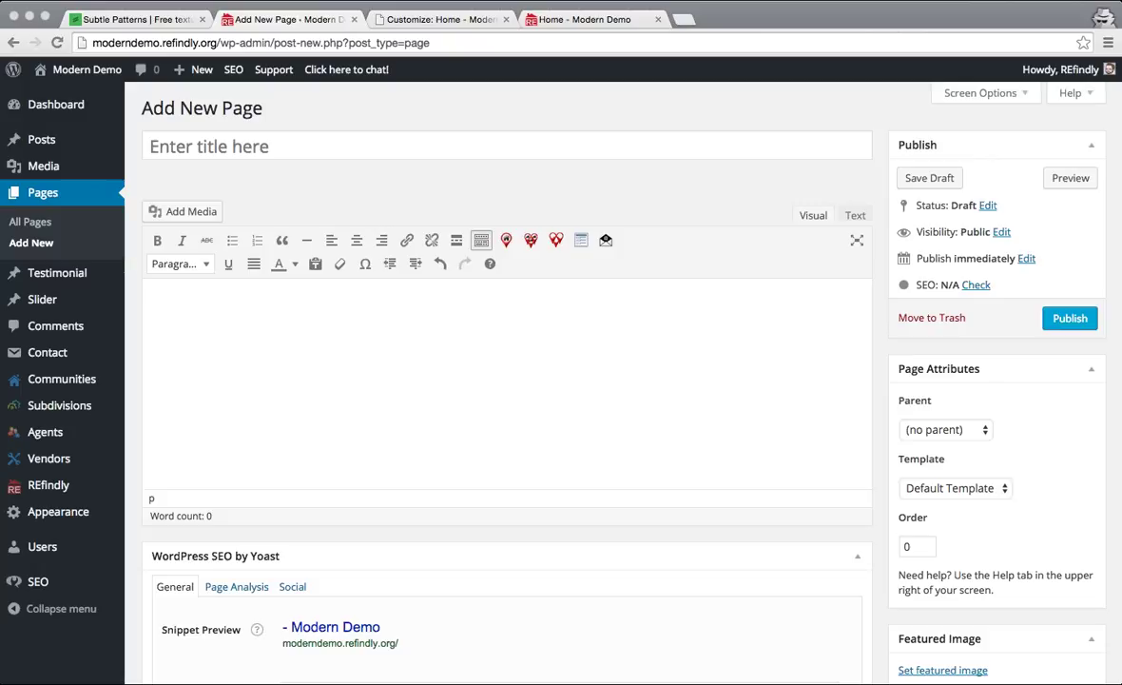
pyautogui.click(659, 360)
pyautogui.write('Lorem ipsum dolor sit amet, consectetur adipisicing elit. Atque eum ad dolorum similique cupiditate a sint porro eveniet facere ullam, perspiciatis animi nesciunt quia et quidem rem aperiam sequi minus fugiat ipsam voluptates. Quo, animi? Lorem ipsum dolor sit amet, consectetur adipisicing elit. Reiciendis cupiditate error corporis omnis. Aperiam minus necessitatibus, laborum repellat delectus assumenda autem voluptas dolorem harum! Nam facilis, nisi. Molestias, fuga nam, error sapiente minima nemo magnam quibusdam vel qui ullam voluptatum, consequuntur sequi nulla delectus dolorum. Lorem ipsum dolor sit amet, consectetur adipisicing elit. Reiciendis cumque nesciunt in dolorum, a natus sed aliquid eum inventore, laborum earum enim amet eaque ullam.')
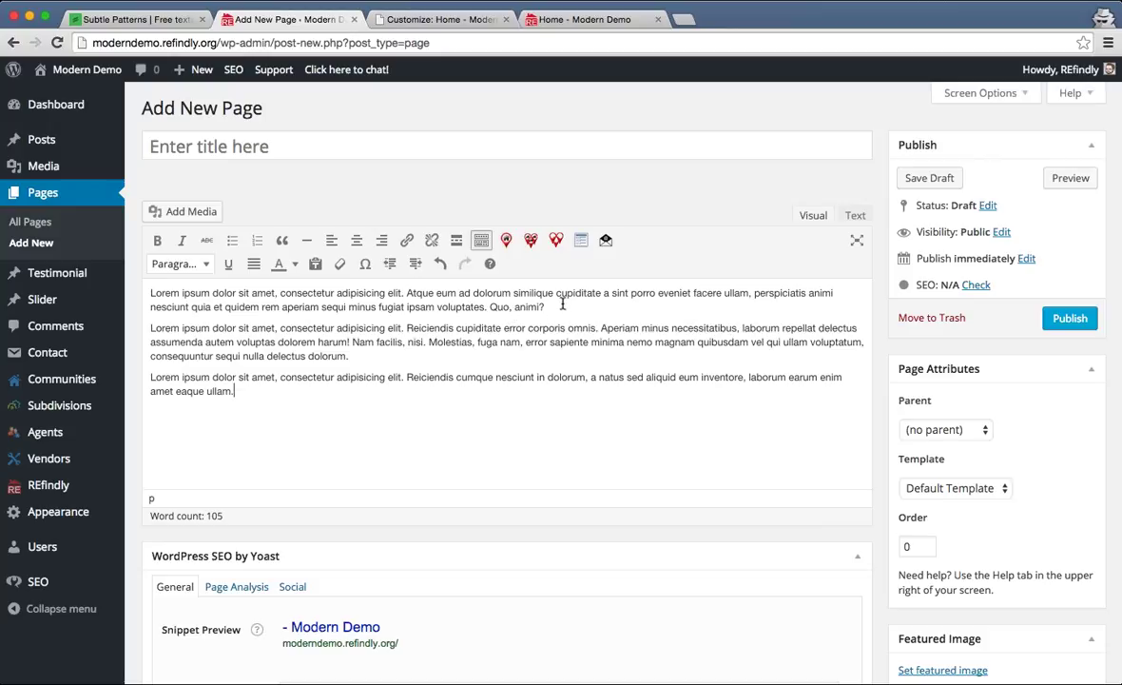
# - Italicize the third Lorem ipsum paragraph in the page body
pyautogui.moveTo(331, 415); pyautogui.dragTo(150, 376)
pyautogui.click(214, 377)
pyautogui.moveTo(256, 391); pyautogui.dragTo(130, 375)
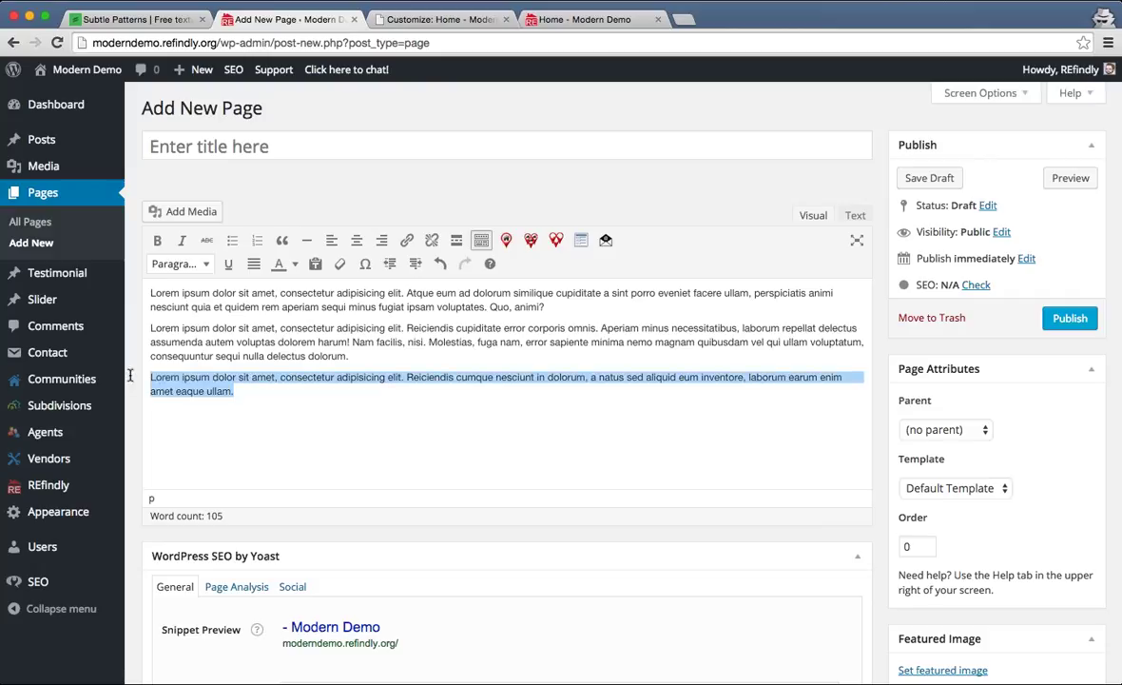
pyautogui.click(191, 244)
pyautogui.click(403, 394)
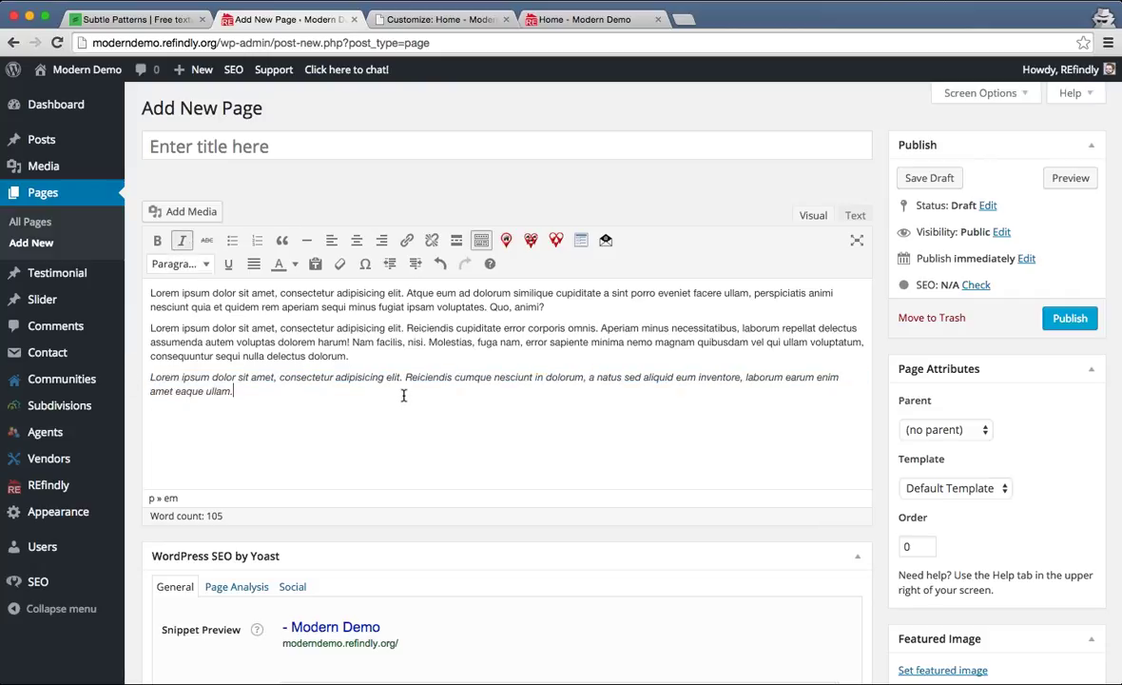
# - Insert the image c2.jpg from the media library before the first paragraph at Medium size, 300 × 193
pyautogui.click(151, 297)
pyautogui.click(191, 212)
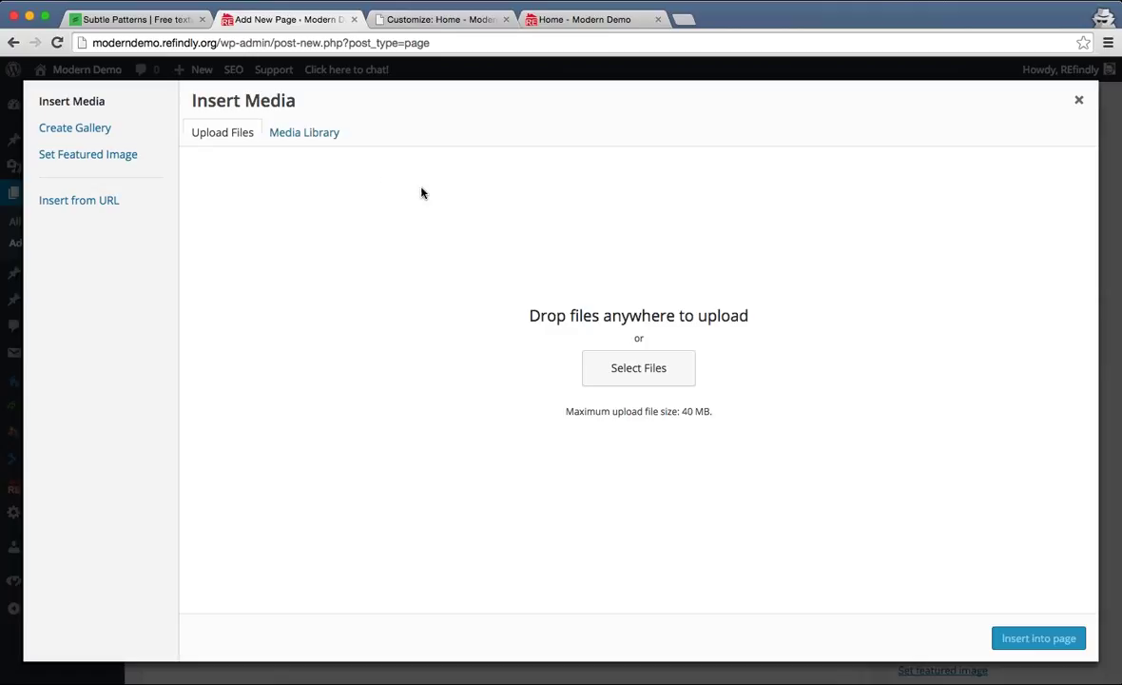
pyautogui.click(289, 132)
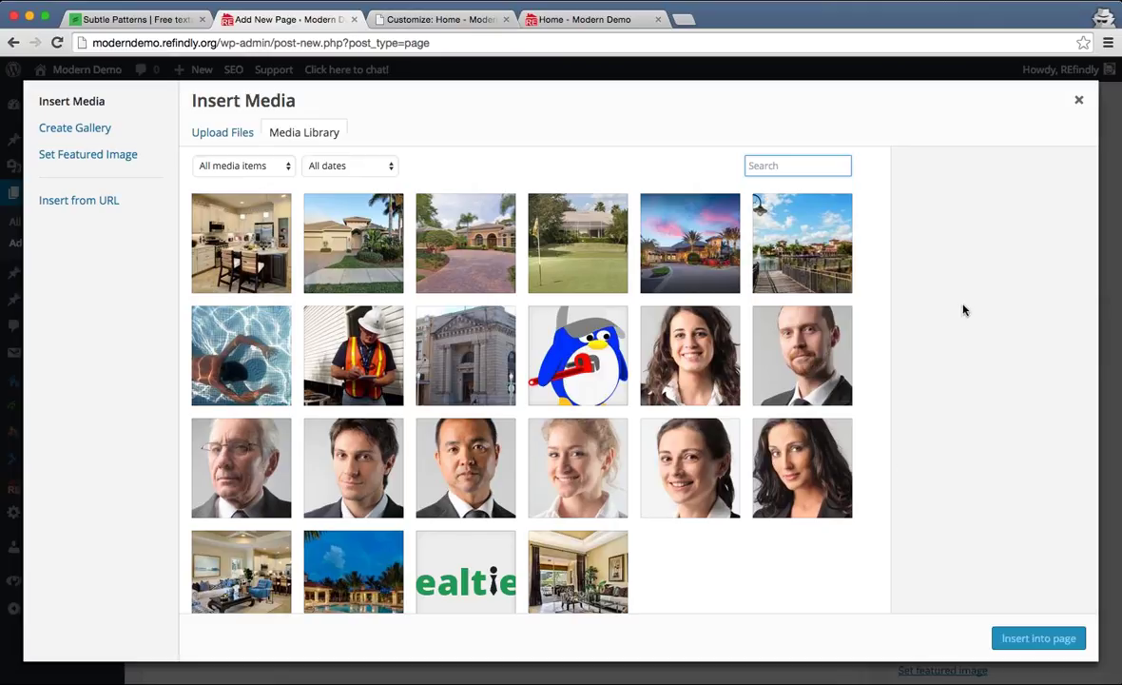
pyautogui.click(697, 249)
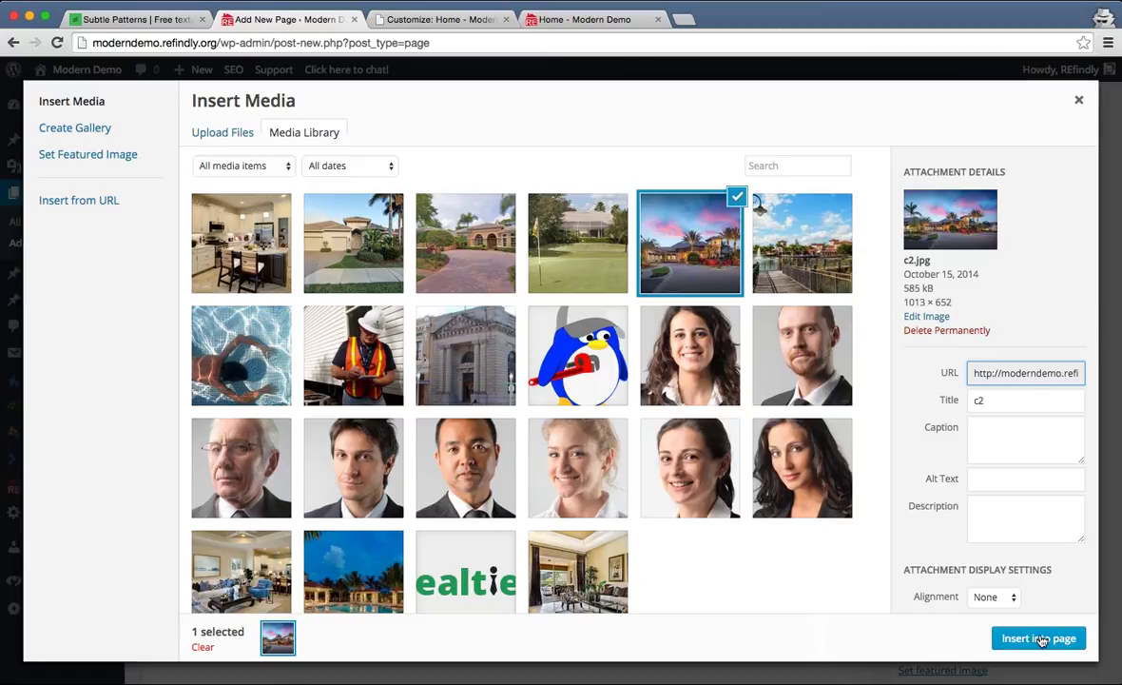
pyautogui.scroll(-2, 941, 466)
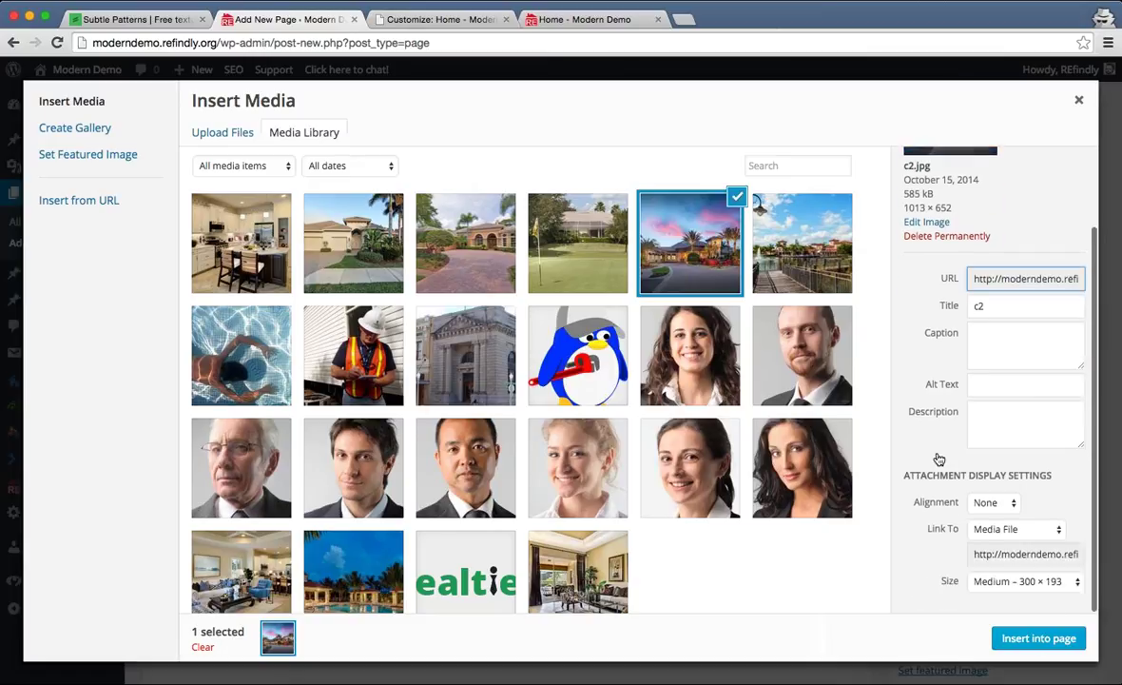
pyautogui.click(1037, 638)
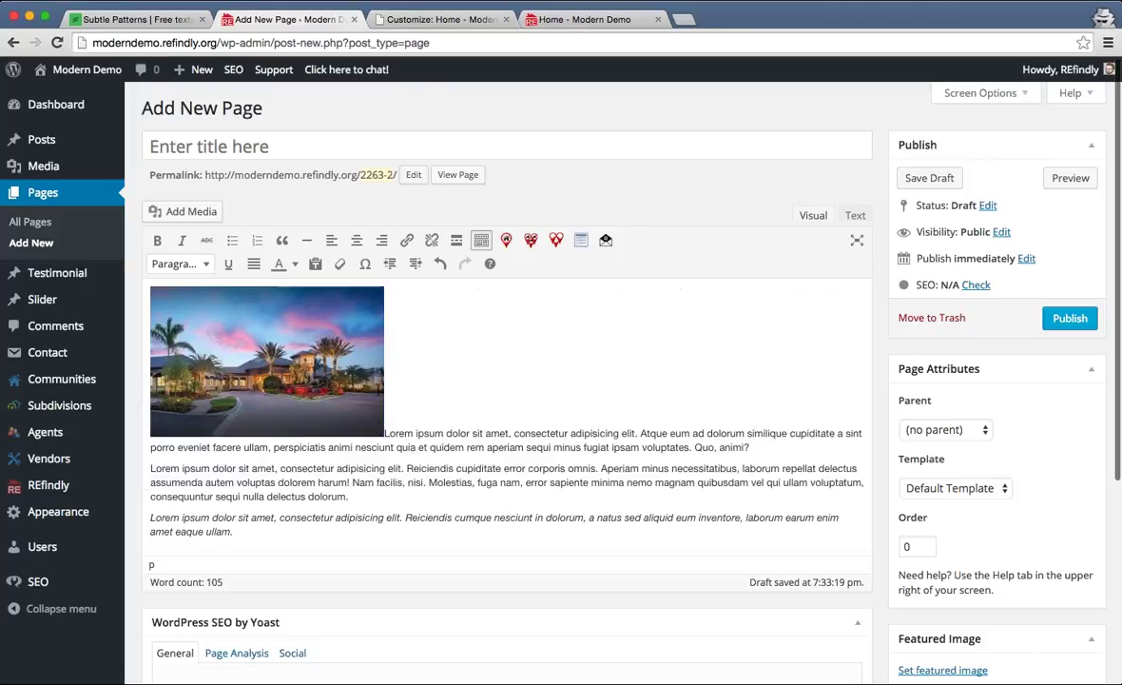
# - Align the inserted image left so the text wraps around it, and shrink it to roughly half its size
pyautogui.click(266, 342)
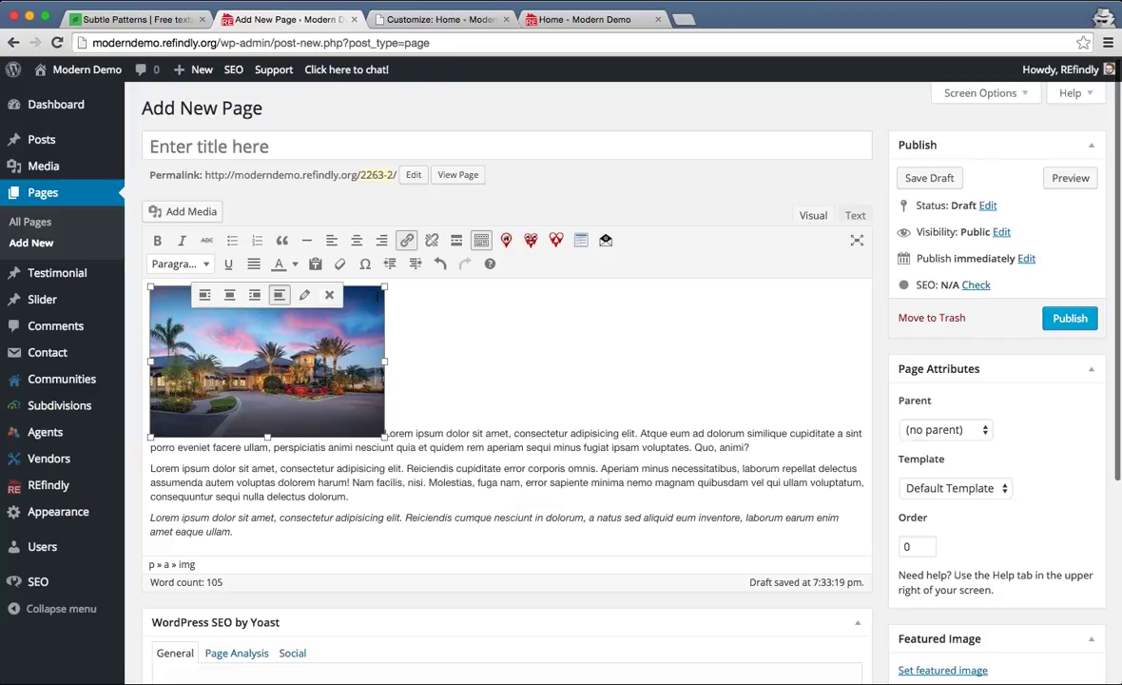
pyautogui.click(203, 296)
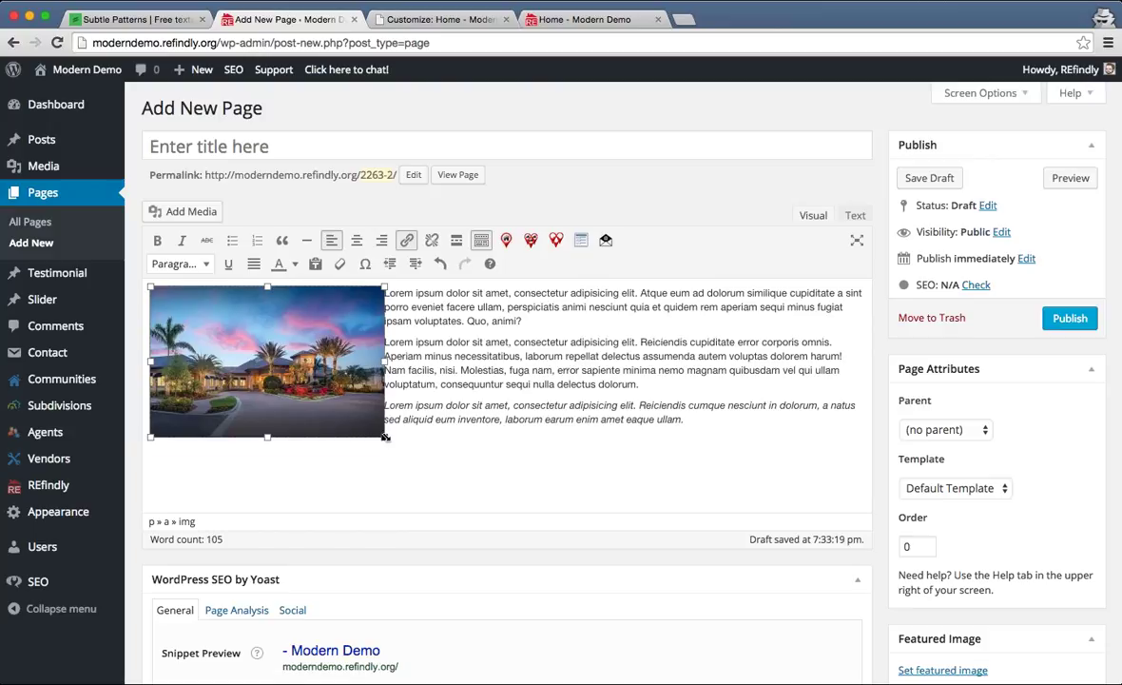
pyautogui.moveTo(385, 436); pyautogui.dragTo(280, 370)
pyautogui.click(496, 419)
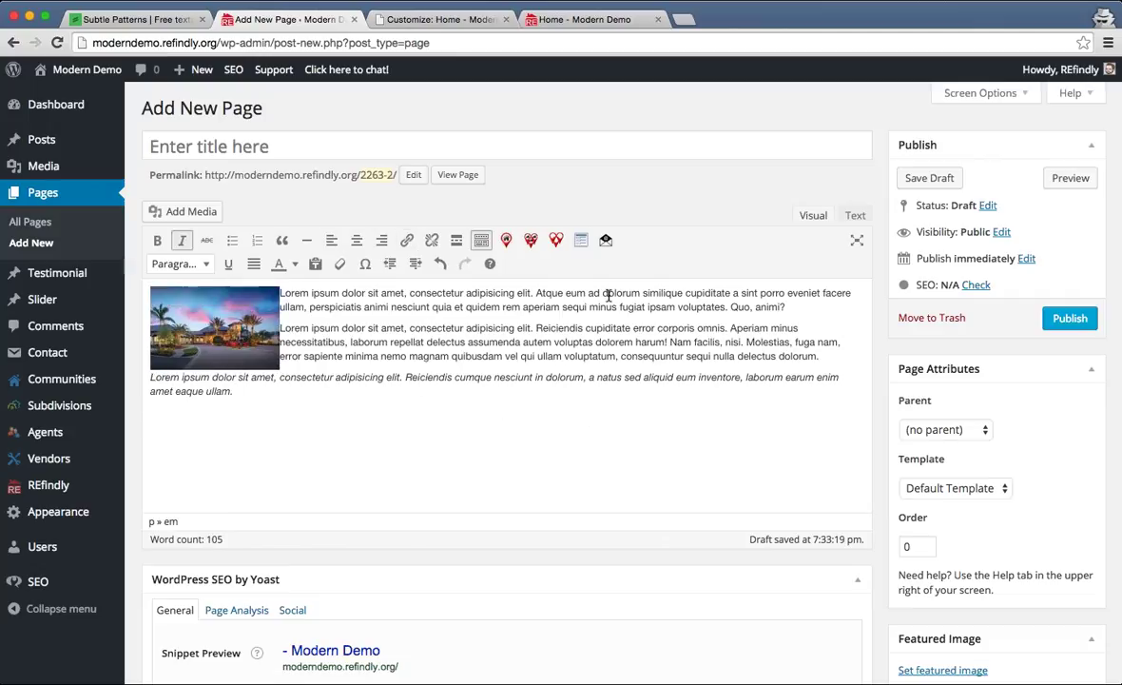
# - Add the line "Contact Us!" as its own paragraph below the first paragraph
pyautogui.click(734, 305)
pyautogui.moveTo(734, 305); pyautogui.dragTo(789, 306)
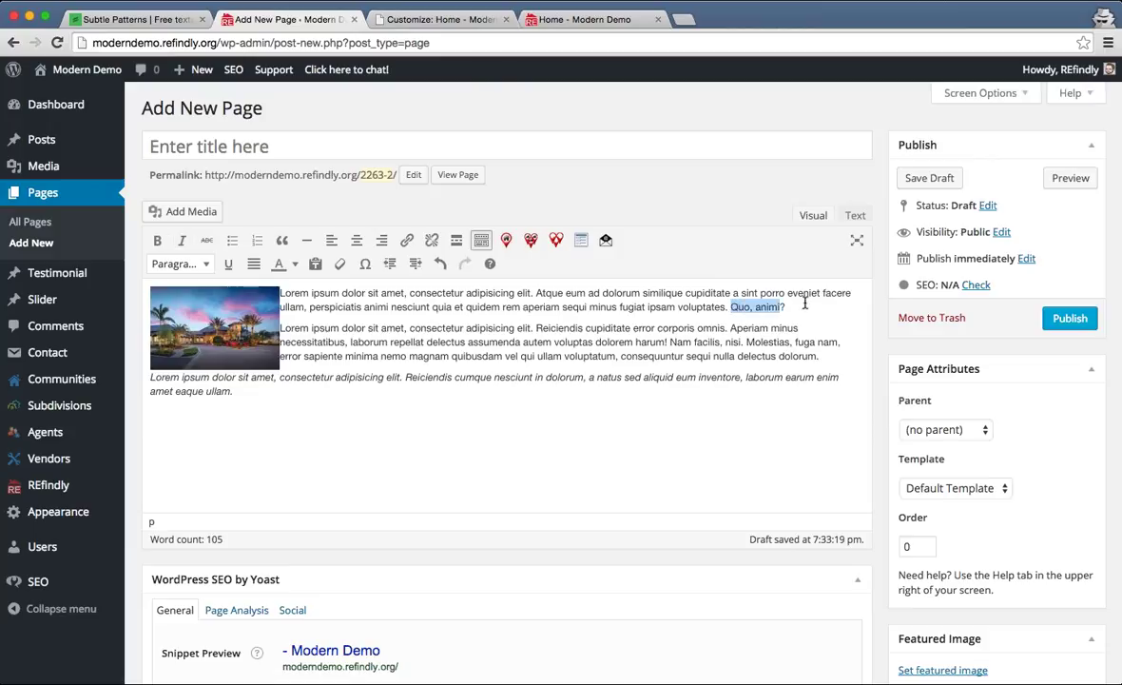
pyautogui.click(805, 302)
pyautogui.press('Return')
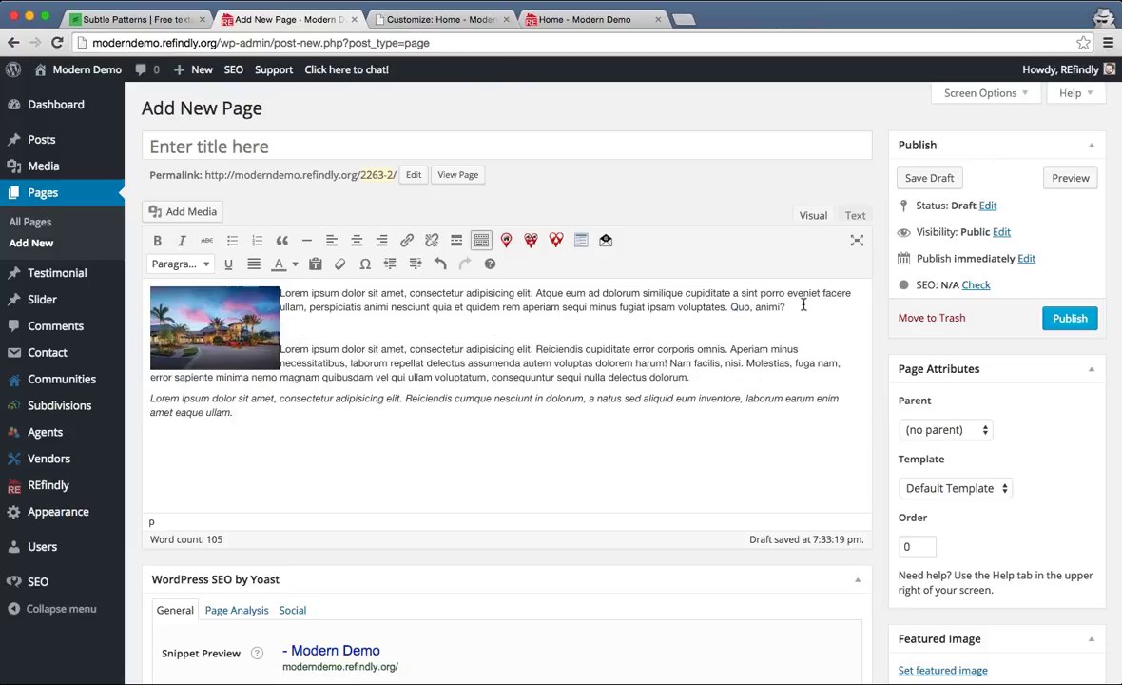
pyautogui.write('Contact Us!')
# - Link the "Contact Us!" text in the page body to the site's existing Contact Us page, found by searching for "contact"
pyautogui.moveTo(337, 328); pyautogui.dragTo(282, 330)
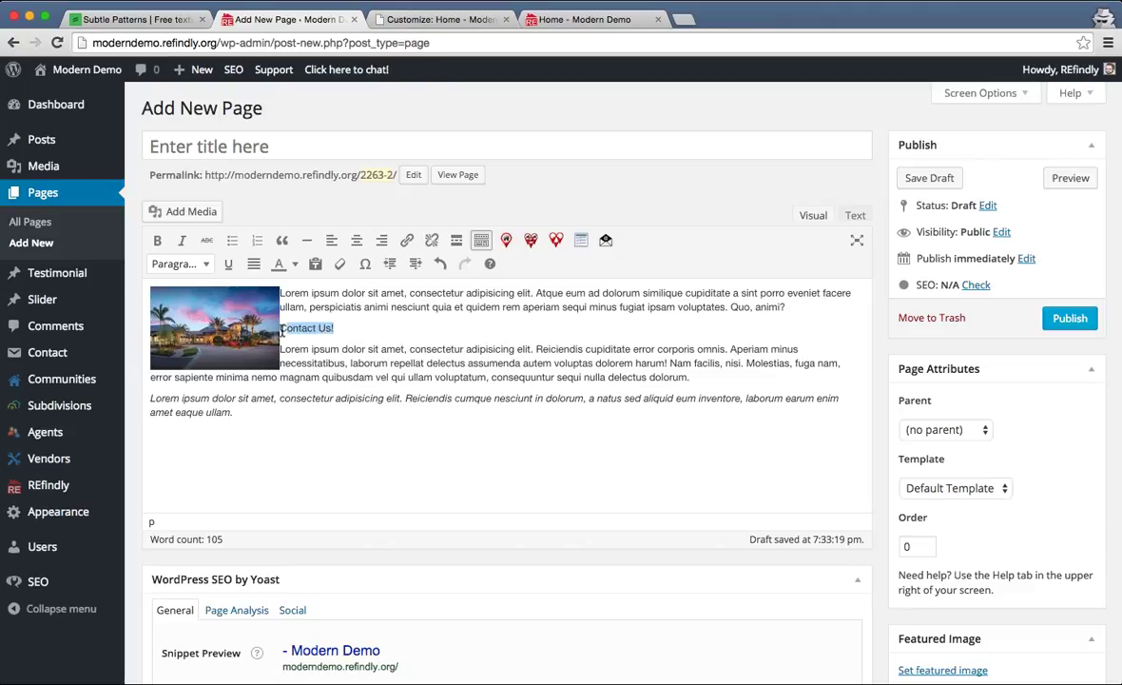
pyautogui.click(408, 240)
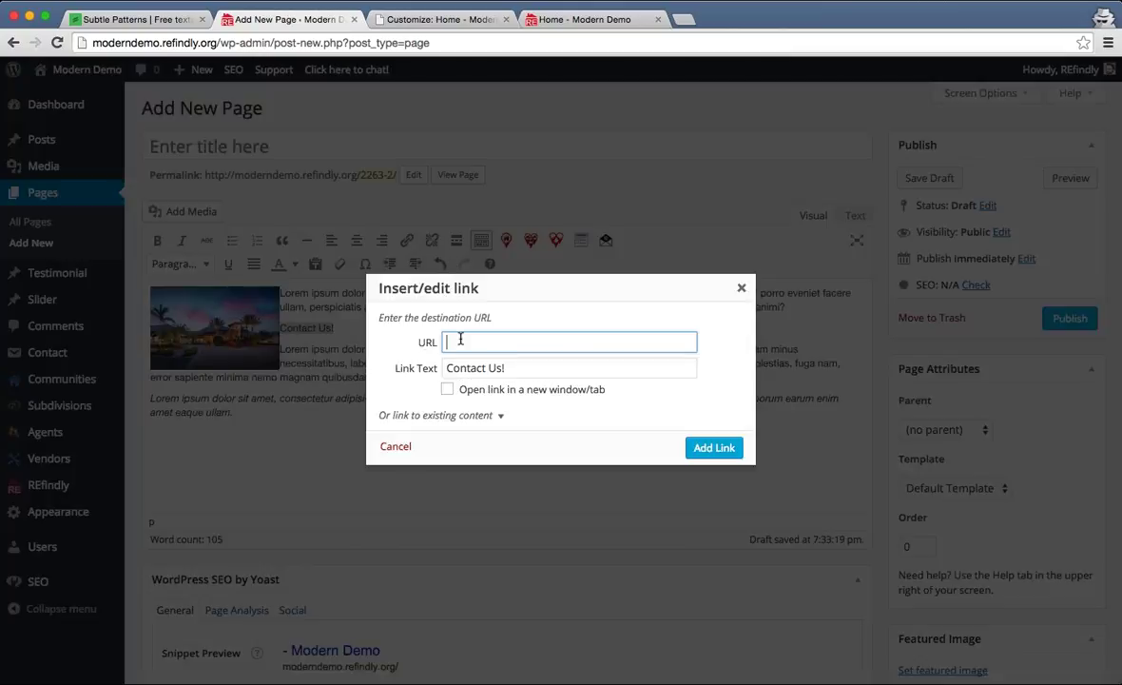
pyautogui.press('BackSpace')
pyautogui.press('BackSpace')
pyautogui.click(487, 416)
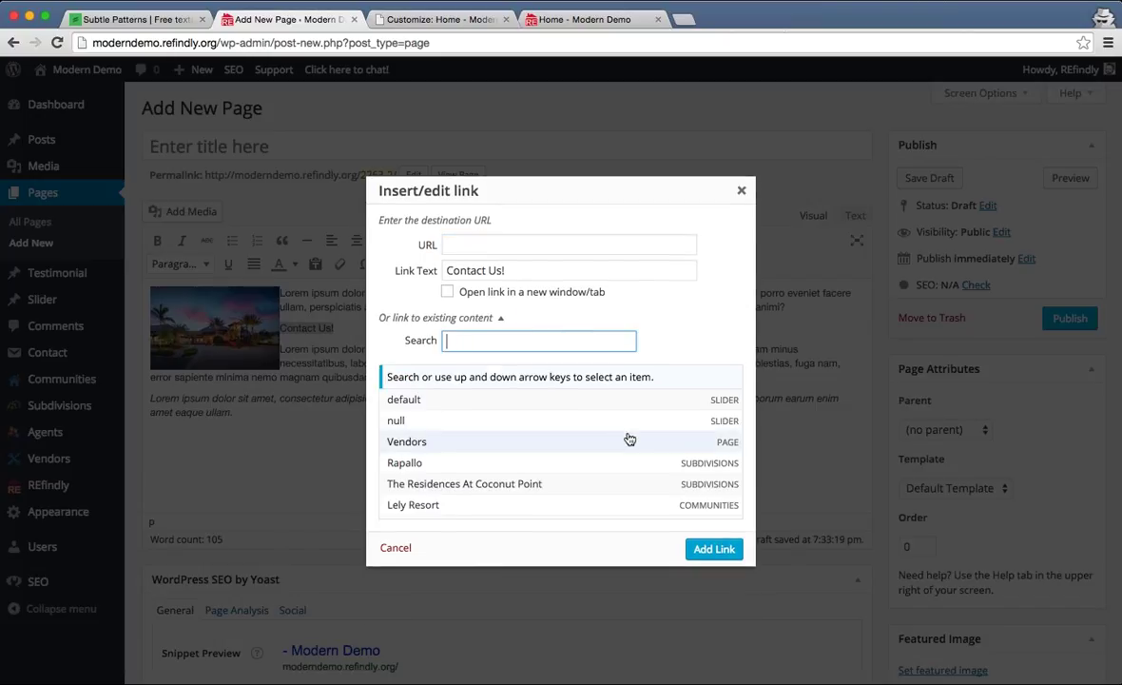
pyautogui.write('c')
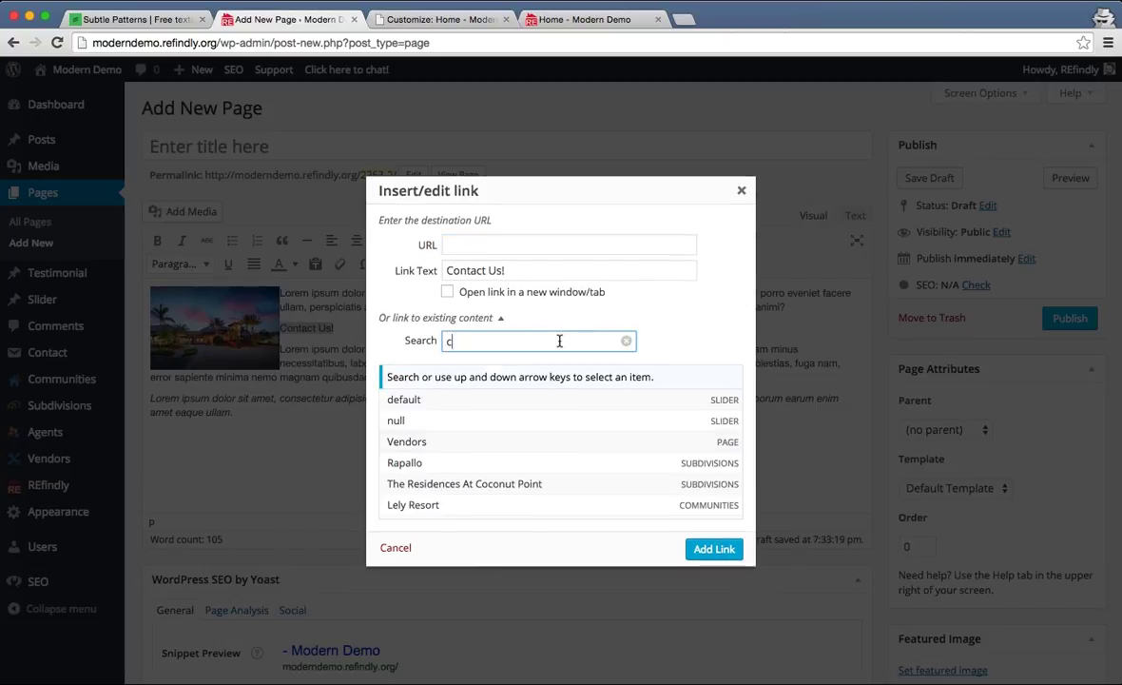
pyautogui.write('ontact')
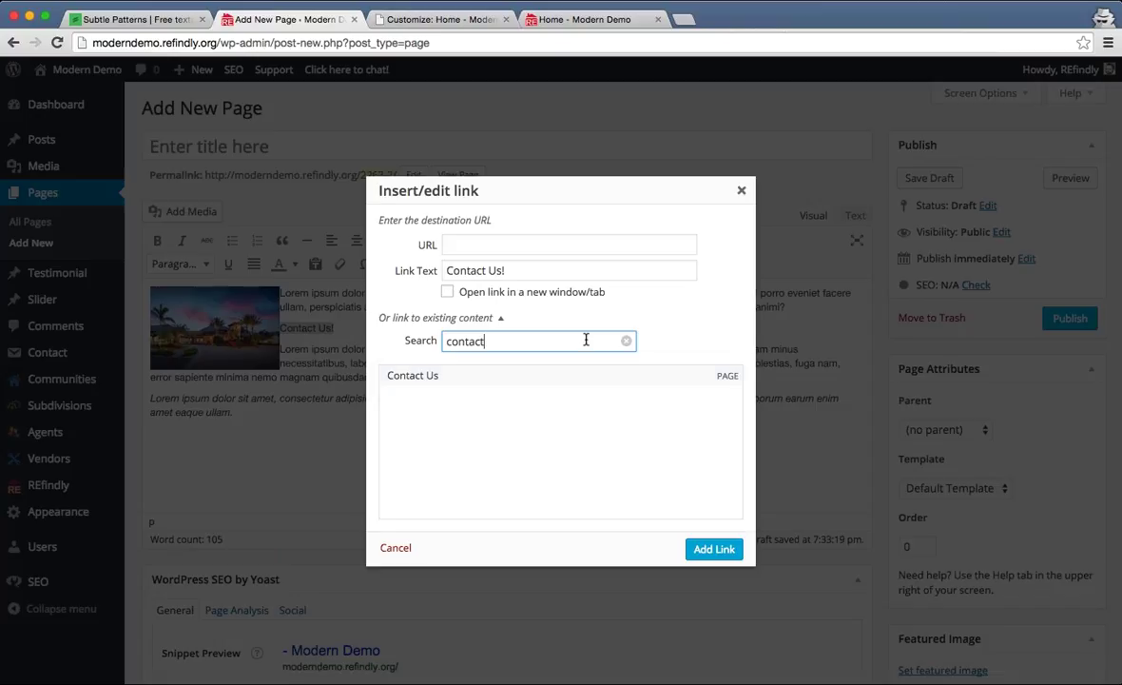
pyautogui.click(476, 378)
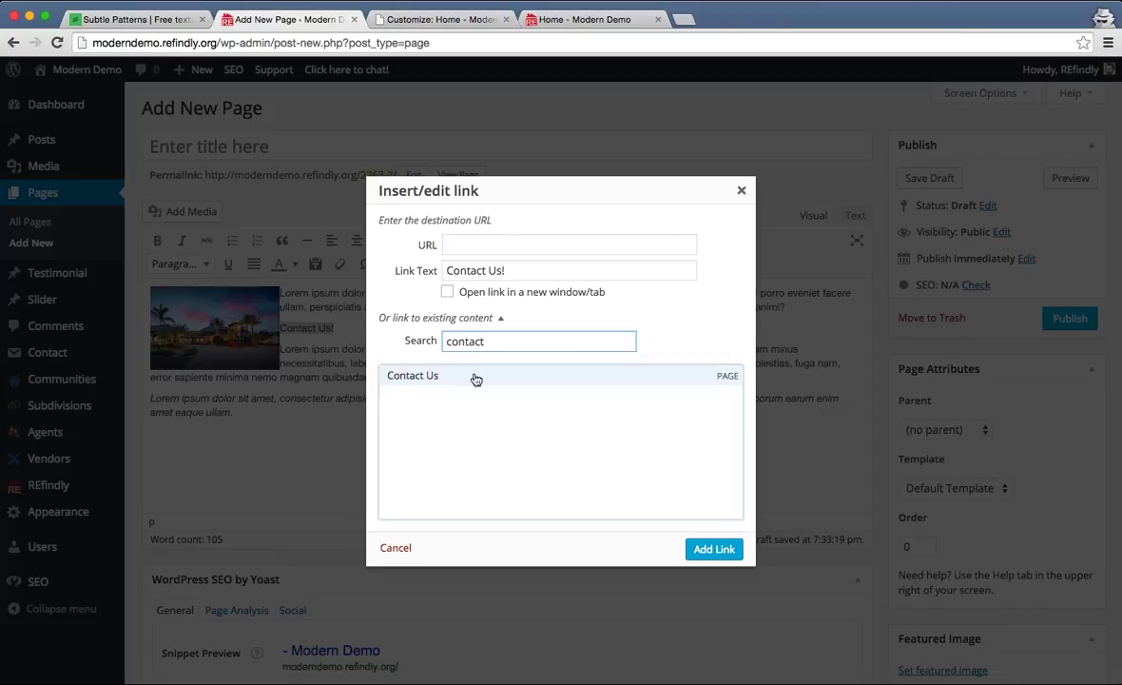
pyautogui.click(715, 550)
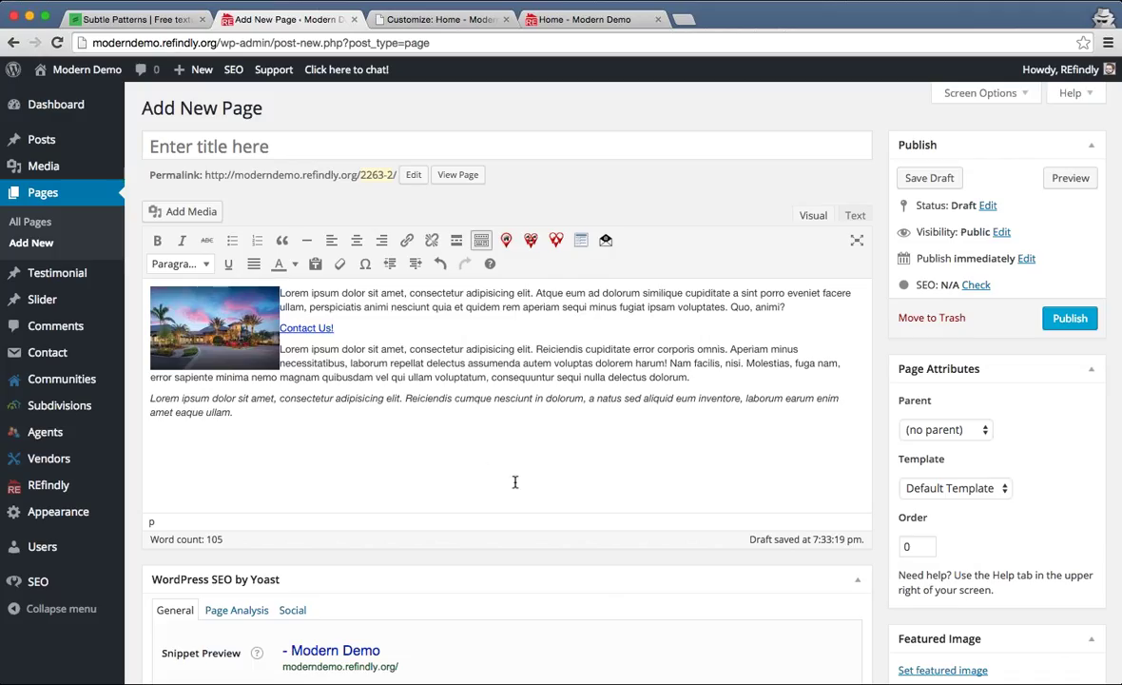
pyautogui.click(494, 438)
# - In the site customizer, delete all the content of the "Welcome to Southwest Florida!" text widget, keeping its title
pyautogui.click(439, 20)
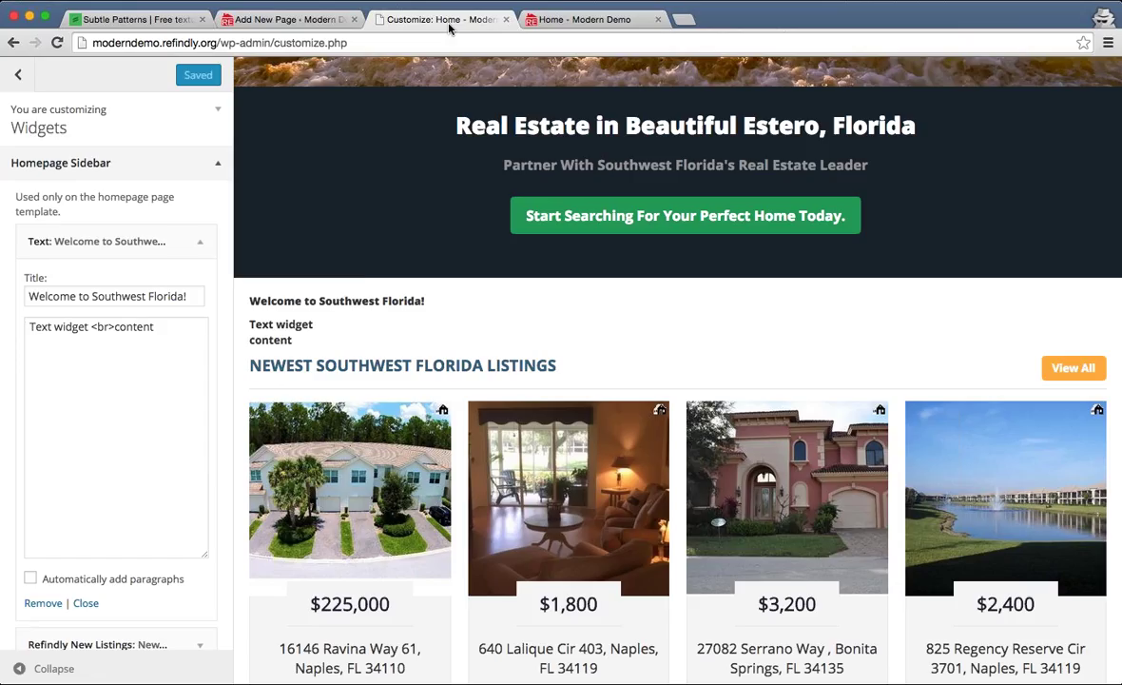
pyautogui.click(154, 334)
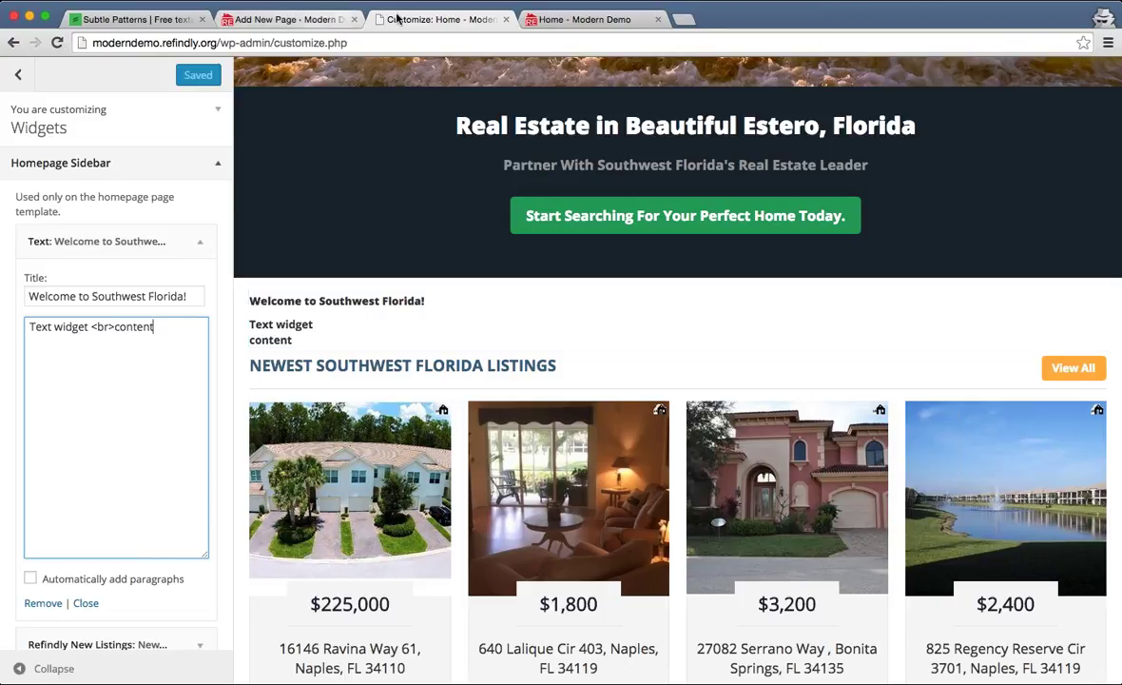
pyautogui.moveTo(154, 326); pyautogui.dragTo(31, 324)
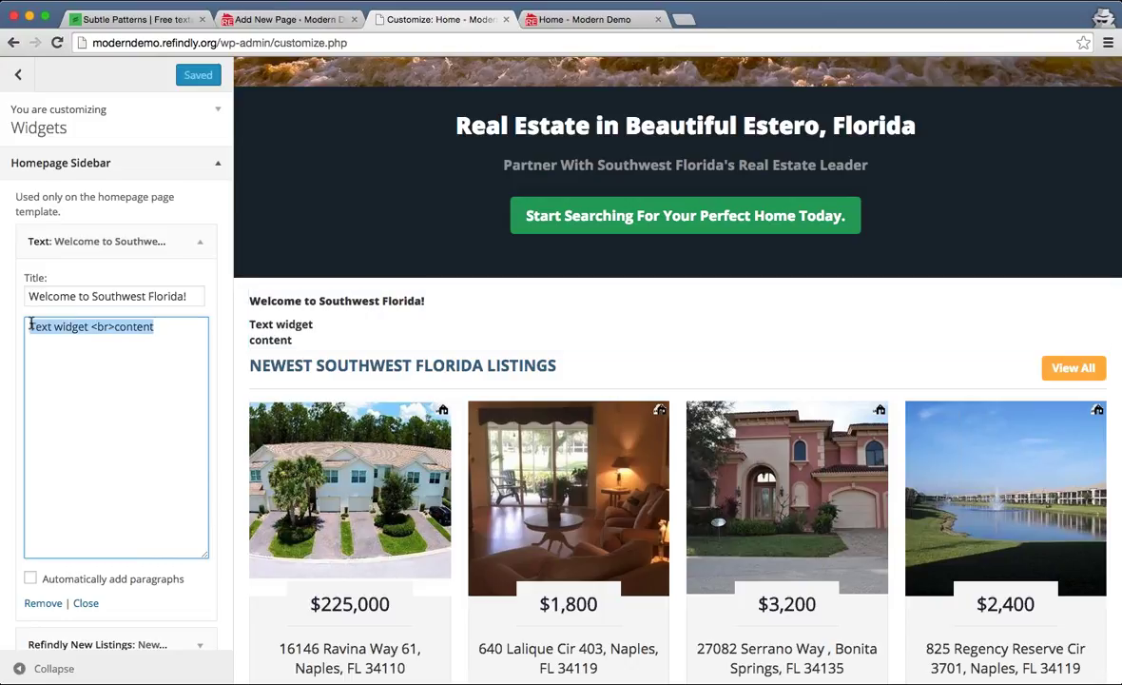
pyautogui.click(101, 327)
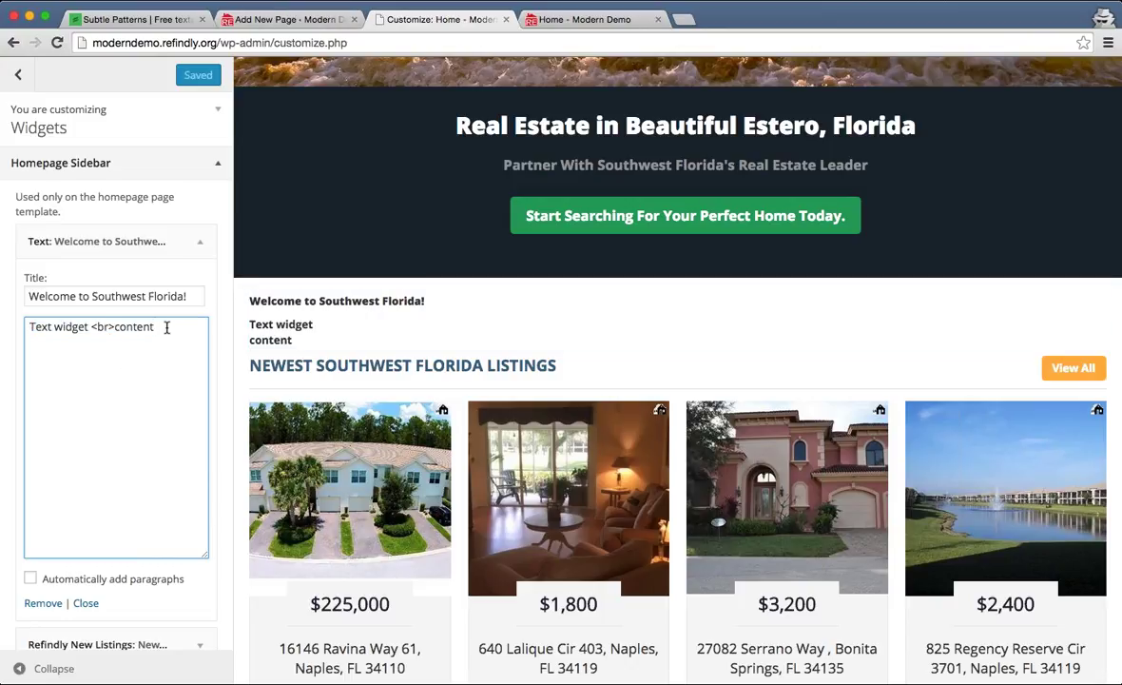
pyautogui.moveTo(158, 326); pyautogui.dragTo(24, 332)
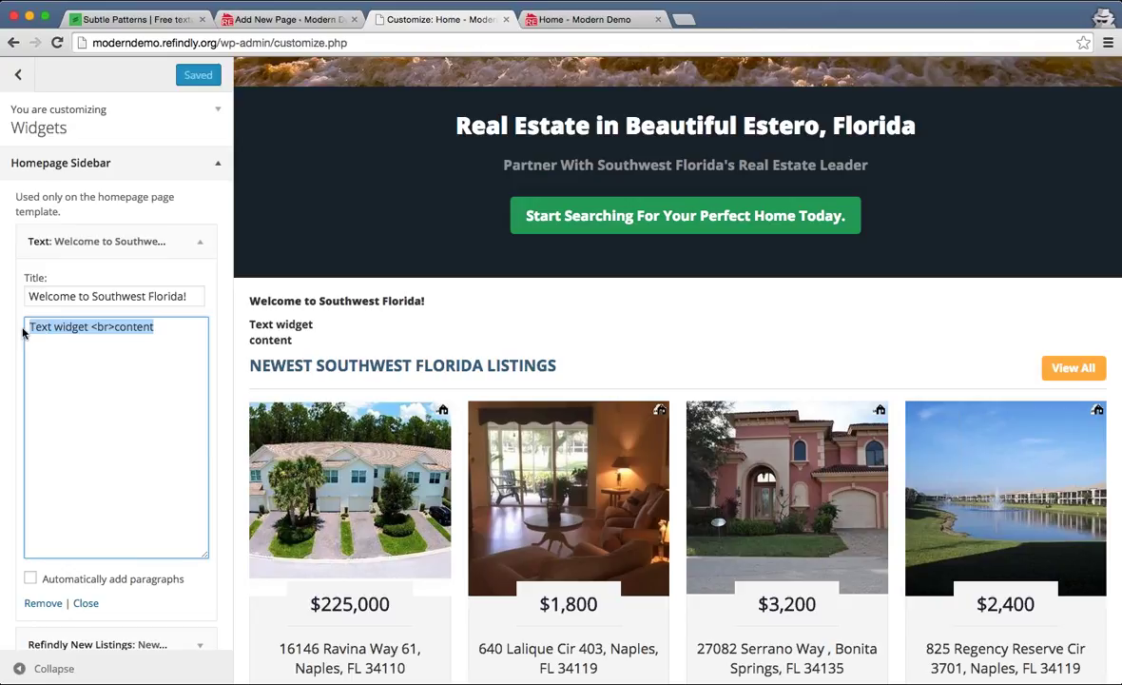
pyautogui.press('BackSpace')
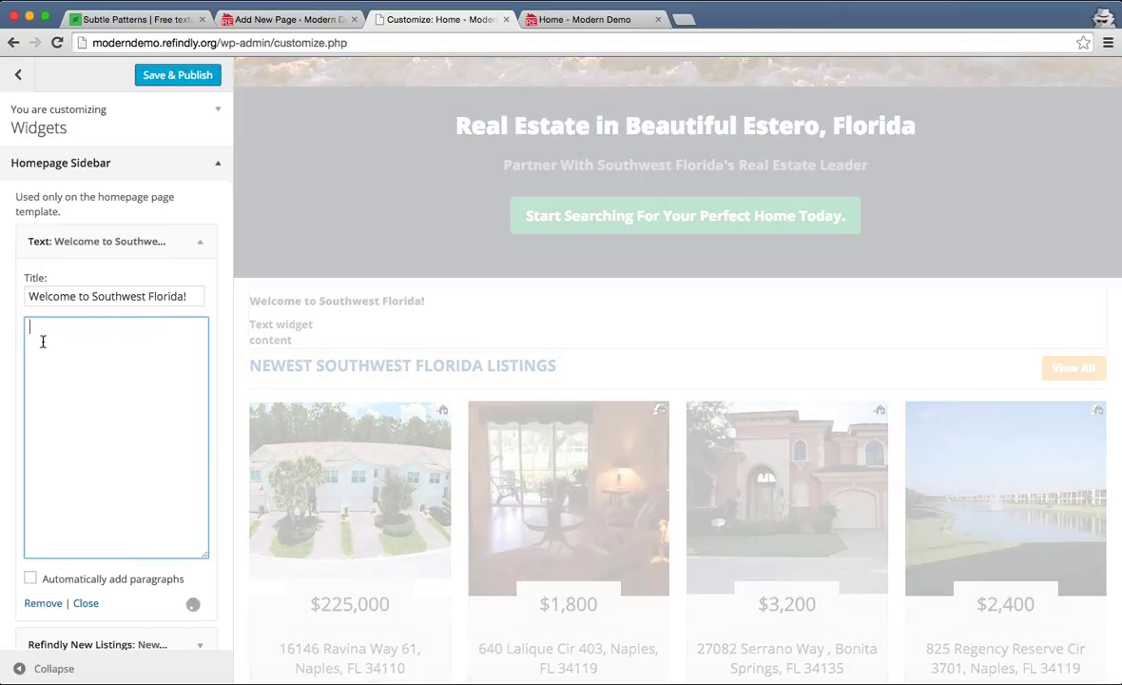
# - Copy the new page's entire HTML source and paste it into the emptied content of the homepage text widget
pyautogui.click(308, 21)
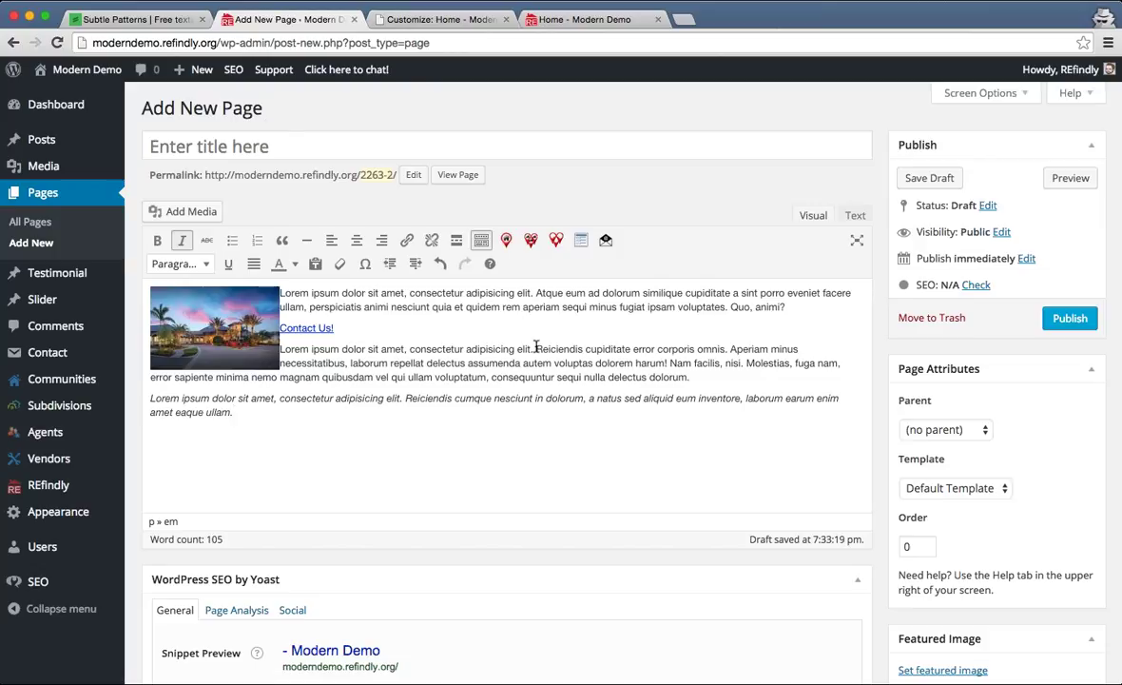
pyautogui.click(855, 216)
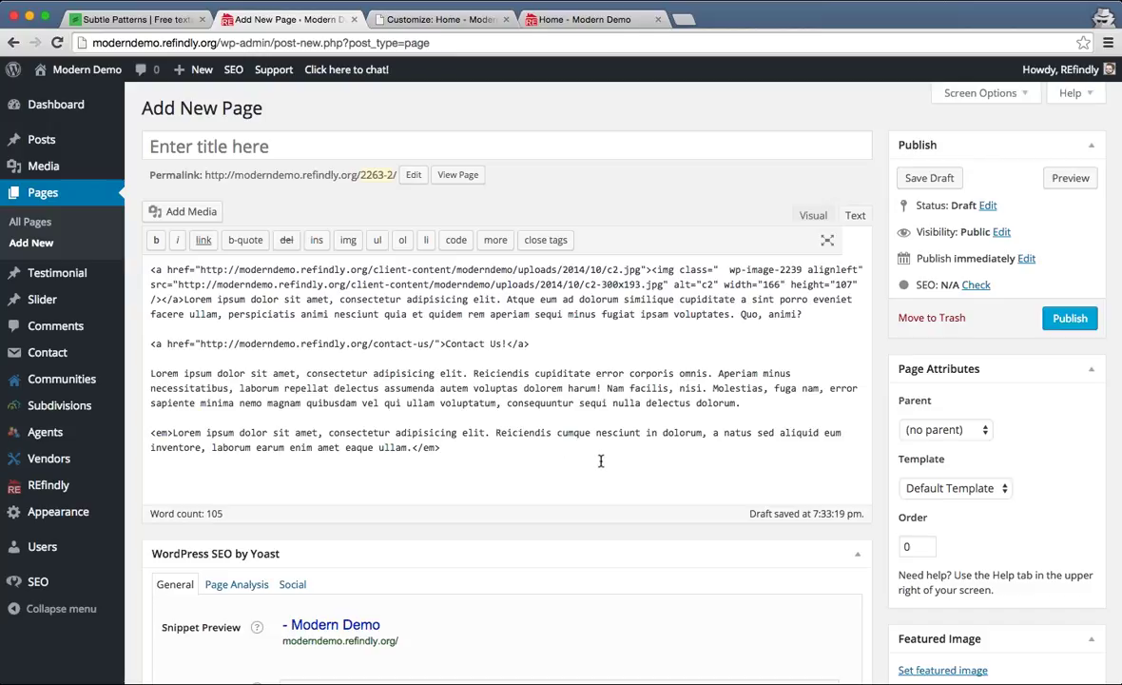
pyautogui.moveTo(607, 465); pyautogui.dragTo(131, 231)
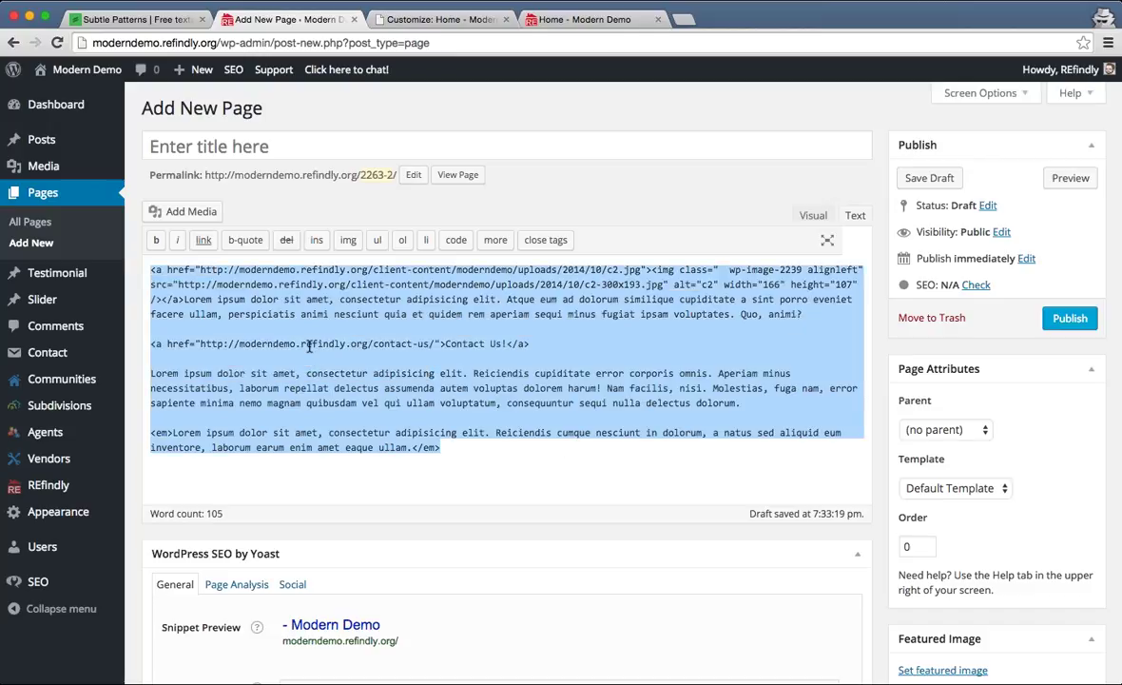
pyautogui.click(437, 19)
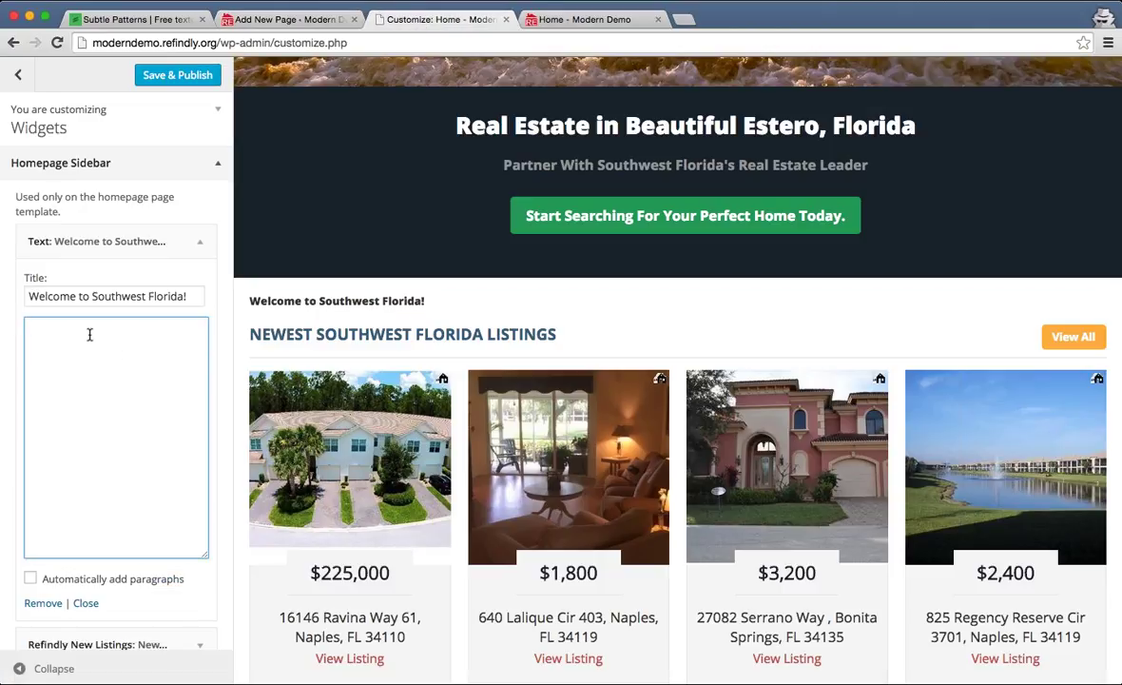
pyautogui.press('super+v')
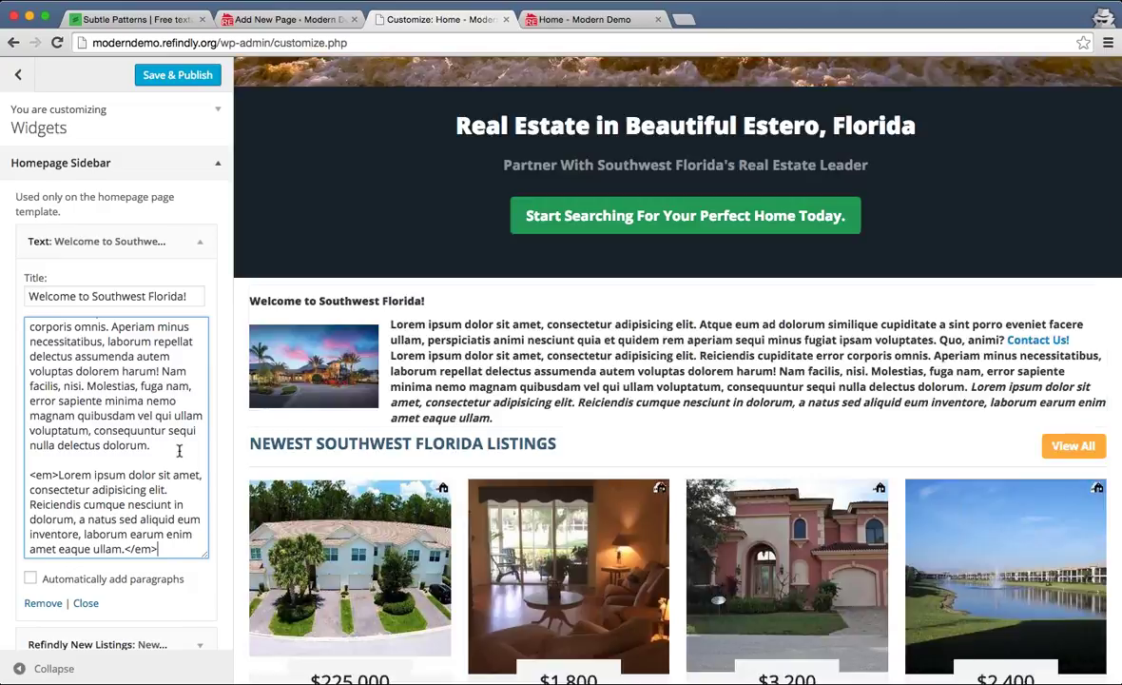
# - Enable automatic paragraphs for the text widget, then save and publish the customizer changes
pyautogui.click(31, 579)
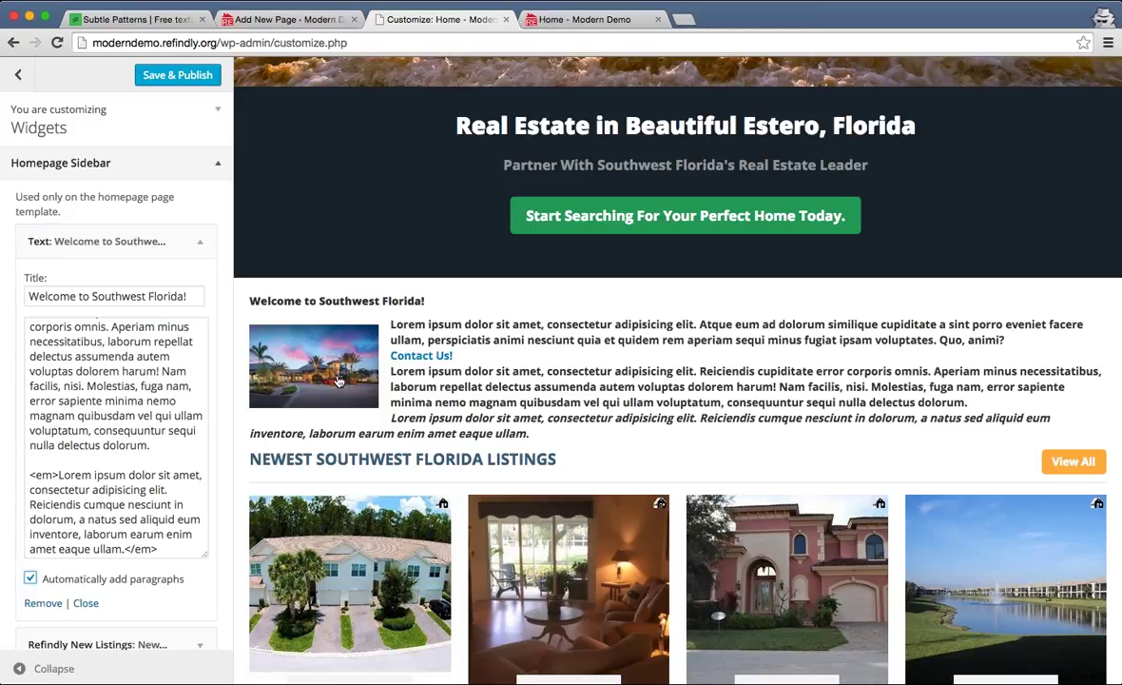
pyautogui.moveTo(570, 431); pyautogui.dragTo(398, 417)
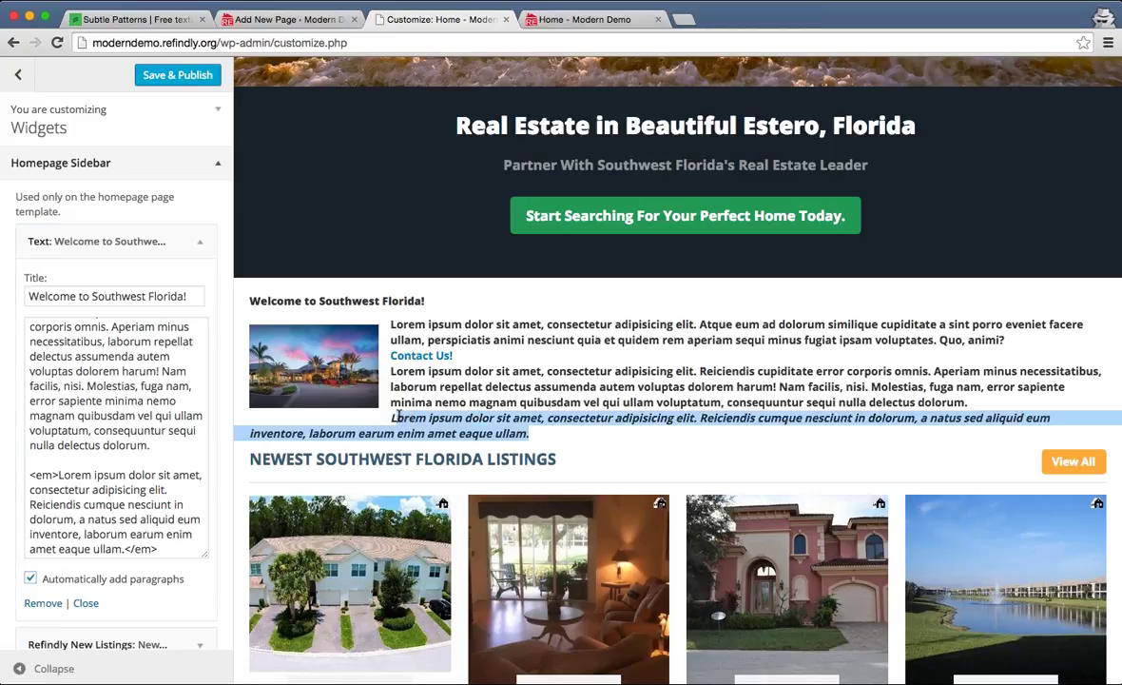
pyautogui.click(560, 413)
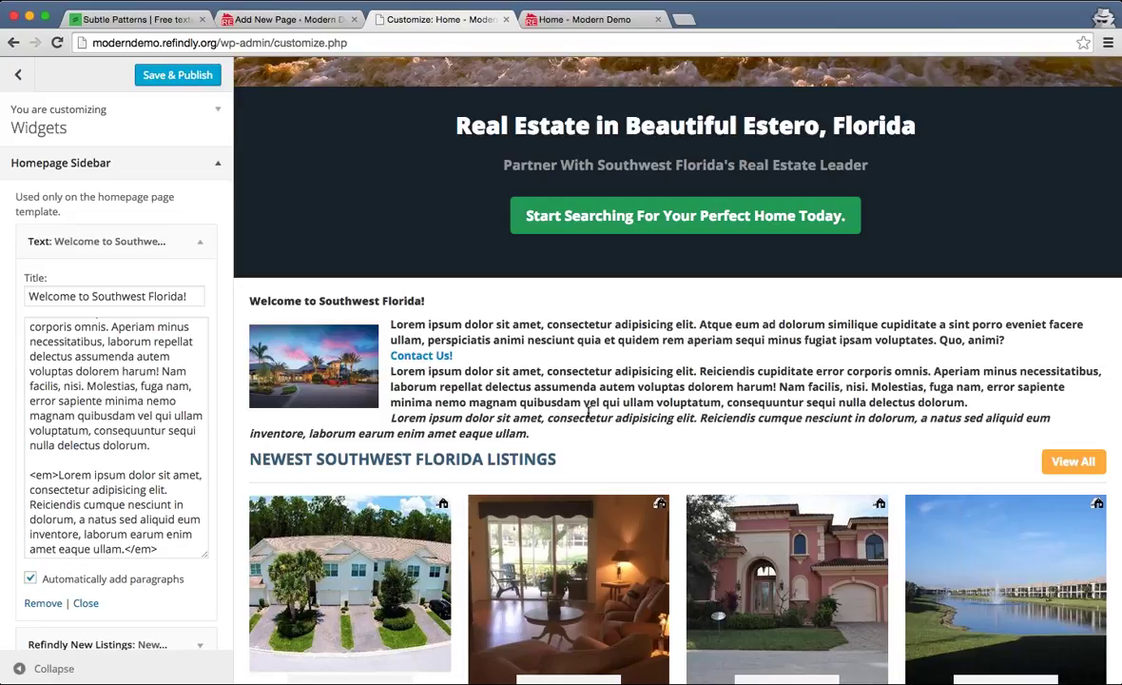
pyautogui.click(215, 83)
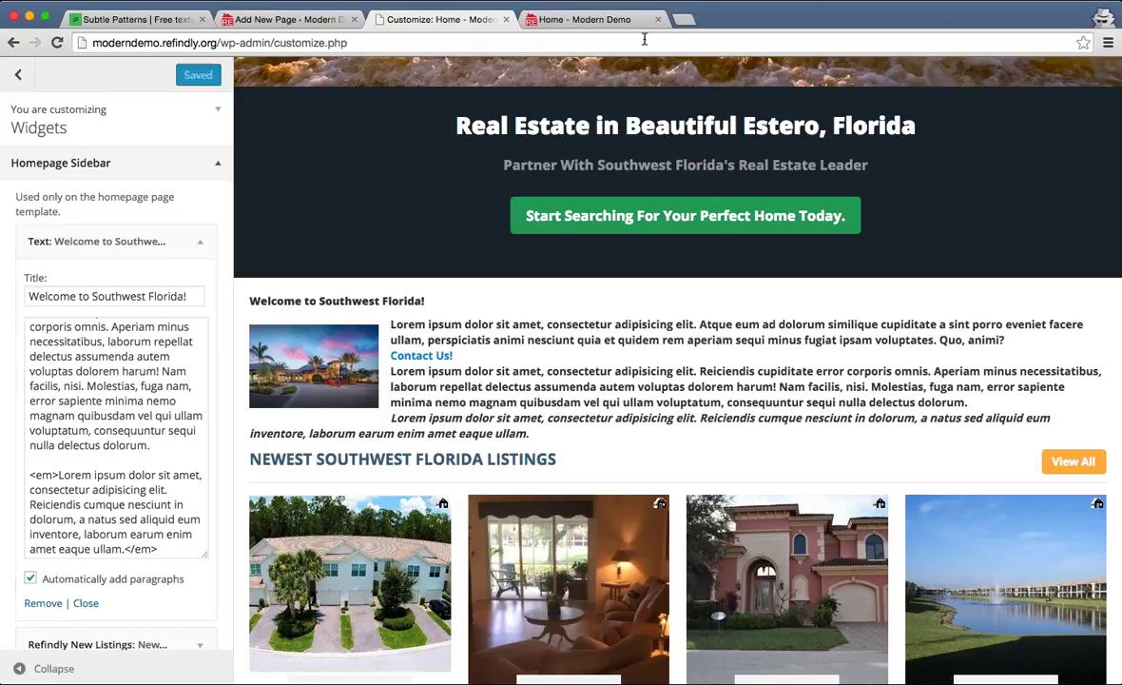
# - Reload the live homepage and examine the welcome text section and the listings around it
pyautogui.click(585, 19)
pyautogui.press('super+r')
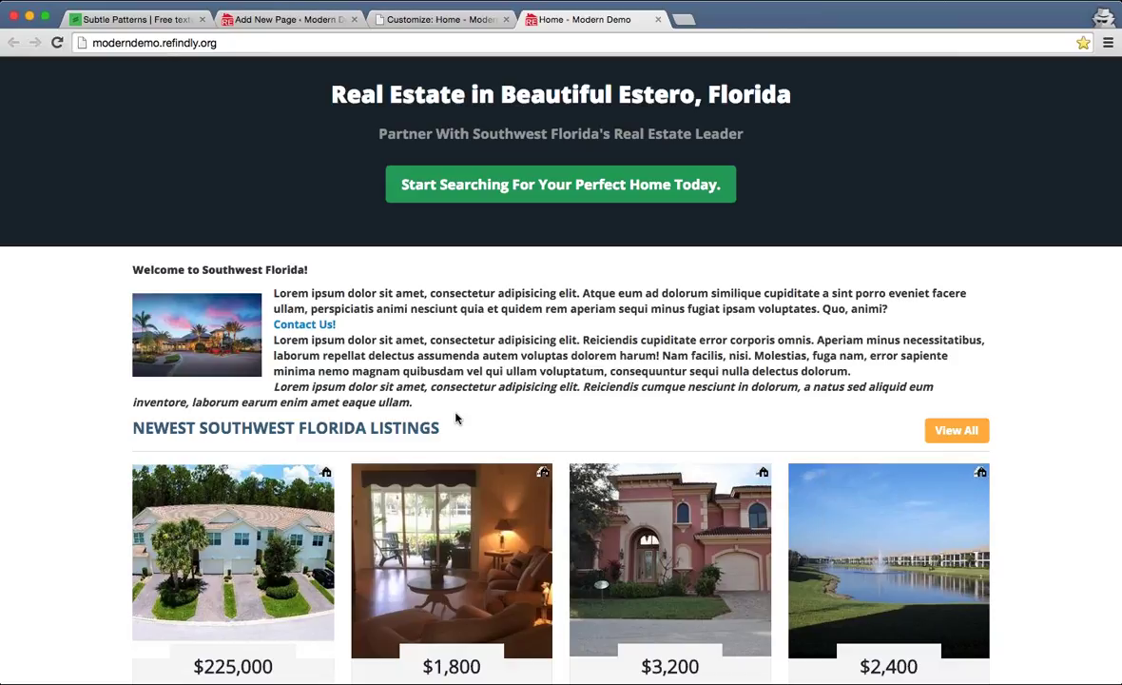
pyautogui.scroll(10, 455, 419)
pyautogui.scroll(-15, 461, 409)
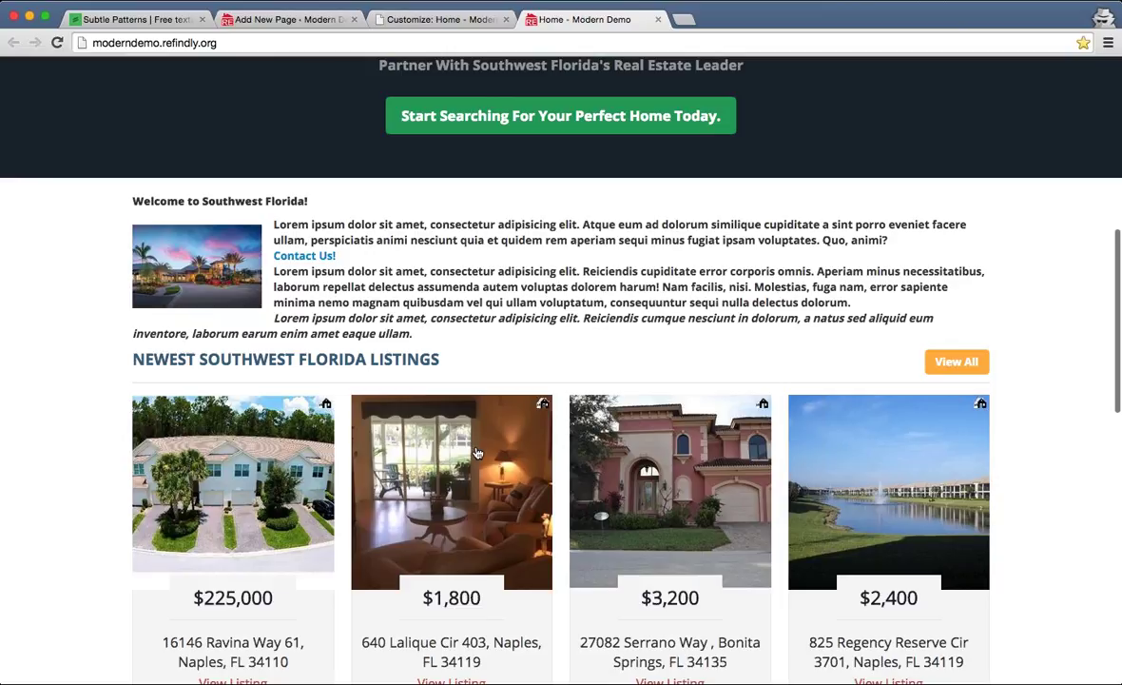
pyautogui.scroll(3, 472, 460)
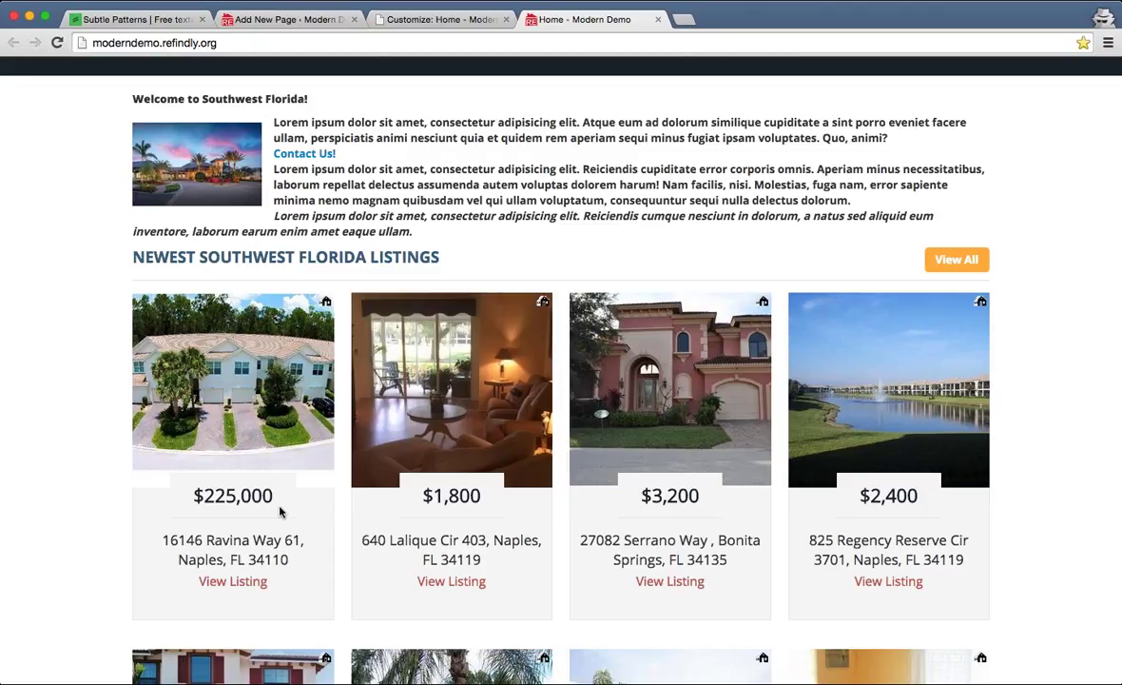
pyautogui.scroll(4, 280, 512)
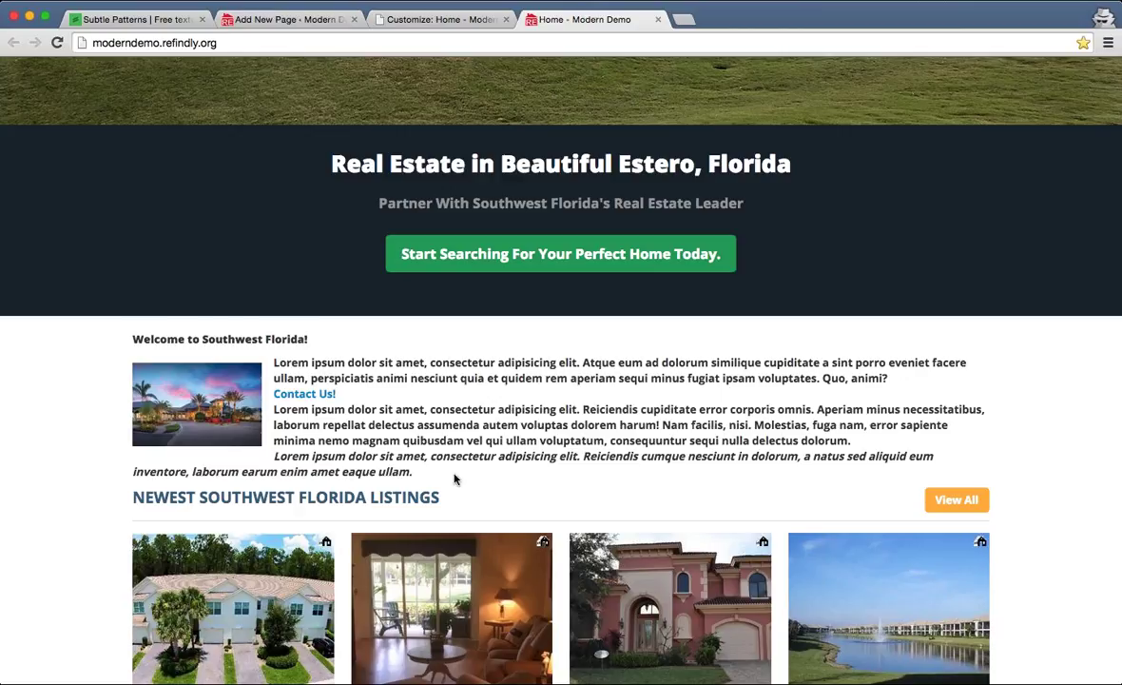
pyautogui.scroll(-5, 455, 478)
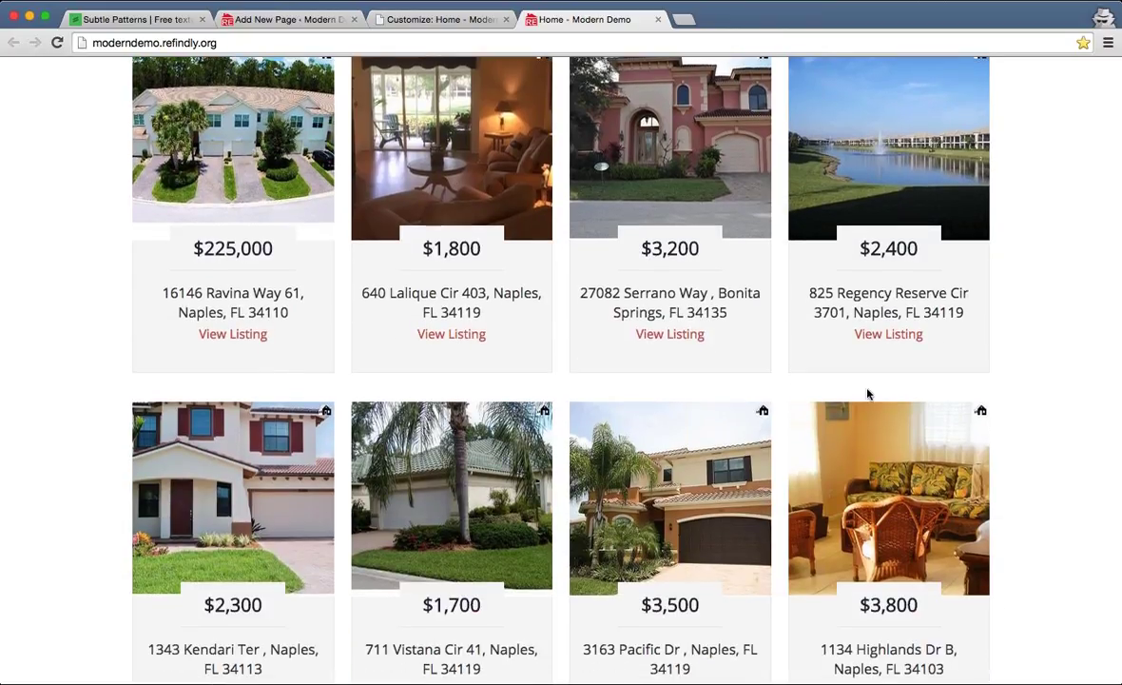
pyautogui.scroll(5, 794, 452)
pyautogui.scroll(1, 773, 477)
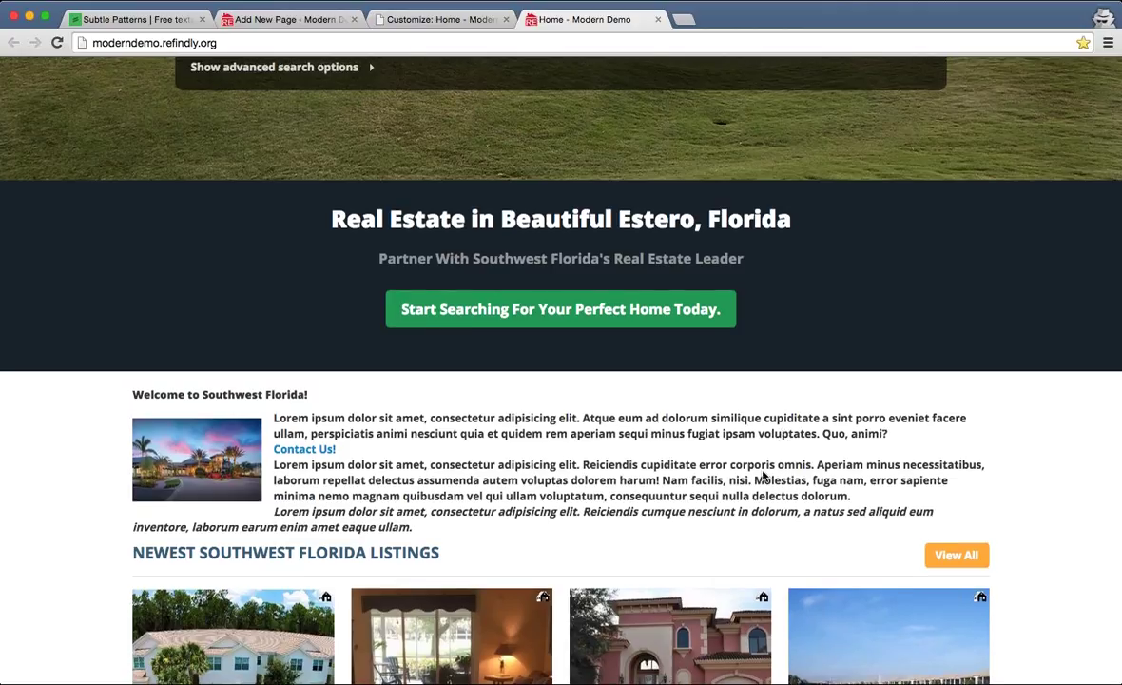
pyautogui.scroll(5, 790, 480)
pyautogui.scroll(-5, 775, 489)
pyautogui.scroll(-3, 775, 490)
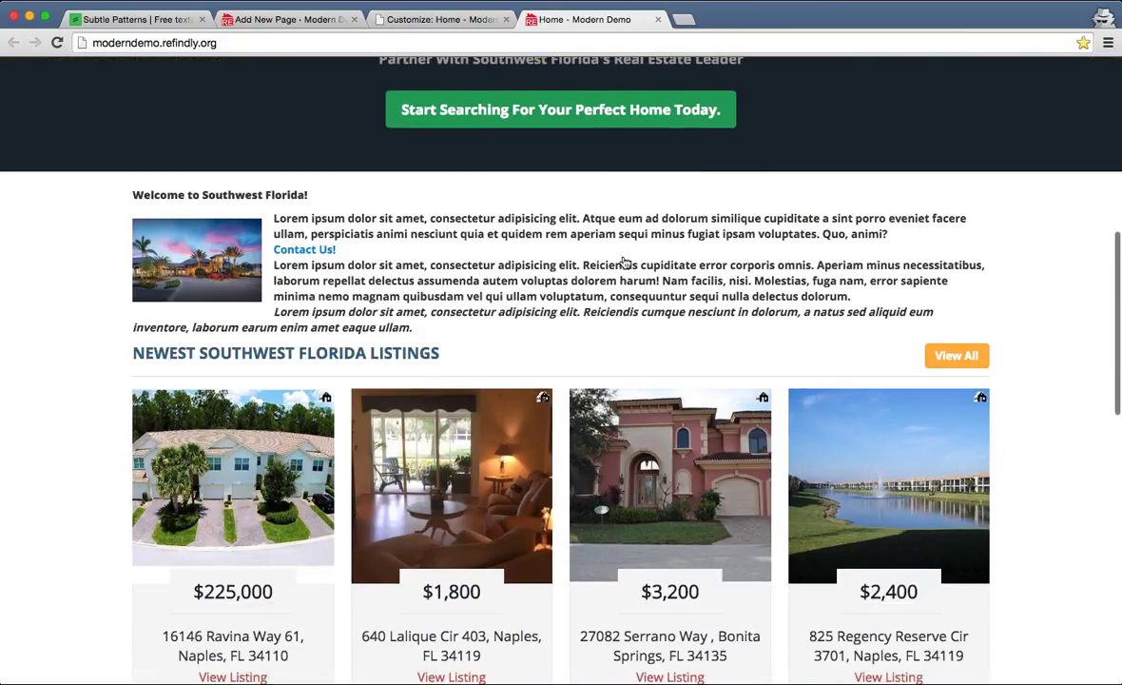
pyautogui.scroll(-5, 615, 241)
pyautogui.scroll(10, 616, 242)
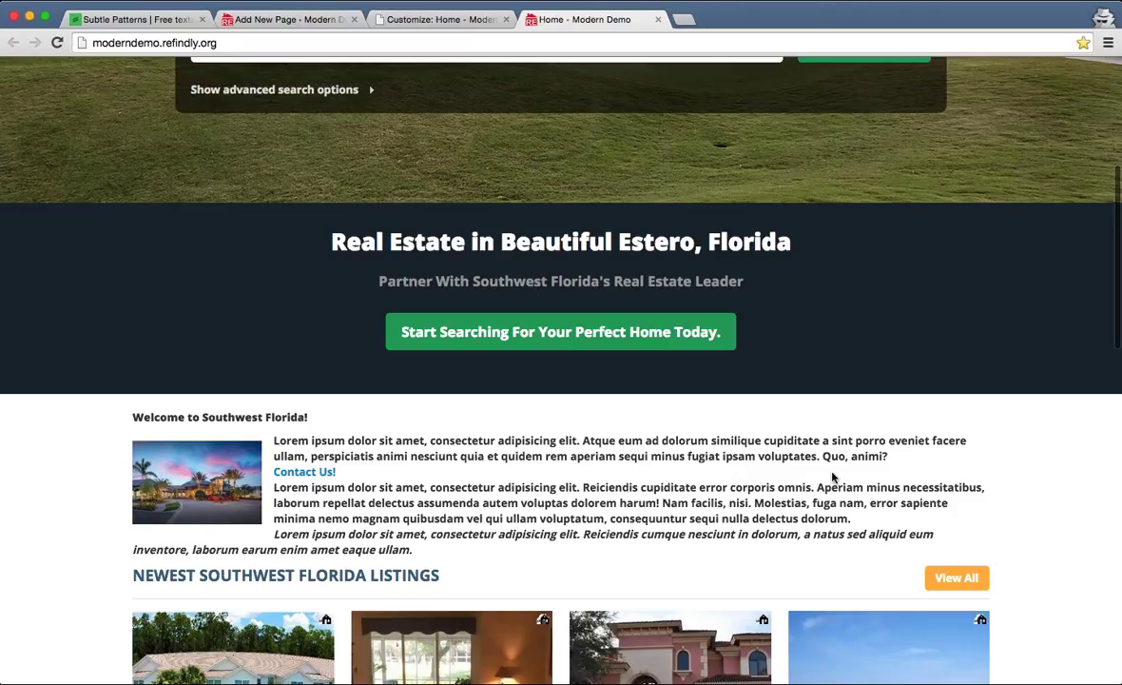
# - Follow the "Contact Us!" link in the homepage welcome text and look over the contact page's form and company details
pyautogui.click(322, 474)
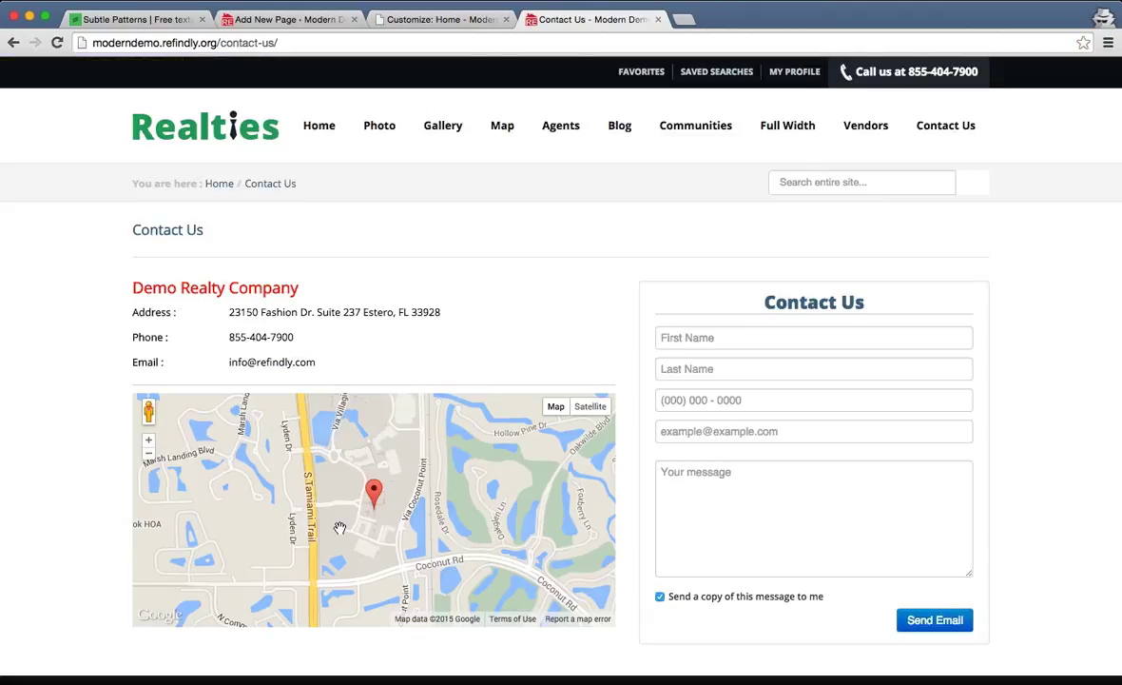
pyautogui.click(721, 341)
pyautogui.click(731, 531)
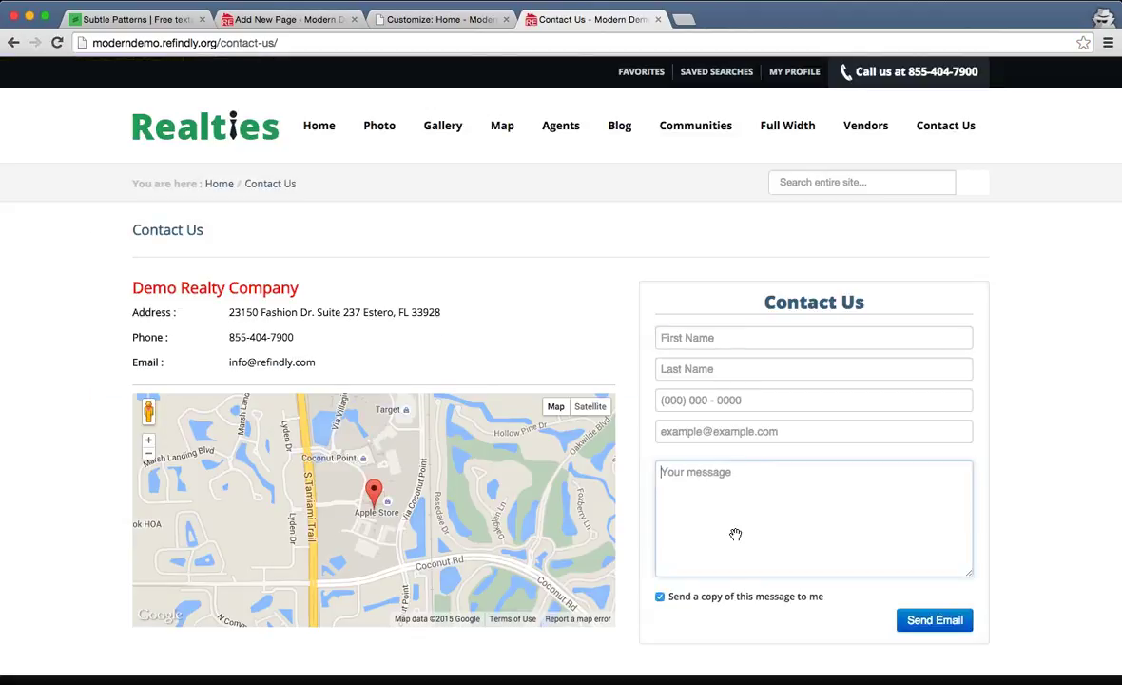
pyautogui.scroll(-4, 676, 503)
pyautogui.scroll(4, 620, 506)
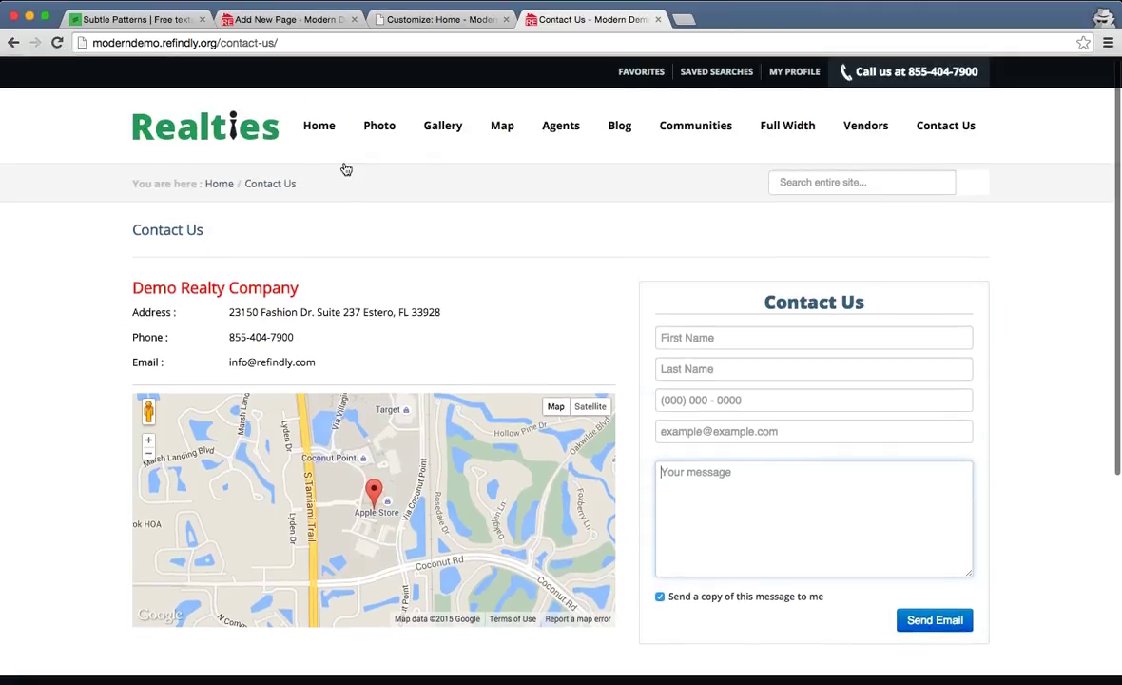
# - Return to the live site's homepage and view the welcome text section above the newest listings
pyautogui.click(321, 129)
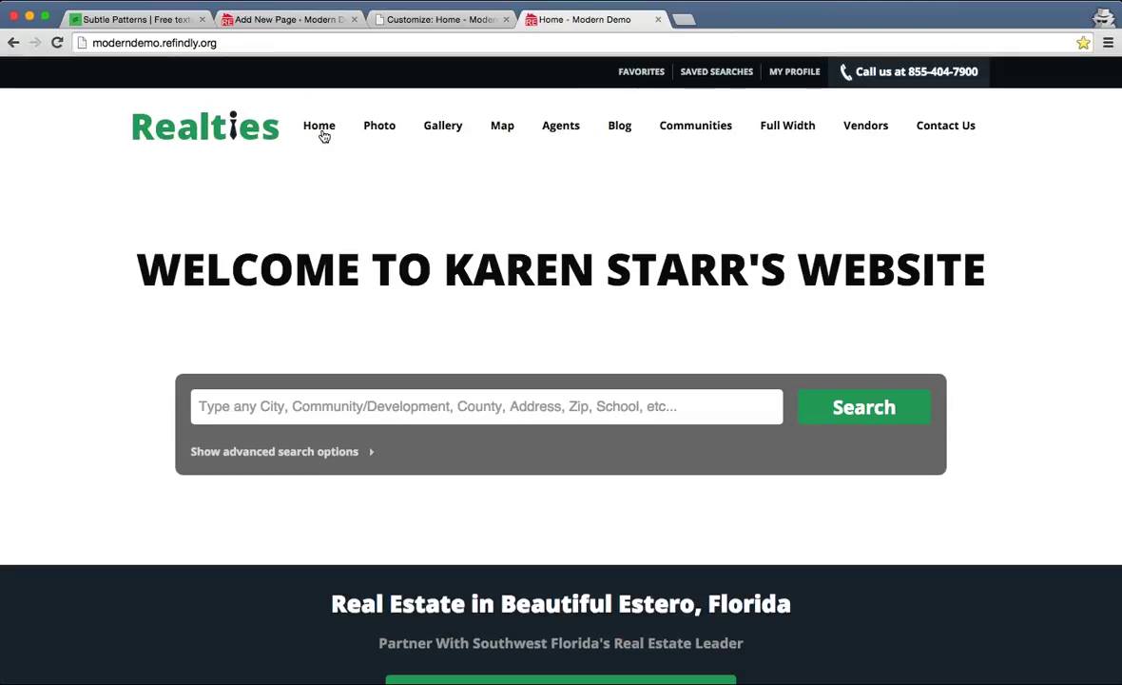
pyautogui.scroll(-3, 340, 178)
pyautogui.scroll(-8, 341, 178)
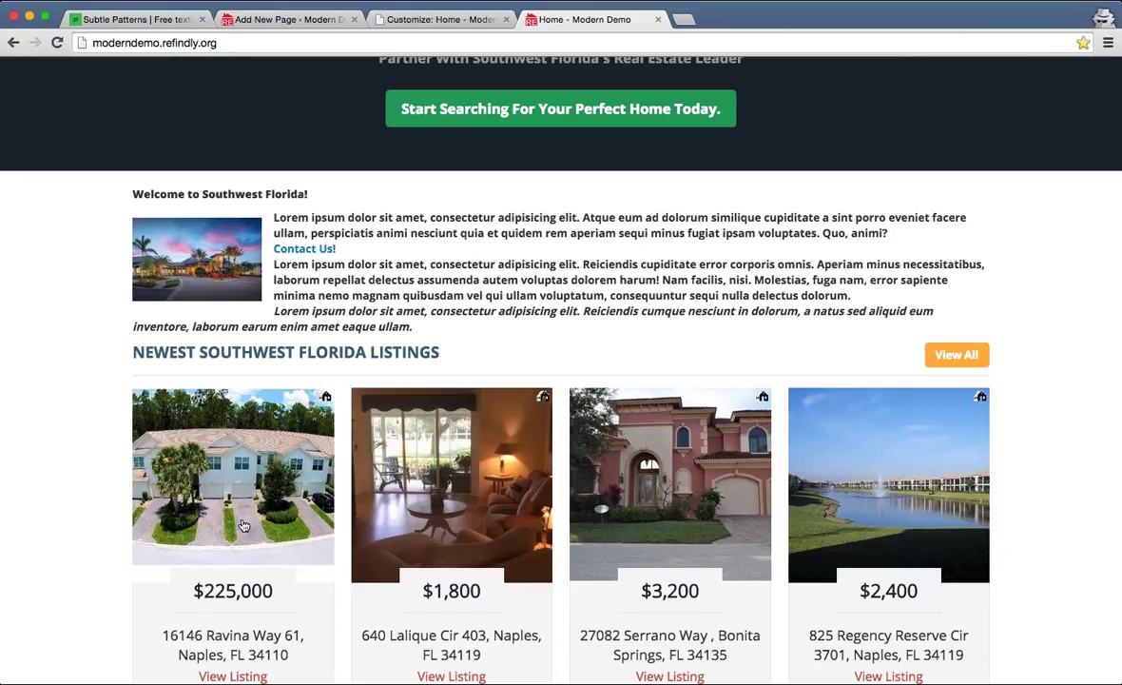
# - Return to the draft page in the WordPress editor and delete the "Contact Us!" link from its visual content
pyautogui.click(445, 19)
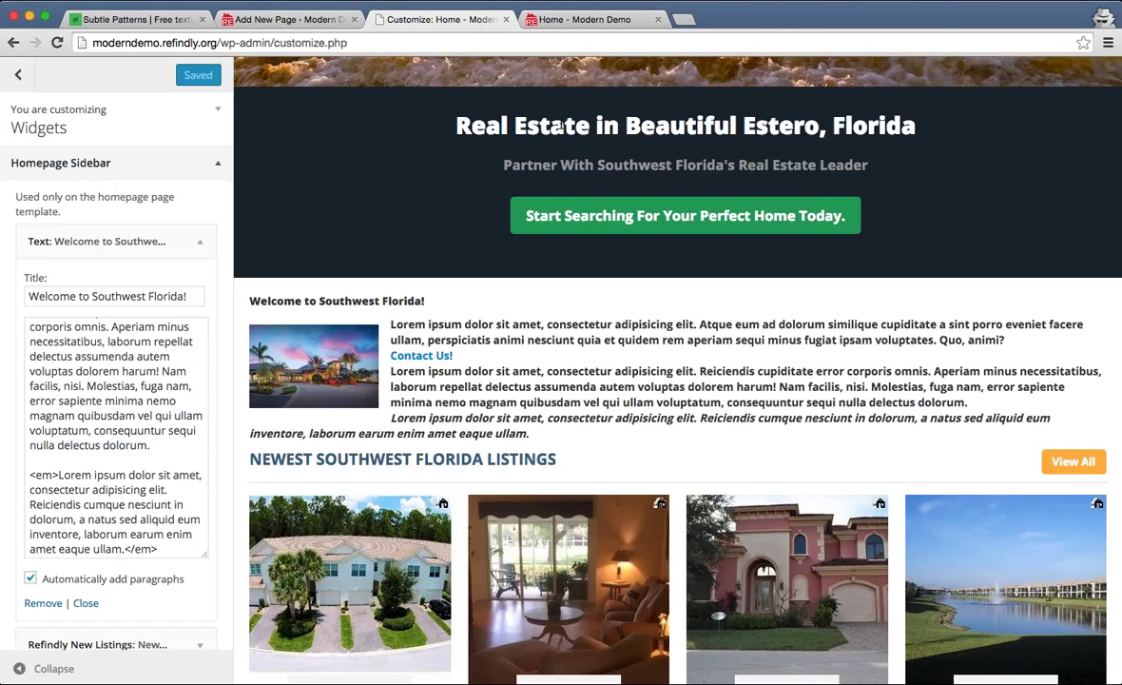
pyautogui.click(278, 19)
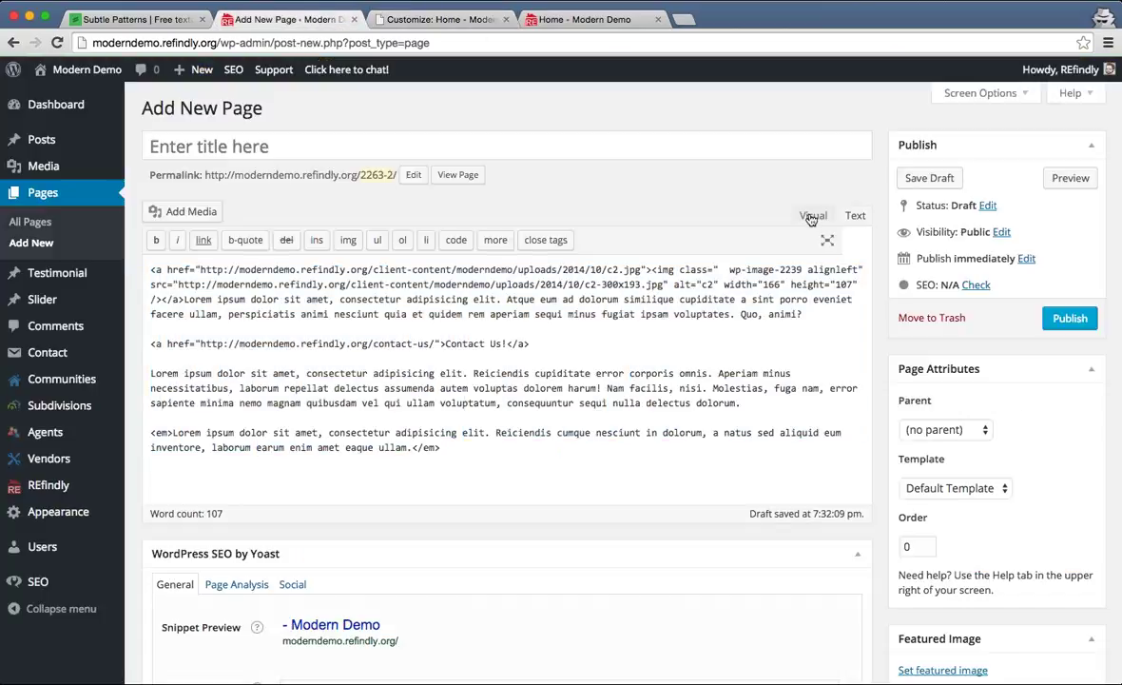
pyautogui.click(813, 215)
pyautogui.click(331, 329)
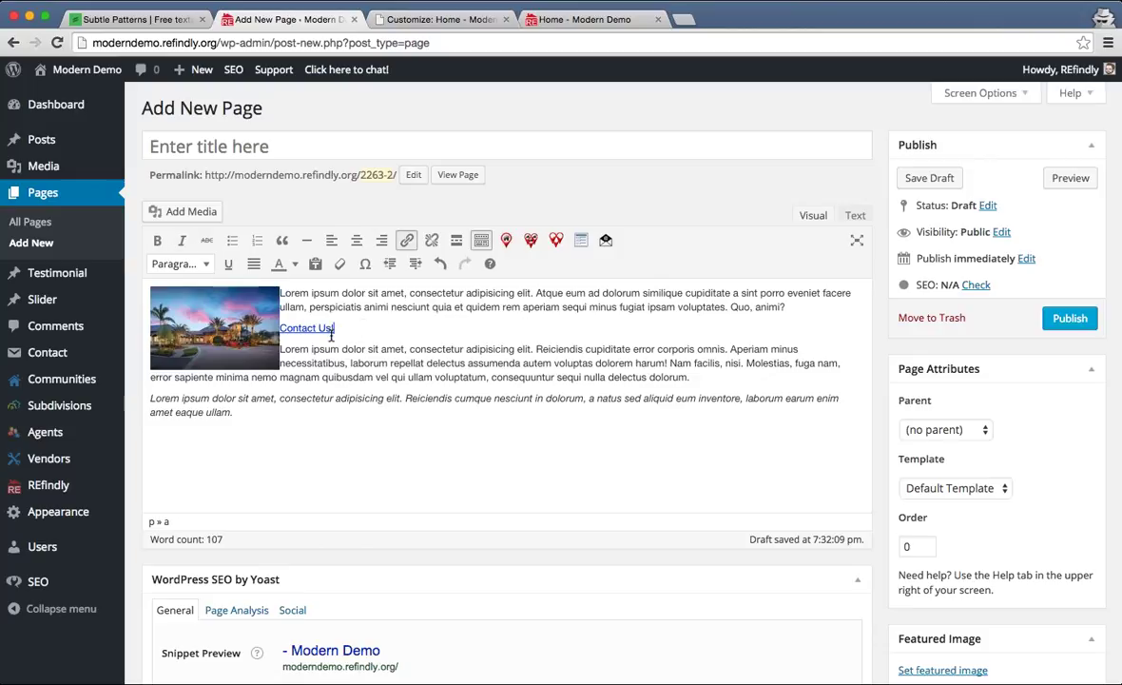
pyautogui.moveTo(335, 331); pyautogui.dragTo(290, 331)
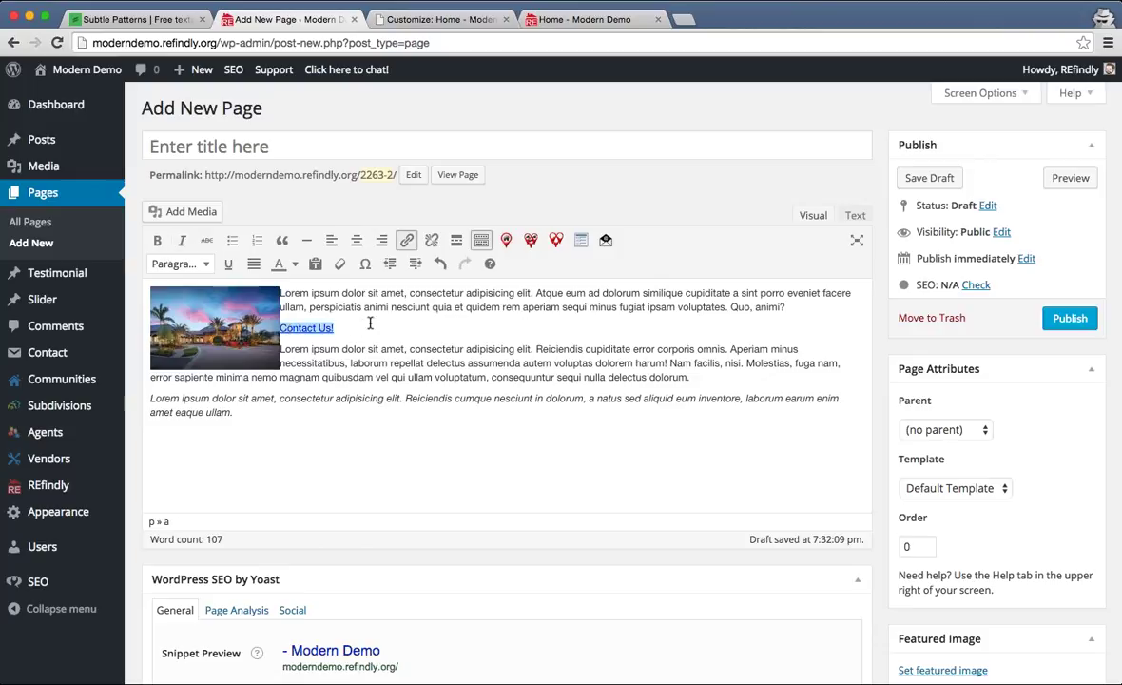
pyautogui.press('BackSpace')
pyautogui.press('BackSpace')
# - Insert the Refindly contact form shortcode on a new, non-italic line below the draft's last paragraph
pyautogui.click(409, 408)
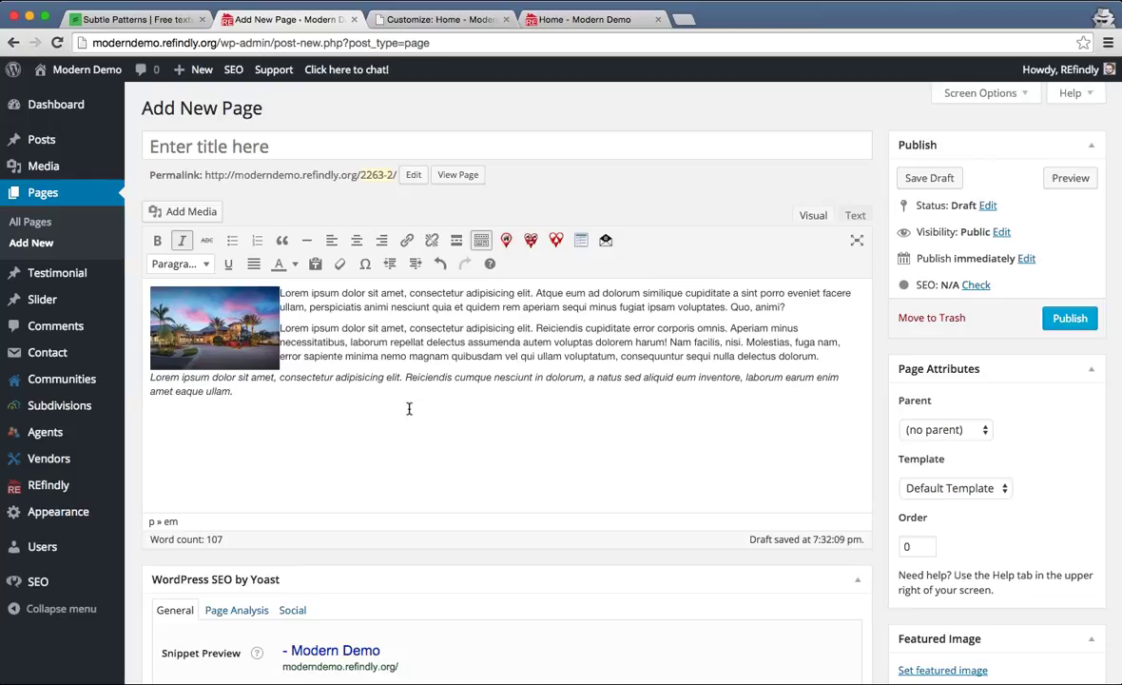
pyautogui.hotkey('ctrl', 'i')
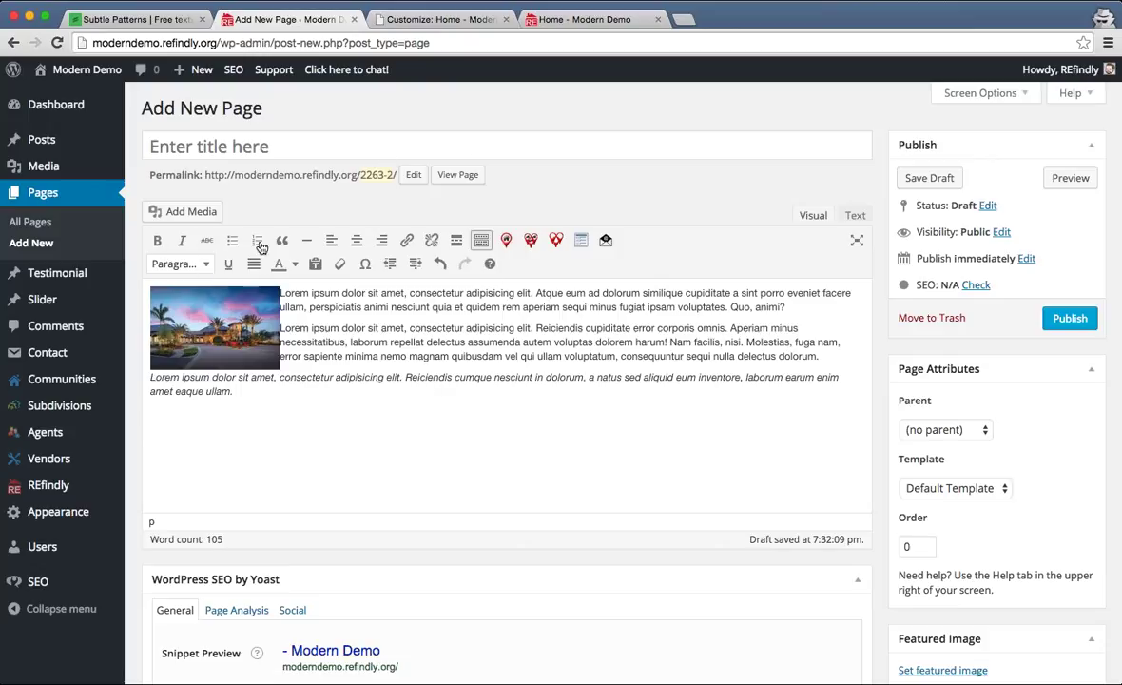
pyautogui.click(609, 244)
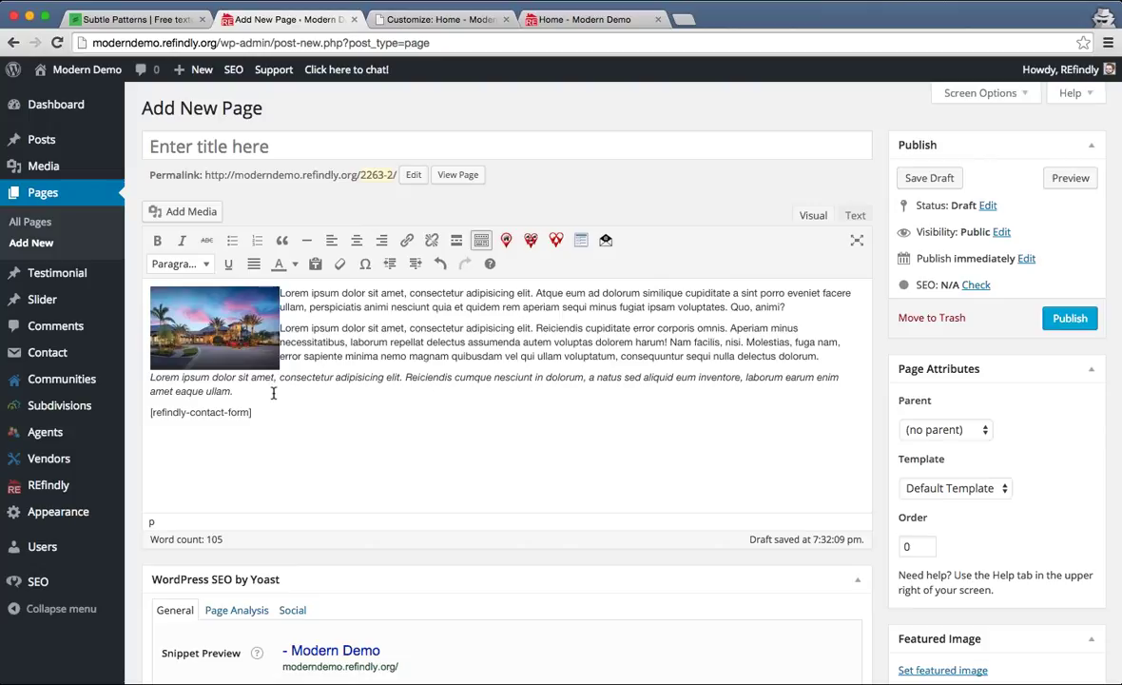
pyautogui.moveTo(252, 411); pyautogui.dragTo(150, 416)
pyautogui.click(300, 415)
# - Show the draft's HTML source and copy all of it, including the [refindly-contact-form] shortcode
pyautogui.click(856, 218)
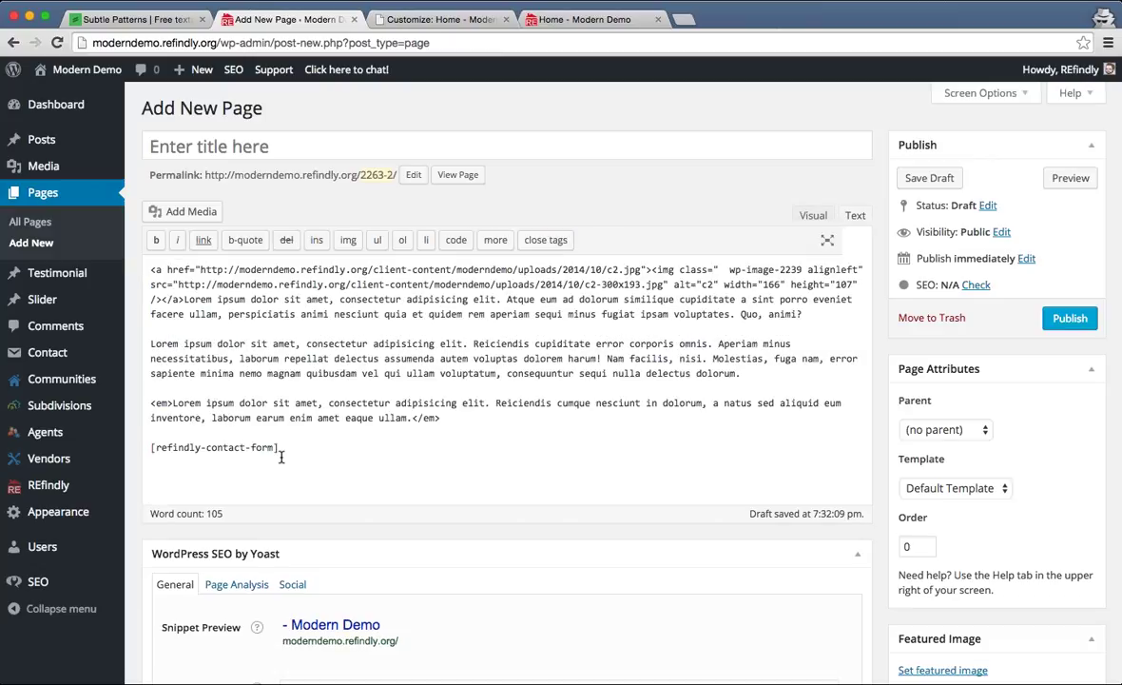
pyautogui.moveTo(280, 447); pyautogui.dragTo(151, 451)
pyautogui.click(388, 454)
pyautogui.moveTo(388, 456); pyautogui.dragTo(126, 268)
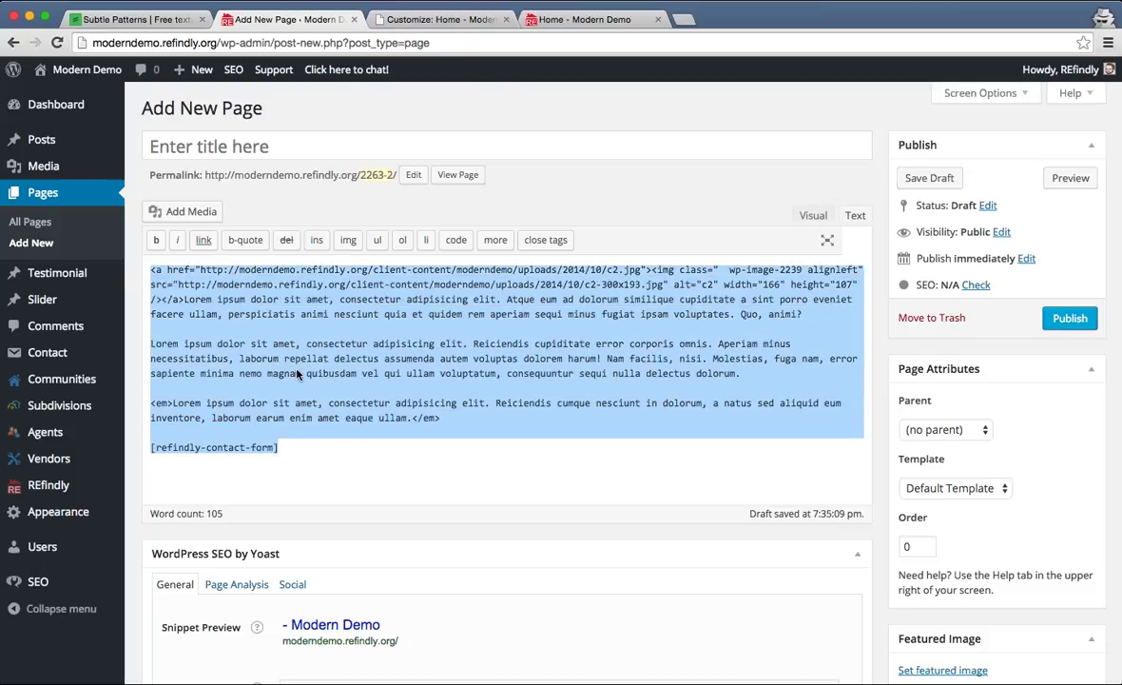
pyautogui.click(335, 454)
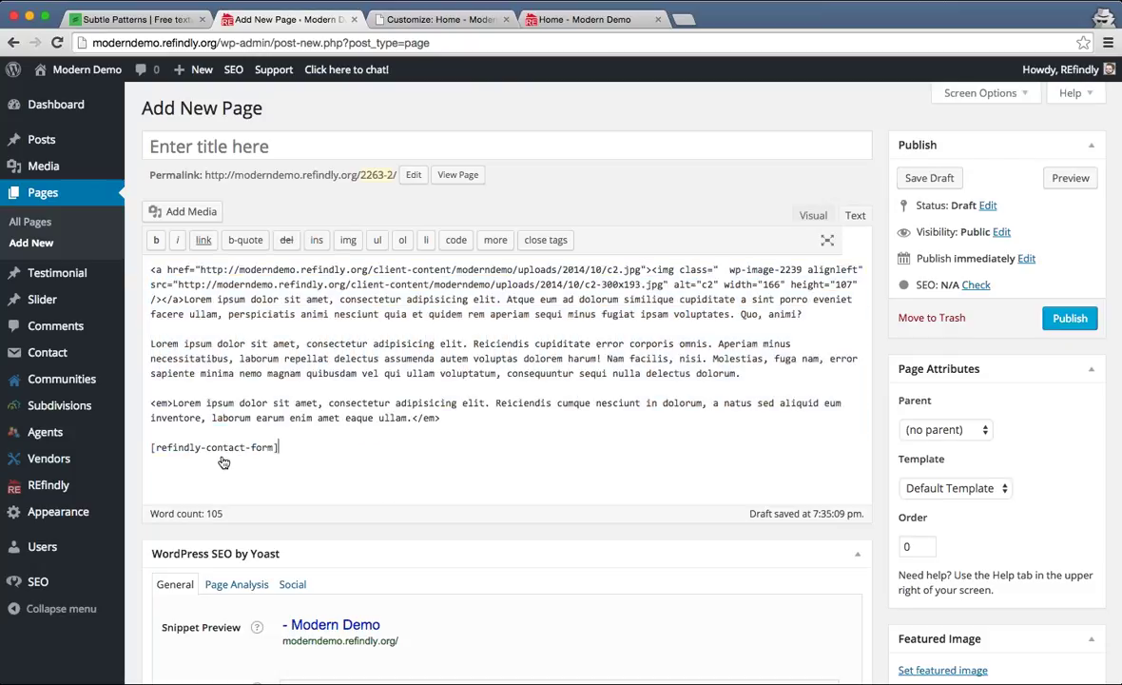
# - Replace the welcome text widget's content in the customizer with the copied HTML, then save and publish
pyautogui.click(474, 21)
pyautogui.click(138, 419)
pyautogui.press('super+a')
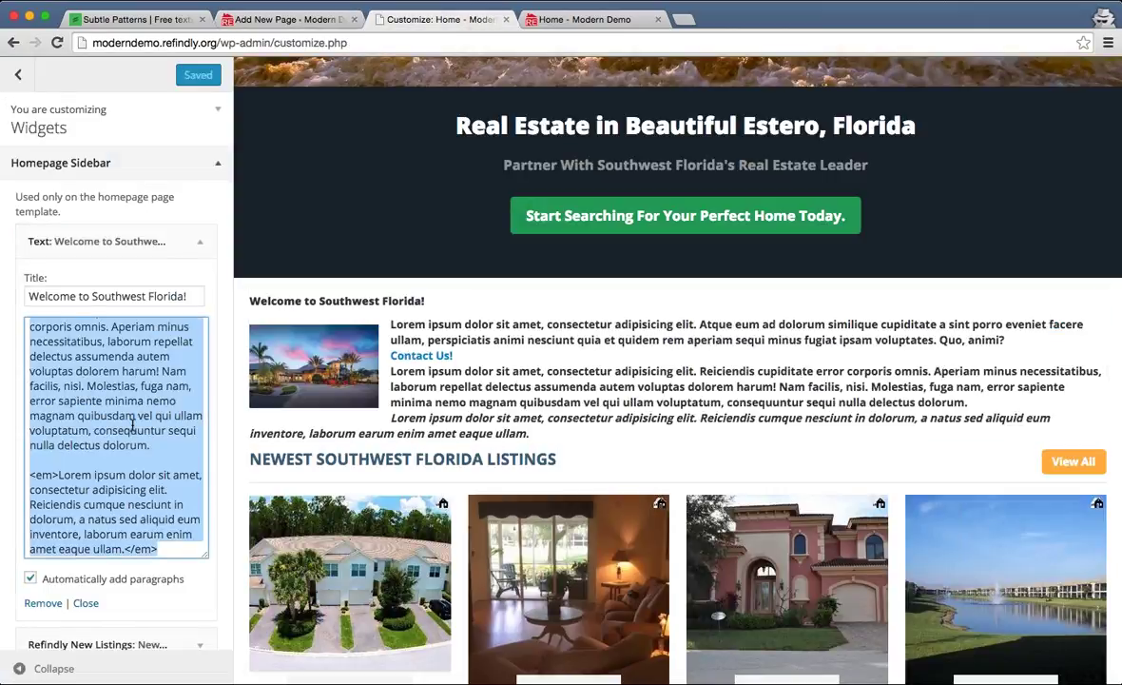
pyautogui.press('BackSpace')
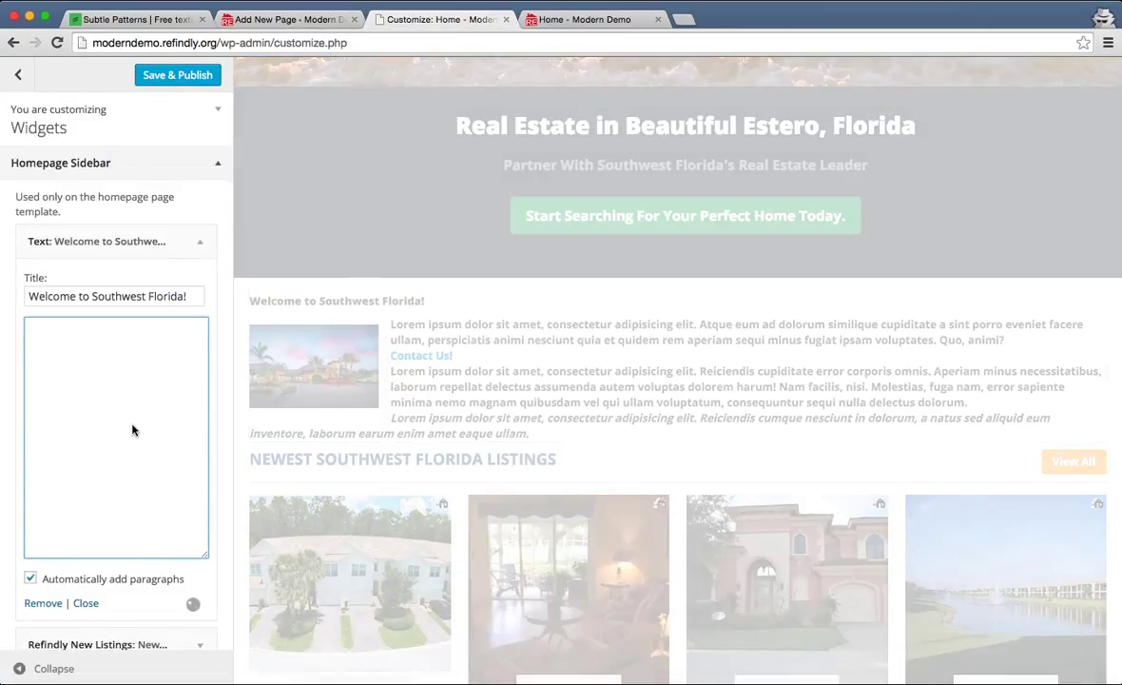
pyautogui.press('super+v')
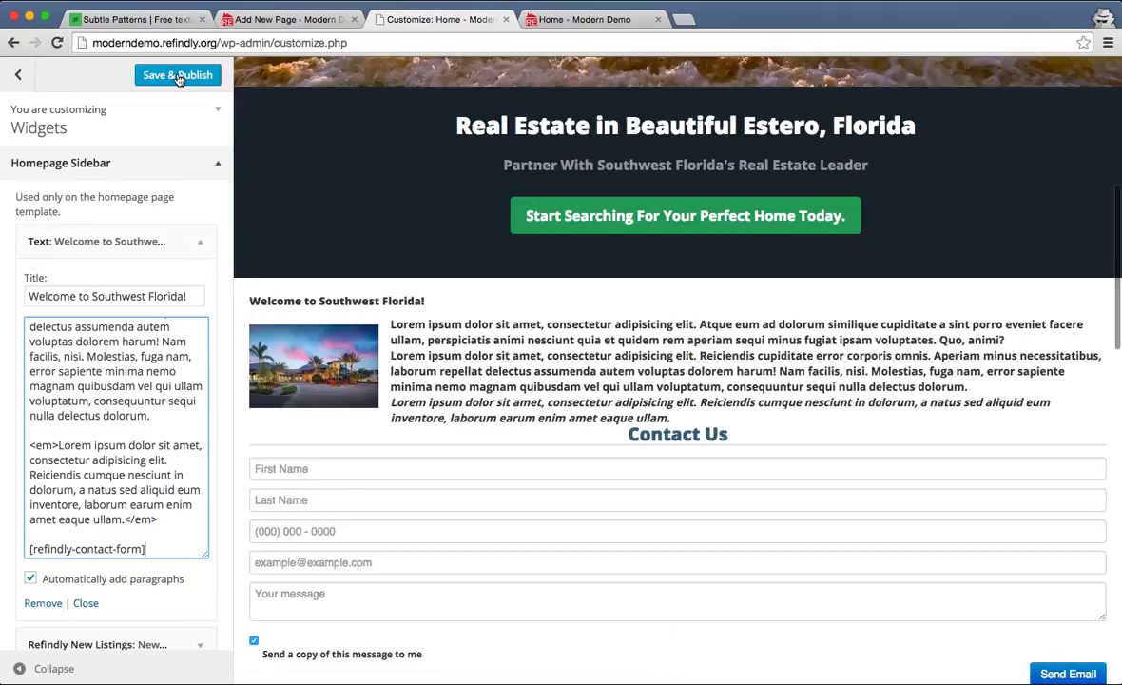
pyautogui.click(178, 76)
# - Reload the live homepage and examine the contact form between the welcome text and the newest listings
pyautogui.click(585, 19)
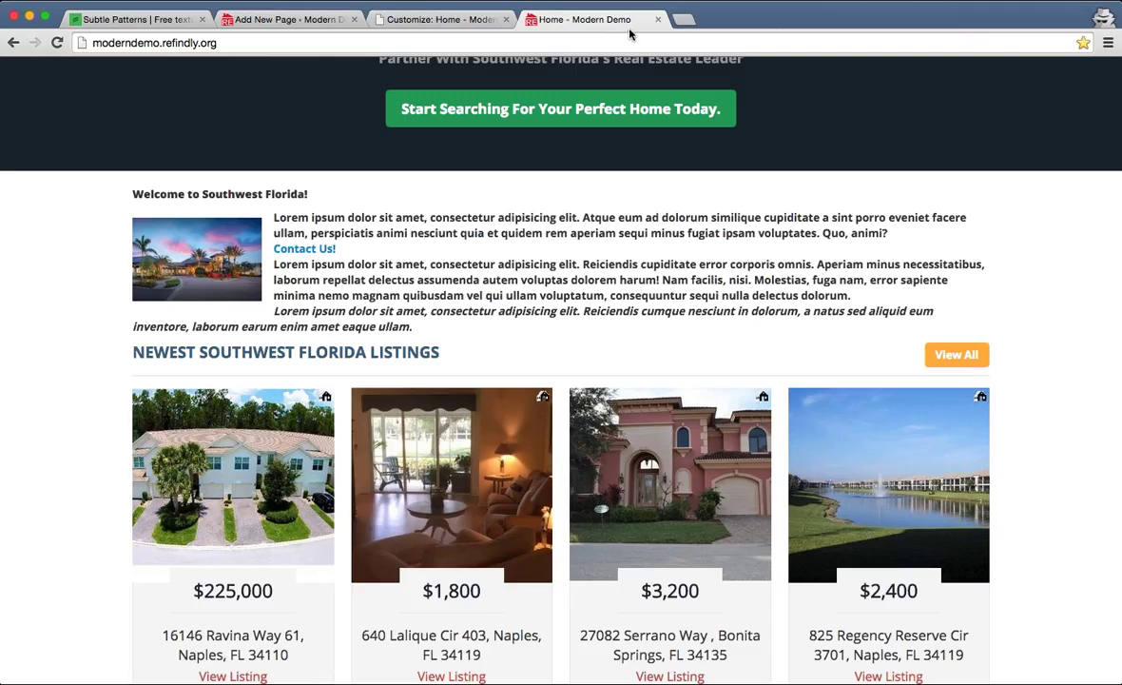
pyautogui.press('super+r')
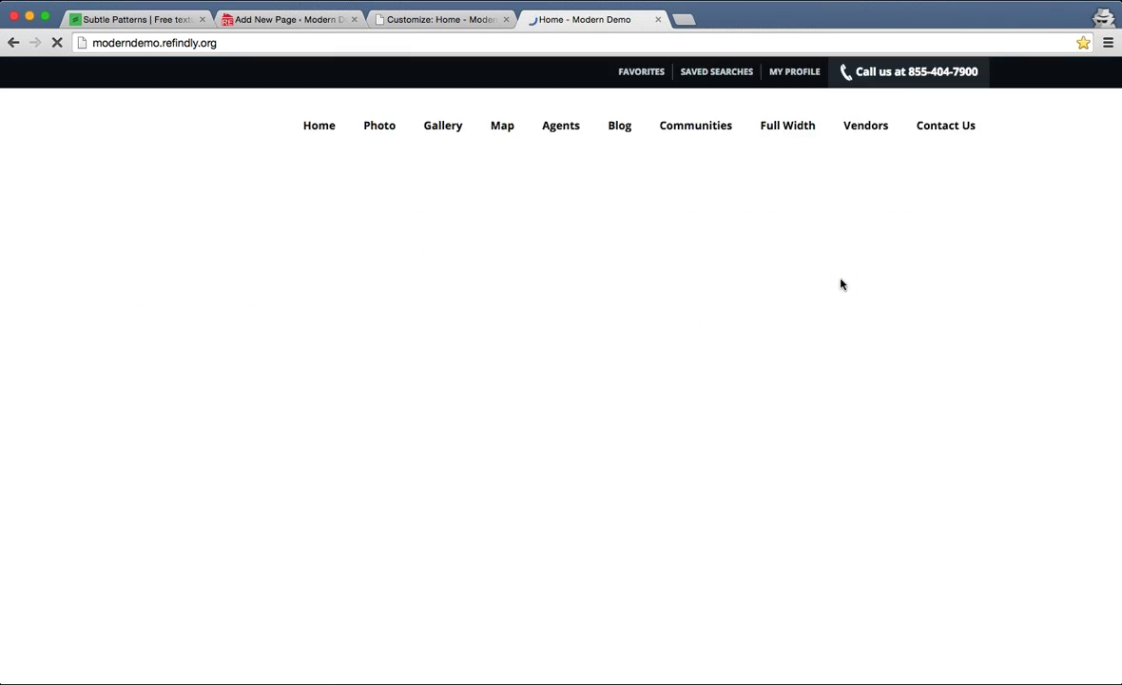
pyautogui.scroll(2, 757, 246)
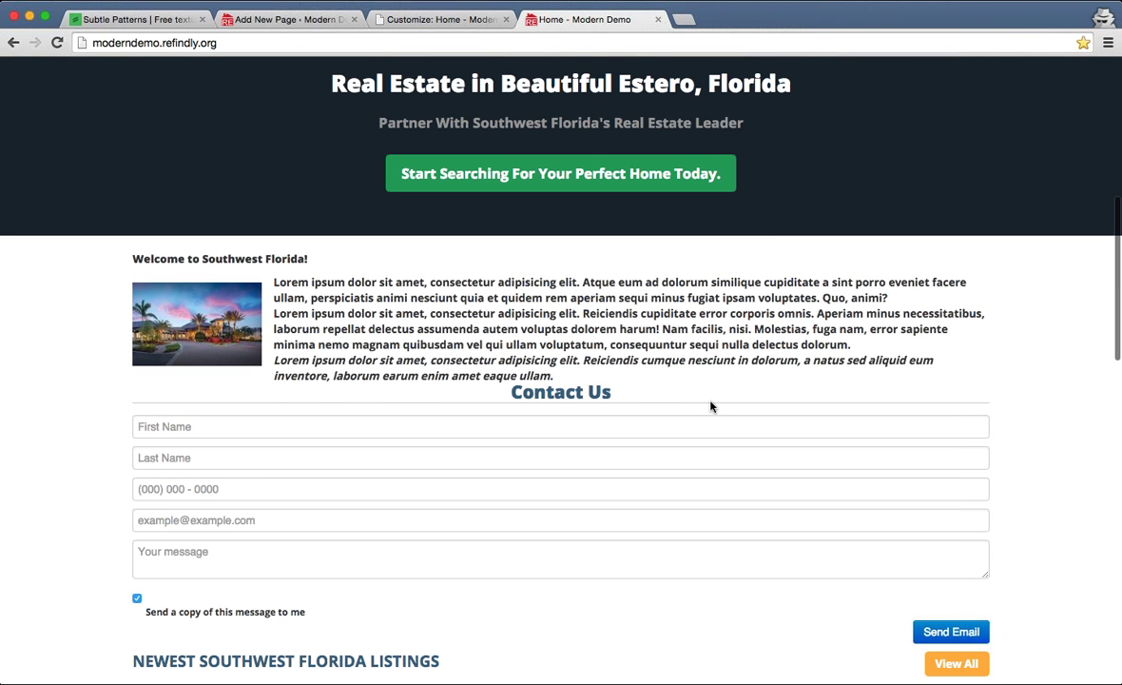
pyautogui.moveTo(493, 393); pyautogui.dragTo(569, 390)
pyautogui.click(569, 390)
pyautogui.scroll(-2, 530, 260)
pyautogui.scroll(-3, 530, 263)
pyautogui.scroll(9, 528, 258)
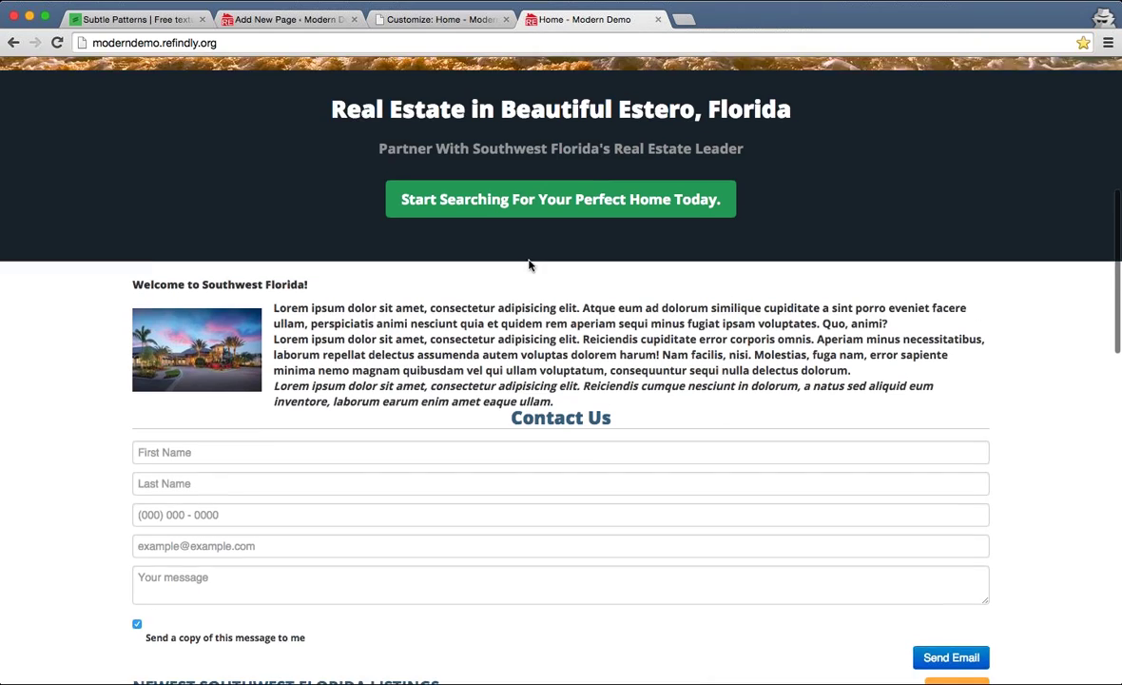
pyautogui.scroll(-15, 568, 332)
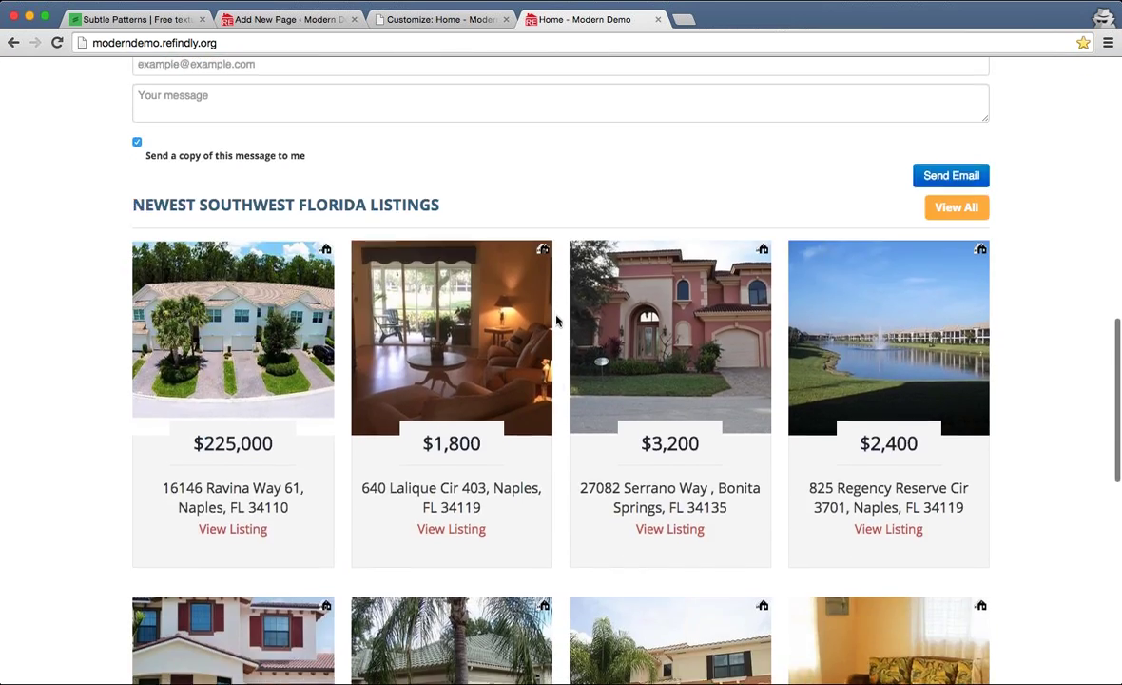
pyautogui.scroll(10, 561, 423)
pyautogui.scroll(2, 561, 423)
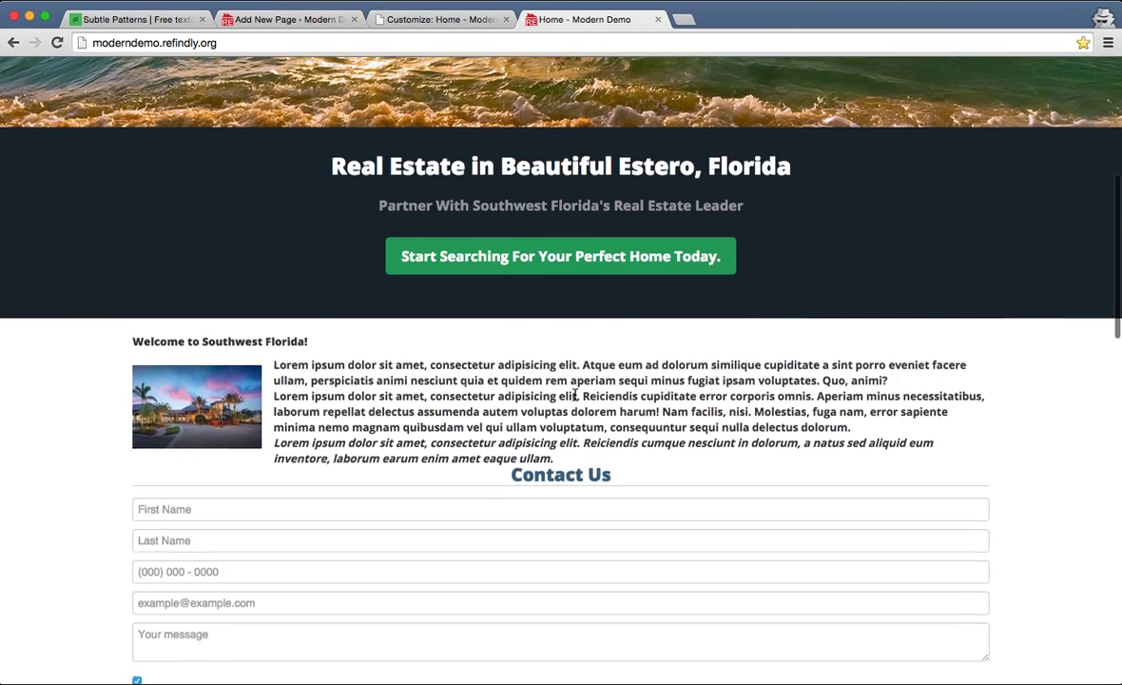
# - Close the live site, remove the [refindly-contact-form] shortcode from the welcome text widget, publish the change and collapse the widget
pyautogui.click(657, 20)
pyautogui.moveTo(150, 549); pyautogui.dragTo(22, 546)
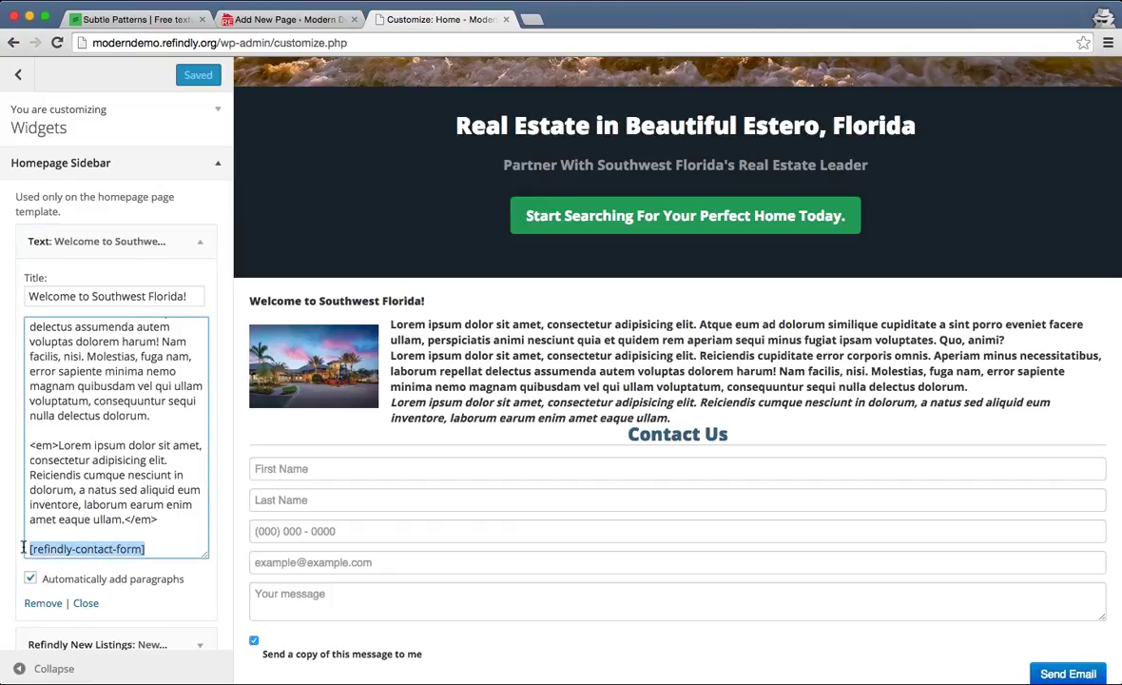
pyautogui.press('BackSpace')
pyautogui.press('BackSpace')
pyautogui.press('BackSpace')
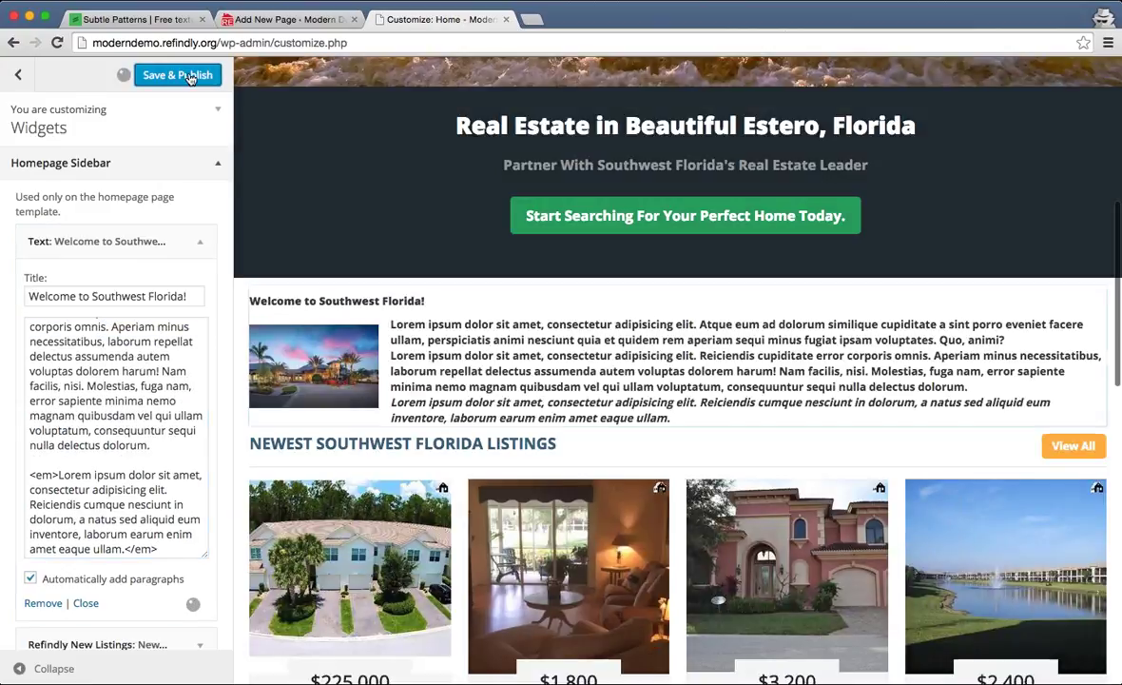
pyautogui.click(177, 75)
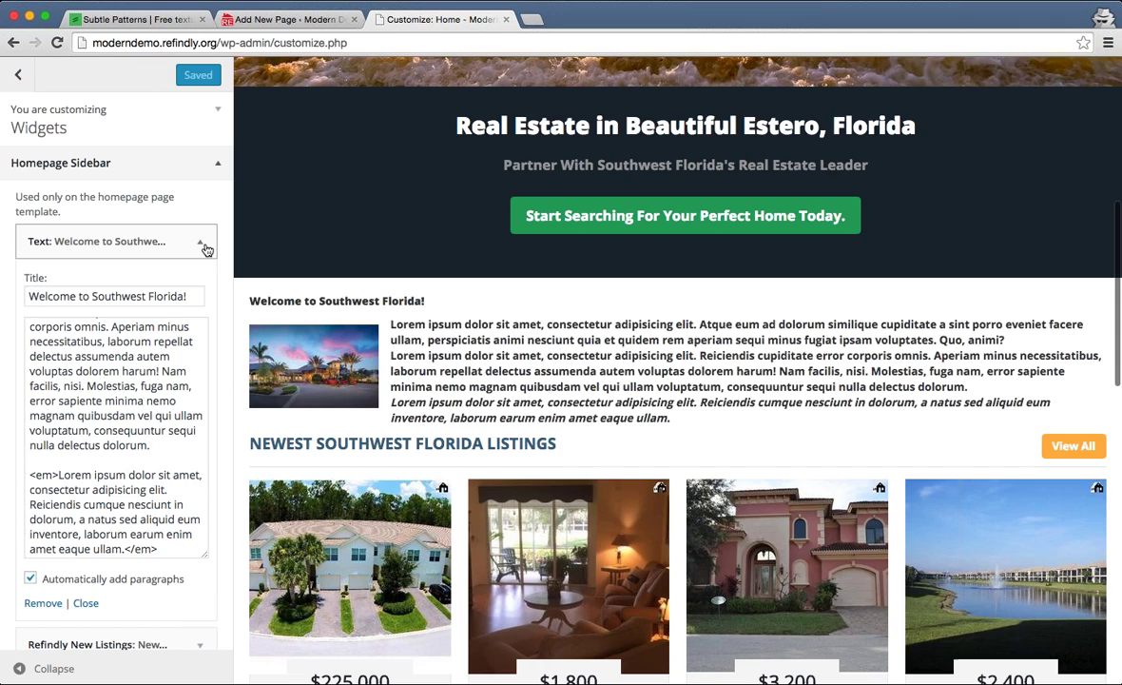
pyautogui.click(210, 239)
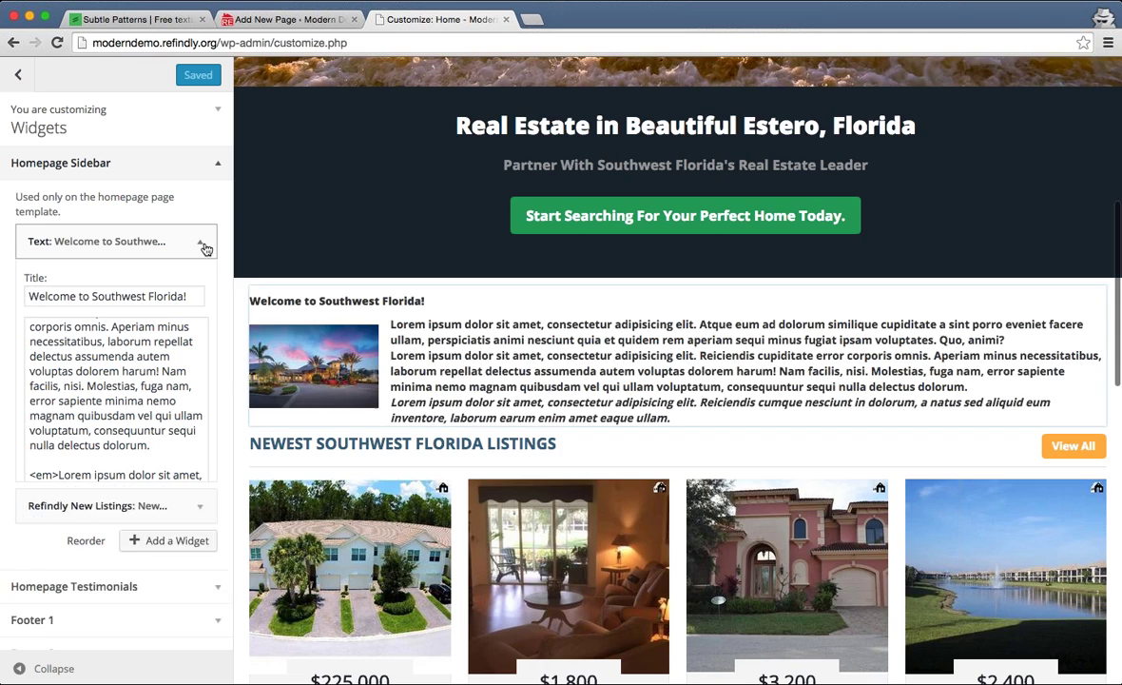
pyautogui.click(209, 316)
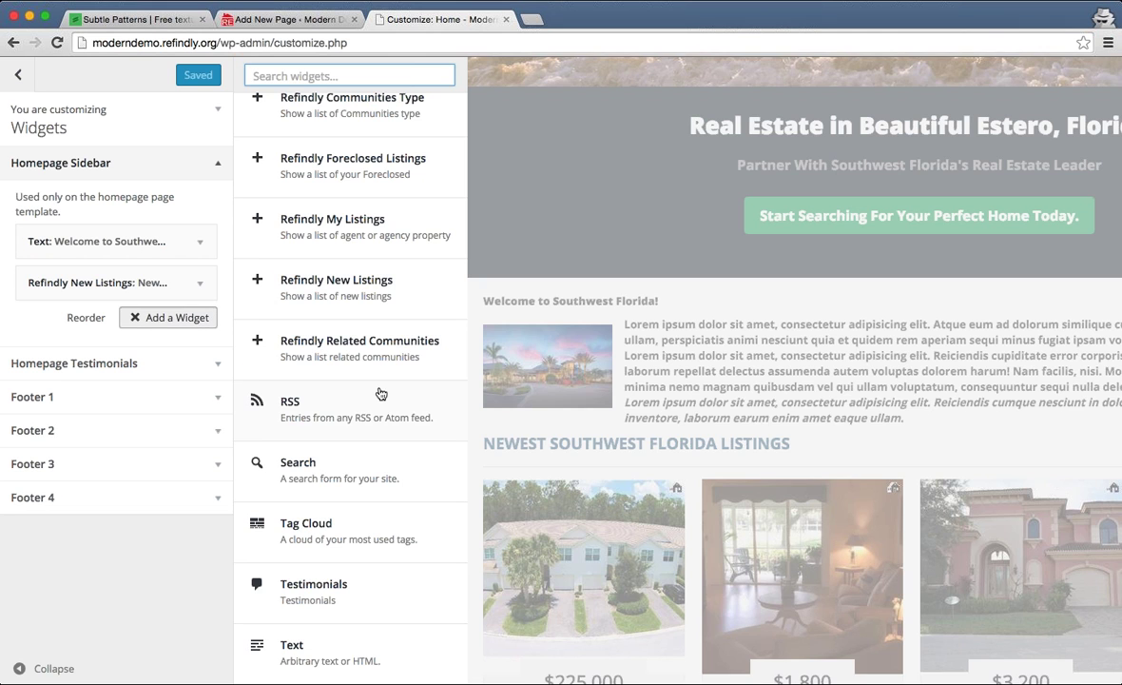
pyautogui.click(371, 653)
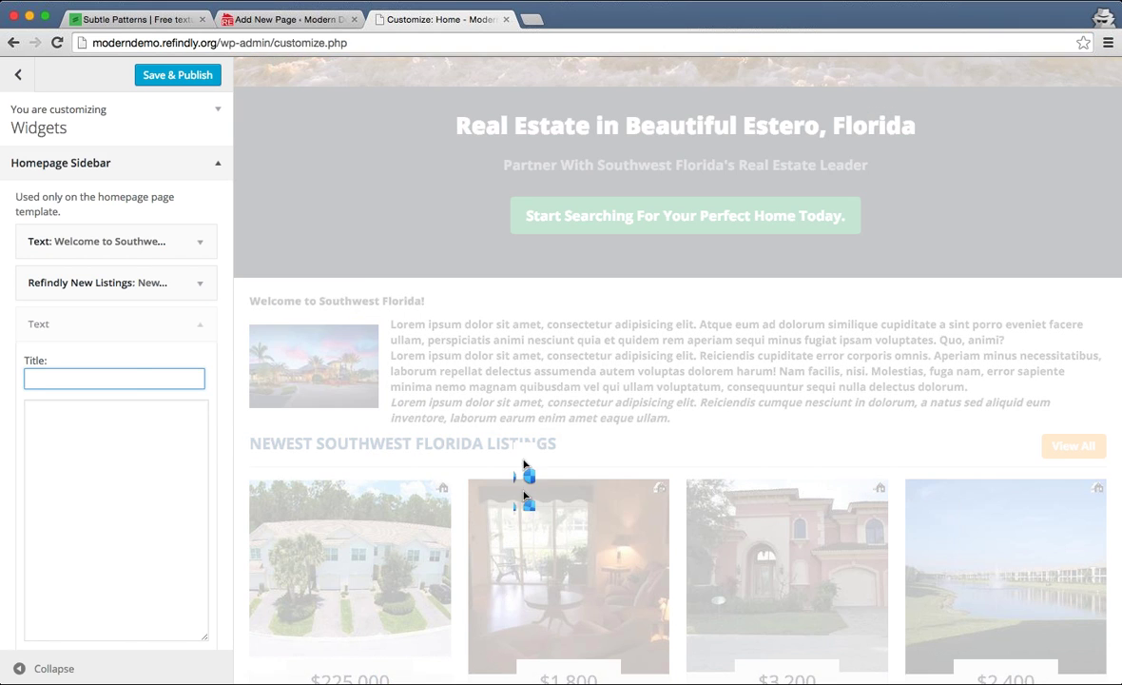
pyautogui.scroll(-5, 75, 551)
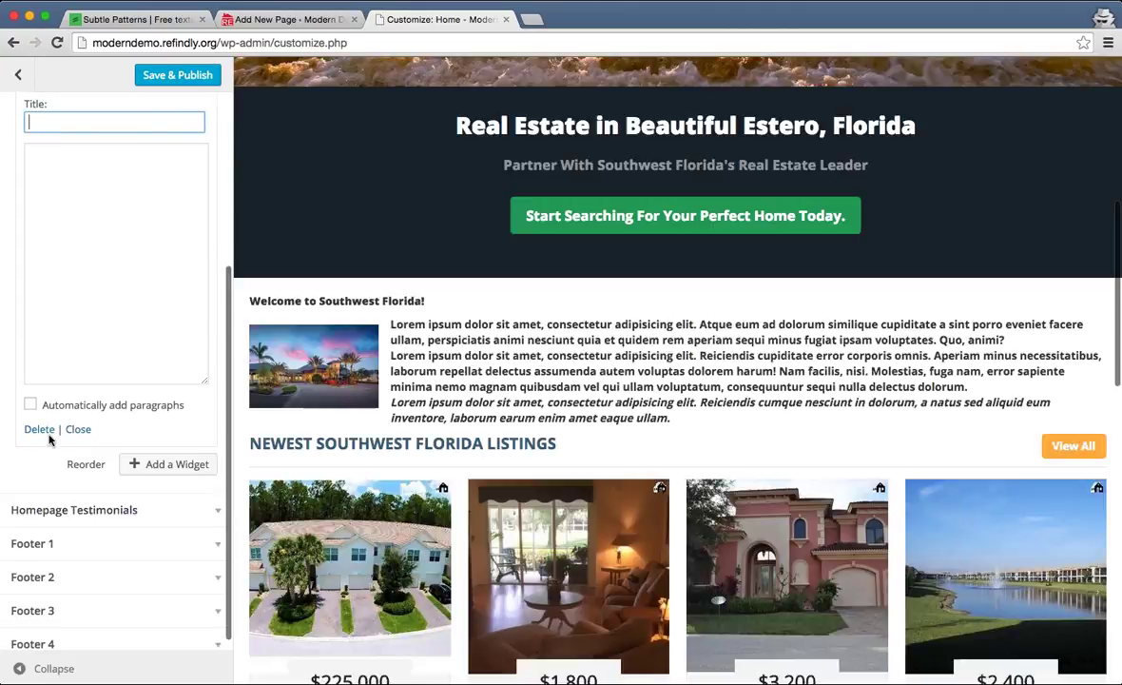
pyautogui.click(45, 427)
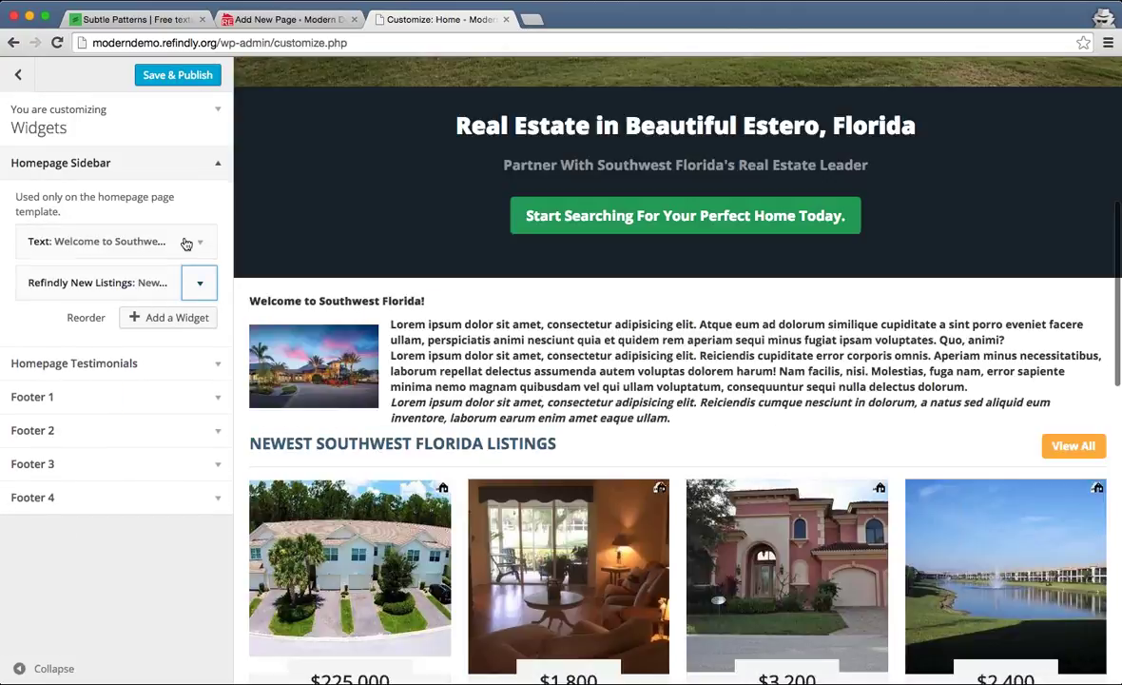
# - Add a new Text widget to the Homepage Sidebar below the Refindly New Listings widget
pyautogui.moveTo(78, 240); pyautogui.dragTo(320, 300)
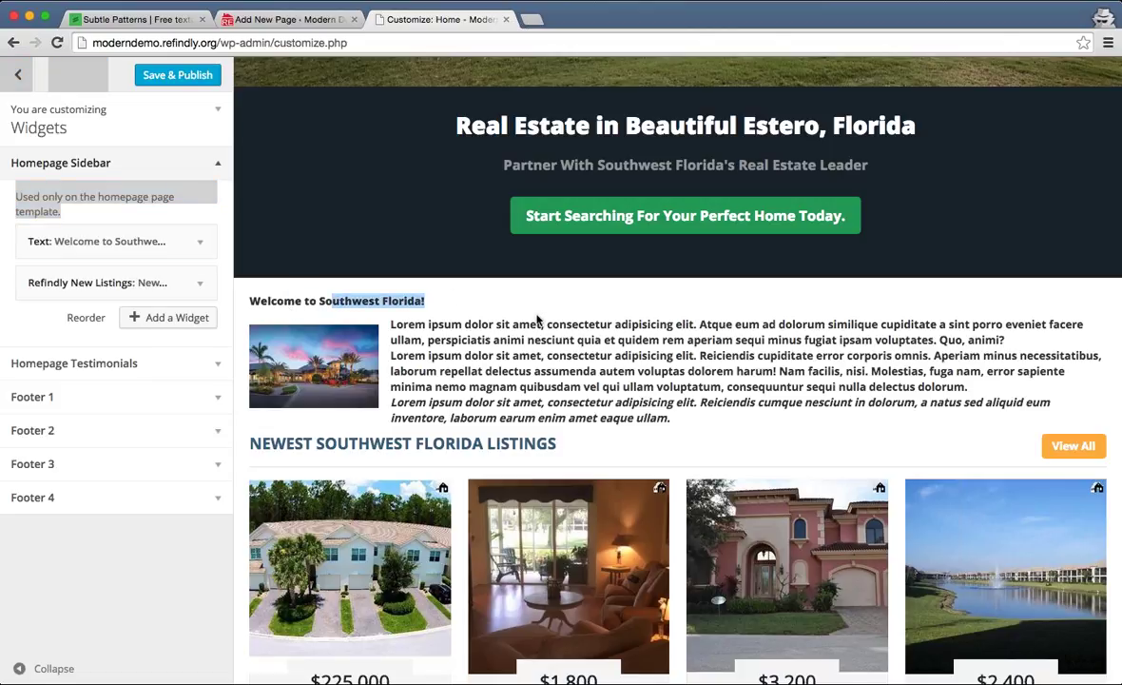
pyautogui.moveTo(281, 443); pyautogui.dragTo(578, 440)
pyautogui.click(576, 436)
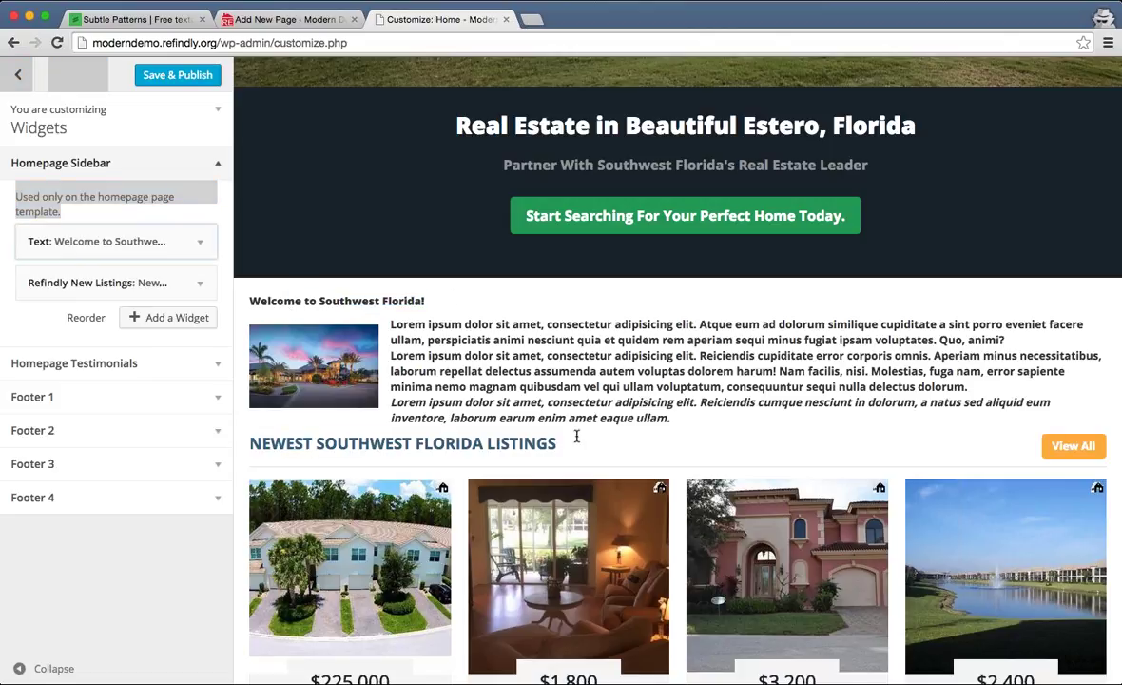
pyautogui.scroll(-5, 577, 442)
pyautogui.scroll(-3, 577, 442)
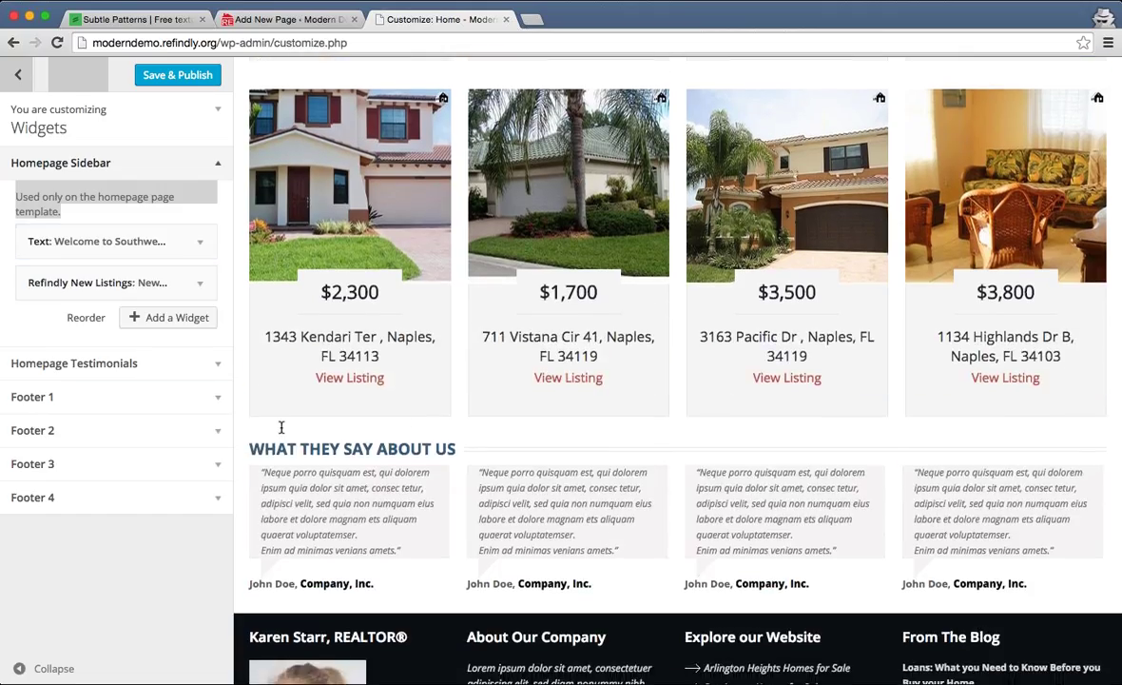
pyautogui.click(205, 320)
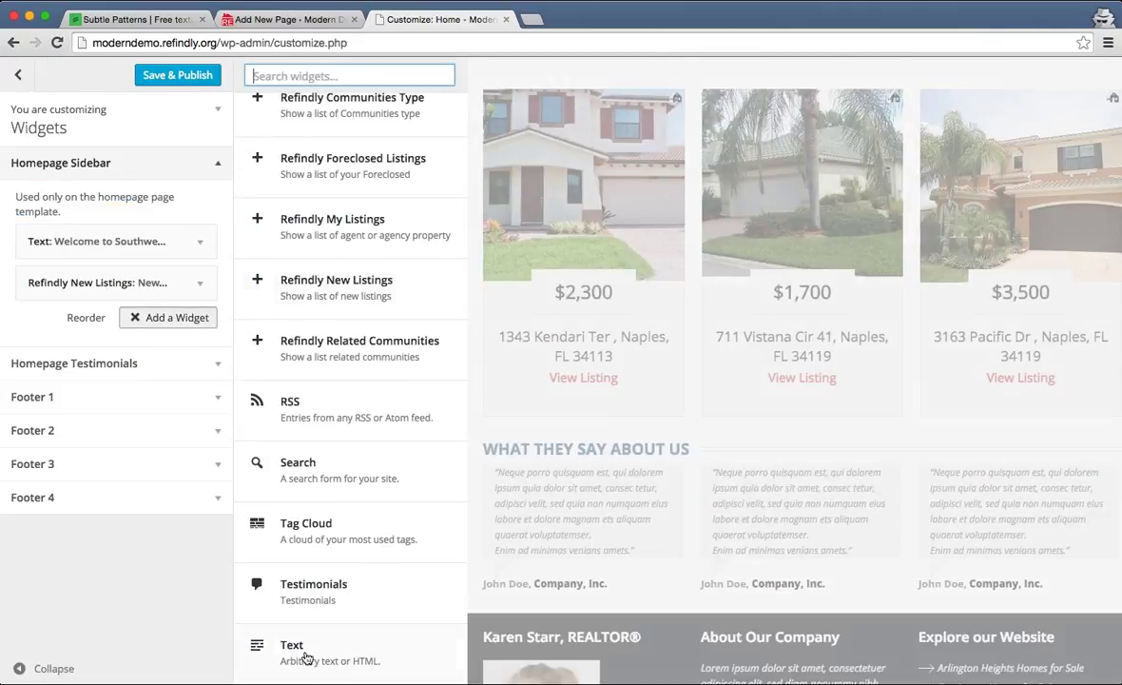
pyautogui.click(331, 650)
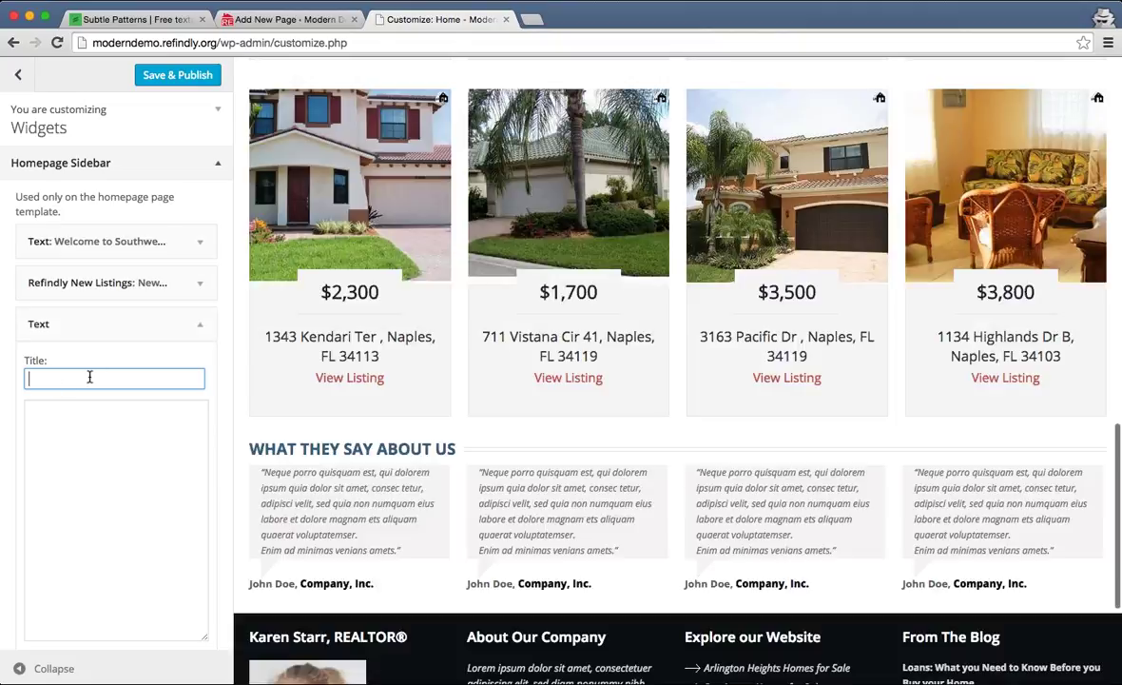
# - Paste the copied HTML into the new text widget and delete everything except the [refindly-contact-form] shortcode
pyautogui.click(103, 428)
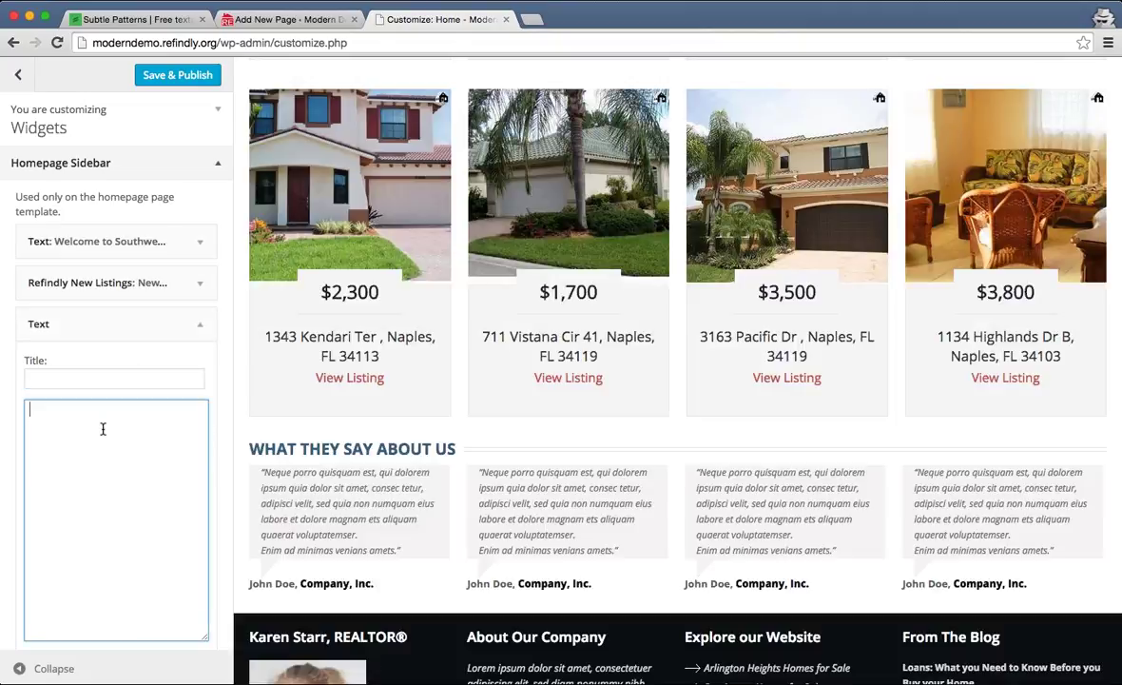
pyautogui.press('super+v')
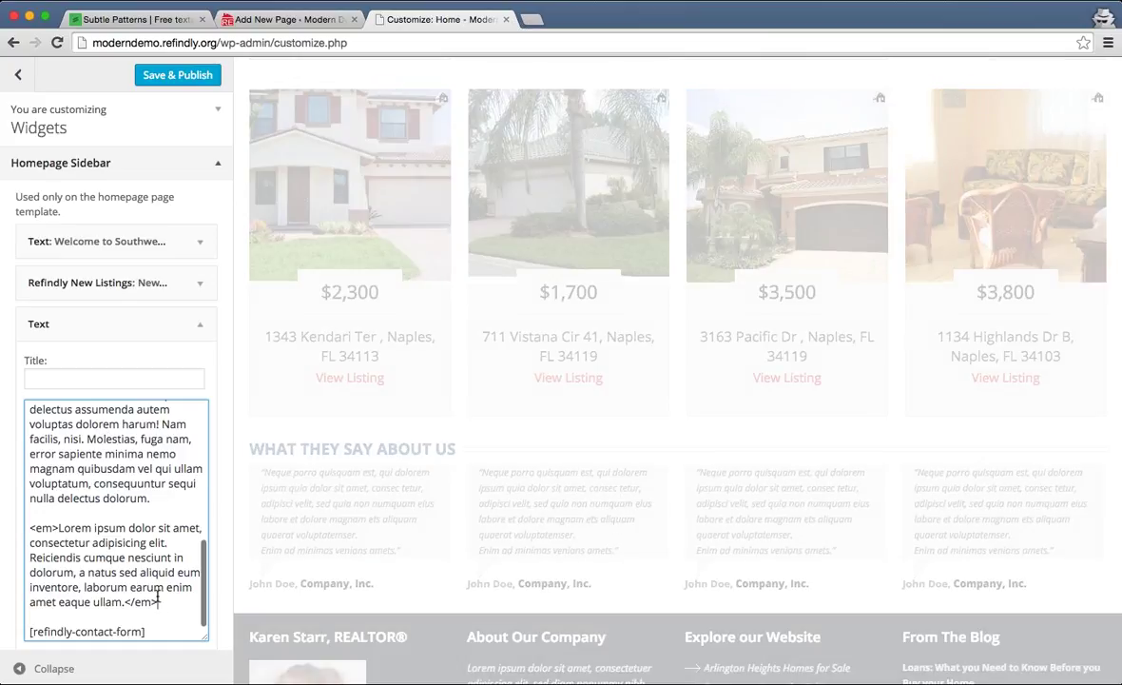
pyautogui.moveTo(150, 558); pyautogui.dragTo(5, 347)
pyautogui.press('BackSpace')
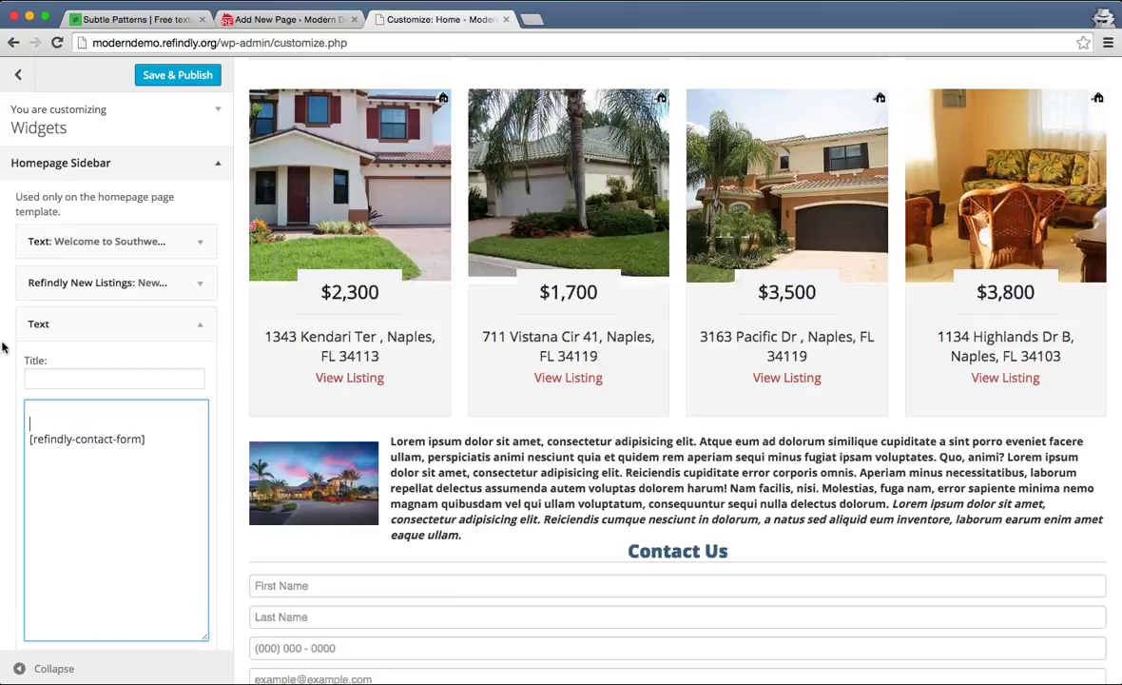
# - Remove the blank lines above the [refindly-contact-form] shortcode in the new text widget and publish the change
pyautogui.press('Delete')
pyautogui.press('BackSpace')
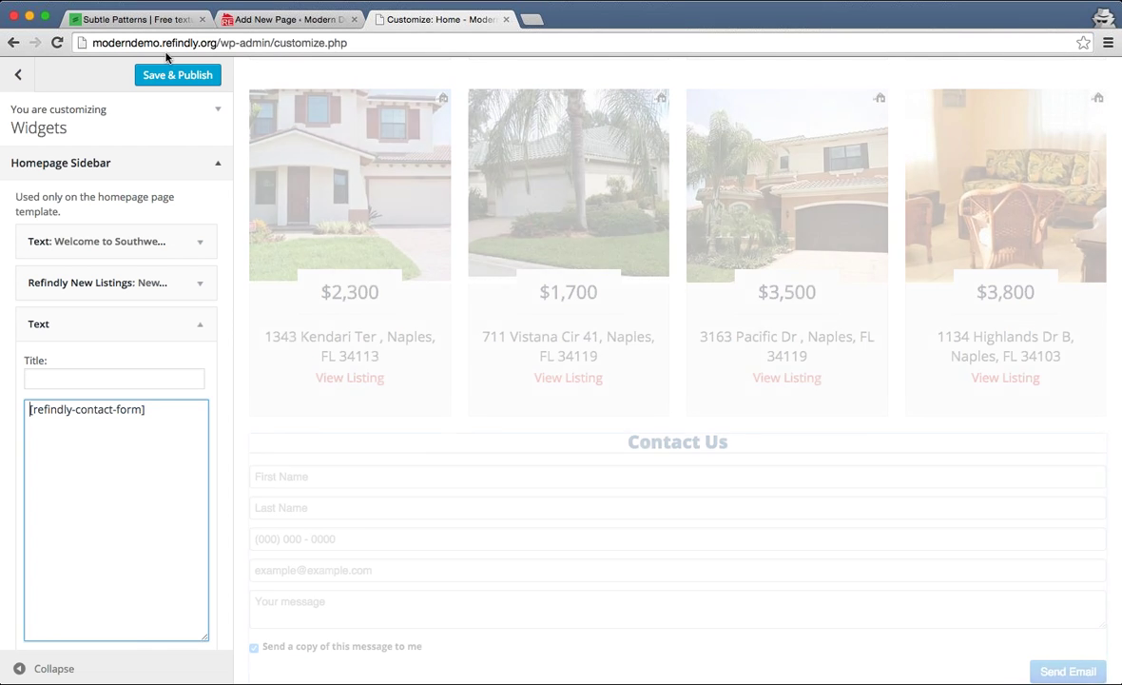
pyautogui.click(177, 74)
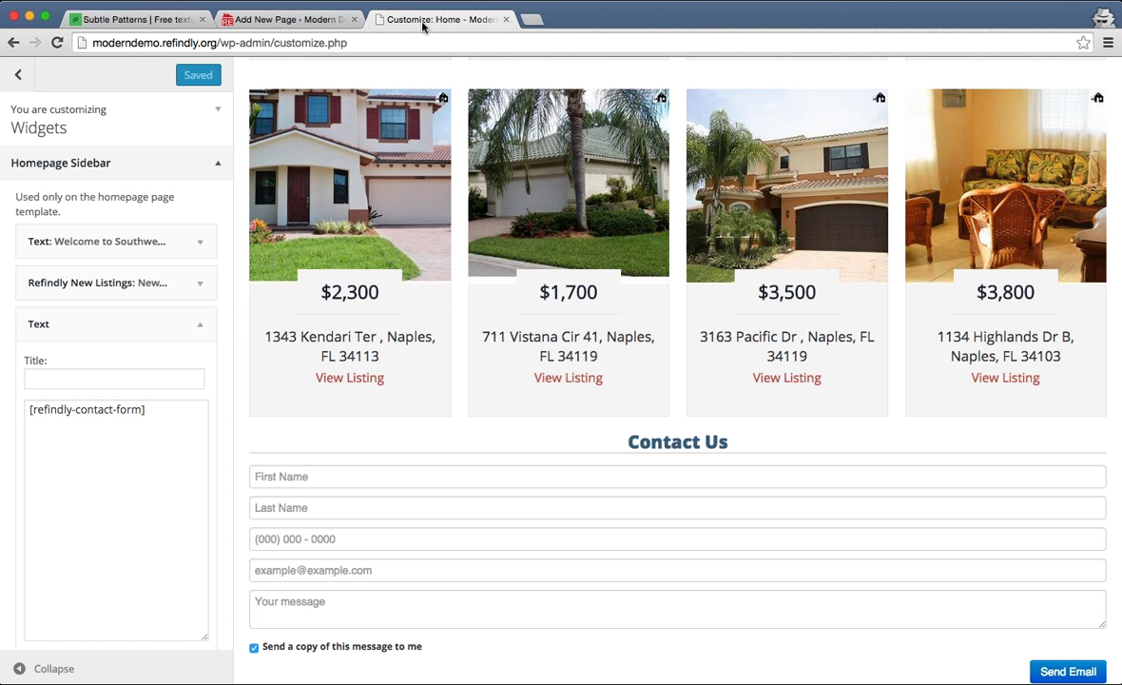
# - Open the live homepage in a new tab, check its layout at a narrow window width and restore the full width
pyautogui.scroll(15, 285, 143)
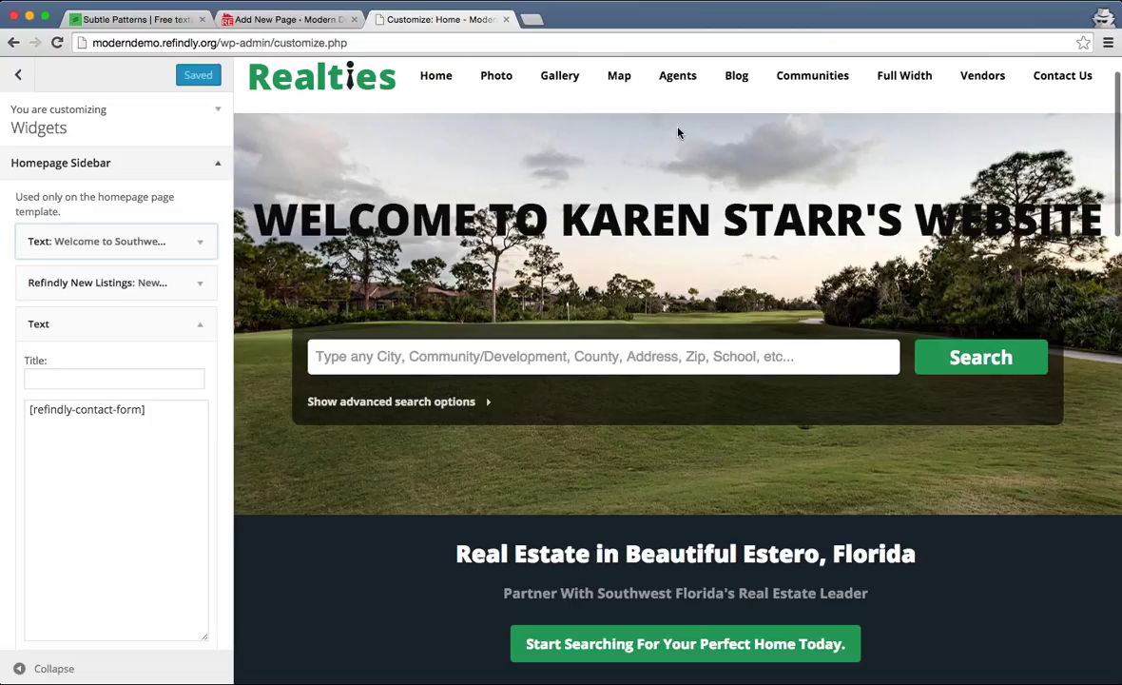
pyautogui.keyDown('super'); pyautogui.click(457, 82); pyautogui.keyUp('super')
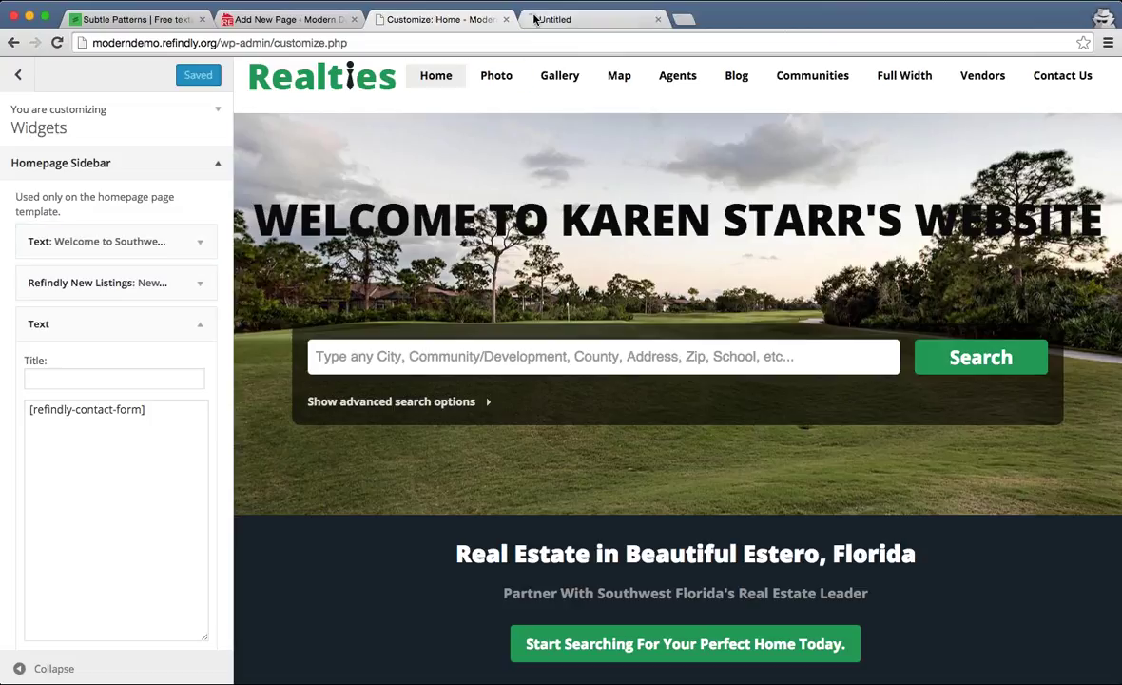
pyautogui.click(534, 20)
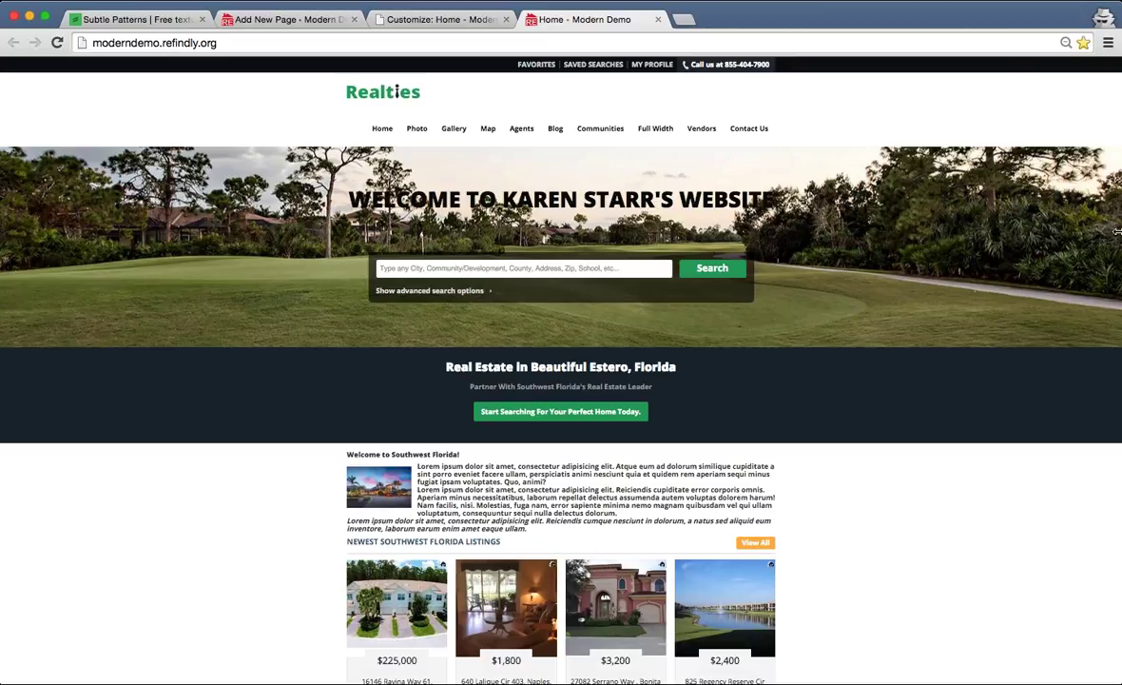
pyautogui.moveTo(1118, 231); pyautogui.dragTo(672, 292)
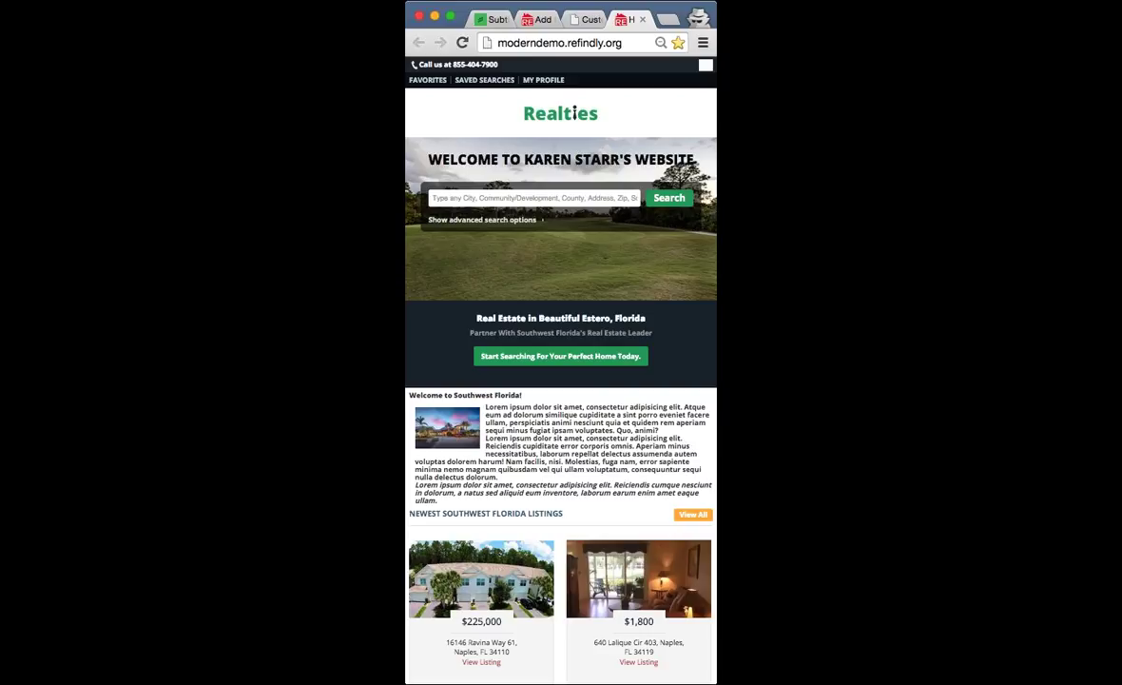
pyautogui.press('super+alt+f')
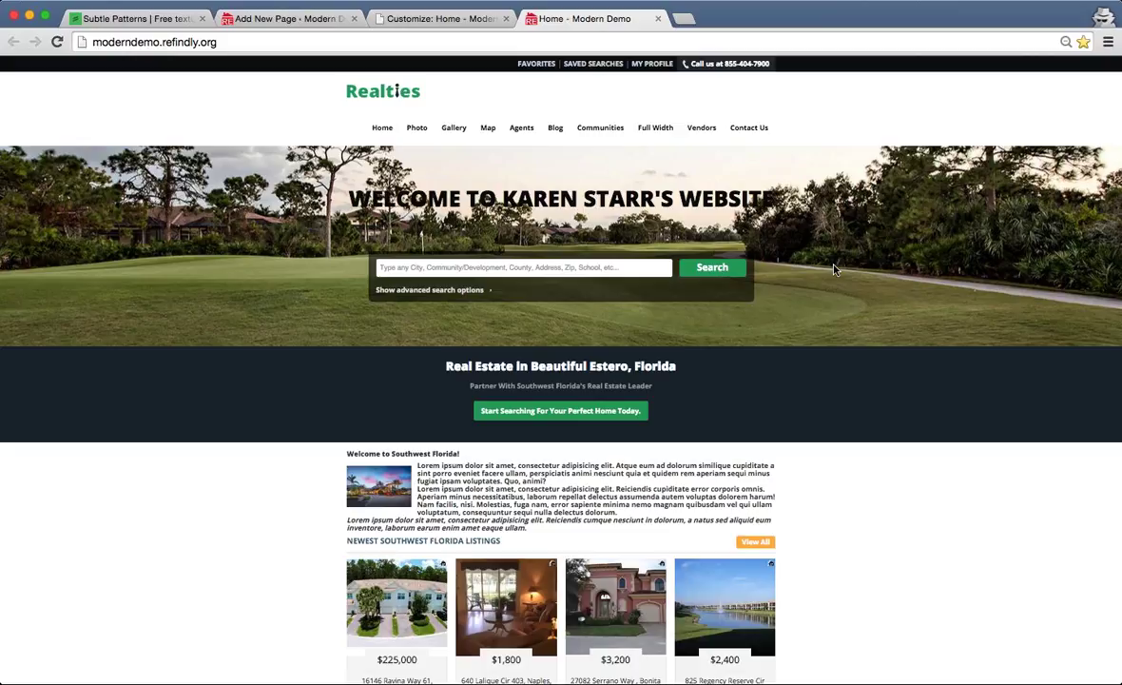
# - Examine the welcome text, newest listings and contact form on the live homepage, then reload the page
pyautogui.scroll(-3, 834, 270)
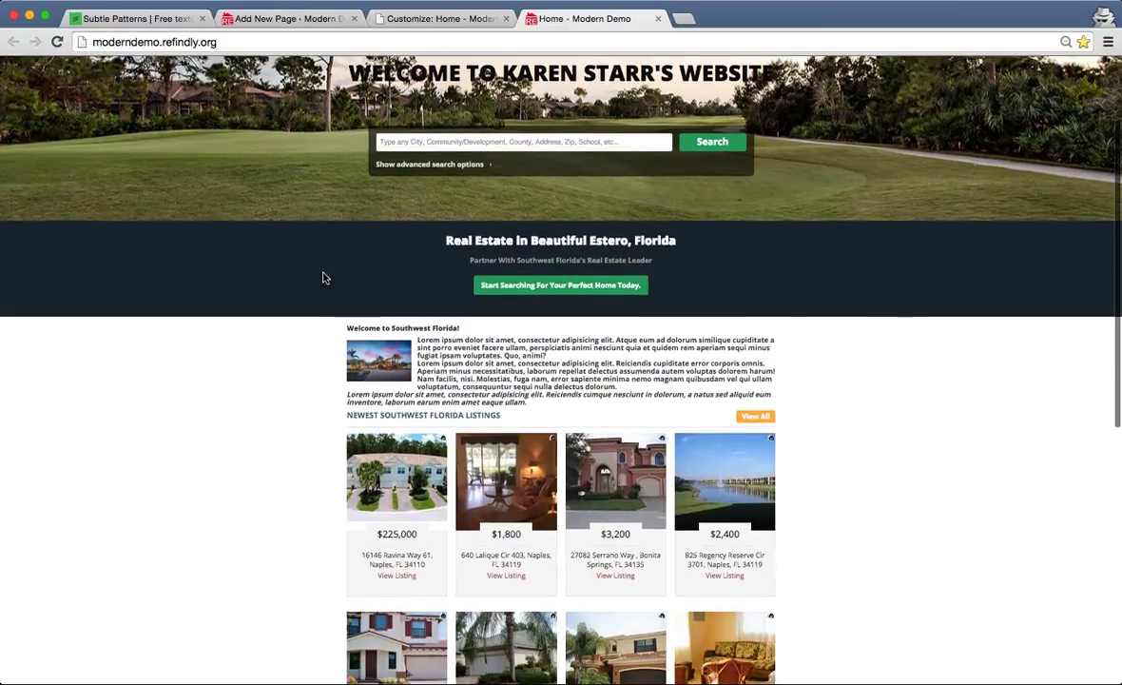
pyautogui.scroll(3, 324, 277)
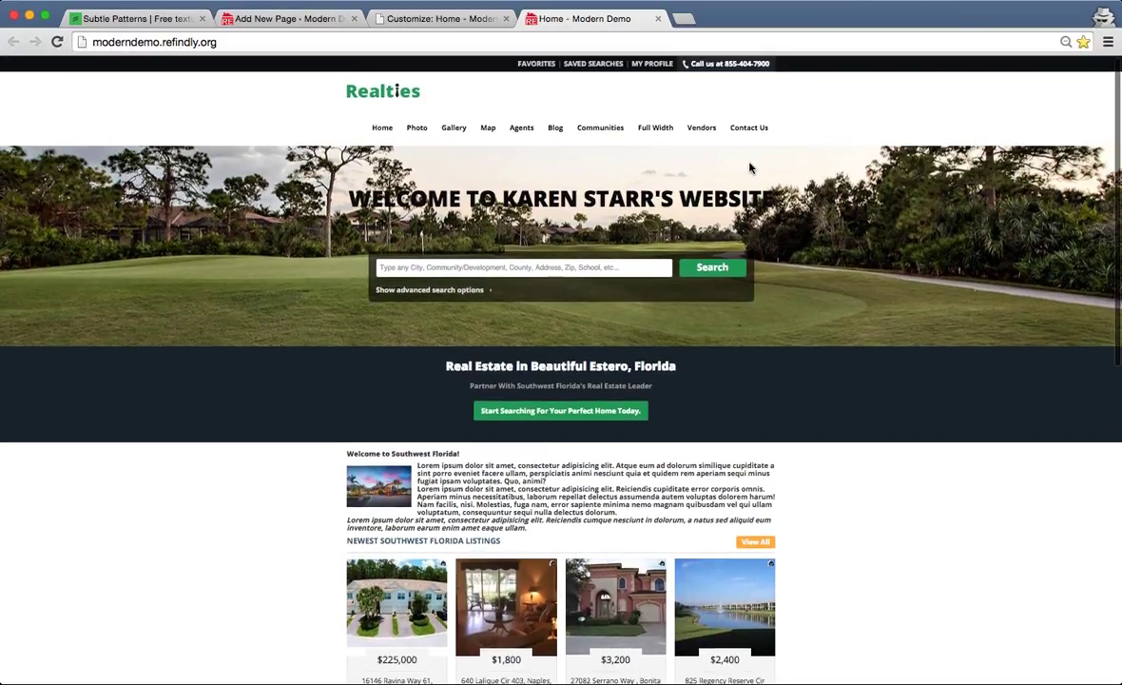
pyautogui.scroll(-5, 831, 213)
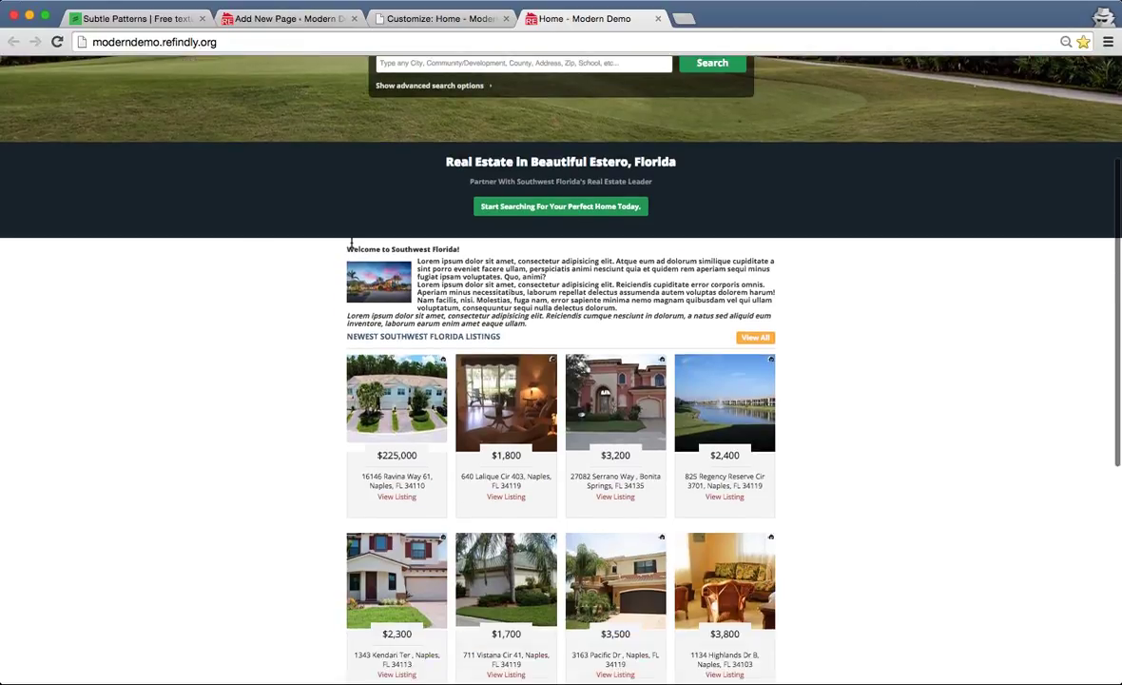
pyautogui.moveTo(351, 244); pyautogui.dragTo(624, 323)
pyautogui.click(383, 389)
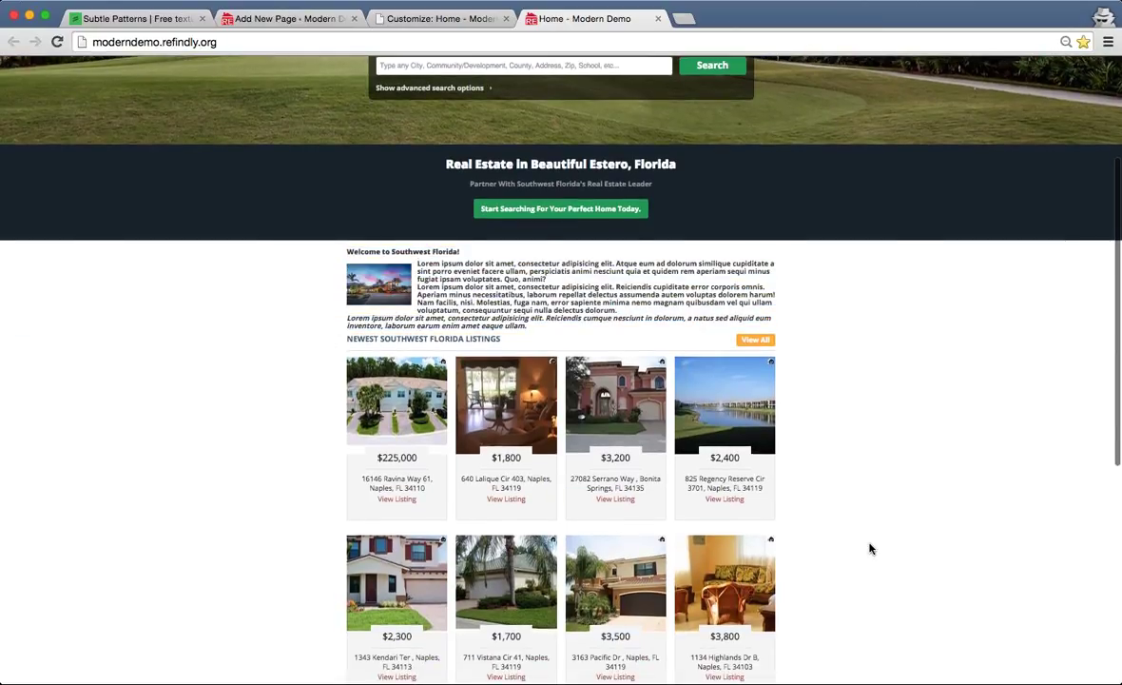
pyautogui.scroll(-6, 863, 504)
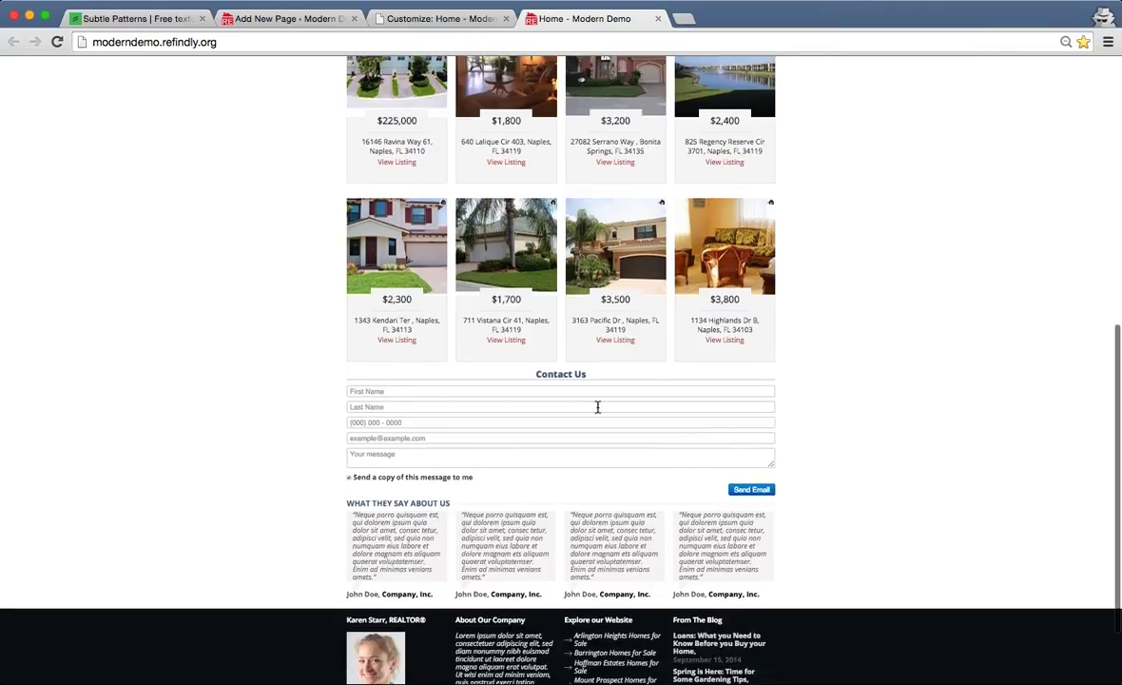
pyautogui.click(588, 393)
pyautogui.click(563, 439)
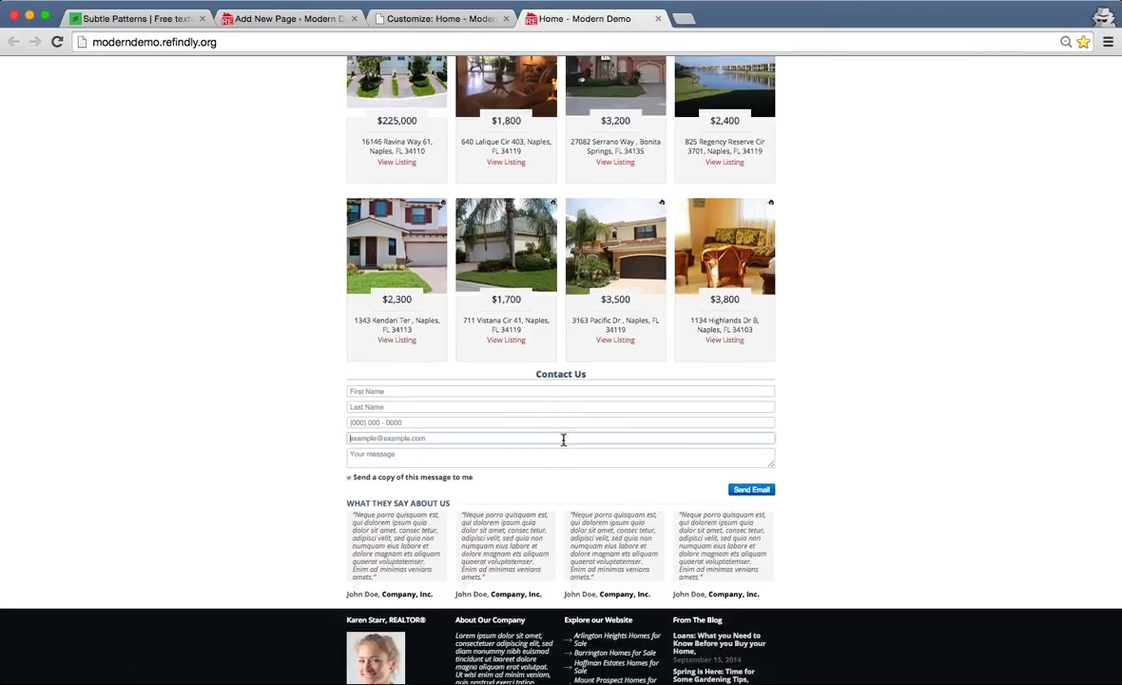
pyautogui.click(581, 406)
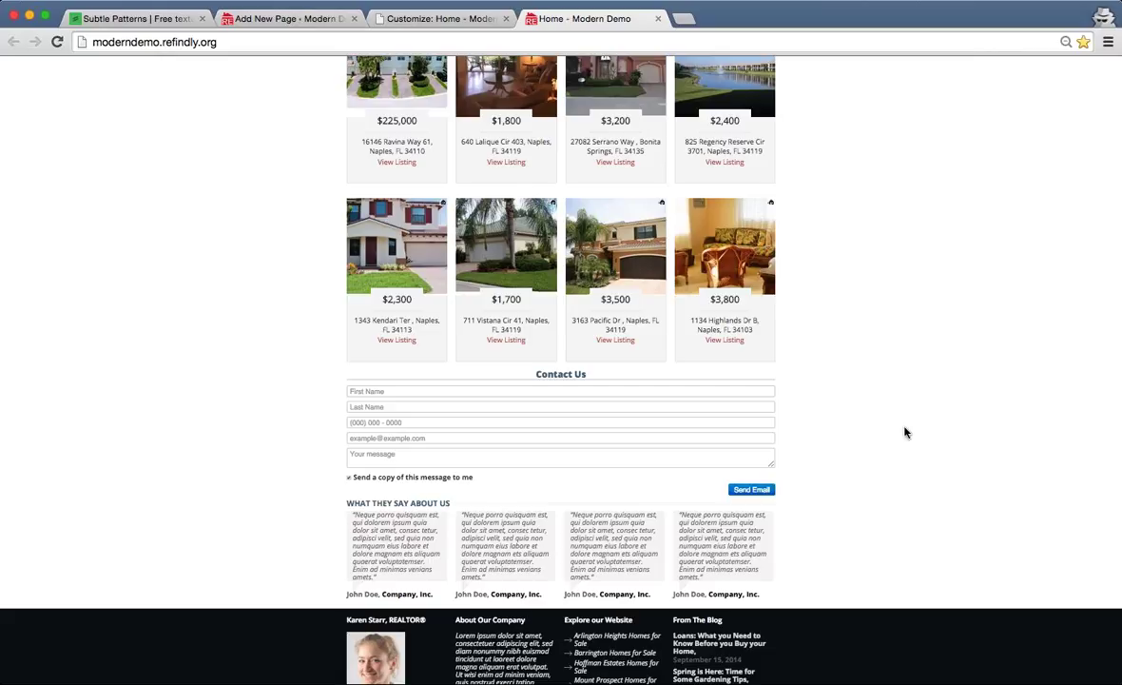
pyautogui.scroll(-2, 874, 462)
pyautogui.press('super+r')
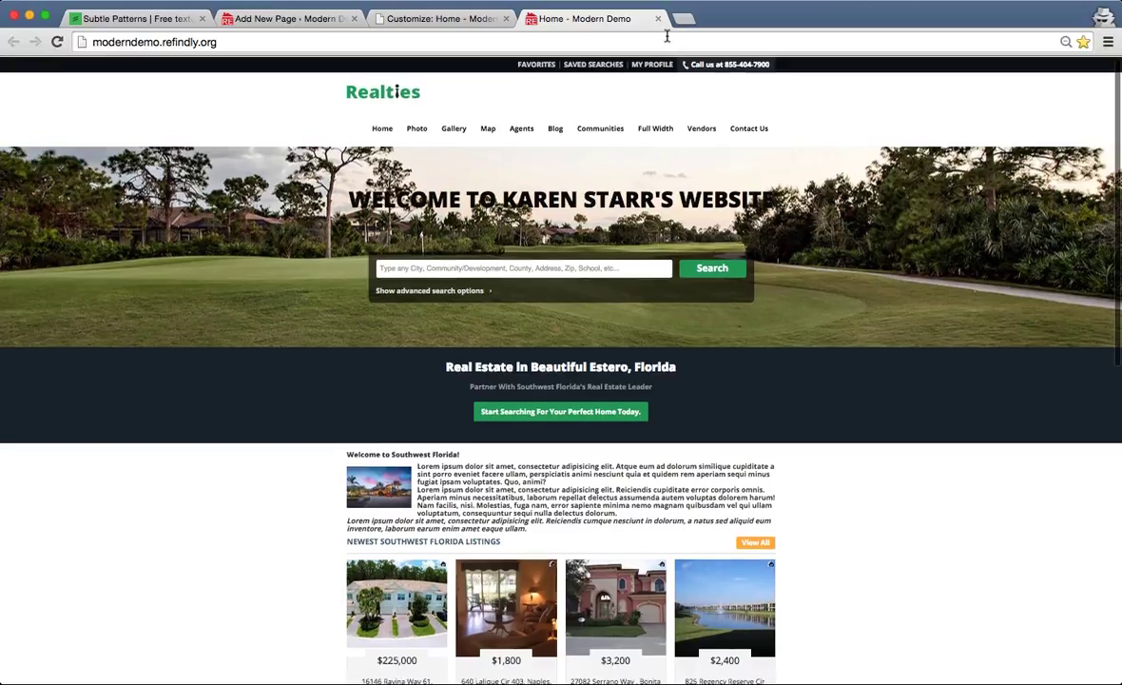
# - Close the live site, reset the customizer's zoom to the default, collapse the contact form text widget and review the homepage preview
pyautogui.click(657, 18)
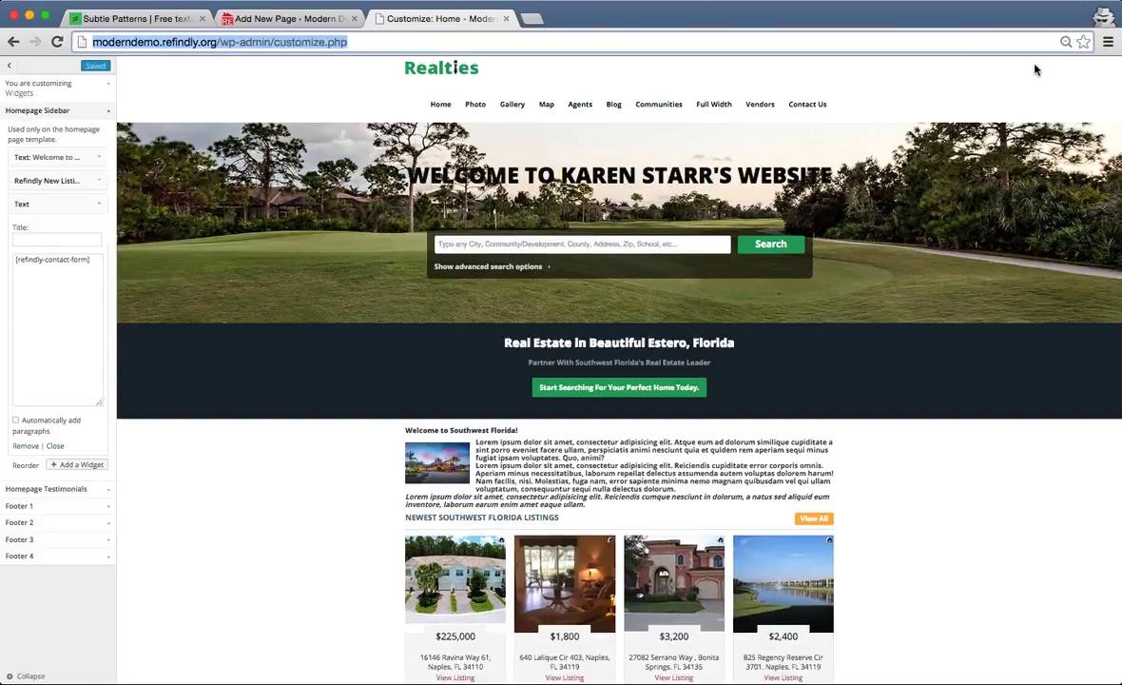
pyautogui.press('super+0')
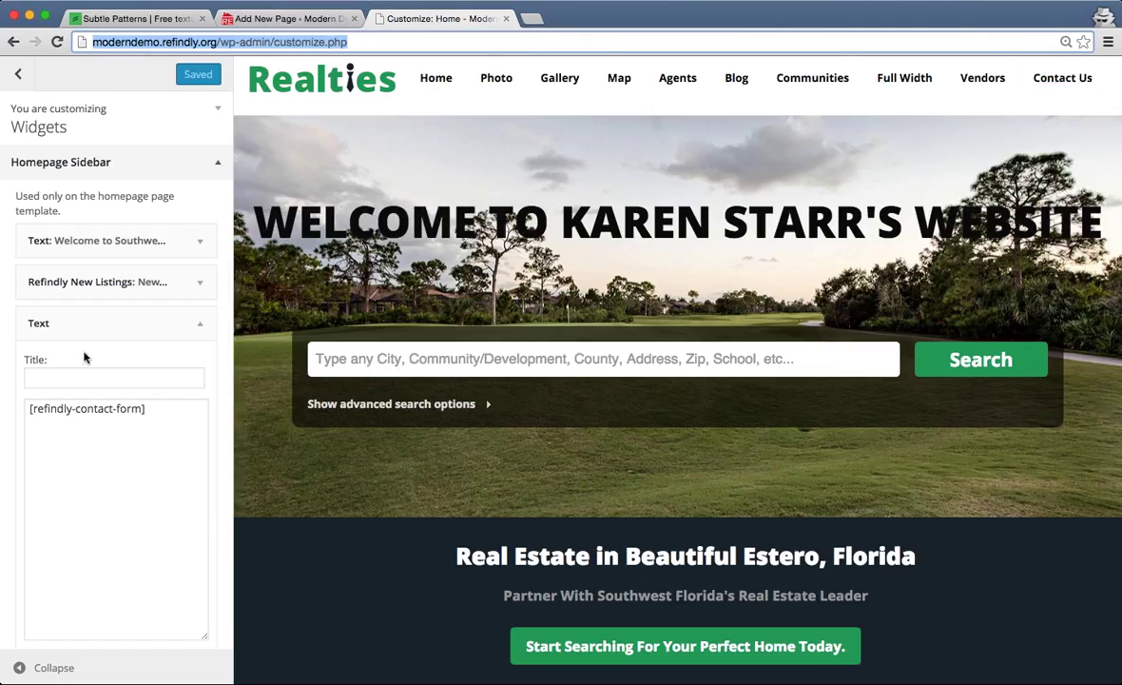
pyautogui.click(195, 324)
pyautogui.scroll(-10, 475, 369)
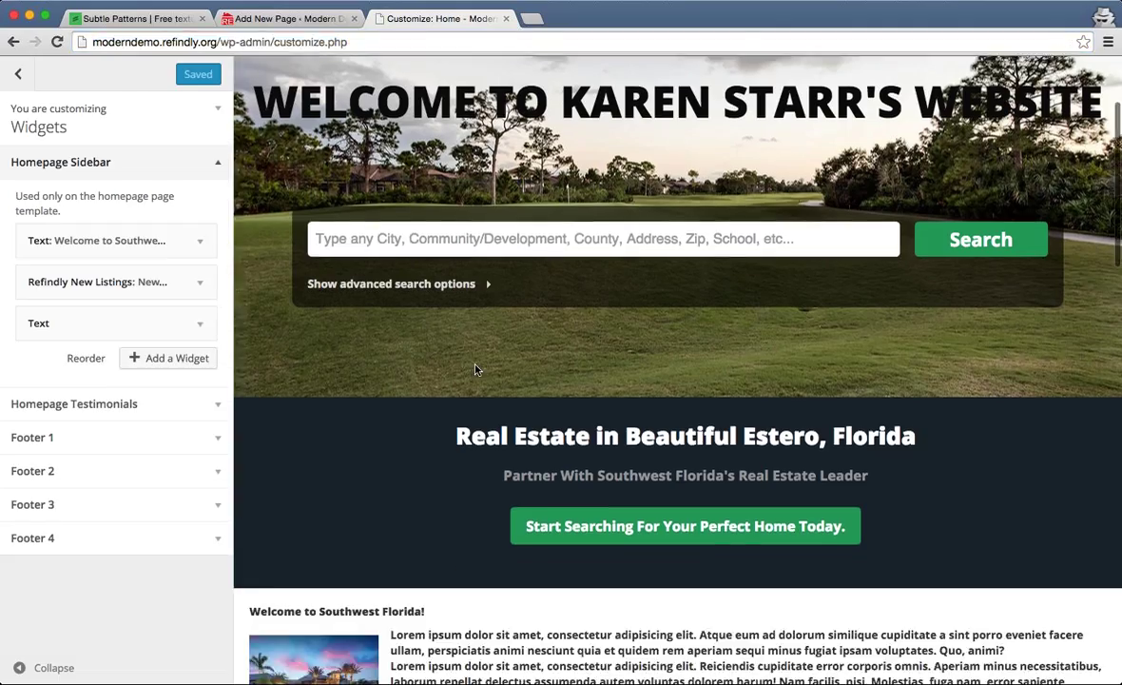
pyautogui.scroll(5, 476, 369)
pyautogui.scroll(-3, 475, 369)
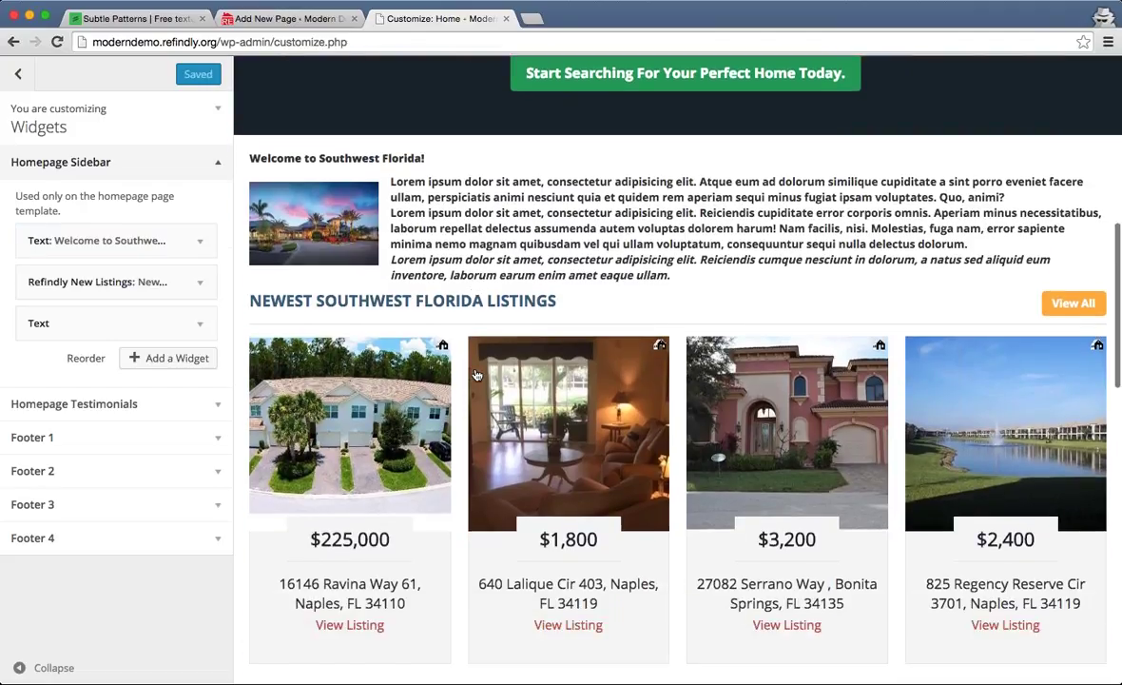
pyautogui.scroll(2, 475, 369)
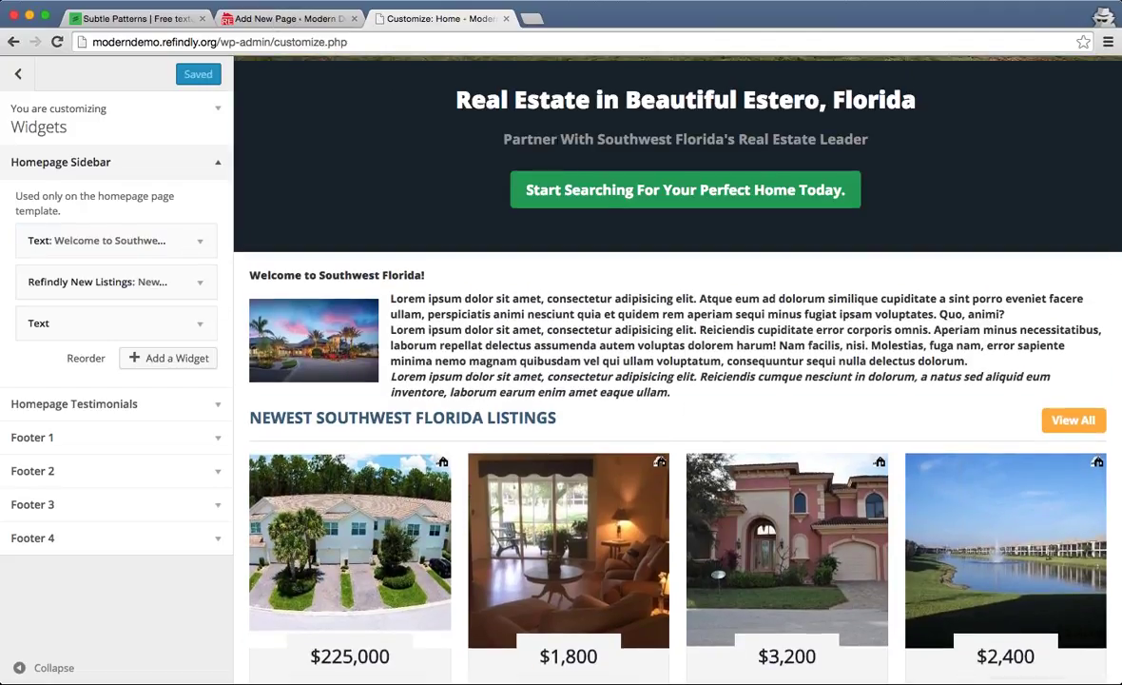
# - Return to the untitled draft page used for composing the text, show it in visual mode and move it to the trash
pyautogui.click(281, 18)
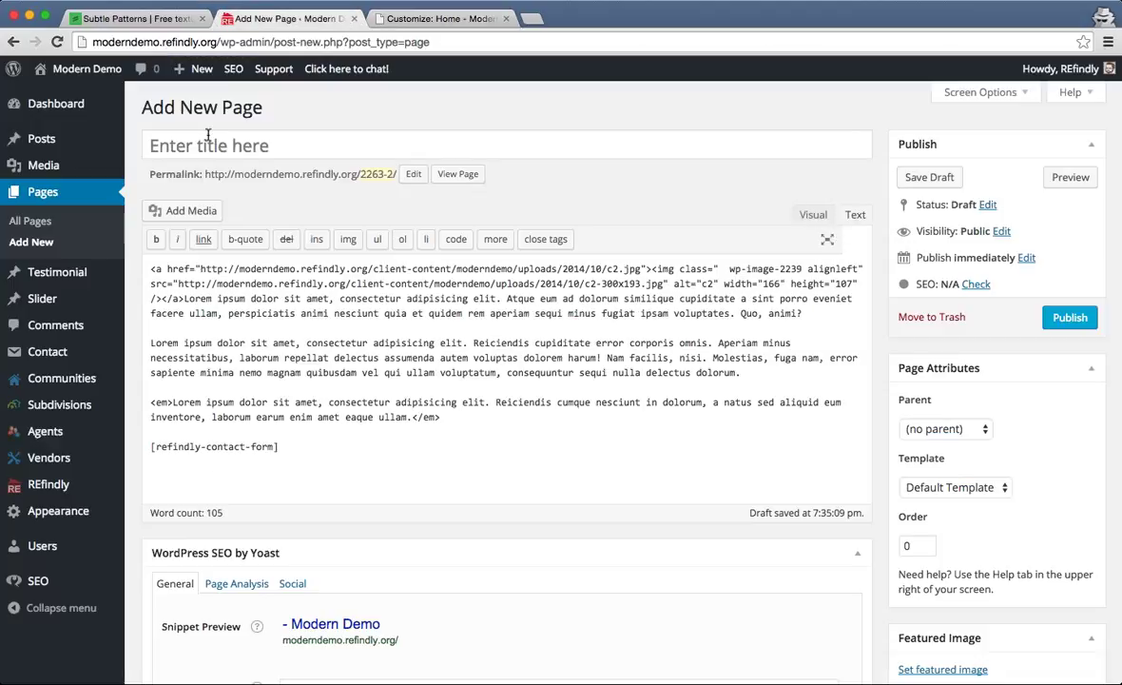
pyautogui.click(811, 216)
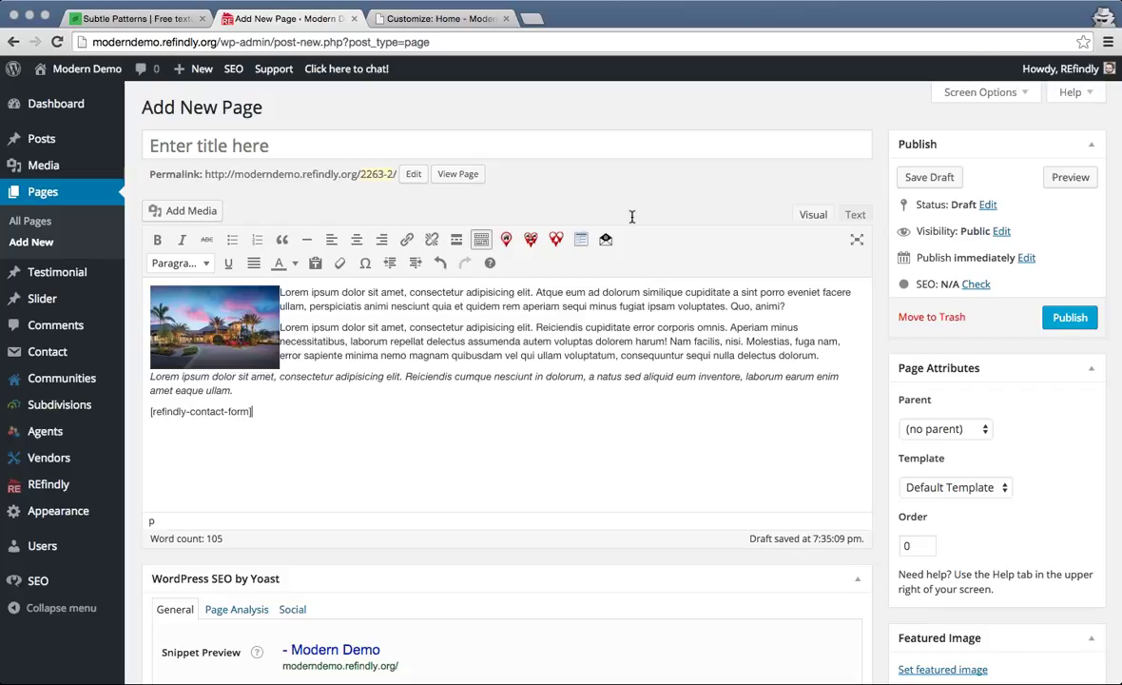
pyautogui.press('Return')
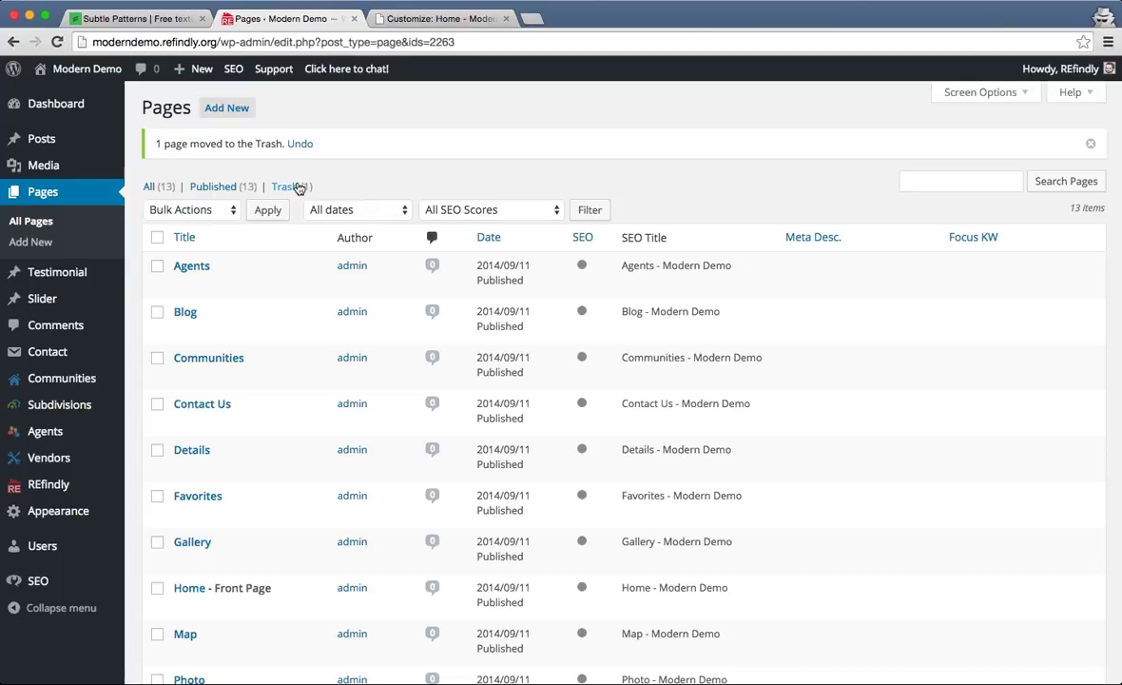
# - Go back to the customizer, leave the Widgets section for the main options and review the homepage preview down to the footer
pyautogui.click(461, 25)
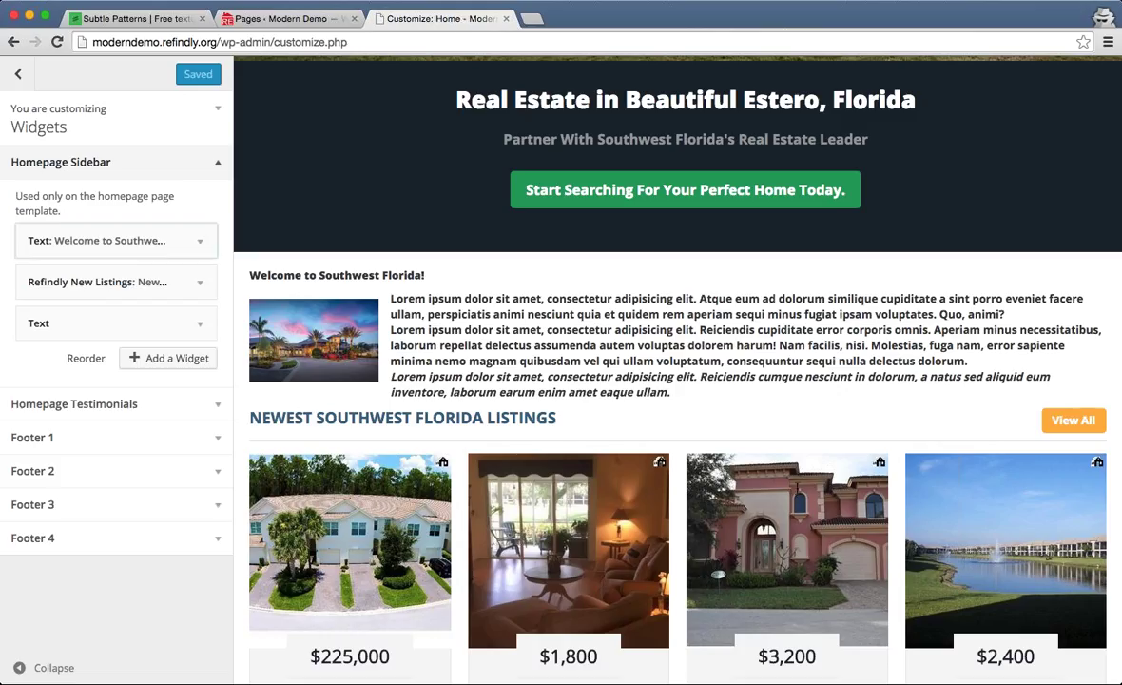
pyautogui.click(23, 74)
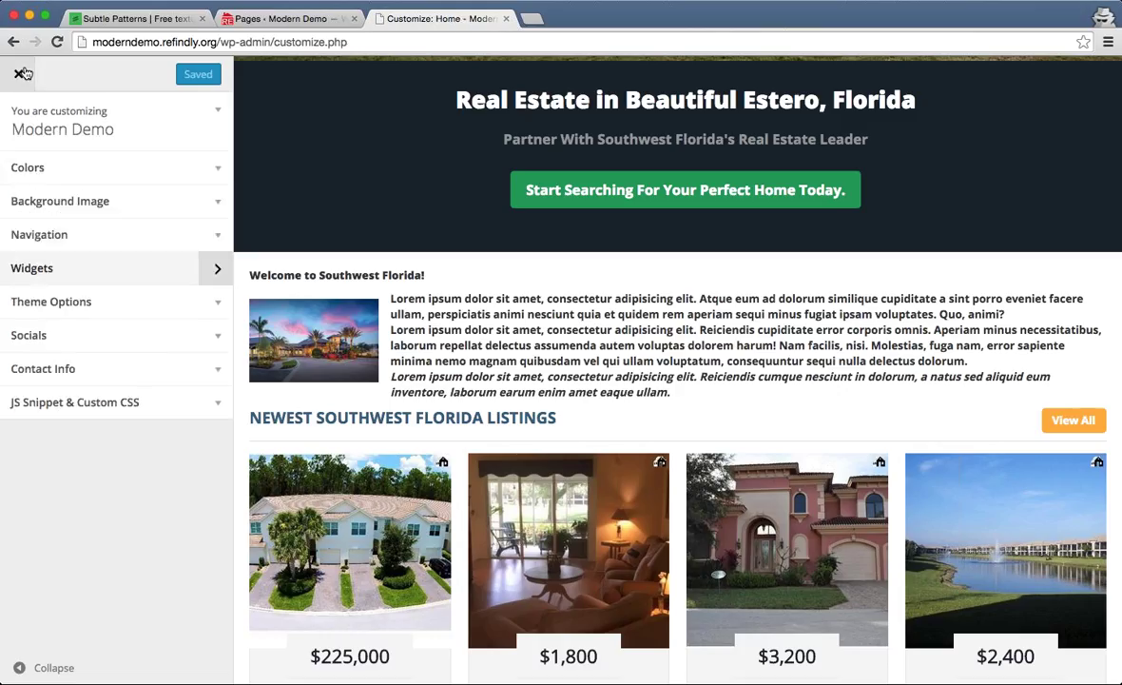
pyautogui.scroll(-15, 559, 318)
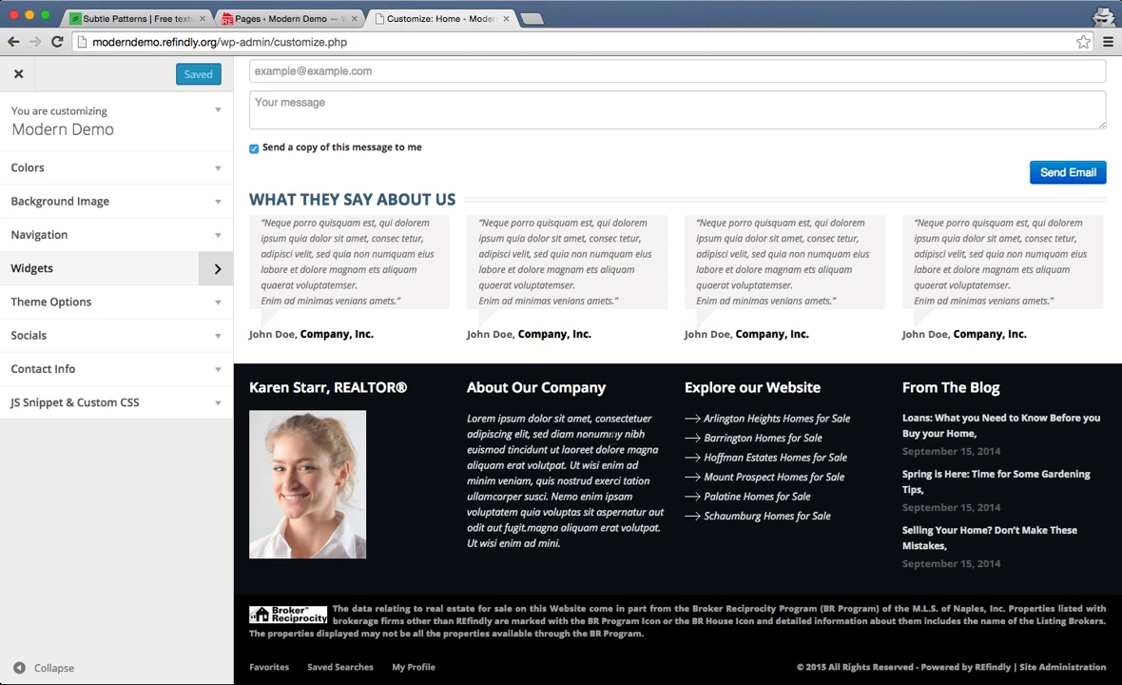
pyautogui.scroll(15, 521, 506)
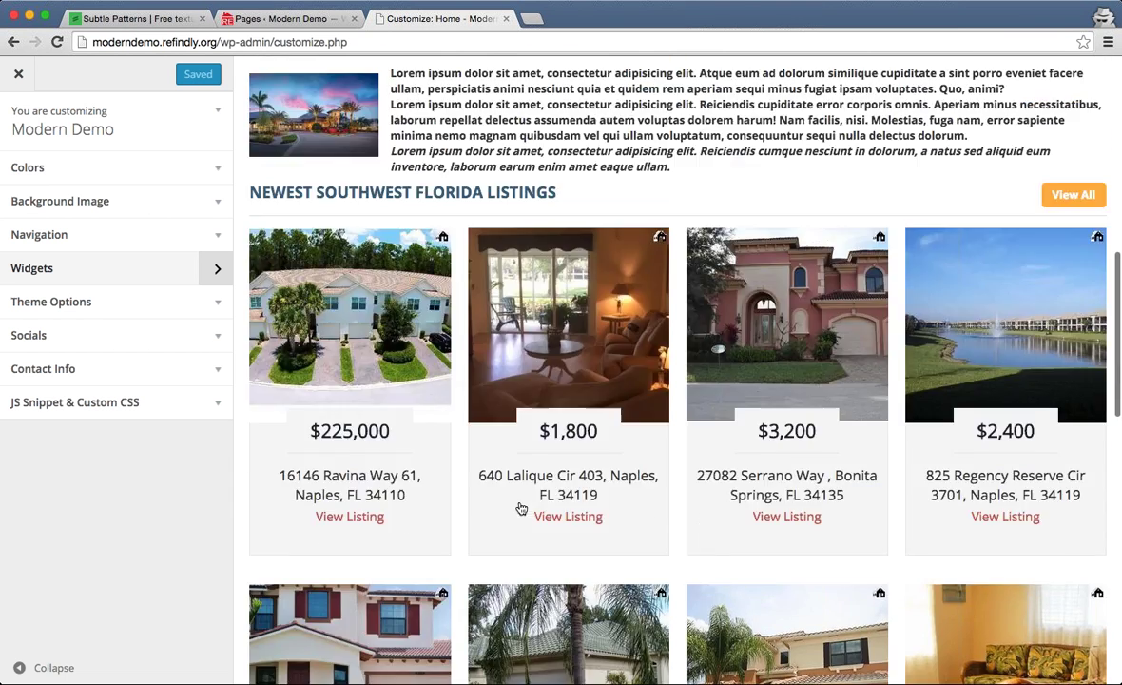
pyautogui.scroll(5, 521, 506)
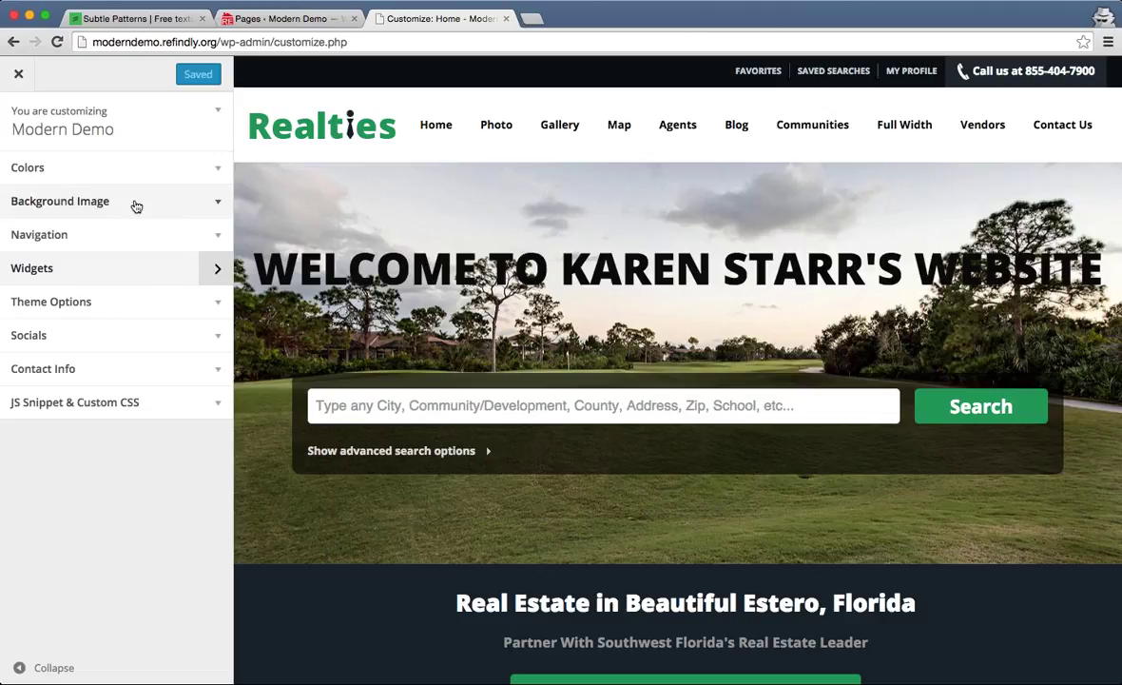
# - Switch to the Subtle Patterns site and browse the background patterns from Pink Rice down to Symphony
pyautogui.click(128, 20)
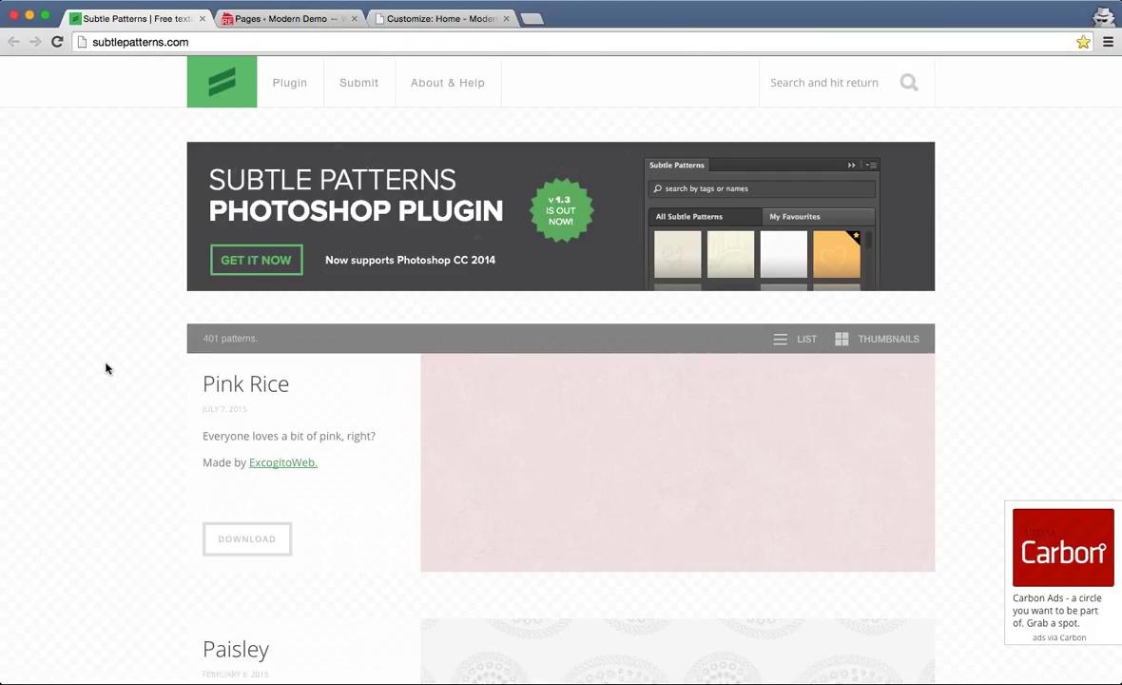
pyautogui.scroll(-4, 108, 366)
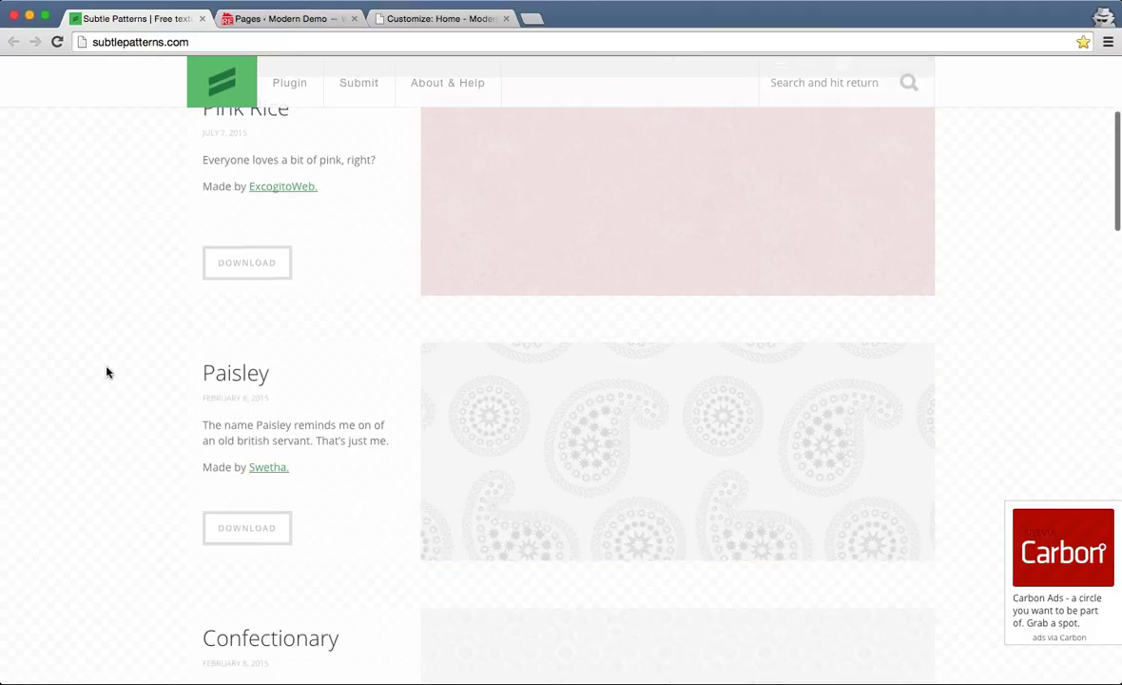
pyautogui.scroll(-5, 95, 335)
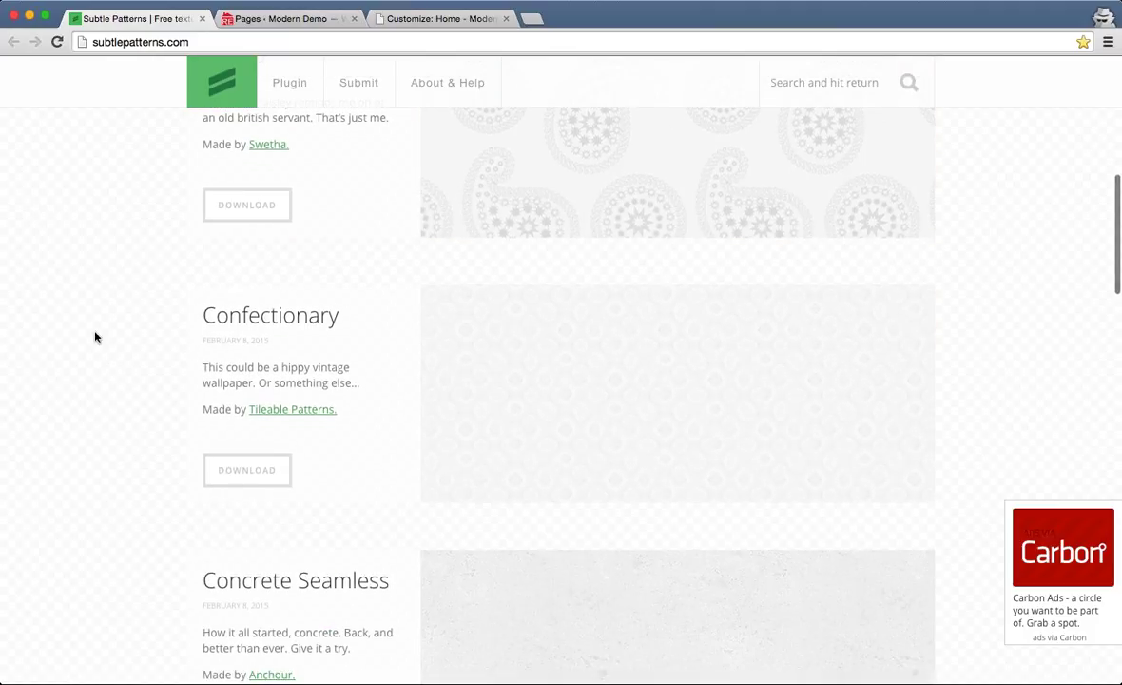
pyautogui.scroll(-3, 95, 336)
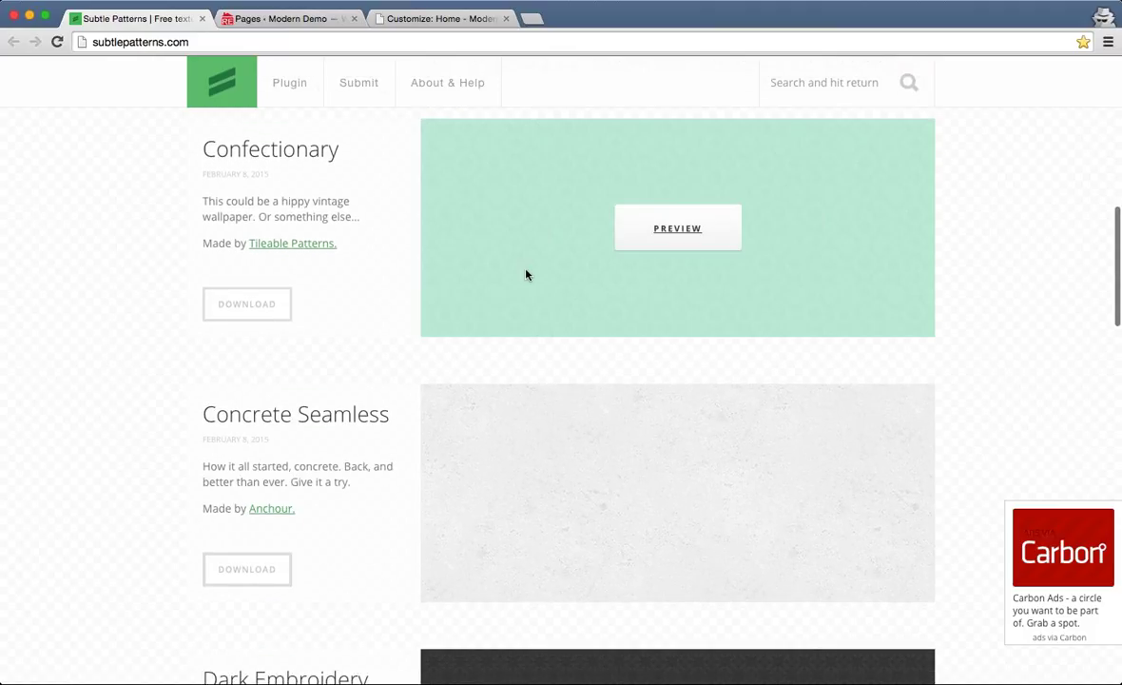
pyautogui.scroll(-10, 430, 360)
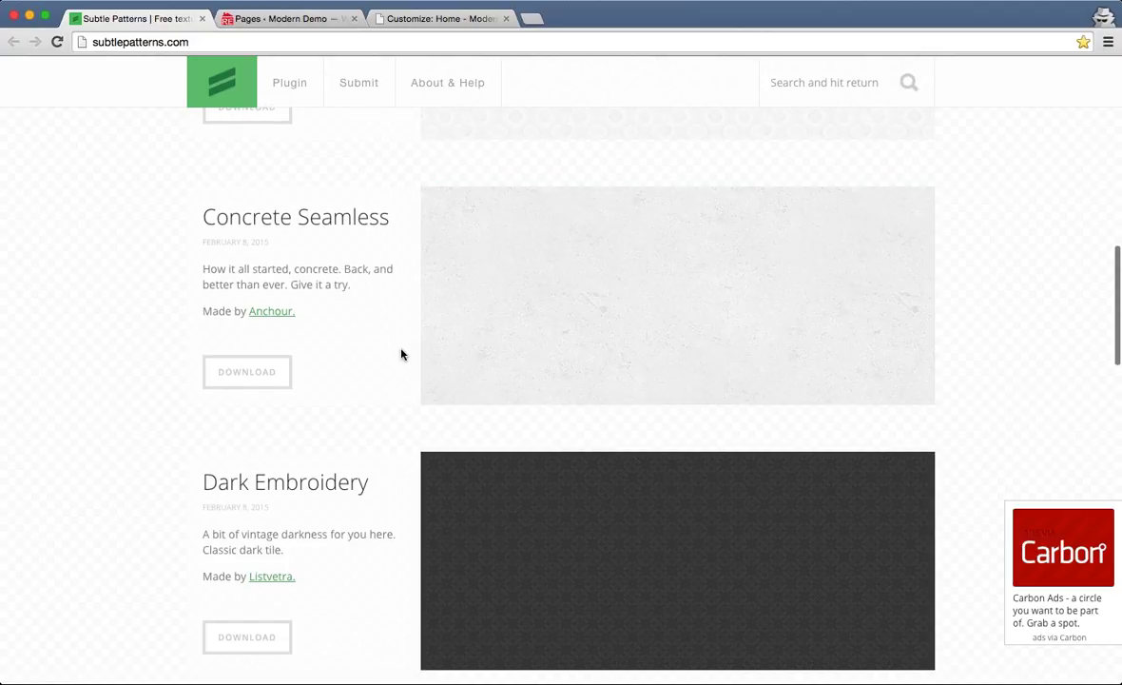
pyautogui.scroll(-3, 387, 343)
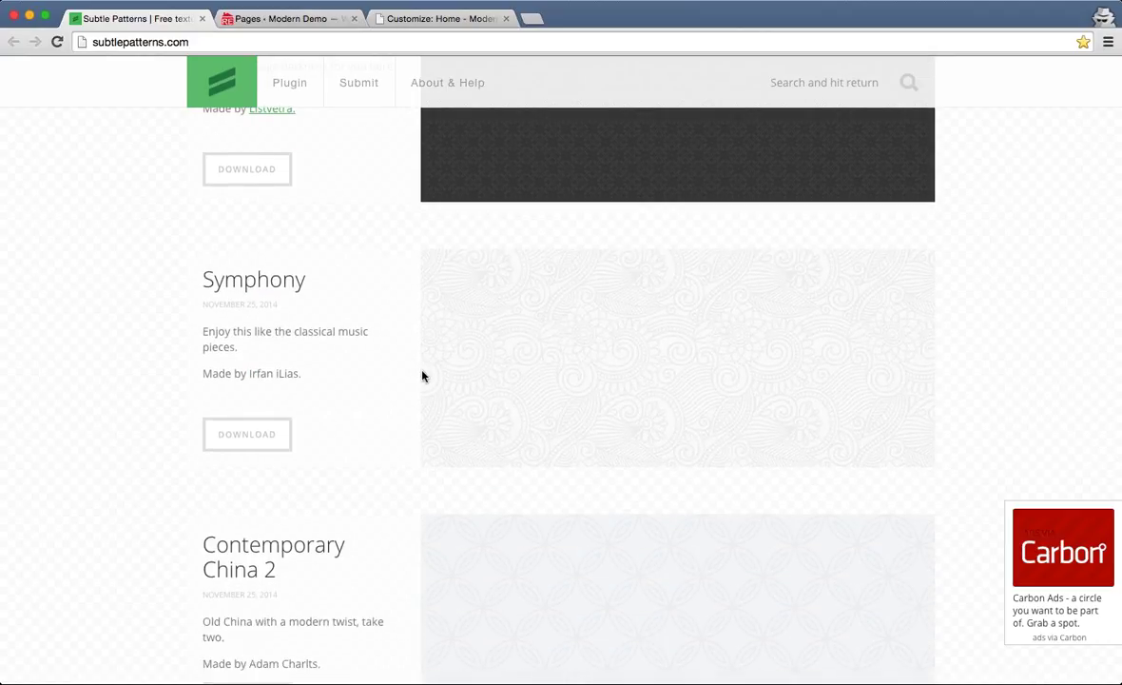
pyautogui.moveTo(476, 366)
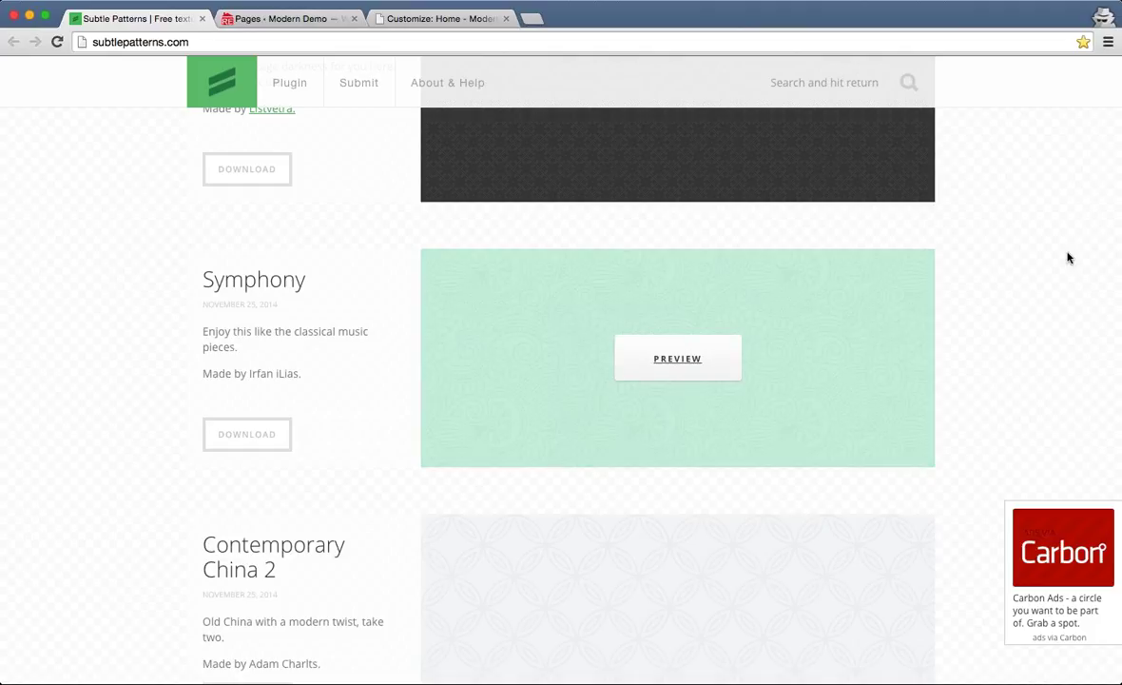
# - Preview the Symphony pattern as the page background on Subtle Patterns and examine how it looks
pyautogui.moveTo(651, 383)
pyautogui.click(677, 361)
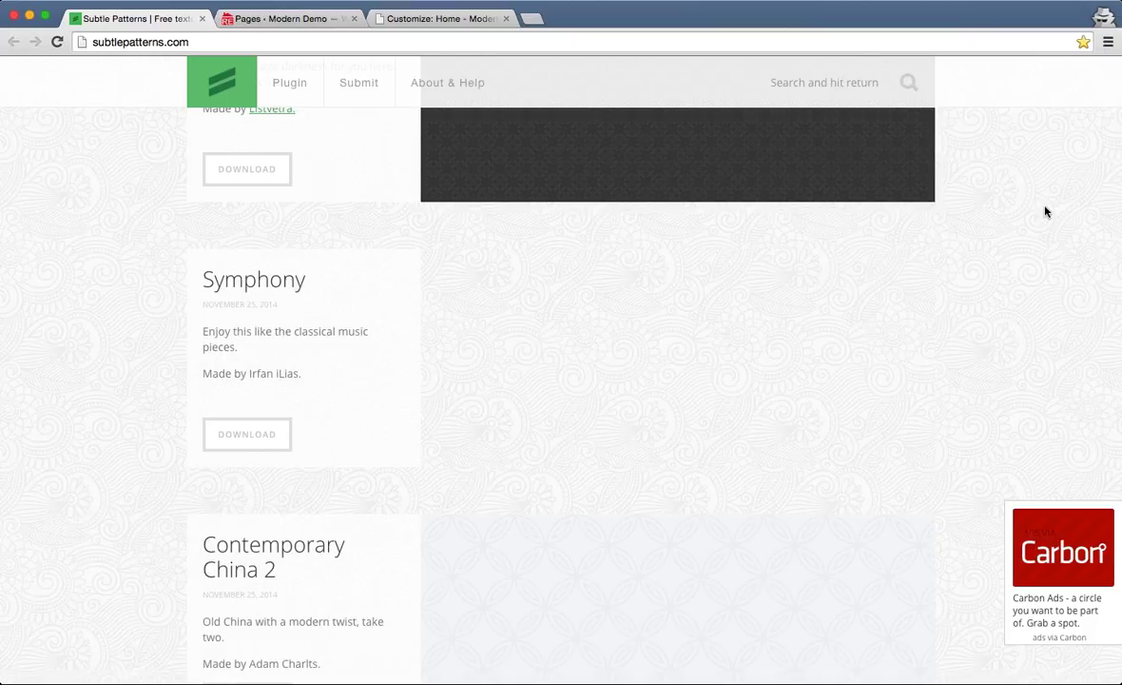
pyautogui.scroll(-2, 1024, 210)
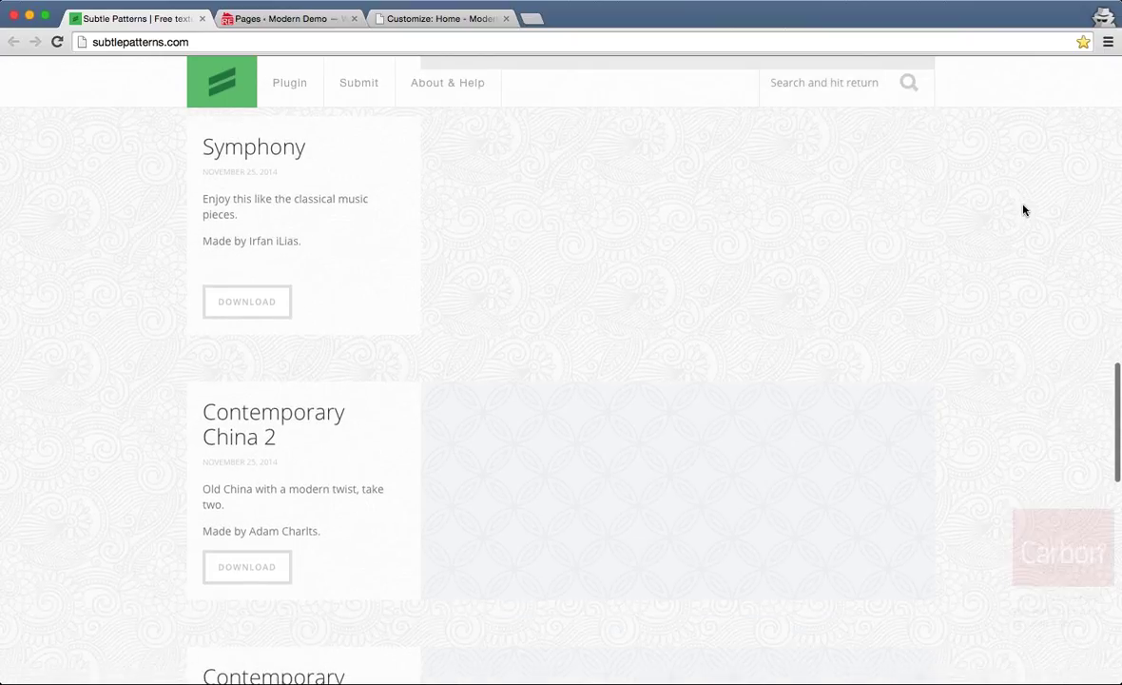
pyautogui.scroll(1, 1024, 210)
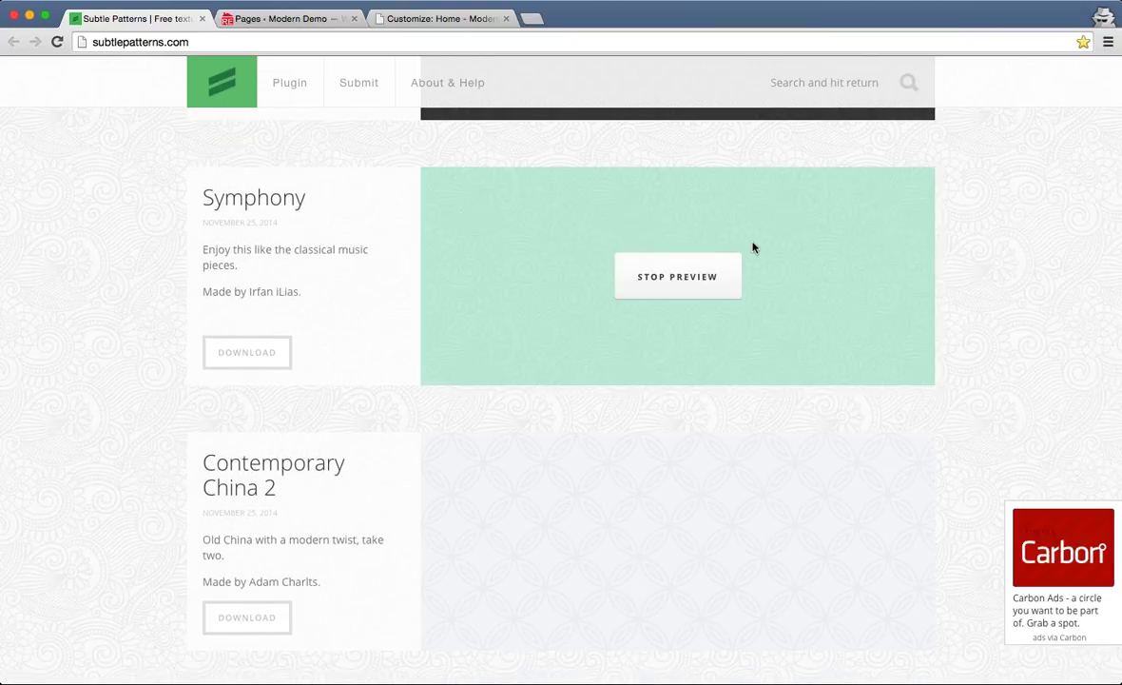
pyautogui.scroll(2, 1022, 282)
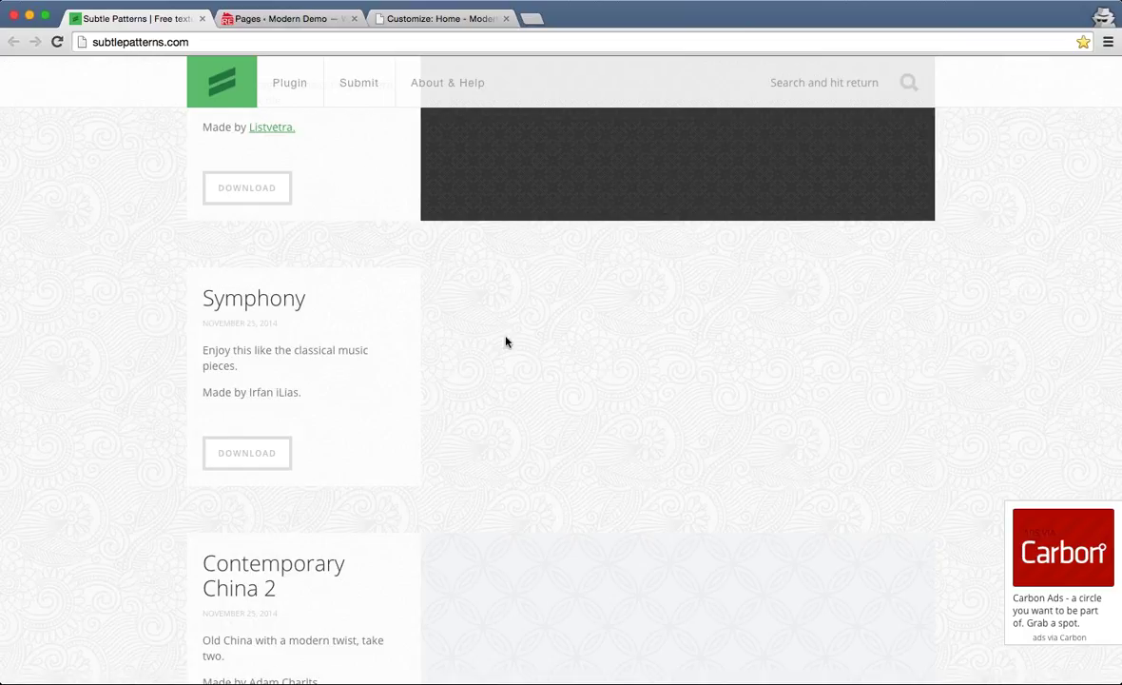
# - Start the manual download of the Symphony pattern without waiting and dismiss the newsletter sign-up offer
pyautogui.click(275, 461)
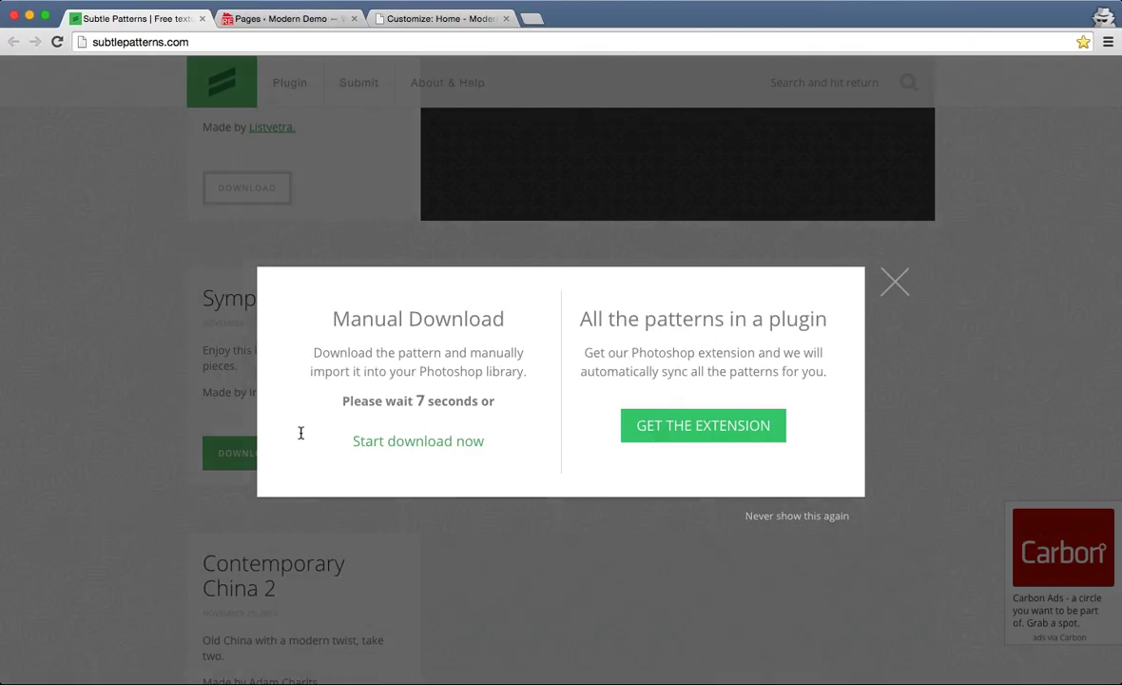
pyautogui.click(389, 446)
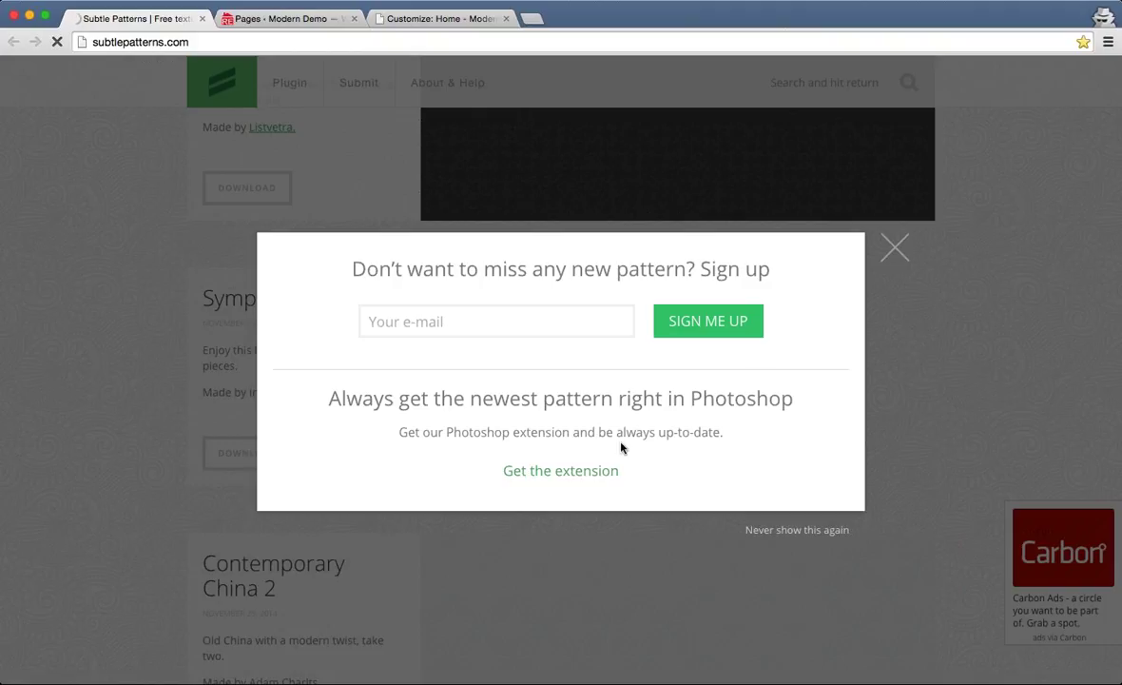
pyautogui.moveTo(392, 398); pyautogui.dragTo(719, 439)
pyautogui.click(871, 268)
pyautogui.click(809, 534)
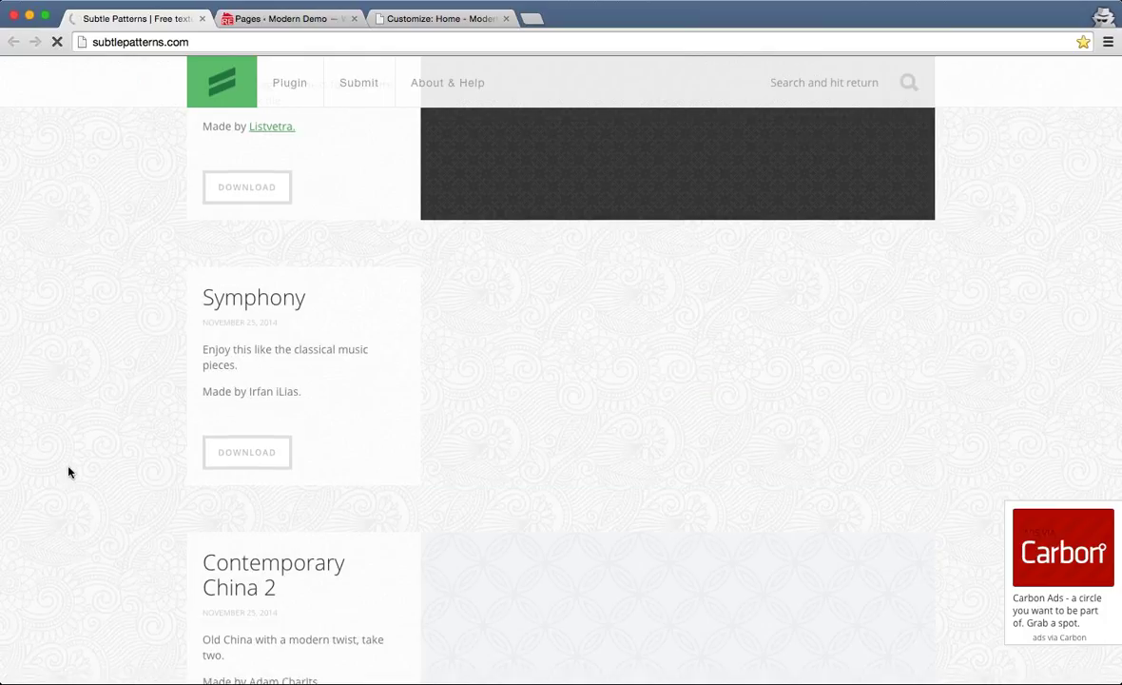
# - Open the downloaded symphony.zip to extract the pattern and close the Subtle Patterns site
pyautogui.scroll(-3, 68, 470)
pyautogui.scroll(8, 98, 573)
pyautogui.scroll(15, 98, 574)
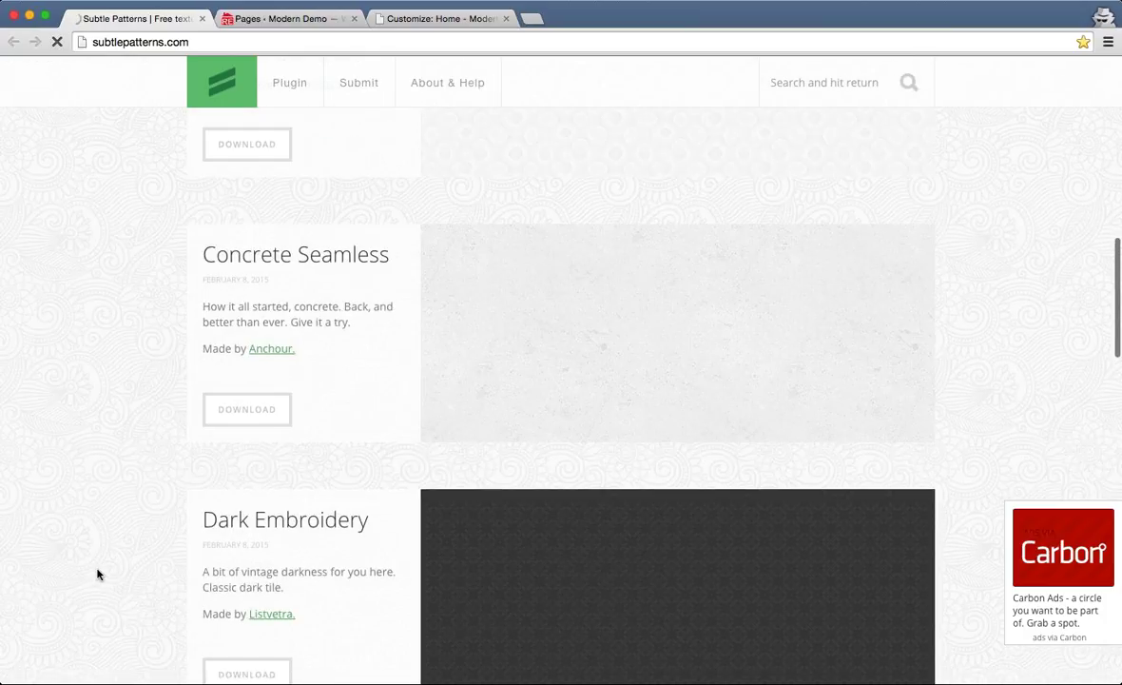
pyautogui.scroll(-1, 96, 566)
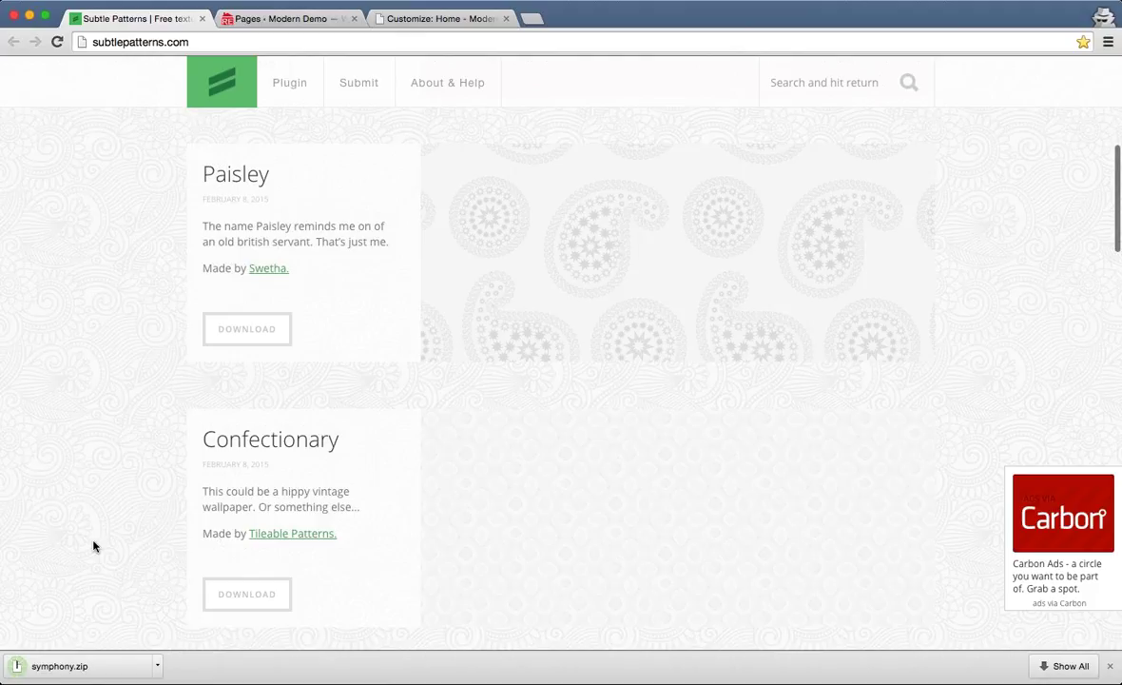
pyautogui.click(107, 666)
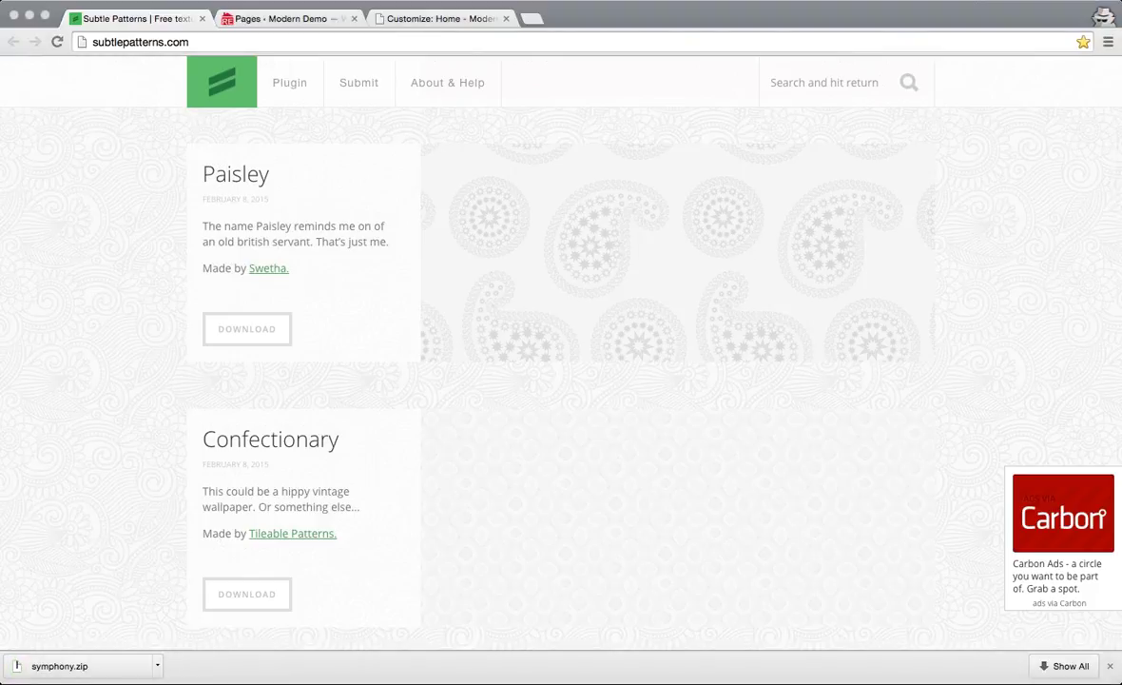
pyautogui.click(201, 19)
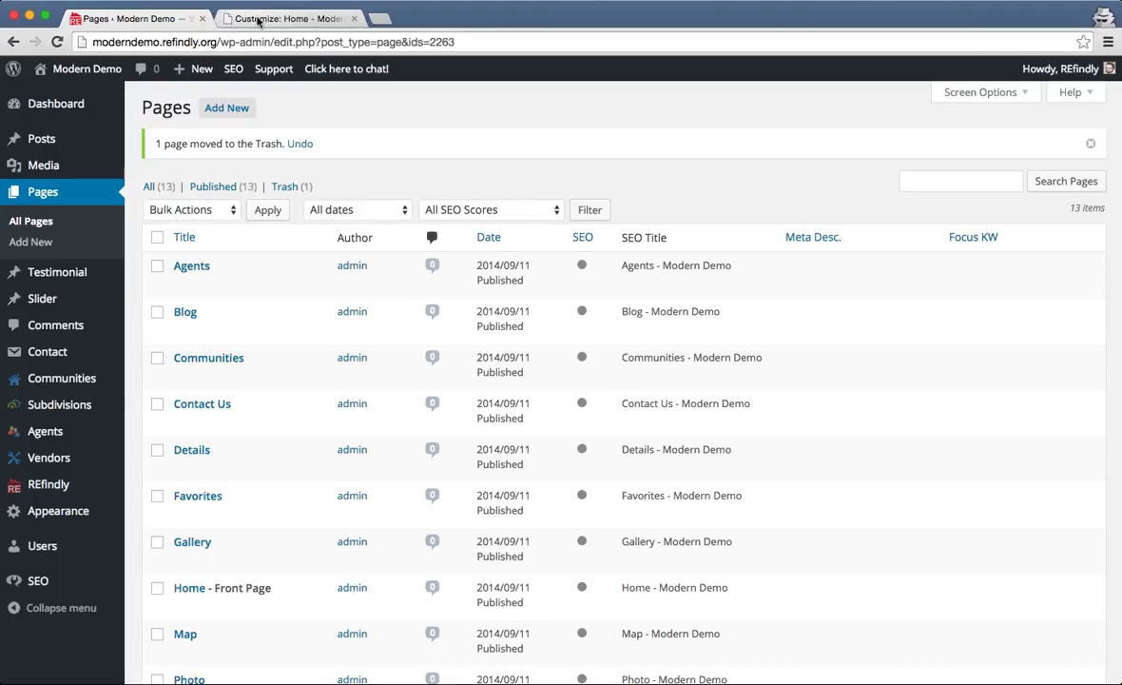
# - Return to the customizer, upload symphony.png and choose it as the site's background image
pyautogui.click(250, 19)
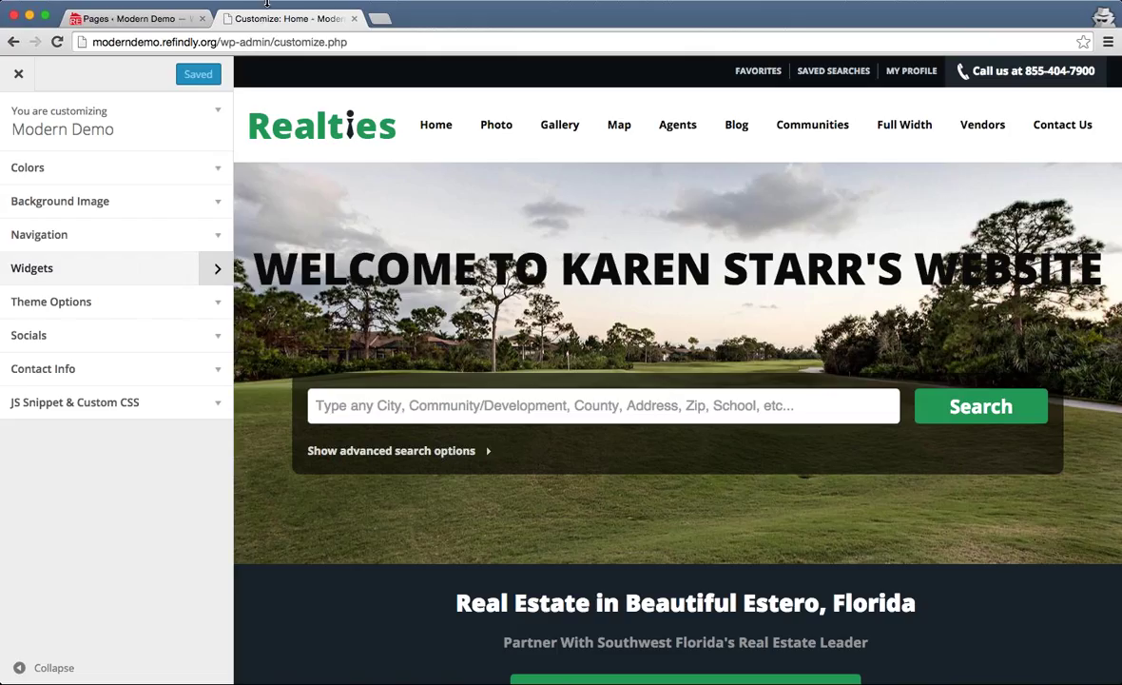
pyautogui.click(217, 205)
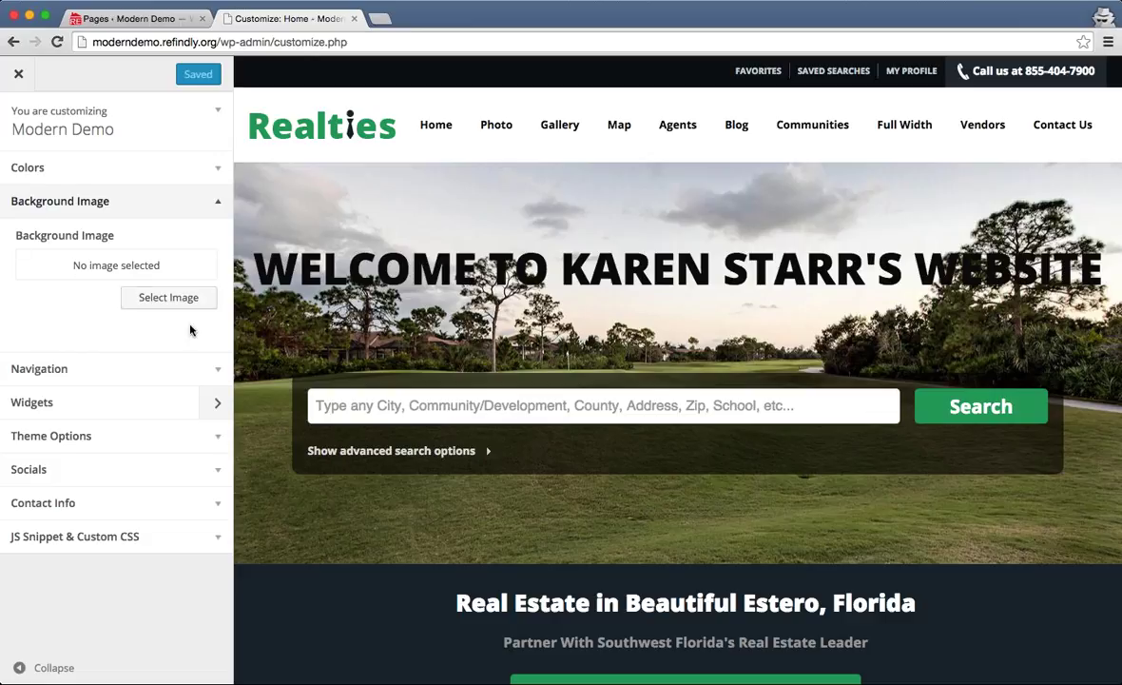
pyautogui.click(173, 295)
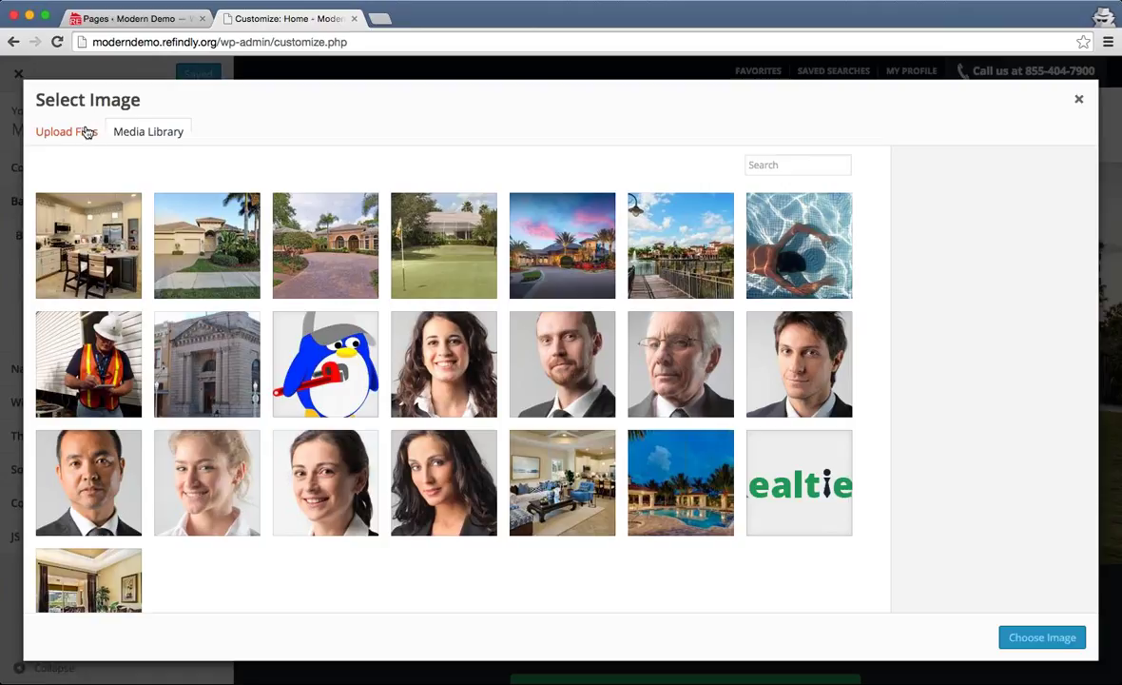
pyautogui.click(81, 134)
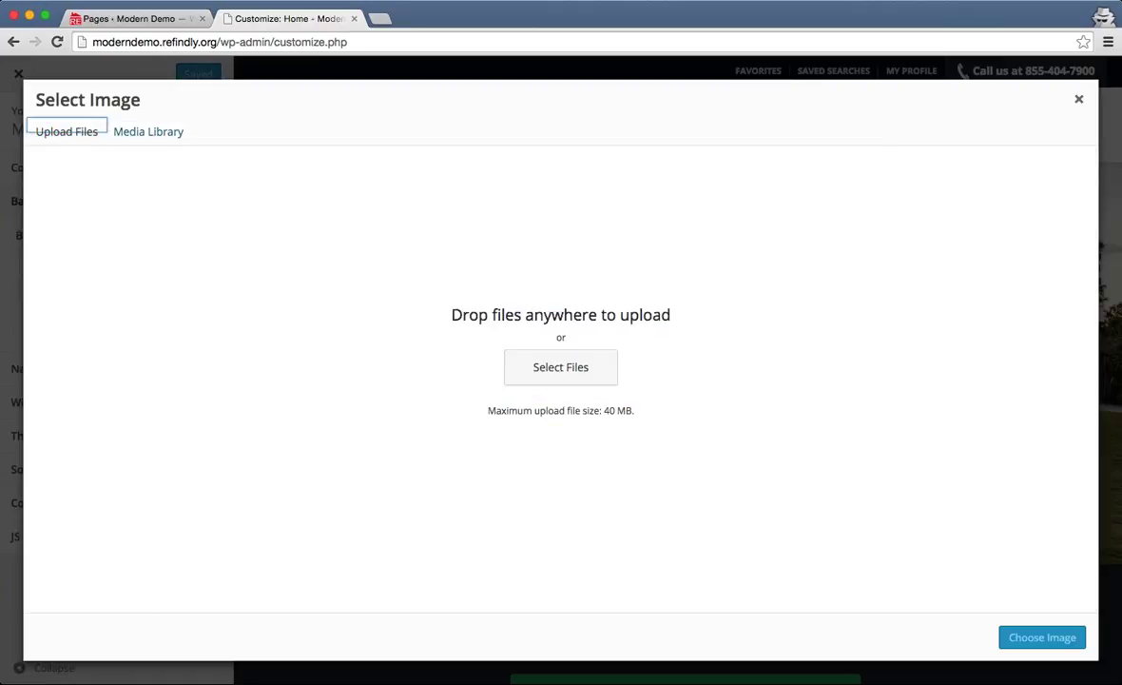
pyautogui.moveTo(1121, 390); pyautogui.dragTo(664, 263)
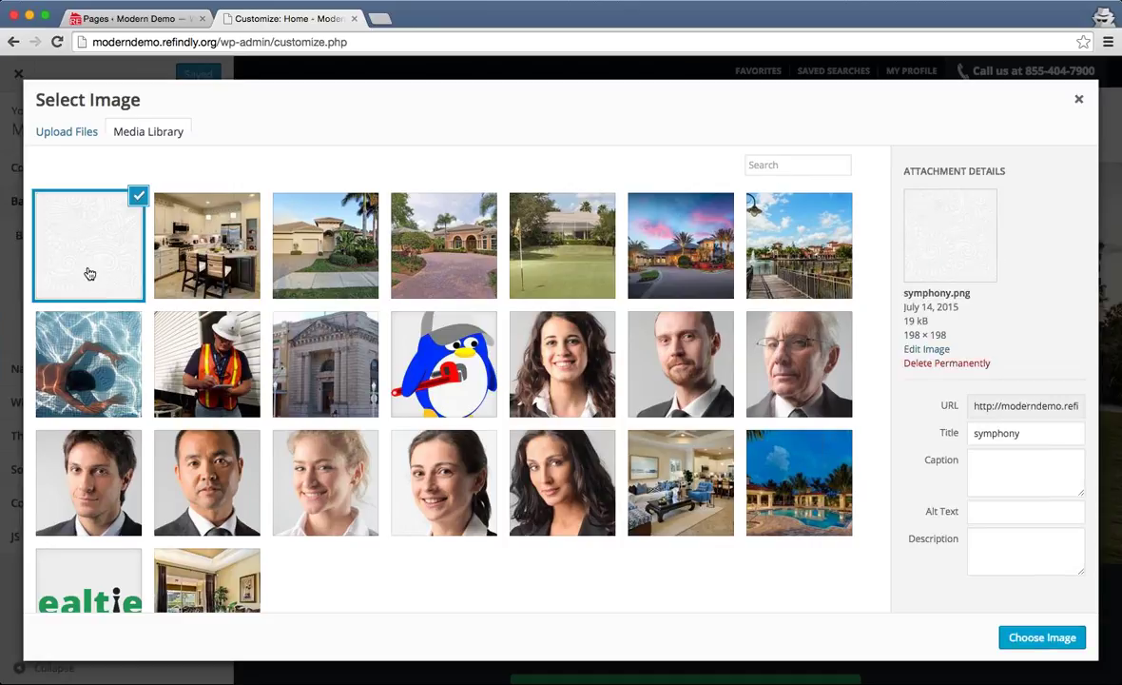
pyautogui.click(1060, 645)
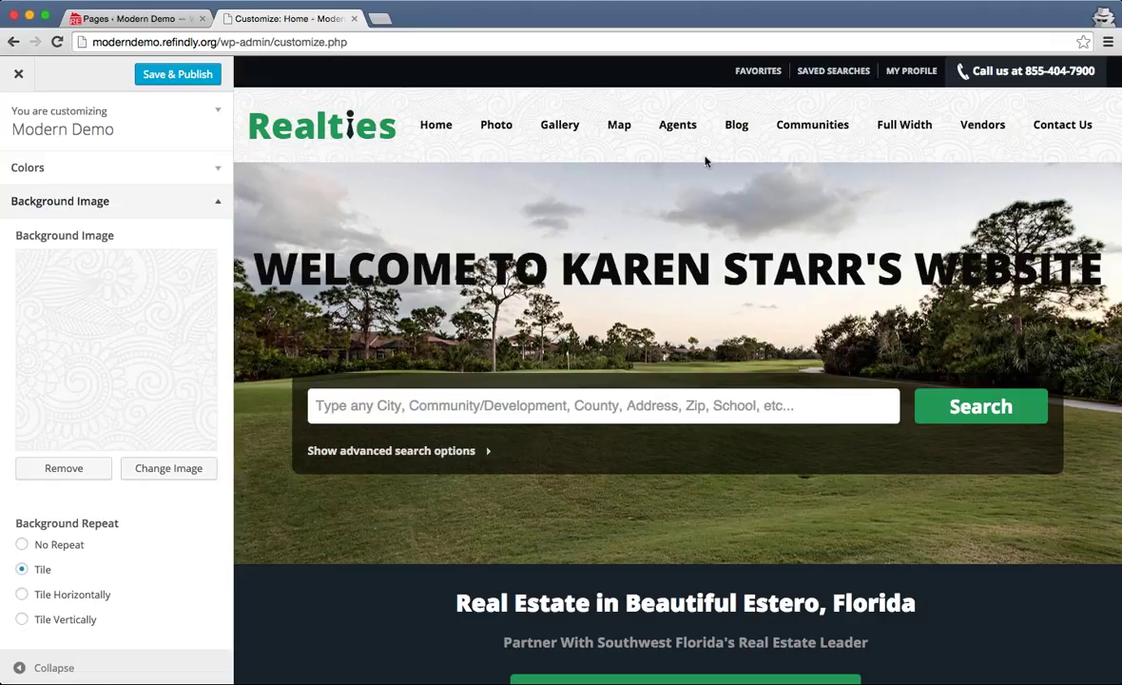
# - Review the homepage preview from the header down to the footer to check the new background pattern behind the content
pyautogui.scroll(-6, 1008, 148)
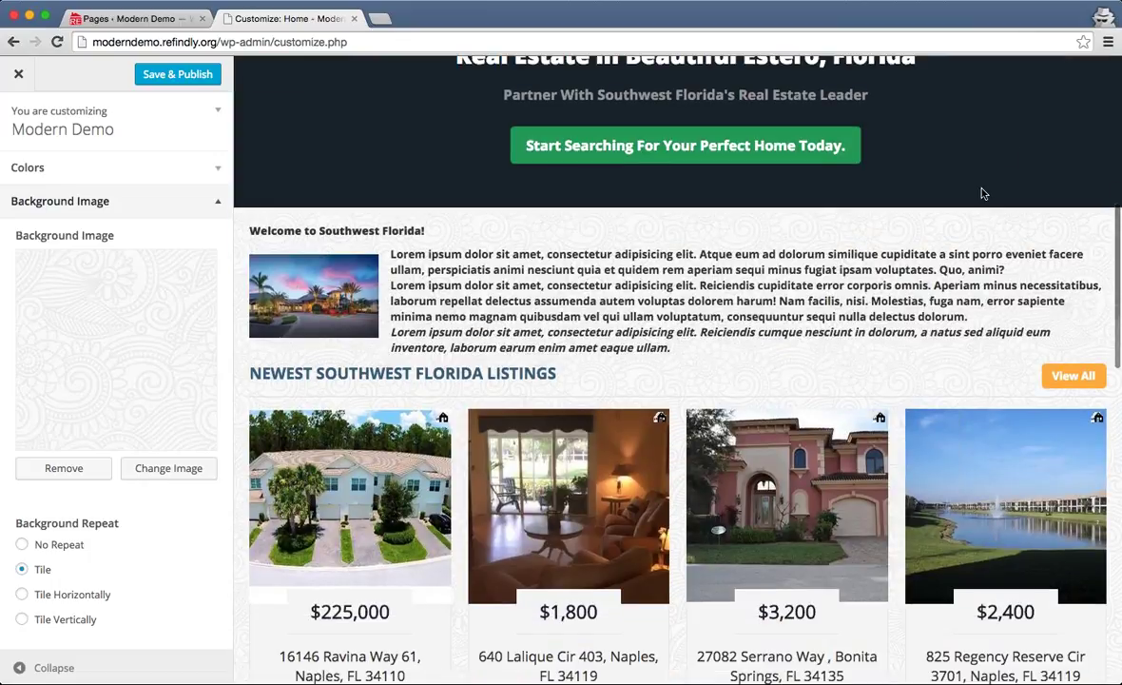
pyautogui.moveTo(555, 229); pyautogui.dragTo(775, 316)
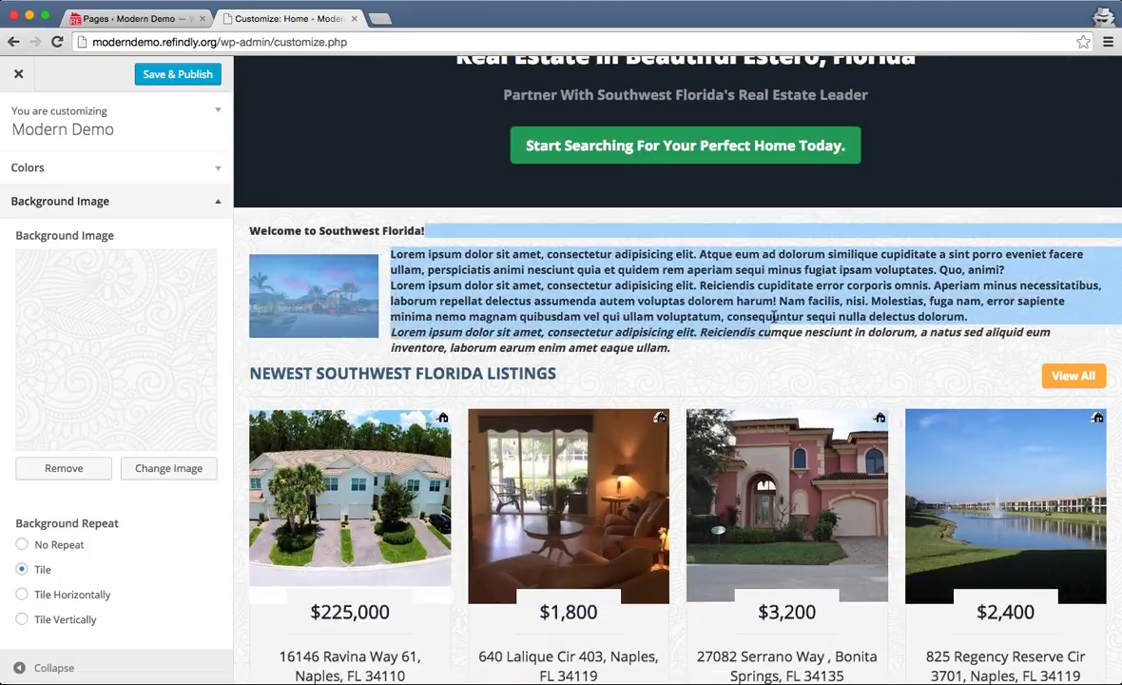
pyautogui.click(775, 323)
pyautogui.scroll(-3, 713, 408)
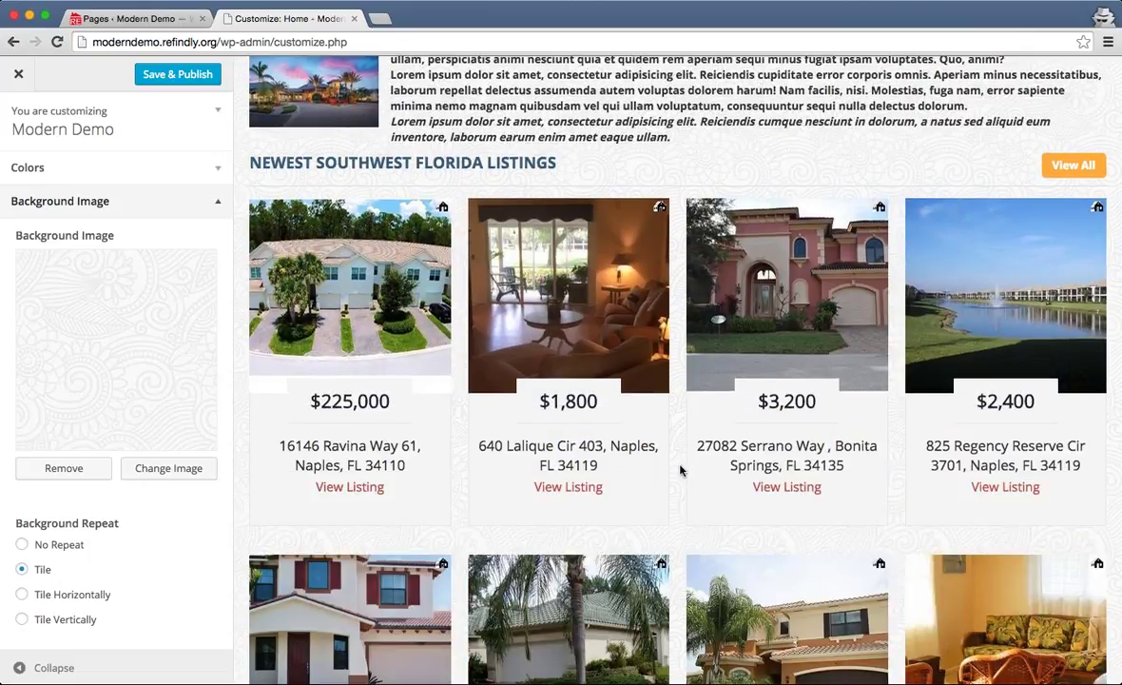
pyautogui.scroll(-6, 680, 466)
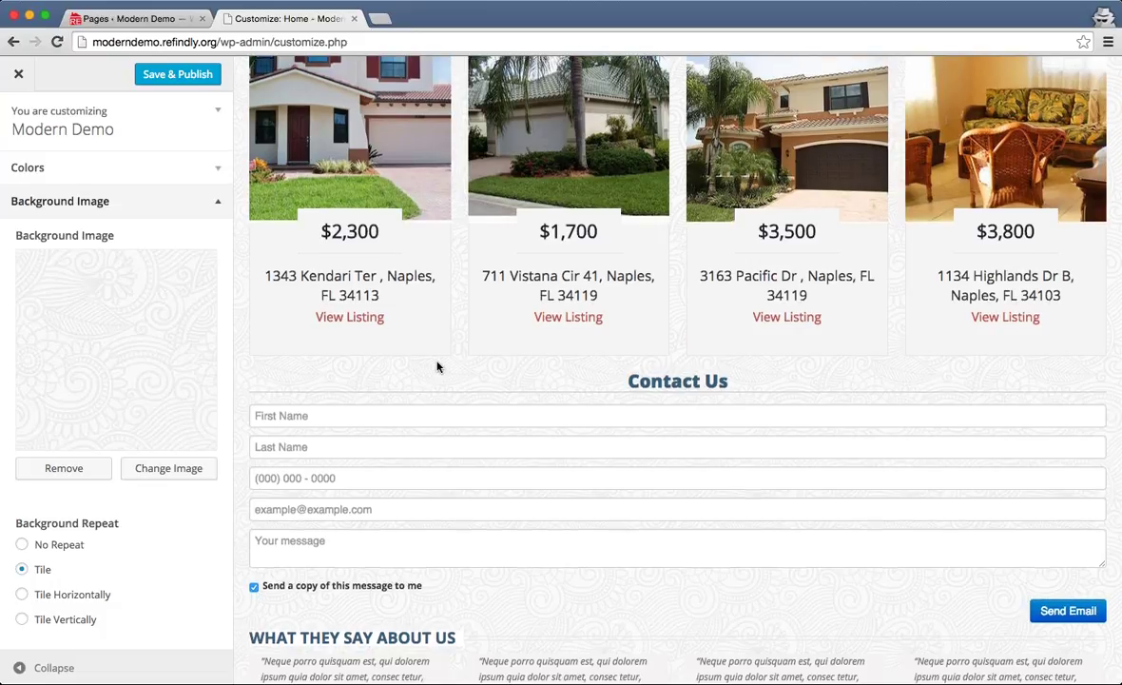
pyautogui.scroll(-4, 438, 366)
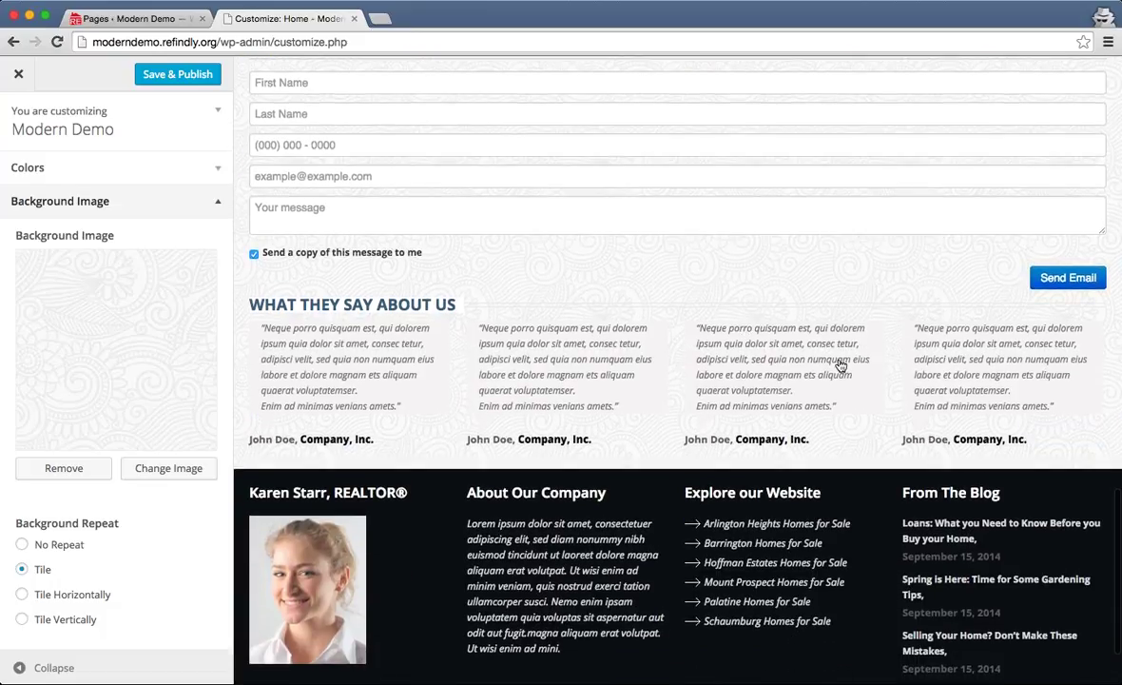
pyautogui.scroll(8, 709, 469)
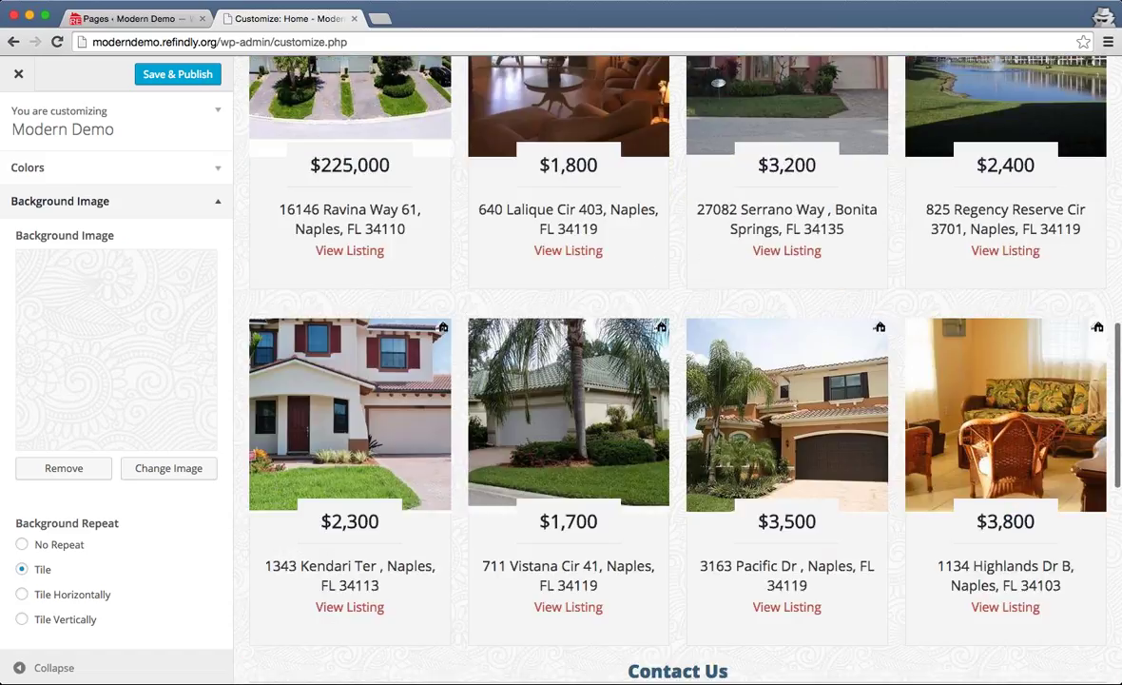
pyautogui.scroll(15, 708, 443)
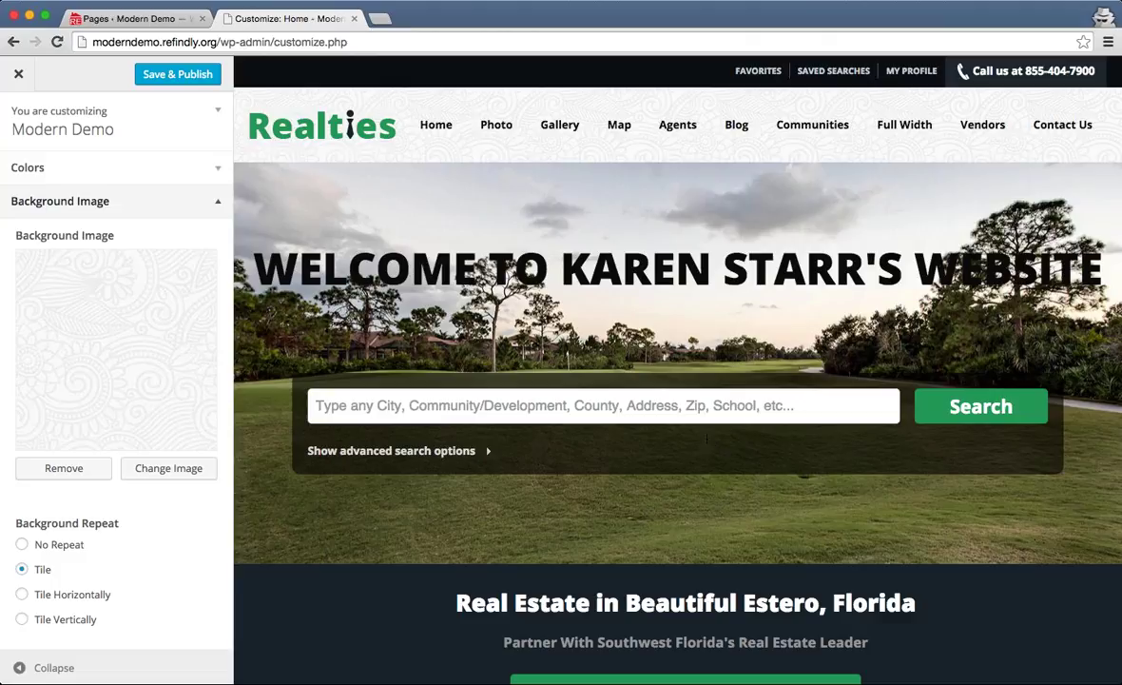
# - Save and publish the background image change and check the homepage preview down to the contact form and testimonials
pyautogui.click(203, 78)
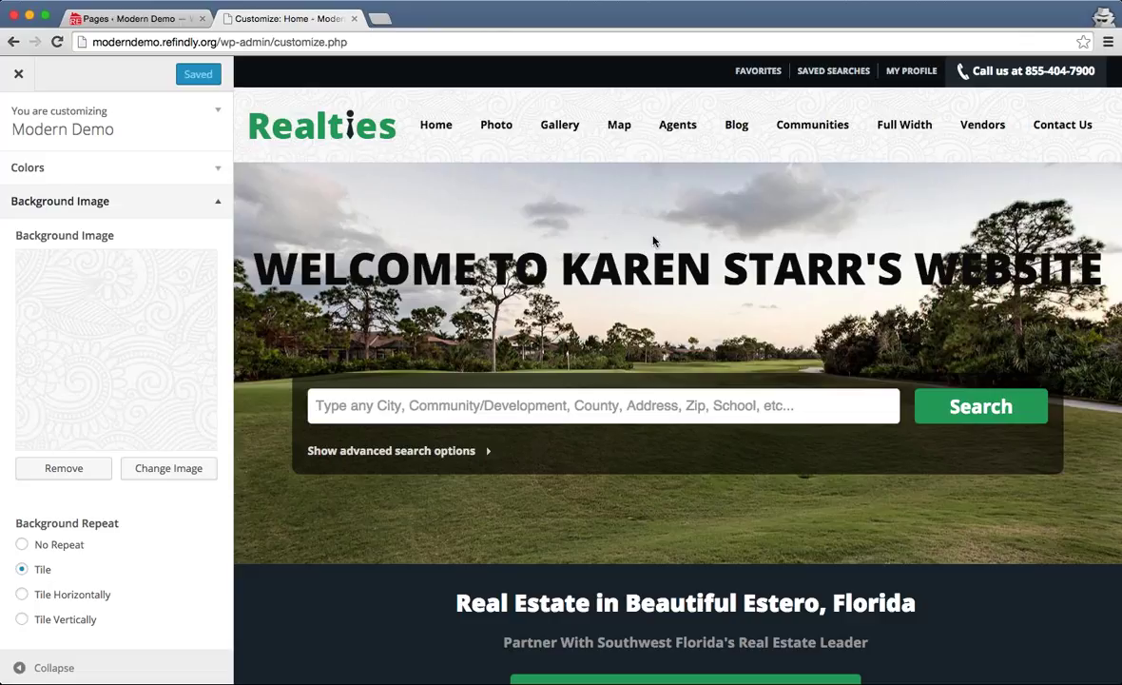
pyautogui.scroll(-10, 654, 243)
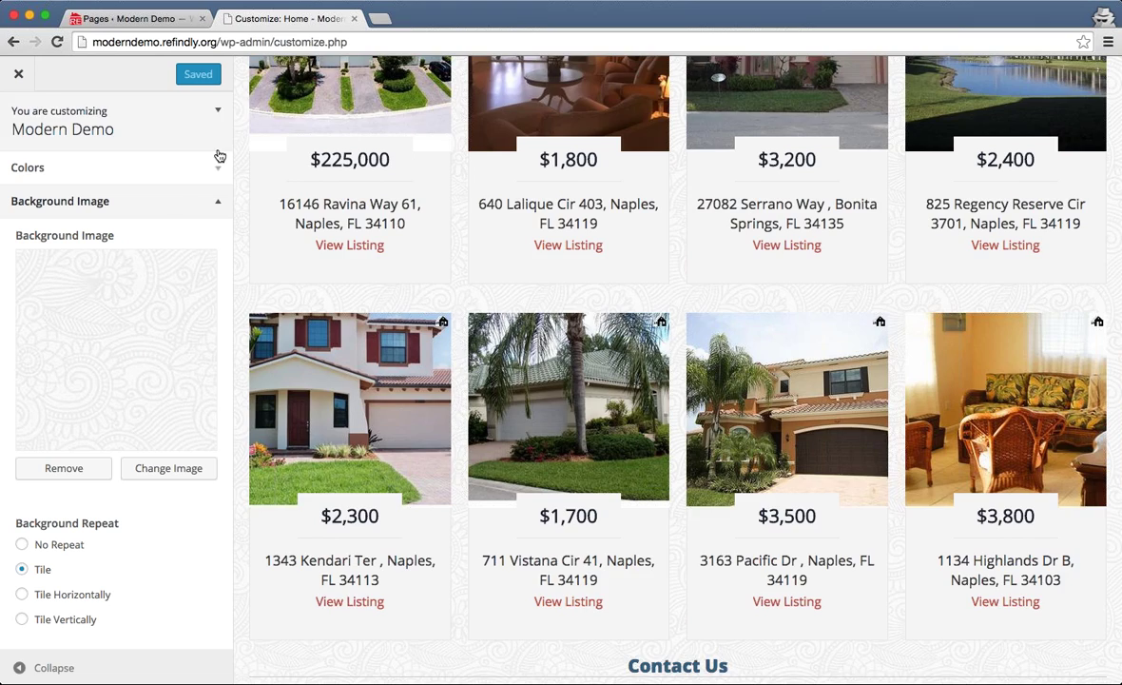
pyautogui.scroll(-5, 467, 307)
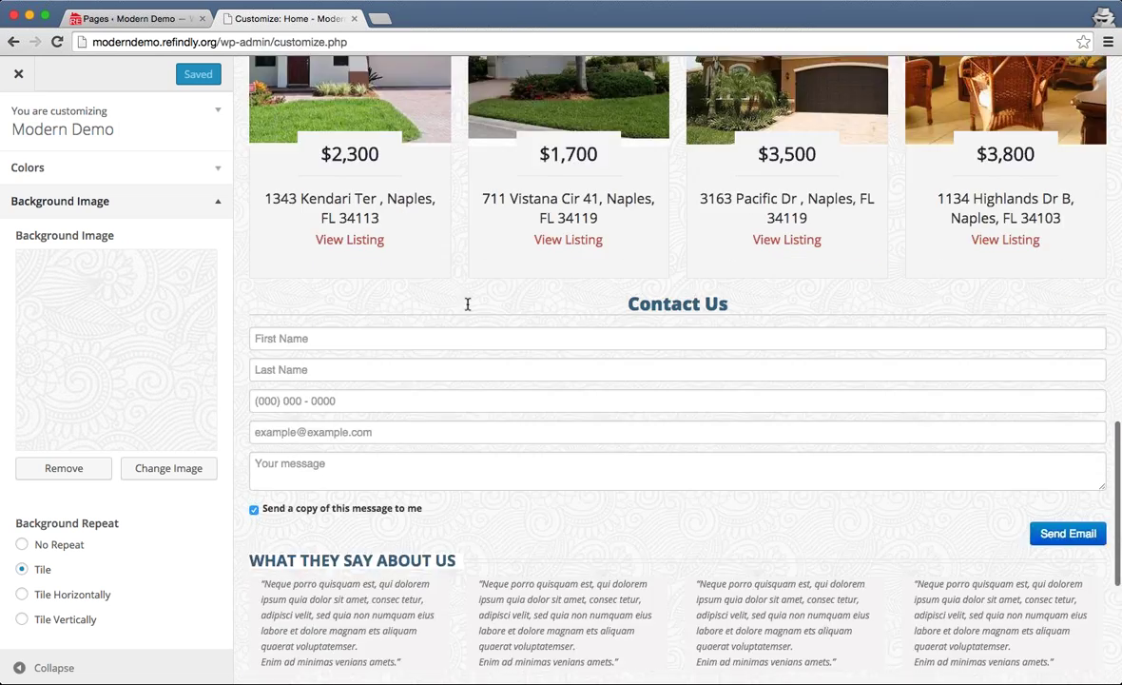
pyautogui.scroll(15, 467, 307)
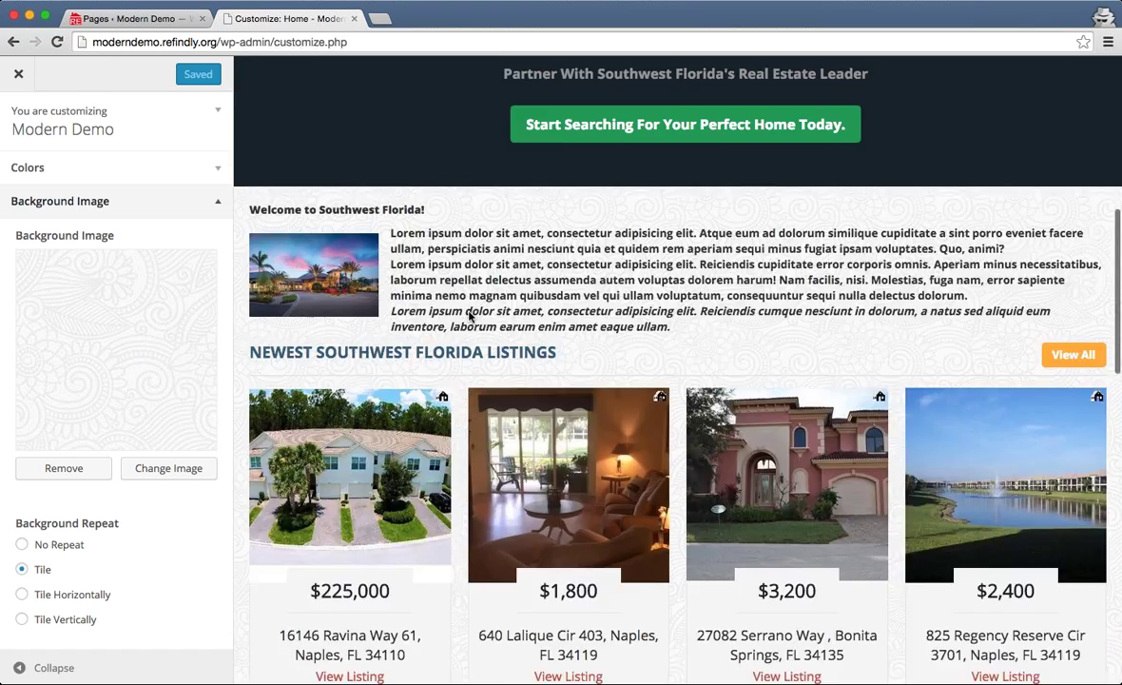
pyautogui.scroll(2, 469, 317)
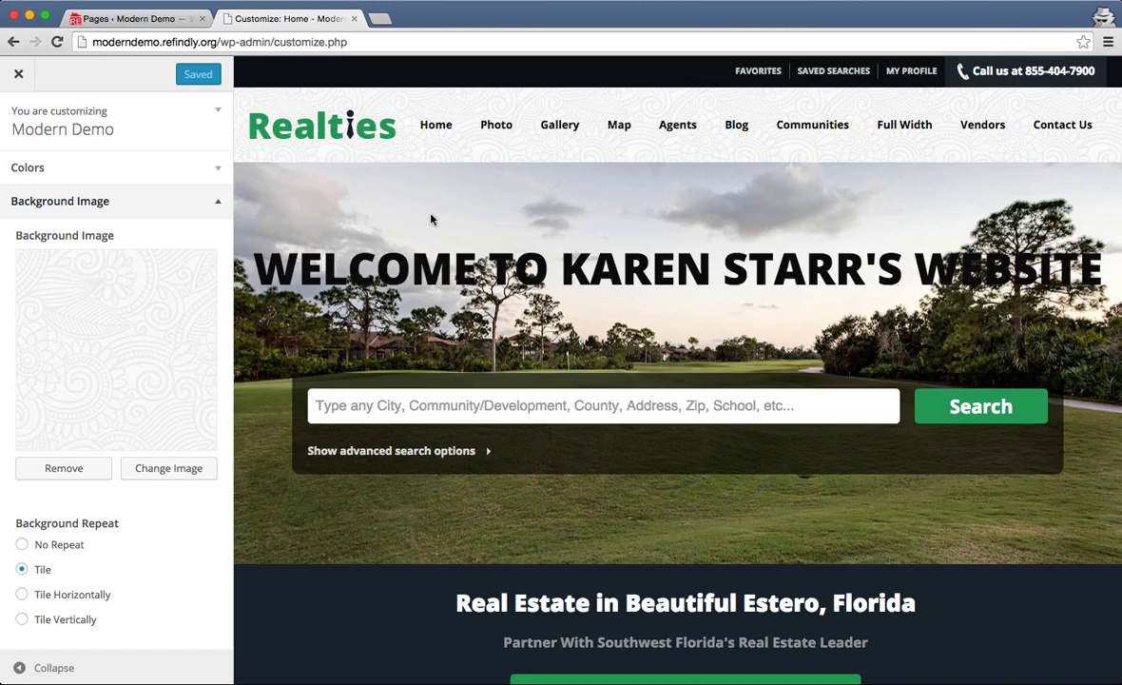
pyautogui.scroll(-1, 430, 218)
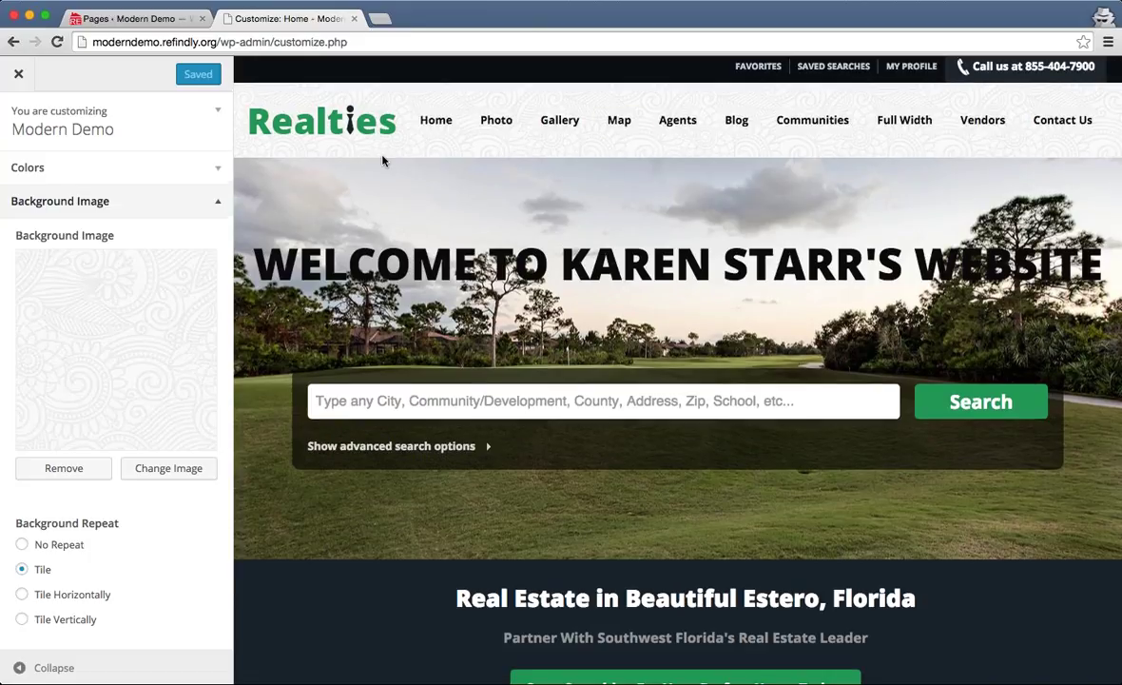
pyautogui.scroll(-1, 368, 148)
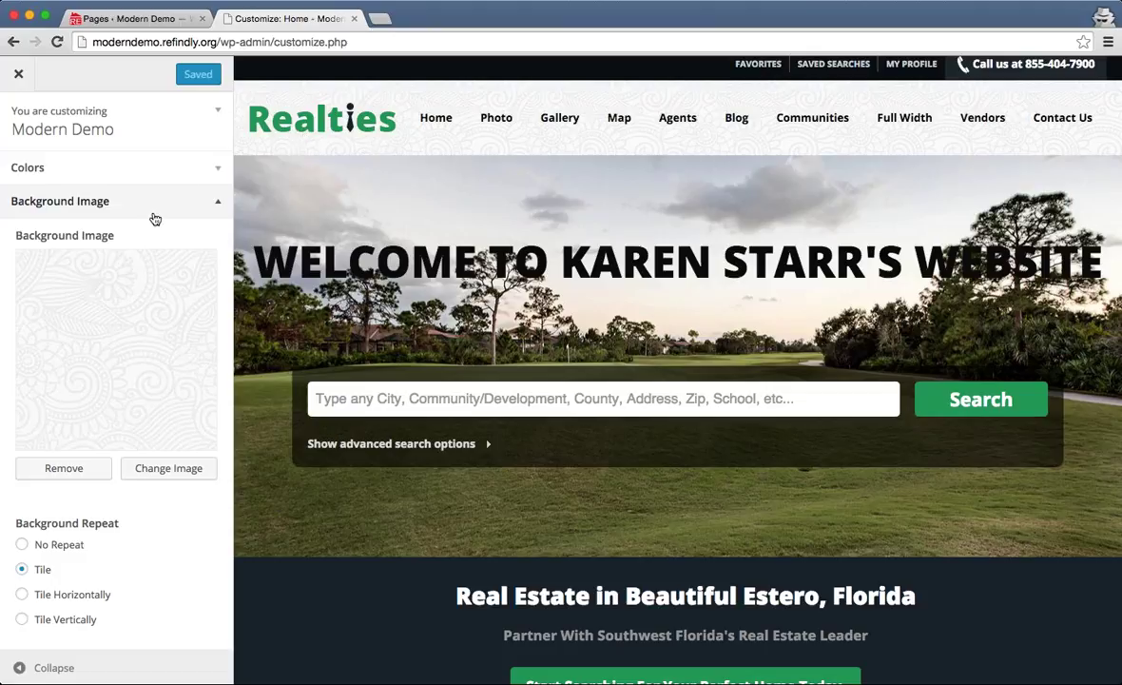
# - Collapse the Background Image section and review the homepage's welcome heading, introductory text and newest listings
pyautogui.click(210, 202)
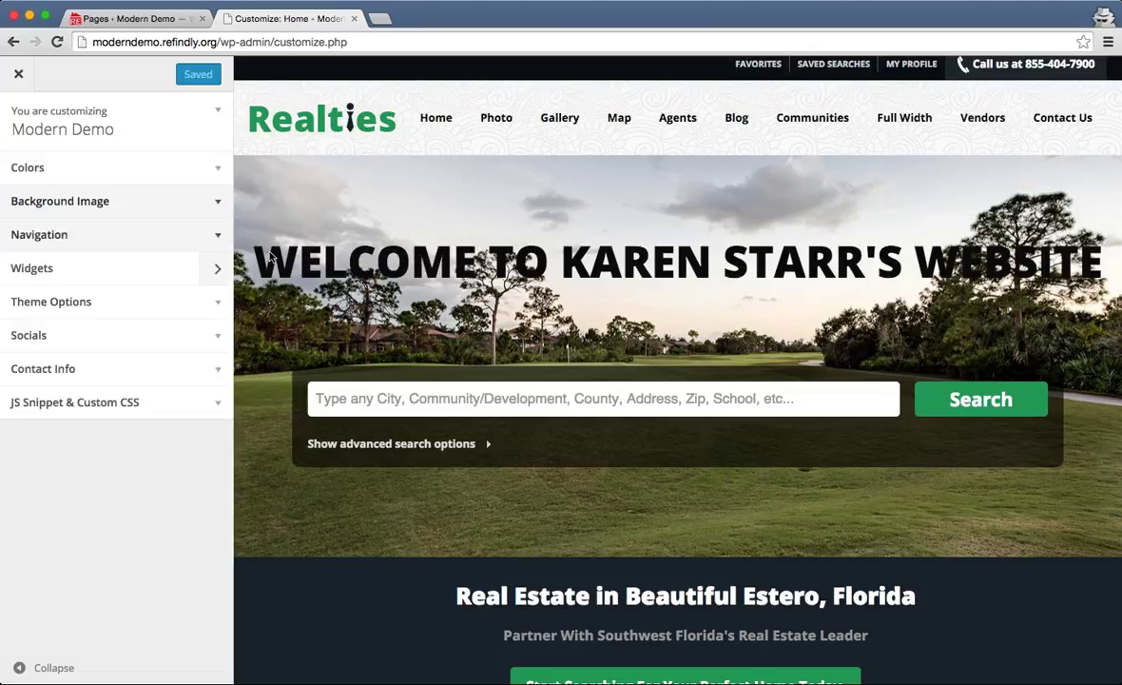
pyautogui.moveTo(255, 259); pyautogui.dragTo(781, 256)
pyautogui.click(849, 283)
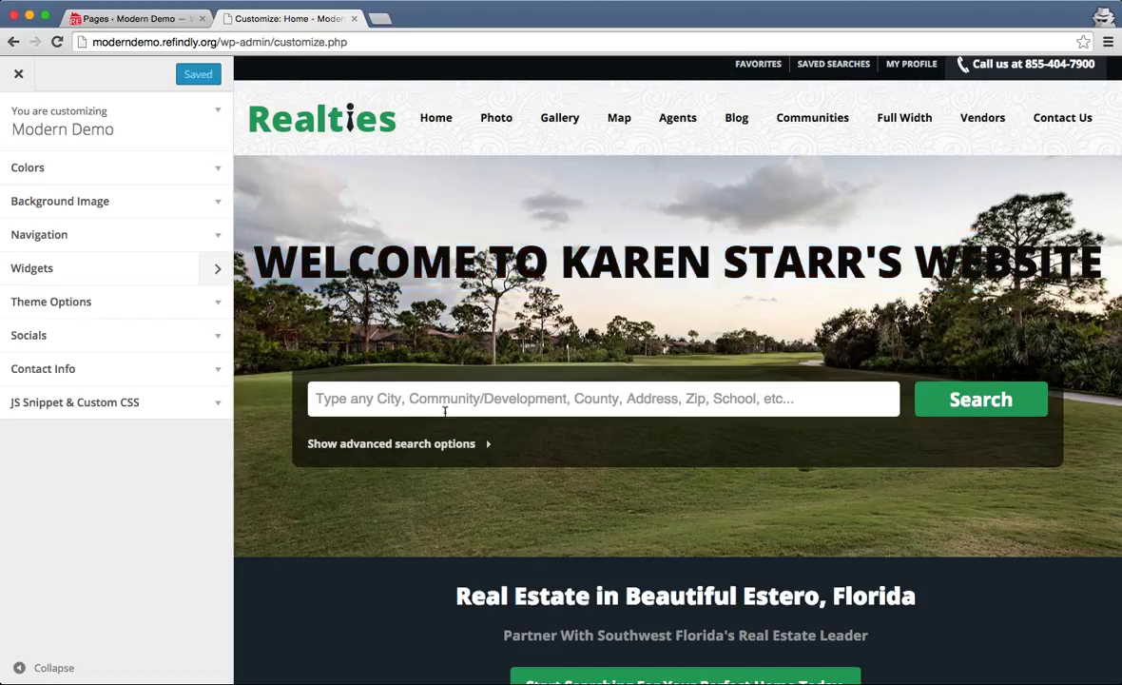
pyautogui.scroll(-10, 446, 416)
pyautogui.tripleClick(491, 290)
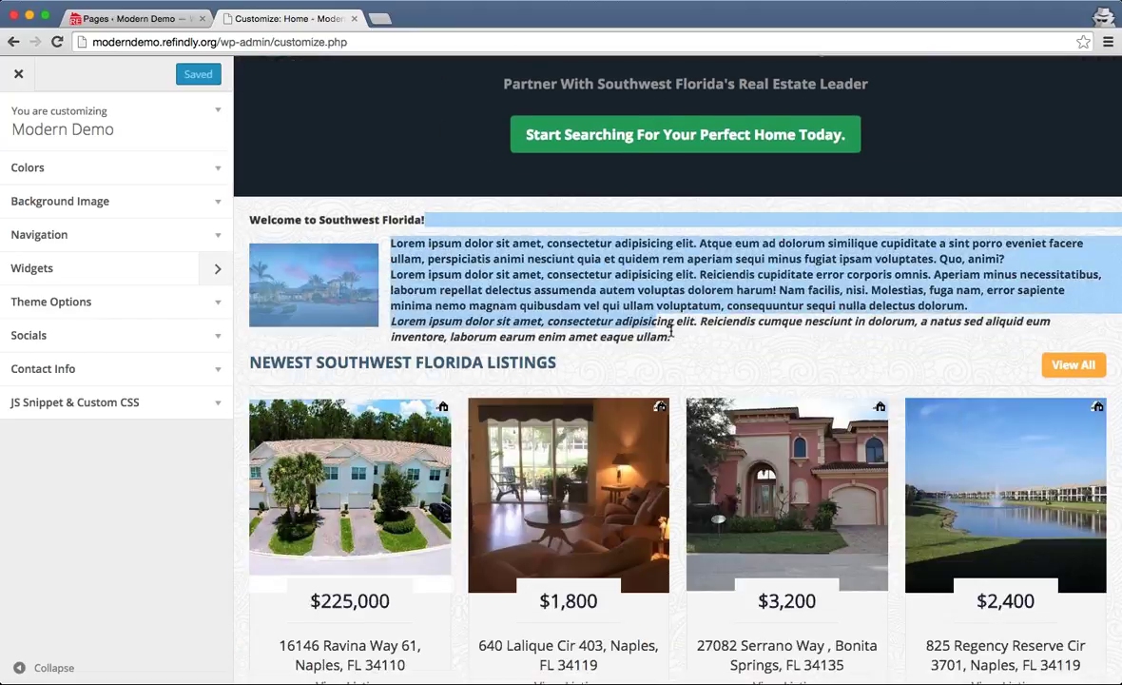
pyautogui.click(661, 320)
pyautogui.scroll(-4, 762, 319)
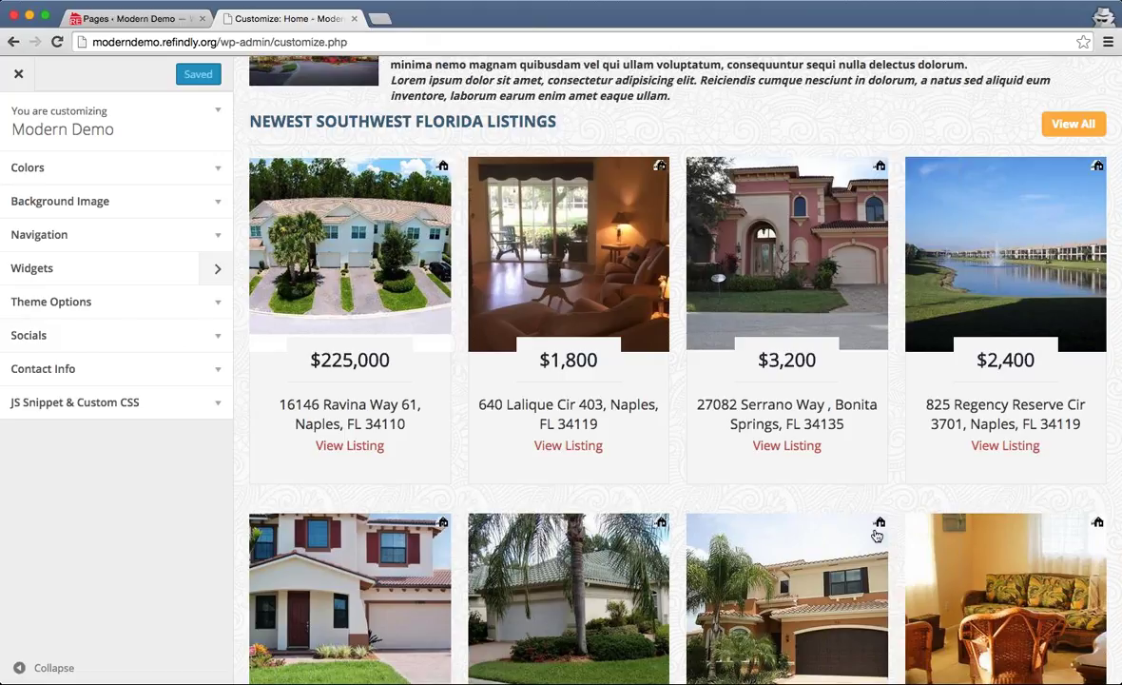
pyautogui.scroll(-3, 875, 531)
pyautogui.scroll(-9, 647, 419)
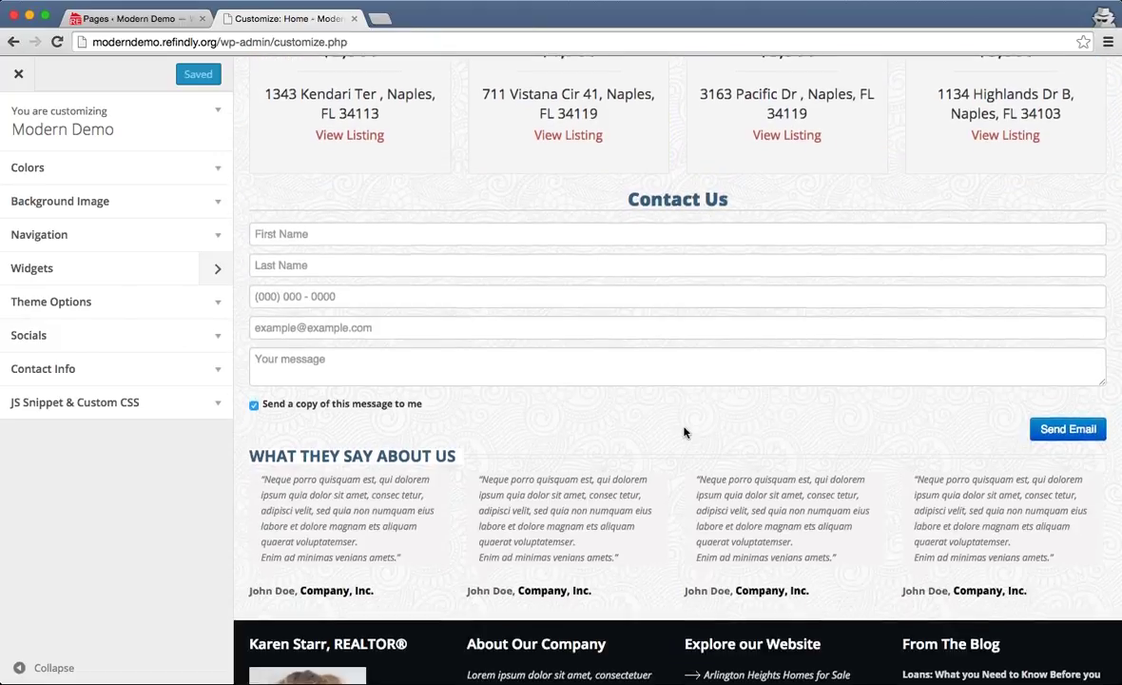
pyautogui.scroll(6, 684, 433)
pyautogui.scroll(1, 683, 436)
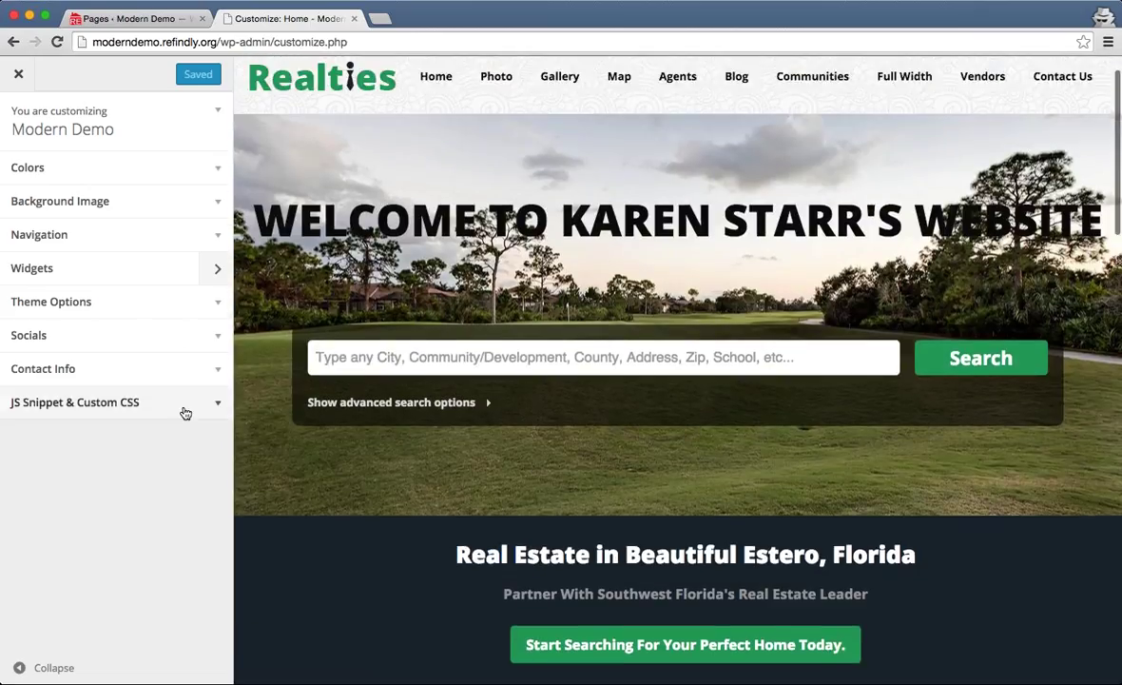
pyautogui.scroll(-3, 454, 518)
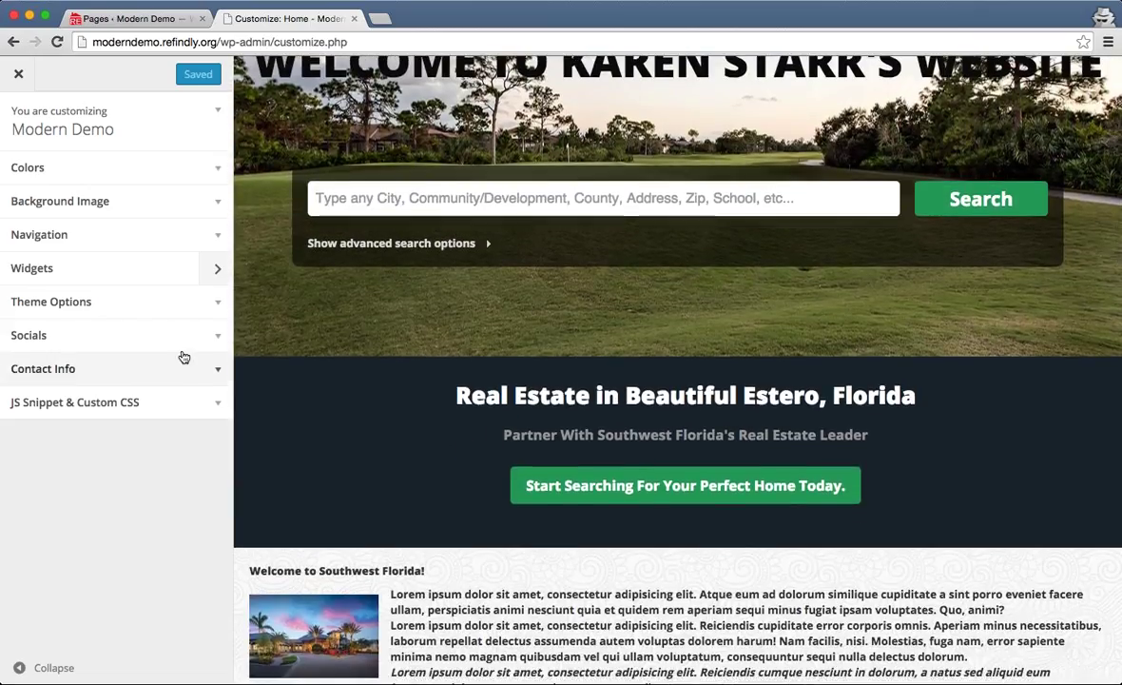
pyautogui.click(38, 338)
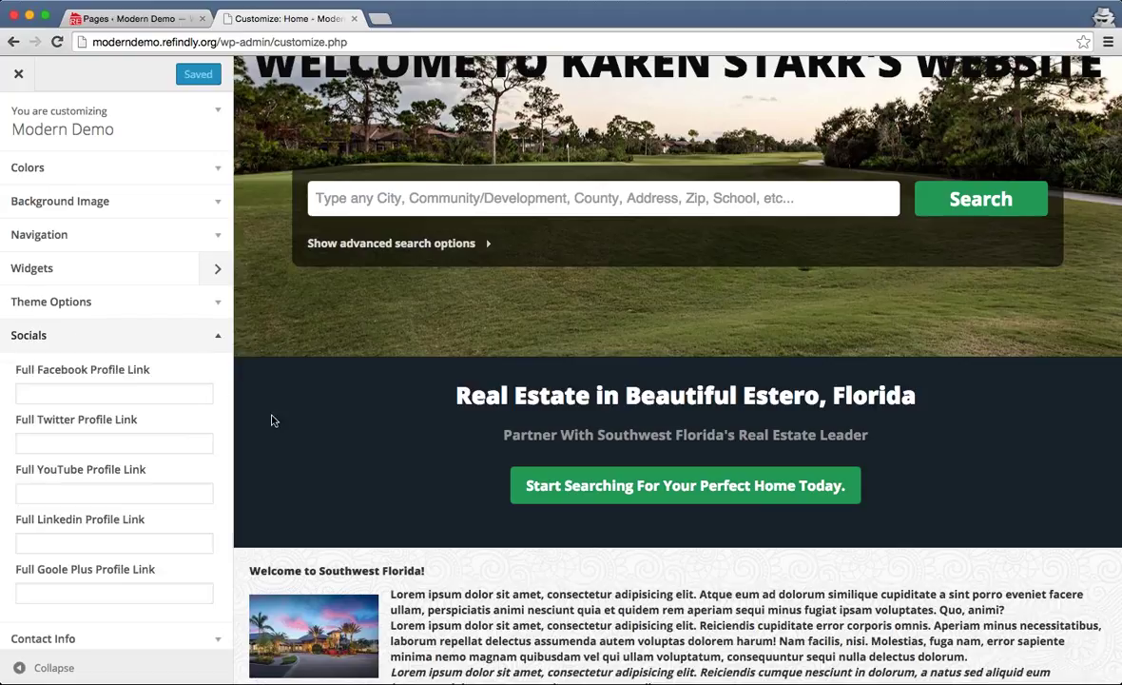
pyautogui.click(163, 390)
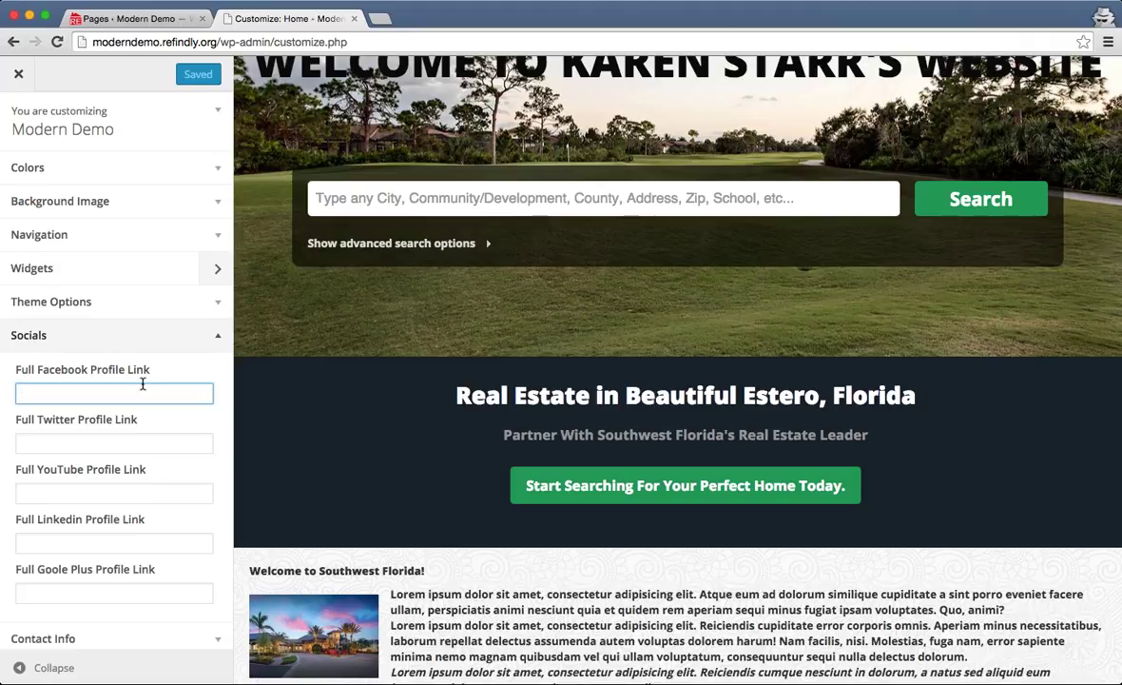
pyautogui.write('fac')
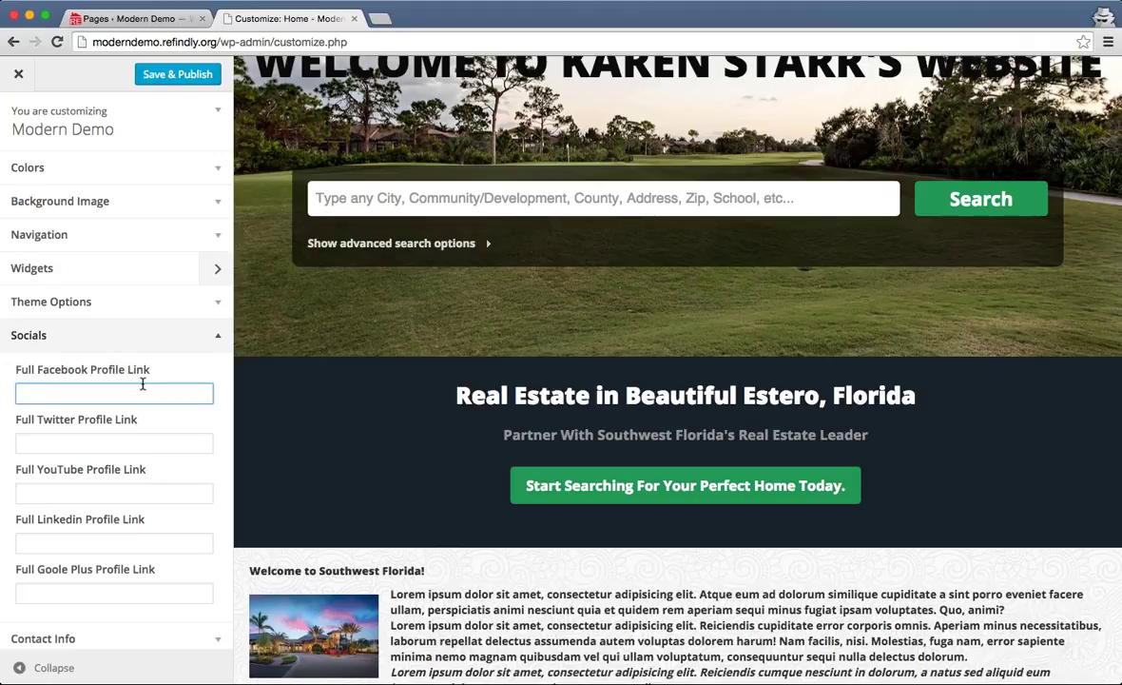
pyautogui.write('http://facebook.com/RE')
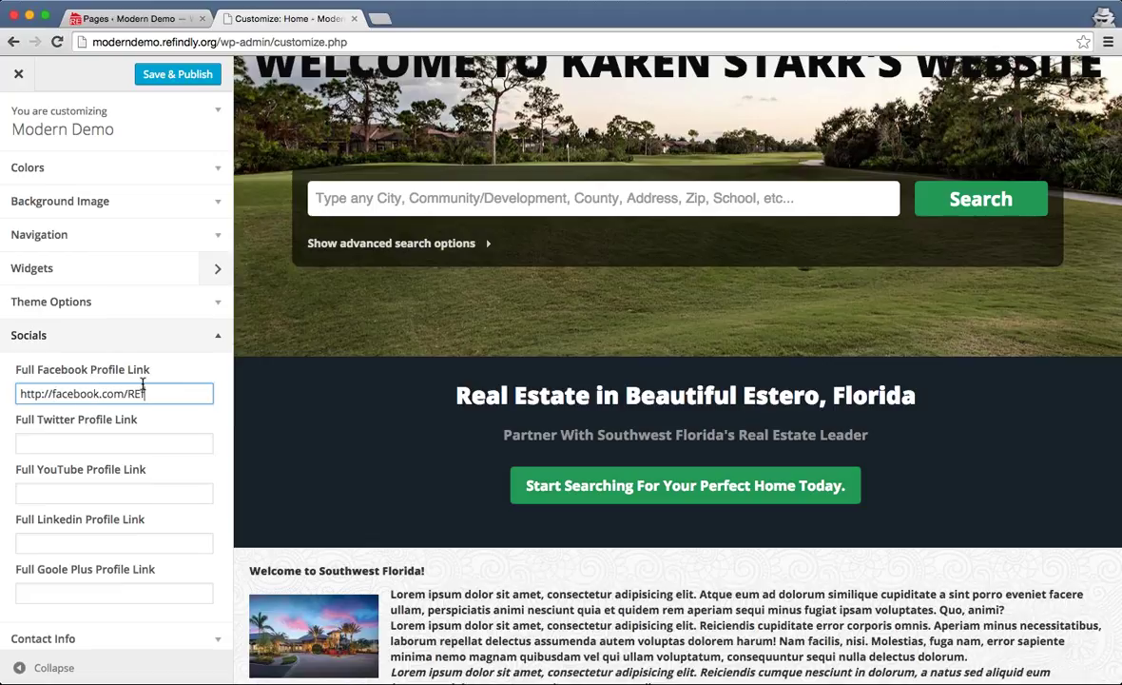
pyautogui.write('findly')
pyautogui.press('Tab')
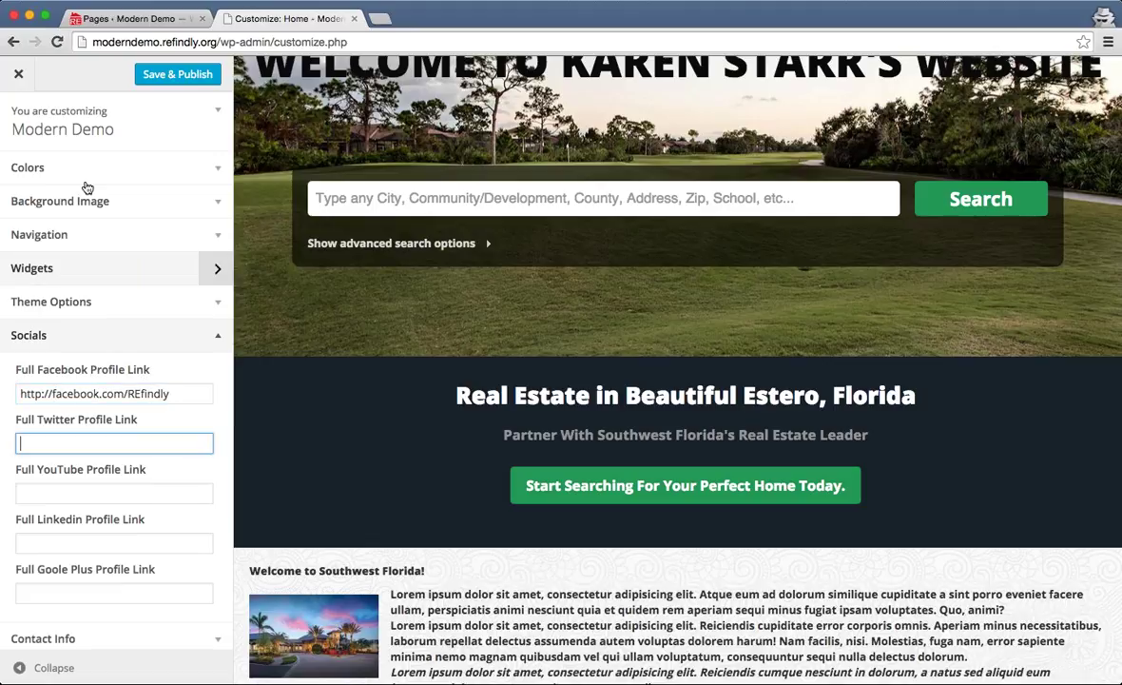
pyautogui.click(181, 76)
# - Examine the homepage preview from header to footer for social links after publishing the Facebook profile link
pyautogui.scroll(-15, 514, 374)
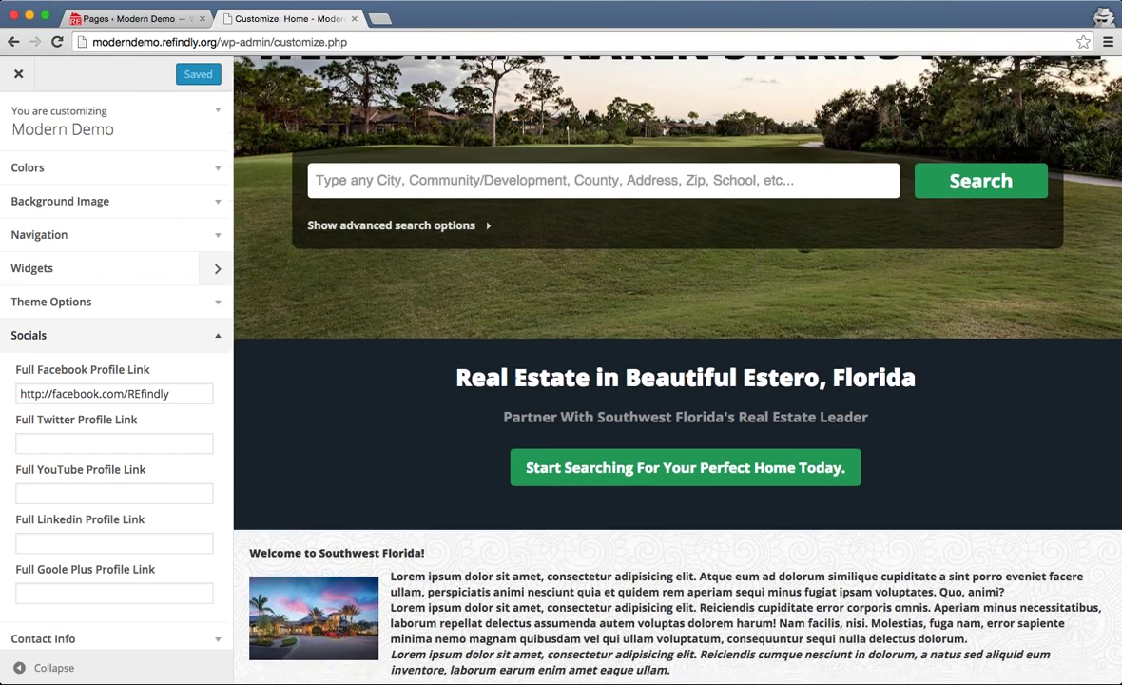
pyautogui.scroll(20, 473, 341)
pyautogui.scroll(-5, 596, 494)
pyautogui.scroll(-15, 596, 494)
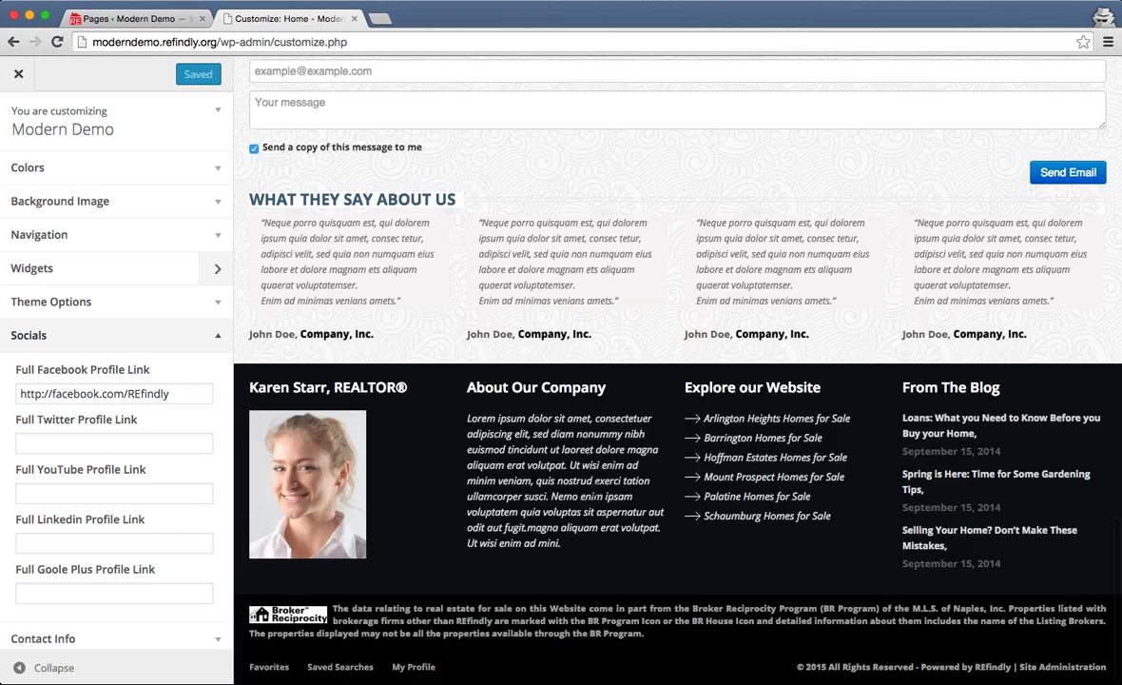
pyautogui.scroll(10, 597, 496)
pyautogui.scroll(10, 596, 495)
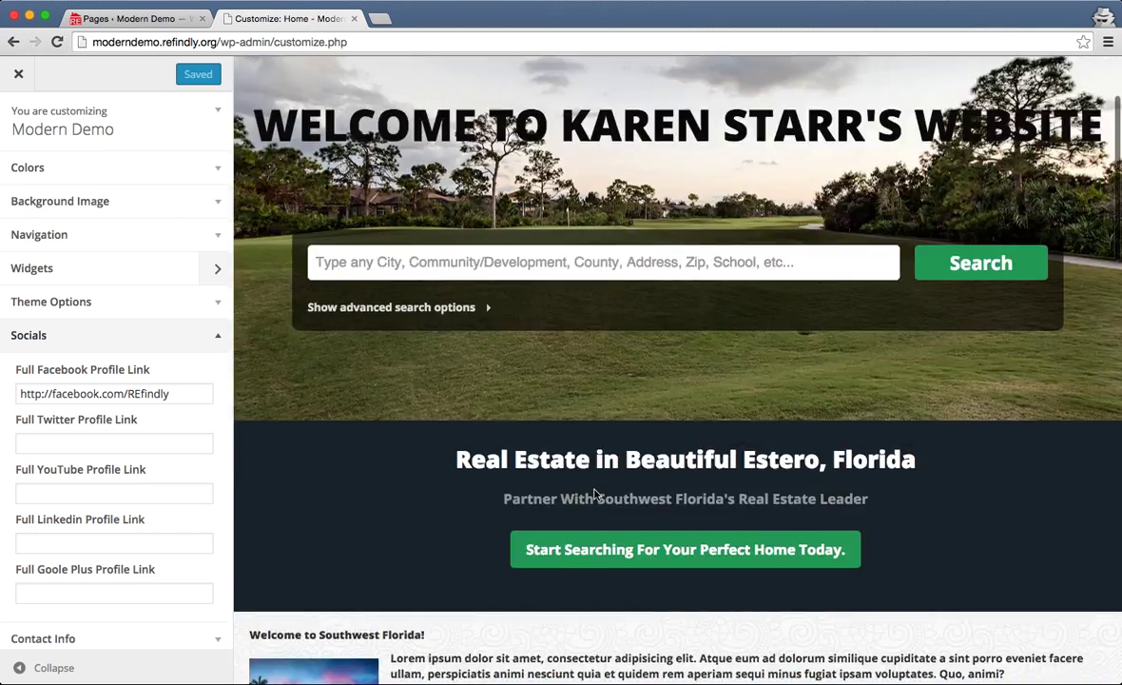
pyautogui.scroll(-2, 447, 484)
pyautogui.scroll(-2, 447, 483)
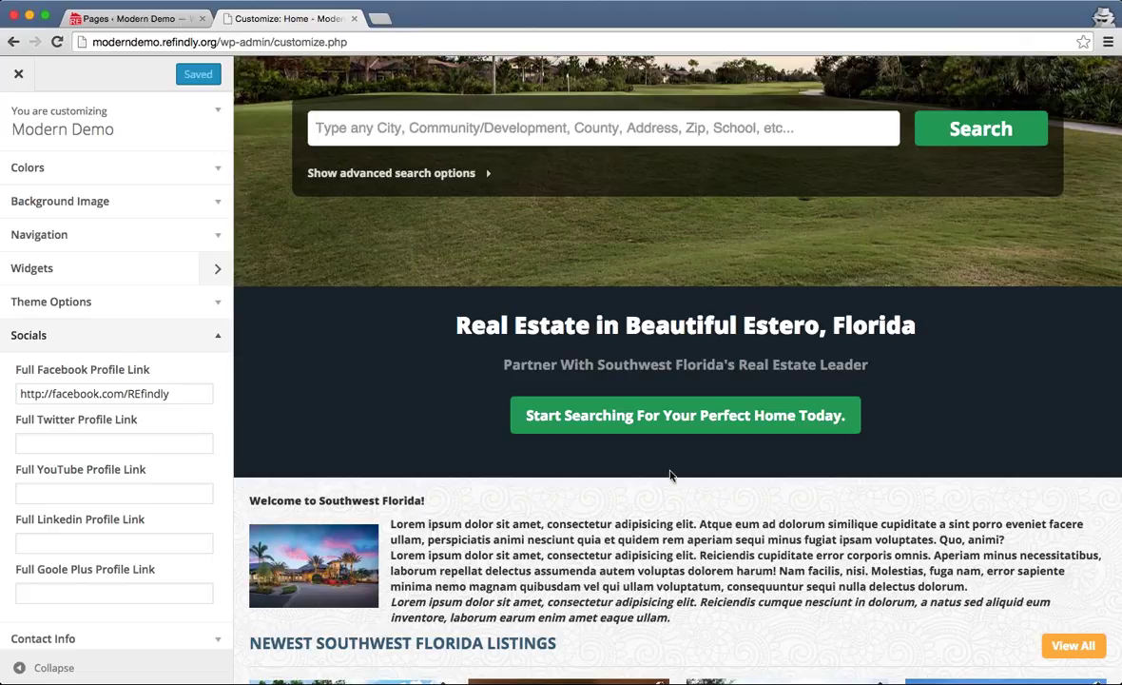
pyautogui.scroll(3, 670, 475)
pyautogui.scroll(-7, 676, 466)
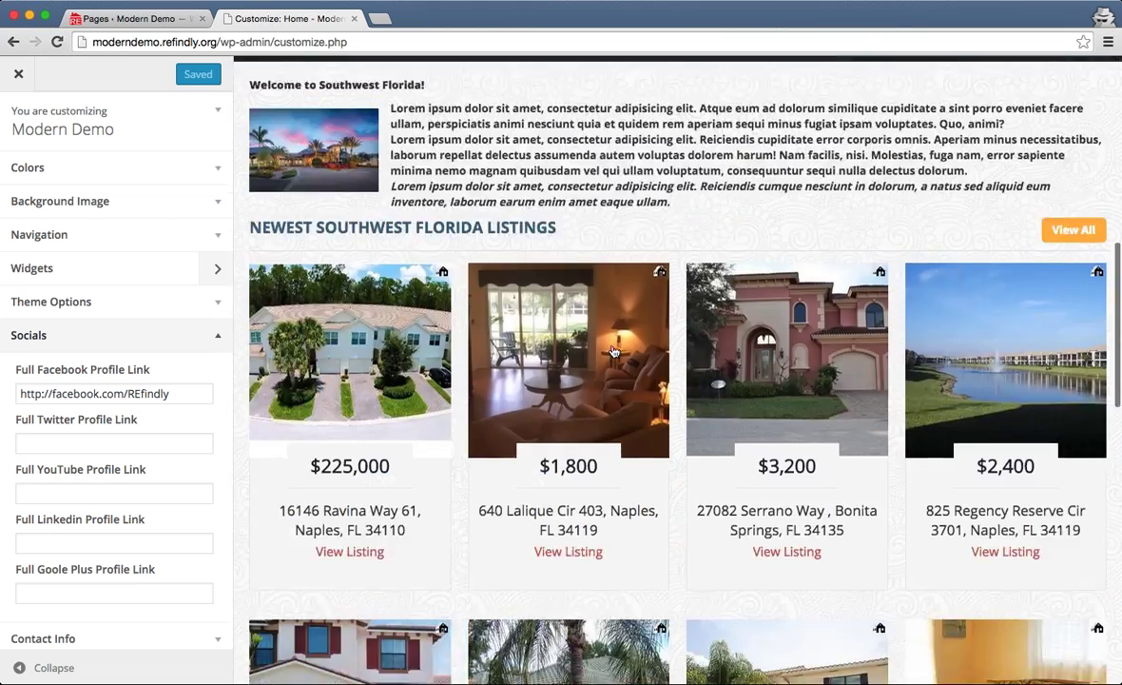
pyautogui.scroll(-12, 613, 352)
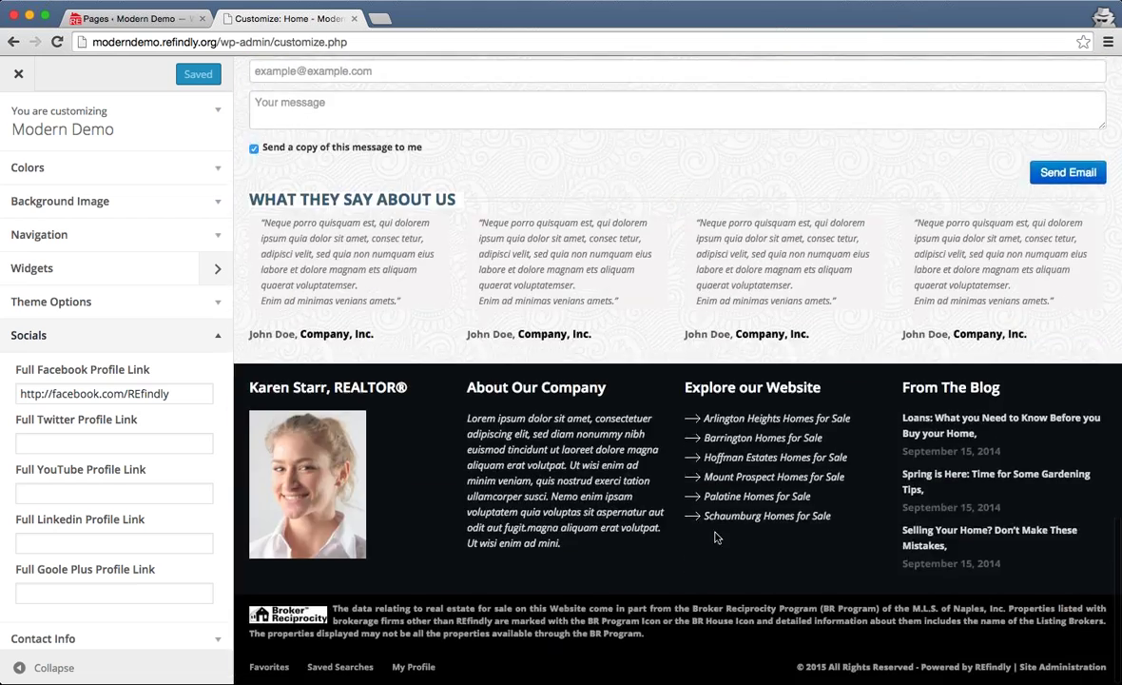
pyautogui.scroll(20, 659, 553)
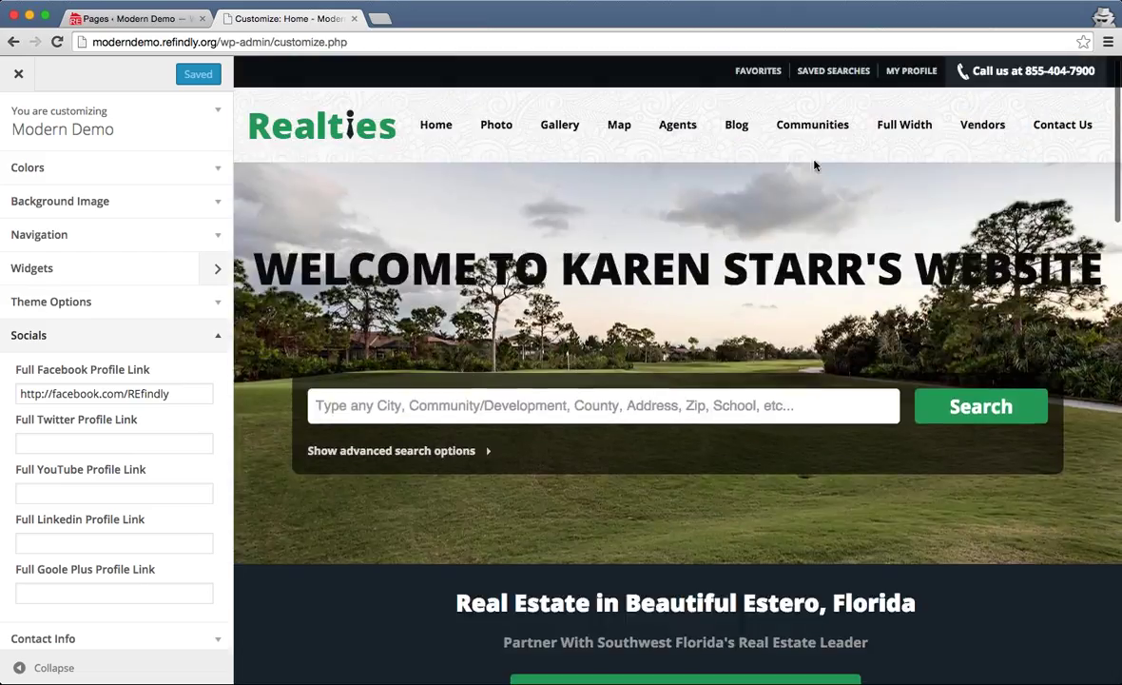
pyautogui.scroll(-20, 814, 166)
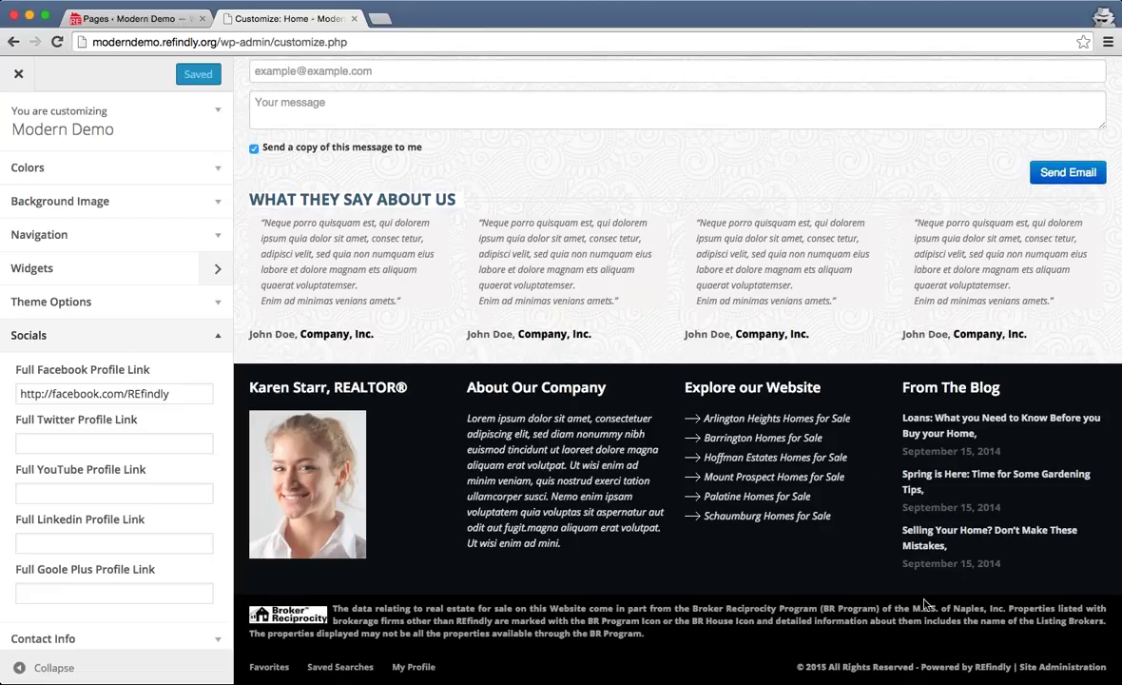
# - Switch from the Socials settings to Contact Info and show the Contact Us page in the preview
pyautogui.click(214, 334)
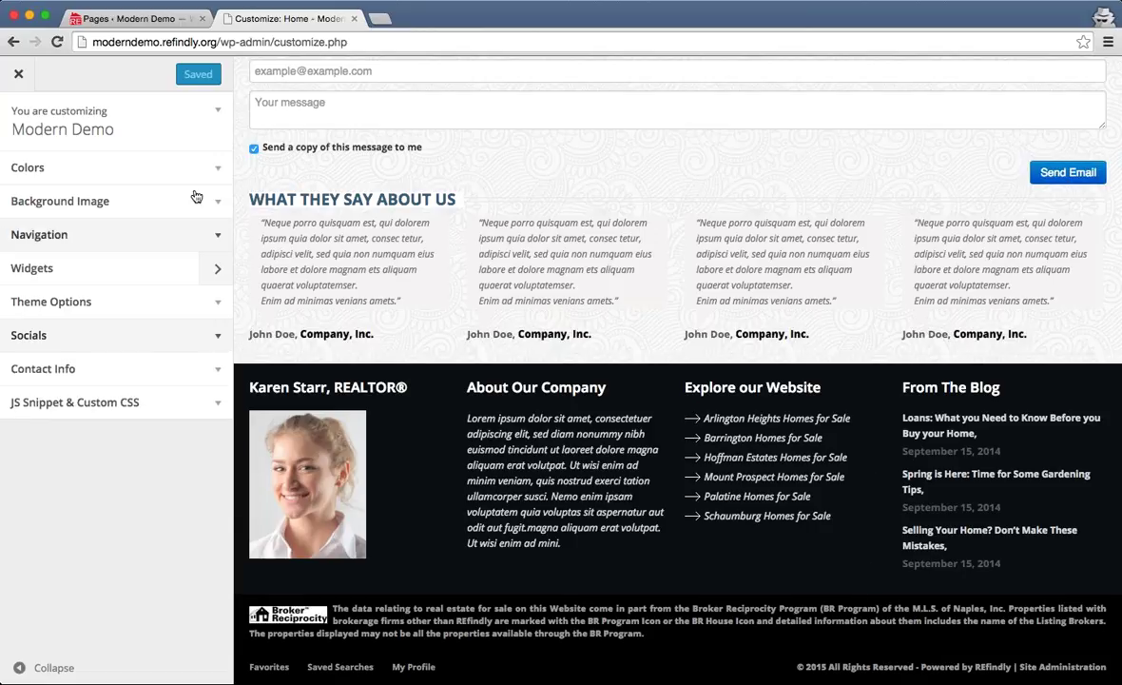
pyautogui.click(218, 371)
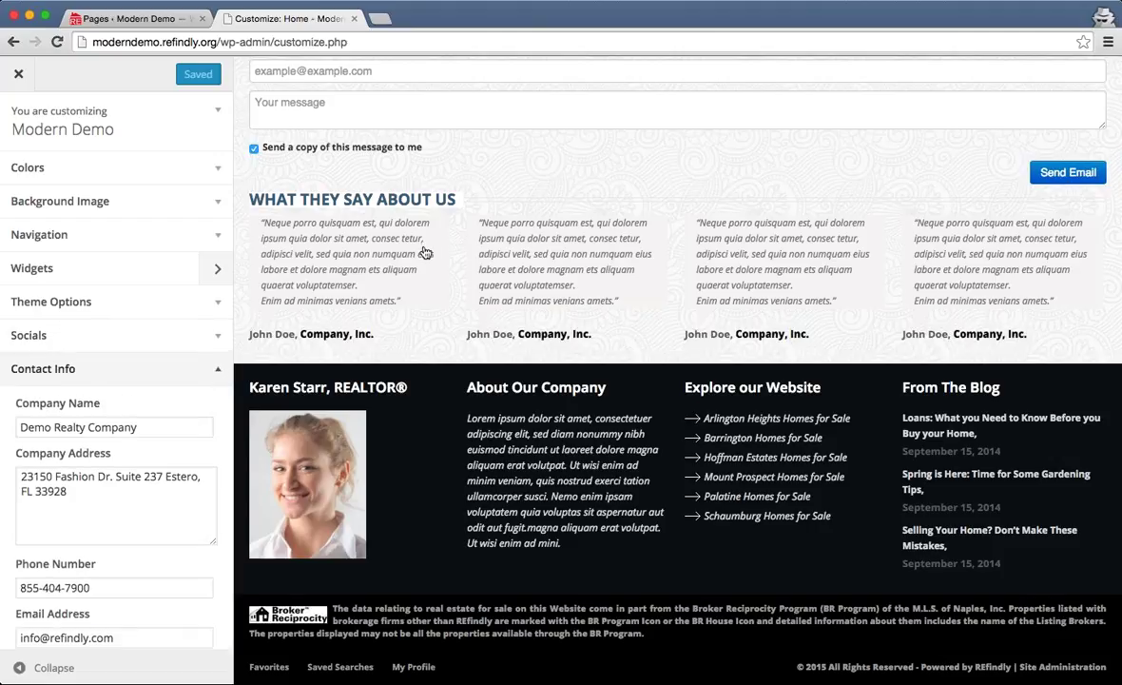
pyautogui.scroll(20, 466, 381)
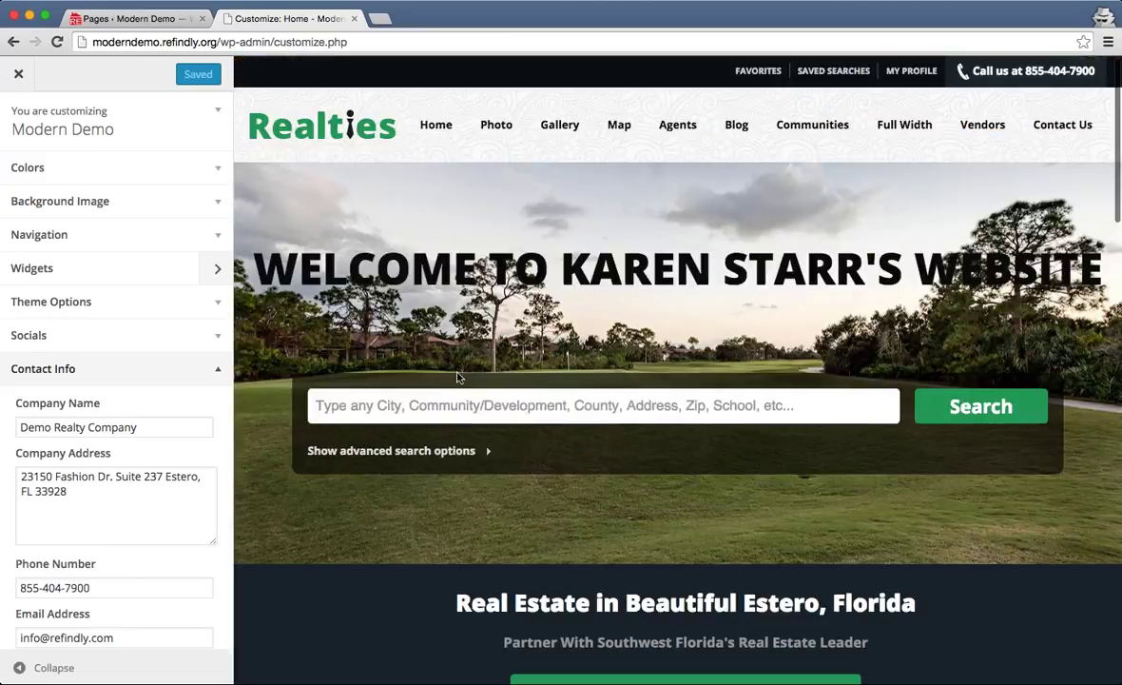
pyautogui.click(1058, 131)
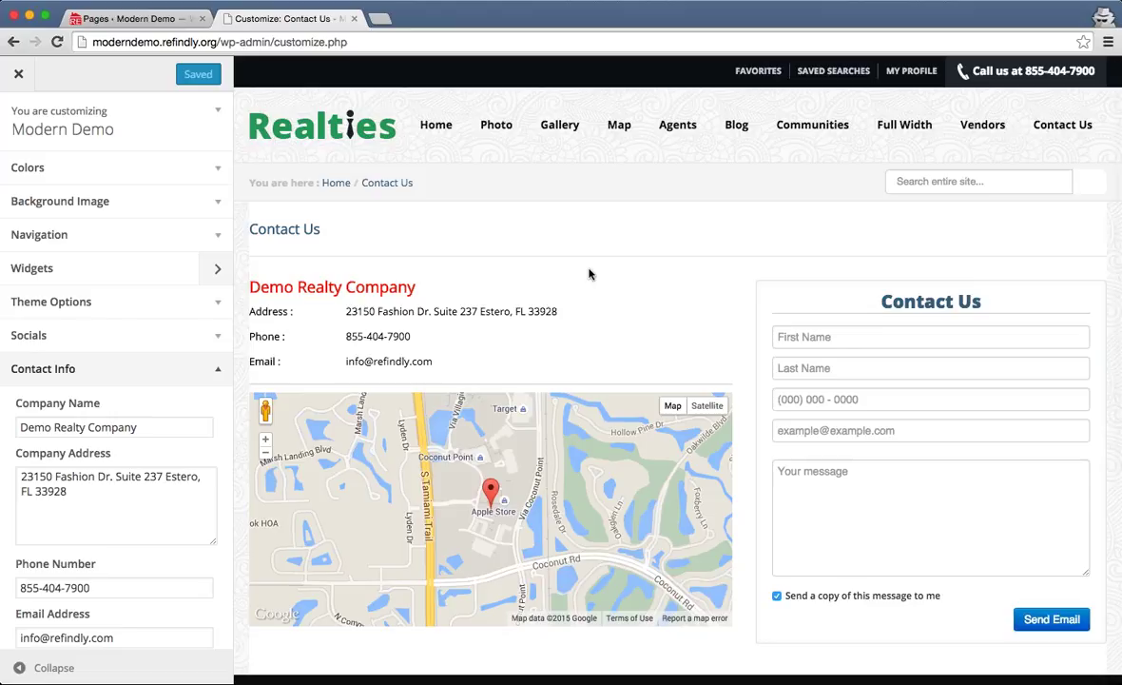
pyautogui.scroll(-2, 717, 294)
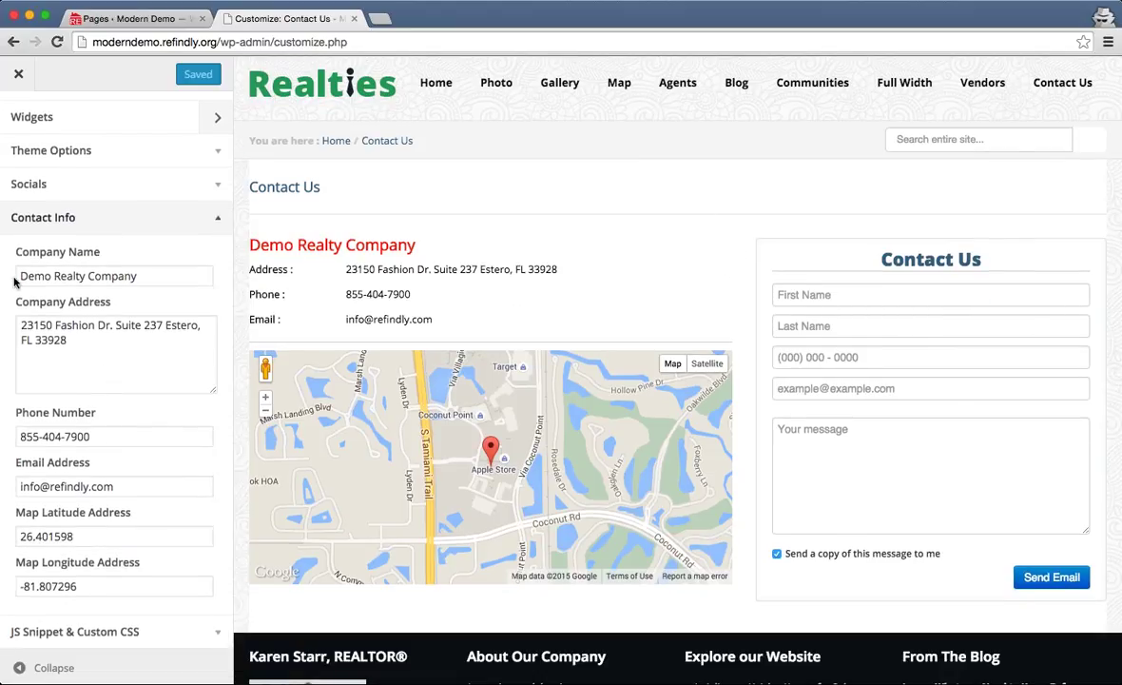
# - Compare the company name, address, phone and email fields in Contact Info with the details on the Contact Us page
pyautogui.moveTo(249, 245); pyautogui.dragTo(428, 243)
pyautogui.click(420, 244)
pyautogui.moveTo(67, 340); pyautogui.dragTo(48, 340)
pyautogui.moveTo(346, 269); pyautogui.dragTo(533, 269)
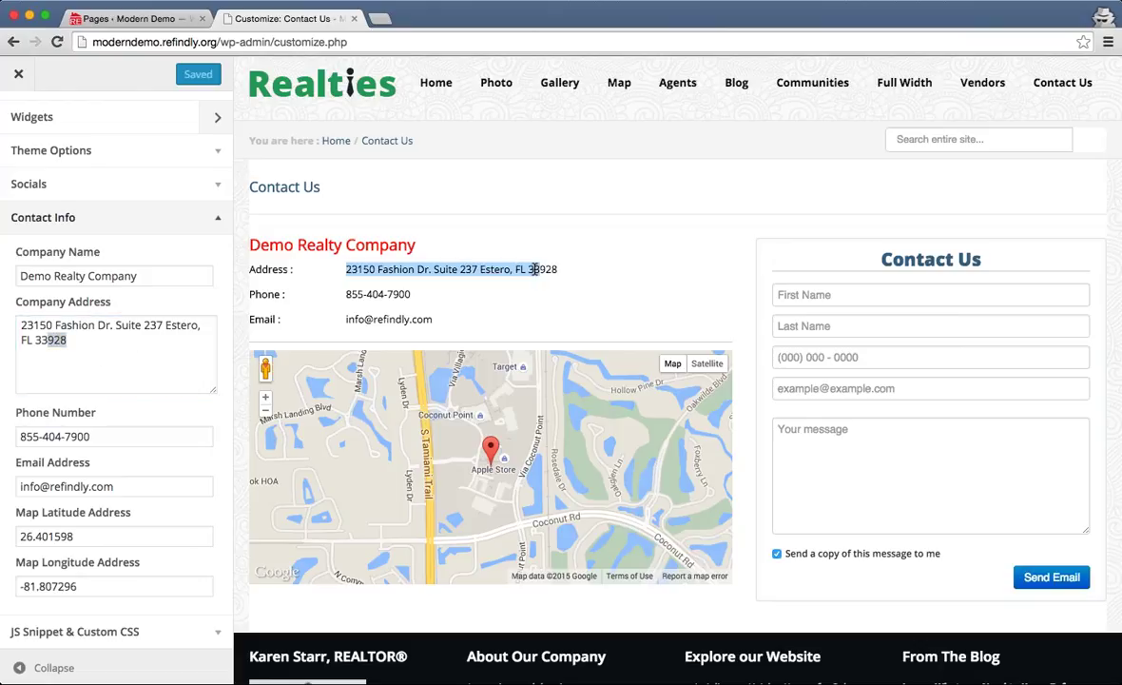
pyautogui.click(536, 269)
pyautogui.click(119, 436)
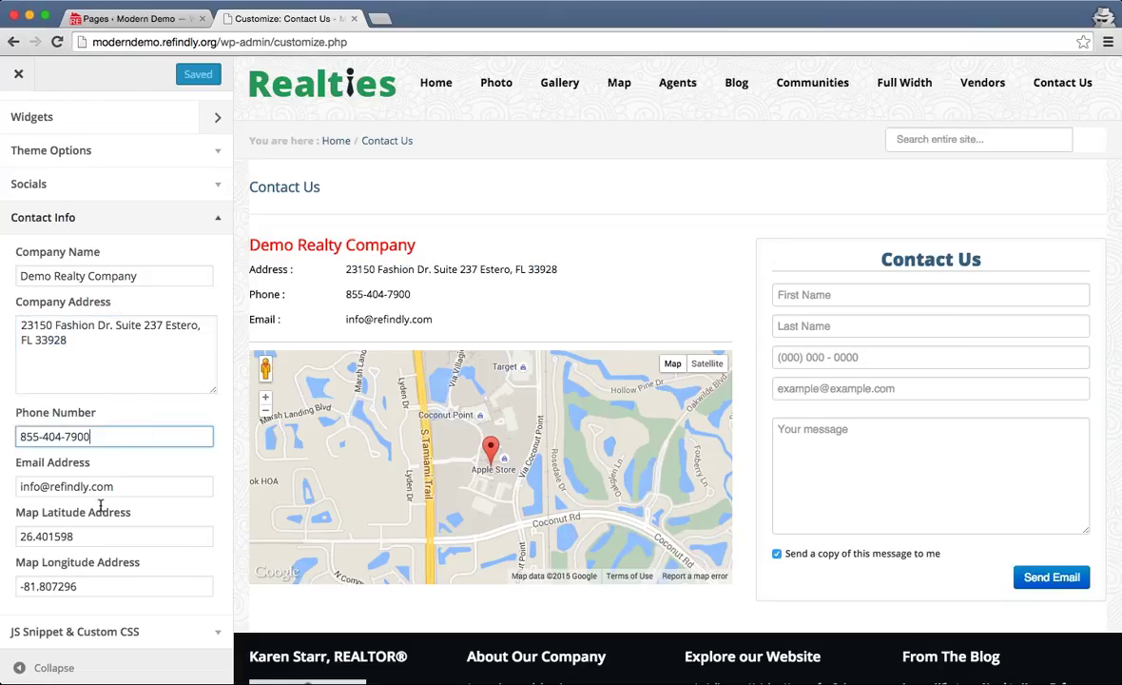
pyautogui.moveTo(20, 486); pyautogui.dragTo(112, 485)
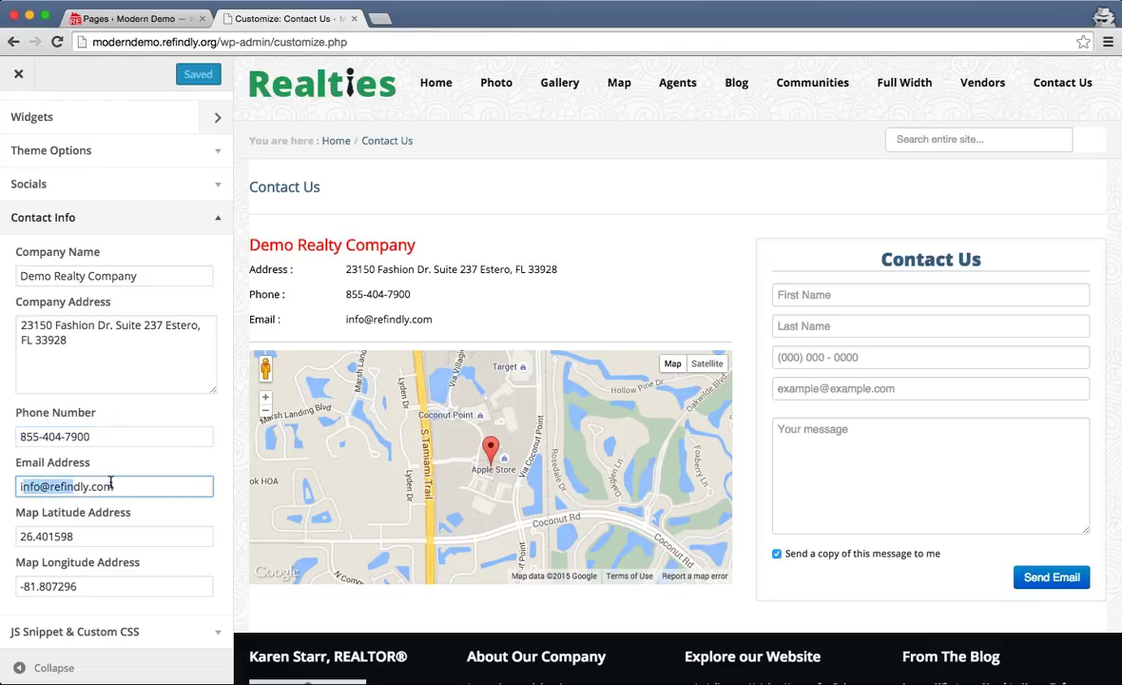
pyautogui.click(175, 482)
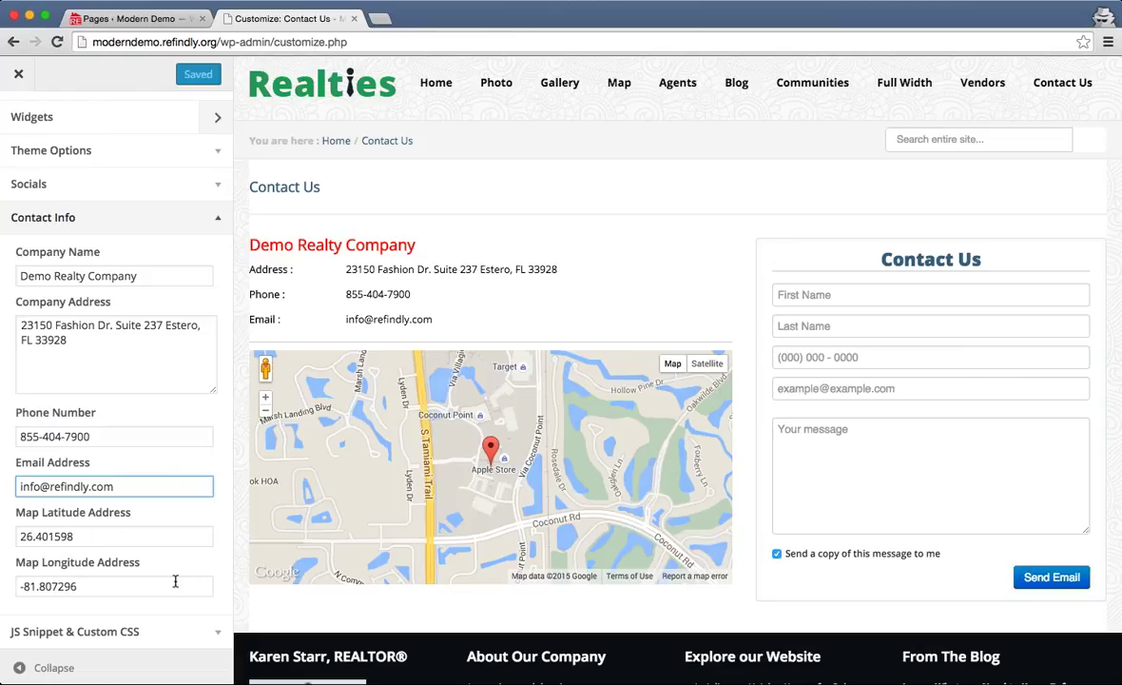
# - Check the company address and email fields, and compare the Phone Number field with the call-us number in the site header
pyautogui.click(97, 332)
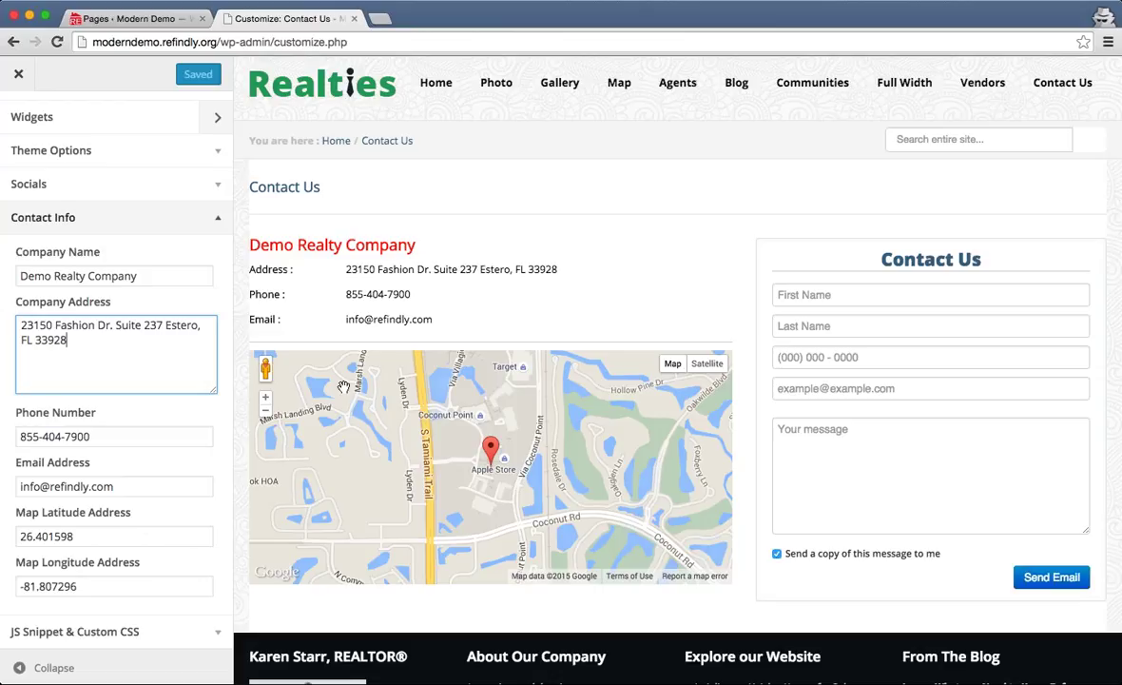
pyautogui.click(182, 436)
pyautogui.click(167, 486)
pyautogui.moveTo(19, 435); pyautogui.dragTo(108, 434)
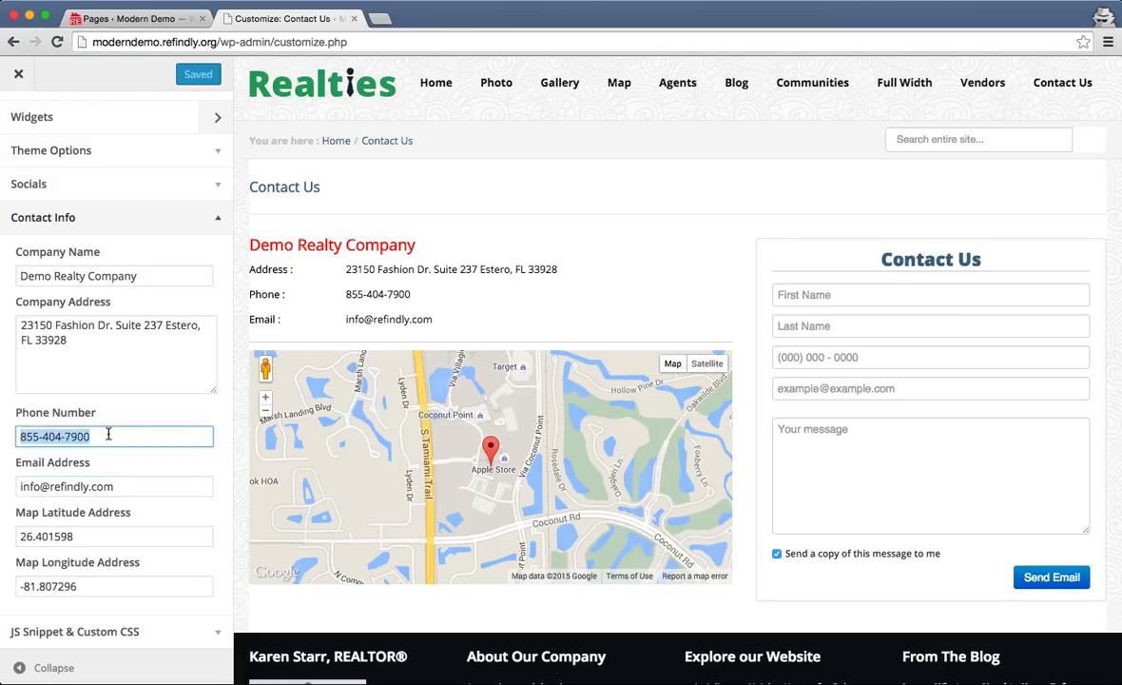
pyautogui.click(115, 435)
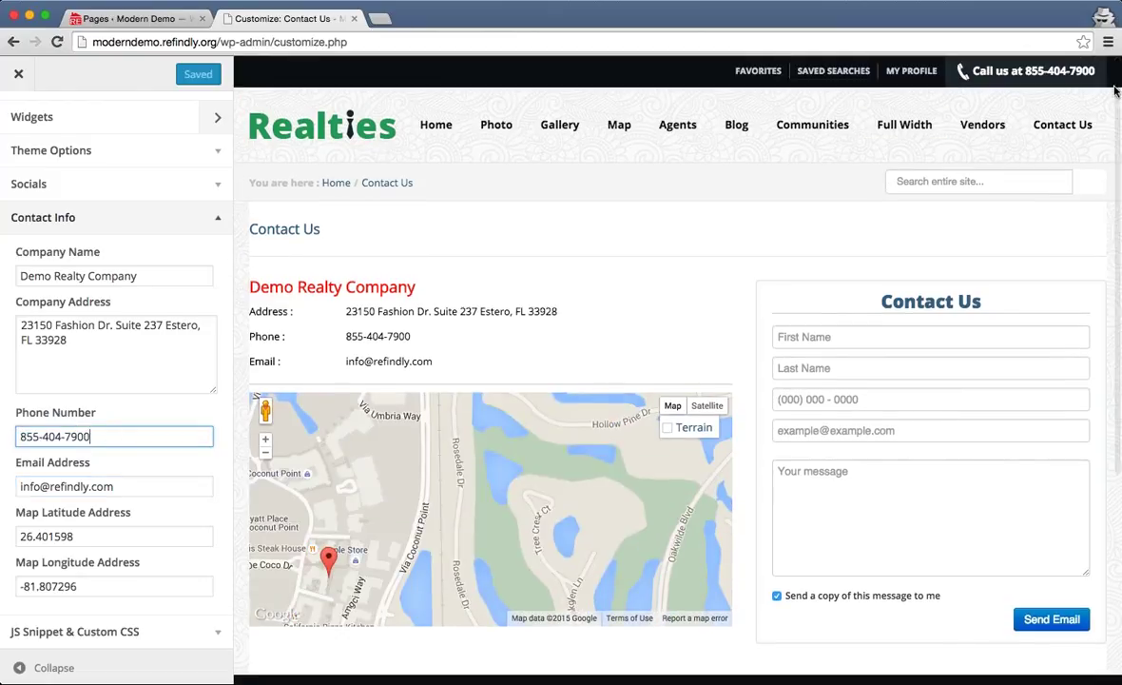
pyautogui.moveTo(1094, 70); pyautogui.dragTo(971, 72)
pyautogui.click(971, 72)
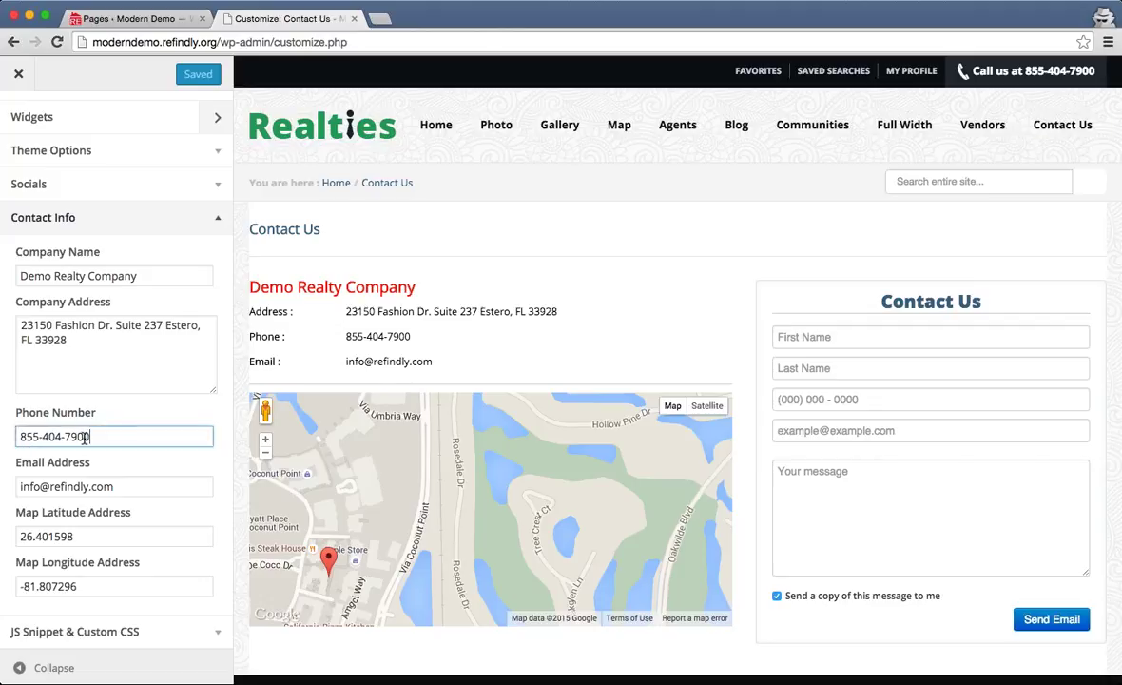
pyautogui.moveTo(83, 433); pyautogui.dragTo(31, 433)
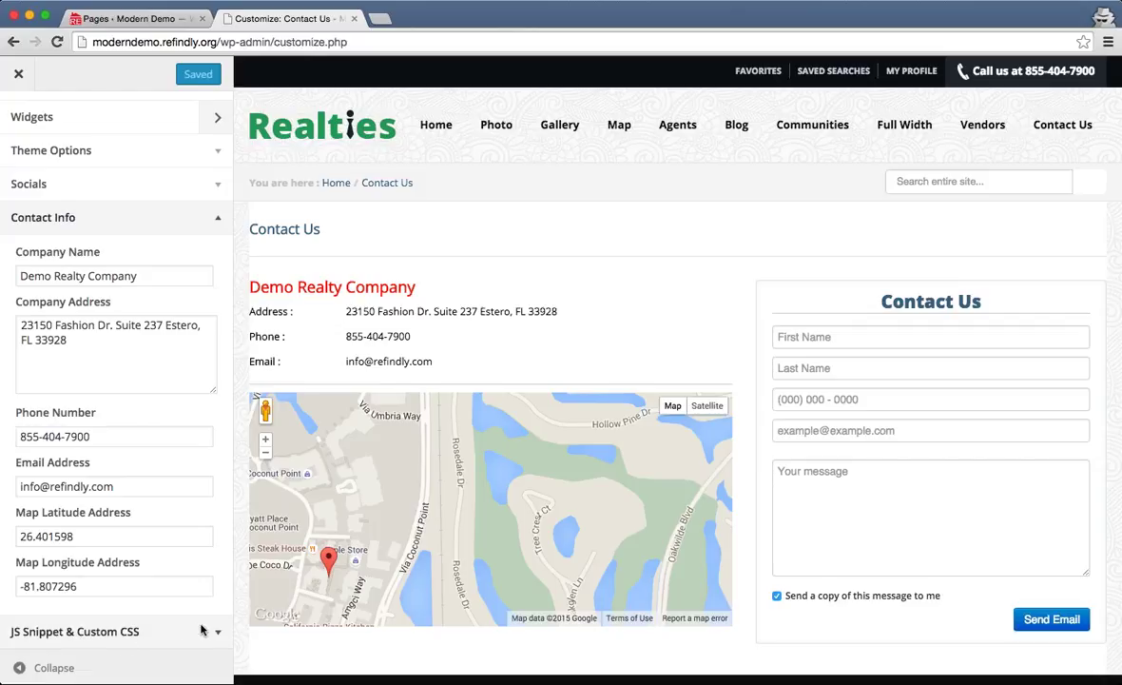
# - Collapse the Contact Info section, check the Contact Us page down to the footer and return the preview to the Home page
pyautogui.scroll(3, 218, 217)
pyautogui.click(215, 327)
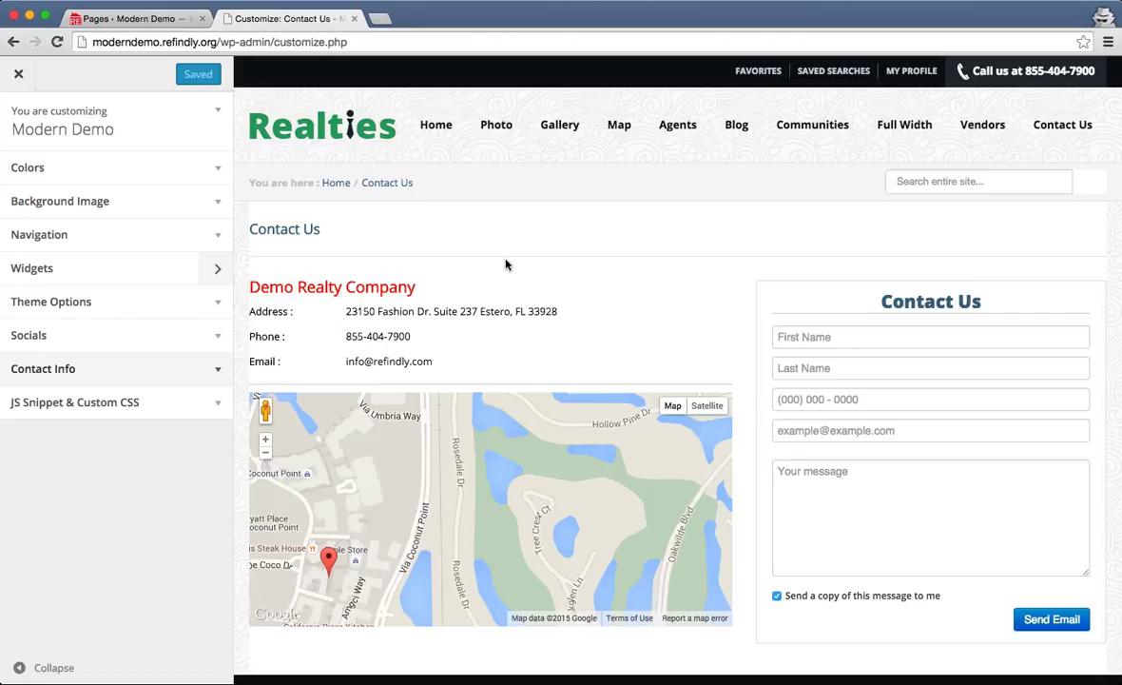
pyautogui.scroll(-3, 761, 409)
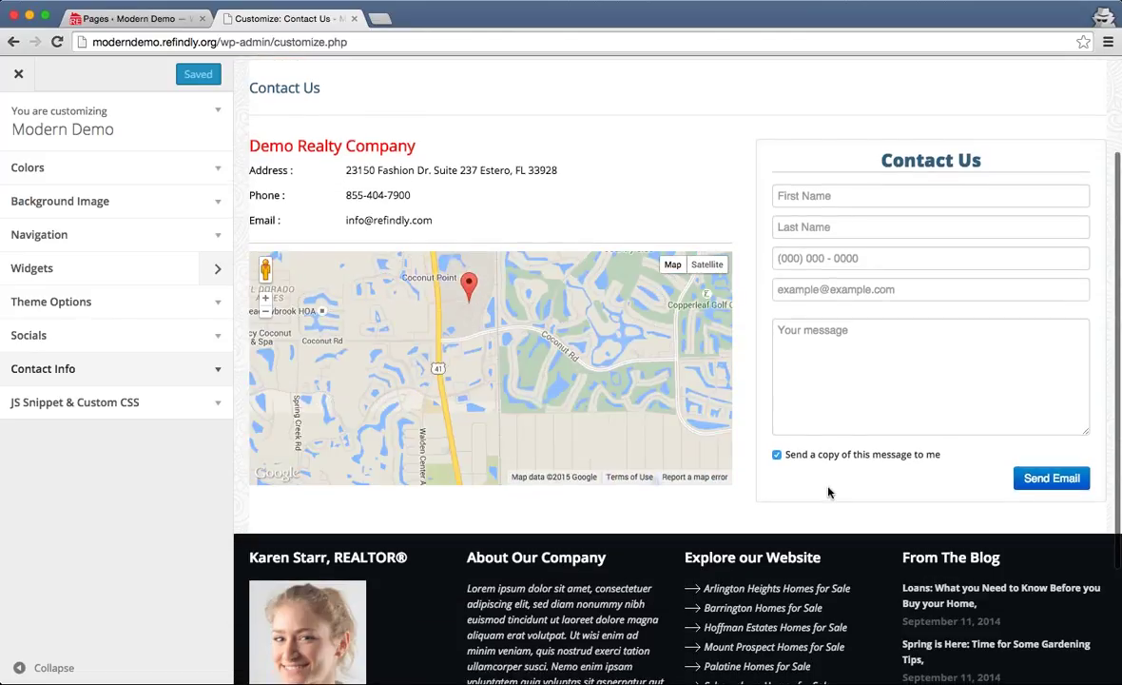
pyautogui.scroll(3, 794, 493)
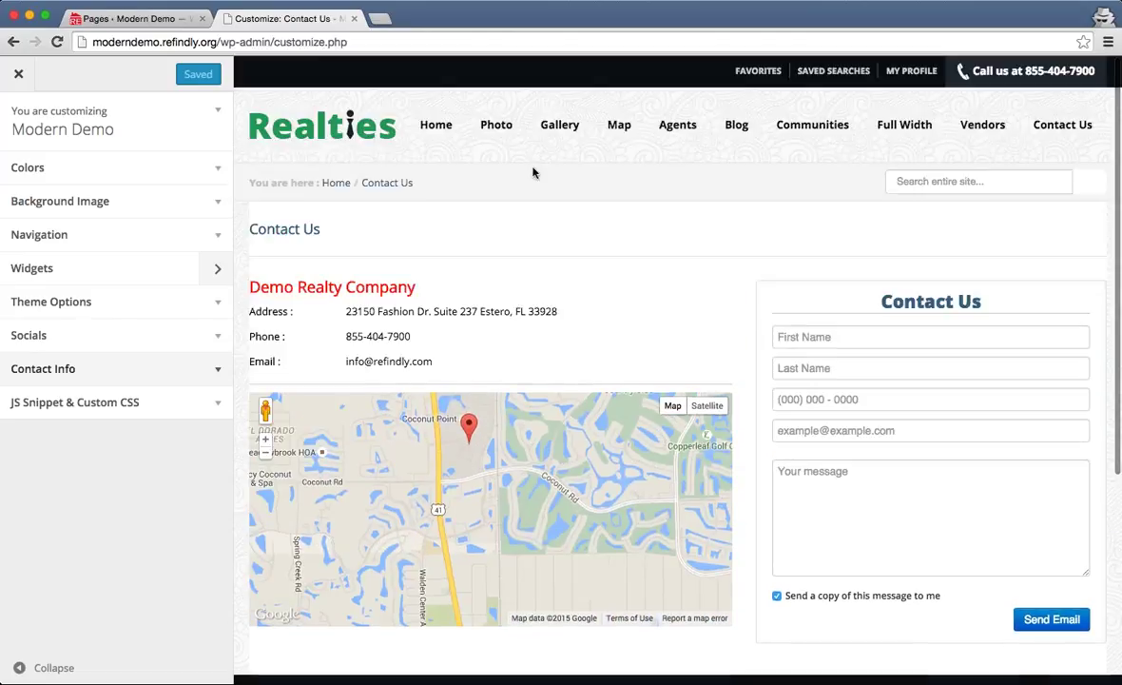
pyautogui.click(436, 133)
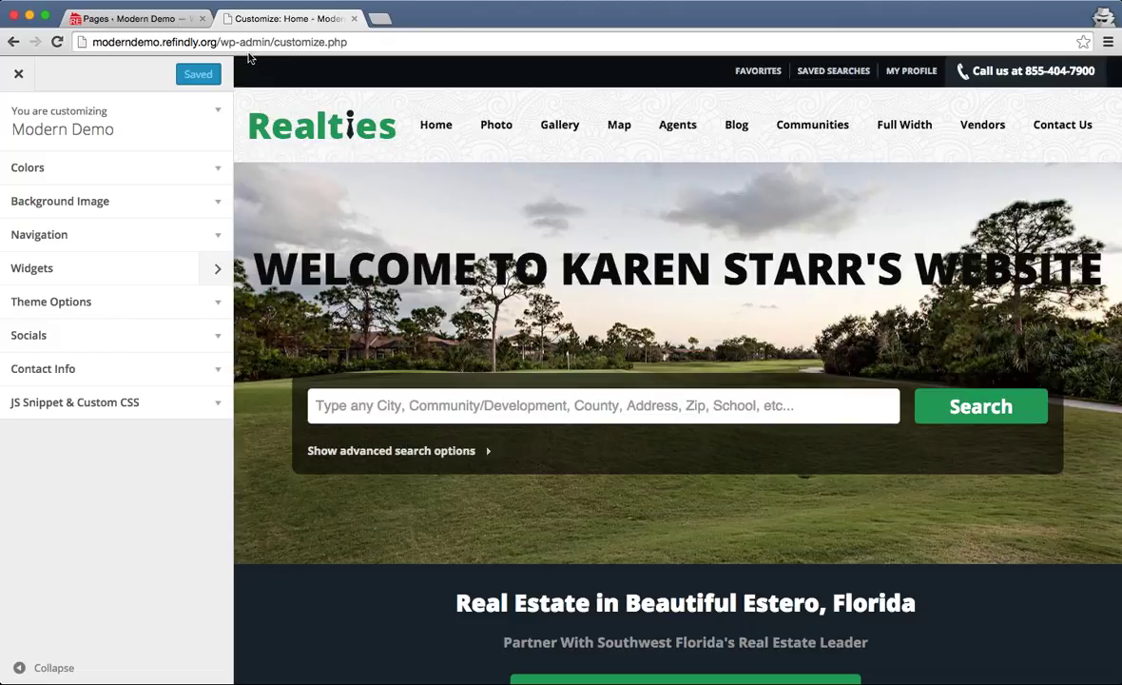
# - Open the classic theme demo site at classicdemo.refindly.org and look over its homepage down to the realtor introduction
pyautogui.click(249, 44)
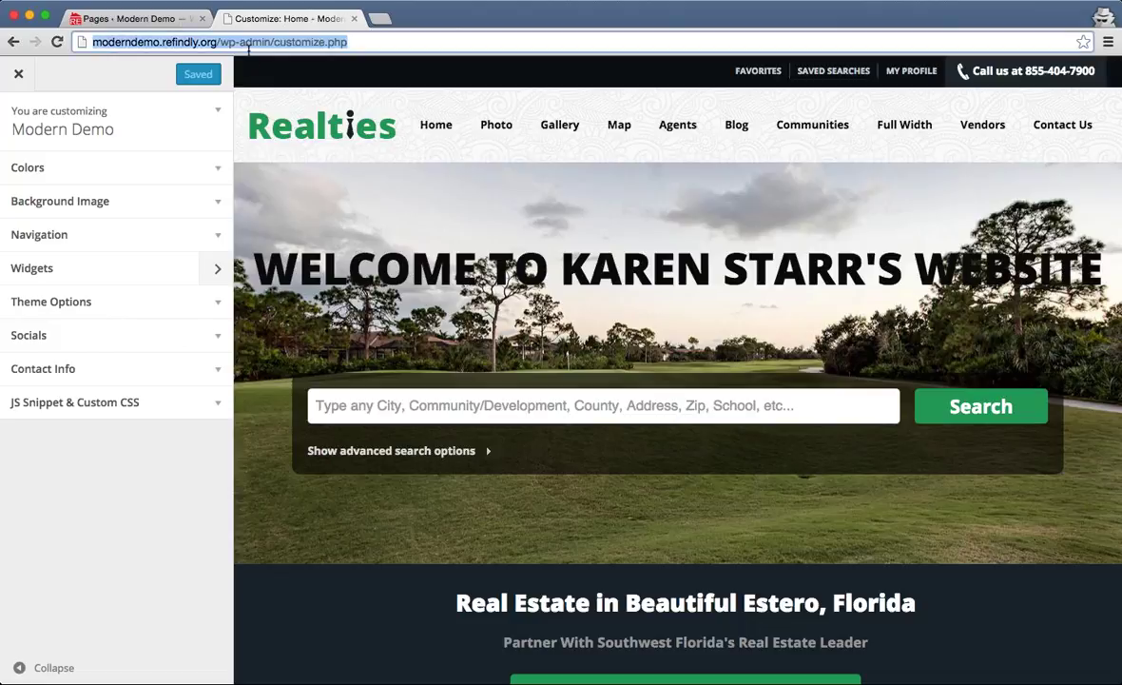
pyautogui.write('classic')
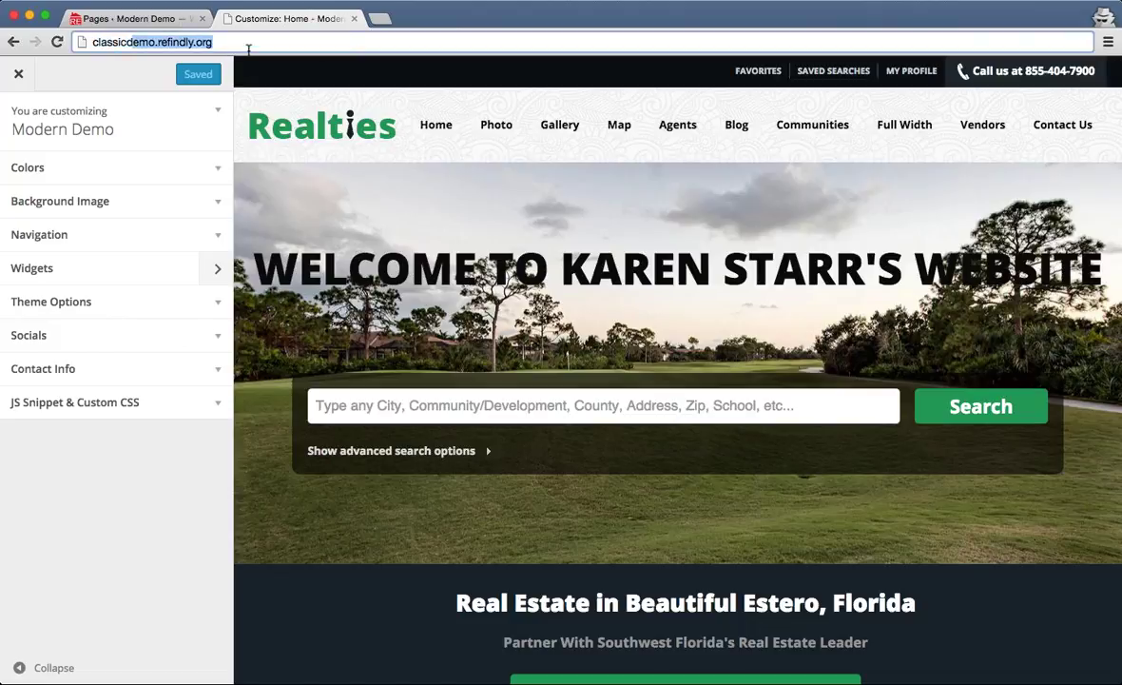
pyautogui.press('Return')
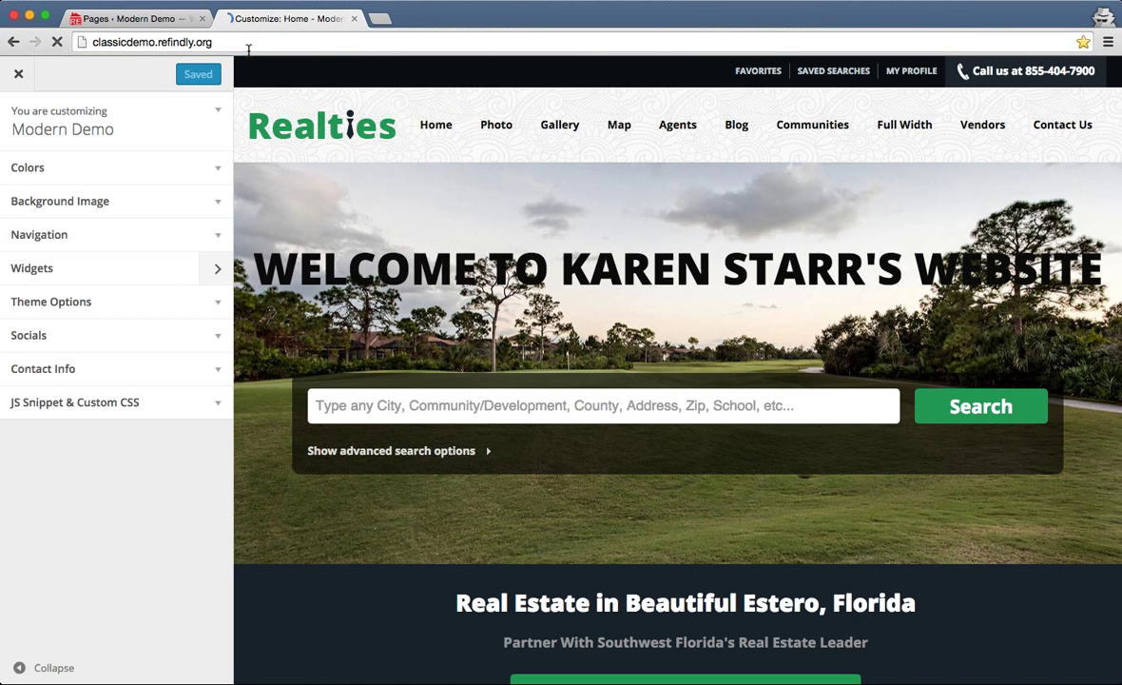
pyautogui.scroll(-10, 484, 376)
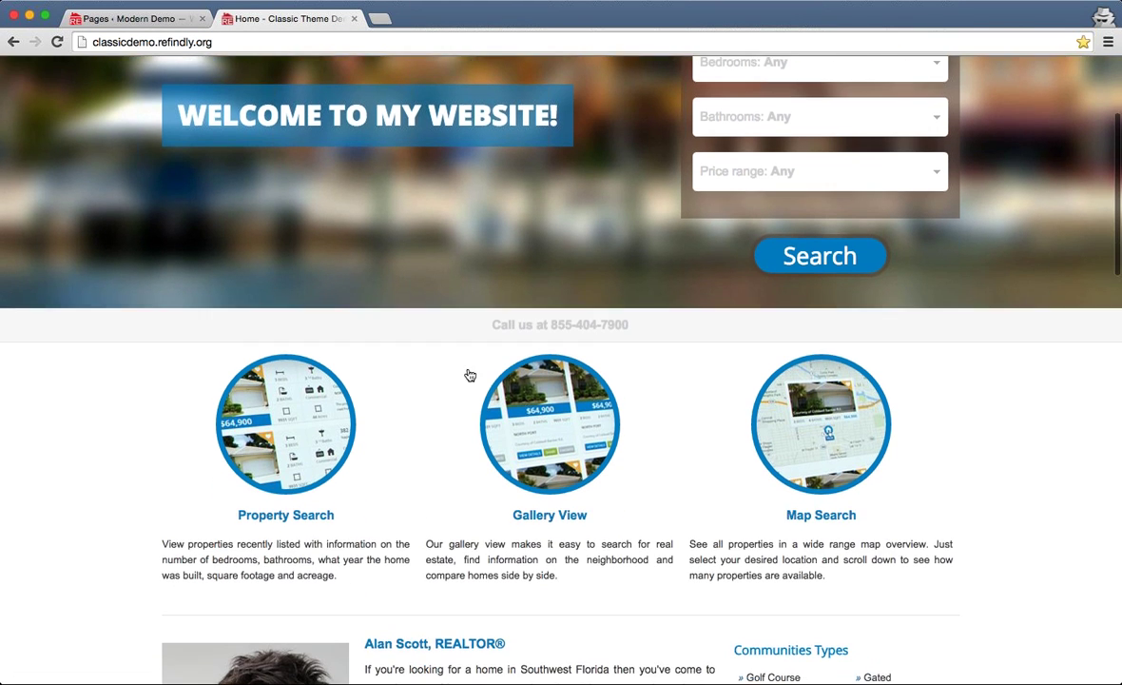
pyautogui.scroll(-3, 444, 302)
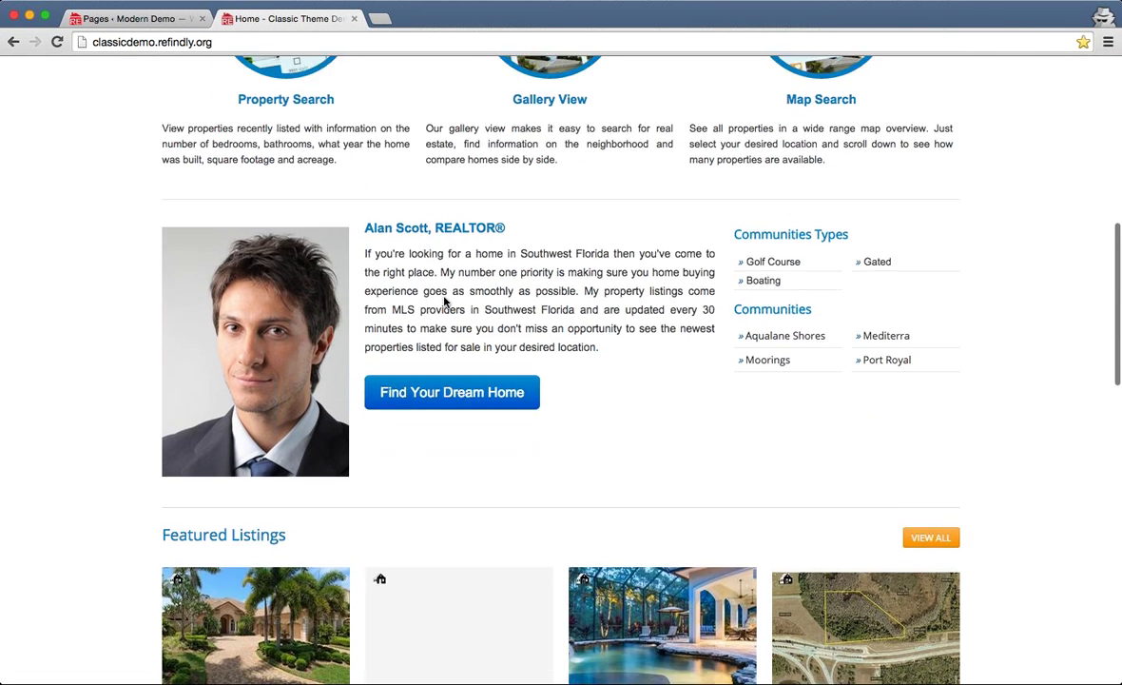
# - Examine the realtor's introduction paragraph on the classic demo homepage, highlighting its text temporarily
pyautogui.moveTo(620, 330); pyautogui.dragTo(388, 223)
pyautogui.click(351, 222)
pyautogui.click(636, 318)
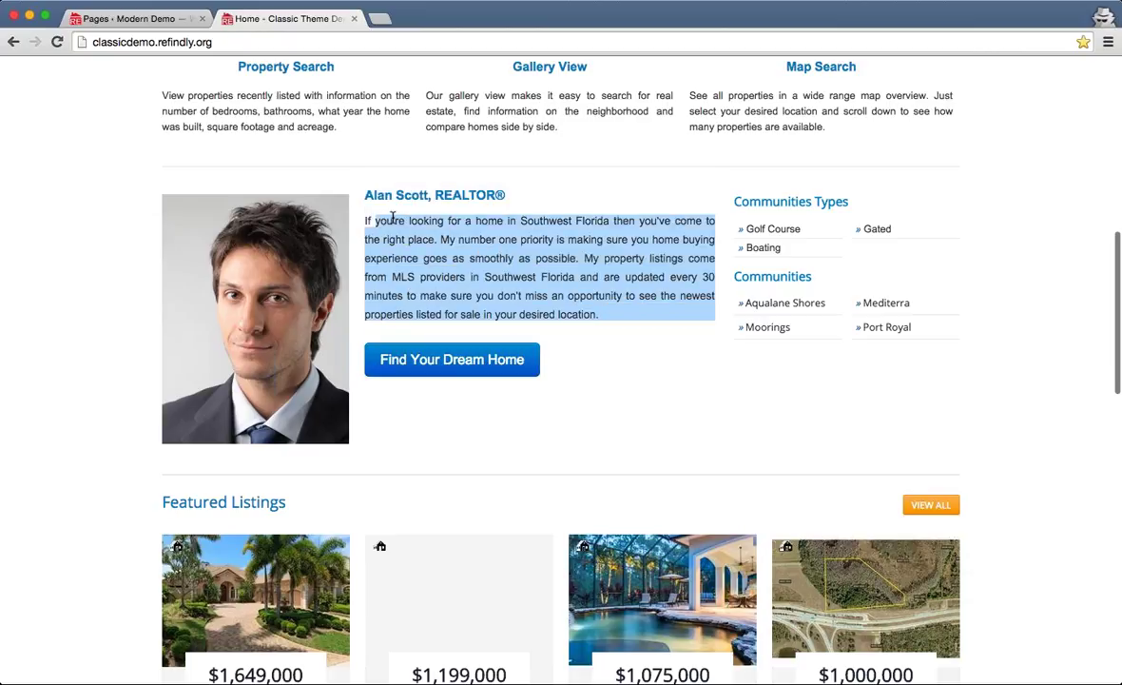
pyautogui.click(383, 222)
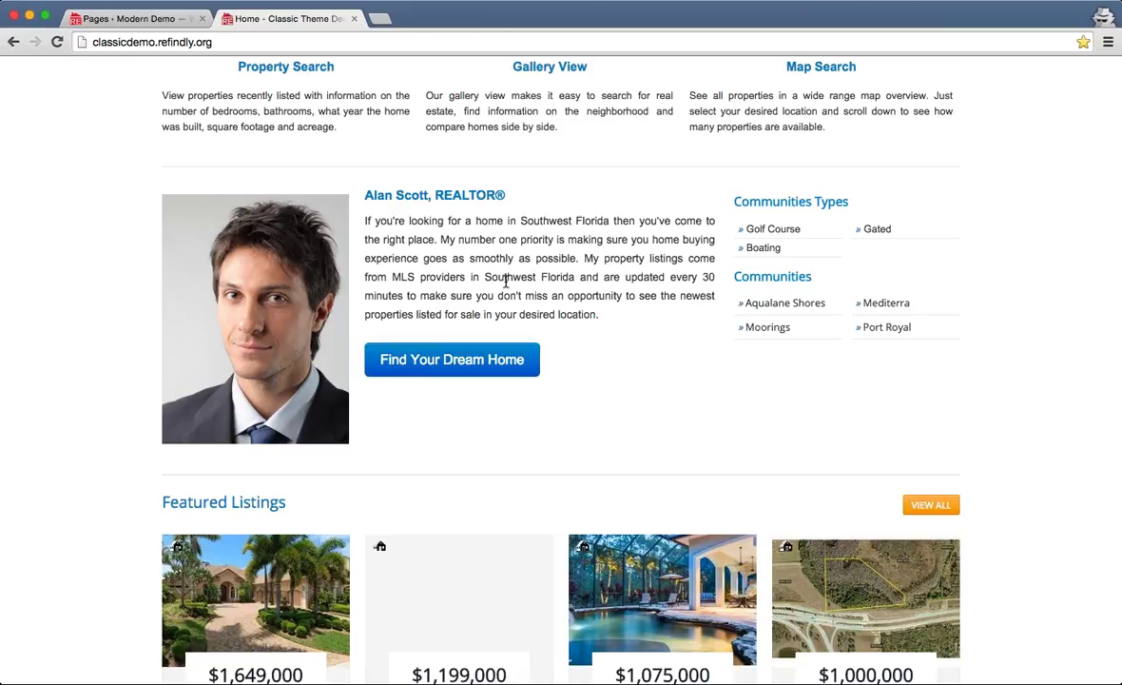
# - Review the Property Search, Gallery View and Map Search descriptions together with the realtor introduction below them
pyautogui.scroll(5, 507, 281)
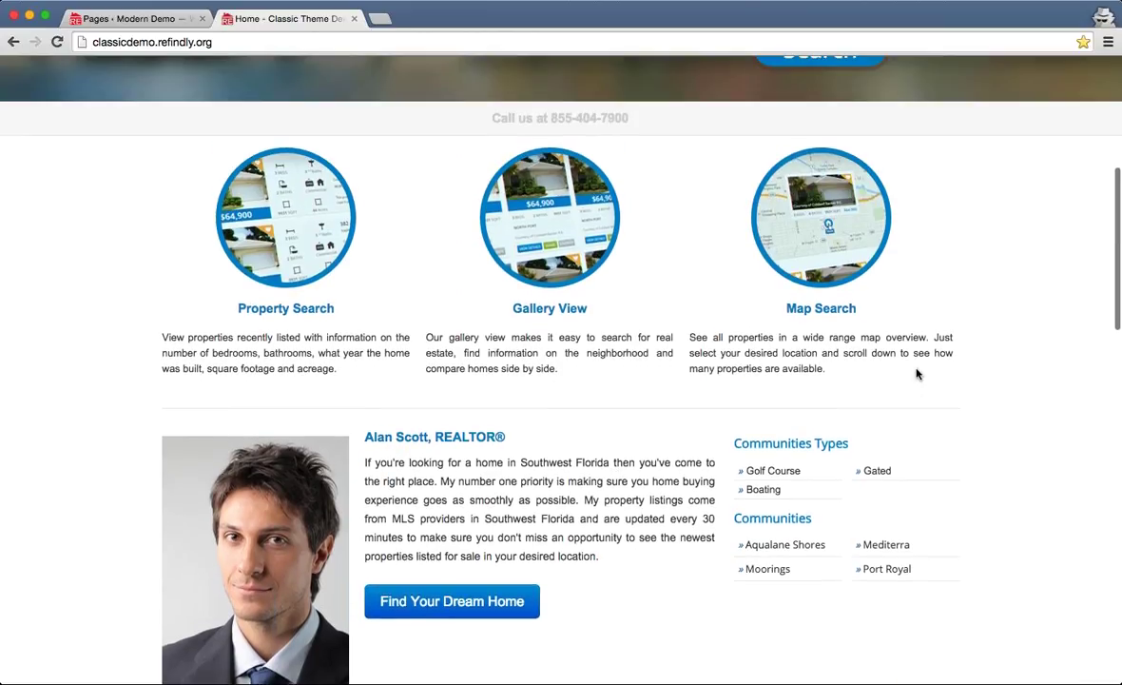
pyautogui.moveTo(917, 374); pyautogui.dragTo(219, 203)
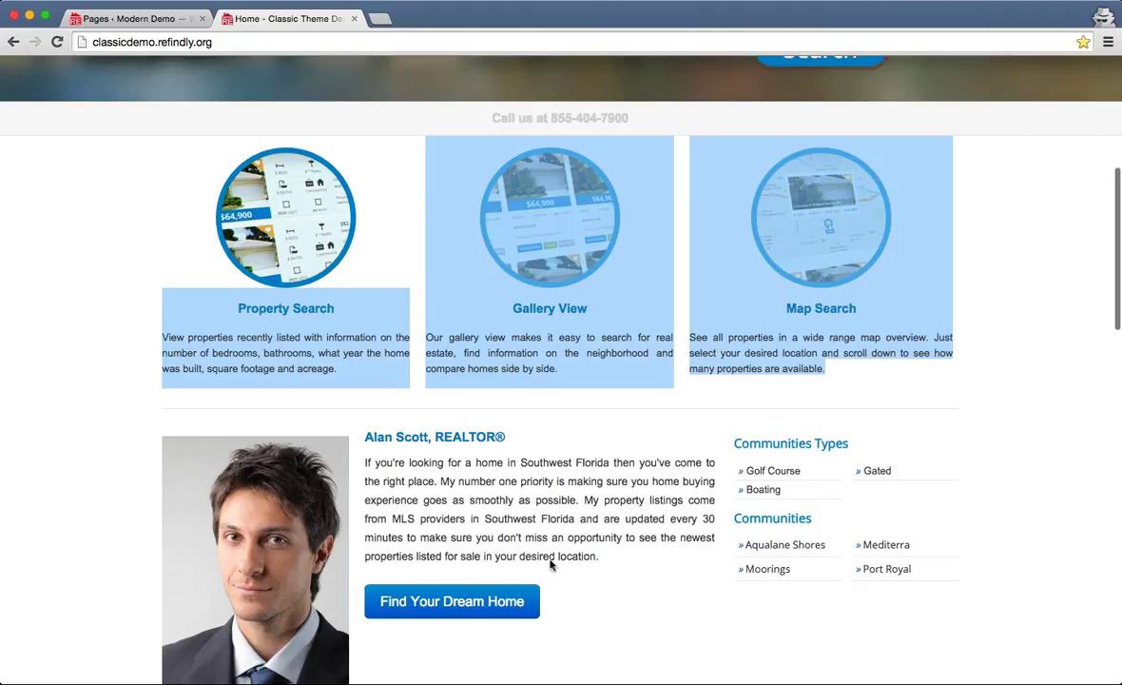
pyautogui.moveTo(549, 564); pyautogui.dragTo(220, 400)
pyautogui.click(587, 521)
pyautogui.scroll(-1, 587, 522)
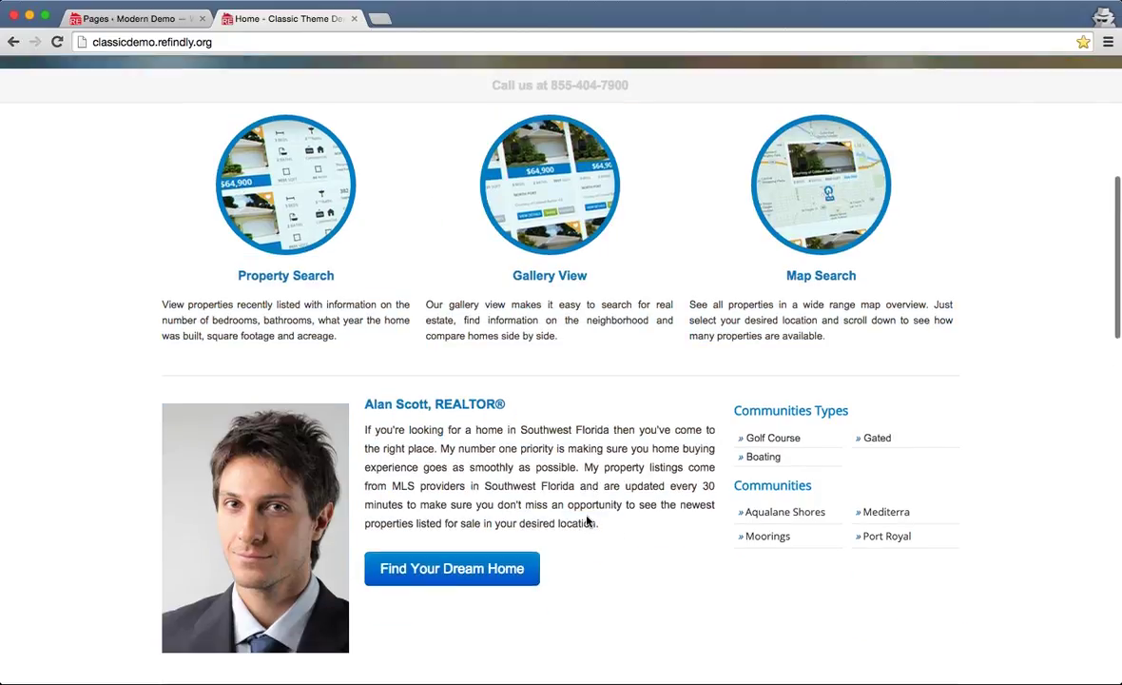
pyautogui.scroll(-3, 586, 521)
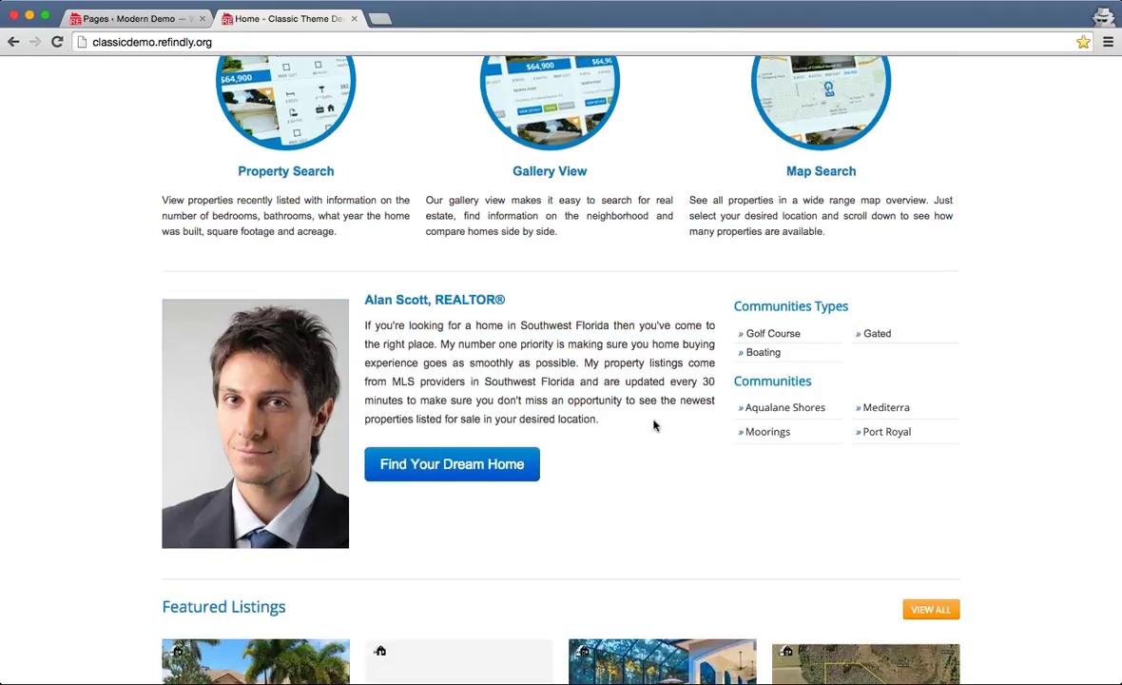
pyautogui.moveTo(656, 426); pyautogui.dragTo(400, 326)
pyautogui.click(431, 324)
# - Look through the homepage's Featured, New and Foreclosed Listings down to the footer, and return to the realtor introduction
pyautogui.scroll(-5, 629, 397)
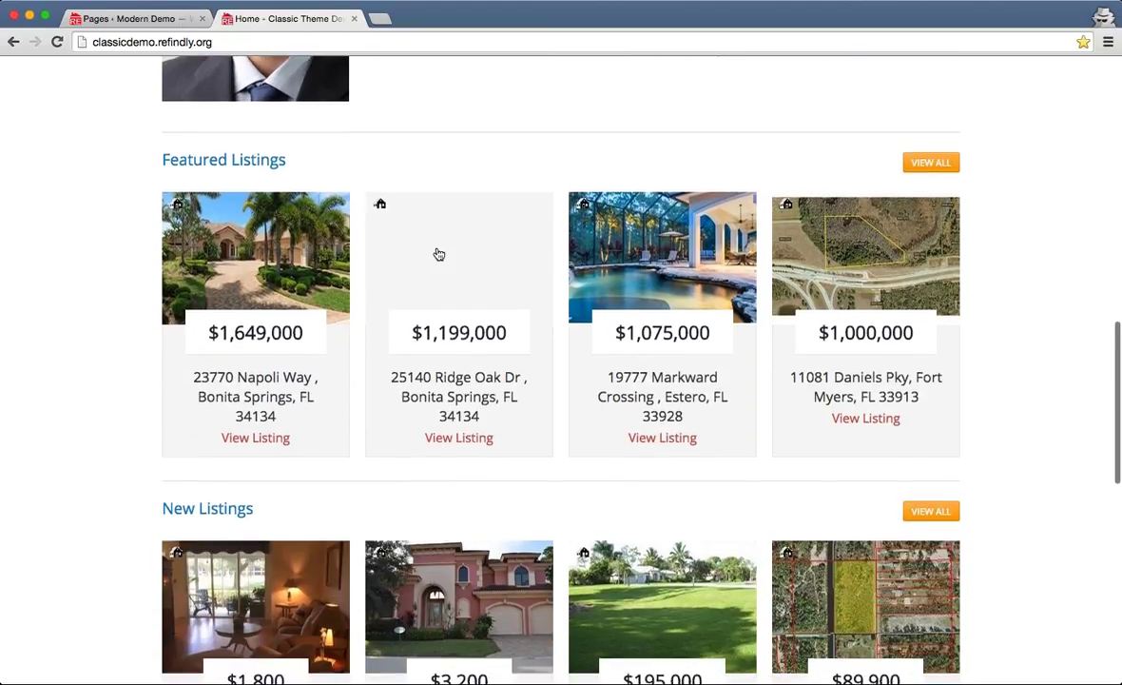
pyautogui.scroll(-4, 494, 295)
pyautogui.scroll(-5, 533, 323)
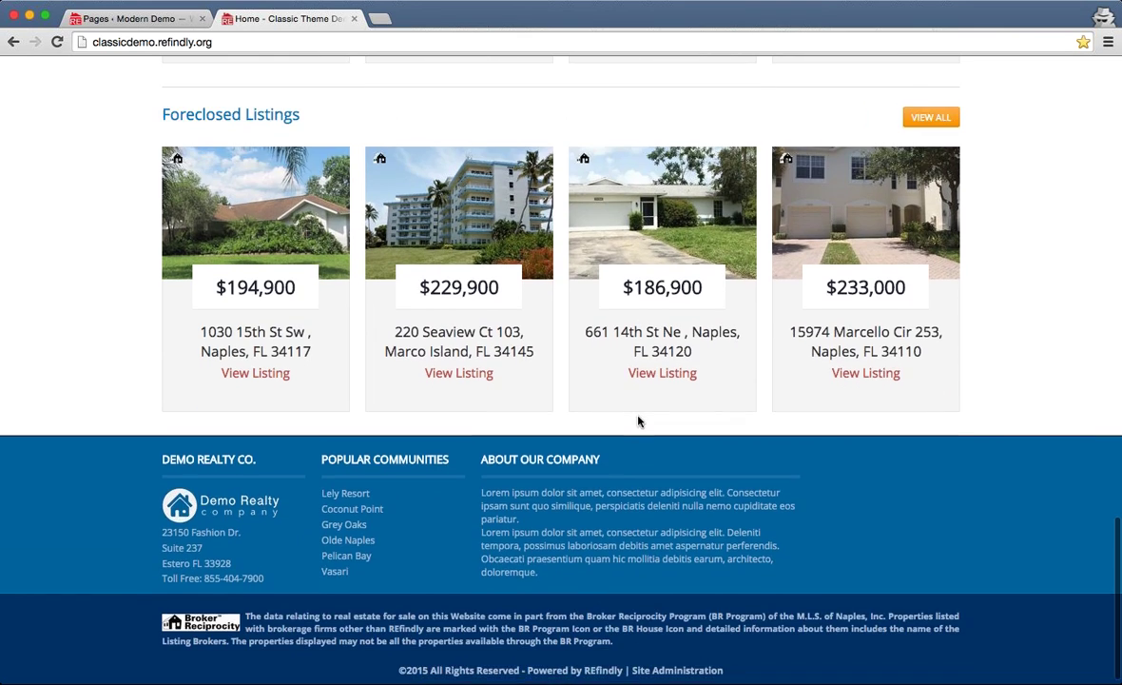
pyautogui.scroll(2, 641, 418)
pyautogui.scroll(13, 634, 436)
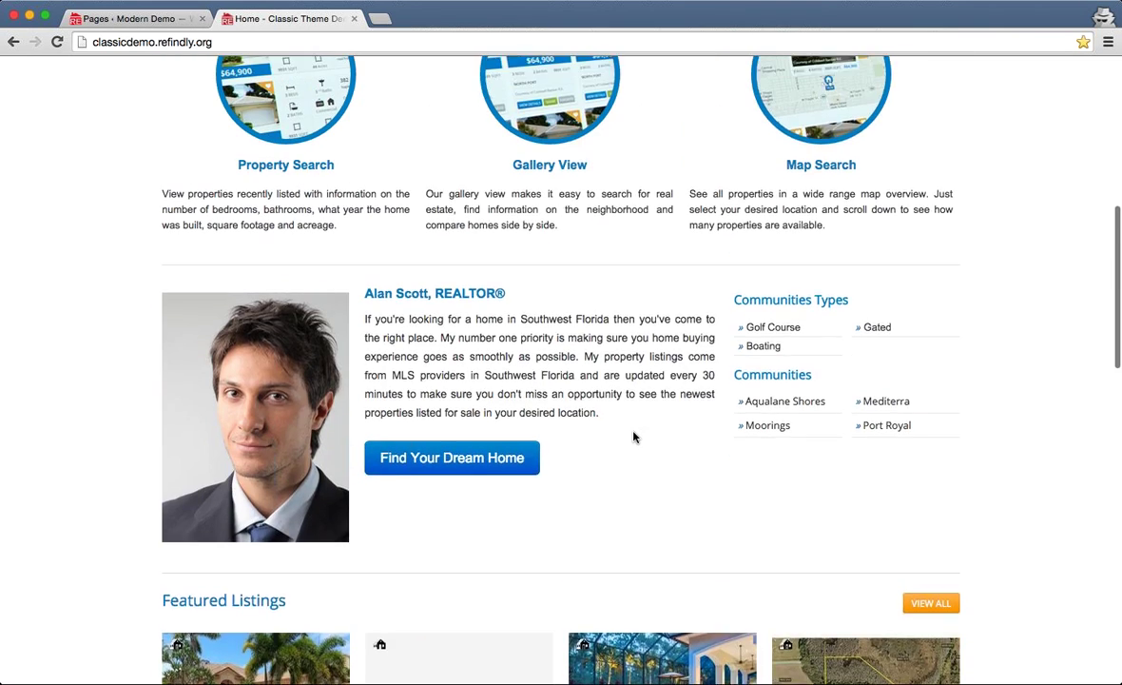
# - Compare the homepage's listing rows with the written realtor and communities content above them
pyautogui.scroll(-3, 634, 437)
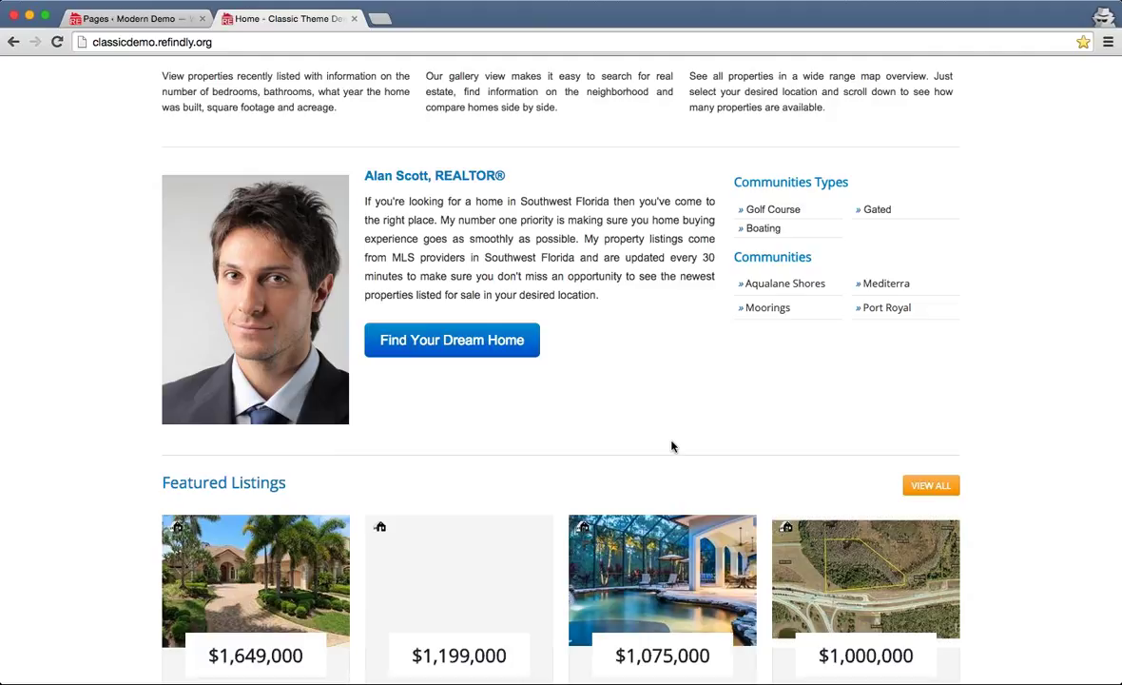
pyautogui.scroll(-4, 667, 451)
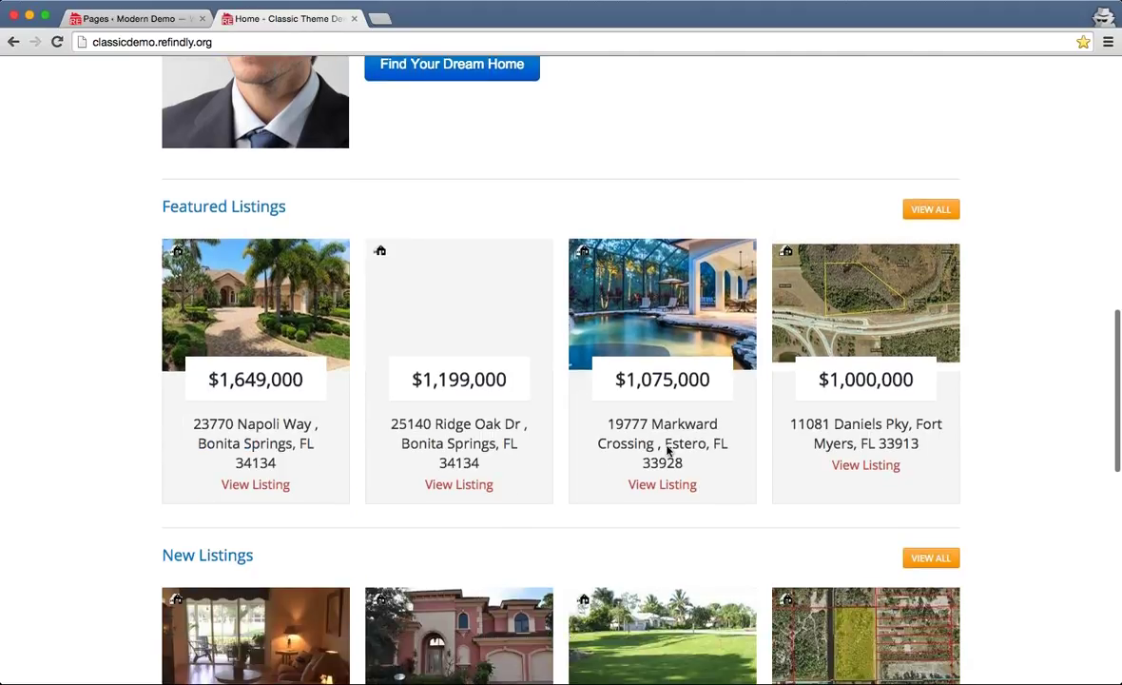
pyautogui.scroll(-3, 914, 474)
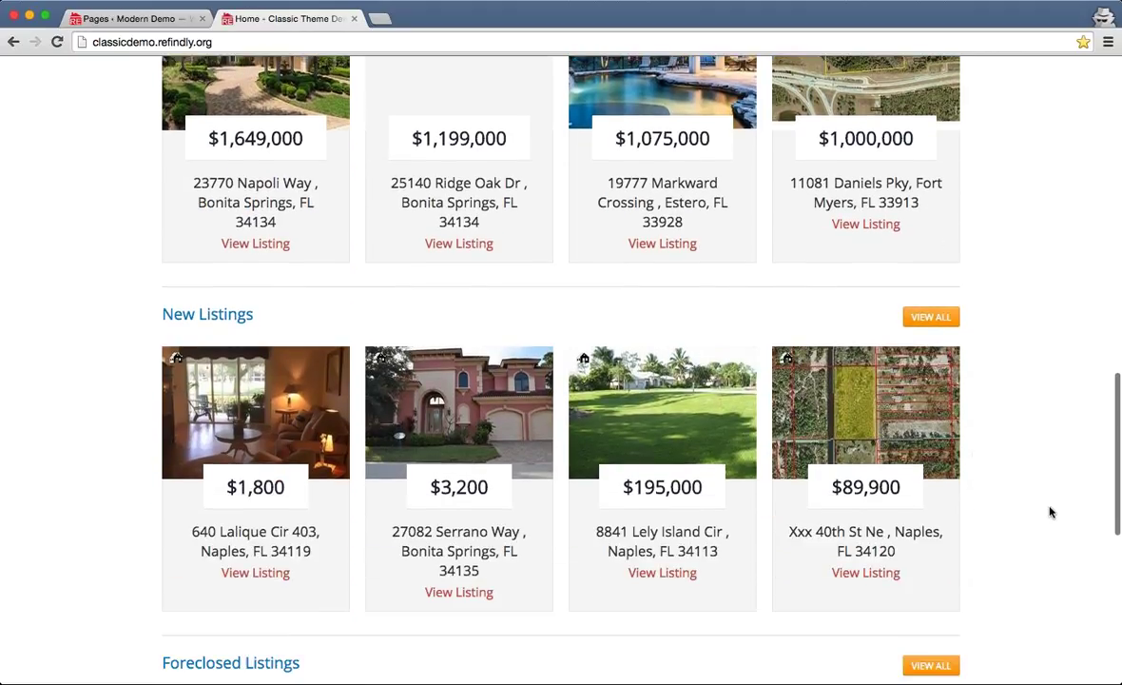
pyautogui.scroll(-1, 974, 427)
pyautogui.scroll(5, 972, 431)
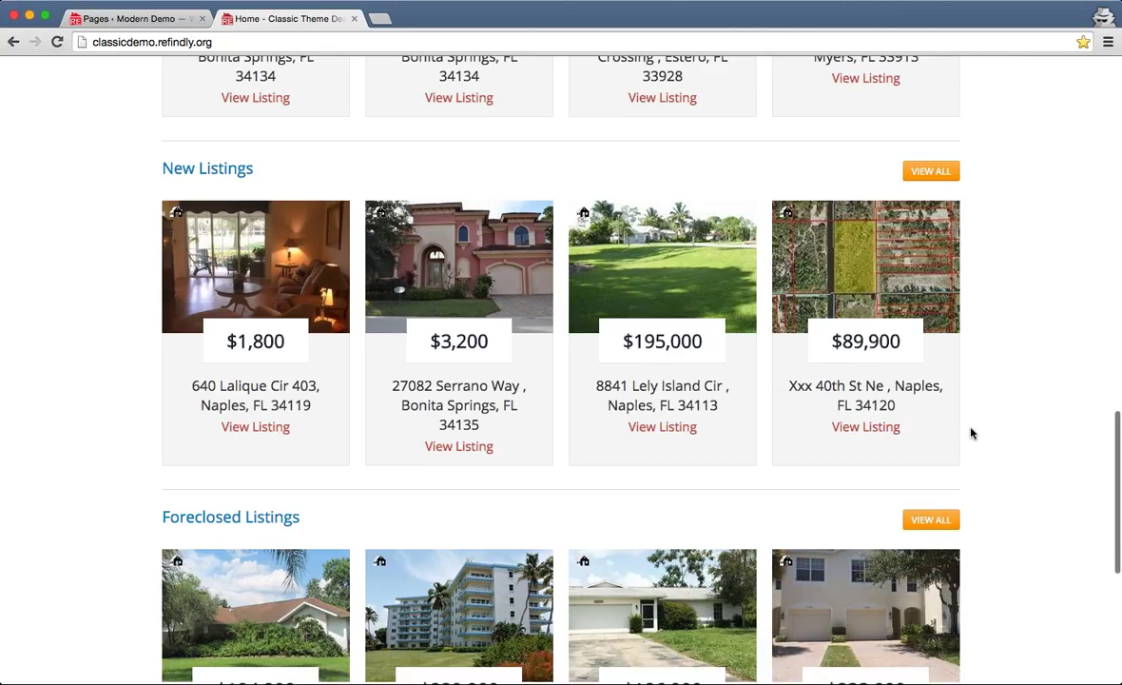
pyautogui.scroll(4, 979, 459)
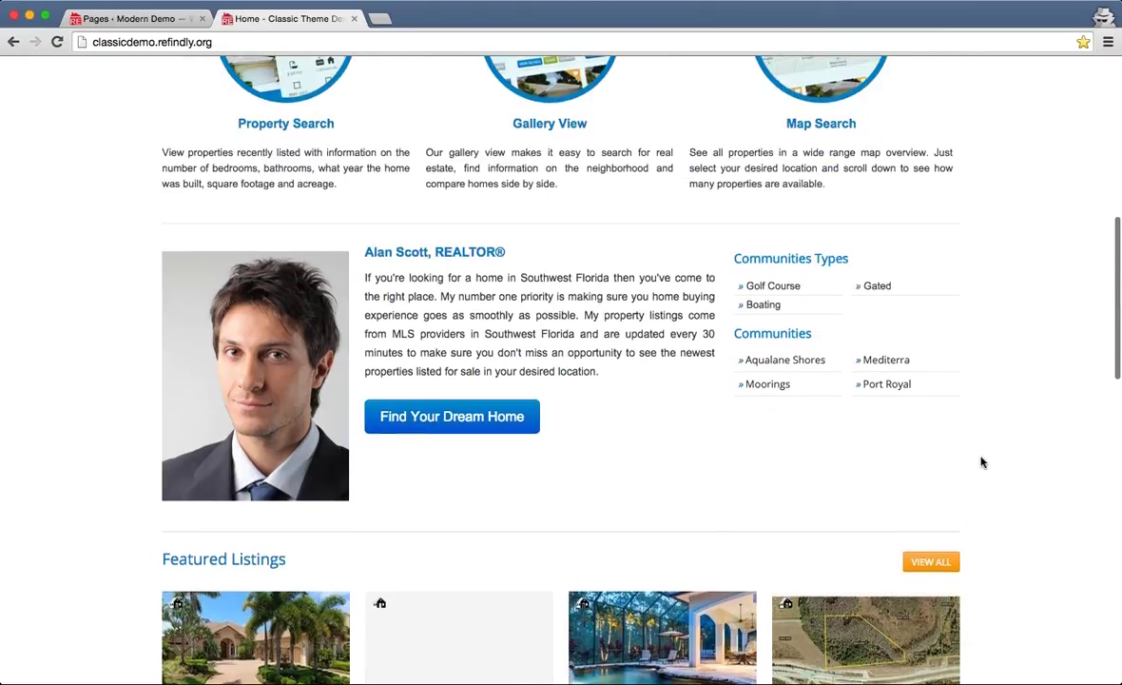
pyautogui.scroll(-4, 979, 452)
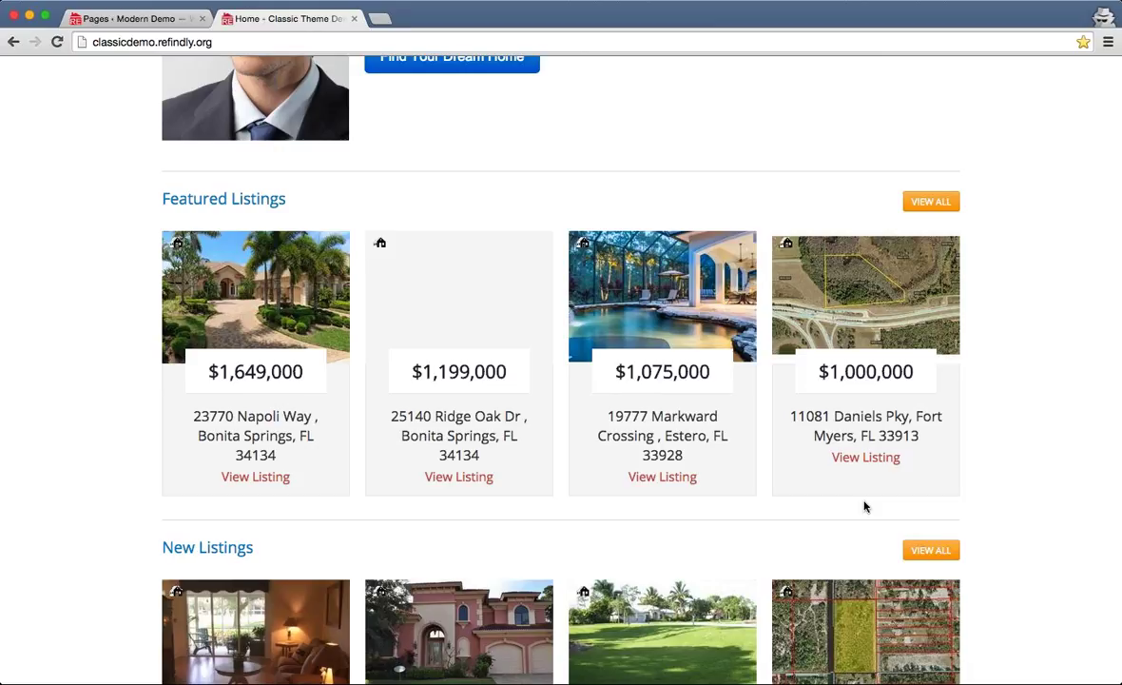
# - Open the classic demo's Communities page and browse the community cards from Lely Resort to Vasari
pyautogui.scroll(10, 827, 506)
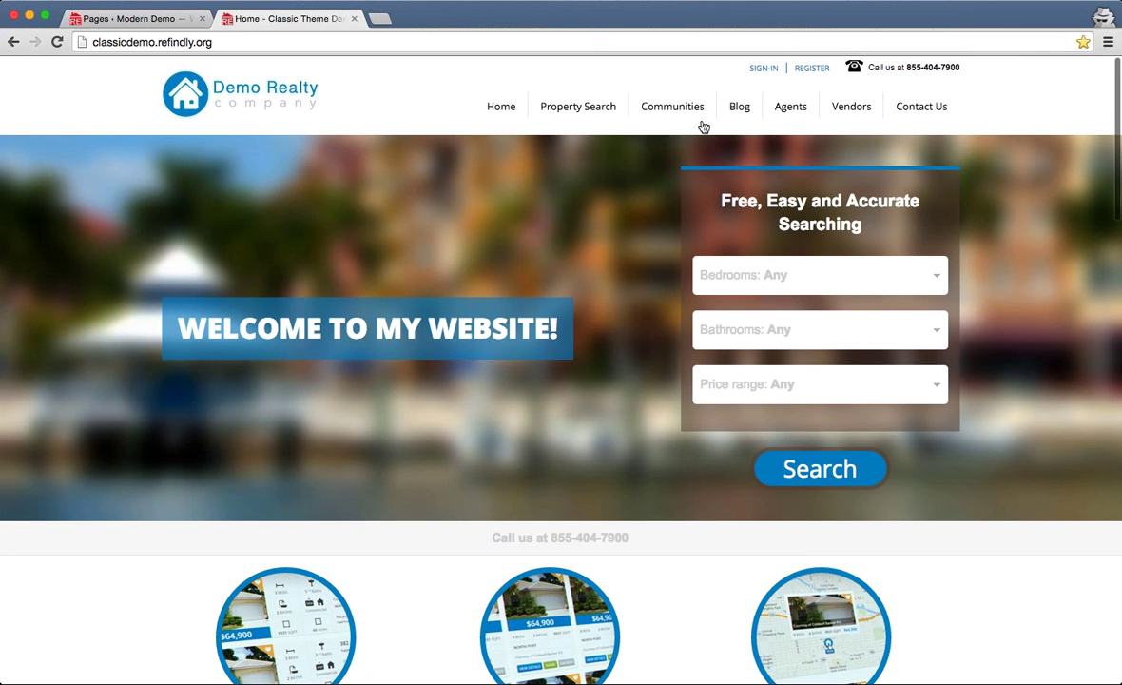
pyautogui.click(678, 111)
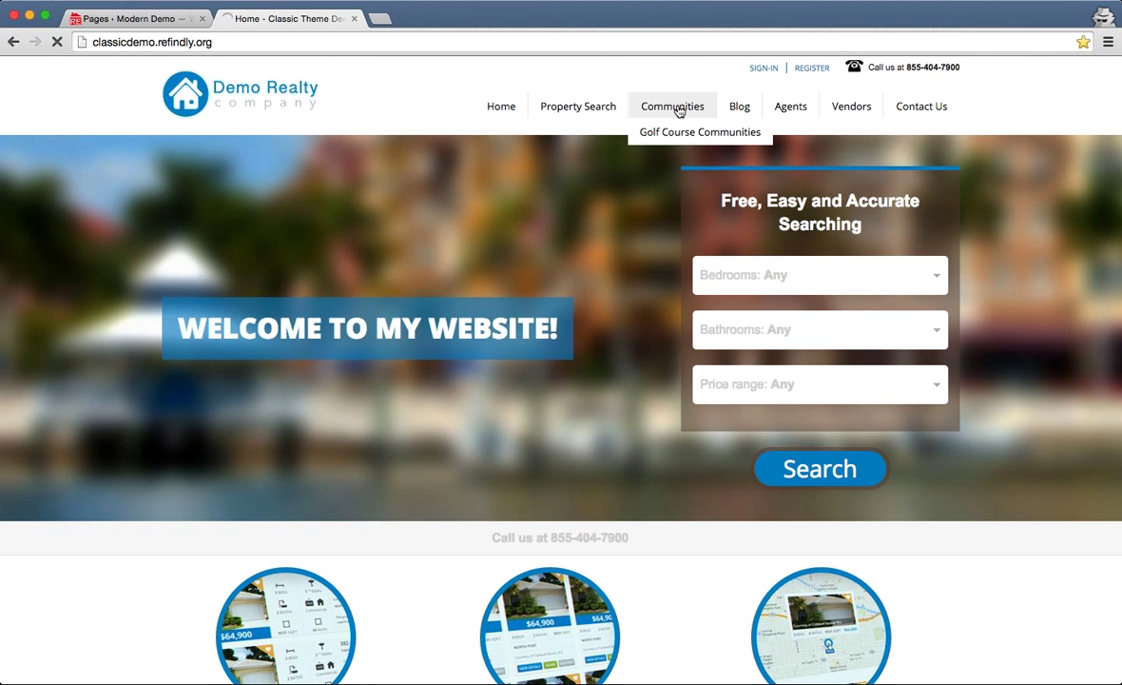
pyautogui.scroll(-3, 478, 201)
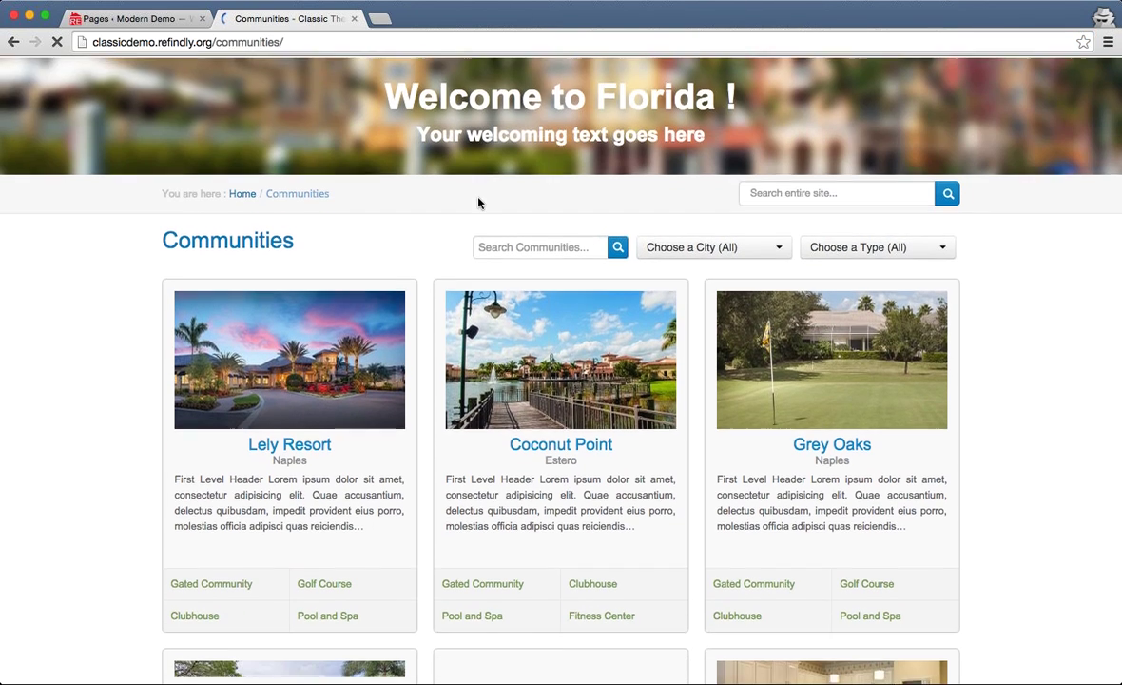
pyautogui.scroll(-2, 478, 201)
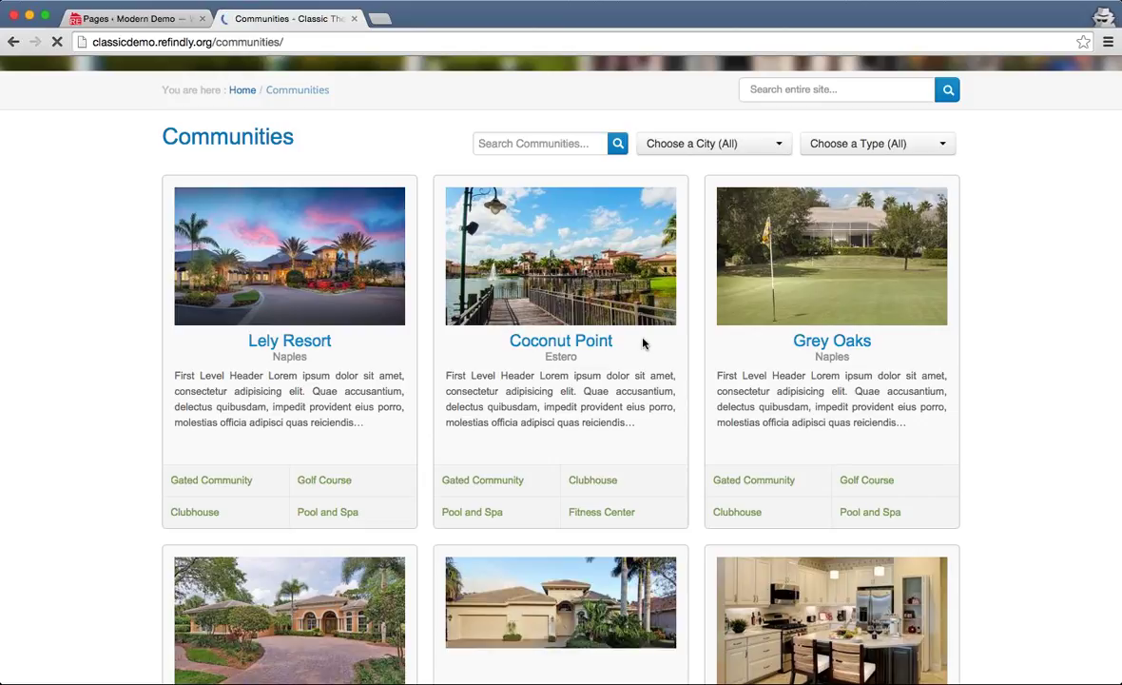
pyautogui.scroll(-3, 333, 340)
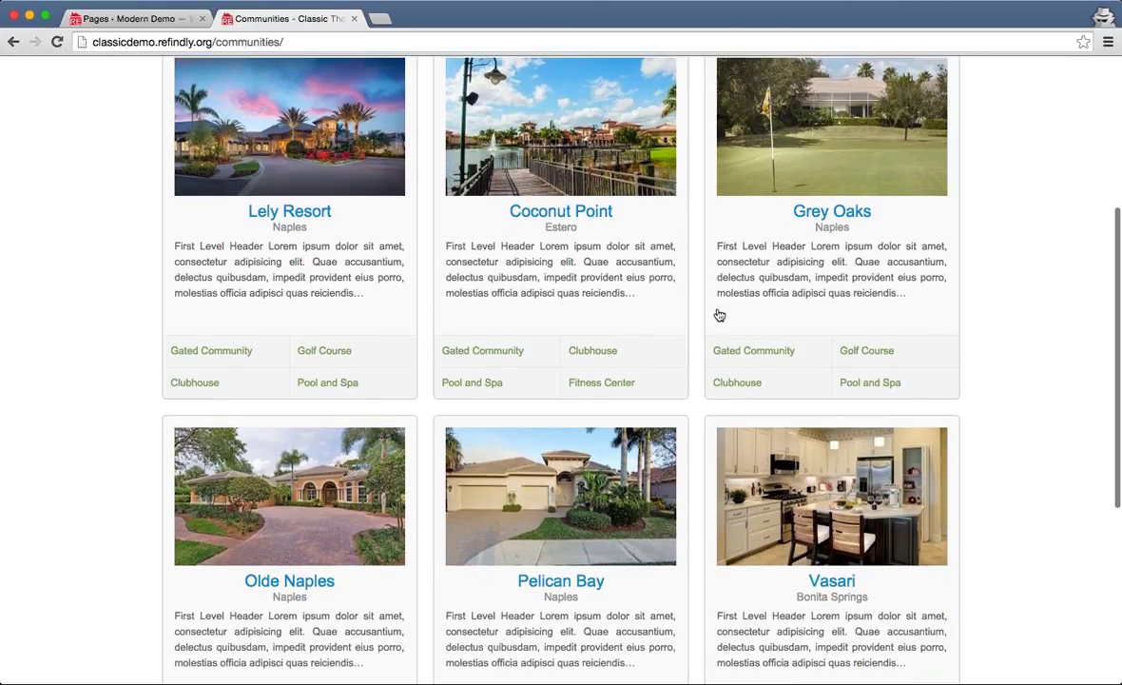
# - Open the Vasari community page and examine its photo, amenities, description text and active listings
pyautogui.click(729, 463)
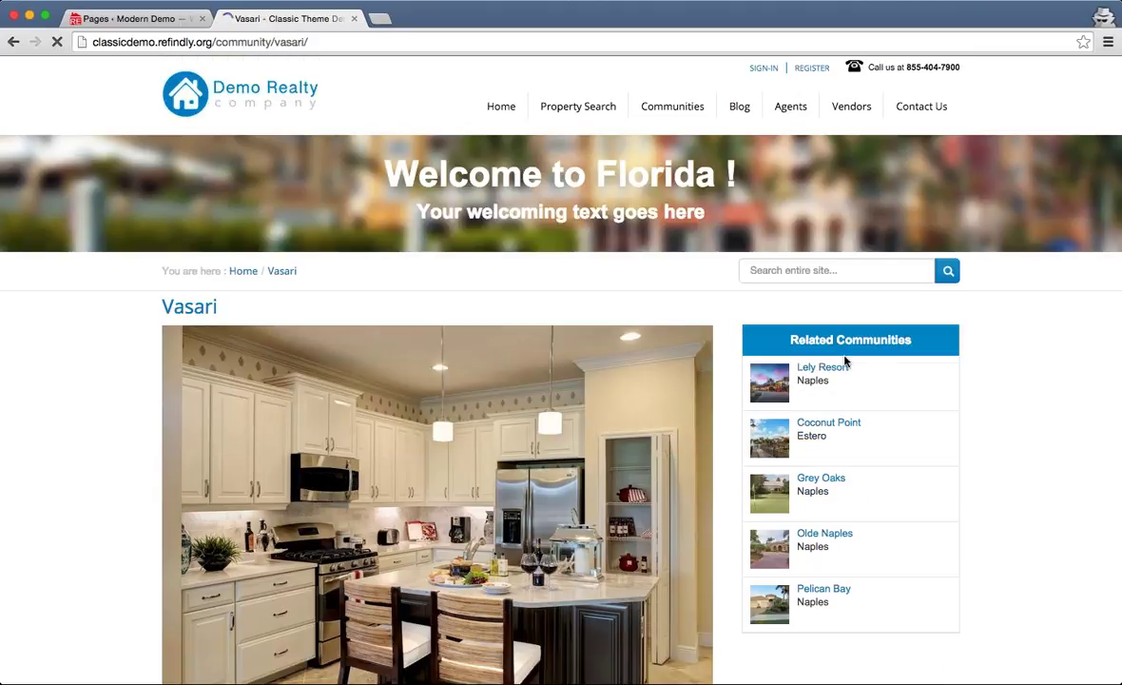
pyautogui.scroll(-5, 473, 349)
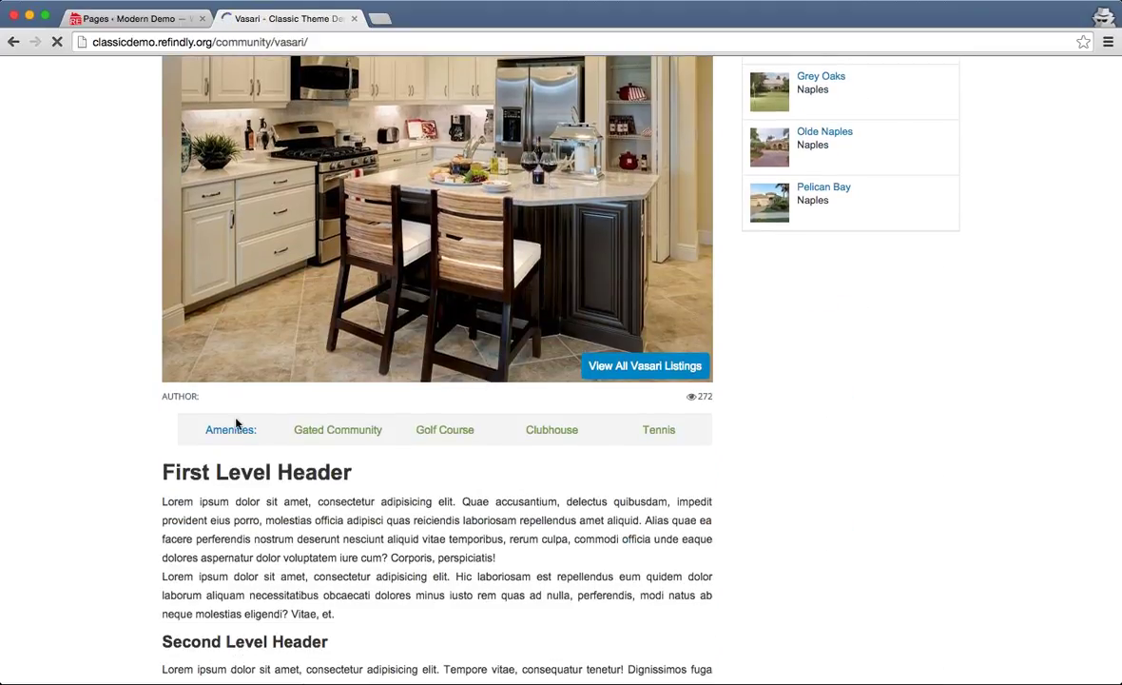
pyautogui.scroll(-3, 406, 384)
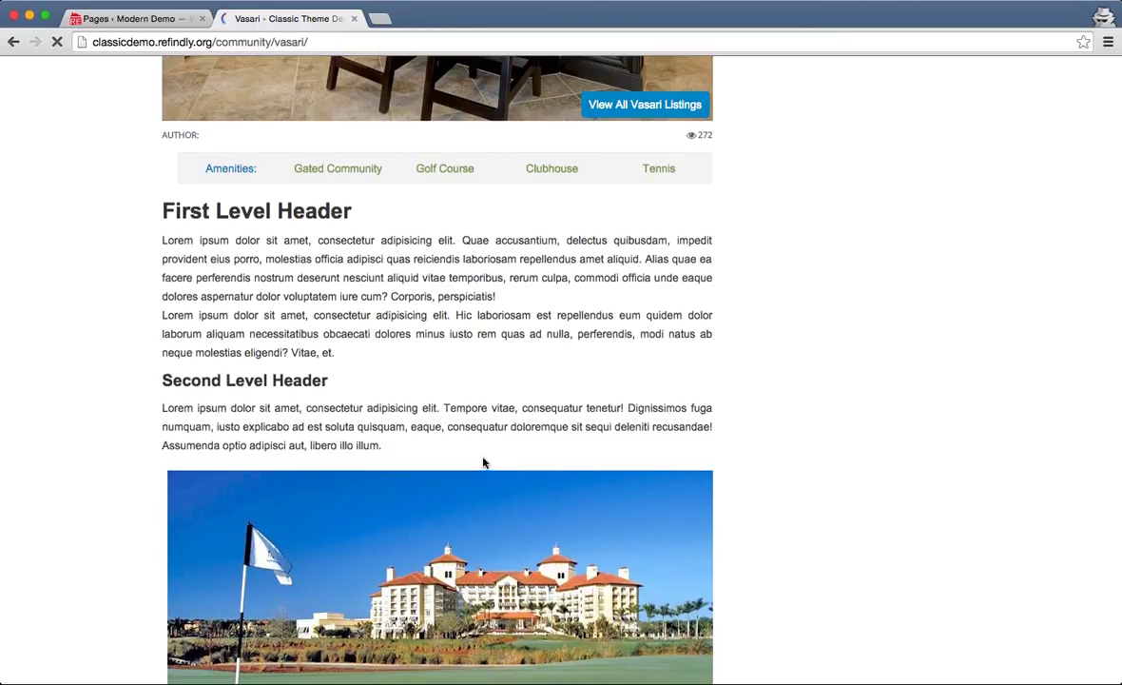
pyautogui.scroll(-15, 483, 462)
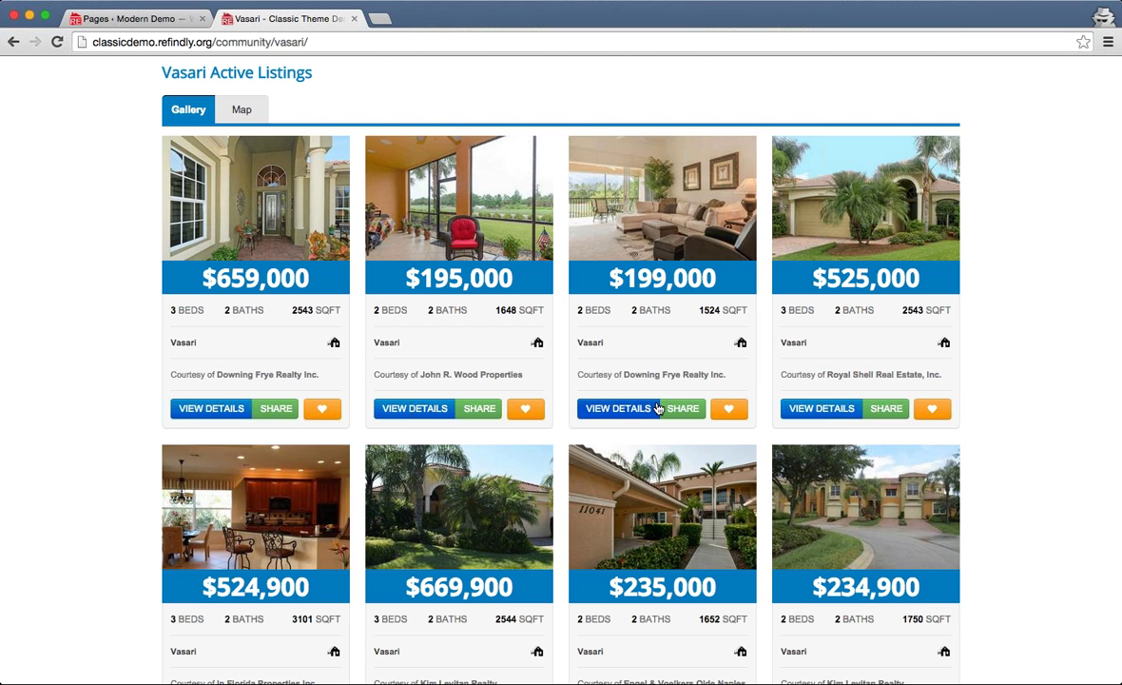
pyautogui.scroll(-1, 657, 408)
pyautogui.scroll(3, 657, 195)
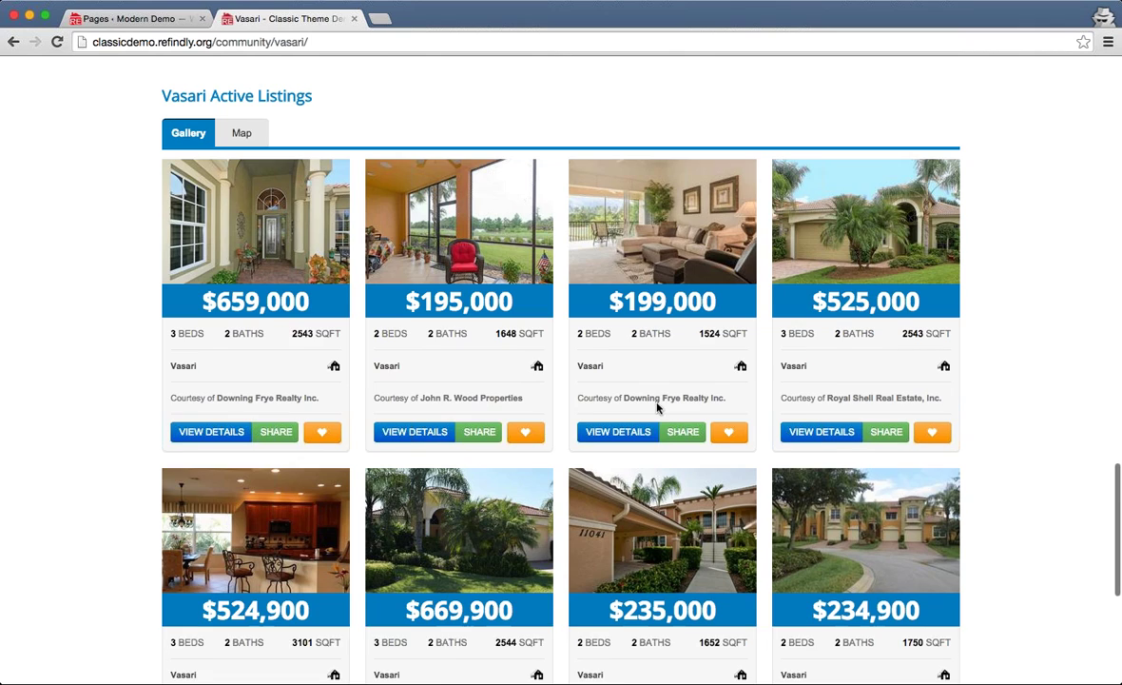
# - Go over the Vasari page again, checking the main photo, related communities, amenities and active listings, and return to its header
pyautogui.scroll(5, 566, 573)
pyautogui.scroll(10, 566, 572)
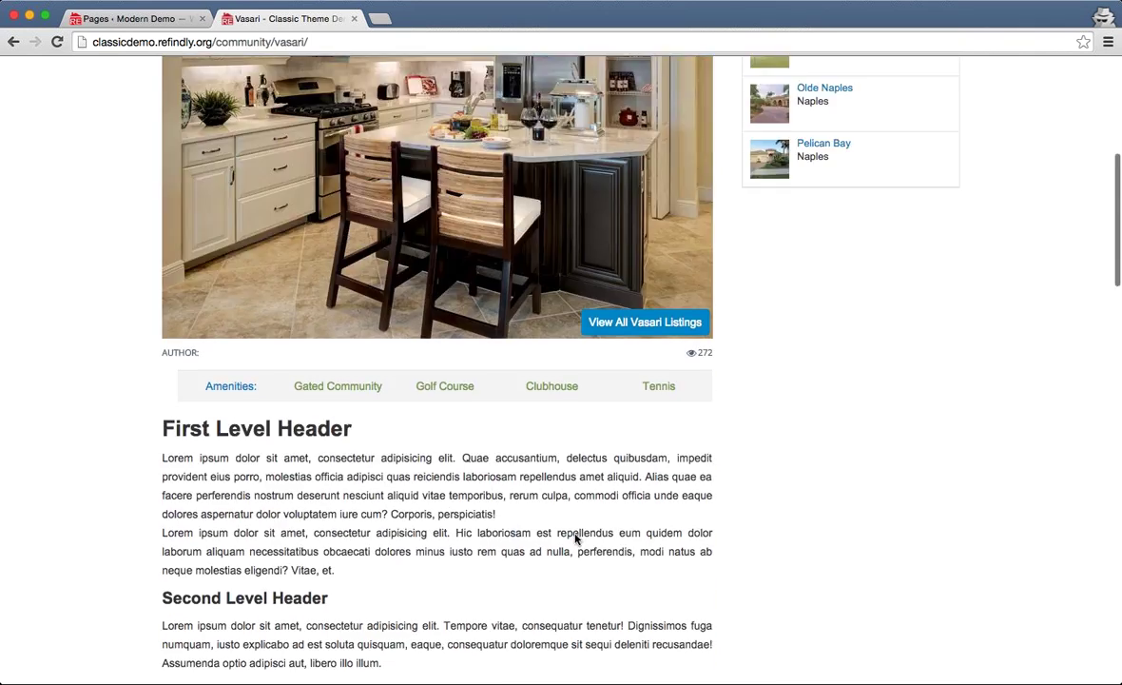
pyautogui.scroll(-3, 634, 221)
pyautogui.scroll(-2, 633, 220)
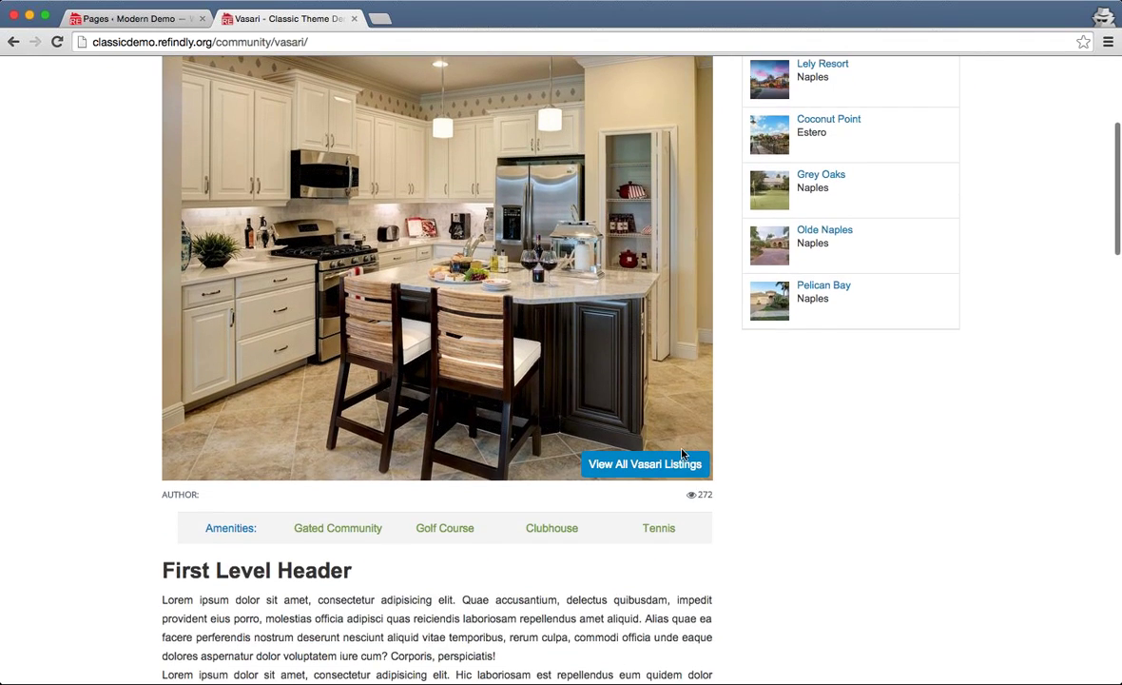
pyautogui.scroll(2, 756, 490)
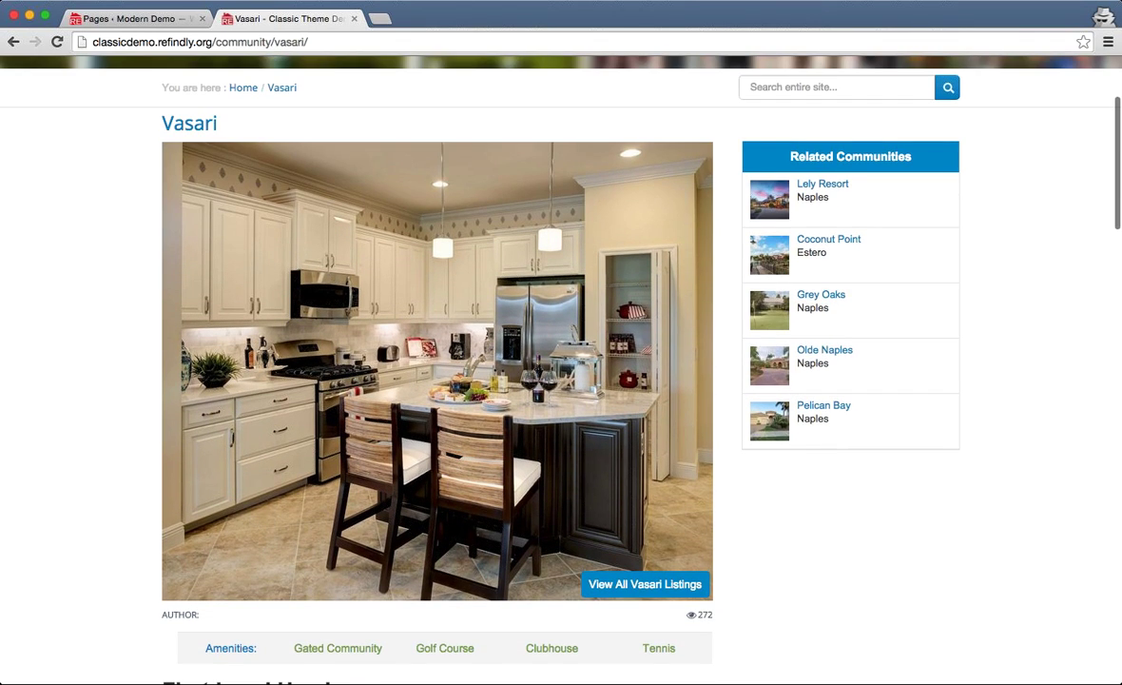
pyautogui.scroll(-2, 694, 579)
pyautogui.scroll(-15, 694, 579)
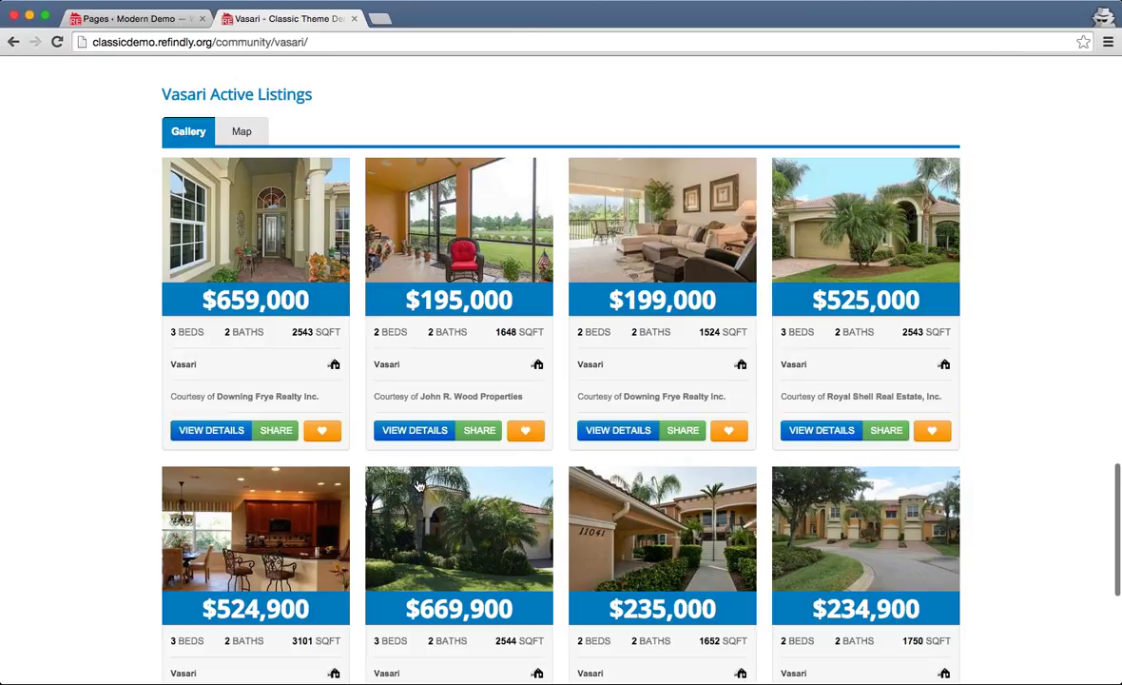
pyautogui.scroll(15, 399, 456)
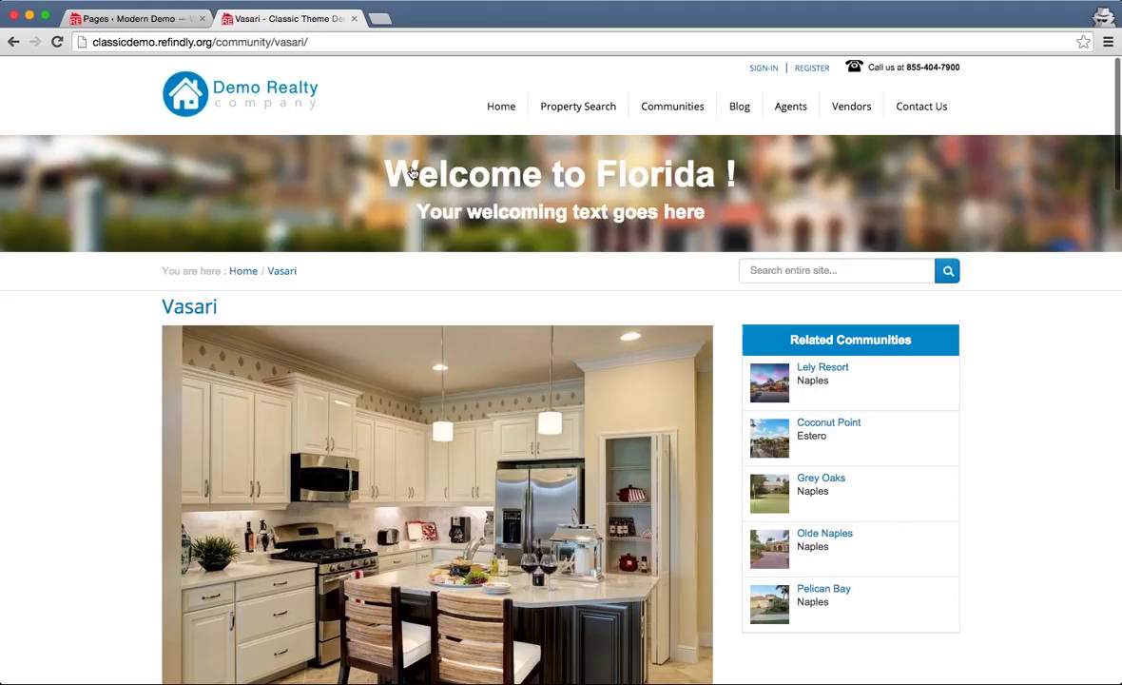
# - Return to the classic demo's homepage and close the demo site
pyautogui.click(501, 106)
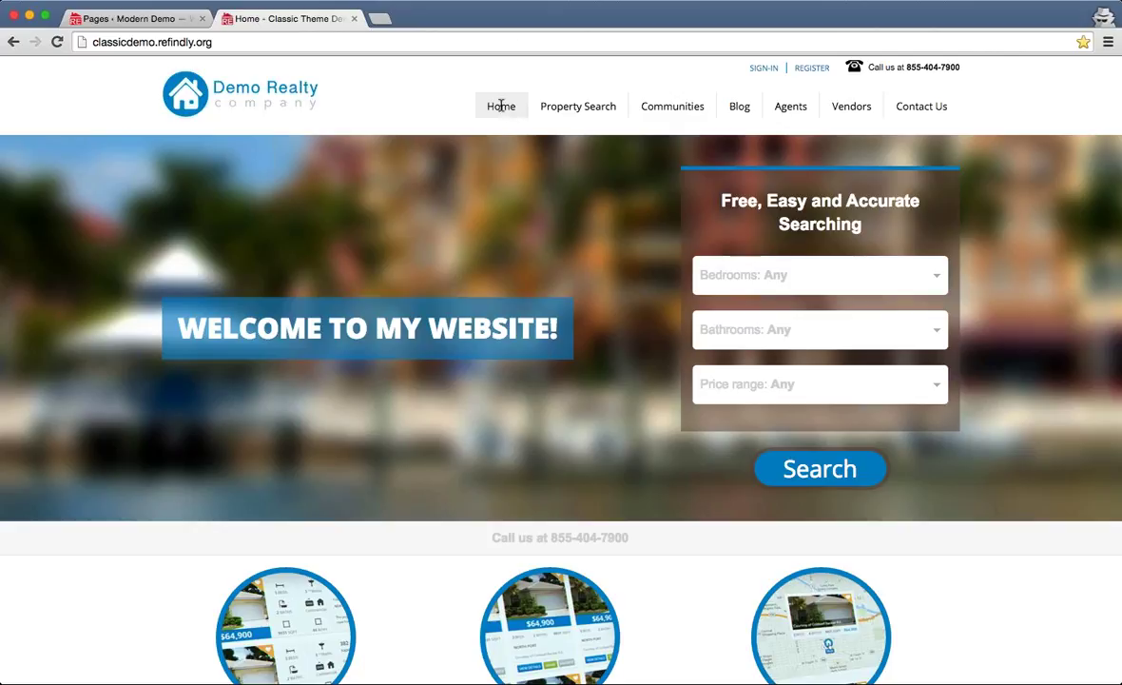
pyautogui.click(354, 19)
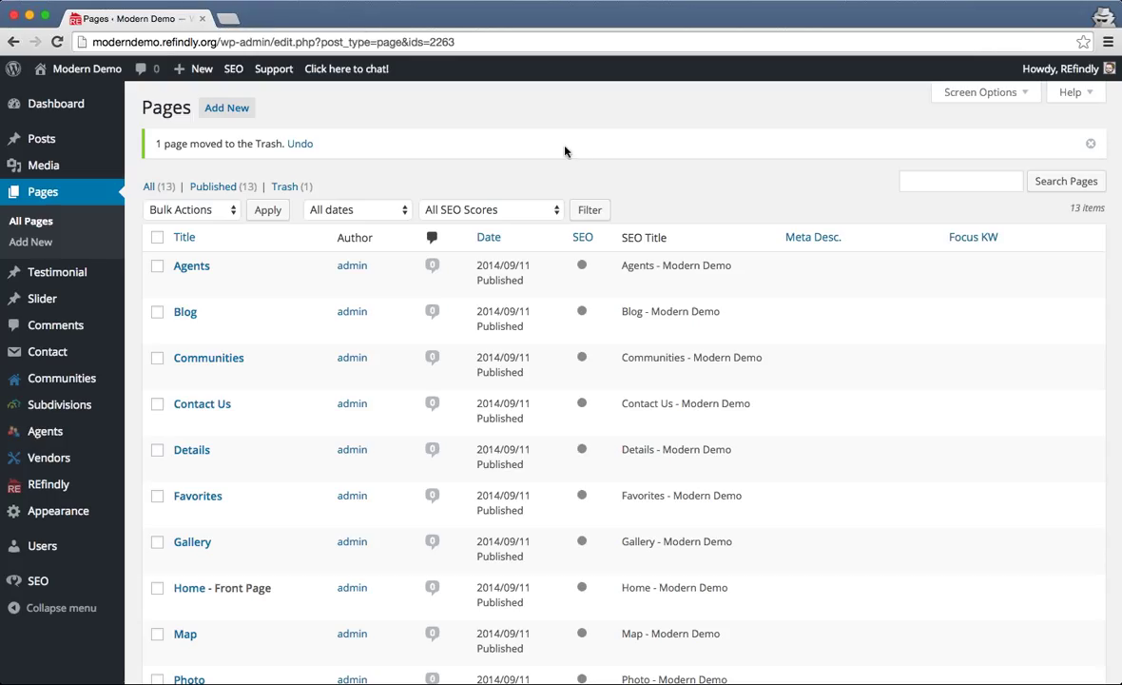
# - Open the REfindly Support form and search its knowledge base for "edit blog post"
pyautogui.click(276, 72)
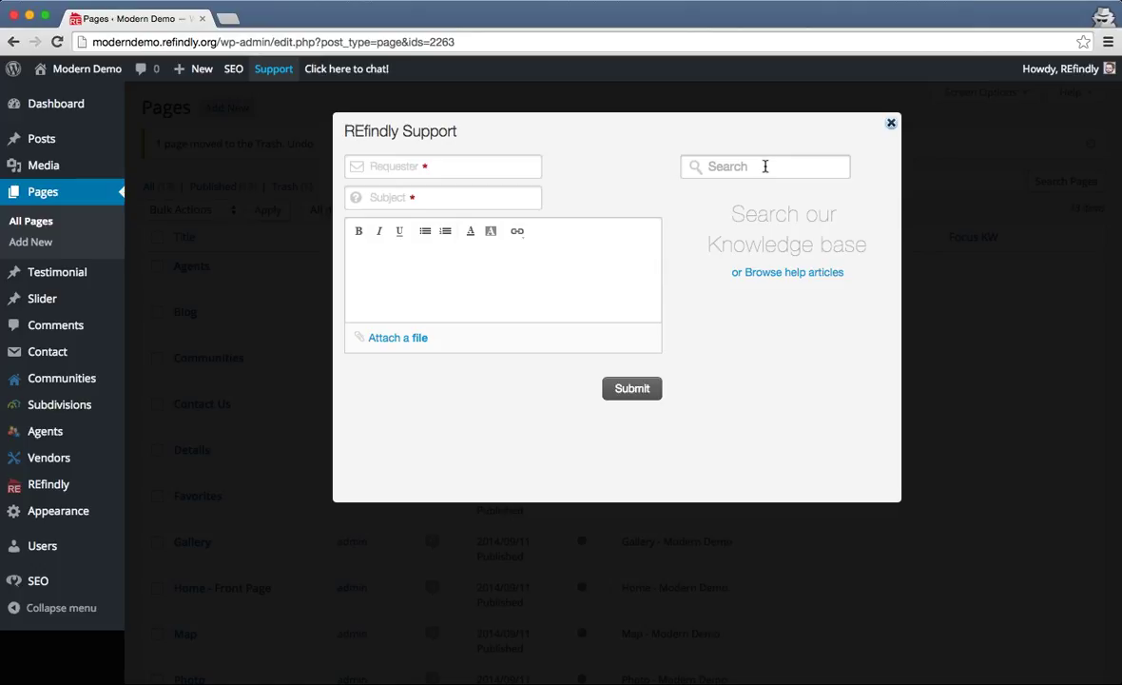
pyautogui.click(837, 167)
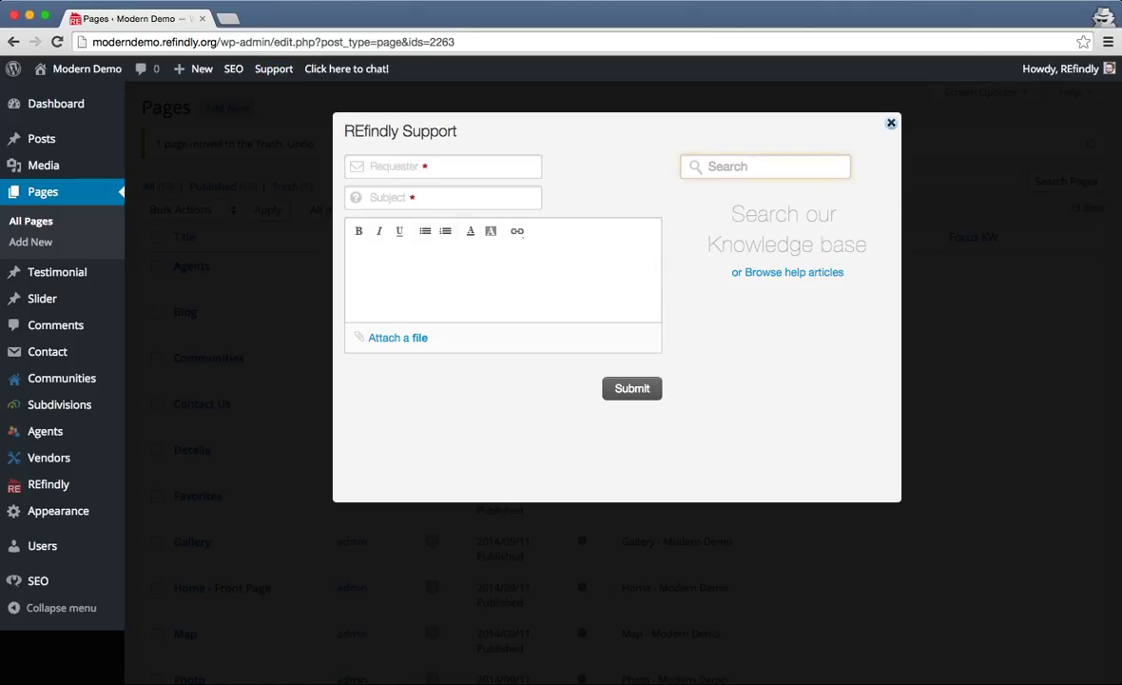
pyautogui.write('edit blog post')
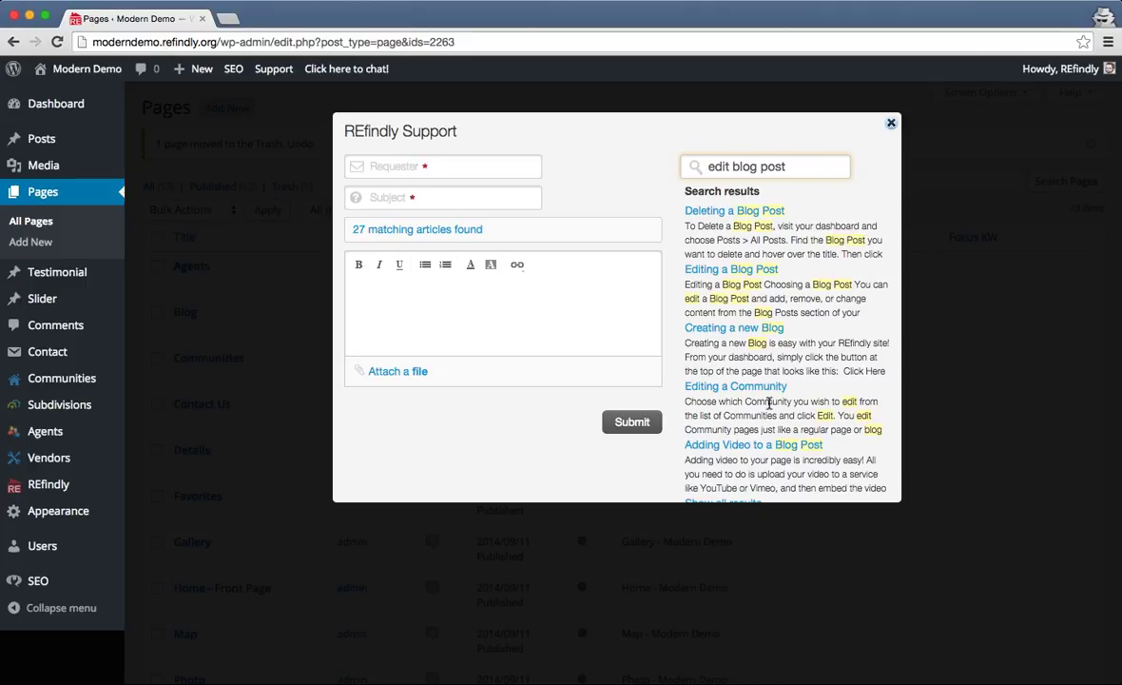
pyautogui.scroll(-1, 708, 371)
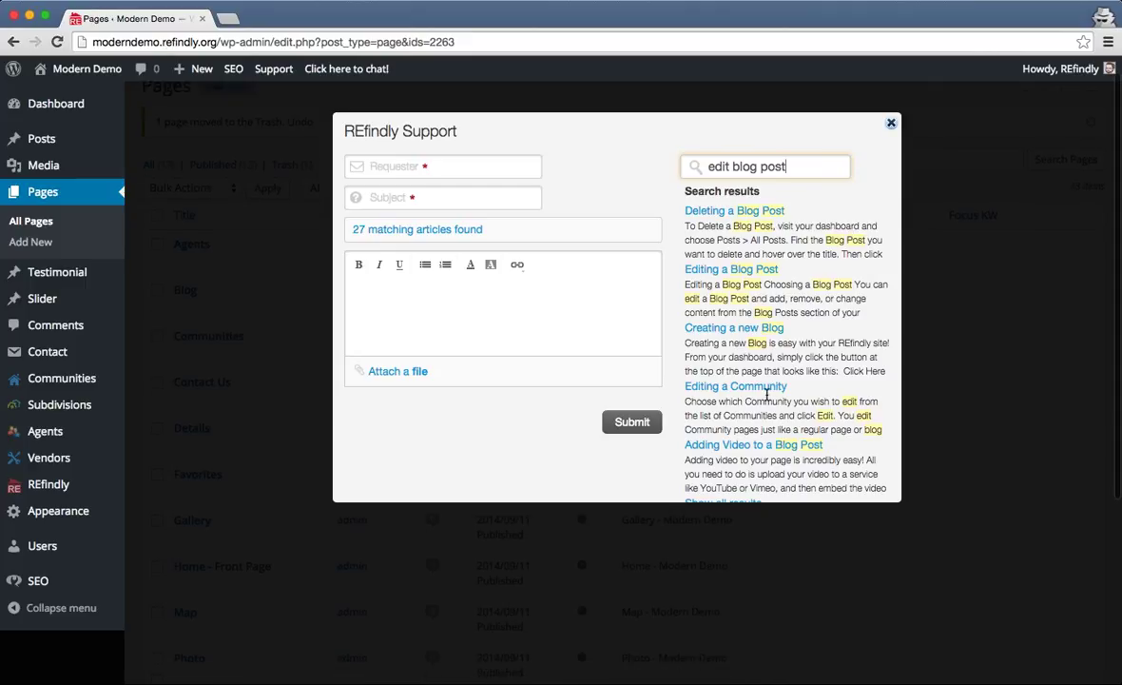
# - Open the "Editing a Blog Post" help article, examine its post editor and toolbar instructions, and close both the article and the support form
pyautogui.click(734, 270)
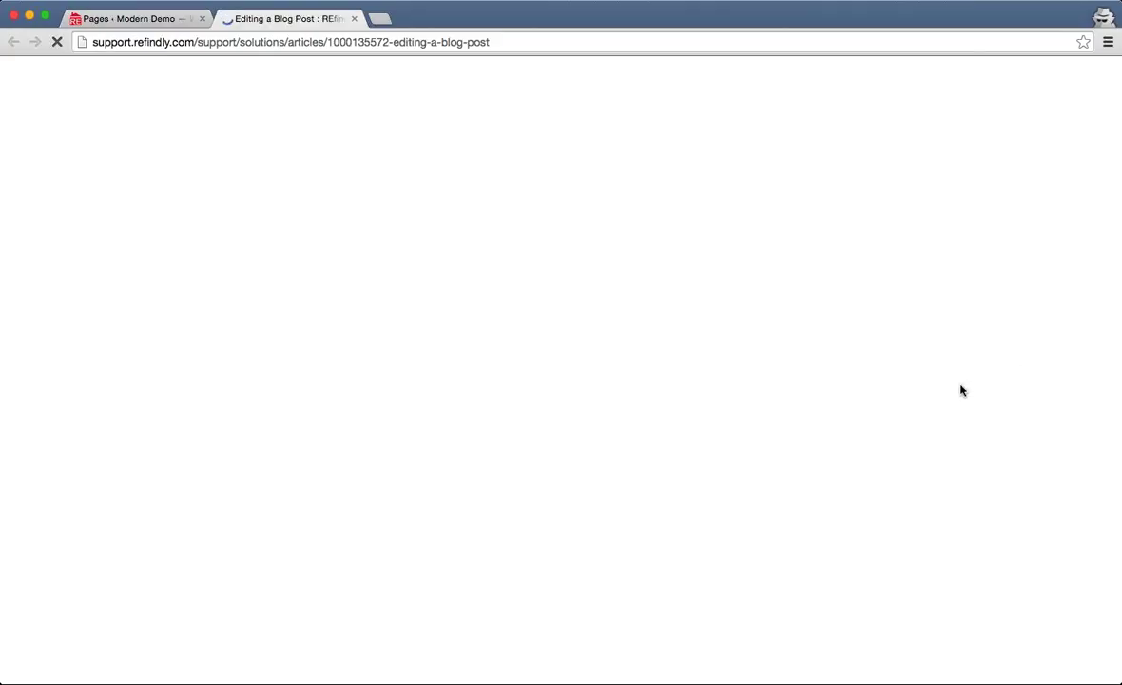
pyautogui.scroll(-10, 483, 353)
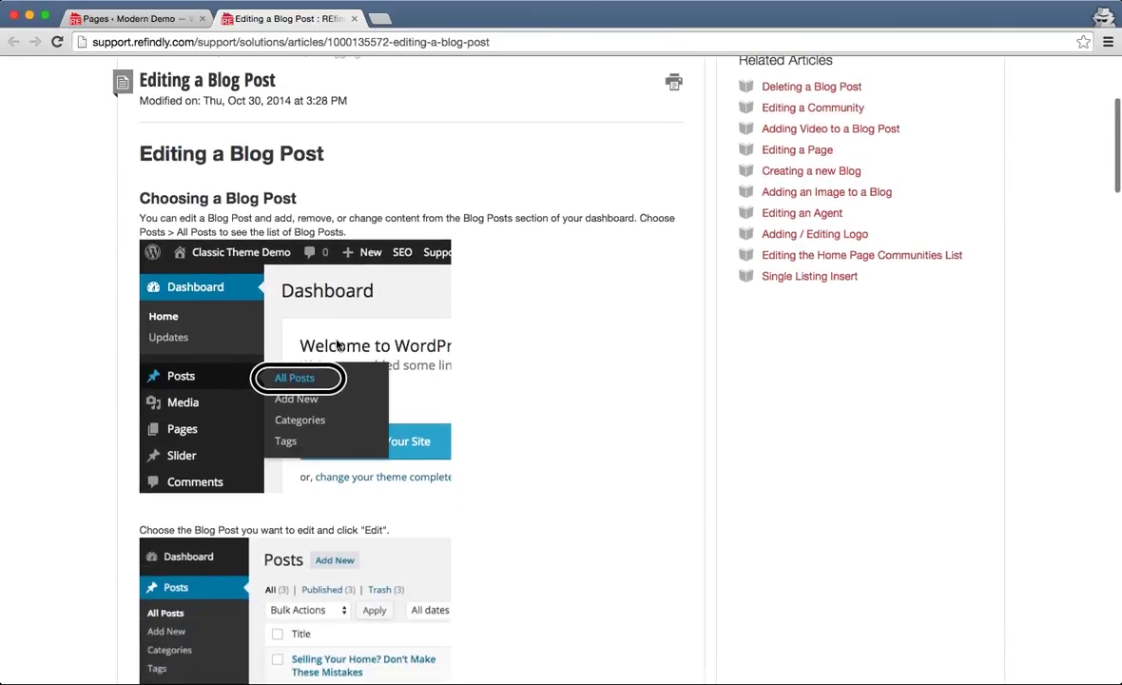
pyautogui.scroll(-10, 425, 339)
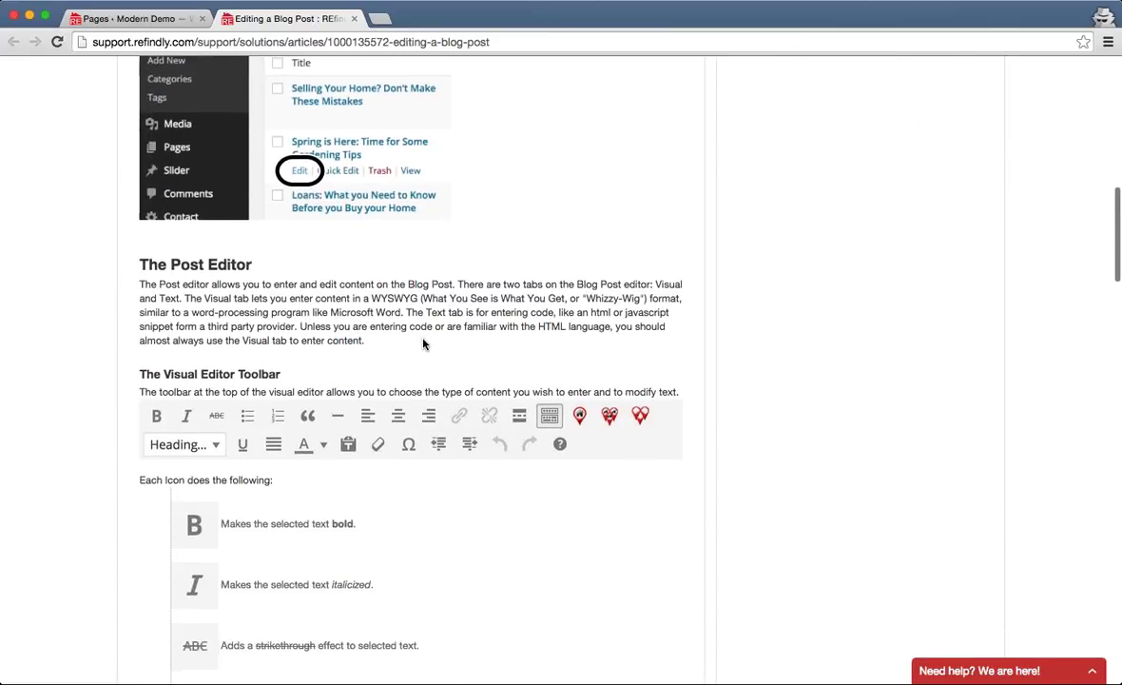
pyautogui.scroll(-3, 200, 359)
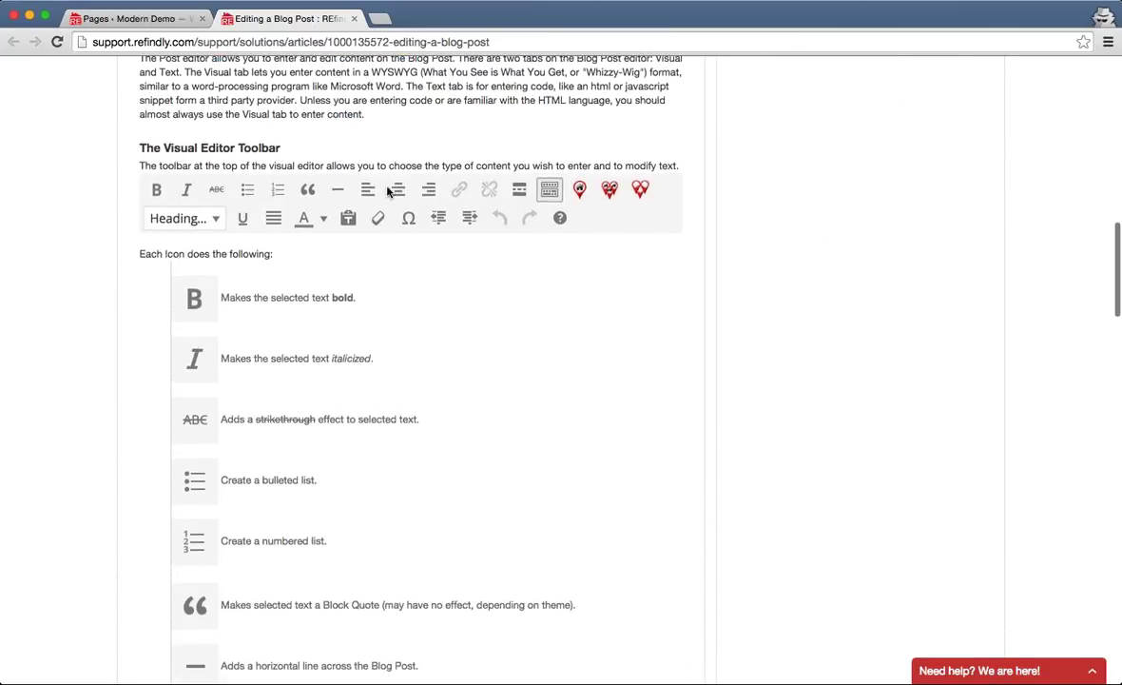
pyautogui.scroll(-8, 206, 288)
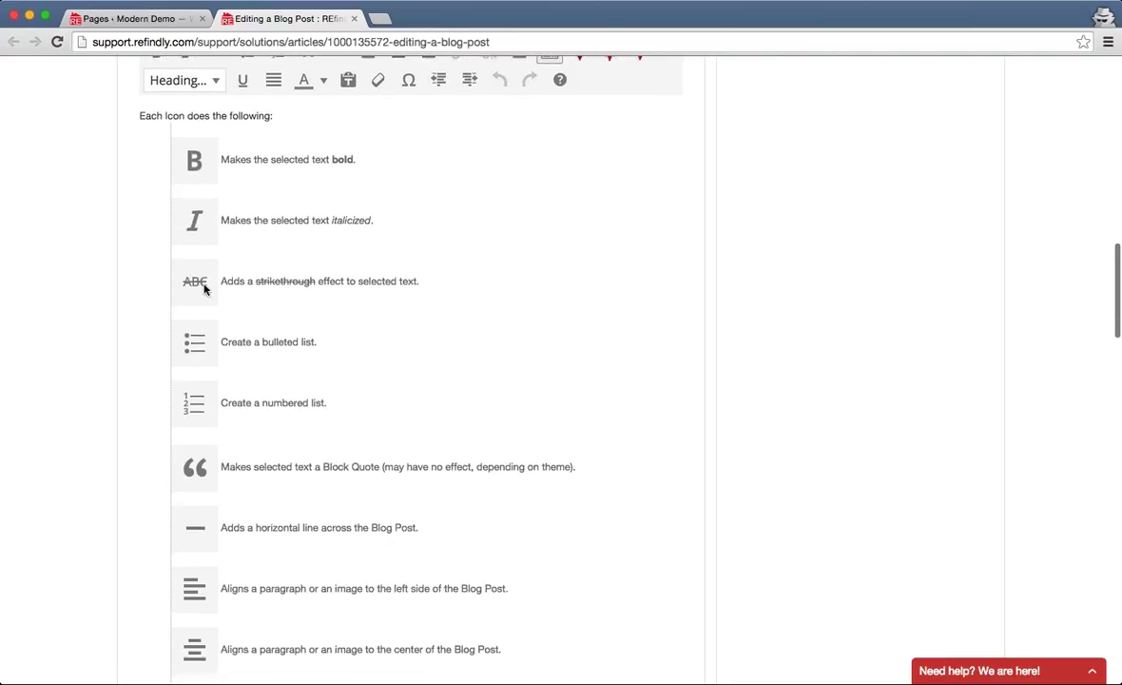
pyautogui.scroll(-4, 348, 341)
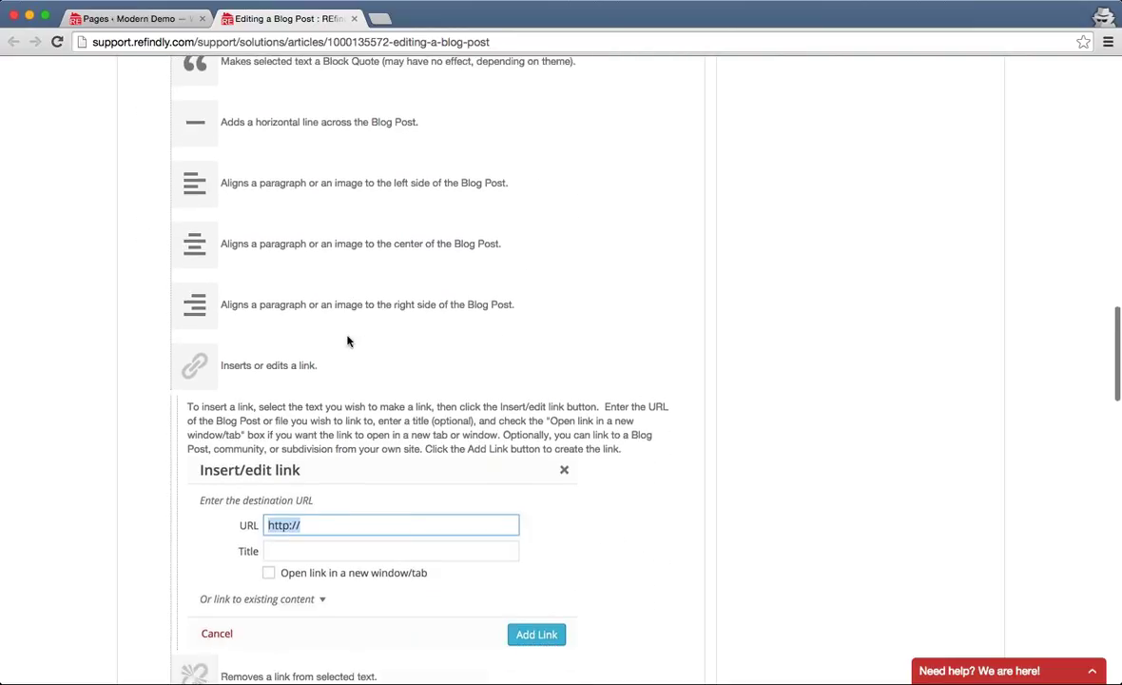
pyautogui.scroll(15, 348, 340)
pyautogui.scroll(15, 380, 233)
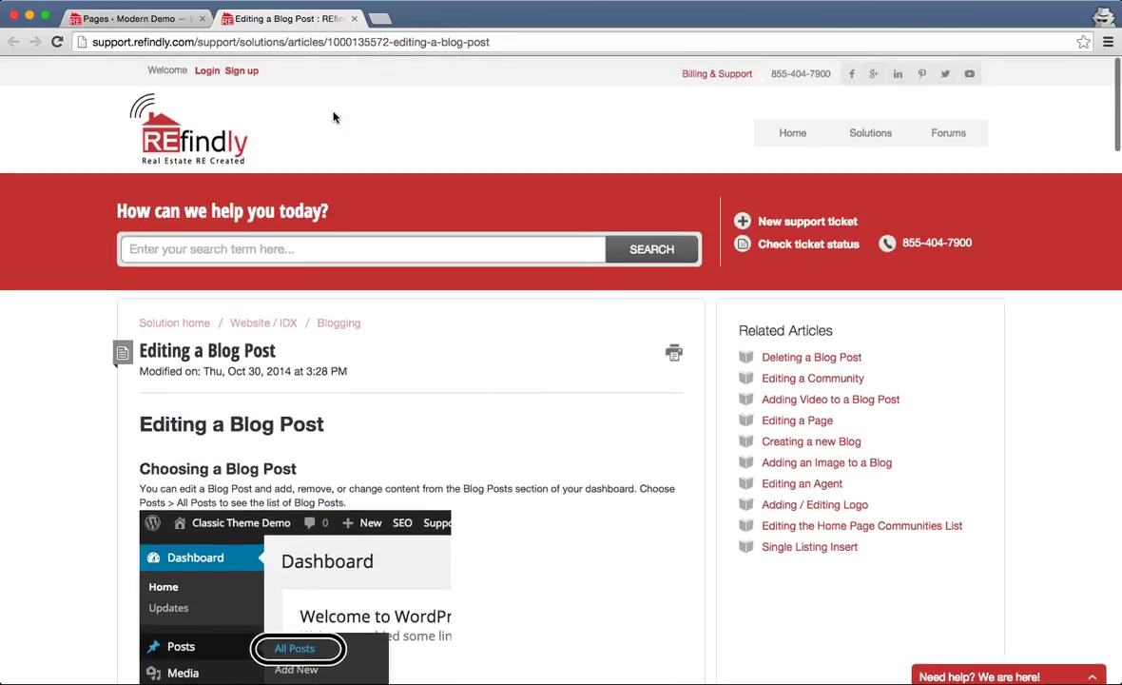
pyautogui.click(352, 19)
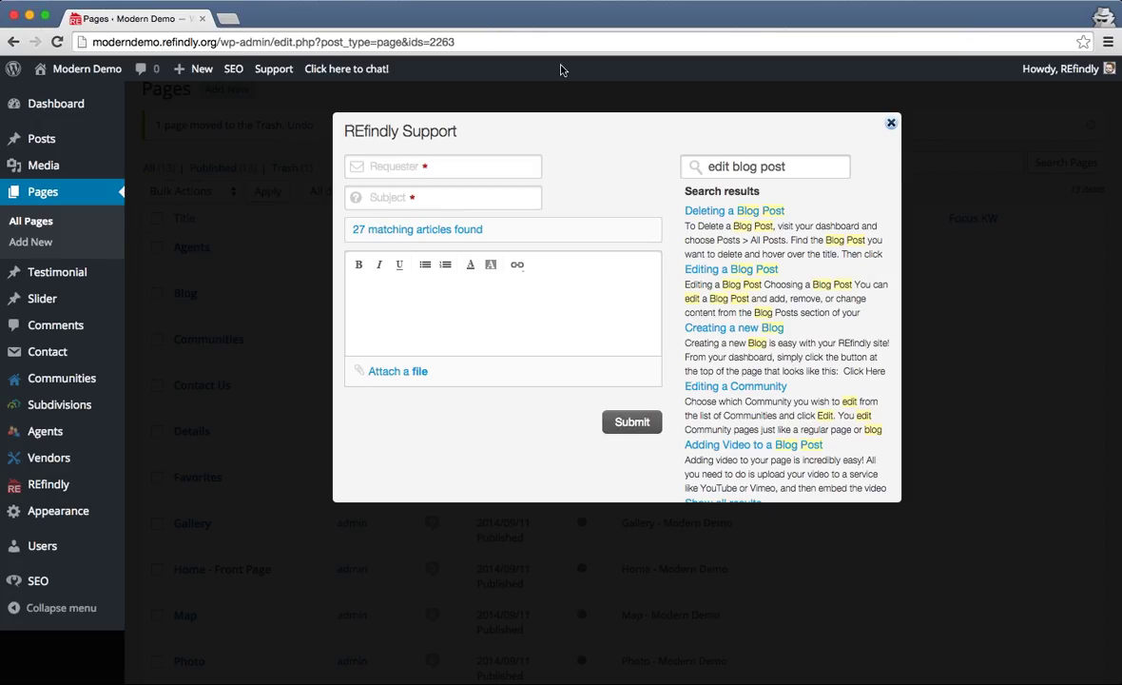
pyautogui.click(887, 120)
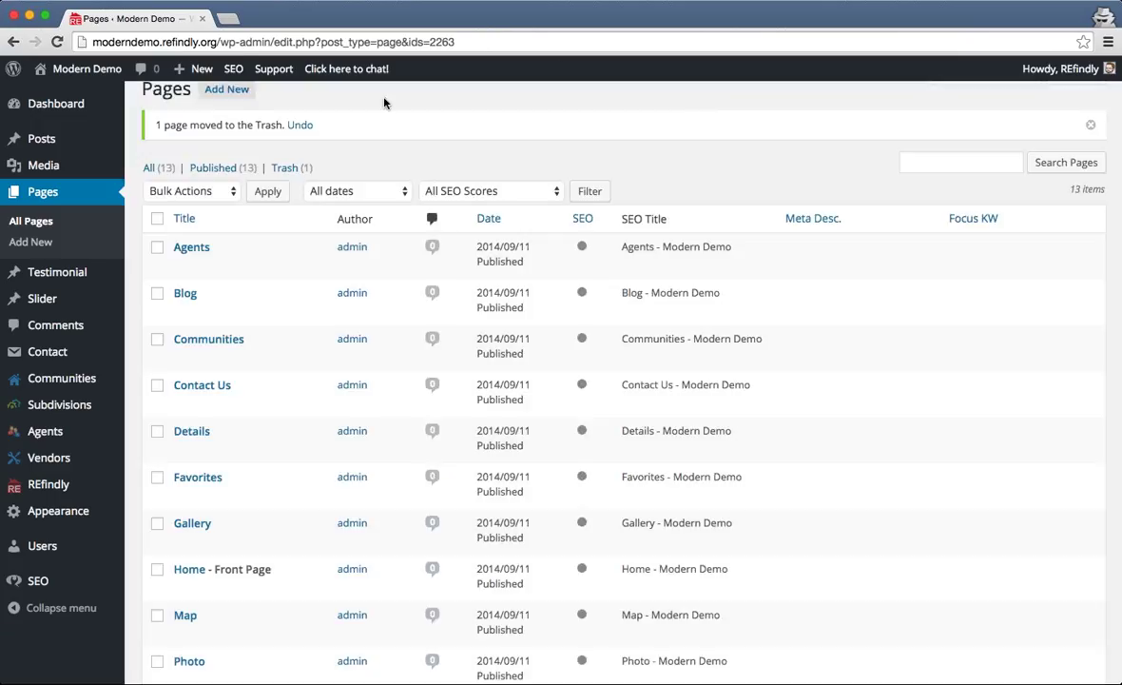
# - Open the support live chat from the site dashboard, go through its name and email fields, and collapse the chat box
pyautogui.click(352, 69)
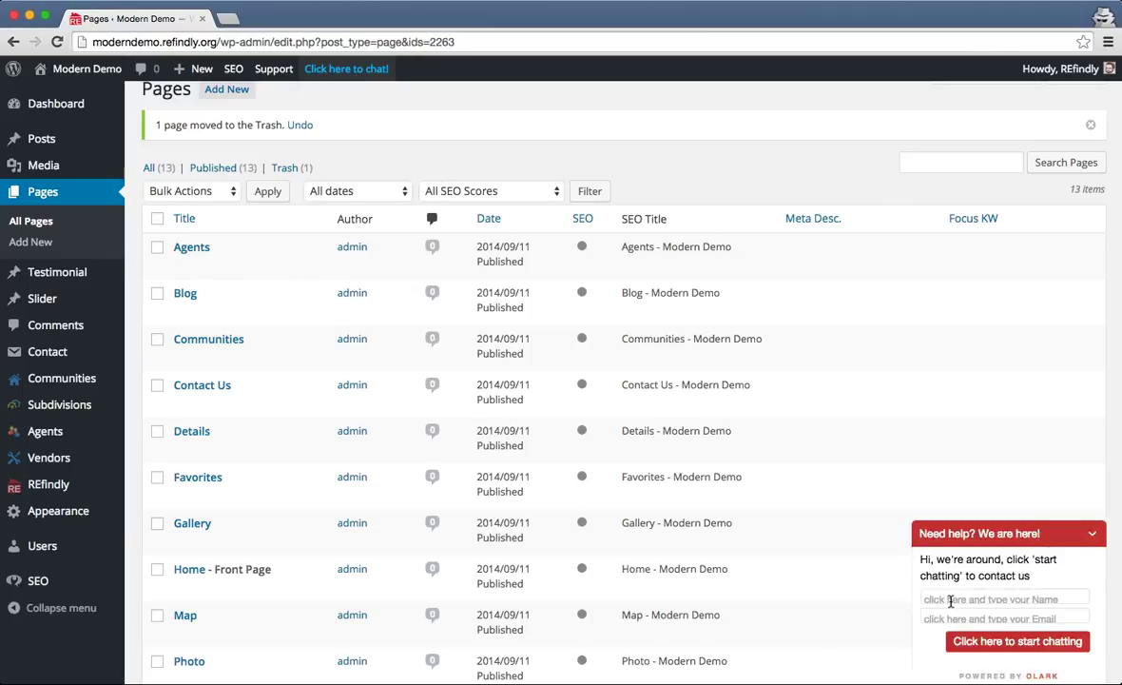
pyautogui.click(937, 597)
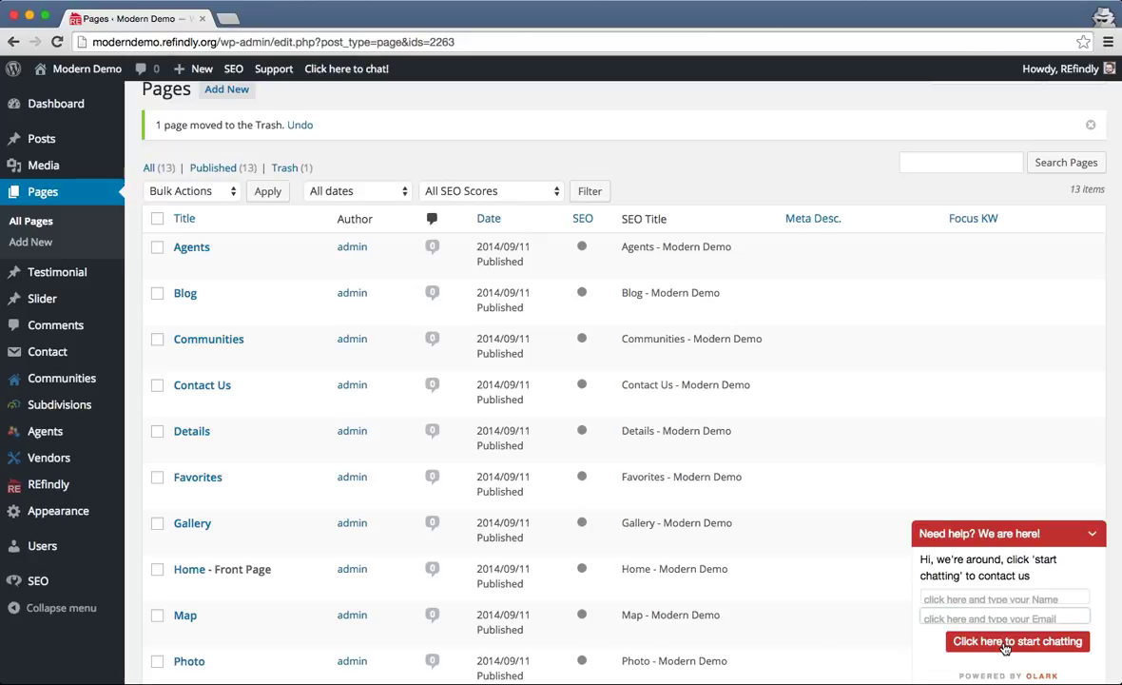
pyautogui.press('Tab')
pyautogui.click(1092, 533)
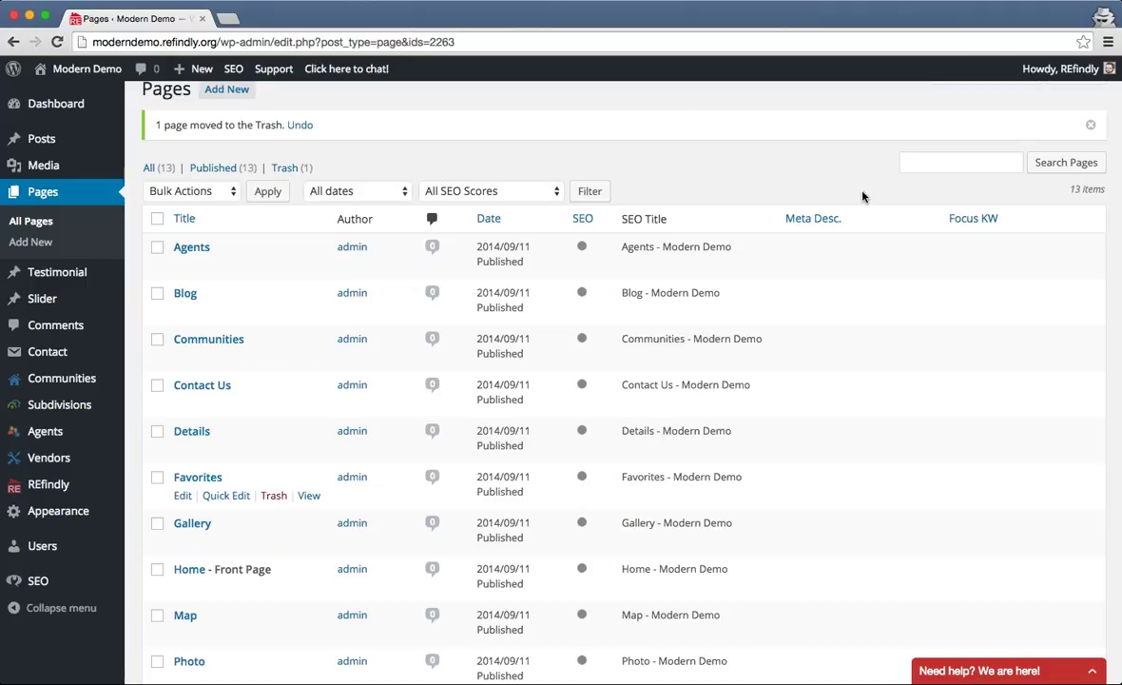
# - Go to refindly.com, open the webinars archive to view the available webinars, and go back from it
pyautogui.click(617, 48)
pyautogui.write('refindly')
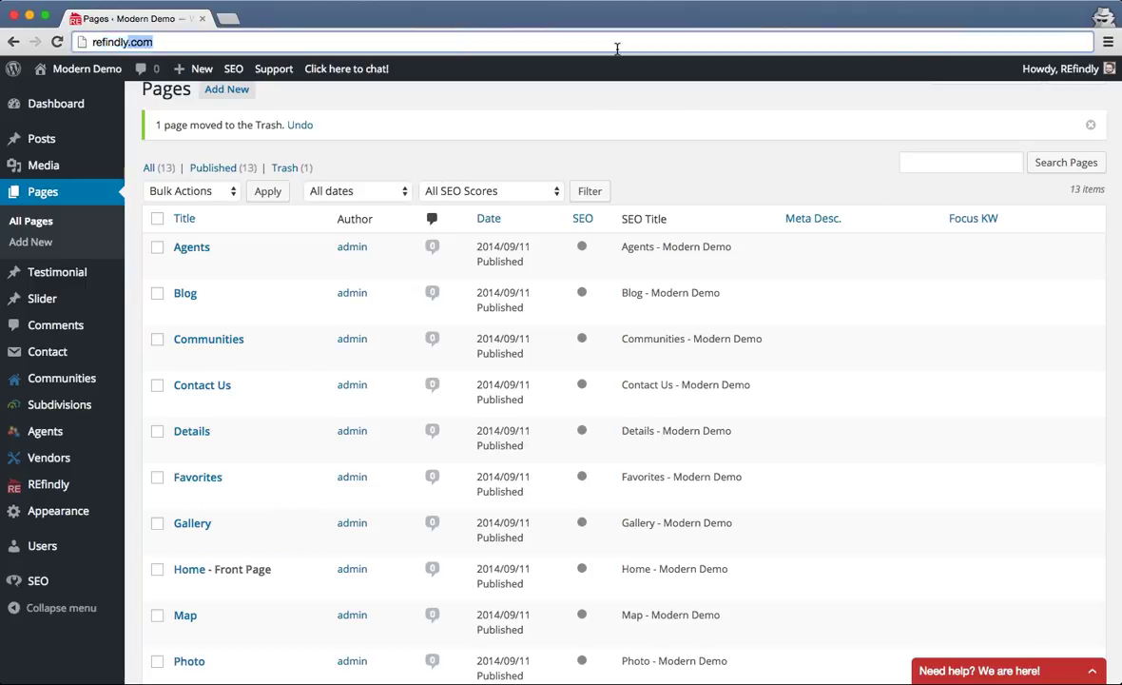
pyautogui.press('Return')
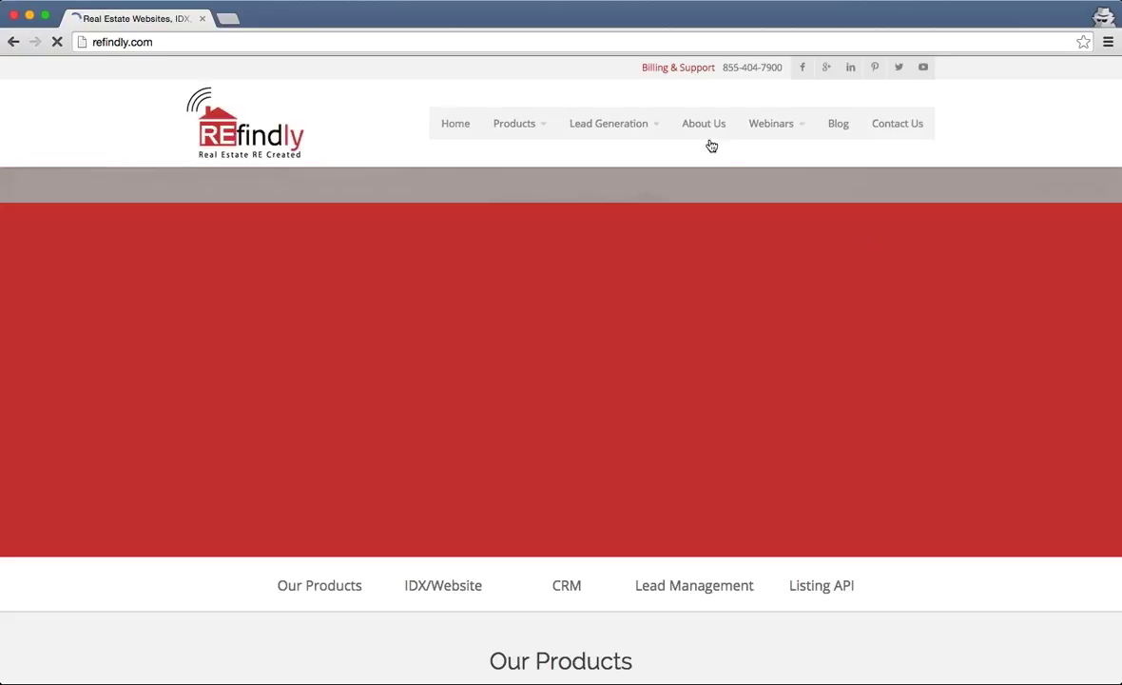
pyautogui.moveTo(787, 132)
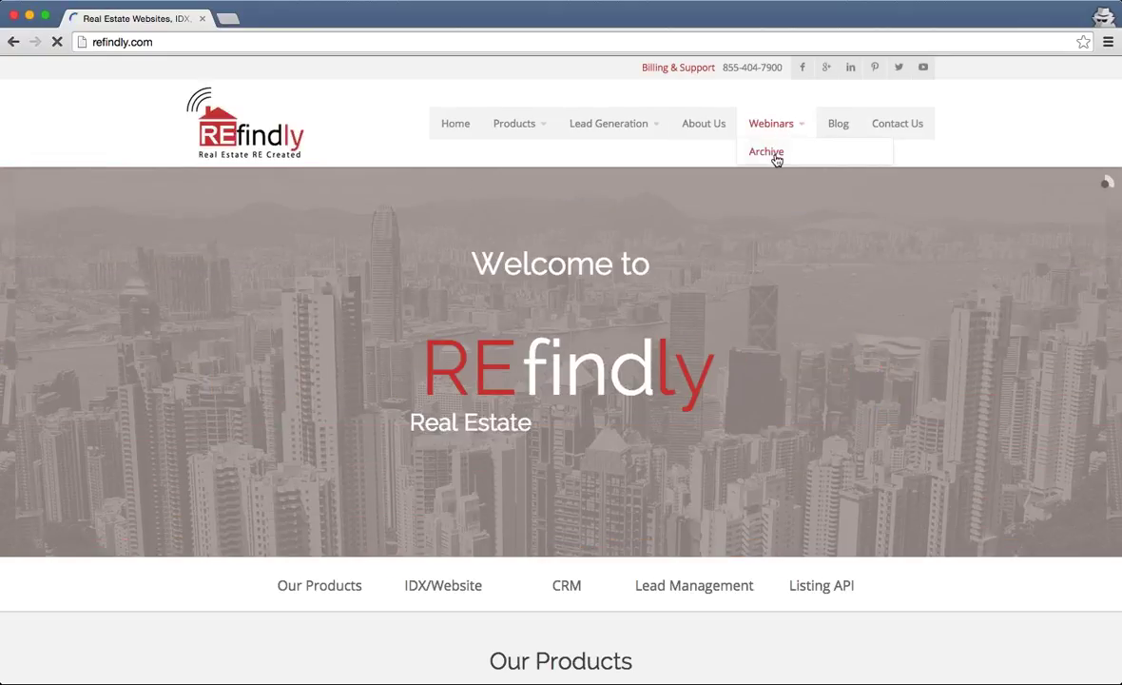
pyautogui.click(776, 156)
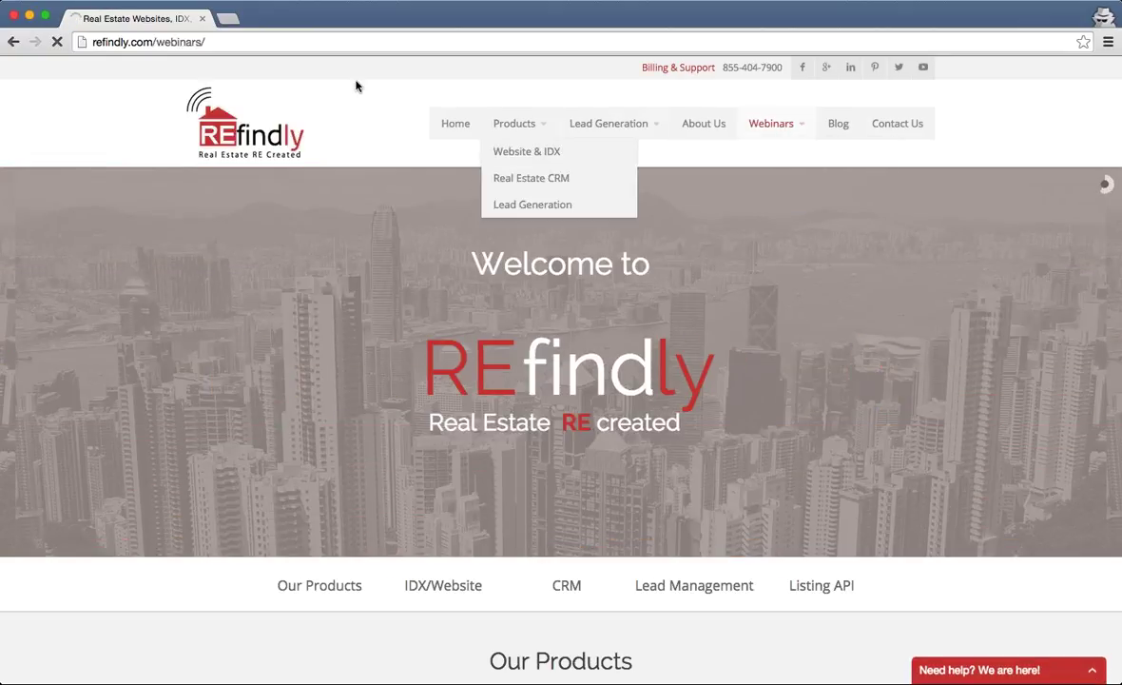
pyautogui.click(13, 41)
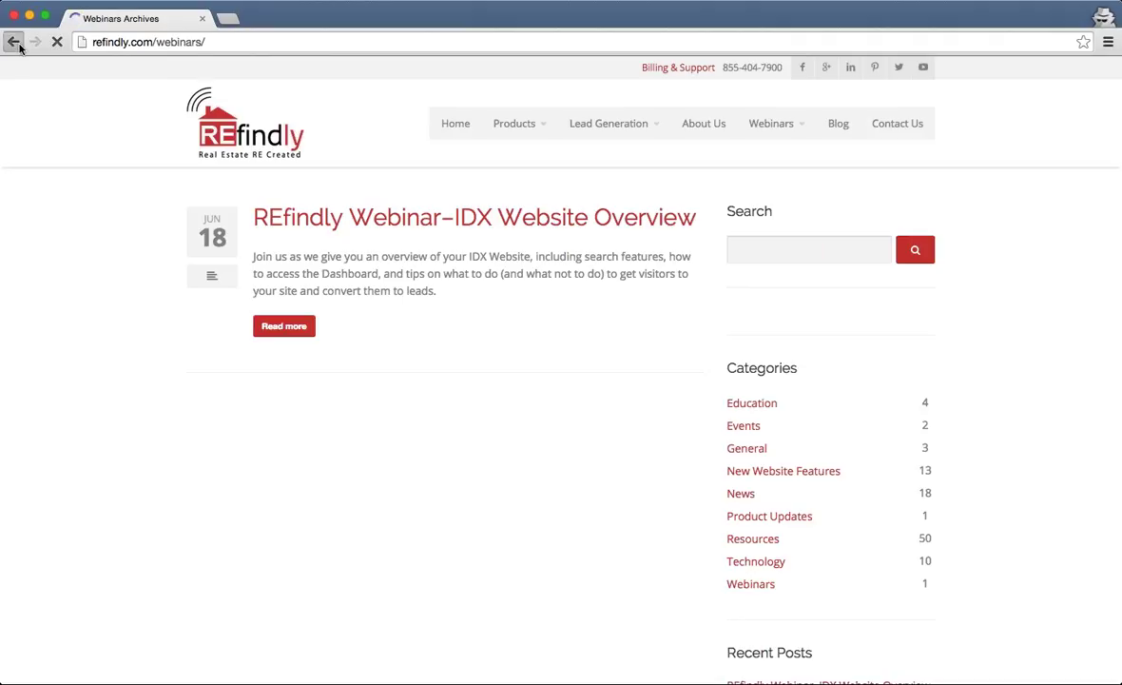